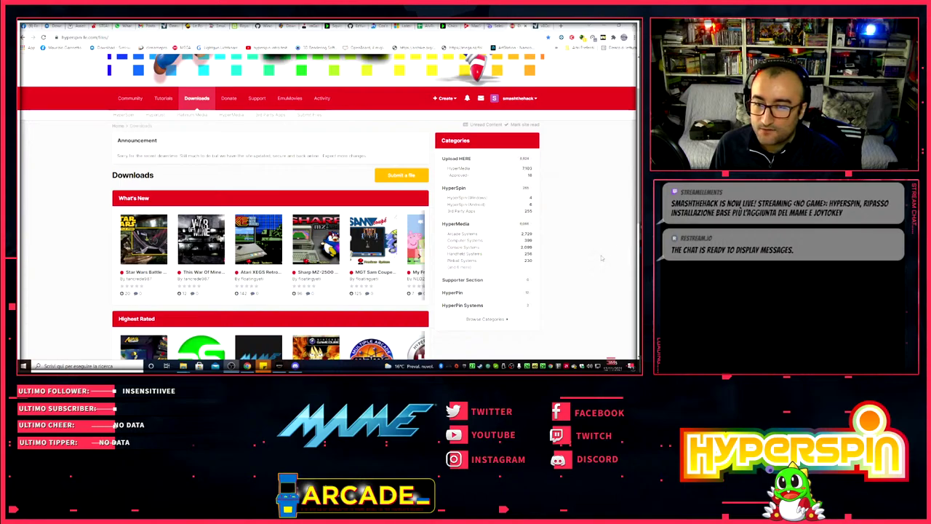
- Open the HyperSpin (Windows) download category and review its files, including the HyperSpin 1.5.1 Full Package and Upgrade Files
left_click(464, 199)
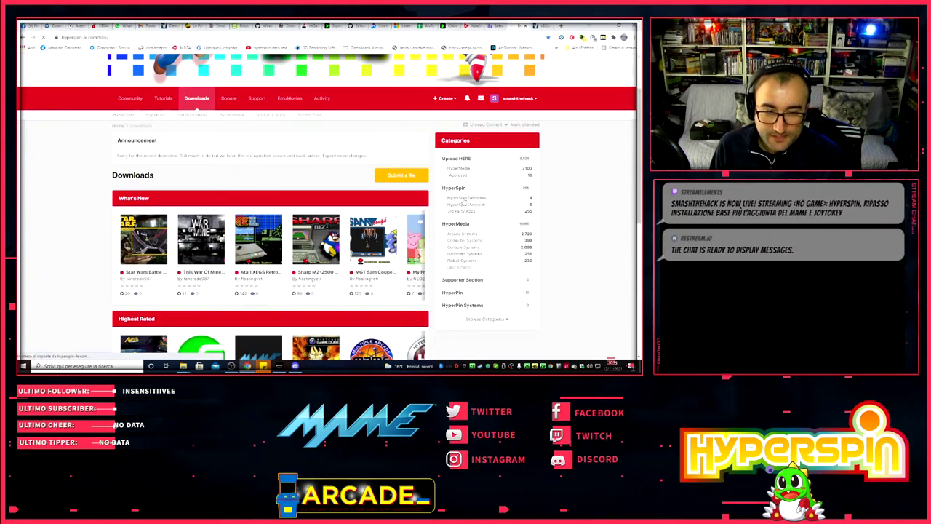
scroll(299, 198, "down", 10)
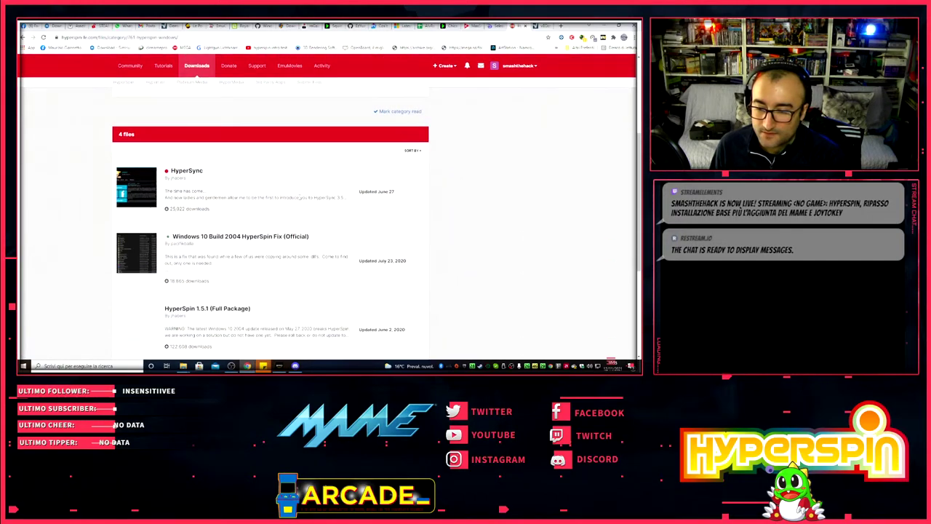
scroll(316, 198, "up", 1)
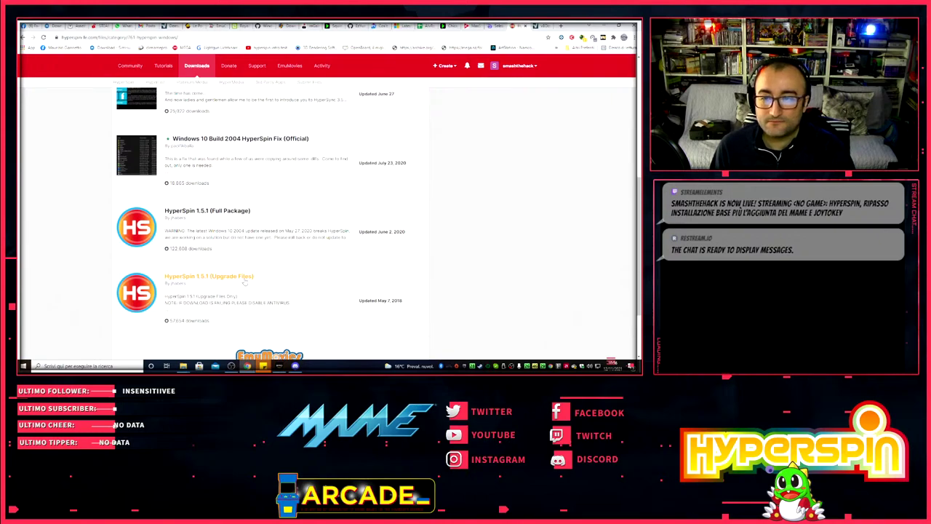
scroll(284, 266, "up", 2)
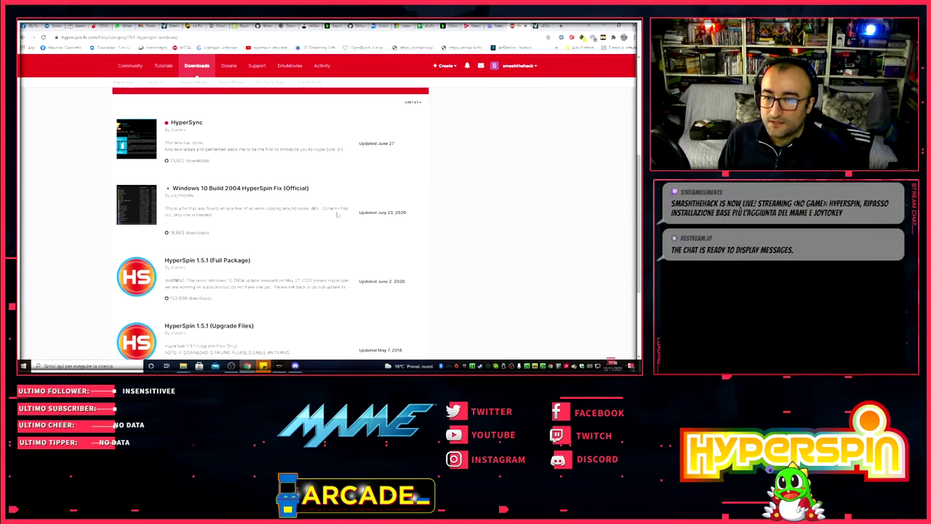
scroll(333, 213, "down", 1)
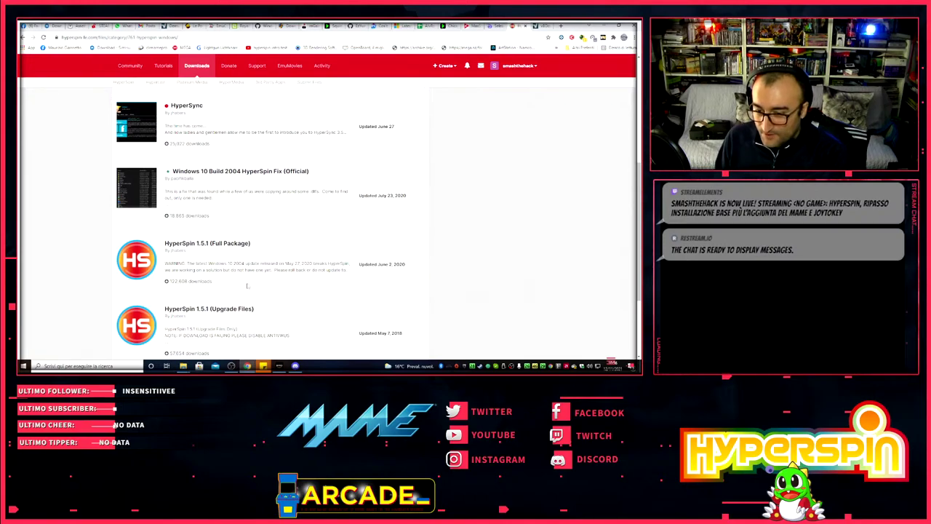
- Switch to File Explorer, open the HyperSpin 1.5.1 zip archive from the G: drive in WinRAR and dismiss the licence reminder
key("alt+Tab")
scroll(560, 182, "down", 1)
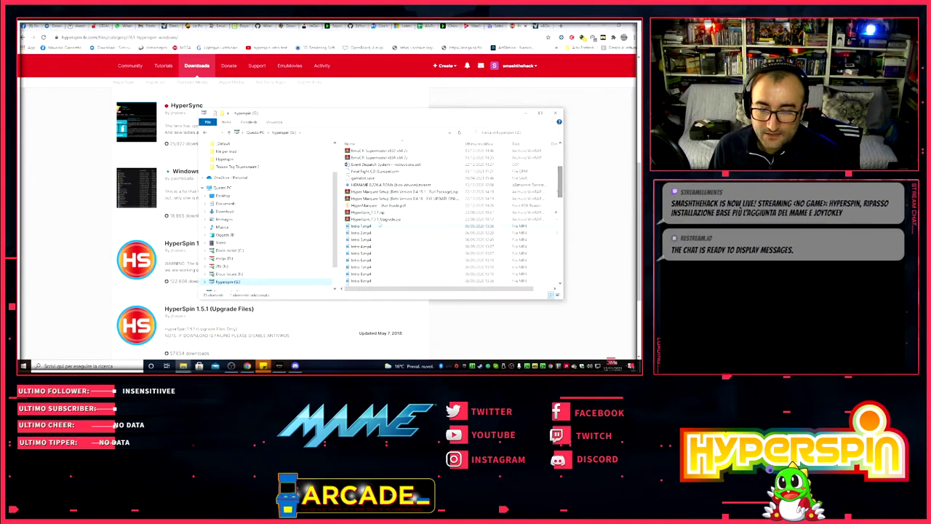
left_click(371, 211)
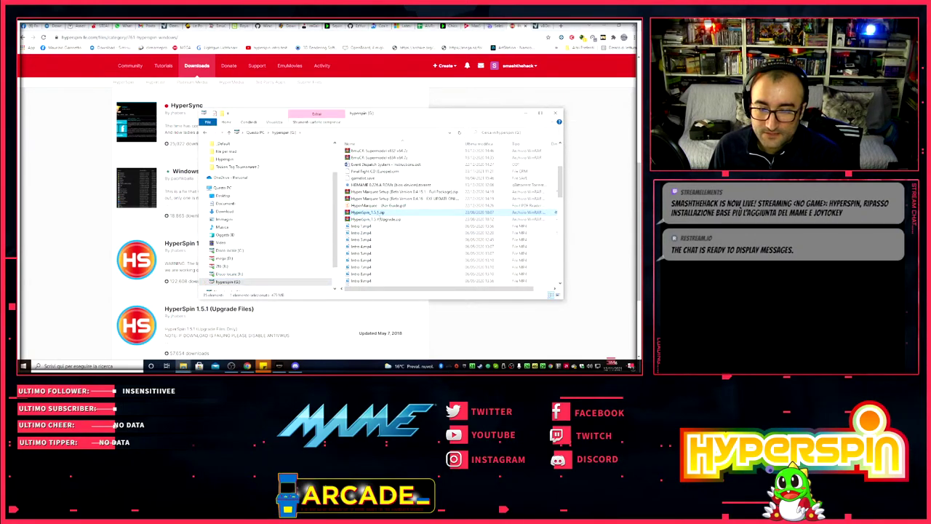
double_click(374, 212)
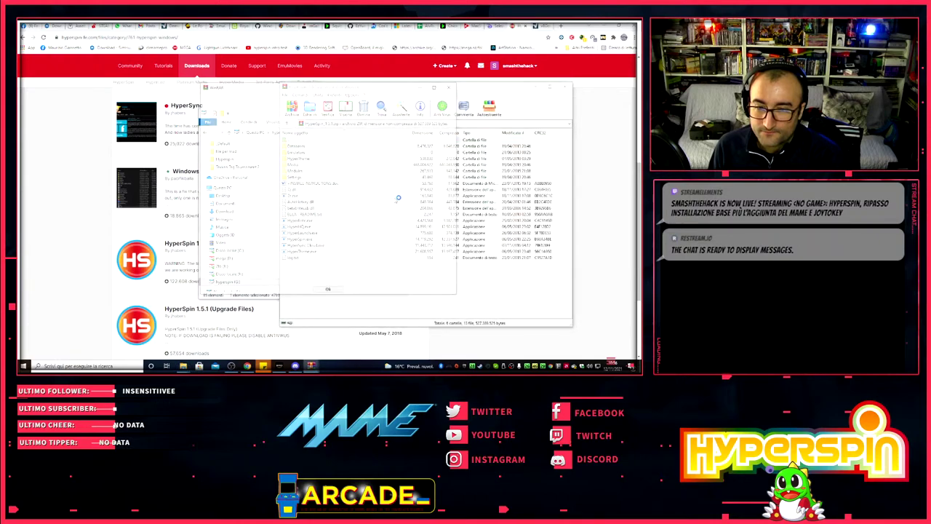
left_click(328, 291)
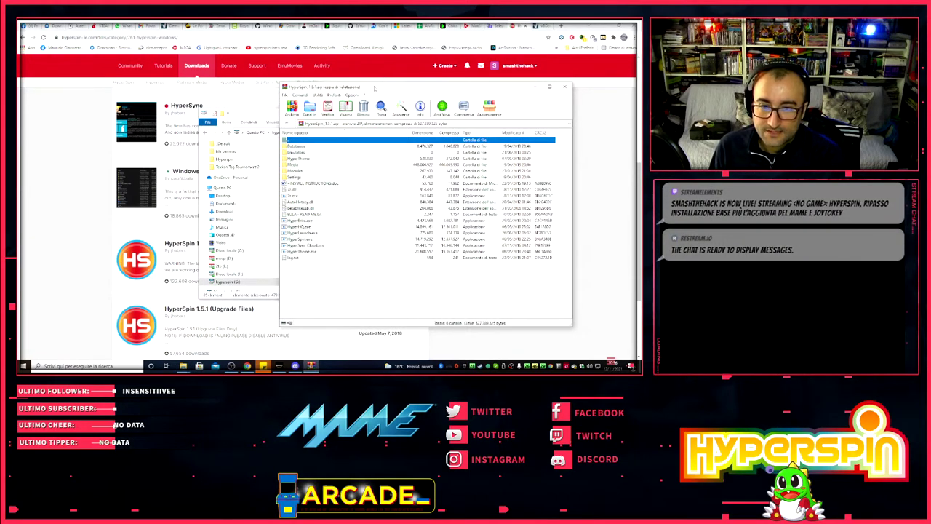
- Place the archive and folder windows side by side, and extract all HyperSpin 1.5.1 contents into the Hyperspin folder on G:
left_click_drag(373, 86, 492, 88)
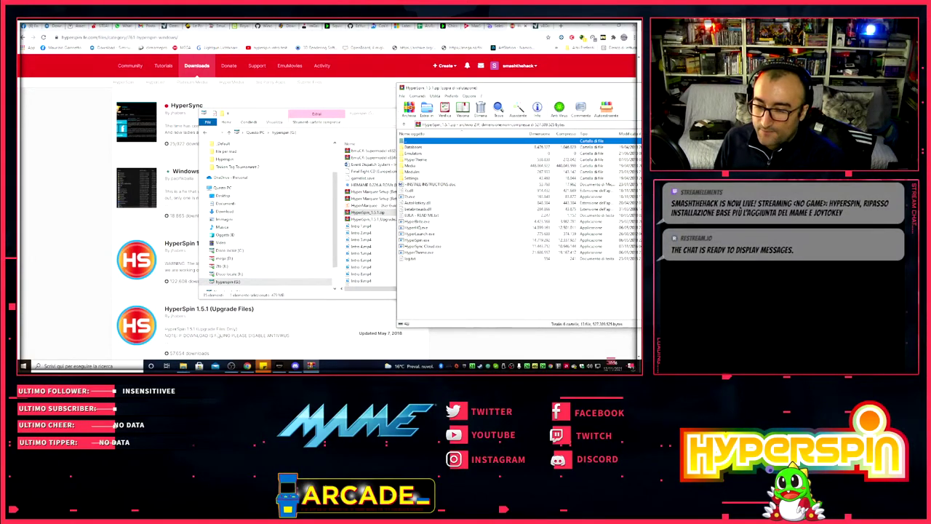
left_click_drag(359, 117, 205, 113)
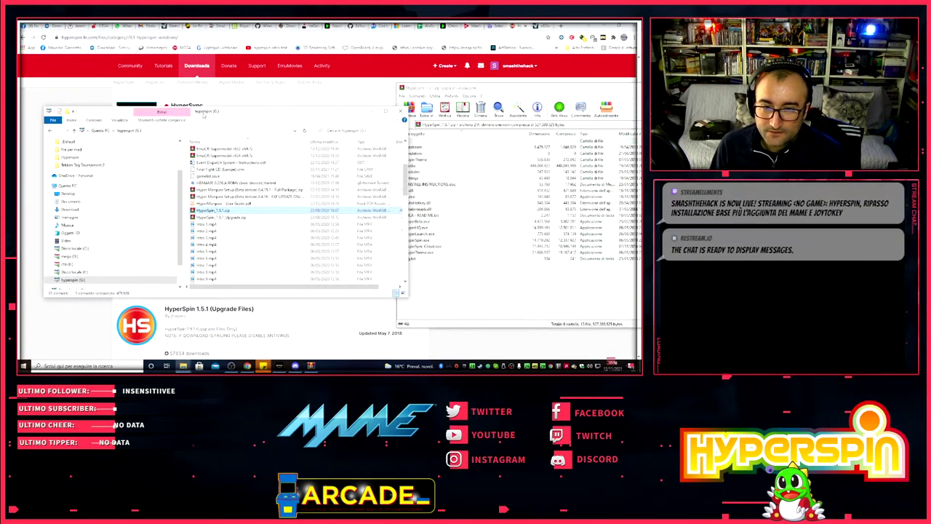
left_click(70, 157)
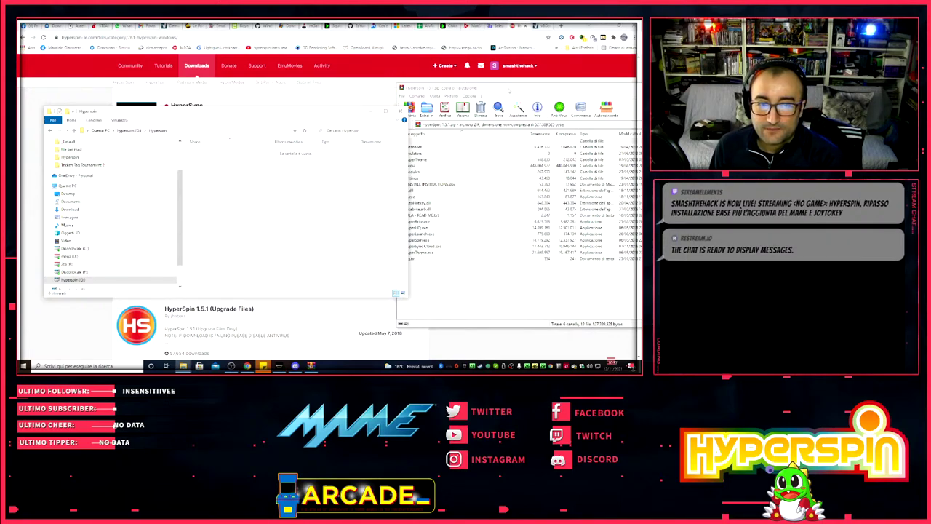
left_click(509, 91)
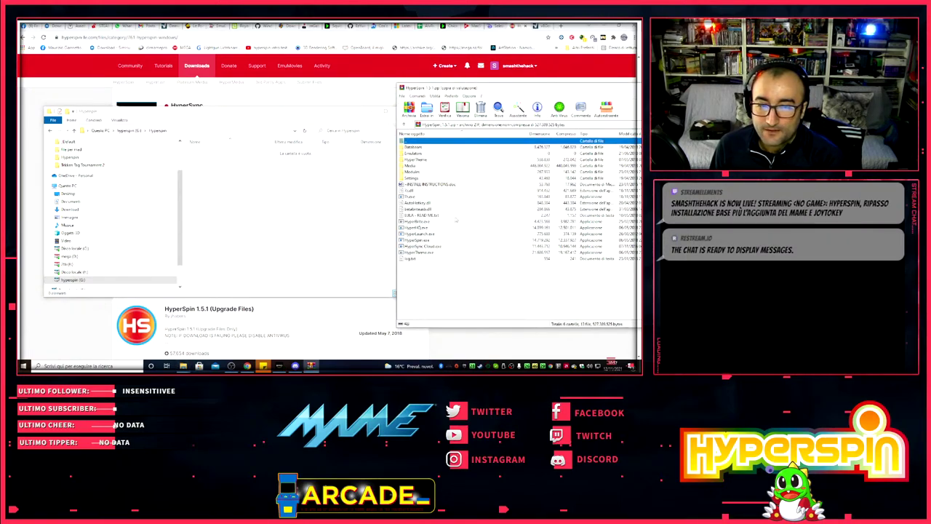
left_click_drag(432, 299, 260, 199)
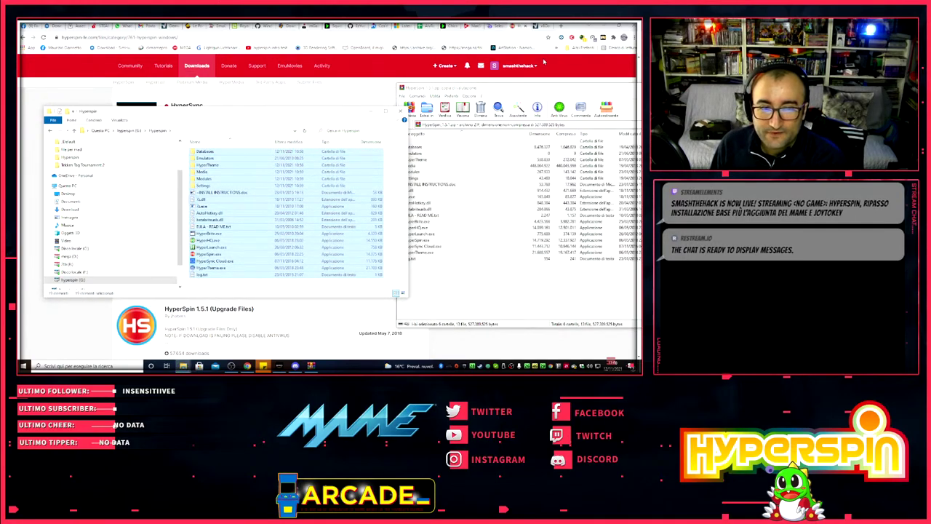
- Compare the extracted files in the Hyperspin folder with the archive's full contents and close the HyperSpin 1.5.1 archive
left_click_drag(520, 90, 510, 86)
key("ctrl+a")
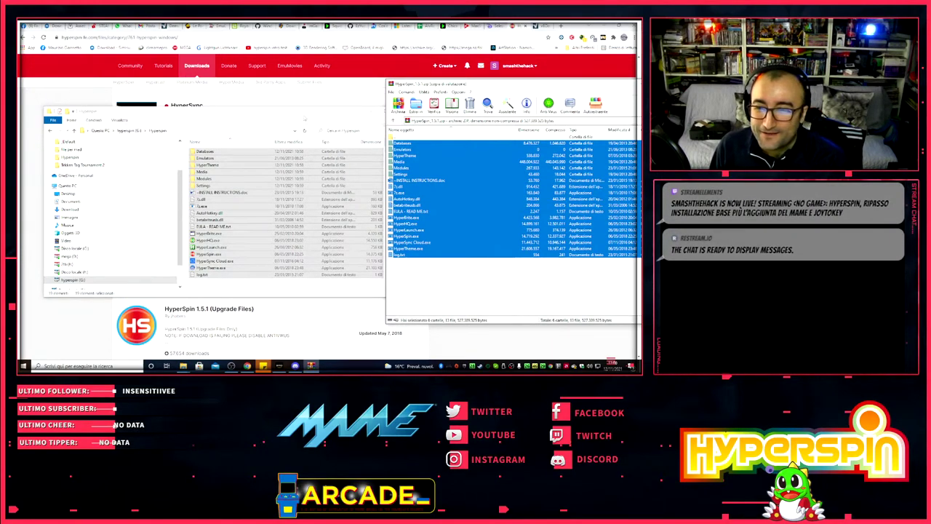
left_click(236, 289)
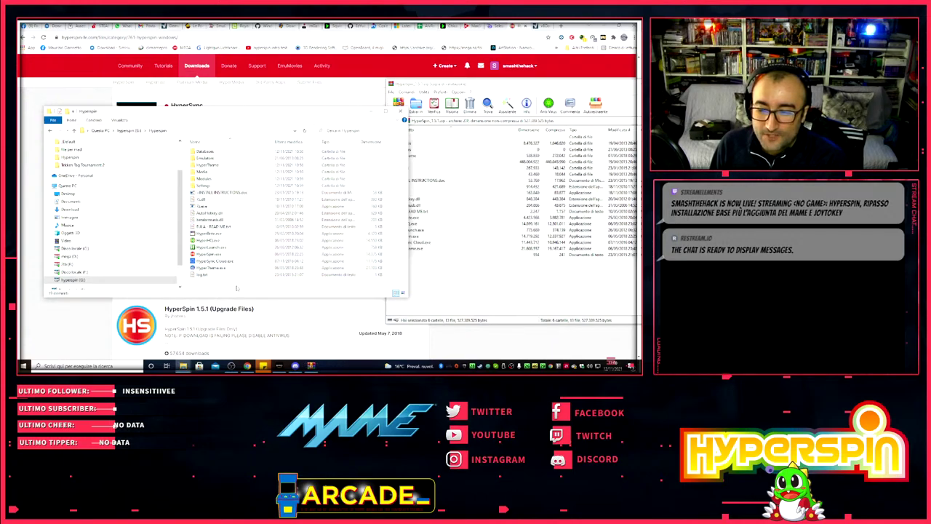
left_click_drag(636, 84, 459, 92)
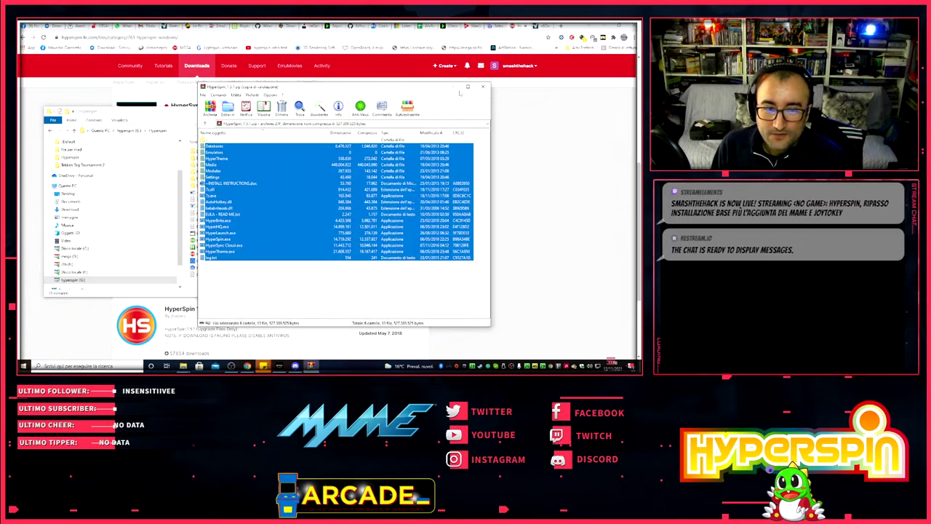
left_click(483, 88)
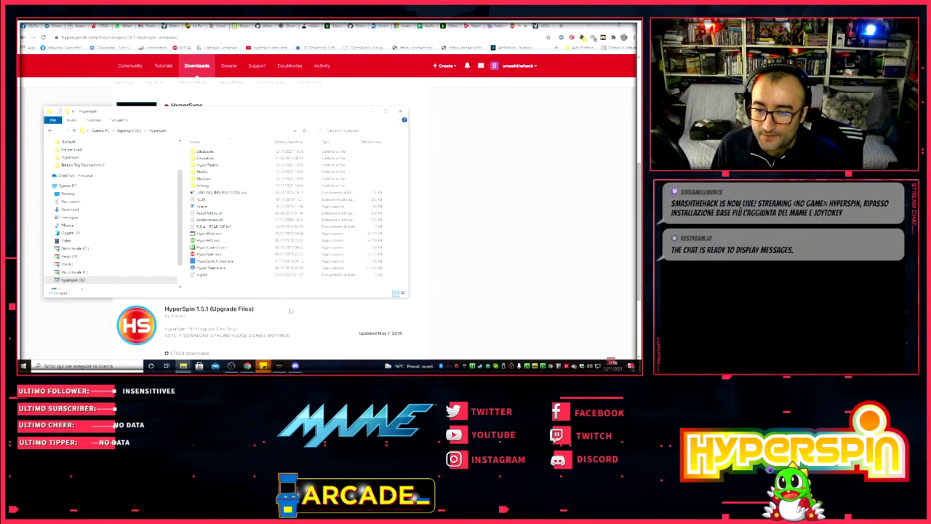
- In the browser, open the RocketLauncher v1.2.0.0 (Full Install) download, view its MEGA mirror and return to the download page
left_click(541, 26)
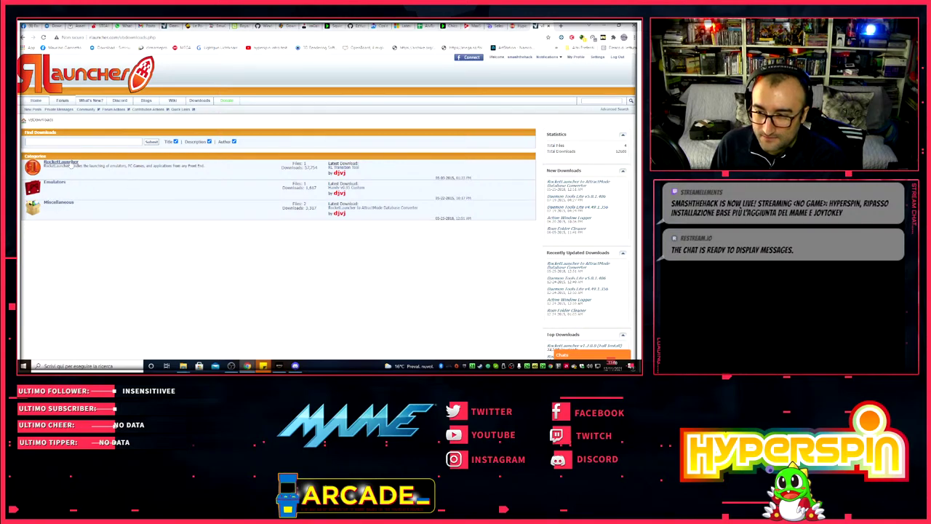
left_click(64, 162)
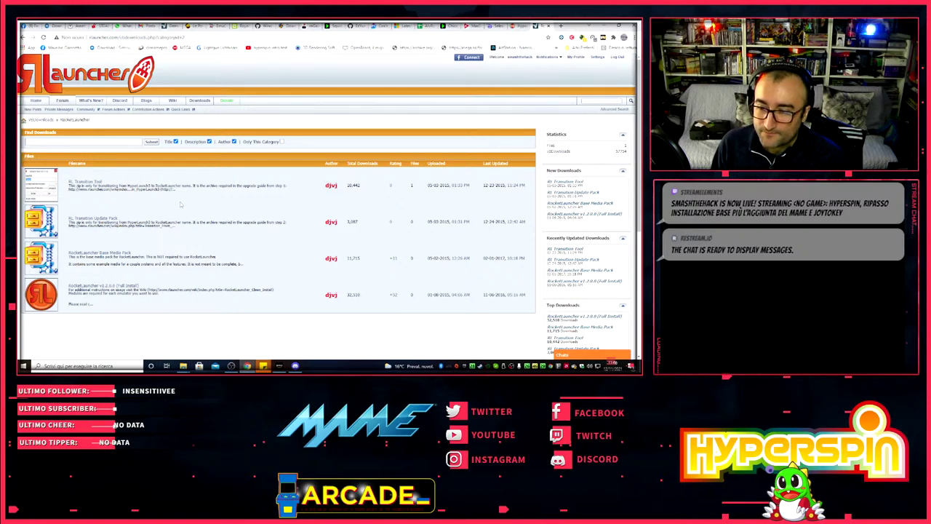
left_click(102, 286)
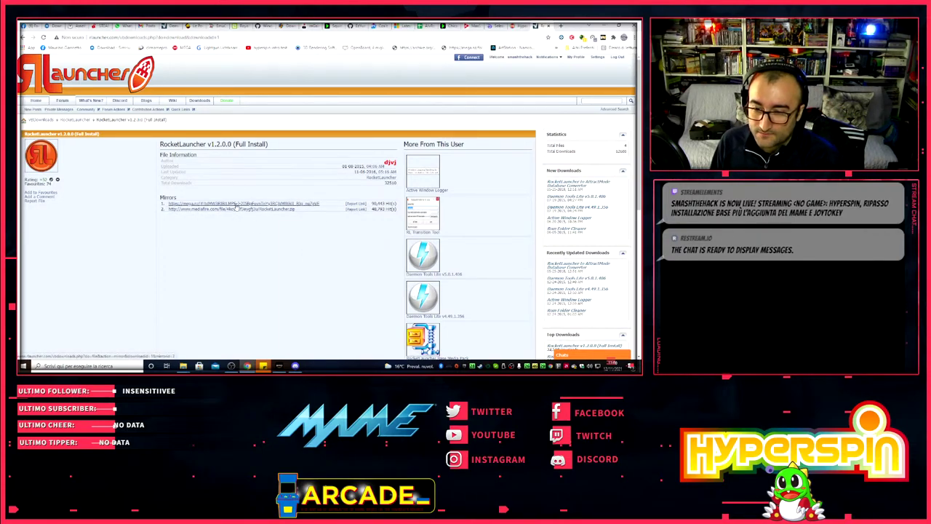
left_click(237, 206)
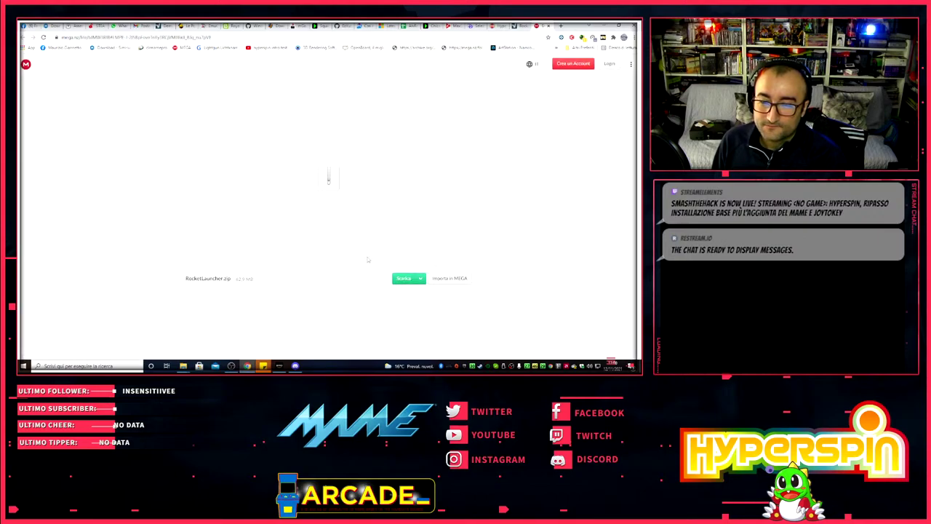
left_click(549, 26)
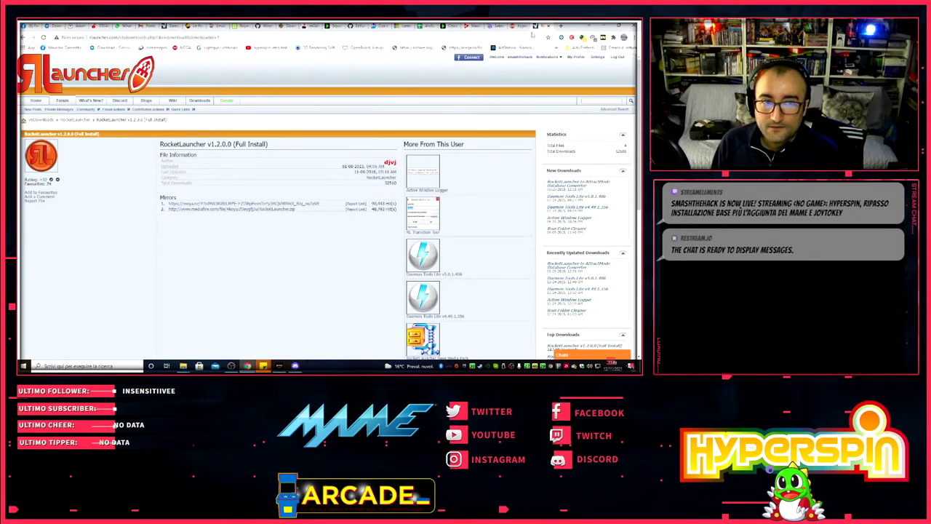
- Switch to File Explorer, open RocketLauncher.zip from the root of the G: drive and dismiss the WinRAR licence reminder
mouse_move(183, 365)
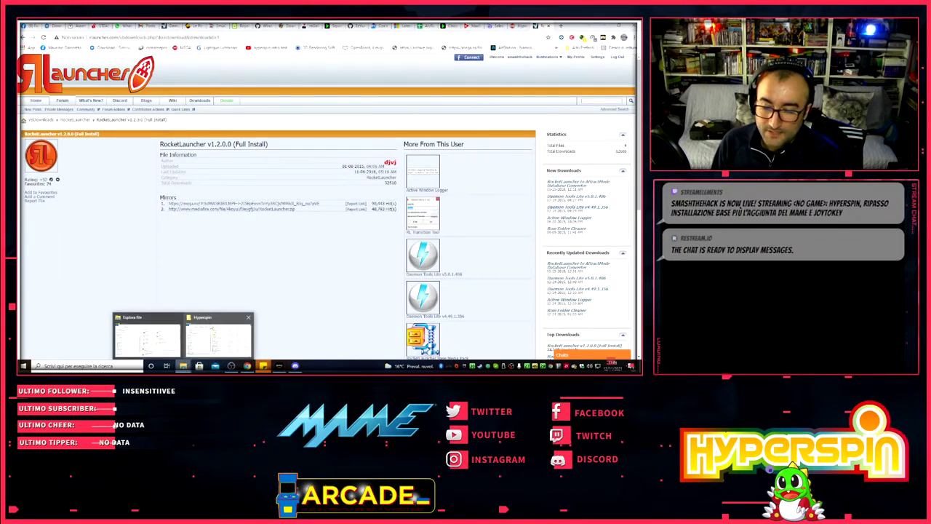
left_click(218, 336)
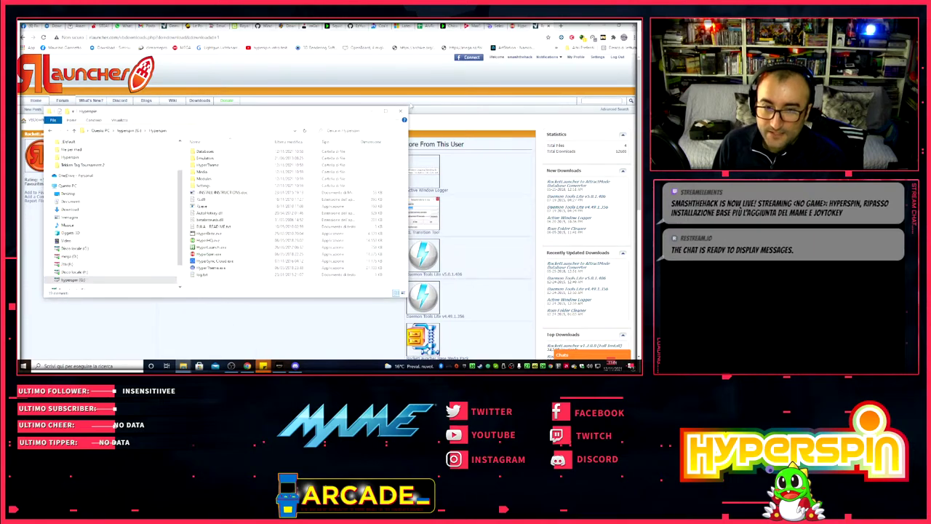
left_click(133, 131)
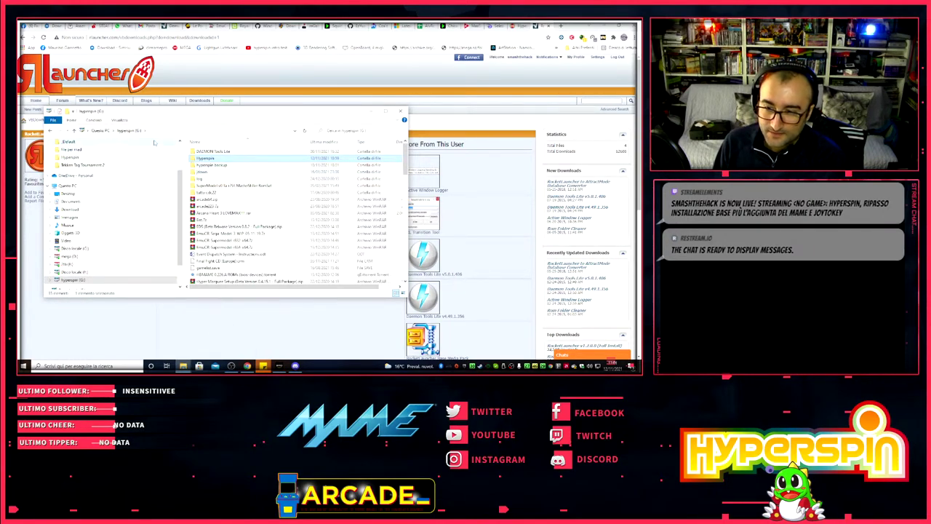
scroll(291, 210, "down", 10)
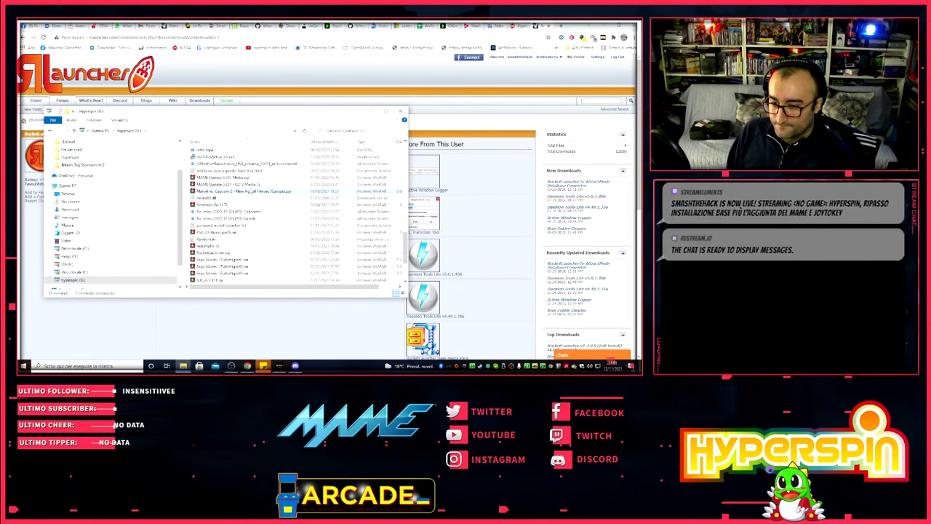
scroll(252, 192, "down", 3)
left_click(218, 191)
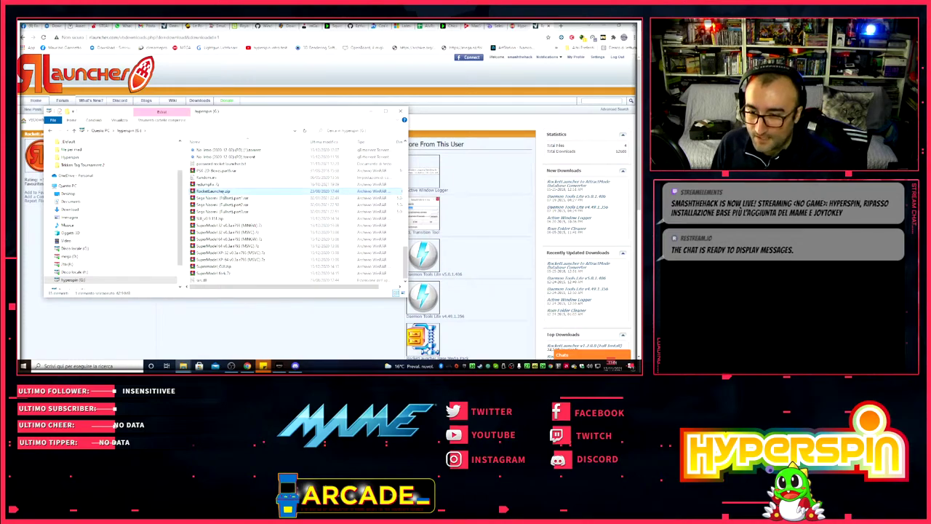
double_click(218, 191)
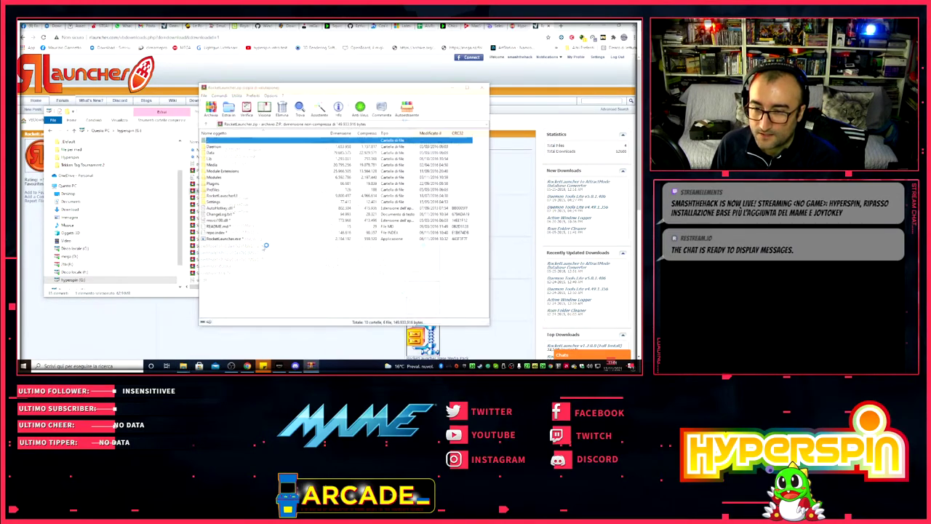
left_click(328, 291)
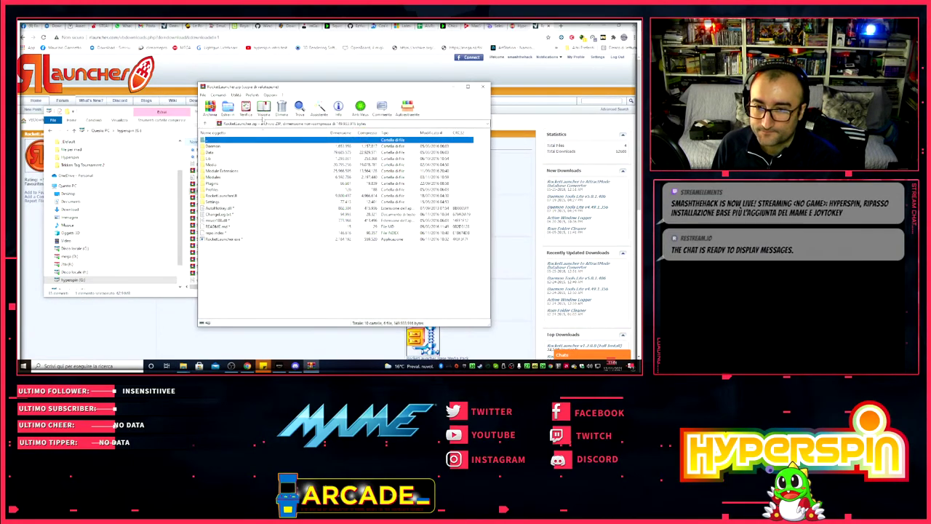
- Place the archive beside the opened Hyperspin folder and start extracting all of RocketLauncher.zip's contents
left_click_drag(260, 93, 415, 99)
scroll(252, 241, "up", 10)
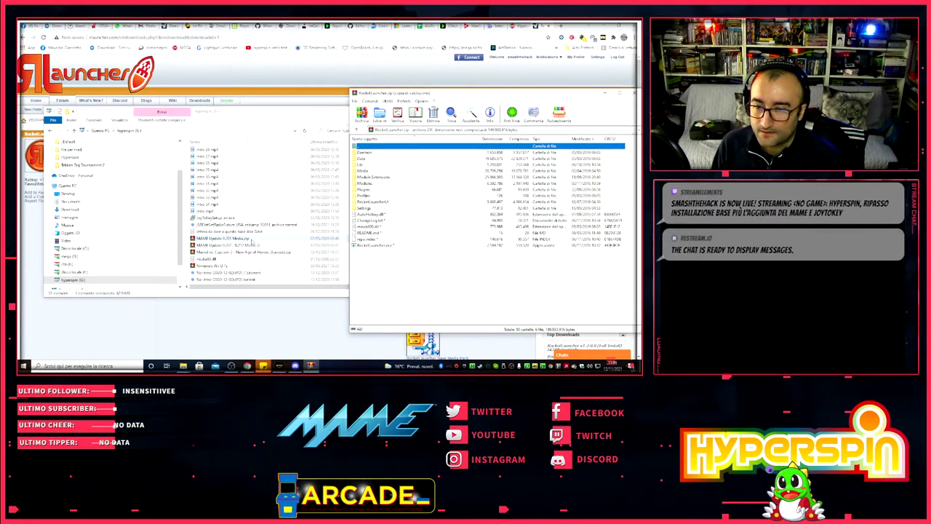
double_click(205, 157)
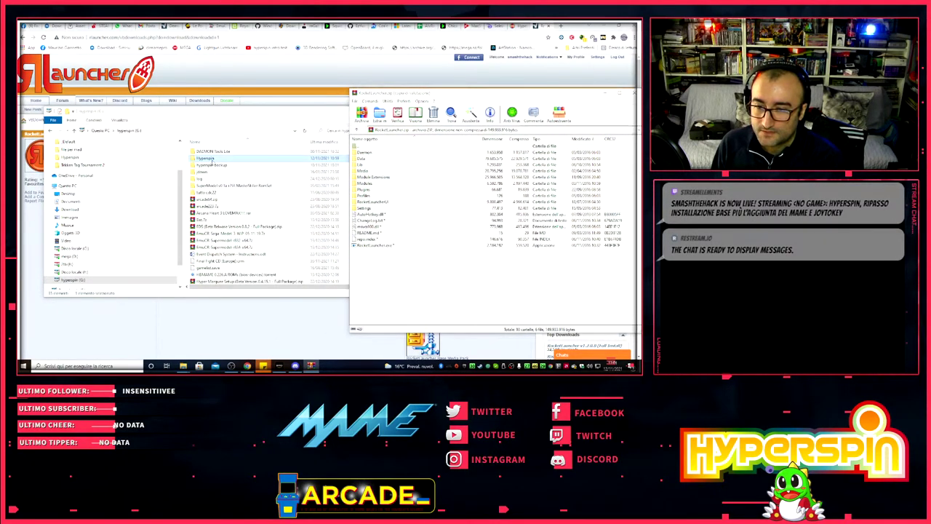
left_click_drag(347, 118, 403, 119)
left_click(450, 277)
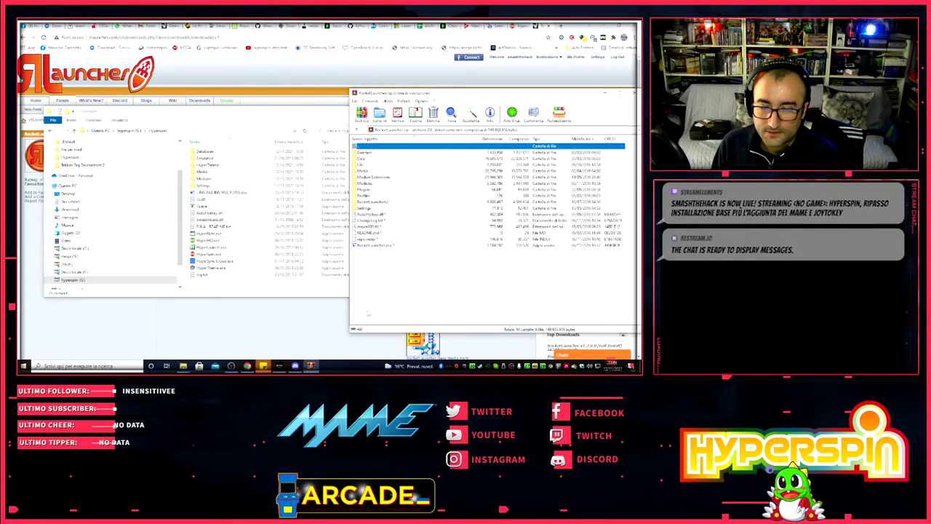
left_click_drag(382, 266, 361, 155)
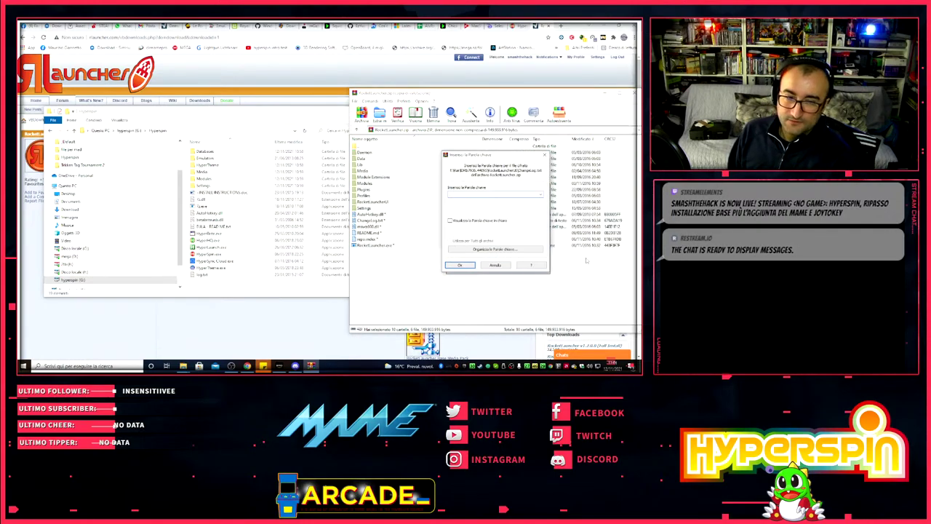
- Switch to the browser's RocketLauncher download page and copy the archive password given at the end of the description
key("alt+Tab")
scroll(345, 211, "down", 2)
scroll(345, 211, "down", 5)
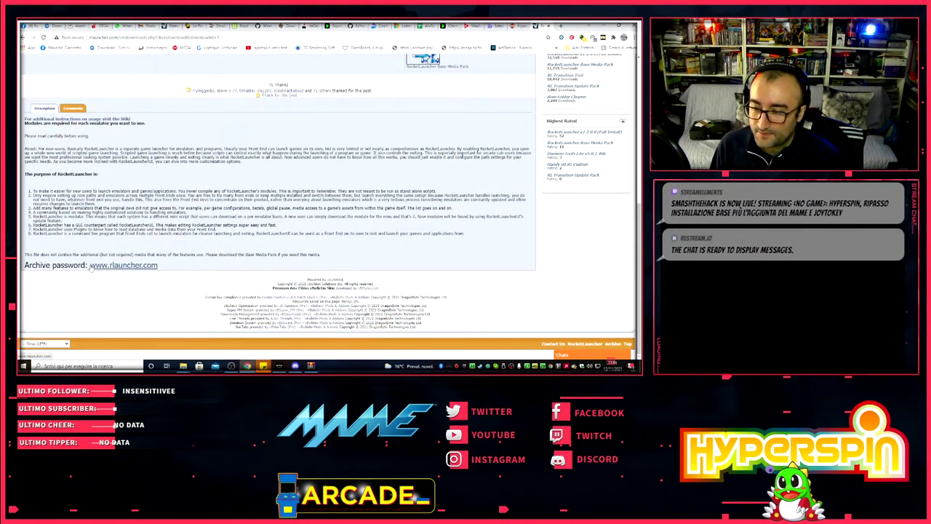
left_click_drag(89, 264, 158, 266)
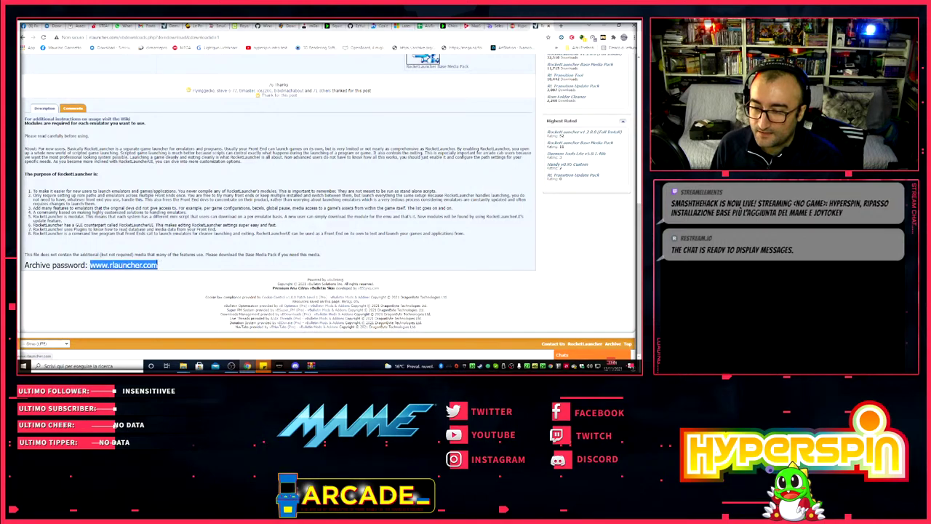
right_click(142, 266)
left_click(174, 288)
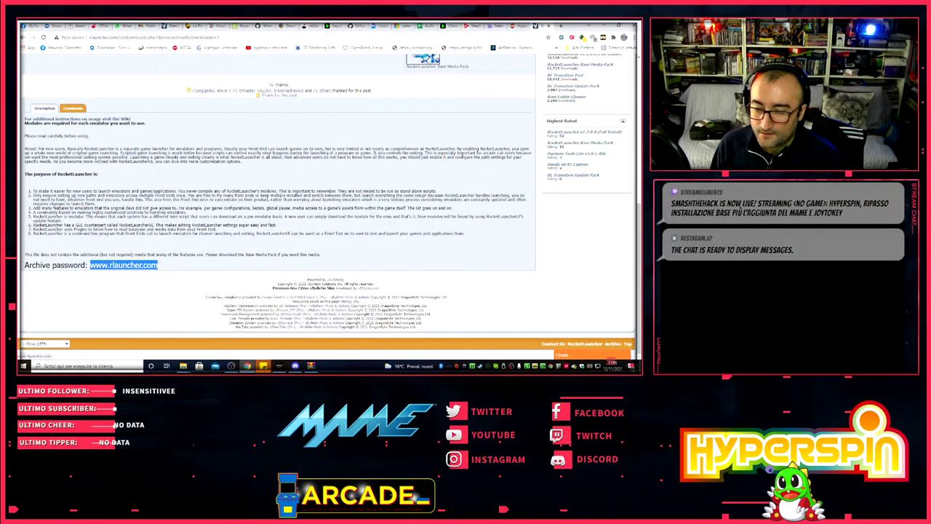
- Minimize the browser, paste the archive password into WinRAR's password prompt and start the extraction of RocketLauncher.zip
left_click(604, 26)
right_click(484, 194)
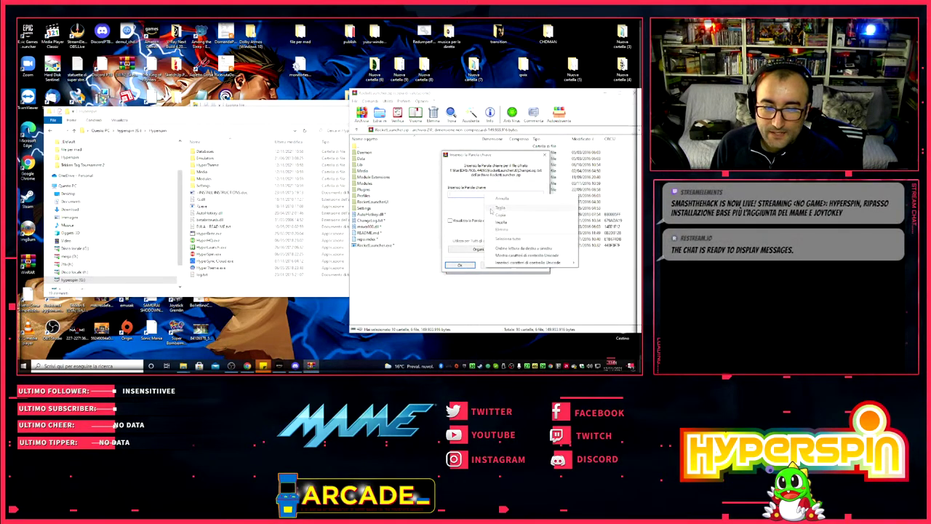
left_click(502, 223)
left_click(460, 266)
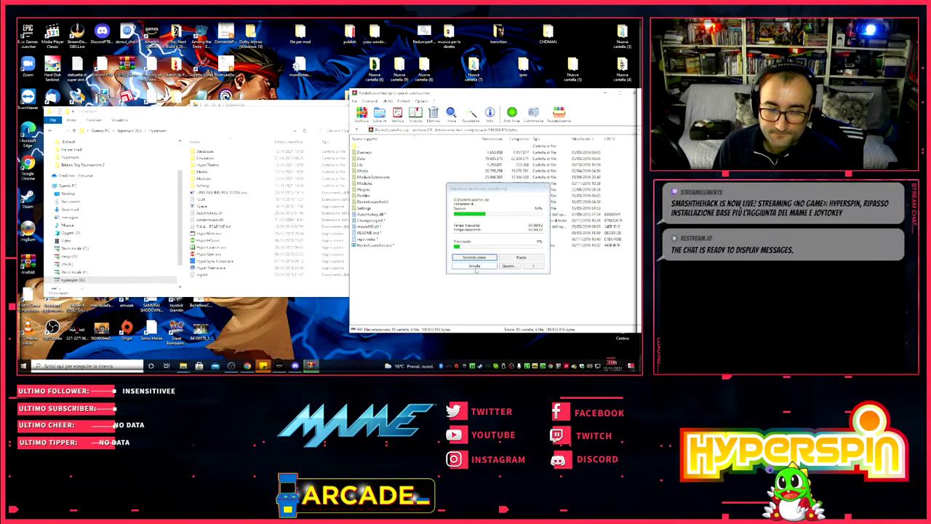
- Return to the browser and look over the files in the HyperSpin (Windows) download category during the extraction
left_click(246, 365)
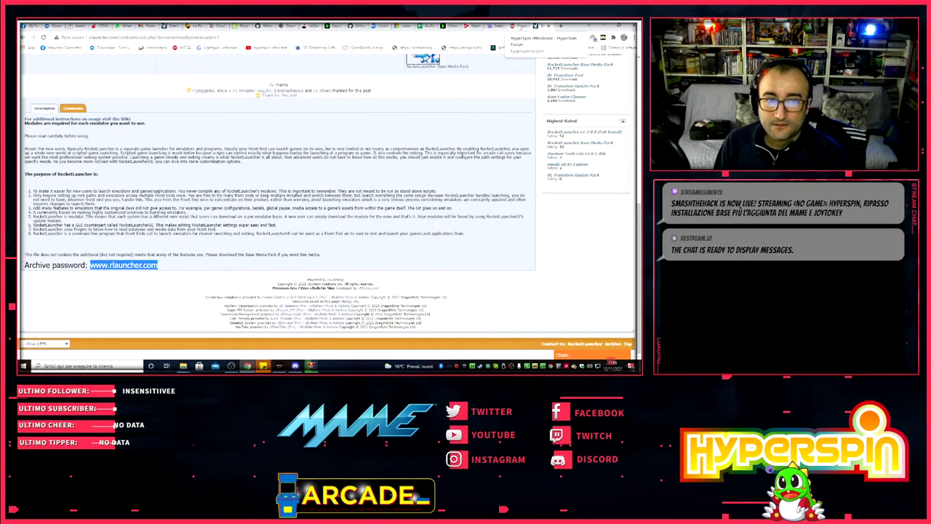
left_click(521, 27)
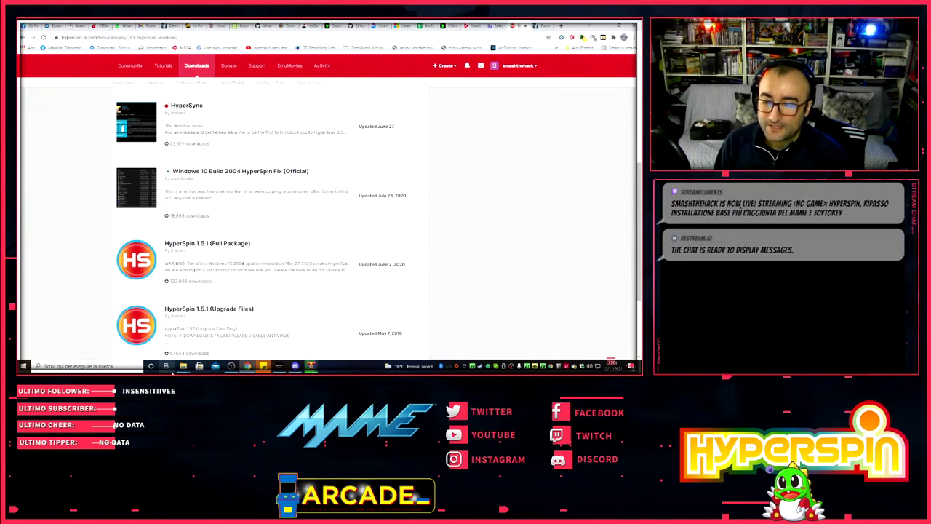
scroll(219, 289, "down", 1)
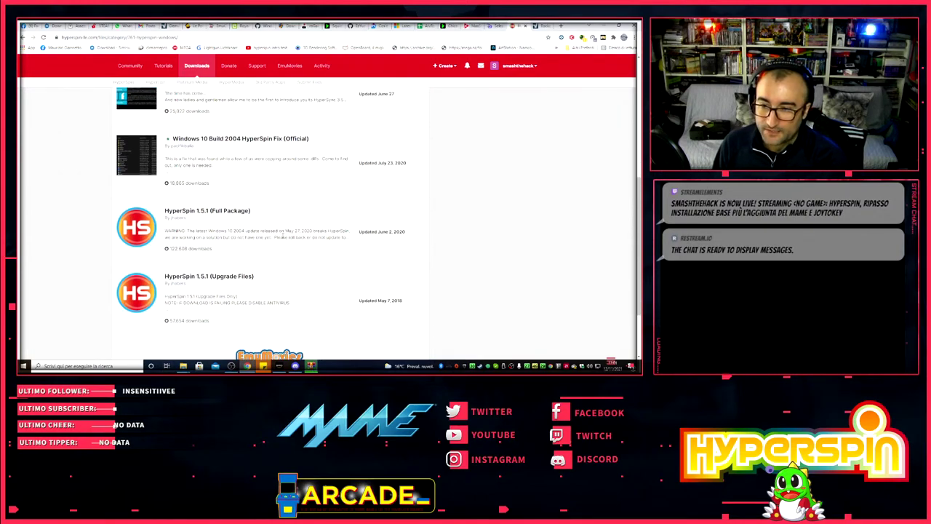
scroll(287, 235, "up", 1)
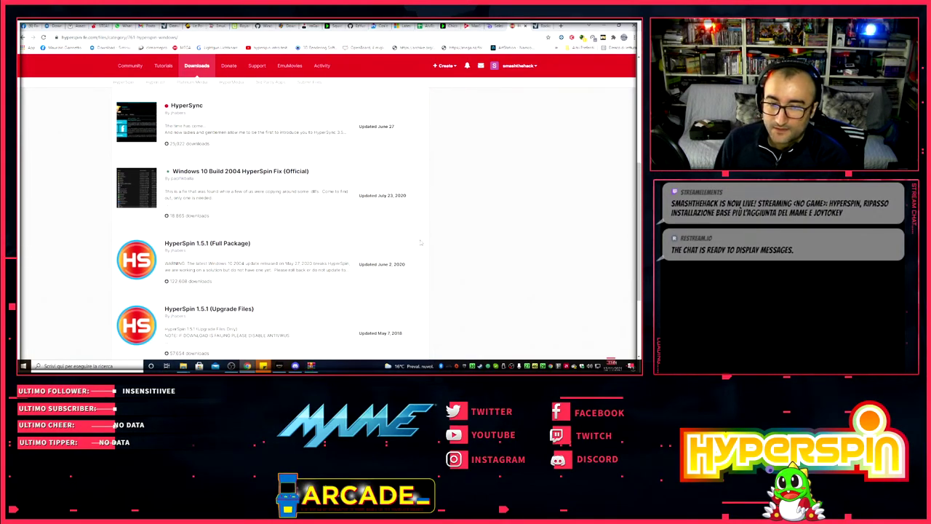
scroll(384, 275, "up", 7)
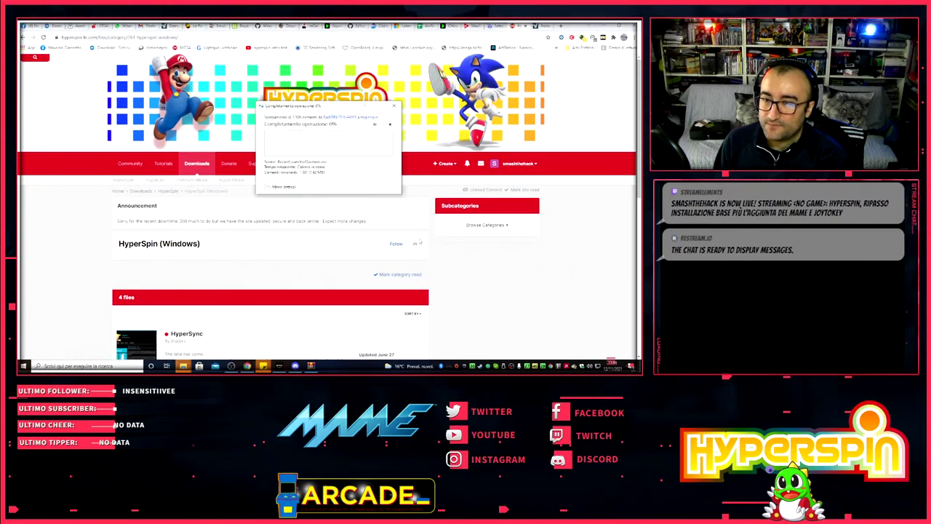
scroll(451, 242, "down", 3)
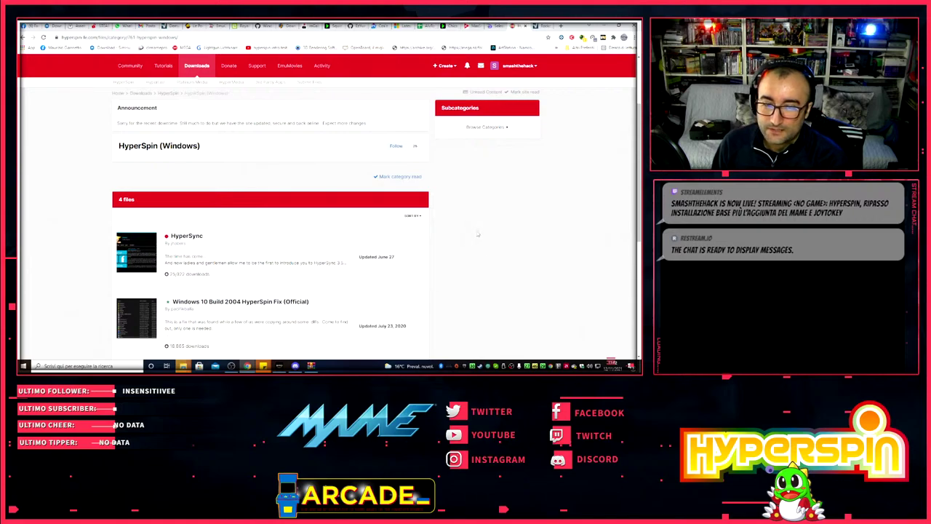
scroll(489, 231, "down", 3)
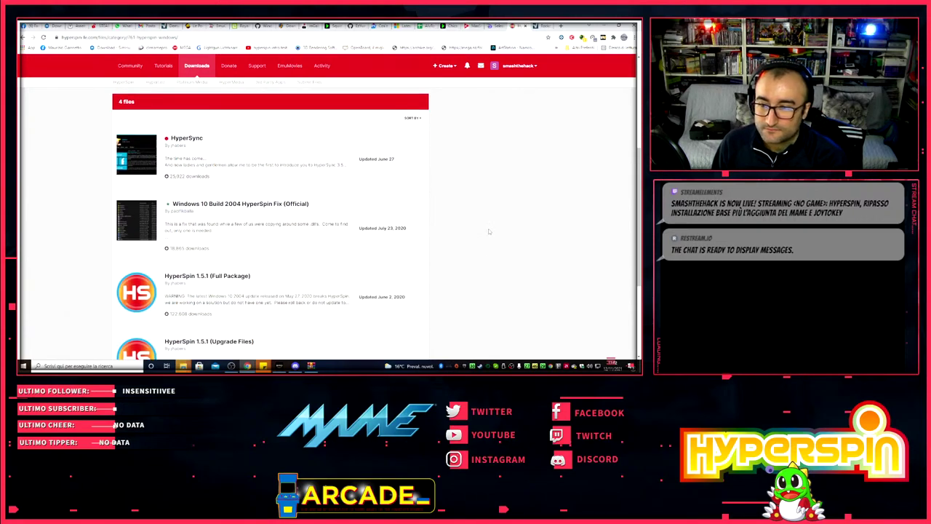
- Replace the files of the same name in the Hyperspin folder with the extracted RocketLauncher ones
scroll(488, 228, "up", 2)
scroll(488, 228, "up", 3)
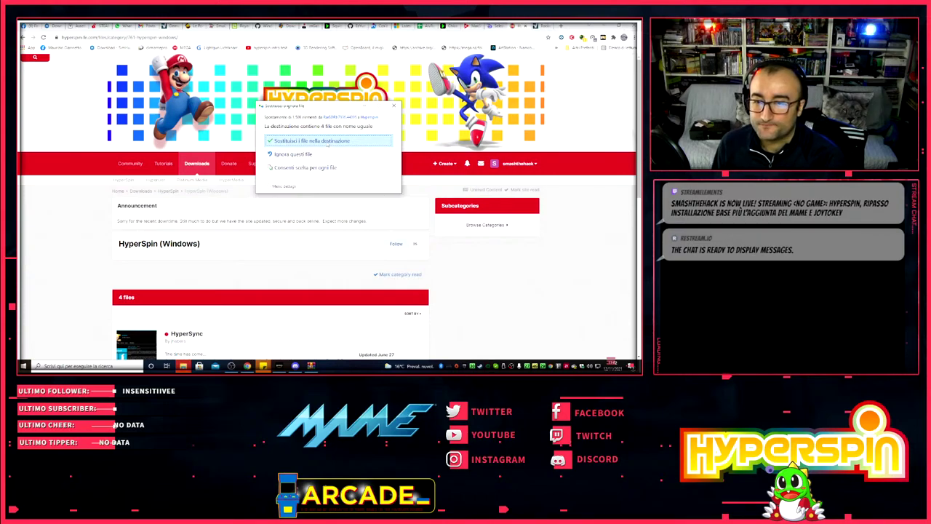
left_click(327, 142)
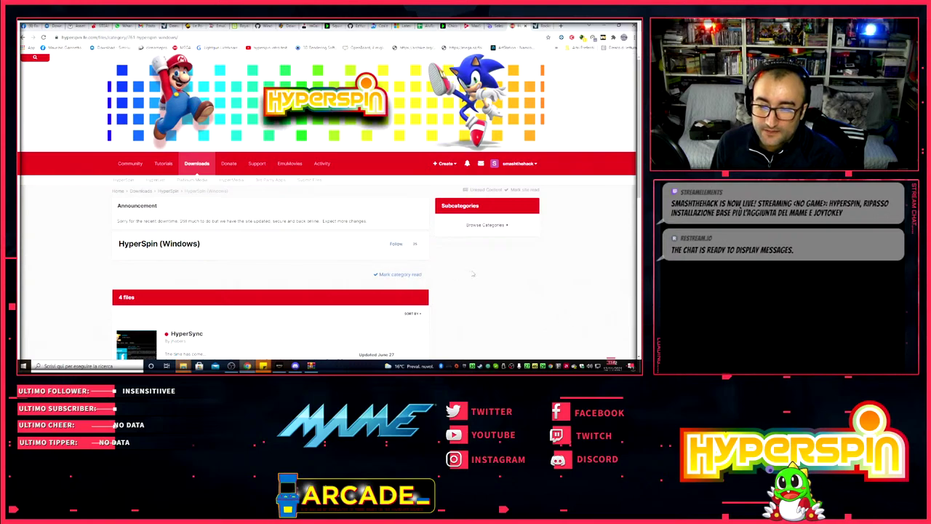
scroll(477, 266, "down", 1)
scroll(475, 267, "up", 1)
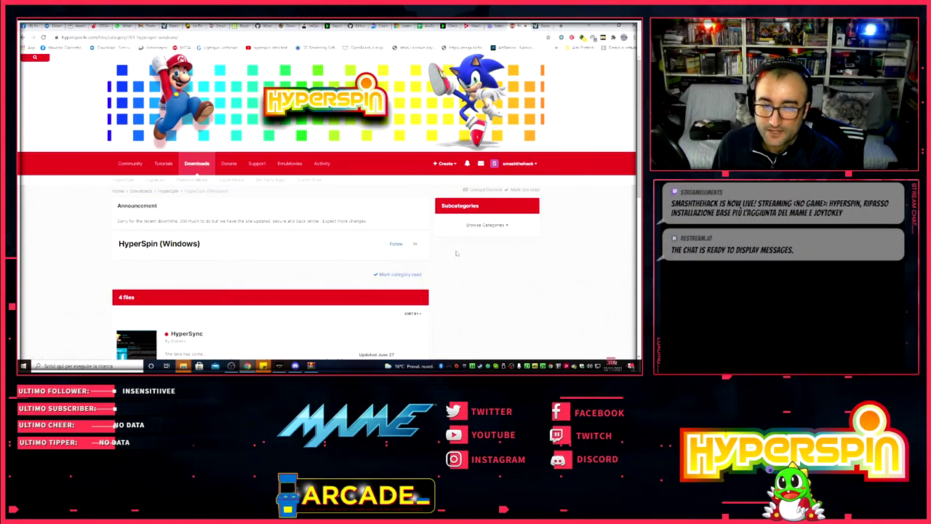
- Open the Windows 10 Build 2004 HyperSpin Fix (Official) download from the HyperSpin (Windows) list and view its description
scroll(456, 253, "down", 3)
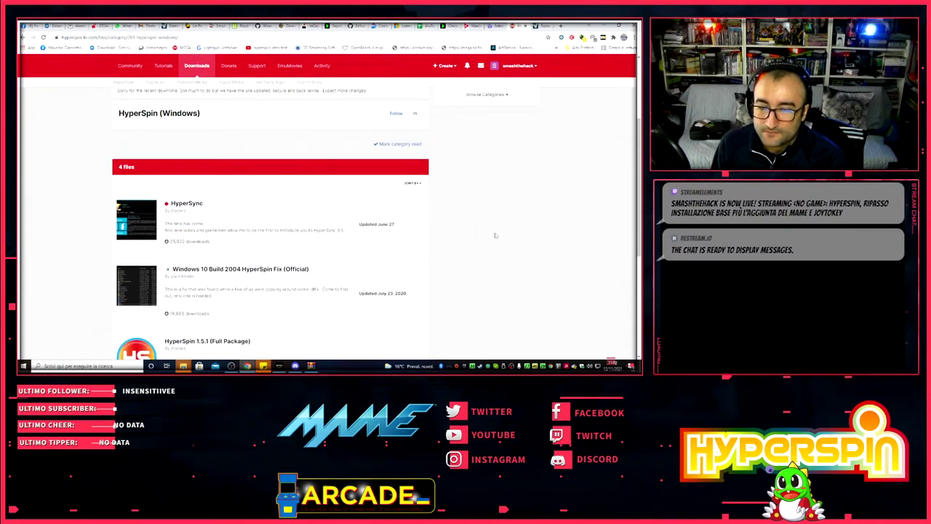
scroll(494, 234, "up", 1)
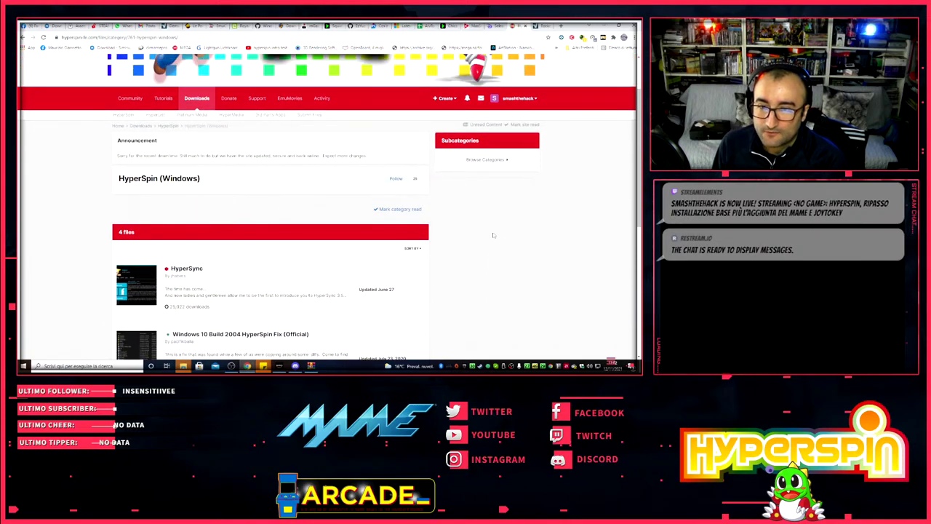
scroll(493, 235, "down", 2)
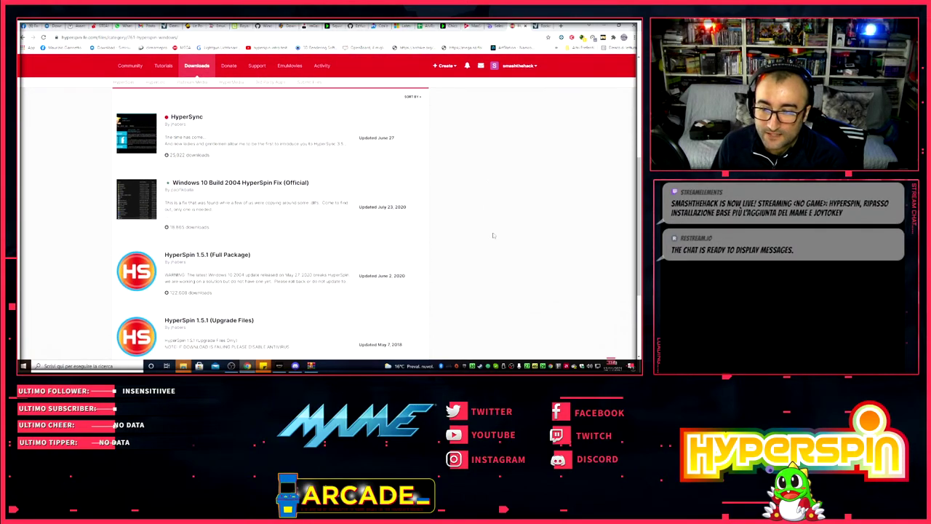
scroll(493, 235, "down", 1)
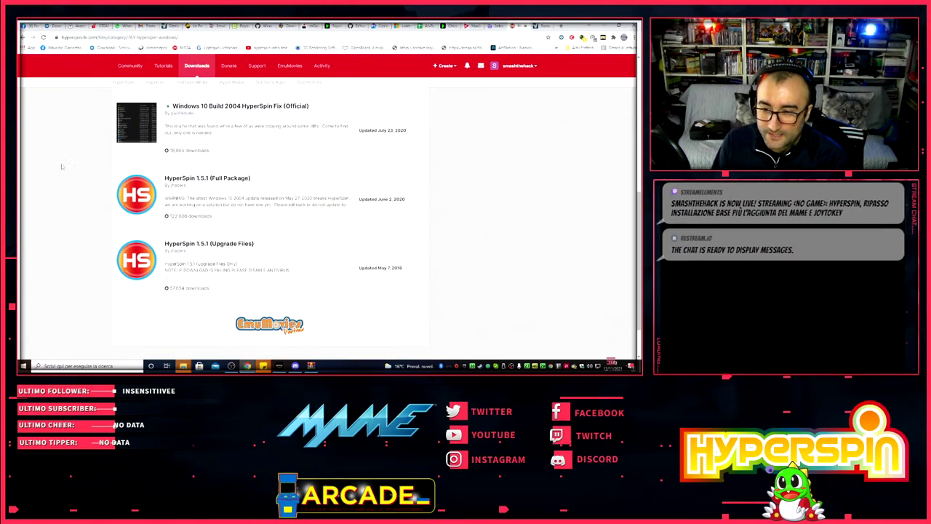
scroll(195, 283, "up", 2)
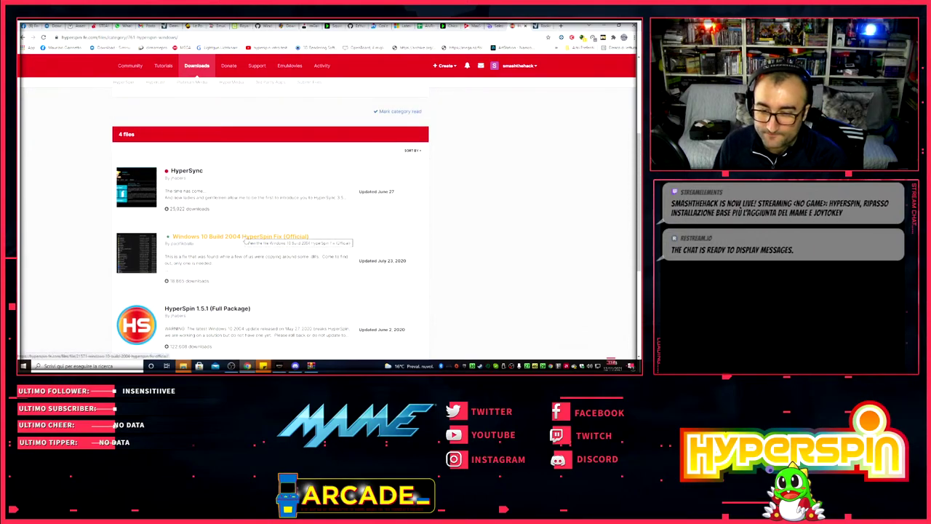
left_click(246, 237)
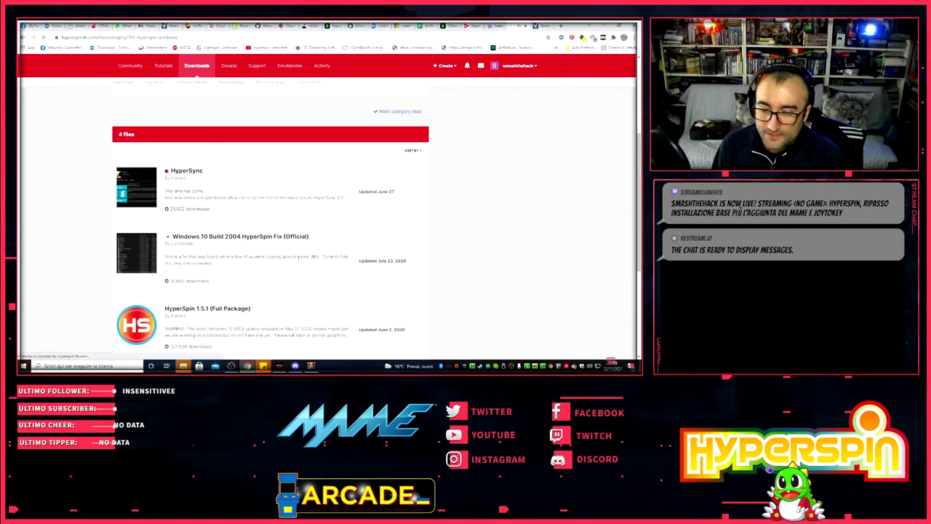
scroll(435, 215, "down", 2)
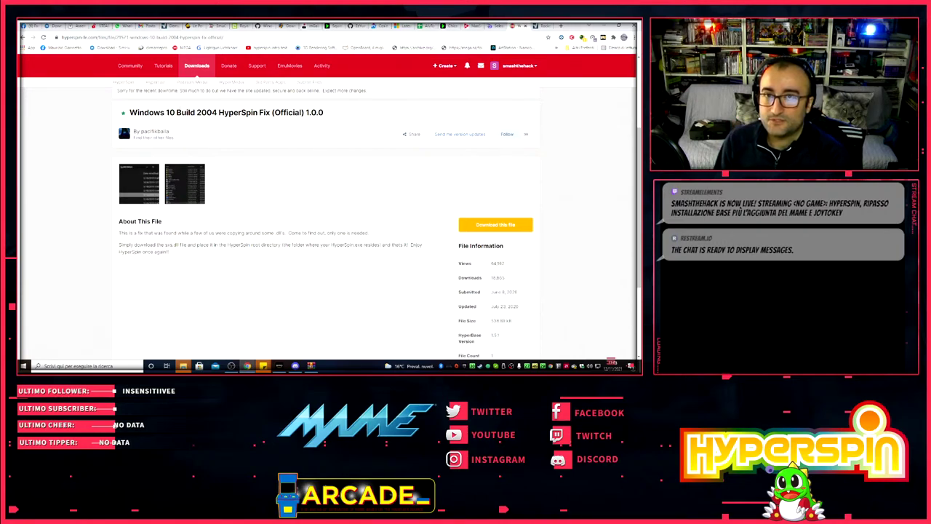
- Switch to the Hyperspin folder in File Explorer, close the RocketLauncher.zip archive and examine the merged files
left_click(313, 365)
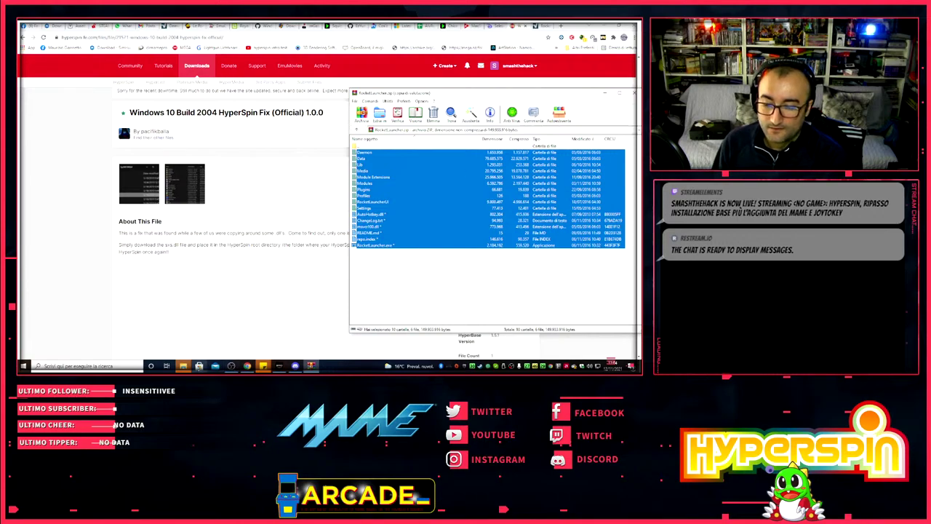
left_click(184, 365)
left_click(218, 336)
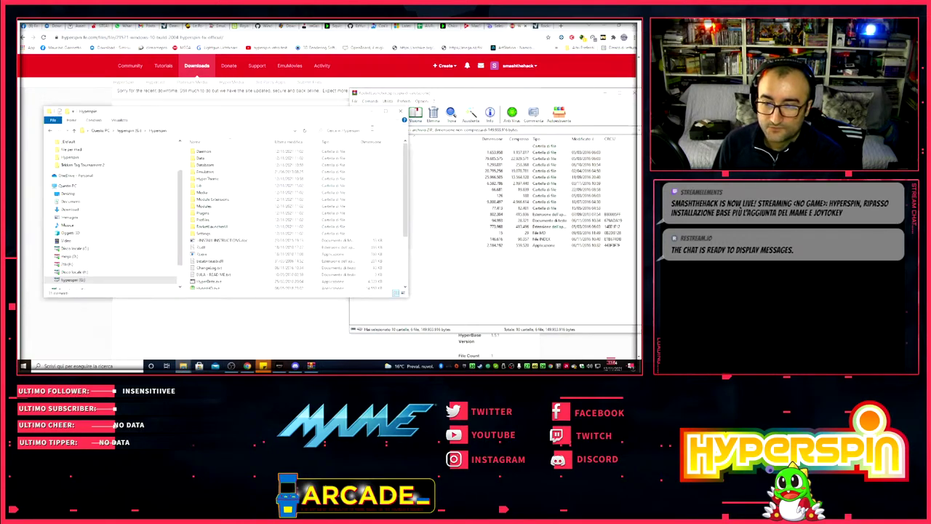
left_click(476, 99)
left_click_drag(476, 98, 340, 96)
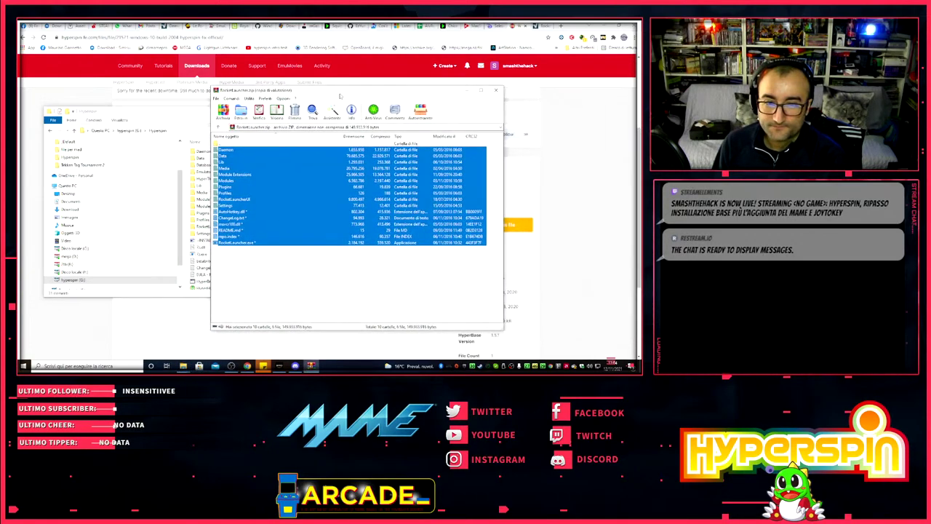
left_click(493, 93)
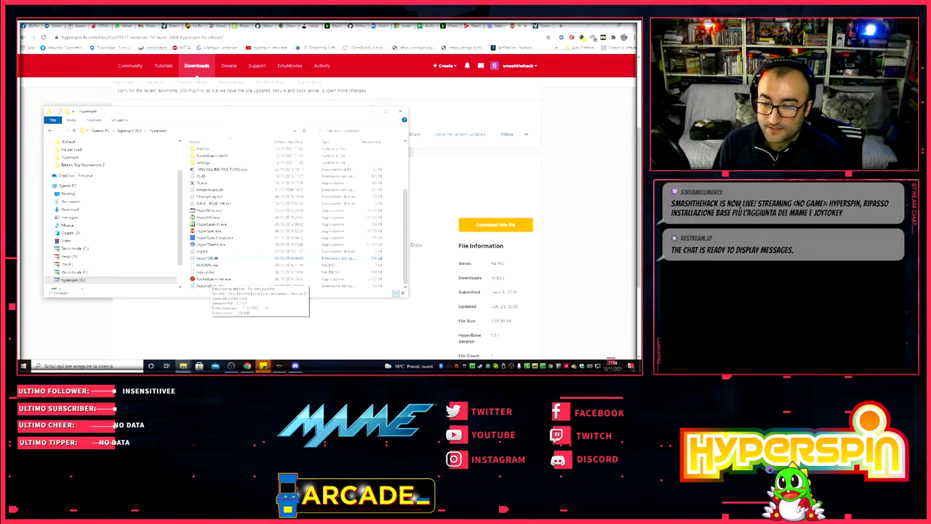
scroll(405, 244, "up", 1)
scroll(405, 245, "up", 3)
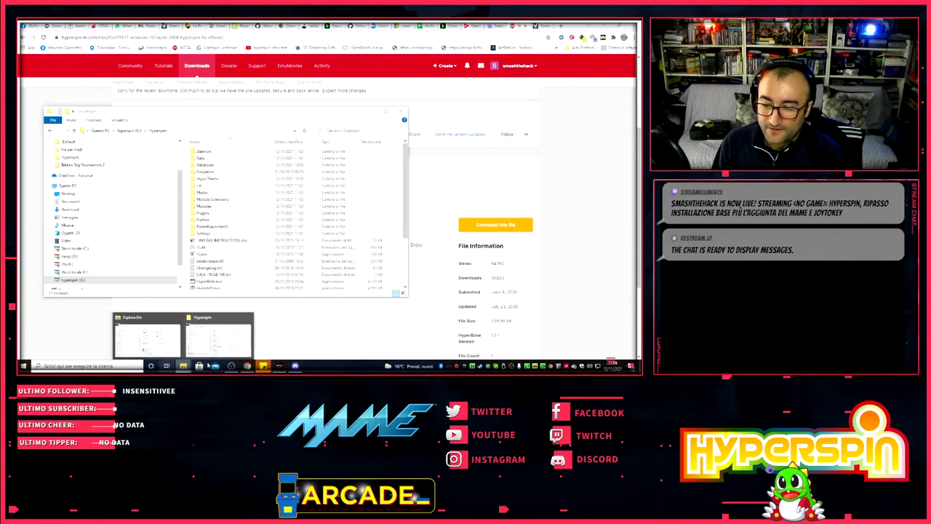
- Reopen RocketLauncher.zip from the root of the G: drive, dismiss the WinRAR licence reminder and move the archive aside
left_click(128, 130)
scroll(253, 240, "down", 10)
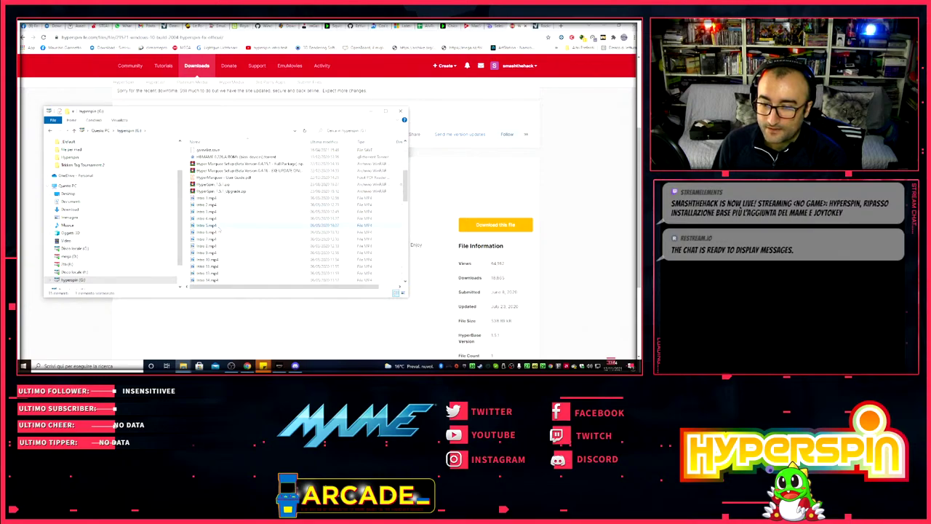
double_click(218, 239)
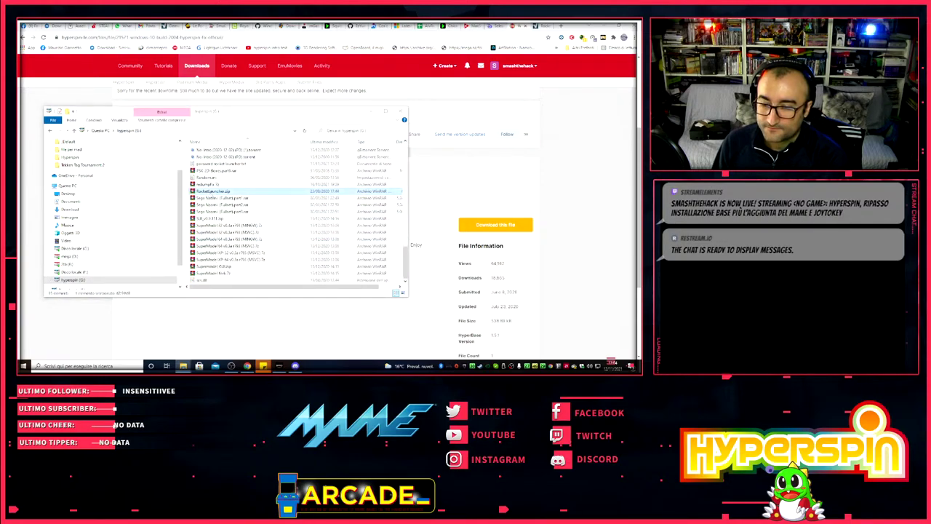
left_click(328, 291)
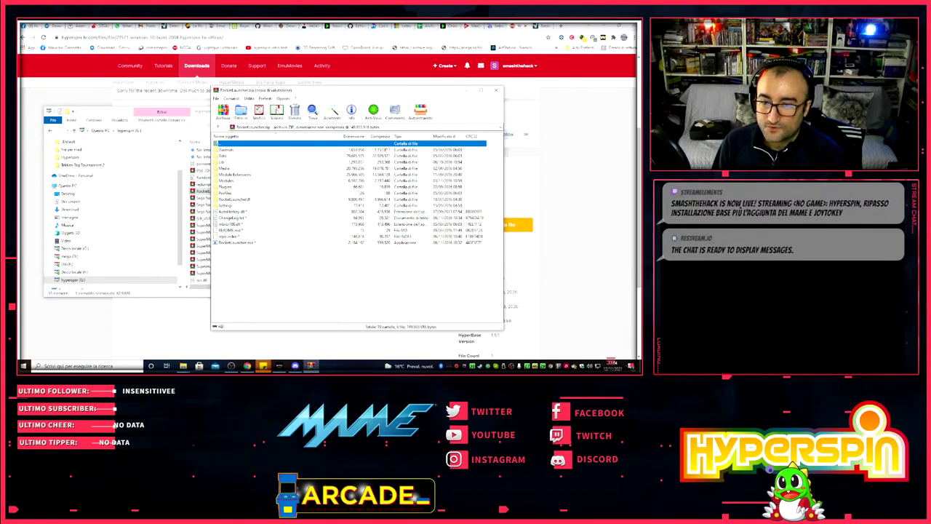
left_click_drag(277, 92, 426, 96)
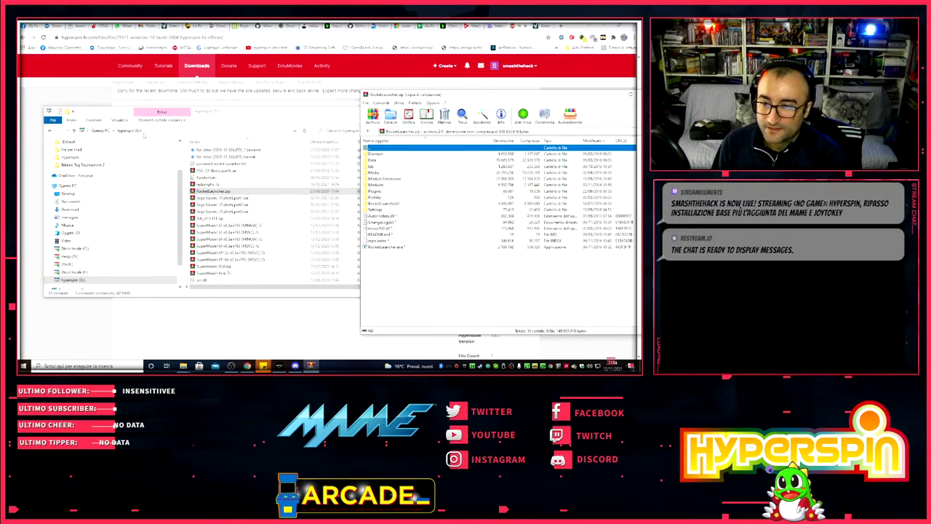
- Return to the Hyperspin folder and examine the emulator modules in its Modules folder beside the open archive
left_click(157, 125)
double_click(206, 158)
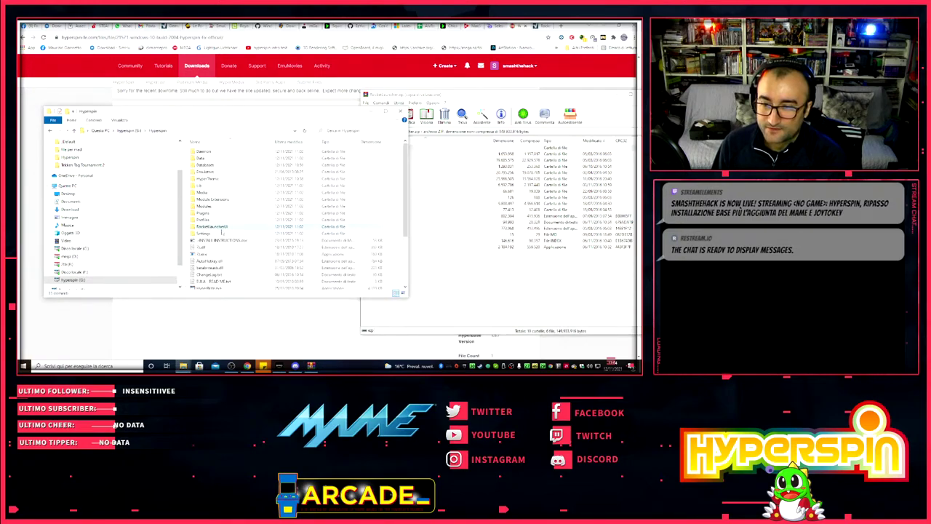
double_click(207, 205)
scroll(231, 216, "down", 10)
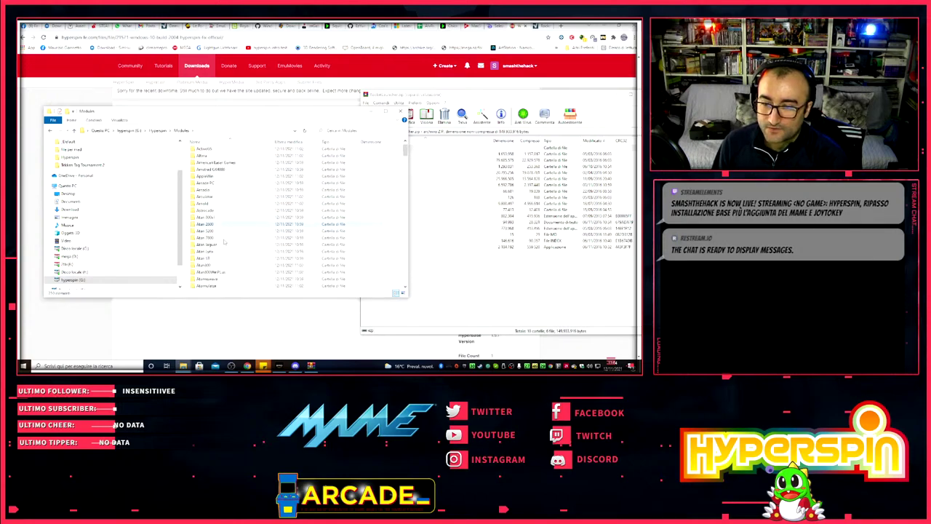
scroll(250, 244, "down", 7)
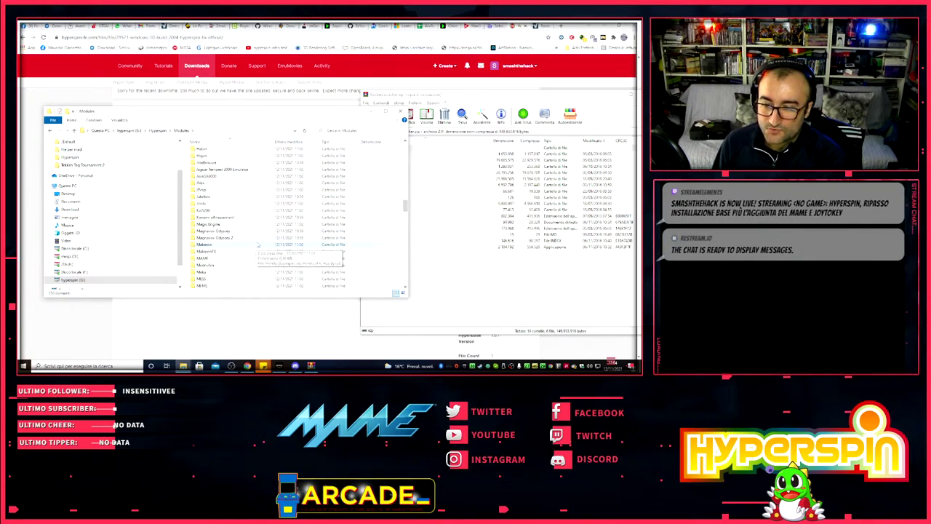
left_click(439, 94)
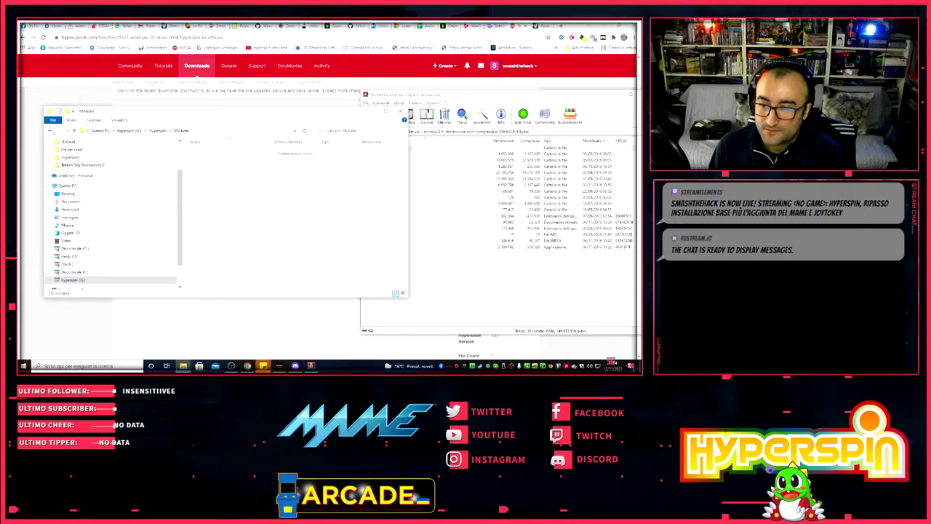
- Return from the Modules folder to the Hyperspin folder and close the RocketLauncher.zip archive
left_click(51, 130)
scroll(362, 176, "down", 3)
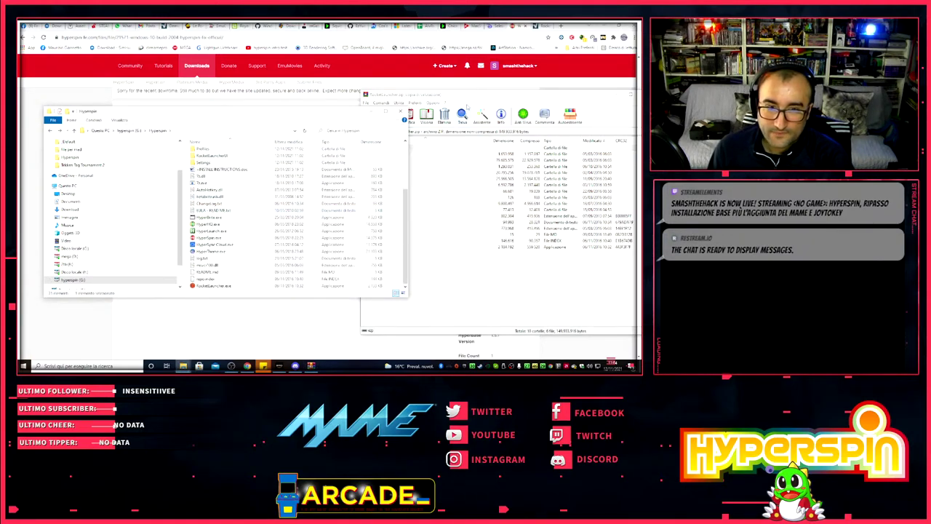
left_click(469, 98)
left_click_drag(469, 98, 420, 97)
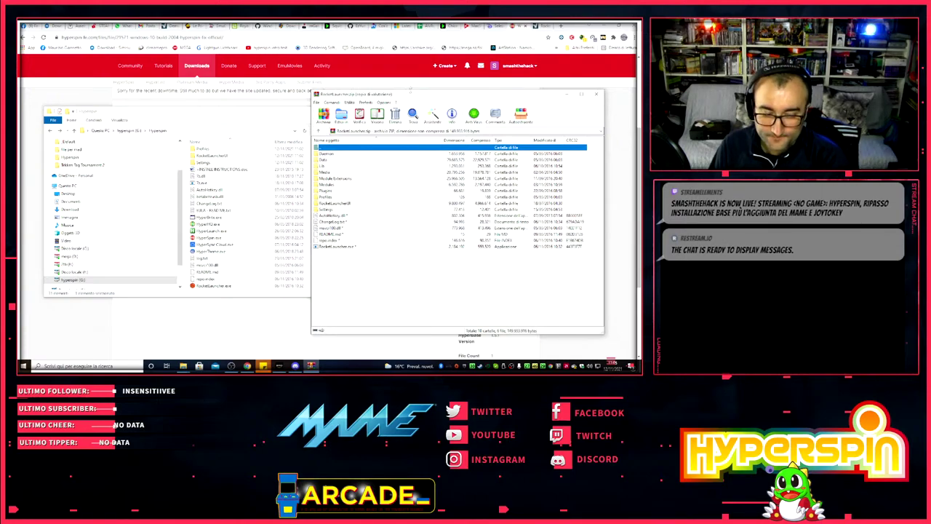
left_click(595, 95)
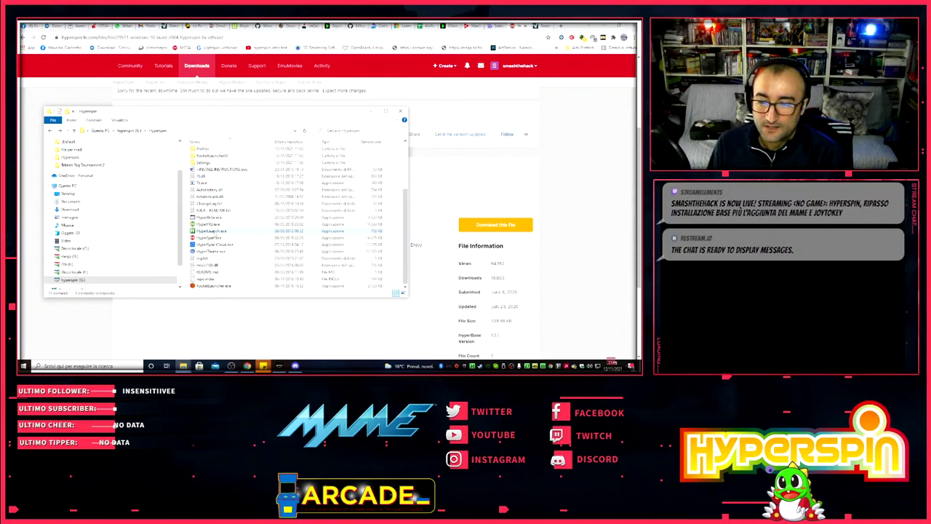
- Minimize the browser, move the Hyperspin folder window aside and examine its merged folders and executables, including HyperLaunch.exe
scroll(222, 233, "up", 3)
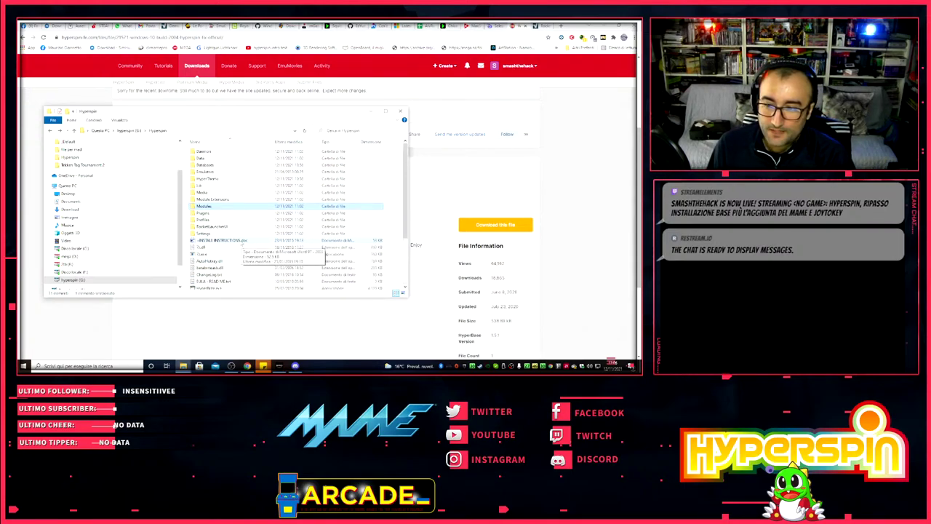
scroll(240, 246, "down", 3)
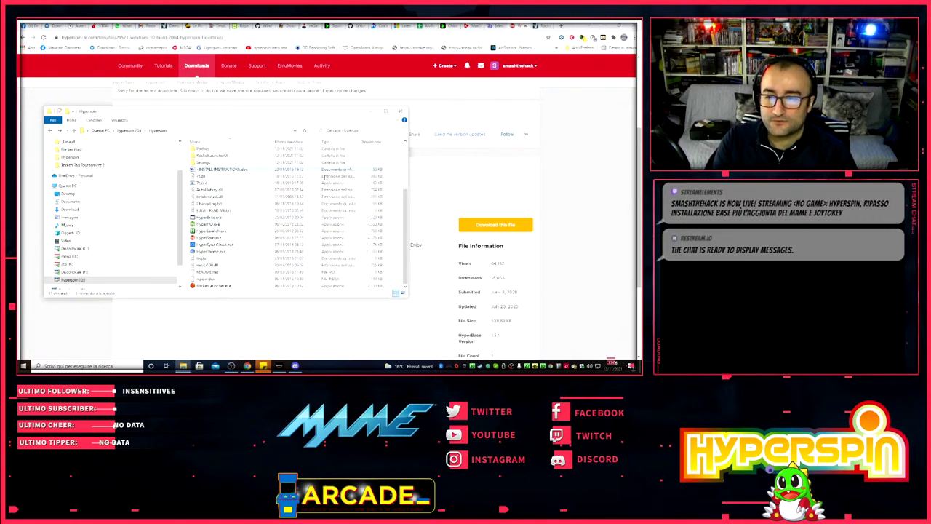
scroll(258, 217, "up", 3)
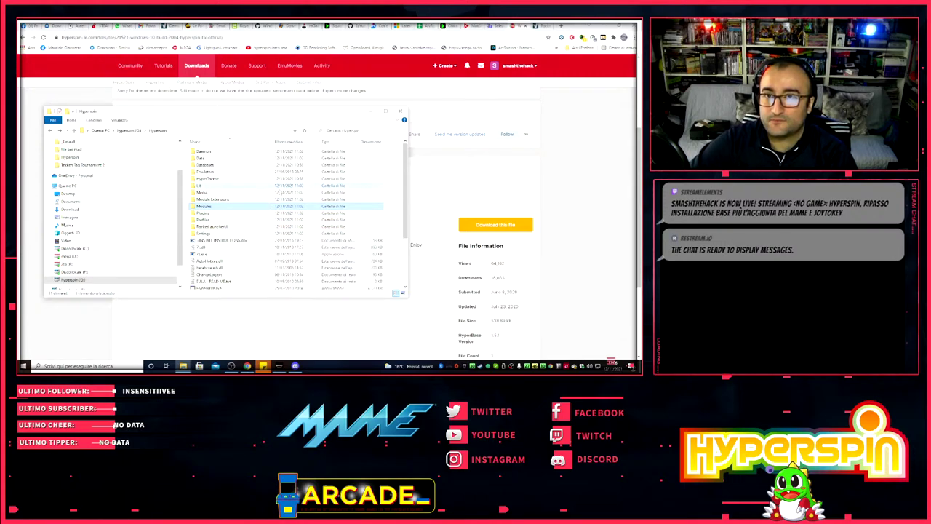
scroll(256, 213, "down", 3)
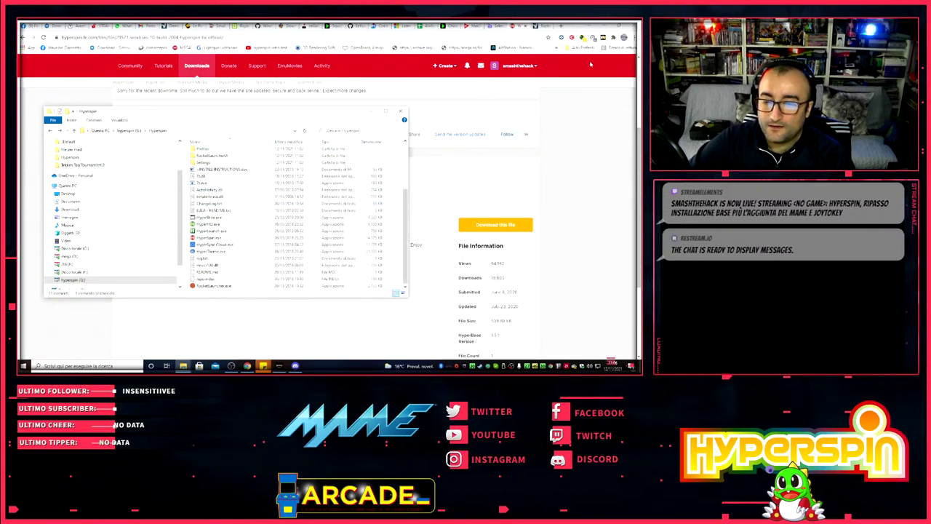
left_click(608, 27)
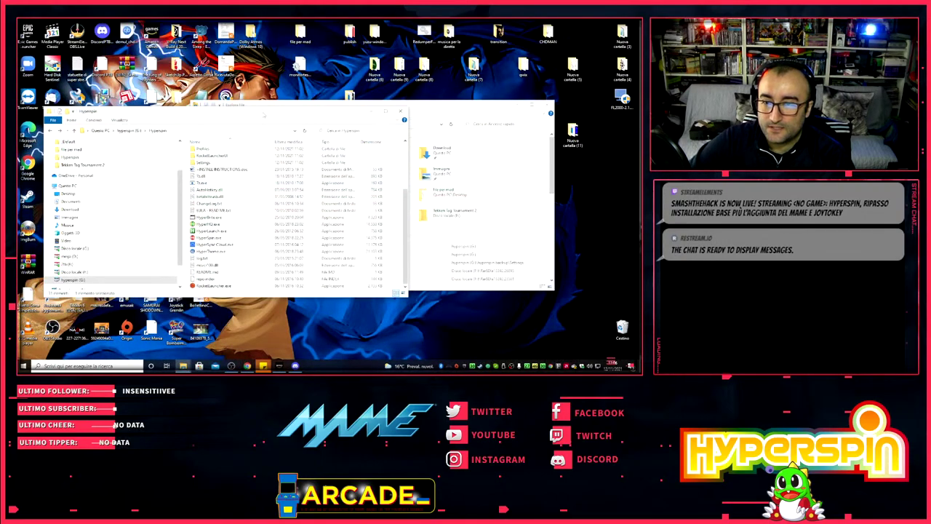
left_click_drag(244, 115, 348, 124)
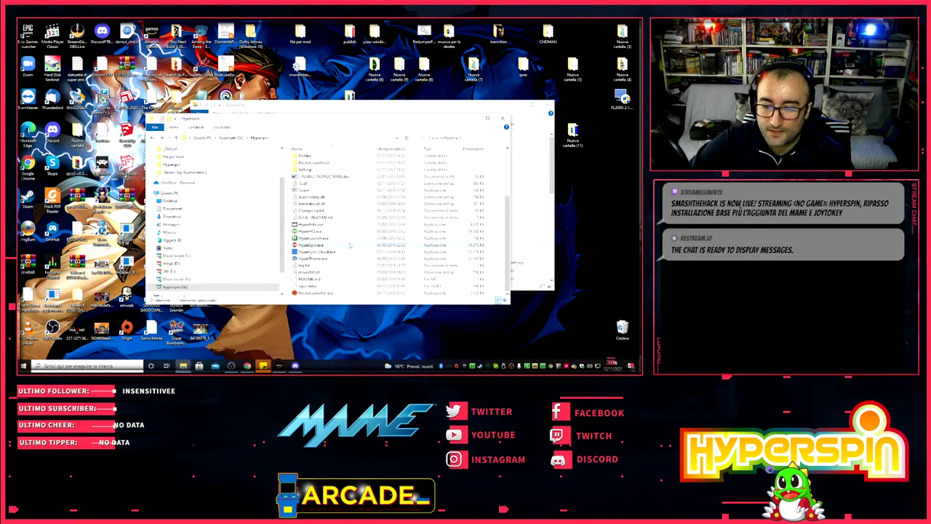
scroll(349, 245, "up", 4)
scroll(353, 237, "down", 4)
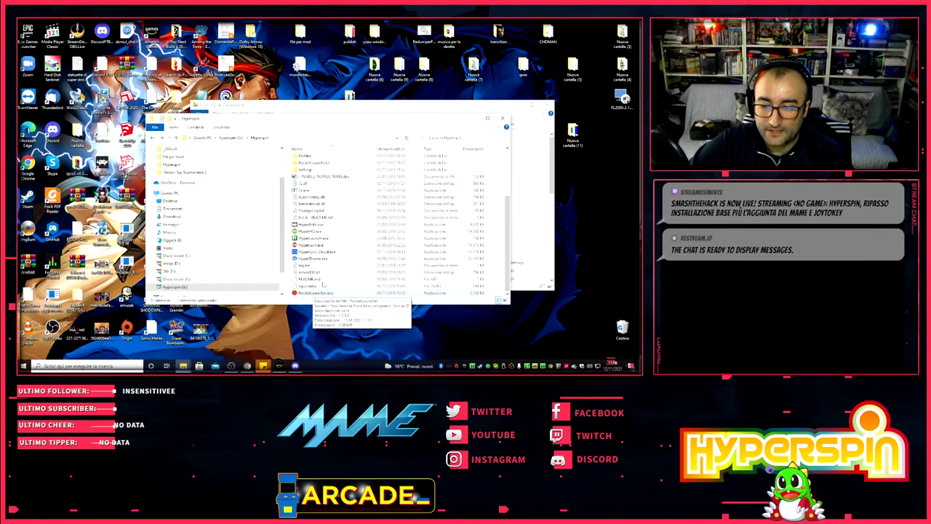
left_click(335, 238)
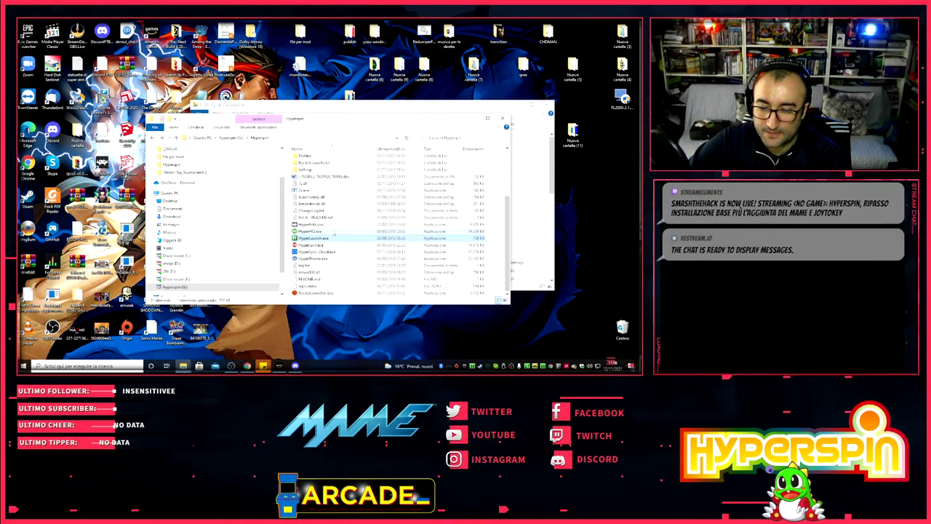
- Open Settings.ini from the Settings folder, examine the HyperLaunch_Path entry and the control settings, and close the file
scroll(334, 251, "up", 1)
double_click(320, 184)
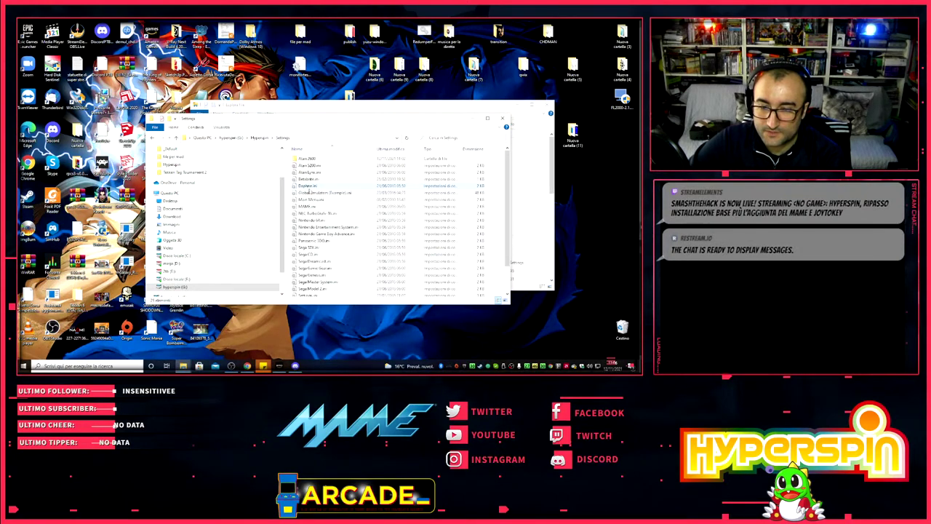
scroll(336, 220, "down", 1)
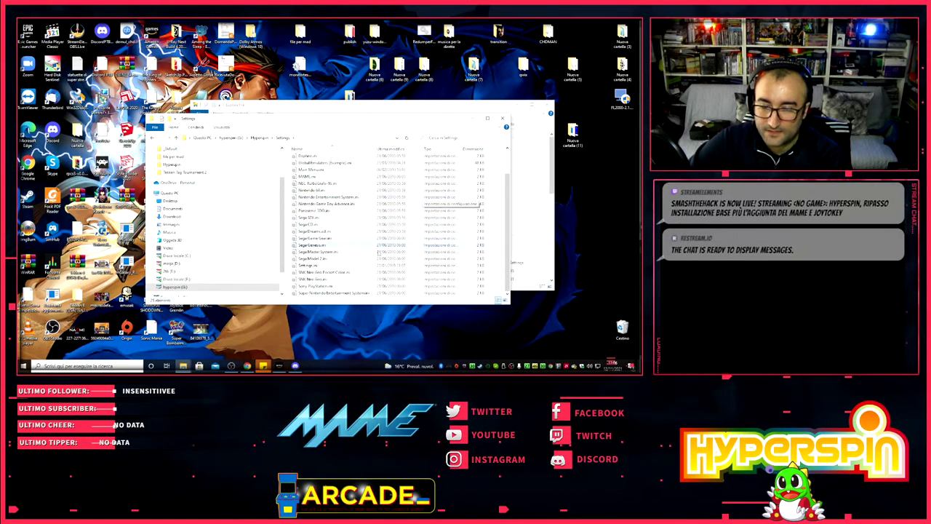
double_click(309, 266)
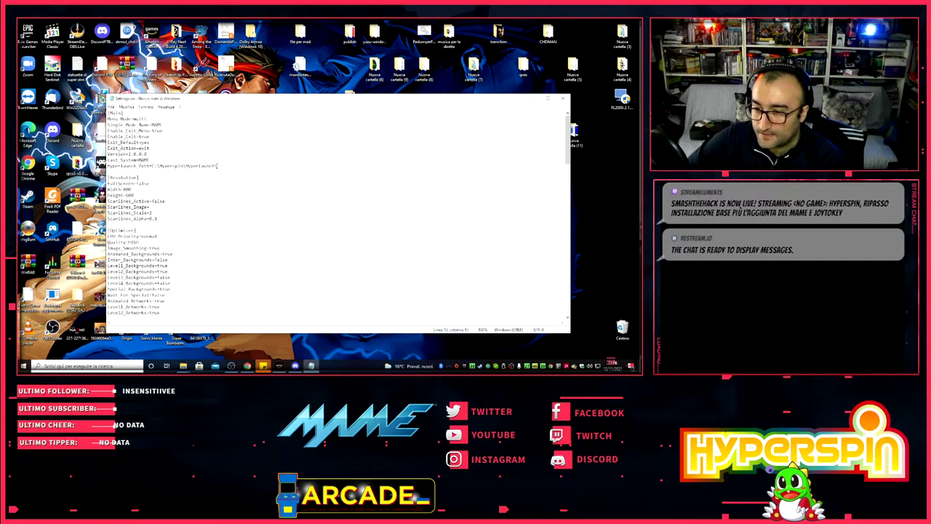
left_click_drag(204, 166, 151, 165)
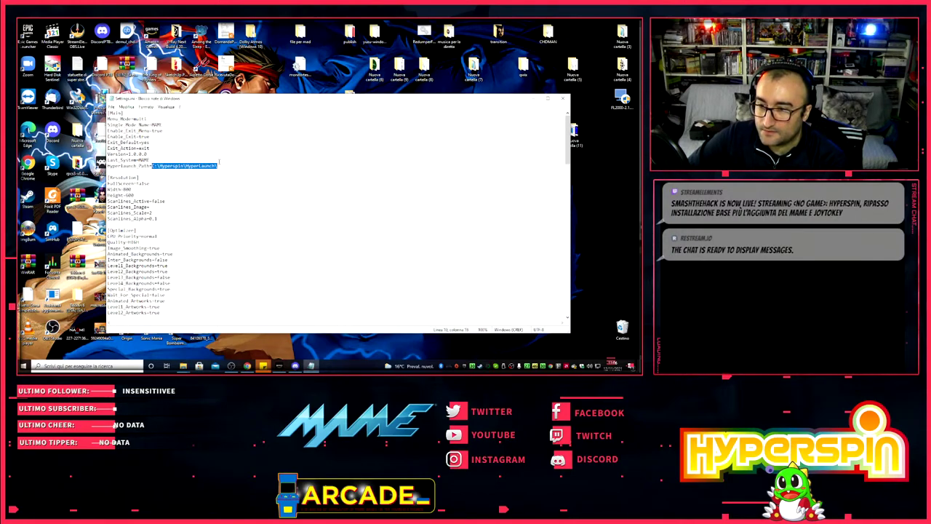
scroll(237, 186, "down", 2)
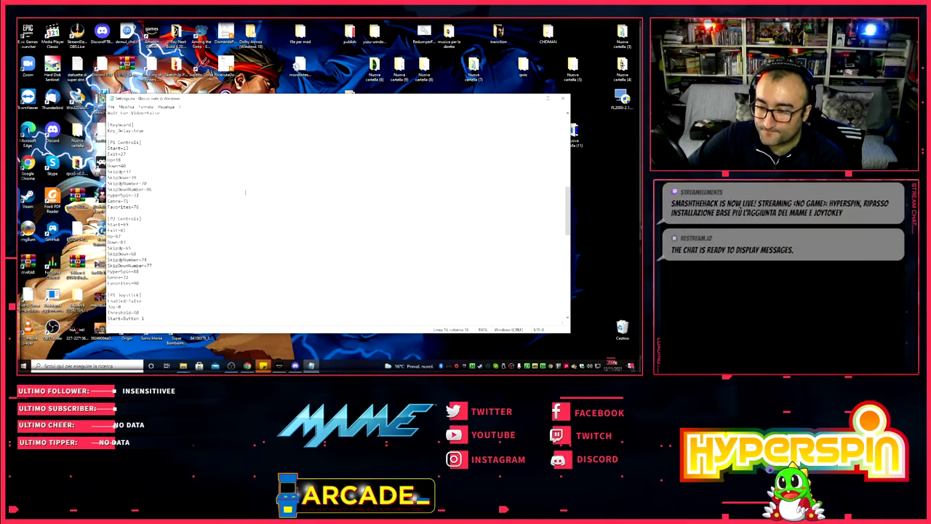
scroll(176, 174, "up", 2)
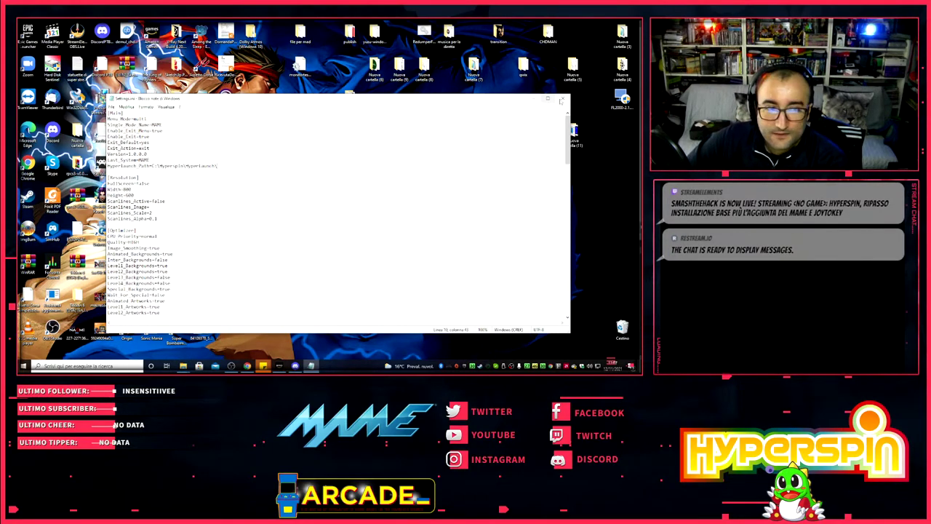
left_click(563, 97)
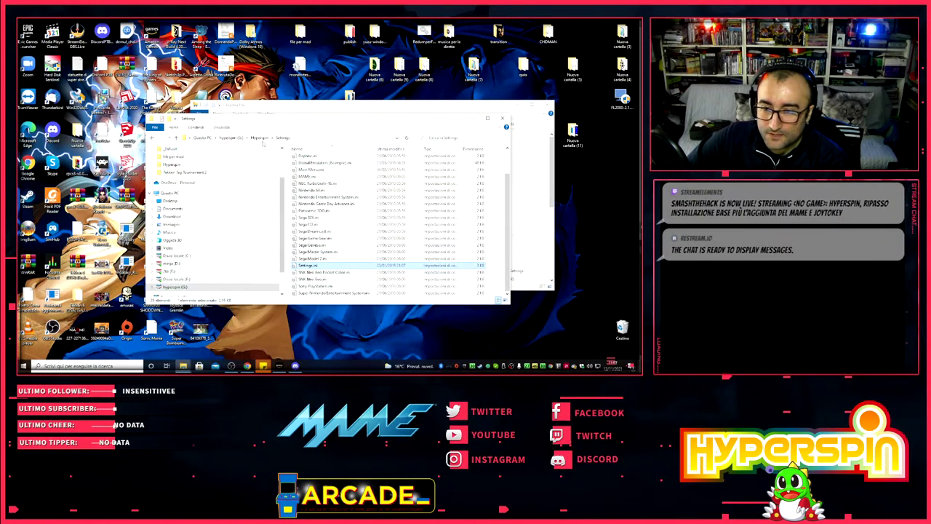
- Return to the Hyperspin folder, launch RocketLauncherUI.exe from its RocketLauncherUI subfolder and minimize the folder window
left_click(259, 137)
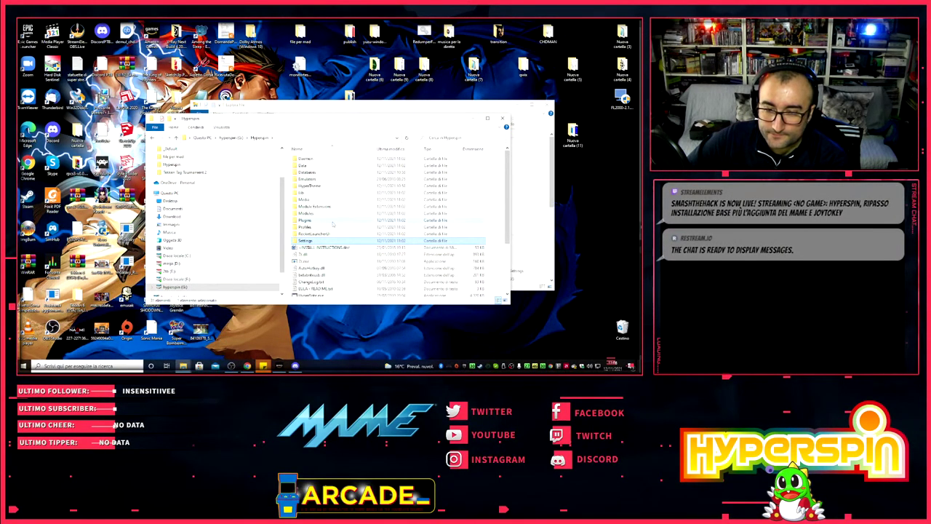
scroll(404, 248, "down", 3)
scroll(357, 237, "up", 3)
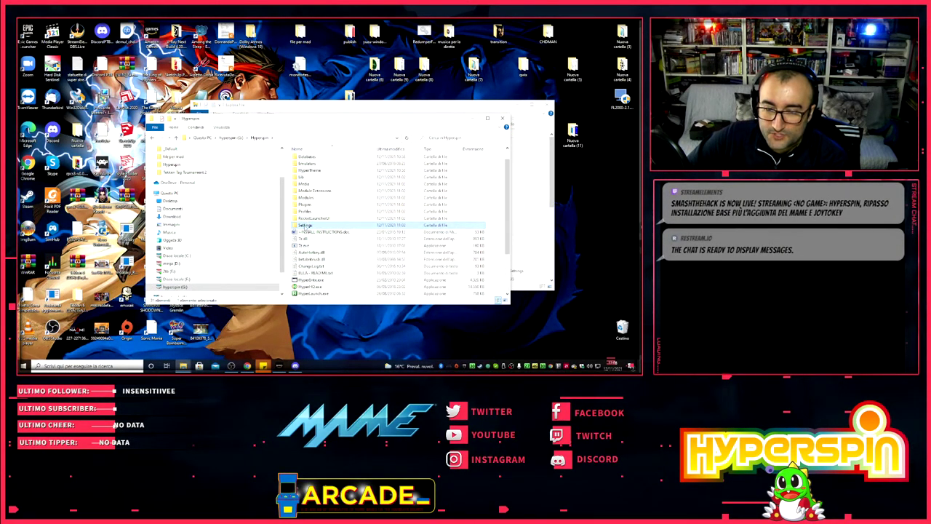
scroll(324, 220, "down", 2)
scroll(322, 217, "up", 2)
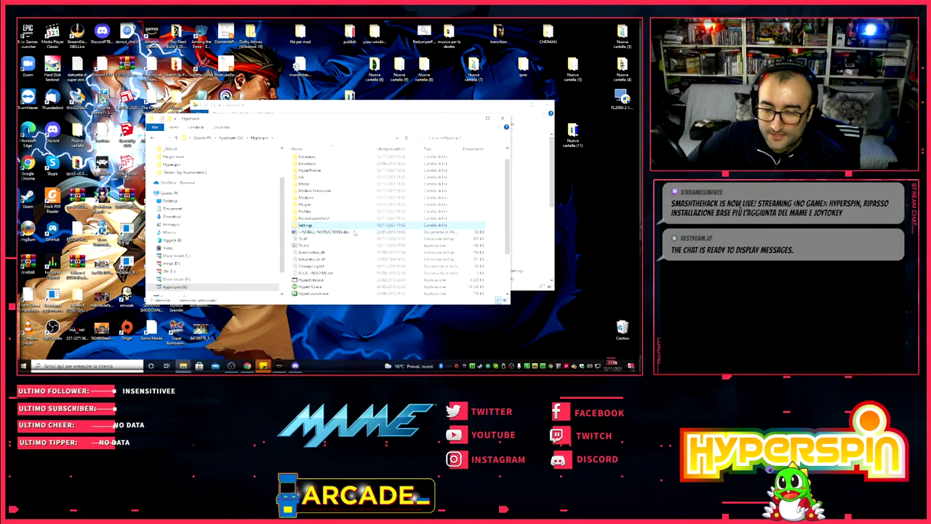
scroll(329, 232, "down", 3)
scroll(356, 237, "up", 3)
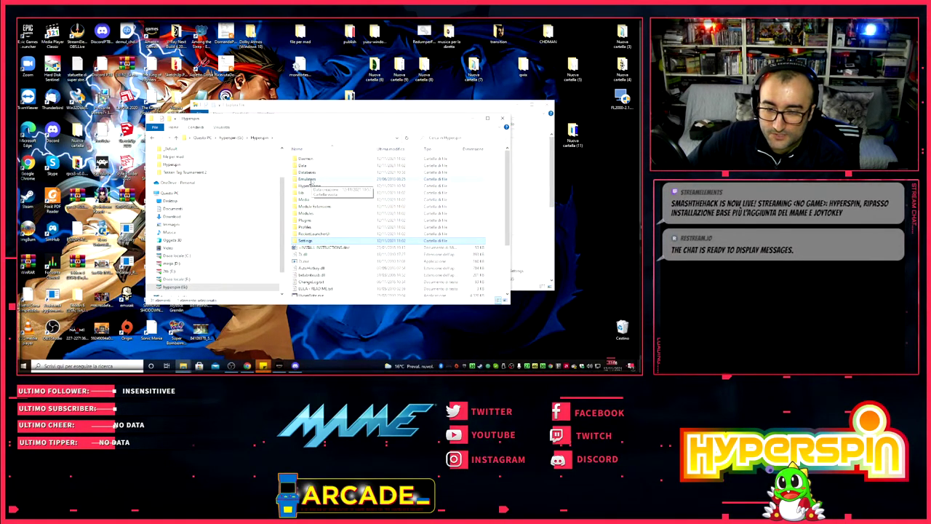
left_click(322, 234)
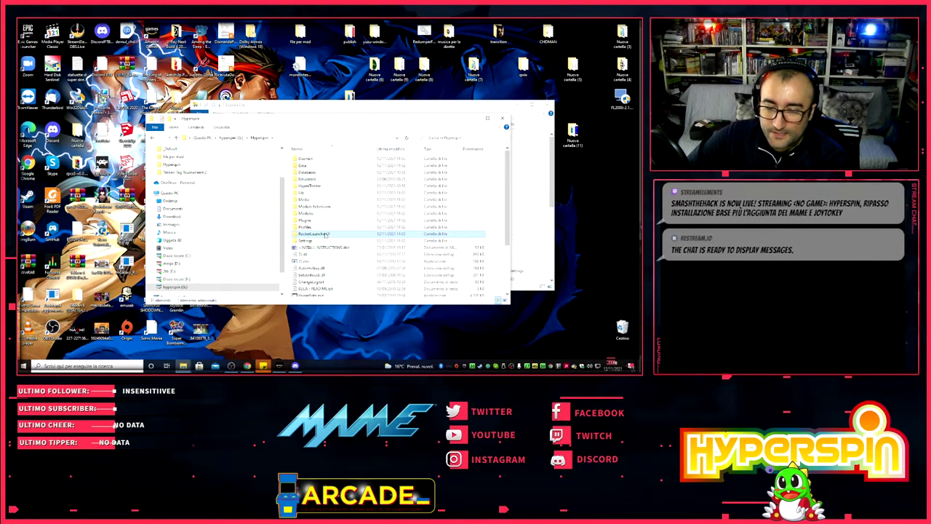
double_click(322, 234)
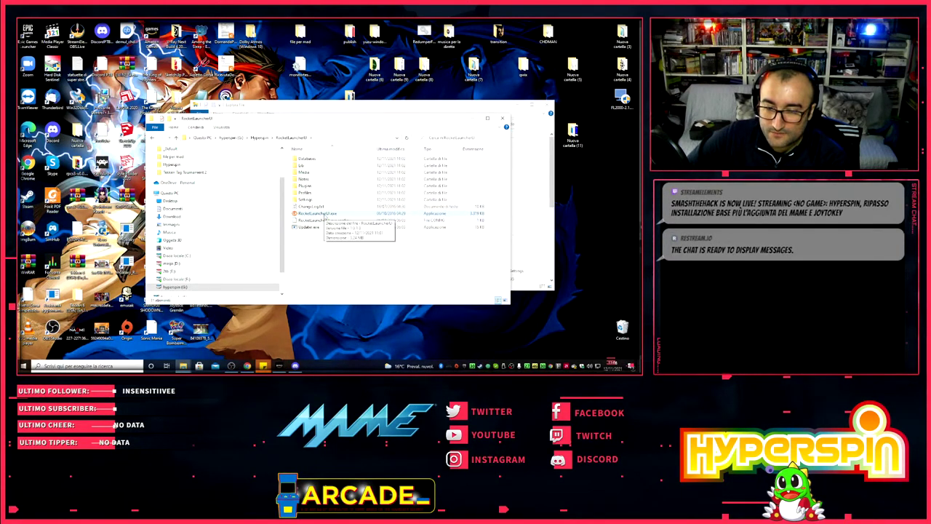
double_click(326, 214)
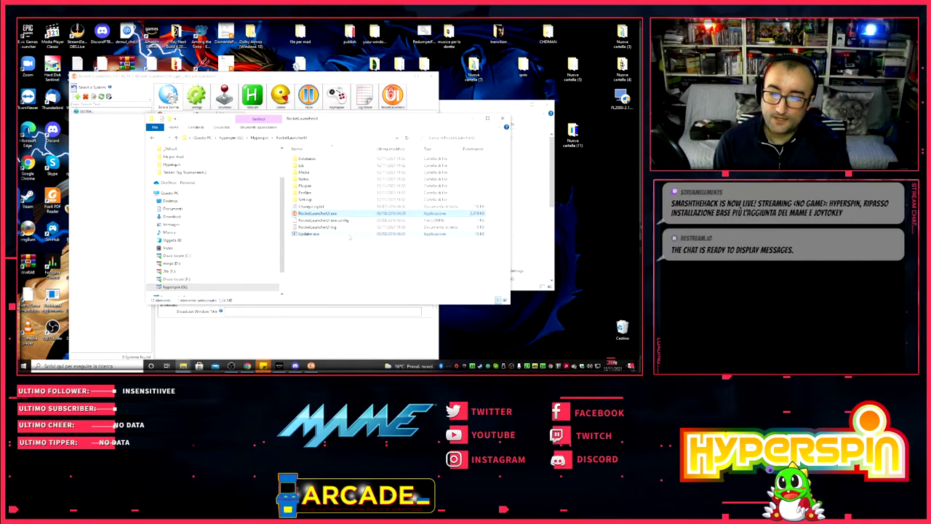
left_click(473, 118)
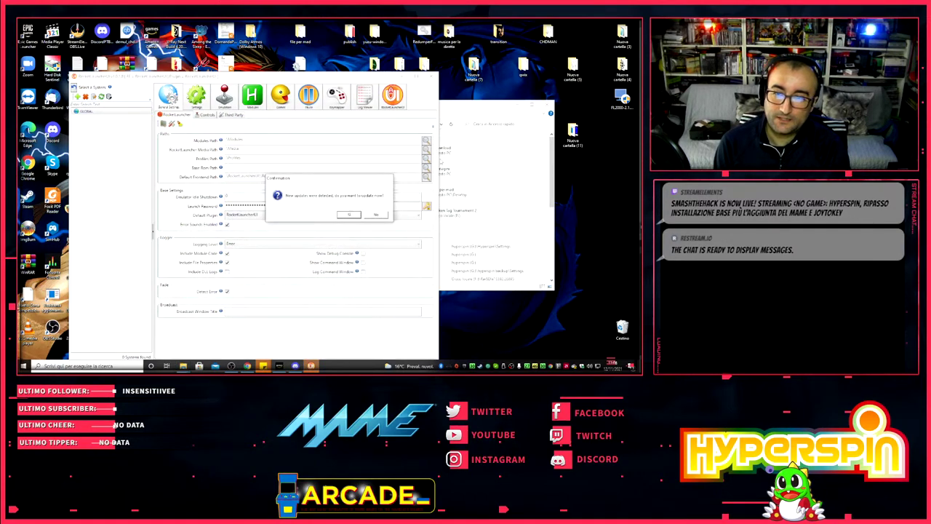
- Accept the RocketLauncherUI update offer and check for files to update to the latest version
left_click(349, 214)
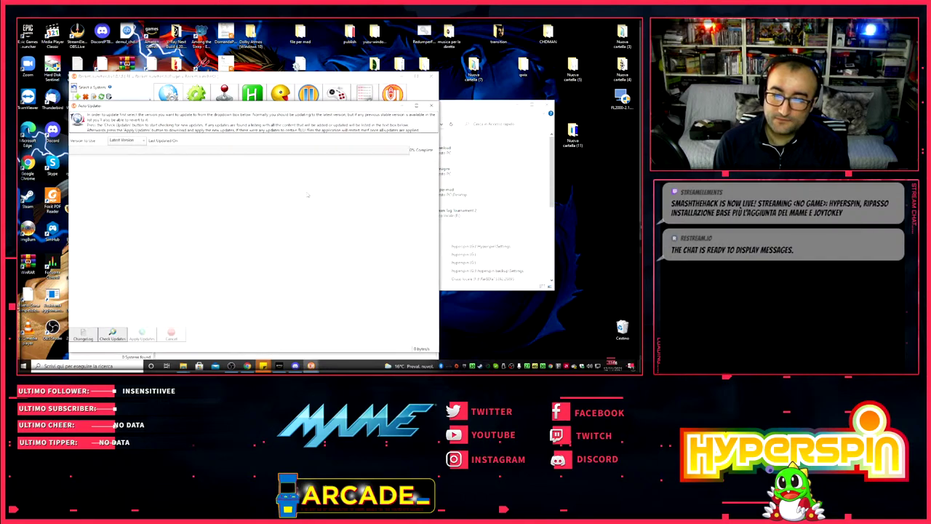
left_click(112, 339)
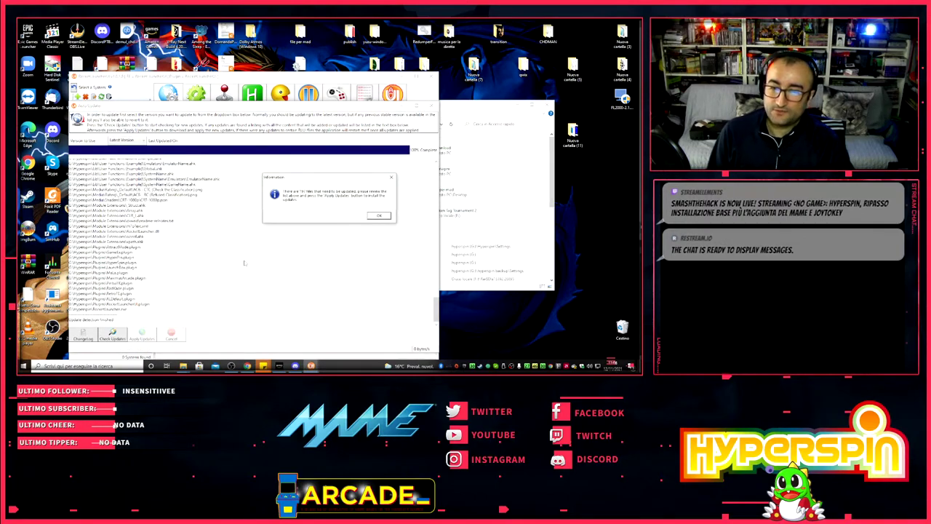
left_click(378, 216)
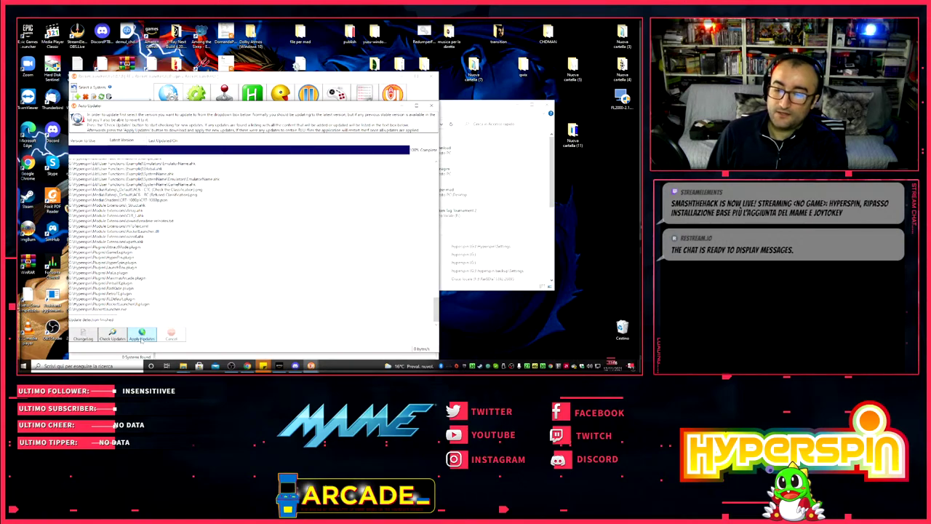
- Download and install the RocketLauncher updates over the existing files, acknowledge the notices and reposition the restarted RocketLauncherUI window
left_click(141, 338)
left_click(351, 215)
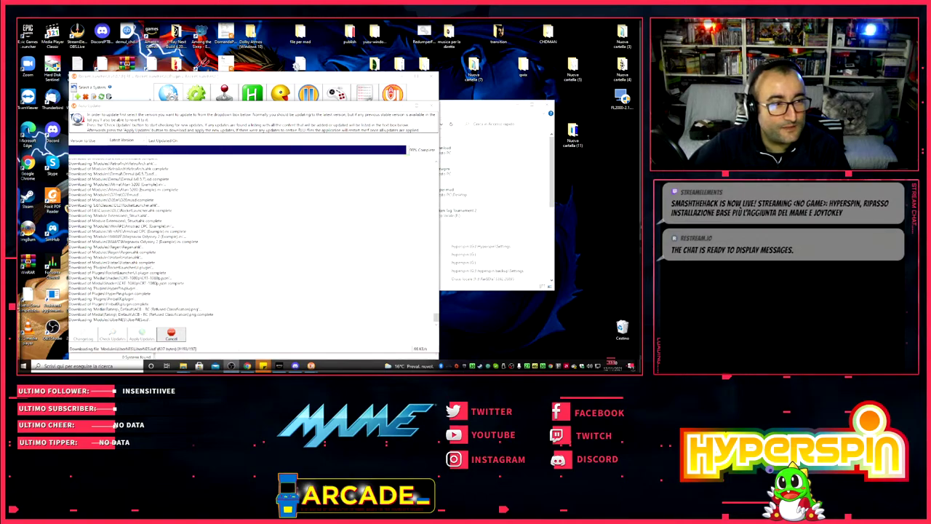
key("alt+Tab")
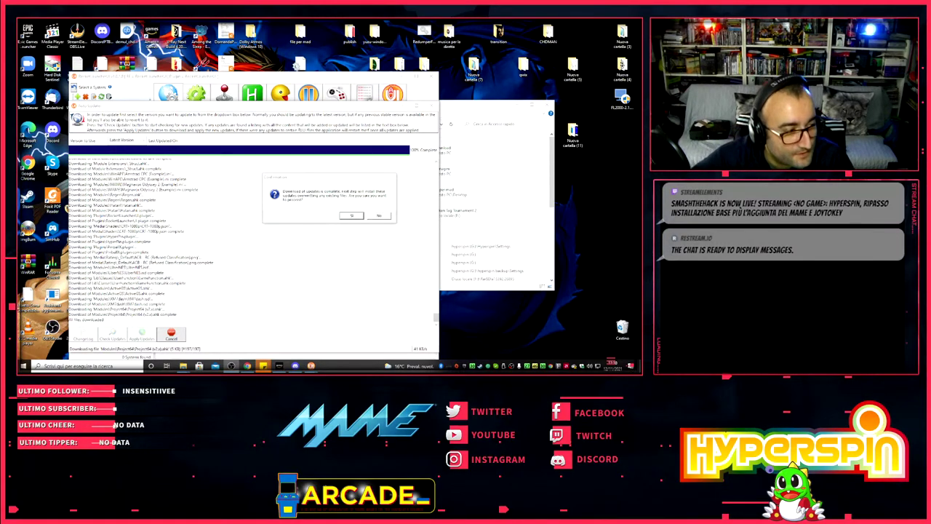
left_click(350, 216)
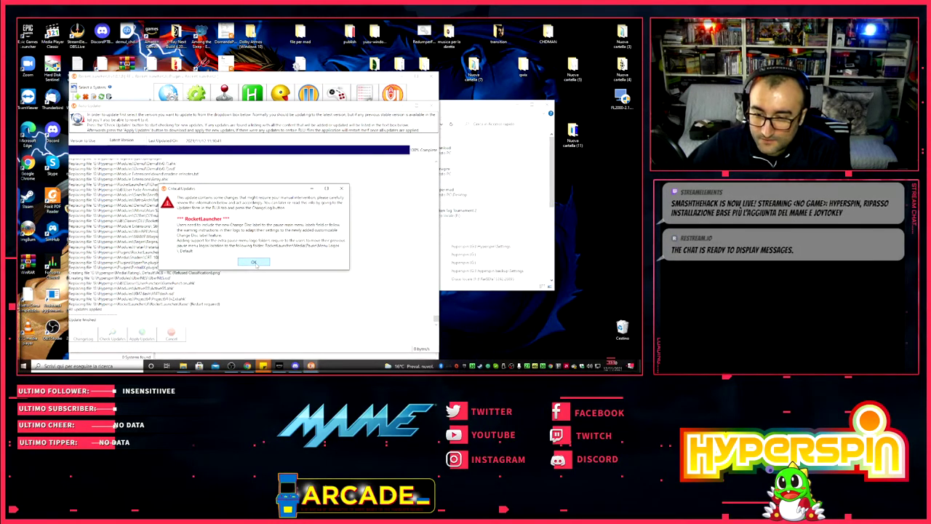
left_click(254, 262)
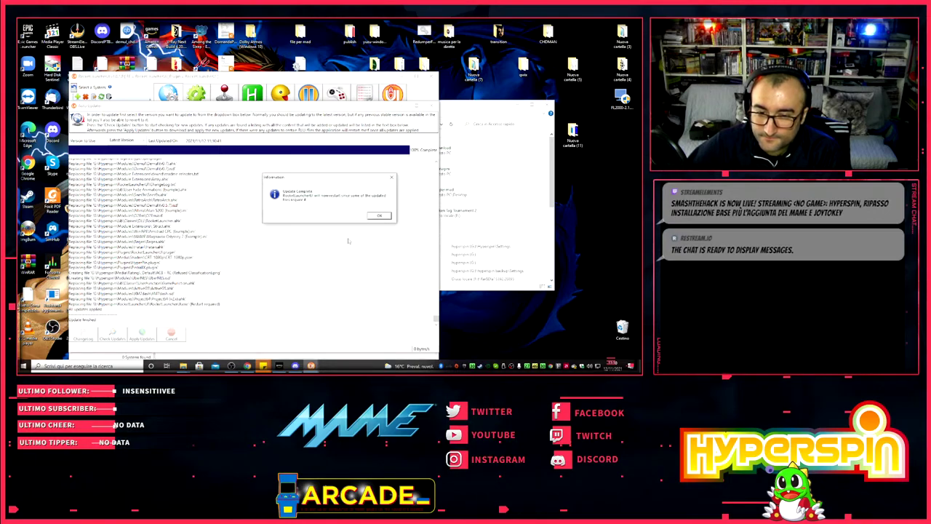
left_click(379, 216)
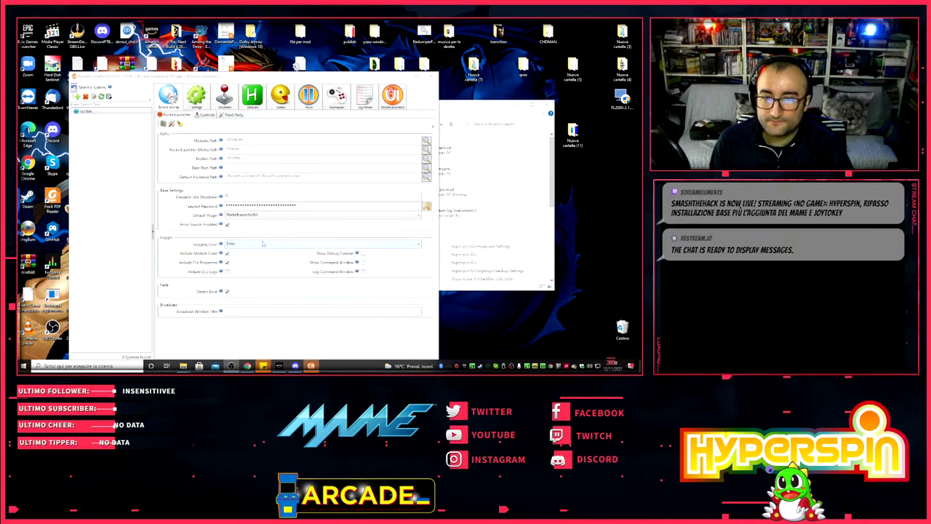
left_click_drag(275, 77, 329, 40)
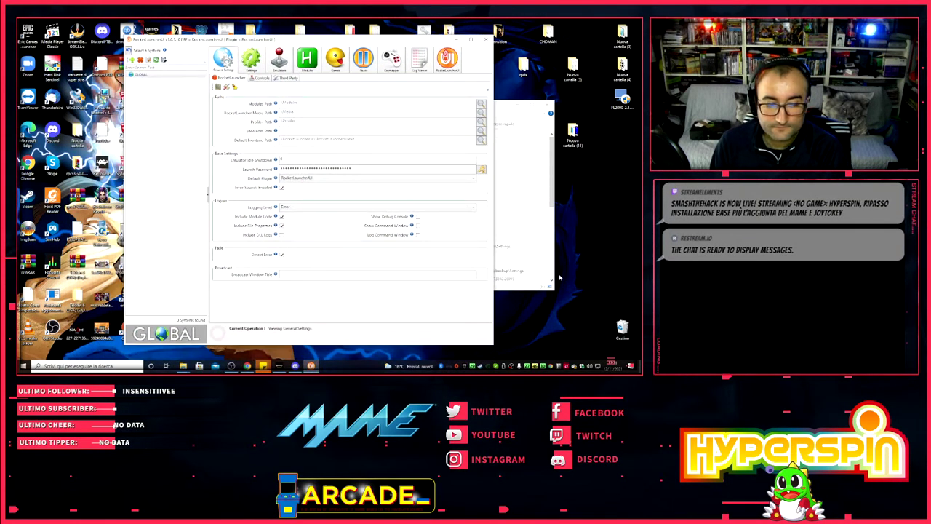
- Empty the Windows recycle bin and confirm the permanent deletion of its items
right_click(623, 328)
left_click(595, 288)
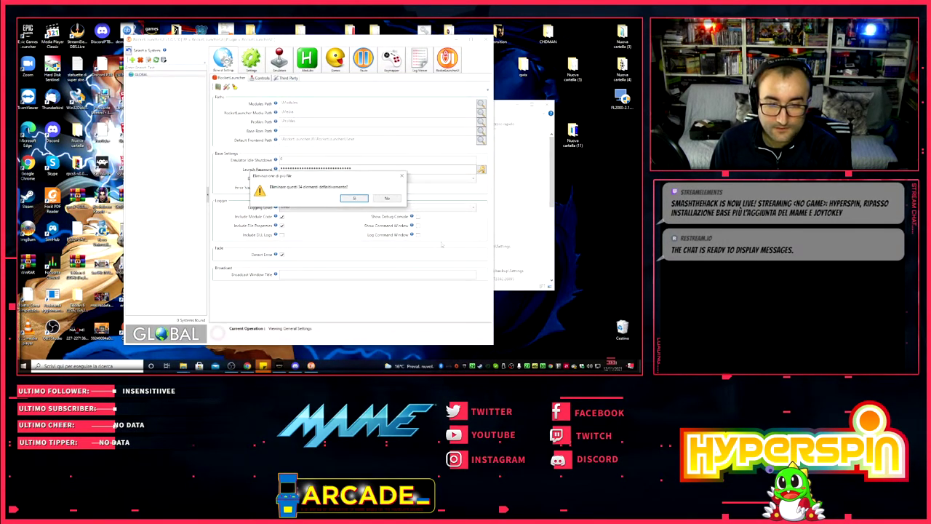
left_click(355, 198)
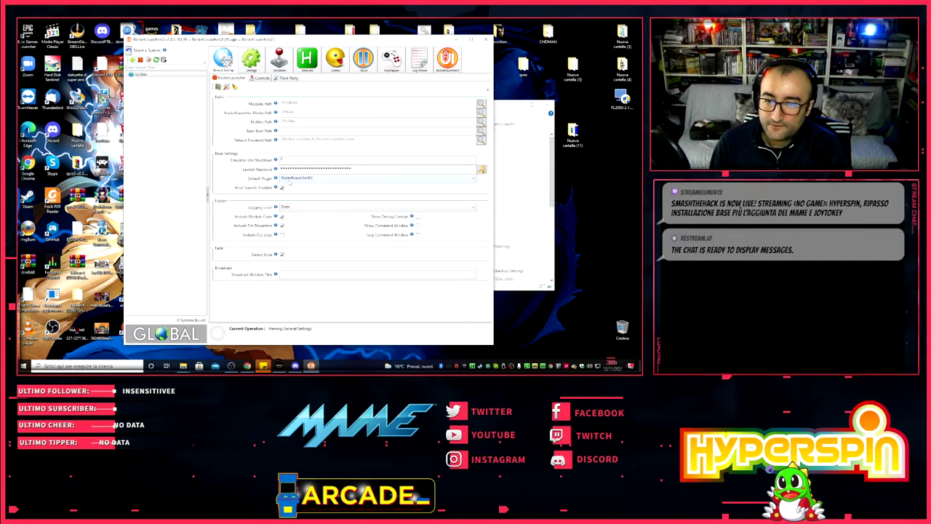
- Set the Default Plugin in RocketLauncher's global base settings to HyperSpin
left_click(291, 178)
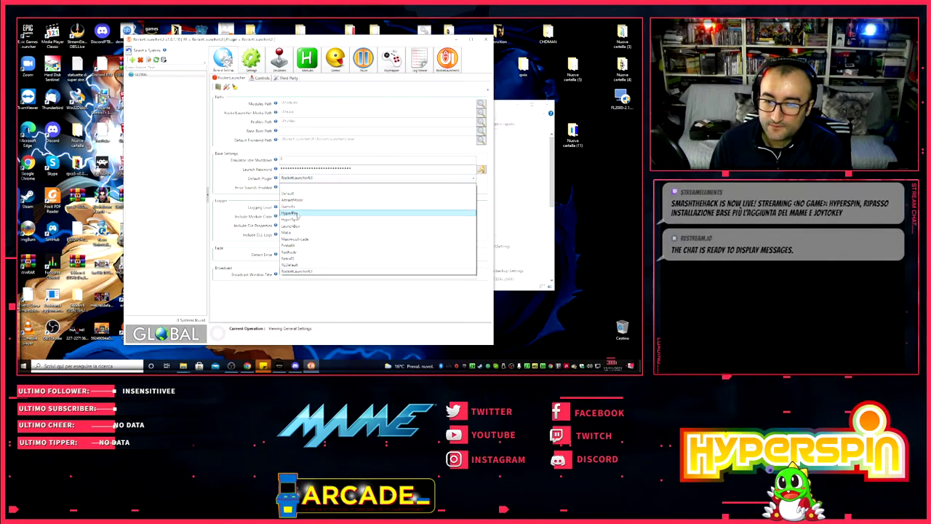
left_click(298, 219)
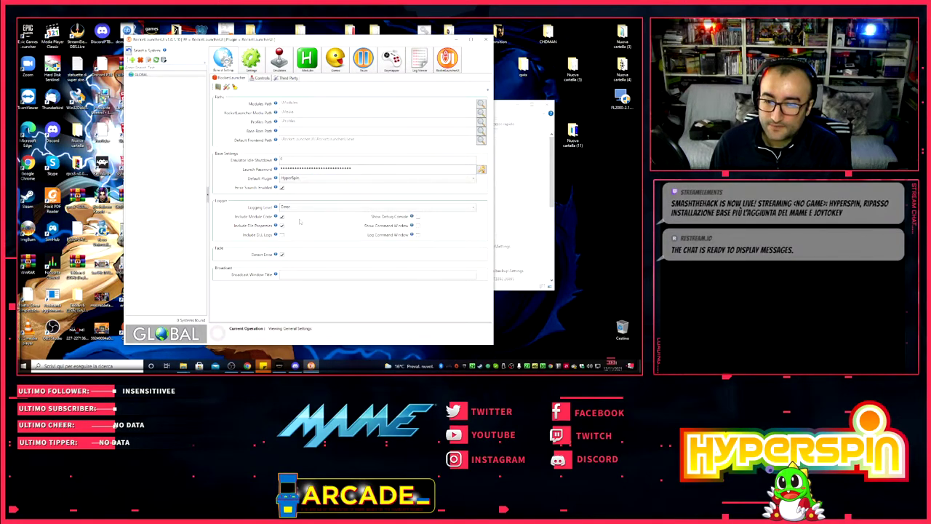
left_click(328, 181)
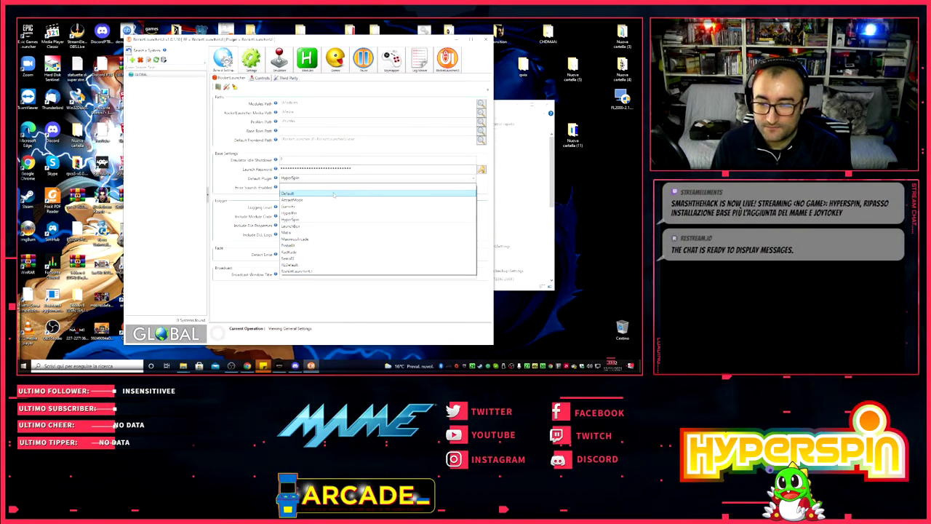
left_click(295, 220)
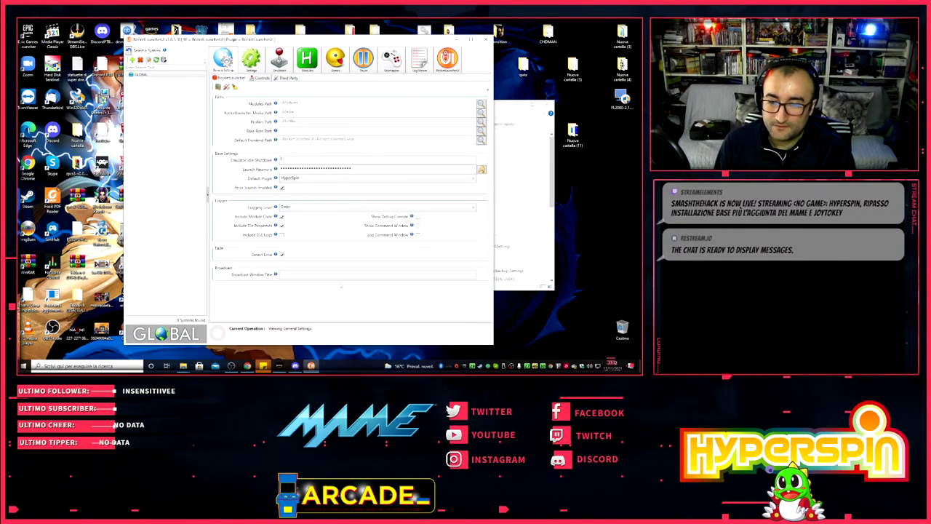
- Set the Logging Level in RocketLauncher's global logger settings to Info
left_click(347, 209)
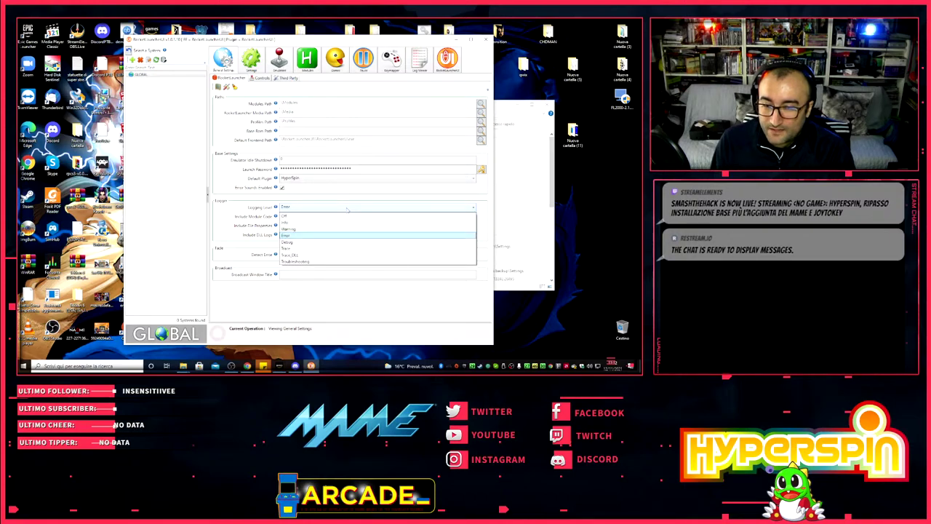
left_click(348, 208)
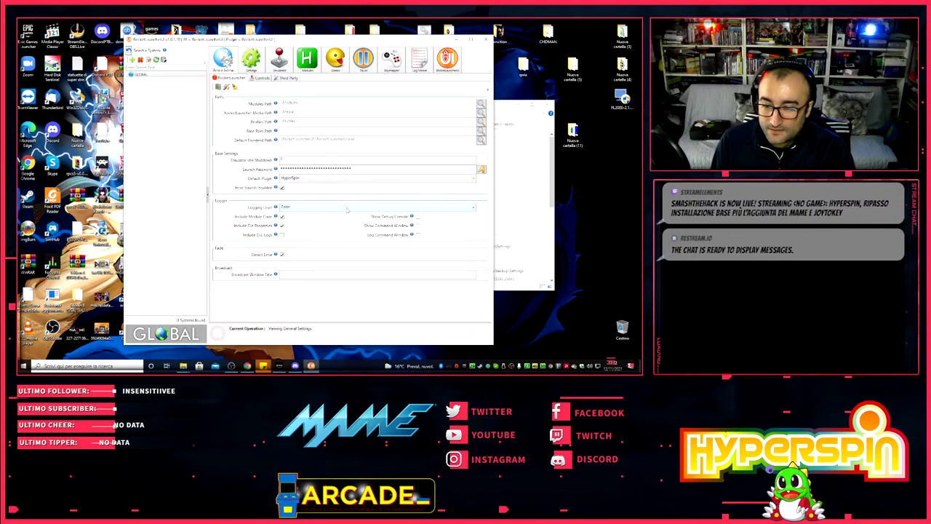
left_click(348, 208)
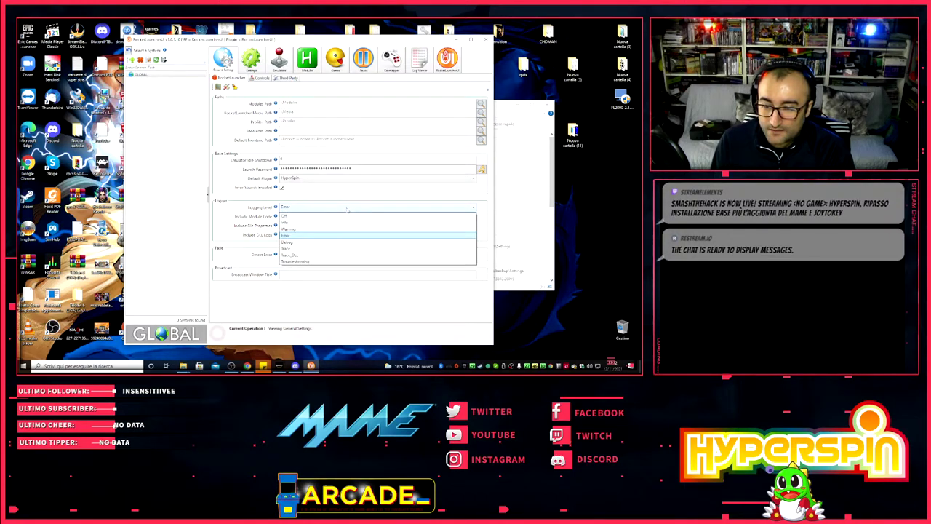
left_click(311, 222)
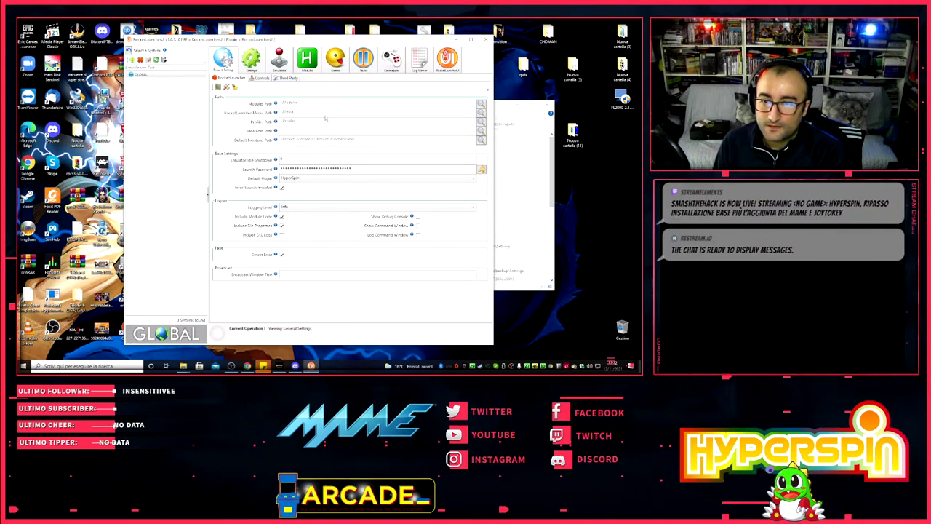
- Examine the global control key assignments and the third-party application paths, including the KeyMapper entries
left_click(260, 79)
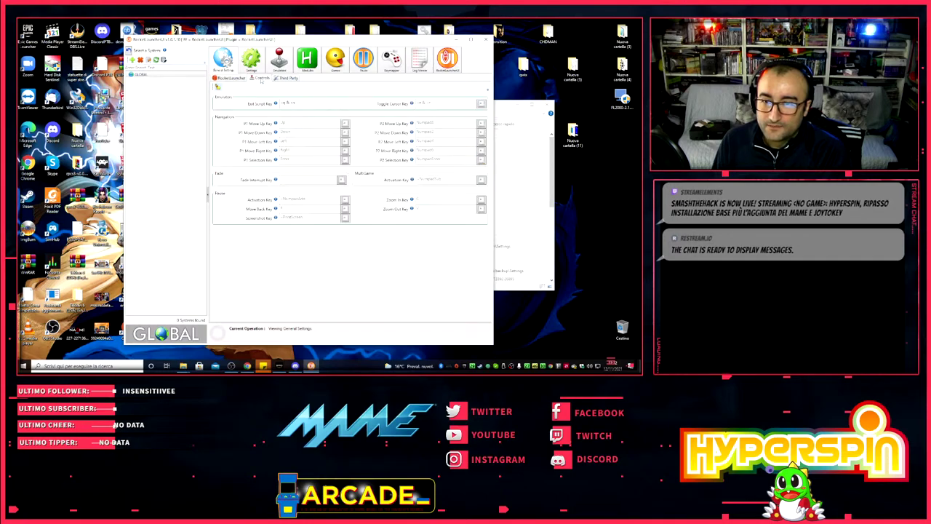
left_click(284, 78)
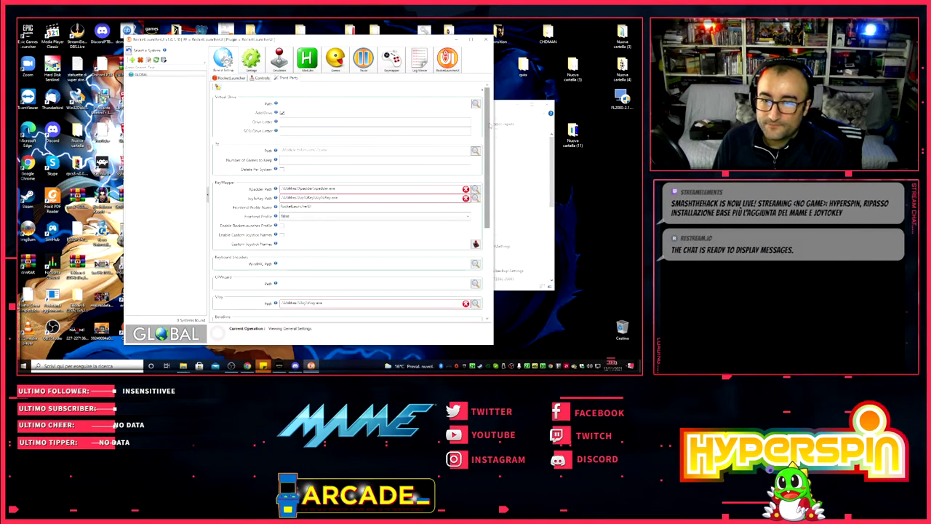
left_click_drag(489, 126, 483, 163)
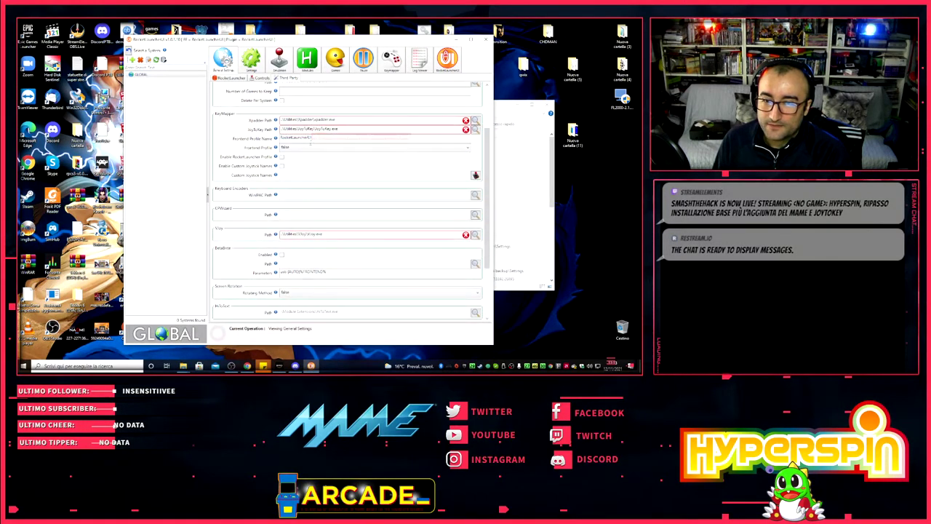
left_click_drag(488, 185, 487, 228)
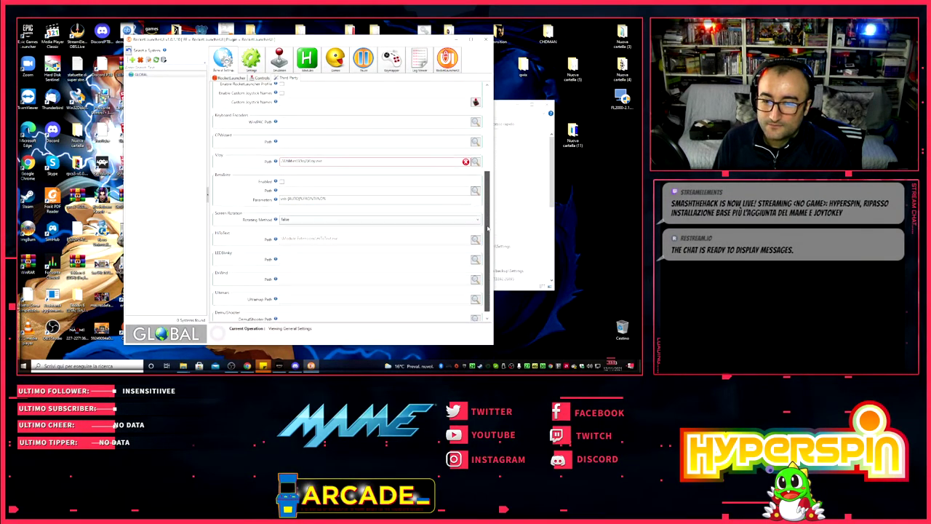
scroll(266, 177, "up", 5)
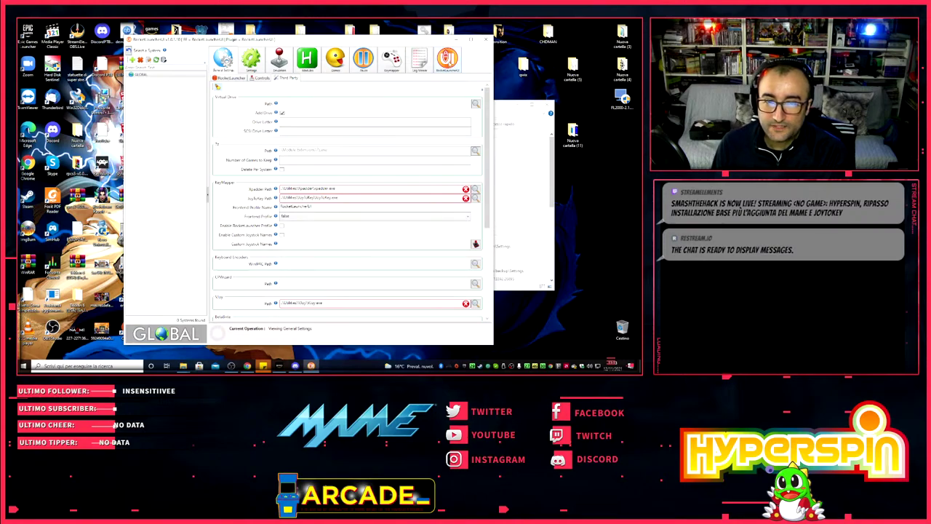
- Turn off Valid Emulator/Modules Only in the general options of RocketLauncherUI's own settings
left_click(448, 60)
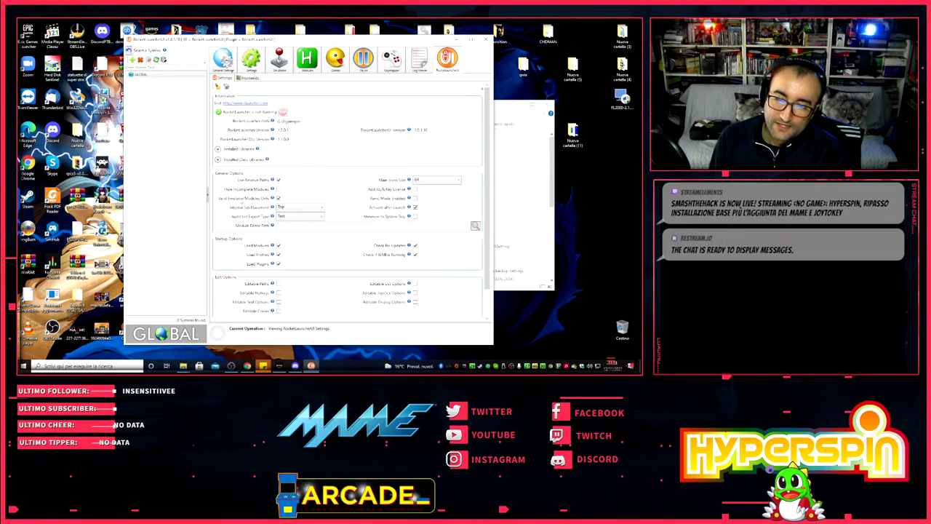
left_click(278, 198)
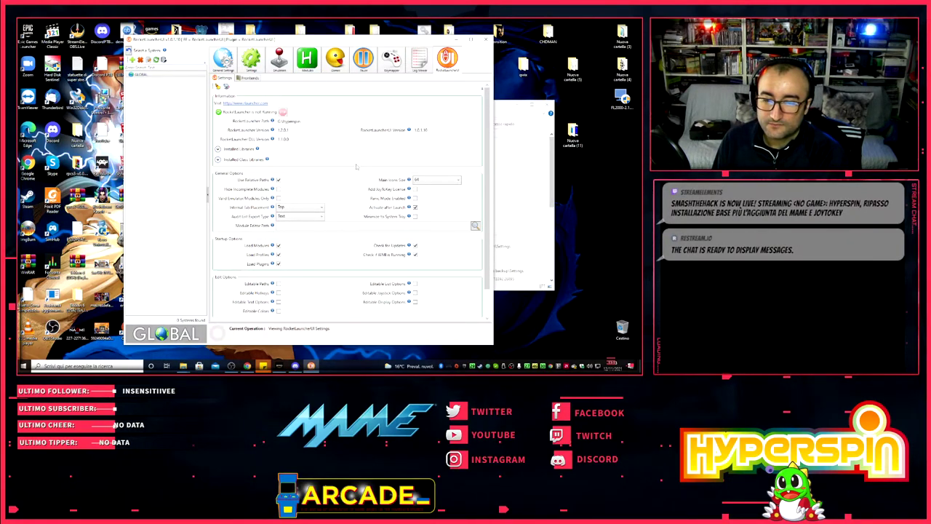
- Start a new frontend entry named Hyperspin and set its path to HyperSpin.exe in the Hyperspin folder
left_click(248, 78)
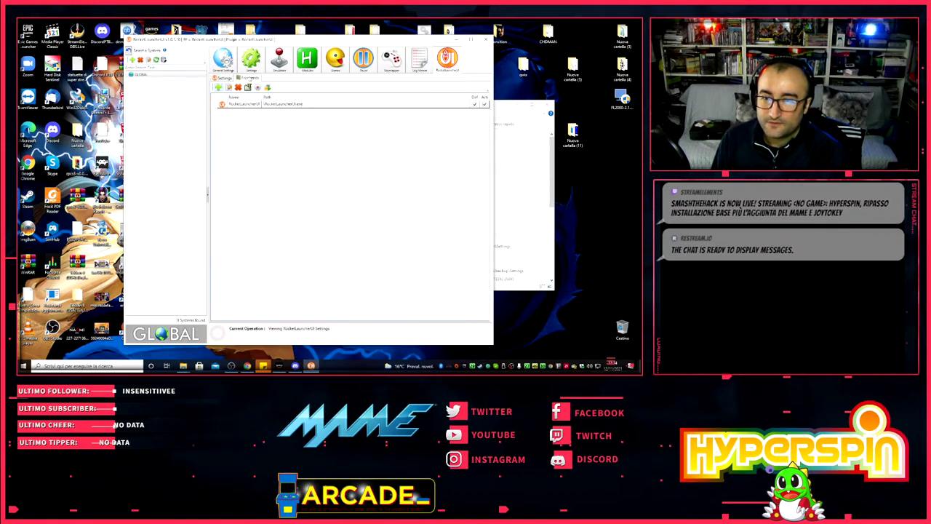
left_click(239, 103)
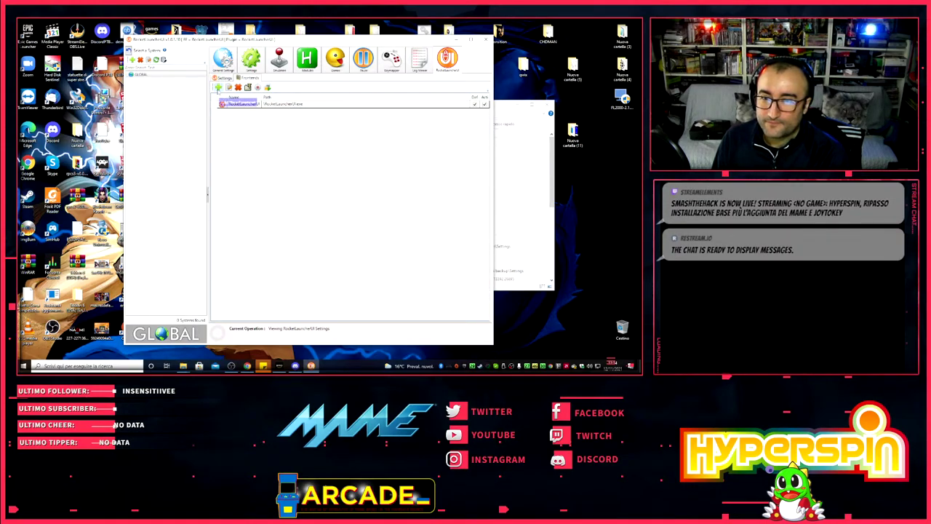
left_click(218, 87)
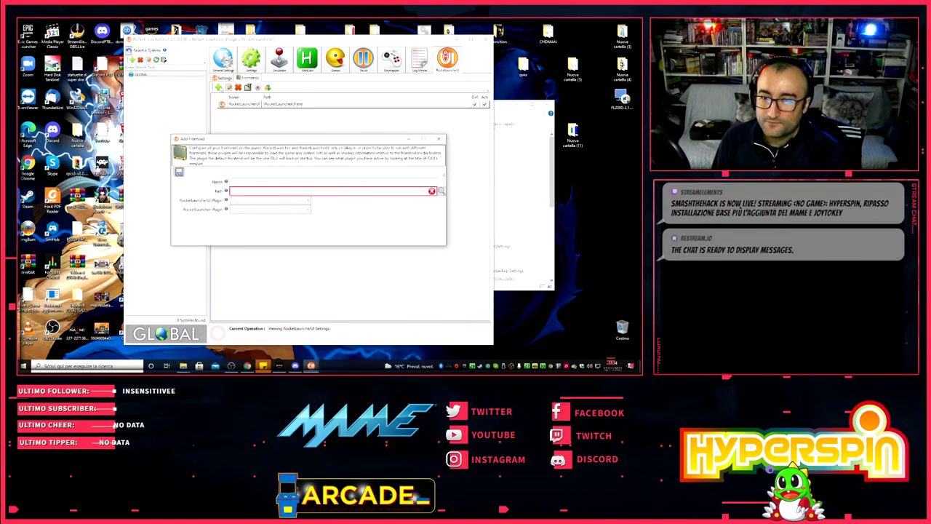
left_click(267, 181)
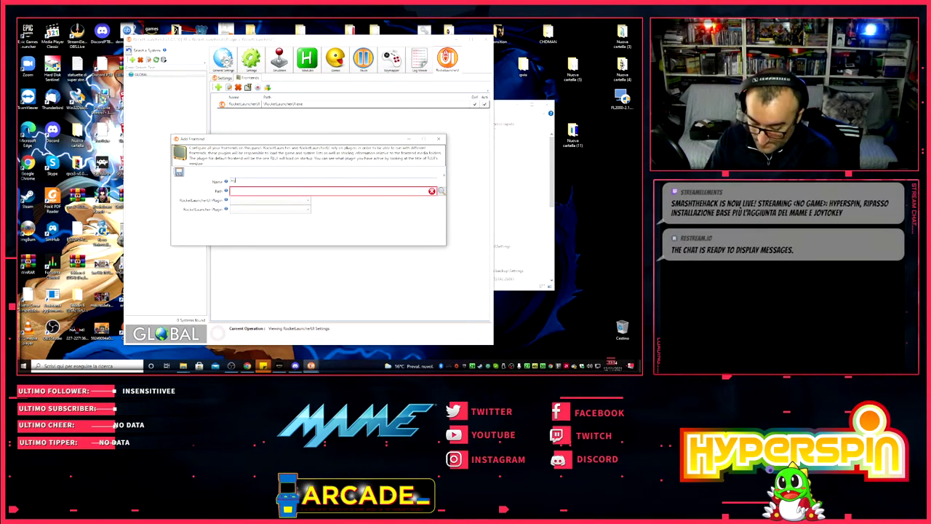
type("Hyperspin")
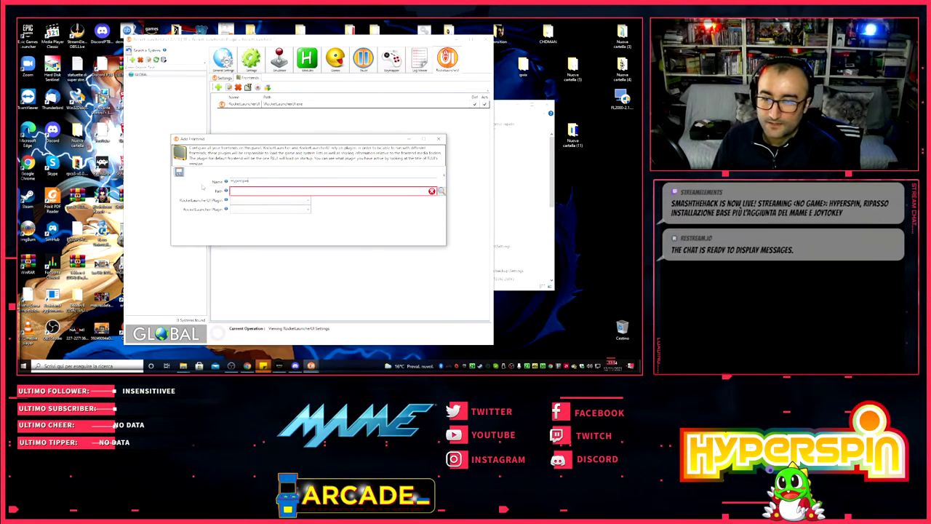
left_click(440, 191)
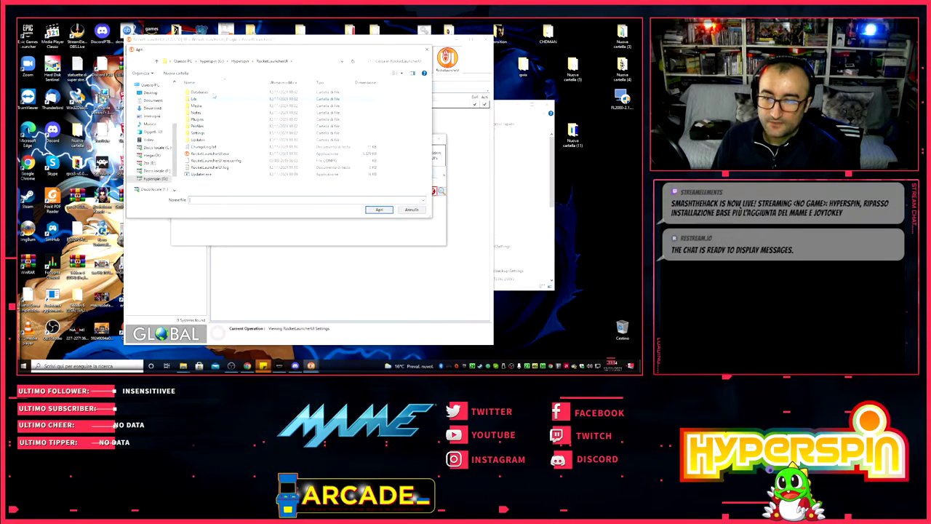
left_click(239, 61)
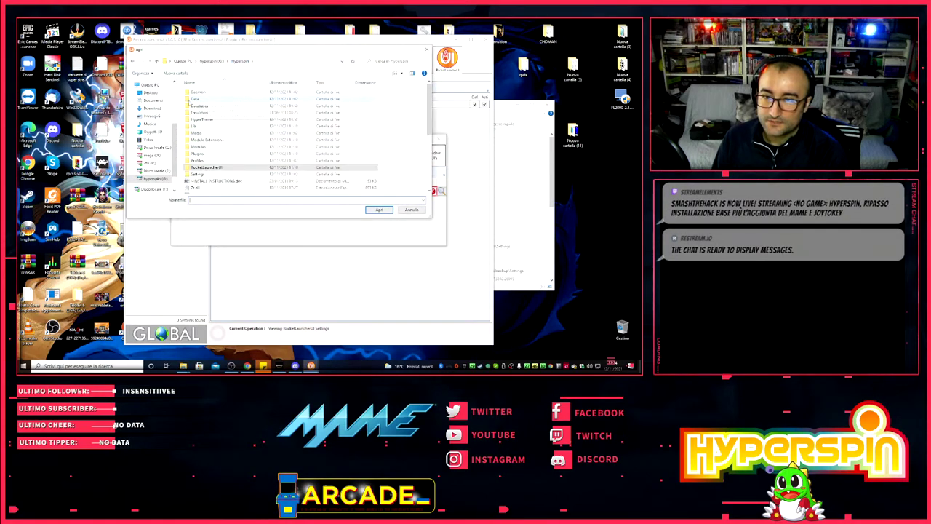
scroll(219, 136, "down", 3)
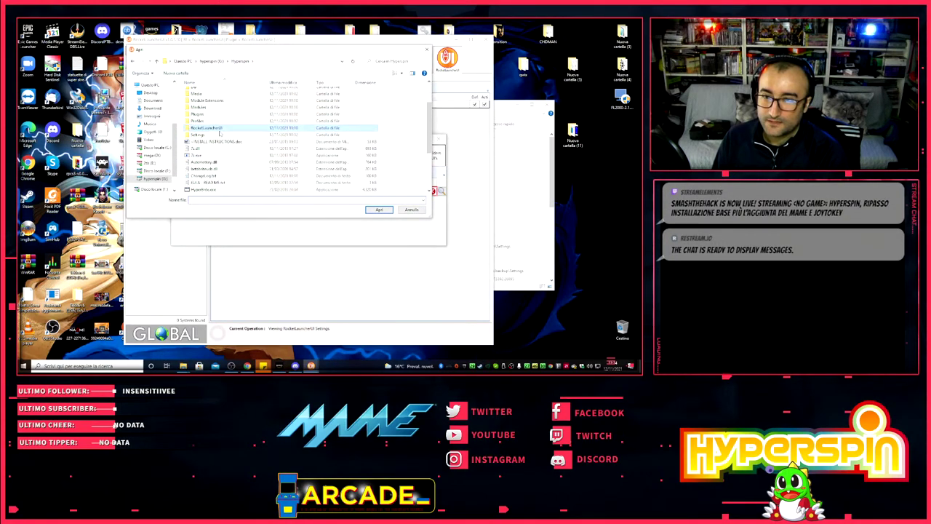
double_click(204, 142)
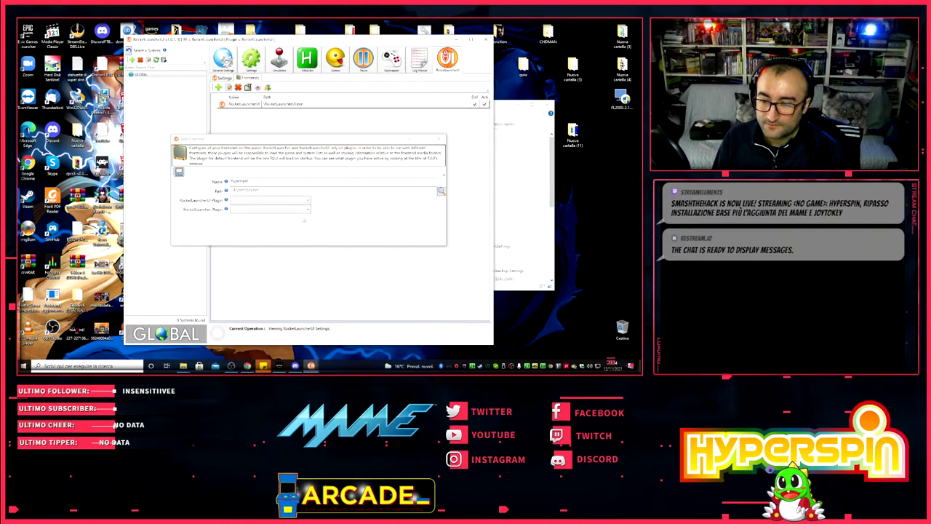
- Assign HyperSpin as both the RocketLauncherUI plugin and the RocketLauncher plugin of the new frontend and save it
left_click(307, 202)
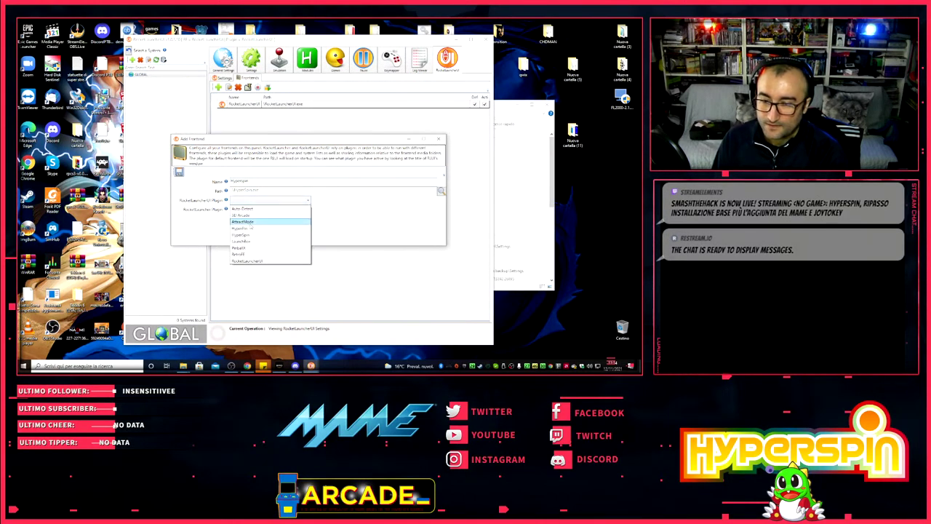
left_click(292, 234)
left_click(311, 211)
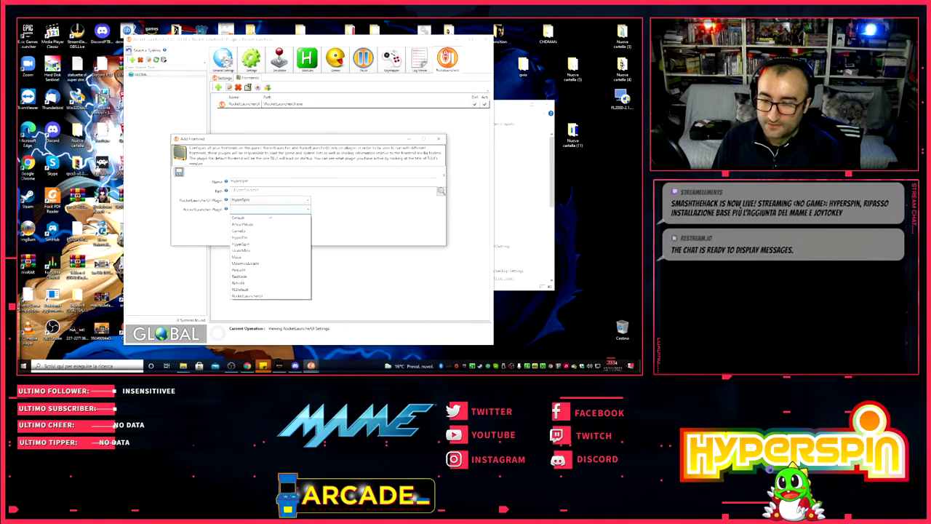
left_click(251, 245)
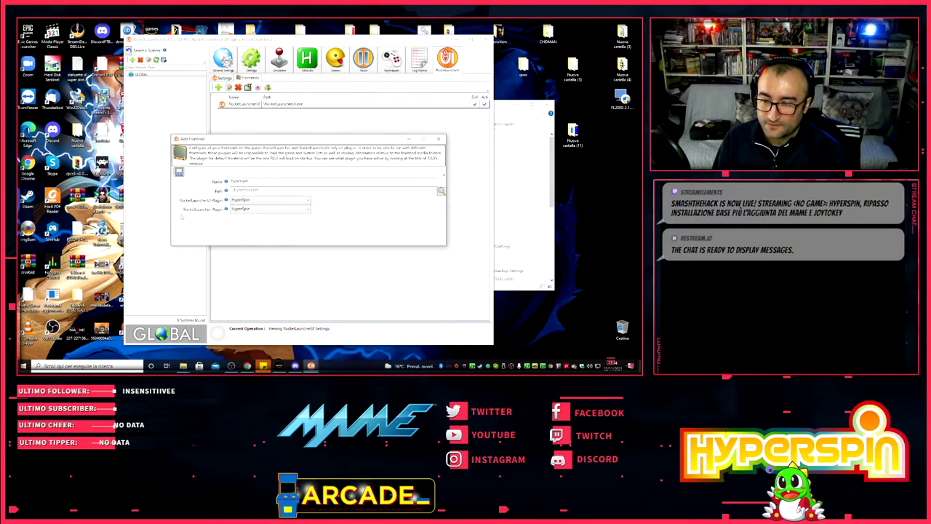
left_click(269, 204)
left_click(281, 232)
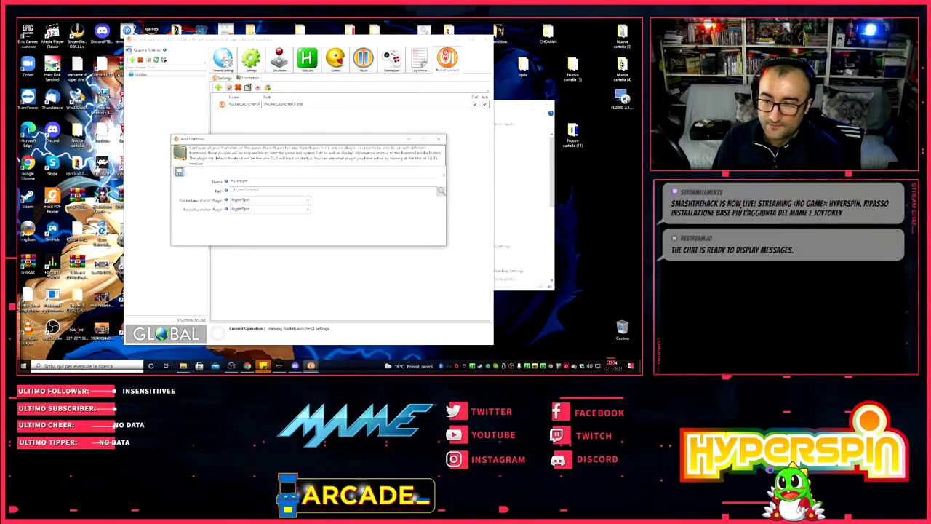
key("Return")
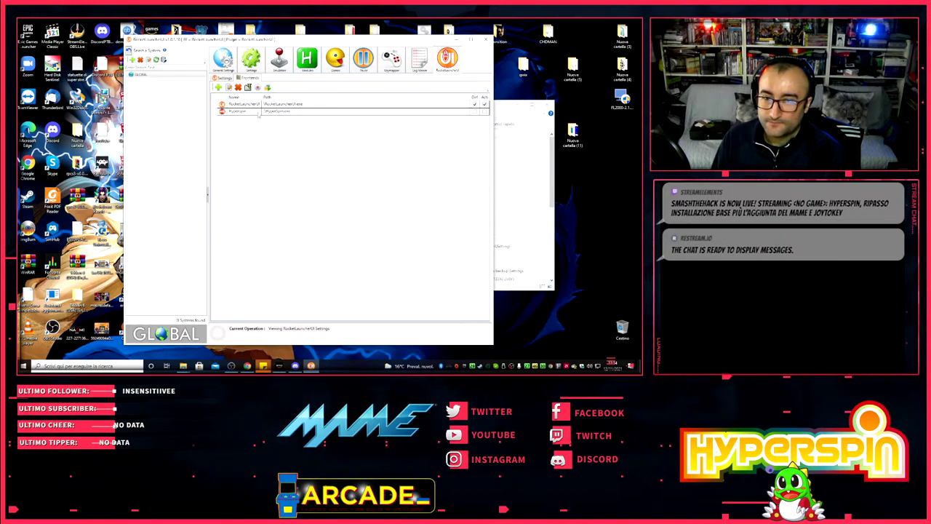
- Make Hyperspin the default and active frontend in the frontend list
left_click(236, 112)
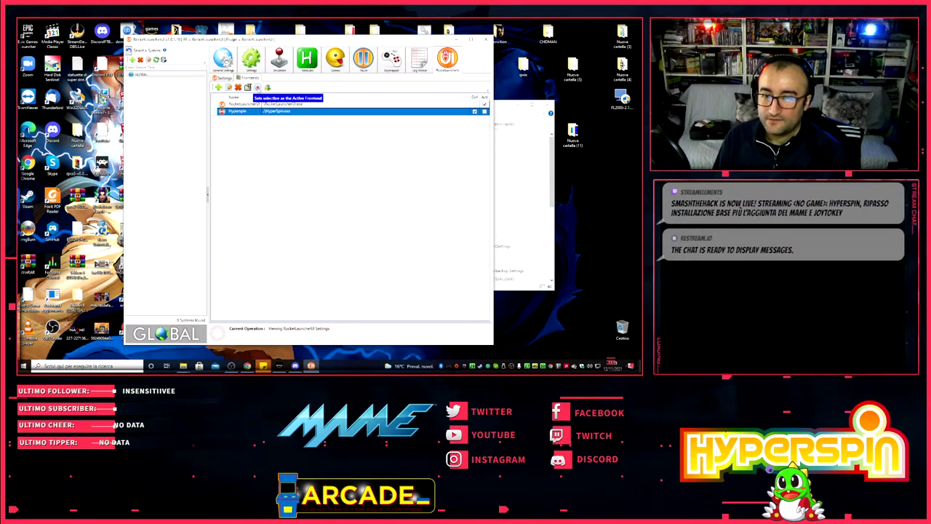
left_click(258, 87)
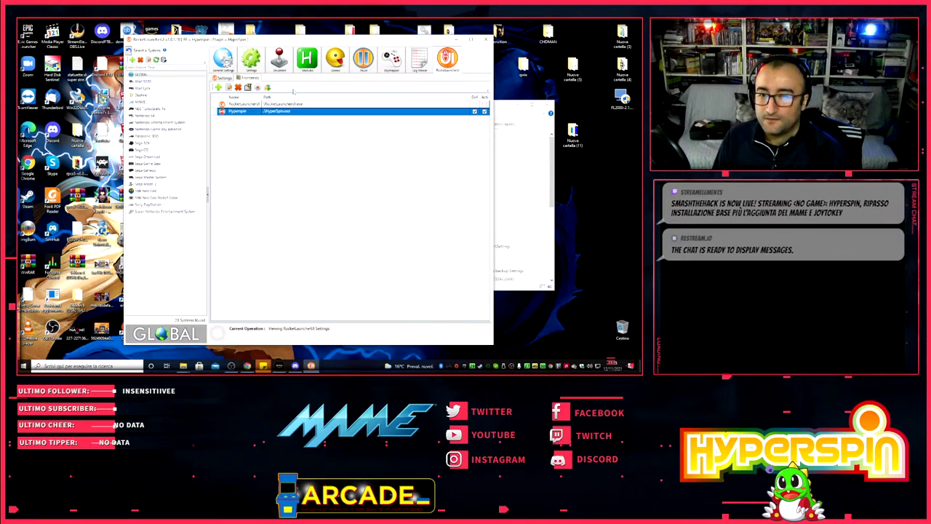
- Return to RocketLauncherUI's own settings and look over the version information and general options
left_click(222, 78)
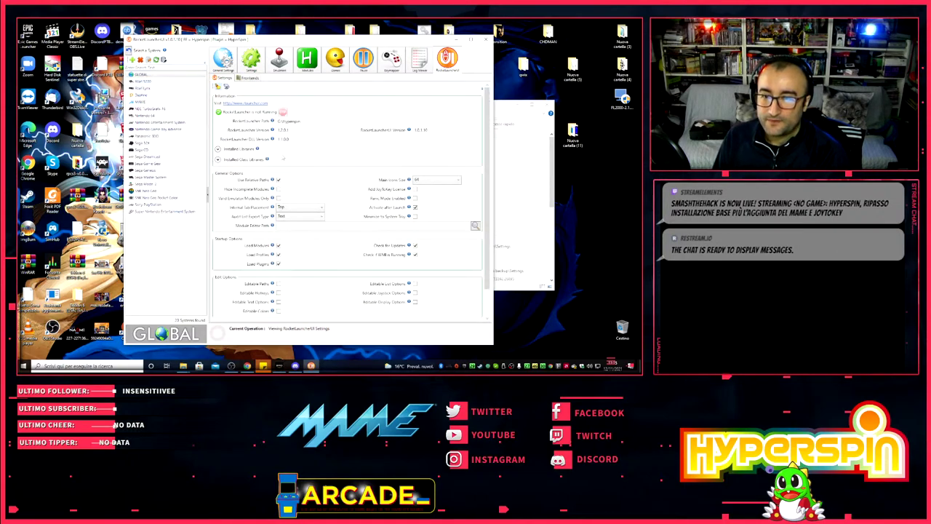
scroll(339, 142, "down", 1)
scroll(339, 141, "up", 1)
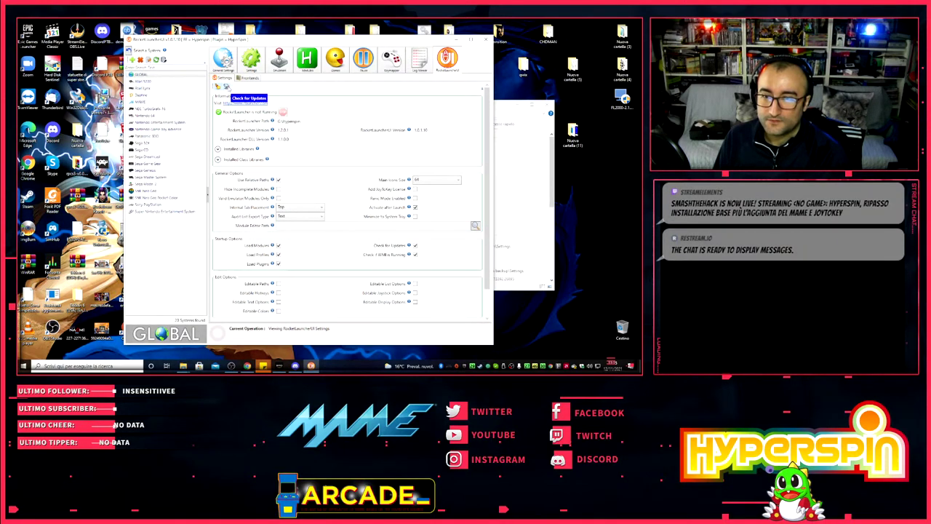
- Check RocketLauncherUI for updates against the latest version, close the updater and look over the remaining settings
left_click(226, 86)
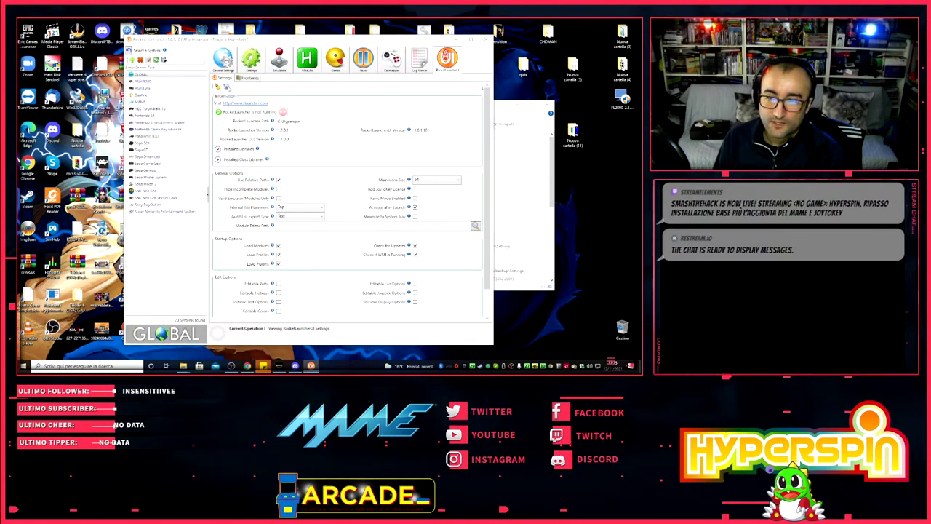
left_click(350, 217)
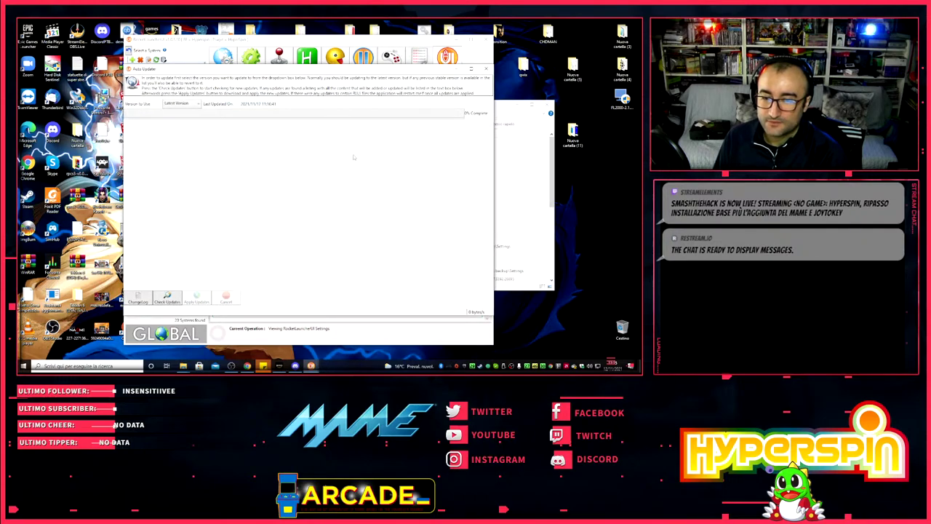
left_click(167, 299)
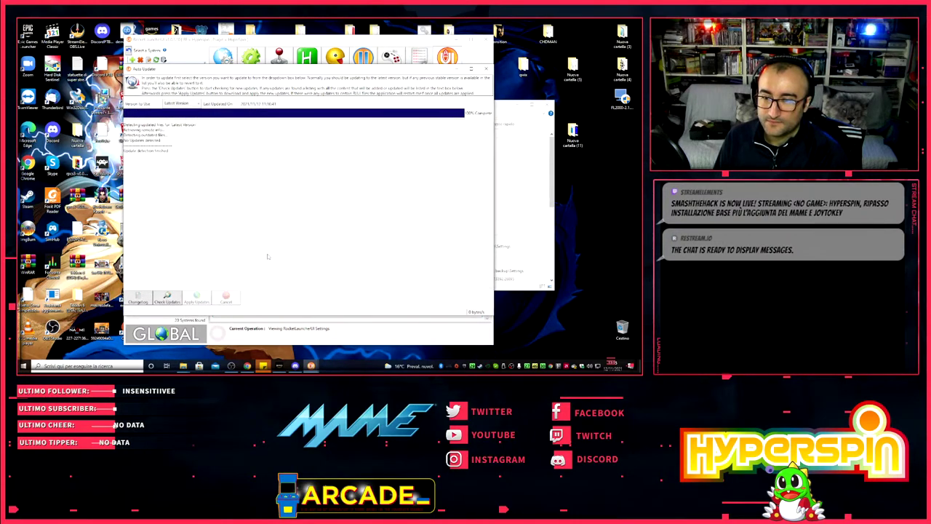
left_click(486, 69)
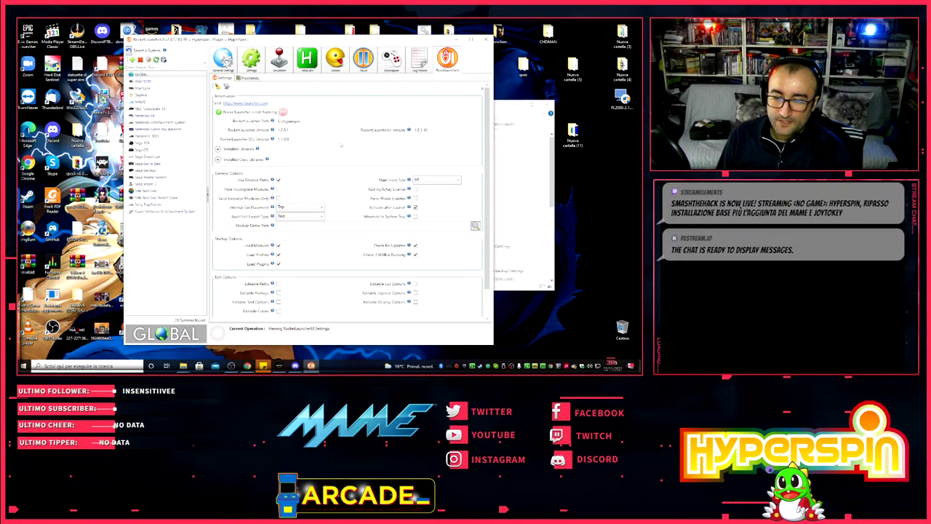
scroll(340, 145, "down", 1)
scroll(340, 146, "up", 1)
scroll(339, 145, "down", 1)
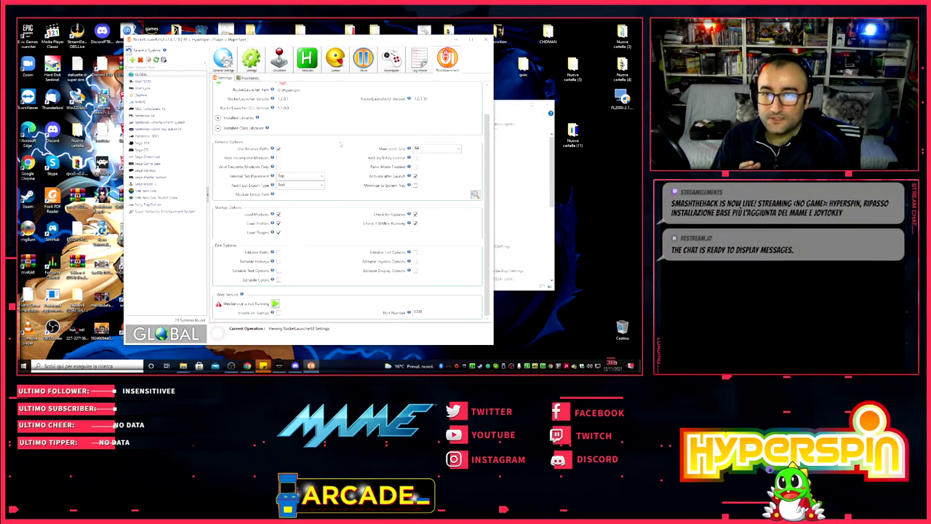
scroll(404, 138, "up", 1)
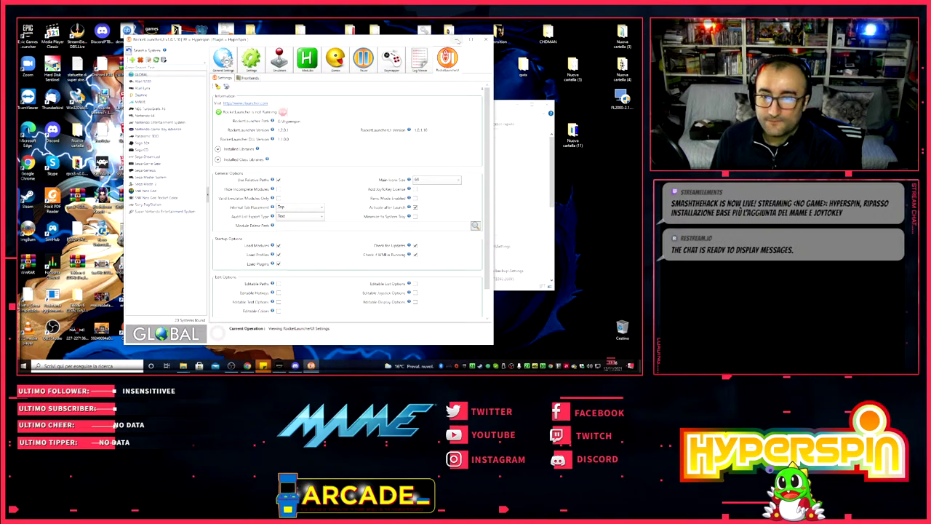
- Minimise RocketLauncherUI, open the Hyperspin folder on the G: drive in File Explorer and select HyperSpin.exe
left_click(456, 40)
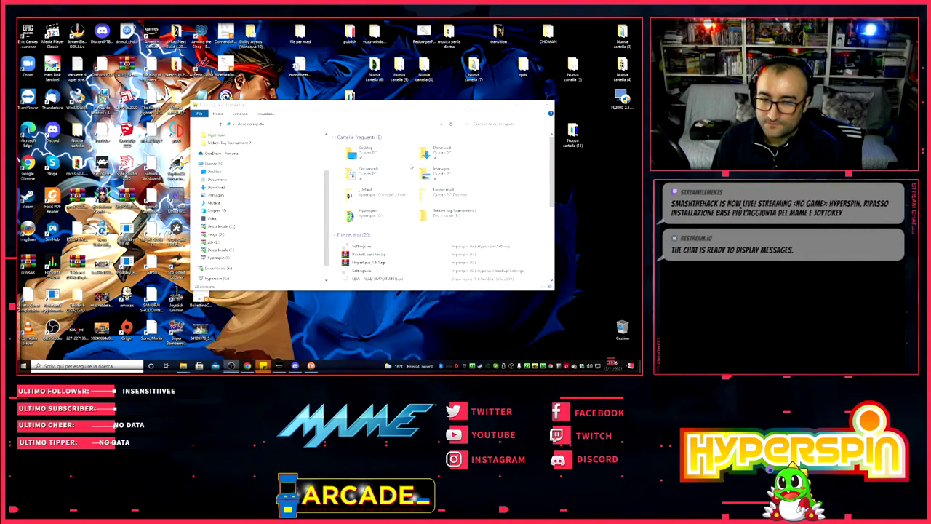
scroll(325, 202, "up", 1)
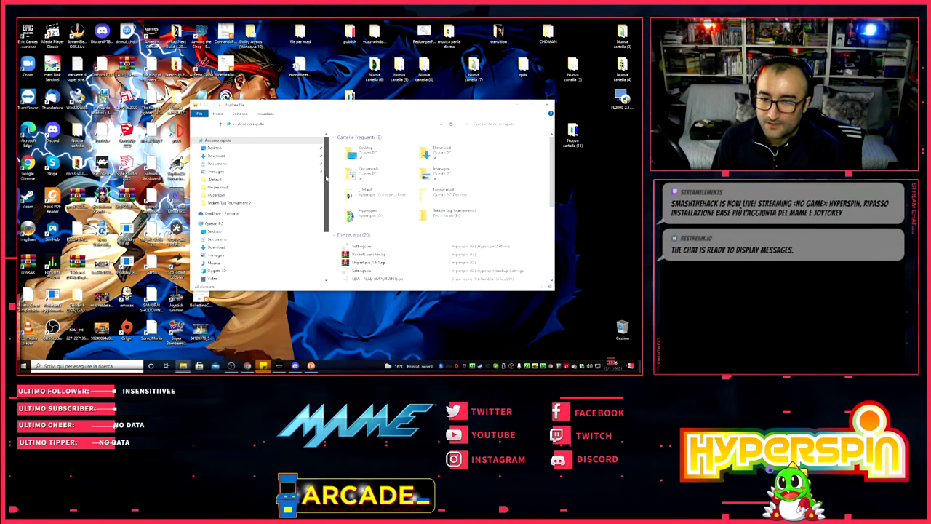
scroll(325, 201, "down", 3)
left_click(220, 243)
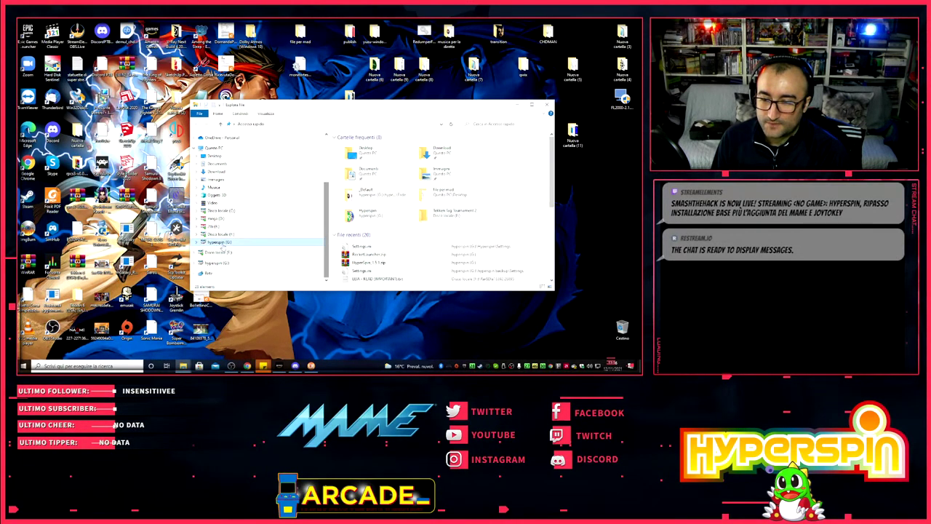
double_click(351, 151)
scroll(394, 191, "down", 3)
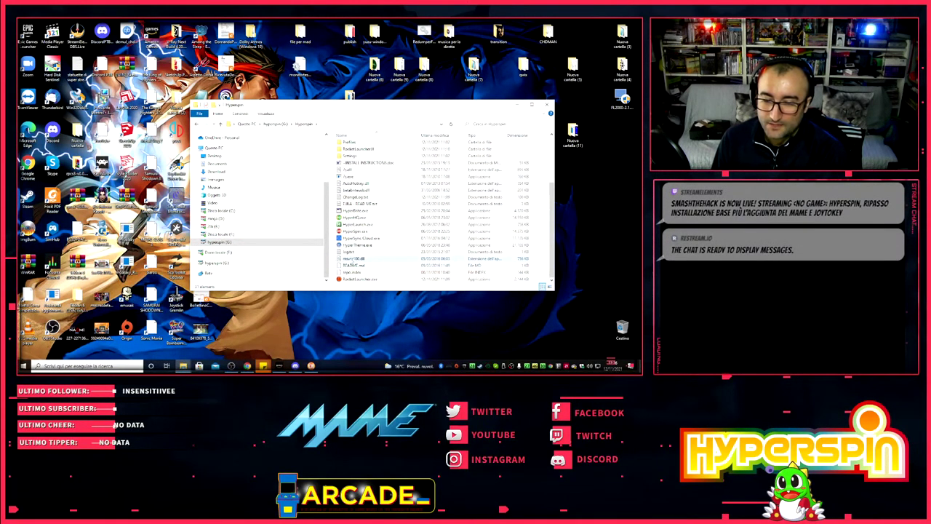
left_click(392, 258)
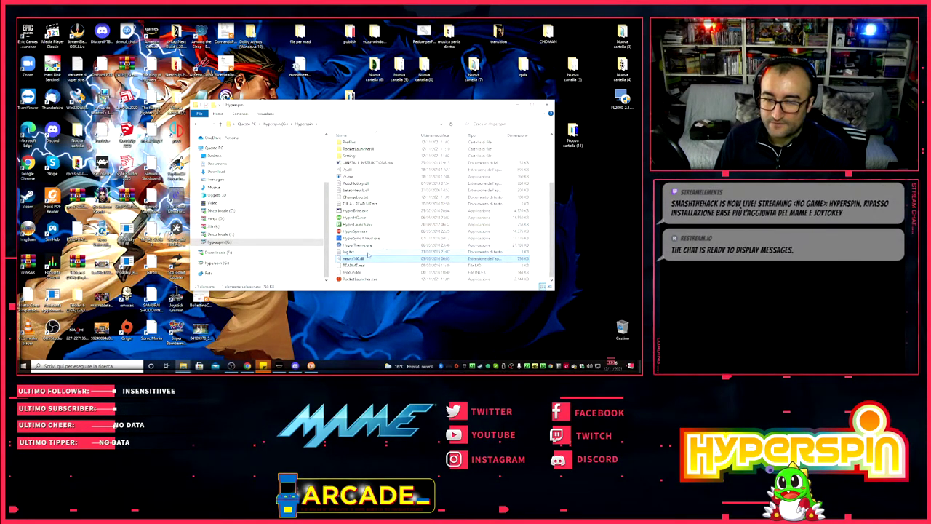
left_click(357, 231)
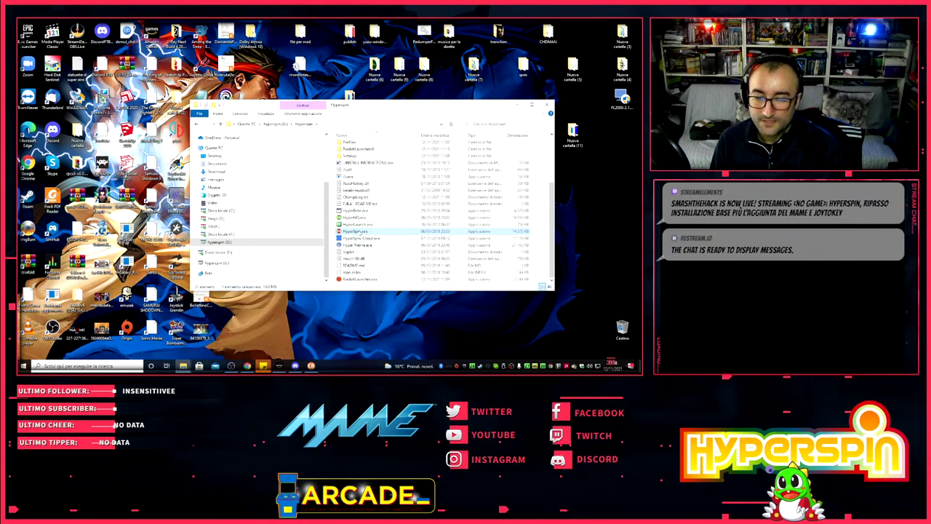
- Switch to Chrome, download the Windows 10 Build 2004 HyperSpin Fix and save sxs.dll in the Hyperspin folder on G:
left_click(246, 365)
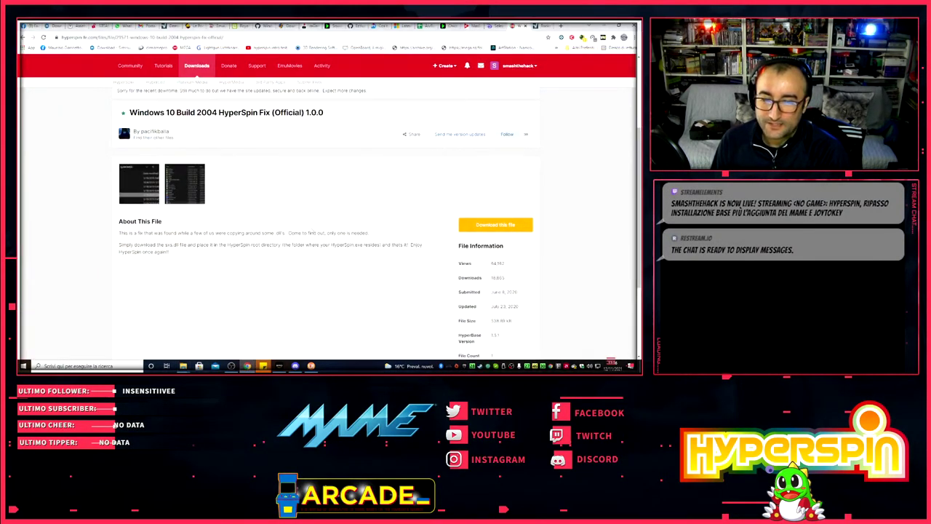
scroll(285, 194, "down", 3)
scroll(285, 193, "up", 3)
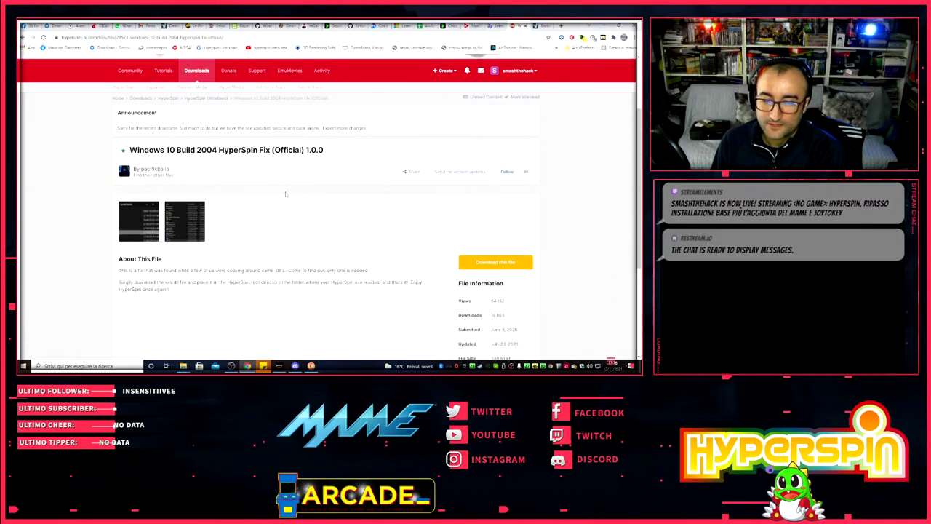
scroll(286, 193, "down", 2)
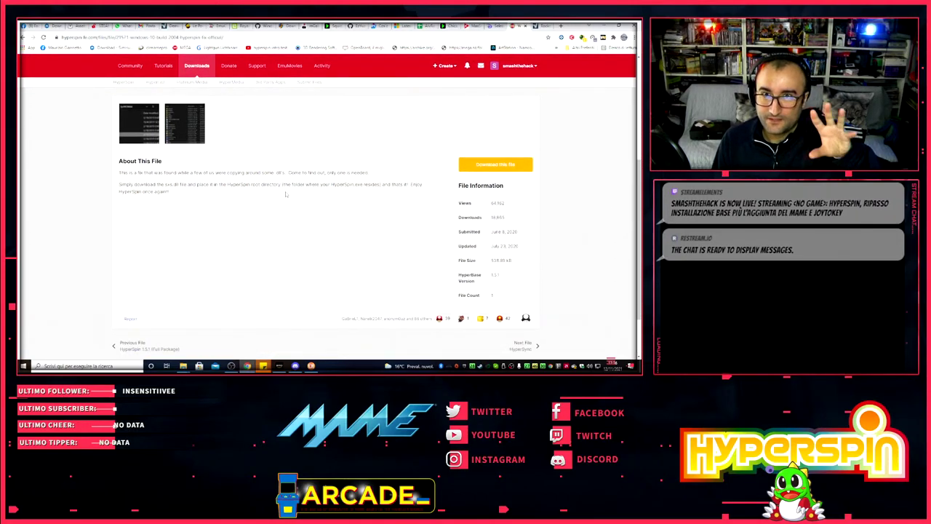
left_click(492, 167)
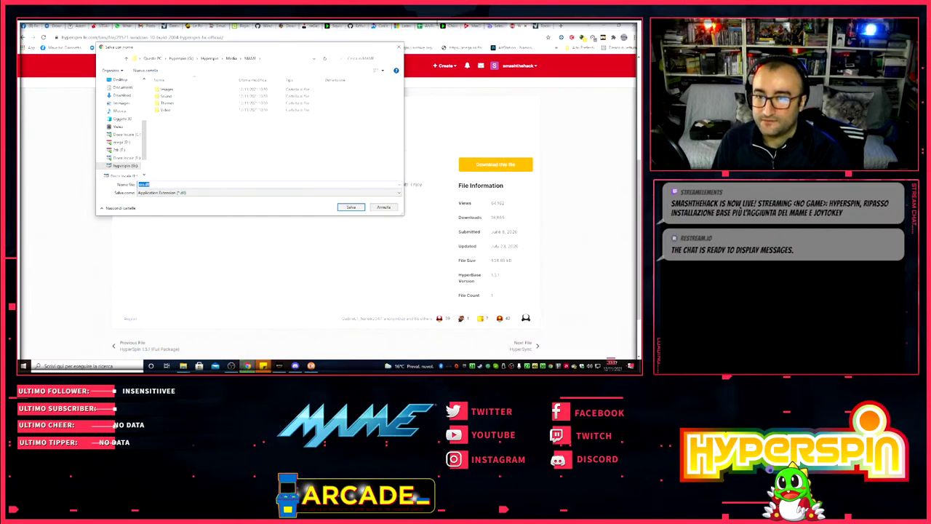
left_click(209, 58)
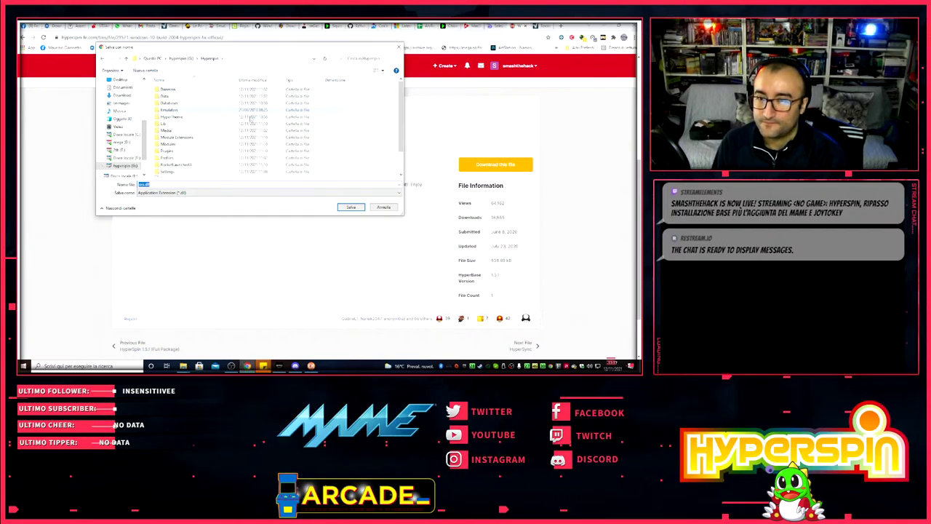
scroll(251, 118, "down", 2)
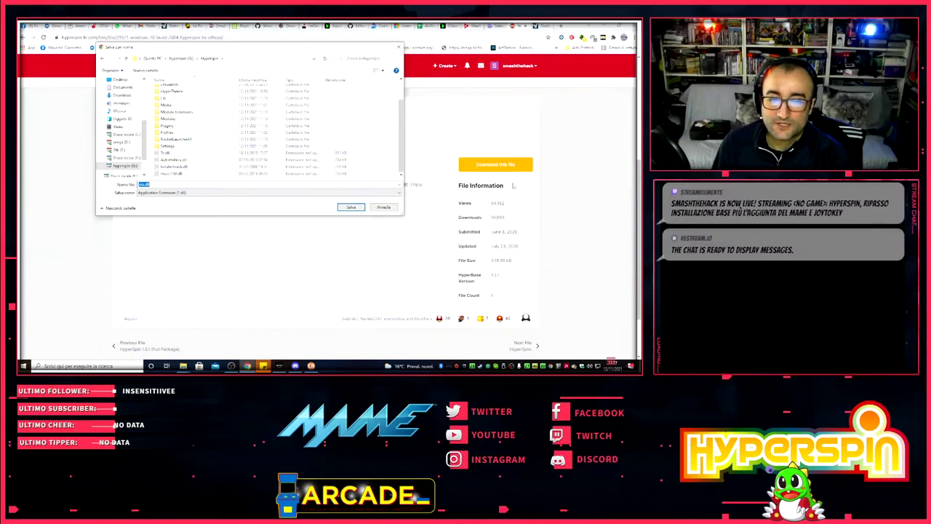
left_click(350, 208)
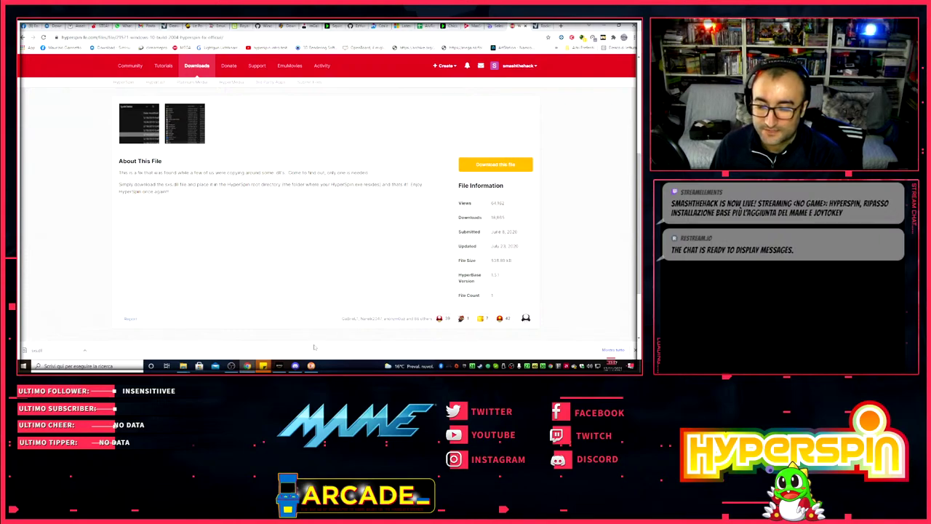
- Switch back to the Hyperspin folder in File Explorer, check for sxs.dll and select HyperSpin.exe
mouse_move(310, 365)
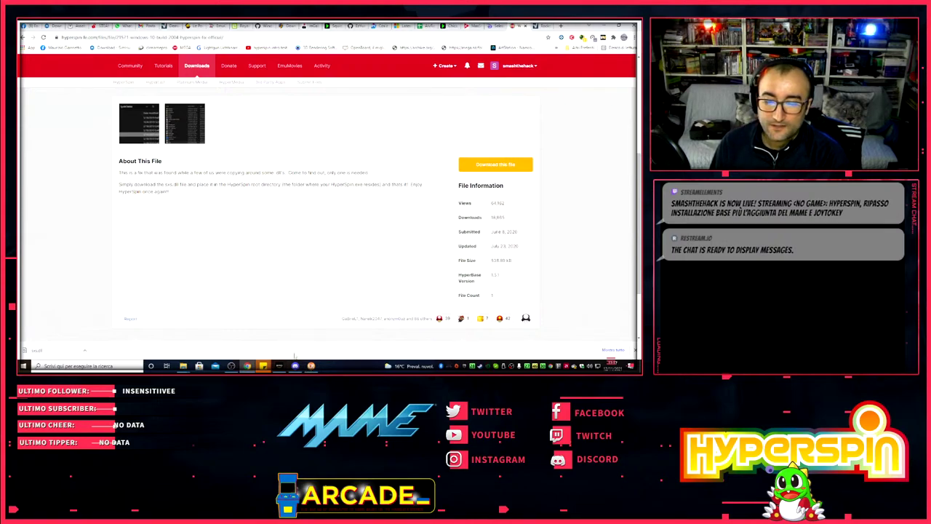
mouse_move(187, 368)
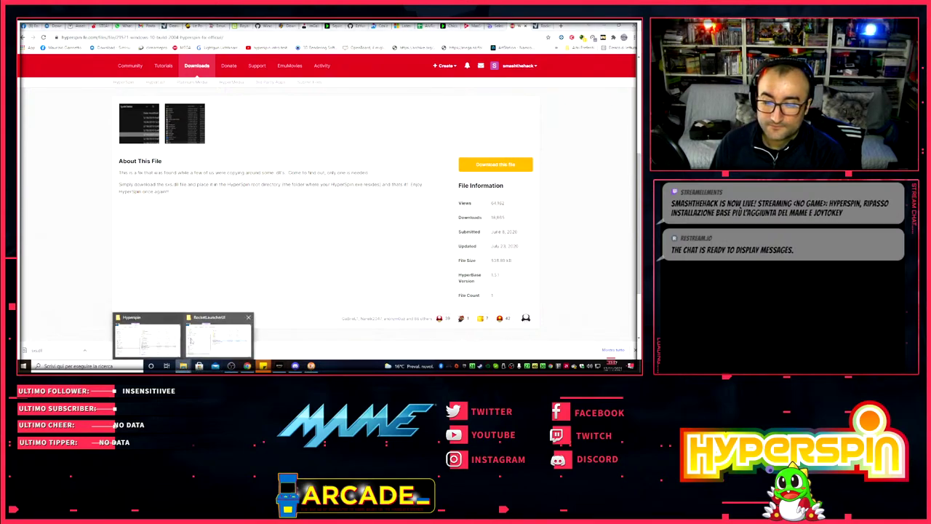
left_click(219, 331)
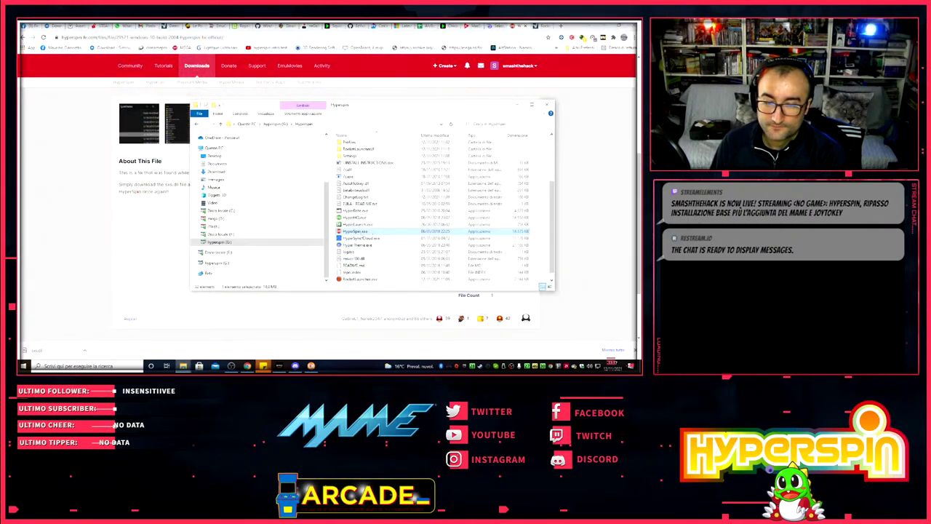
scroll(365, 276, "down", 1)
left_click(348, 280)
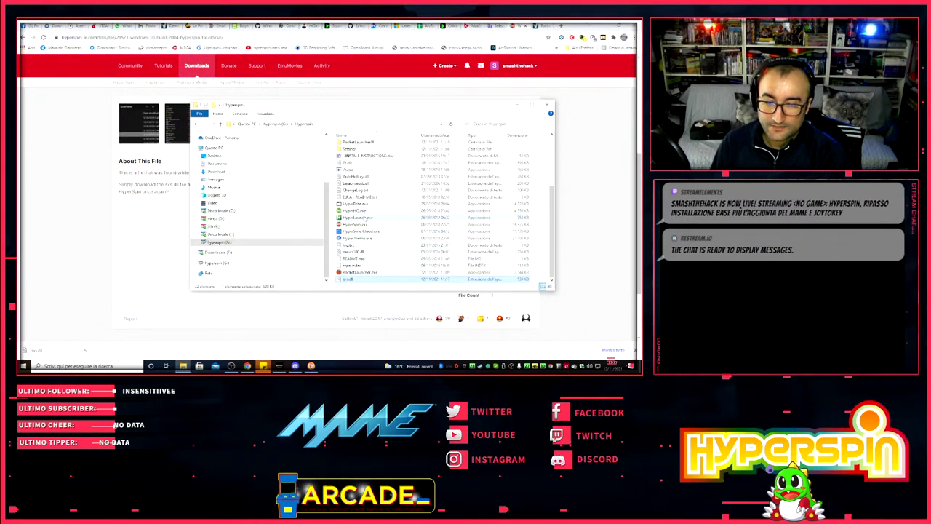
left_click(355, 225)
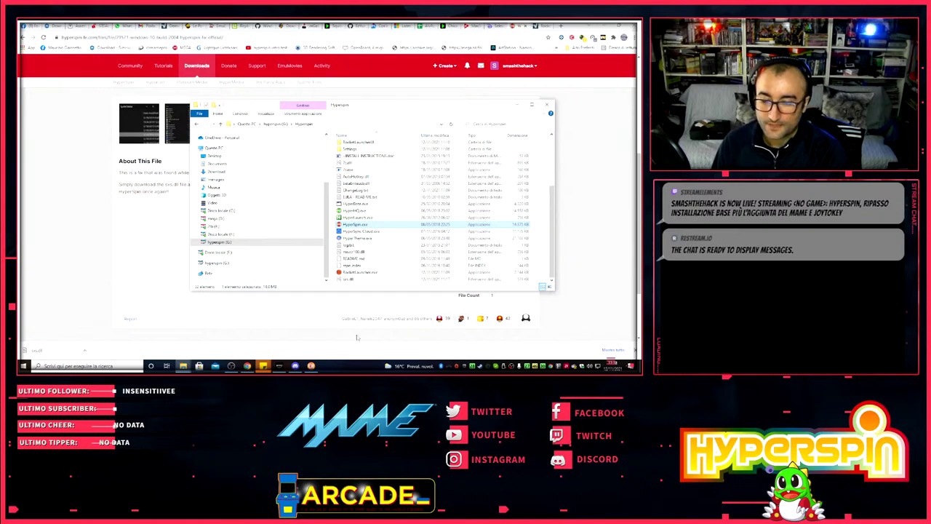
- Open Task Manager, end the background HyperSpin.exe process and close Task Manager
right_click(348, 363)
left_click(407, 335)
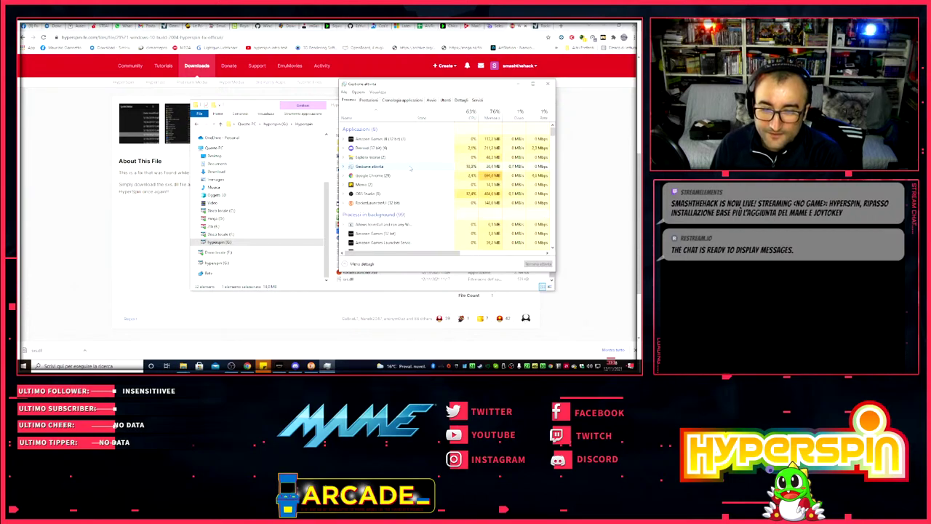
scroll(411, 169, "down", 4)
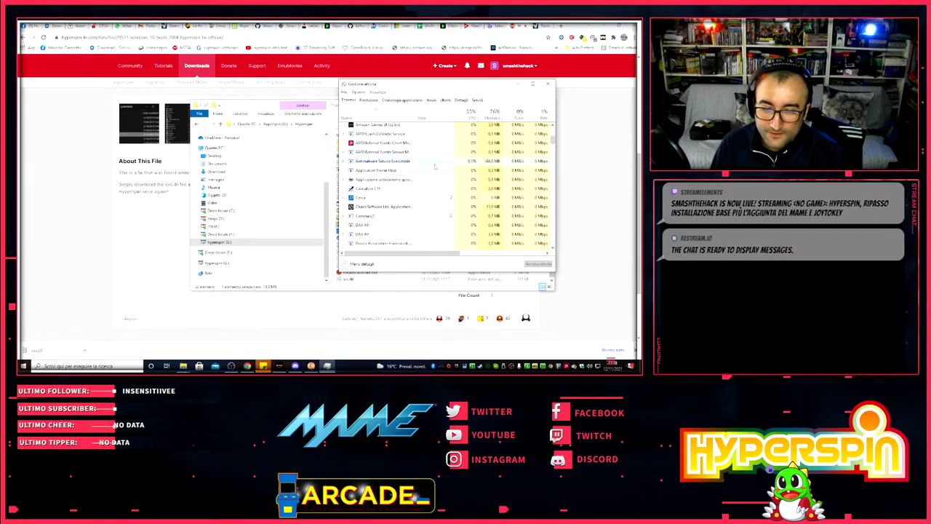
scroll(434, 177, "down", 5)
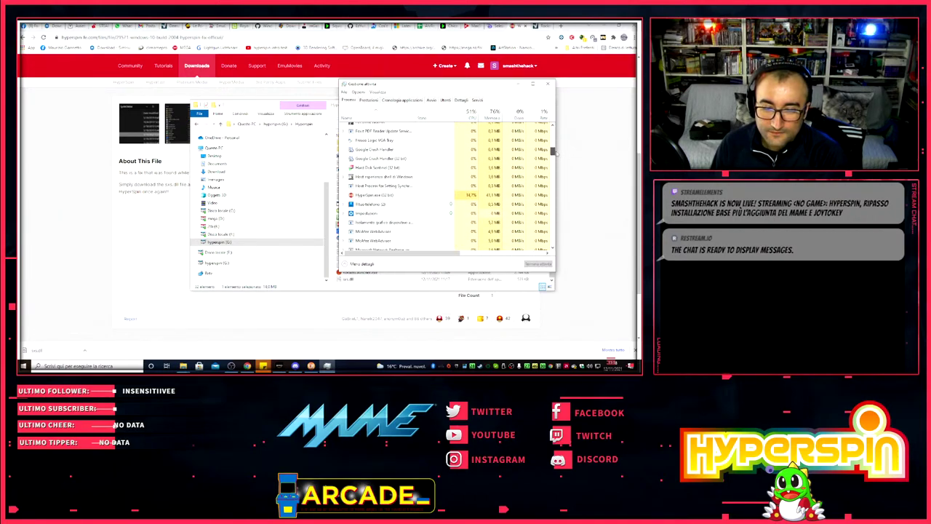
left_click(435, 177)
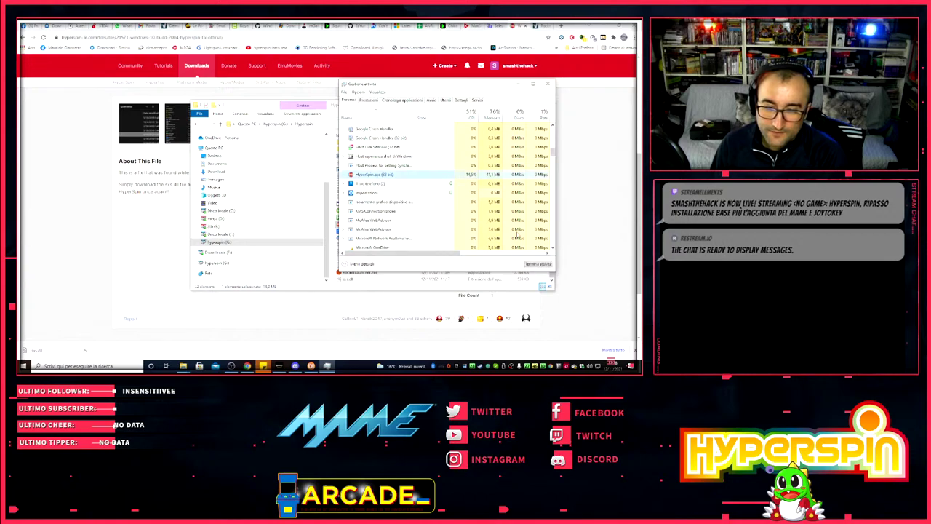
key("Delete")
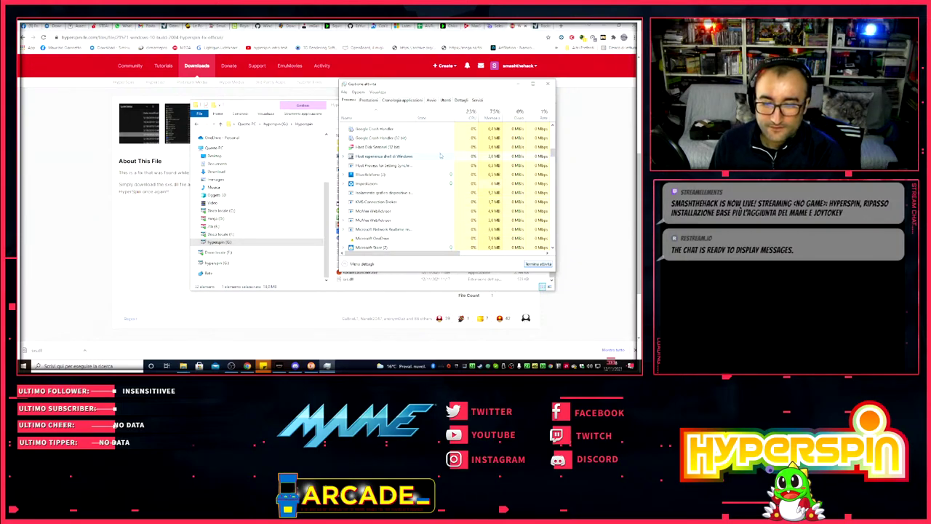
left_click(549, 85)
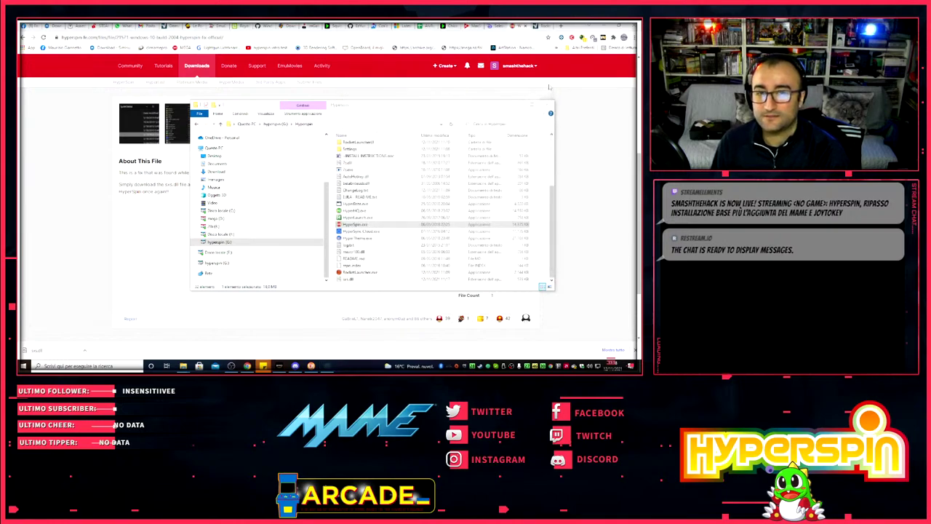
- Launch HyperSpin.exe and switch the Windows playback device to Altoparlanti (2- Focusrite Usb Audio)
double_click(362, 225)
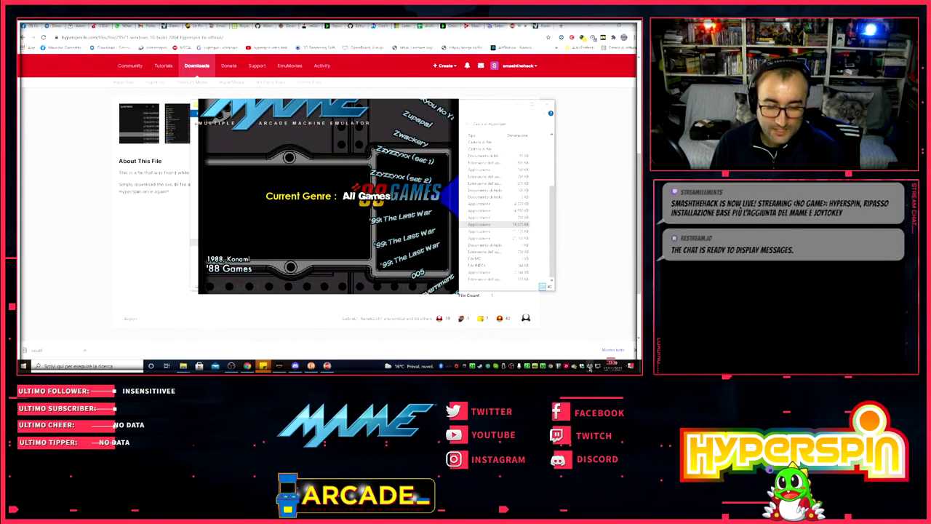
left_click(586, 365)
left_click(587, 334)
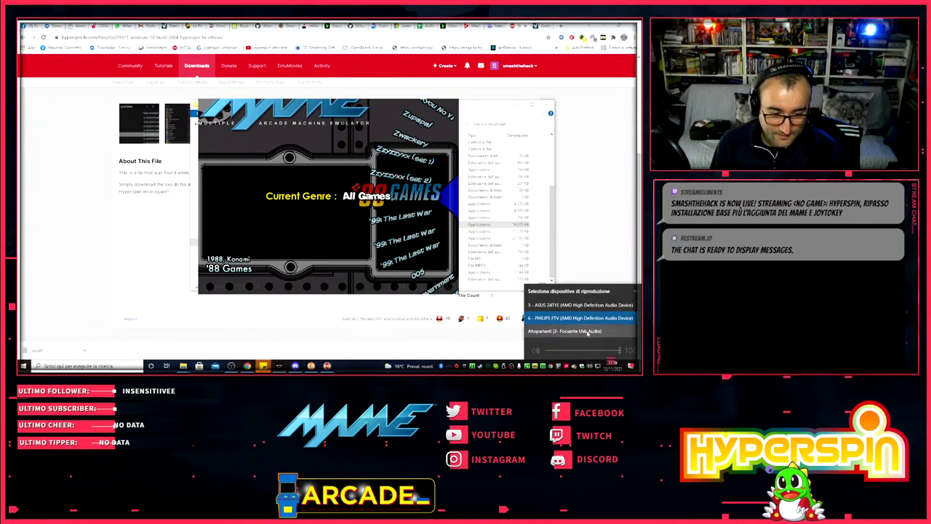
left_click(587, 331)
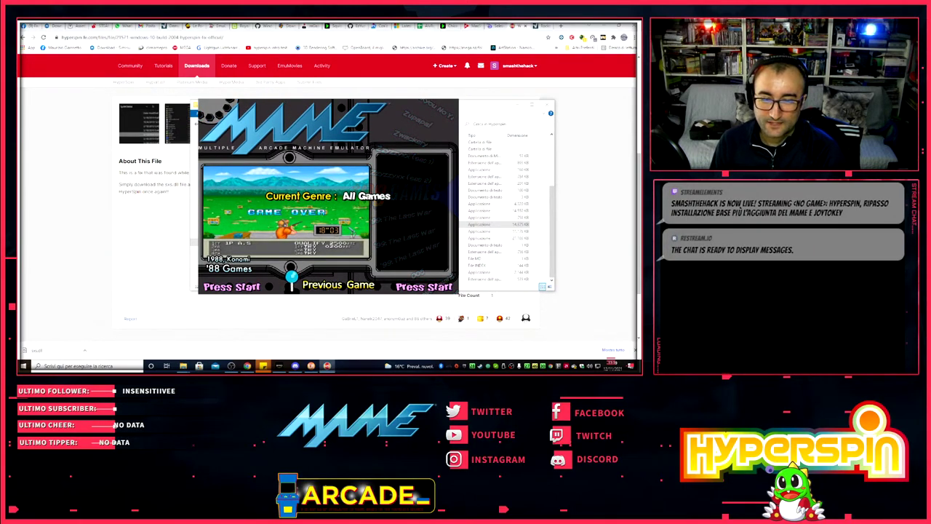
- Test navigation through neighbouring games on HyperSpin's MAME wheel
key("Down")
key("Up")
key("Up")
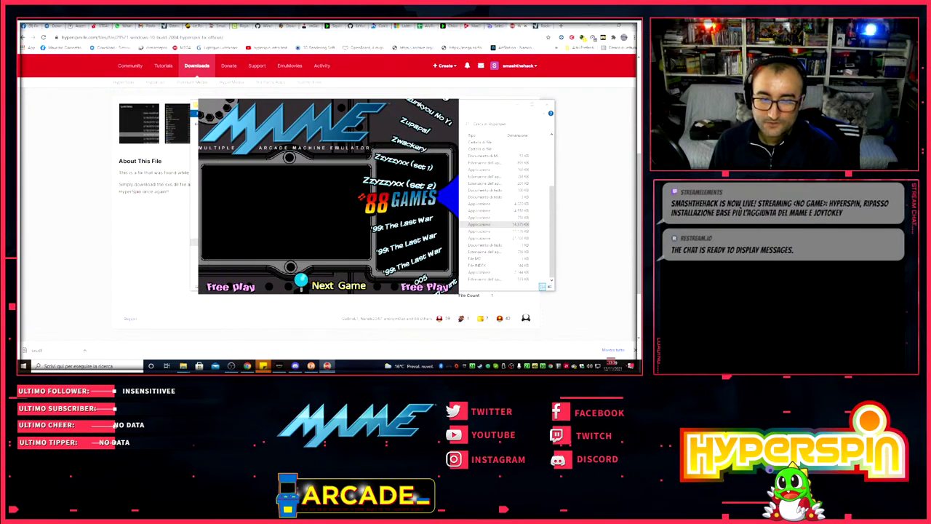
key("Down")
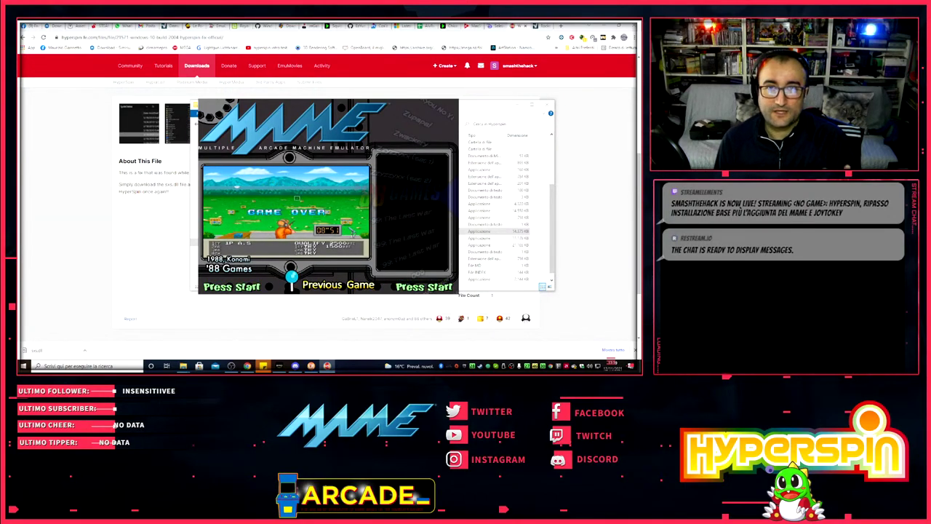
- Leave the MAME wheel and exit HyperSpin, confirming with Yes
key("Escape")
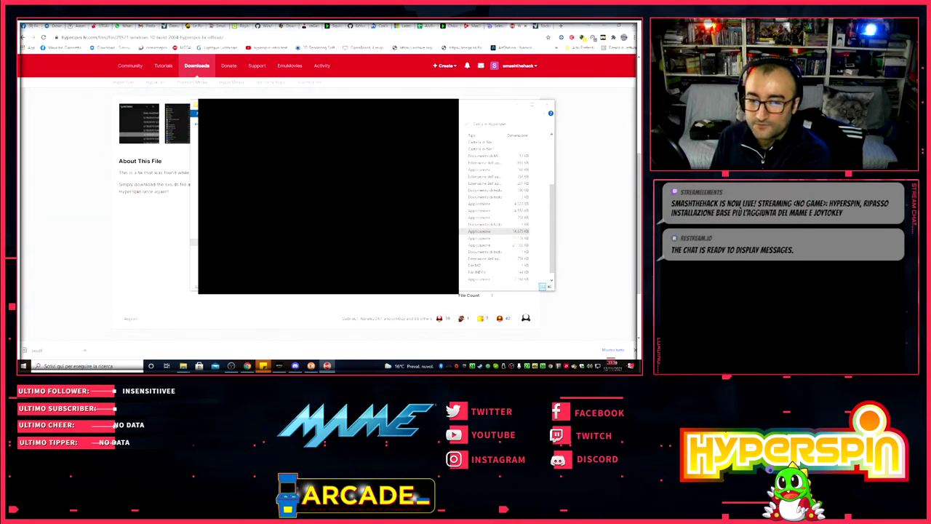
key("Escape")
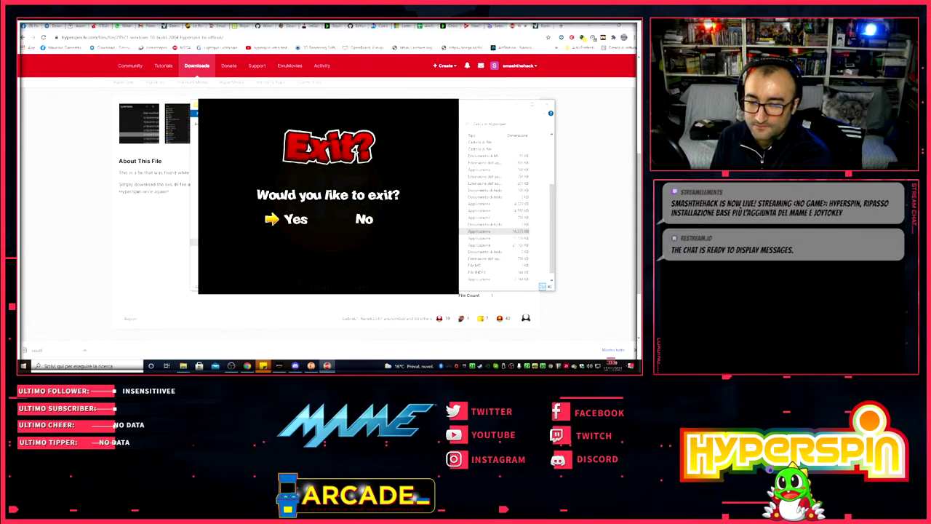
key("Return")
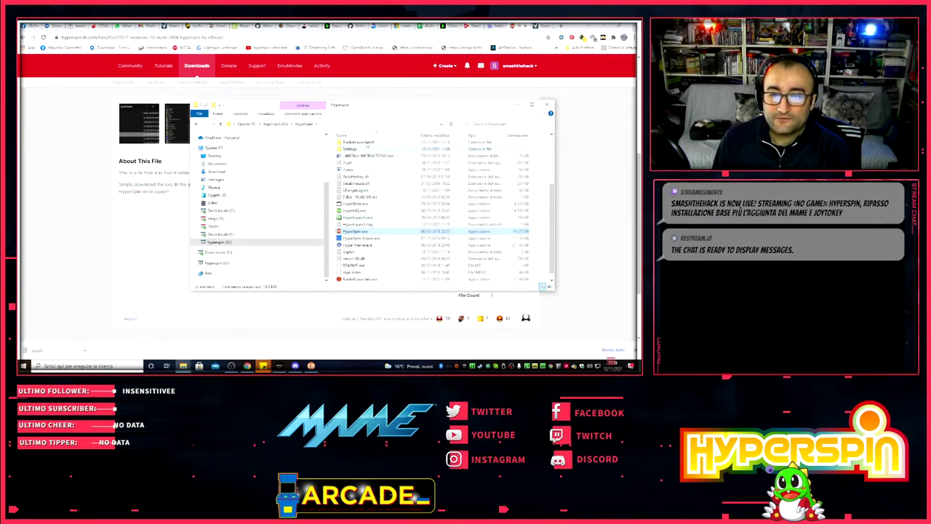
- Run RocketLauncher.exe from the Hyperspin folder, examine its System Name and Rom Name test fields, and close its window
scroll(384, 222, "up", 3)
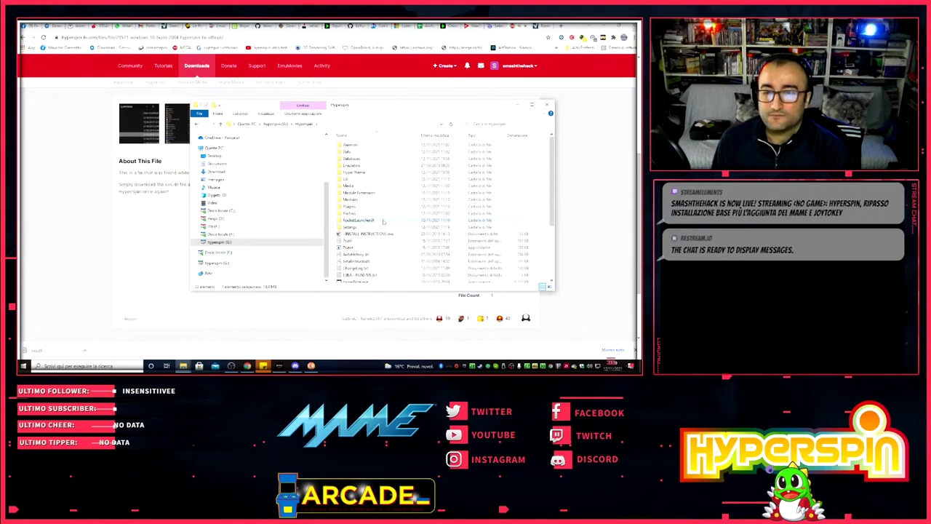
scroll(383, 220, "down", 4)
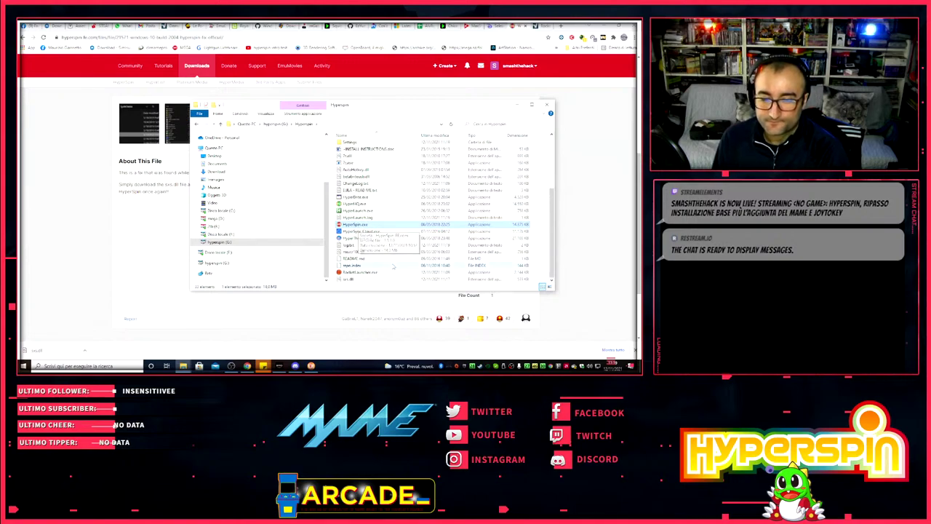
left_click(376, 211)
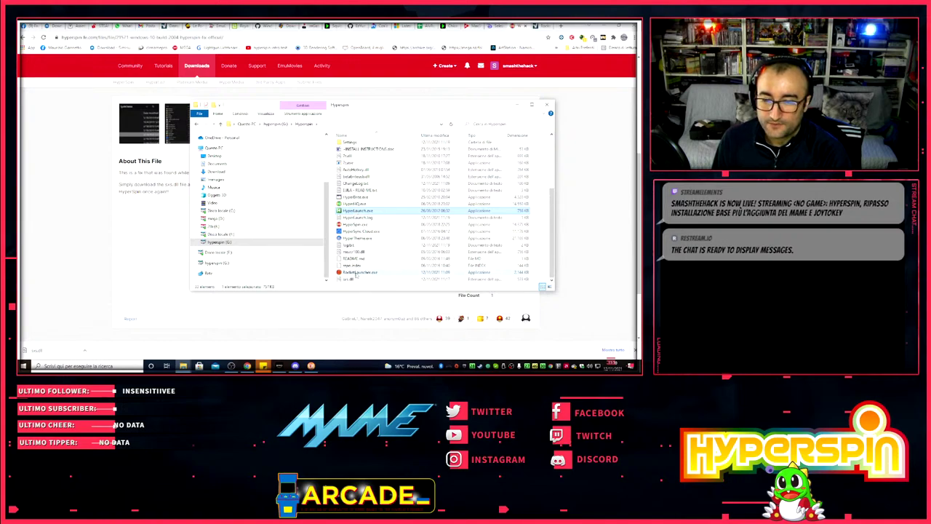
left_click(378, 272)
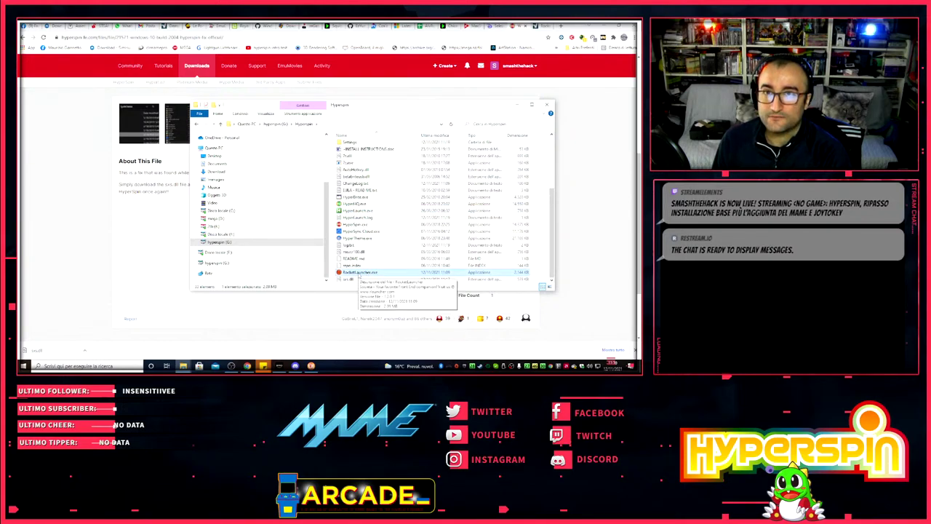
double_click(359, 272)
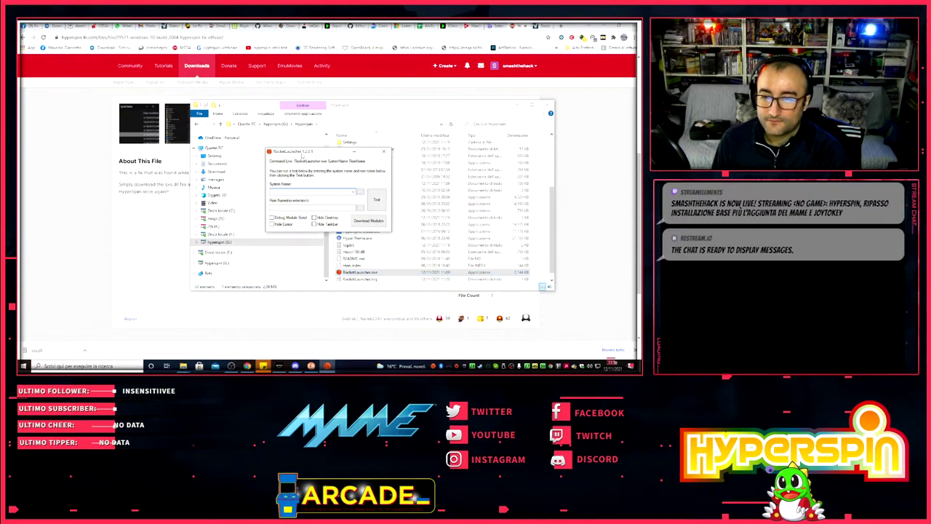
mouse_move(302, 155)
left_mouse_down()
mouse_move(329, 155)
mouse_move(320, 151)
left_mouse_up()
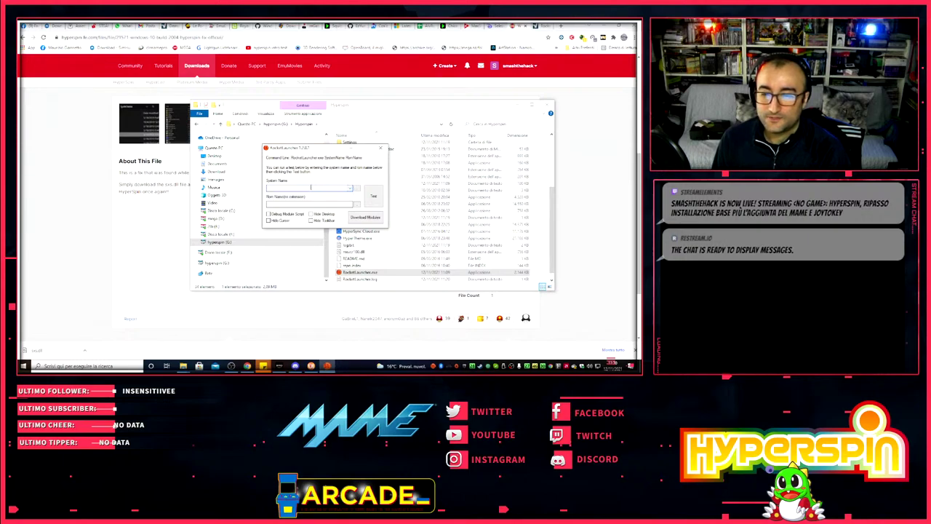
left_click(285, 204)
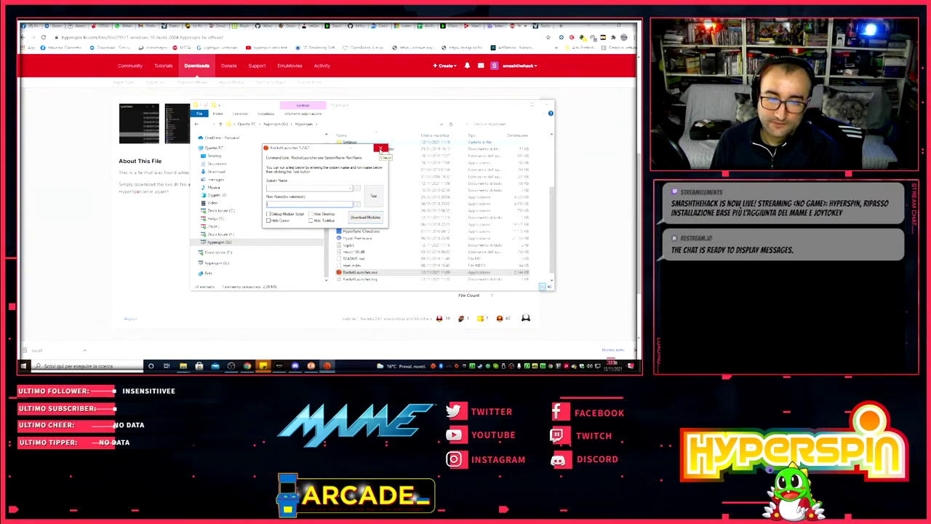
left_click(381, 149)
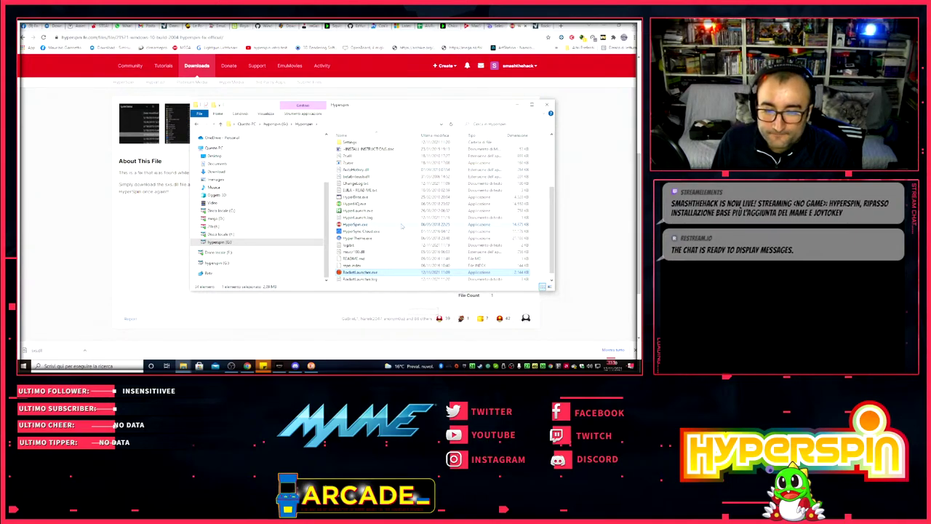
- Open Settings.ini from the Hyperspin Settings folder in Notepad
left_click(358, 226)
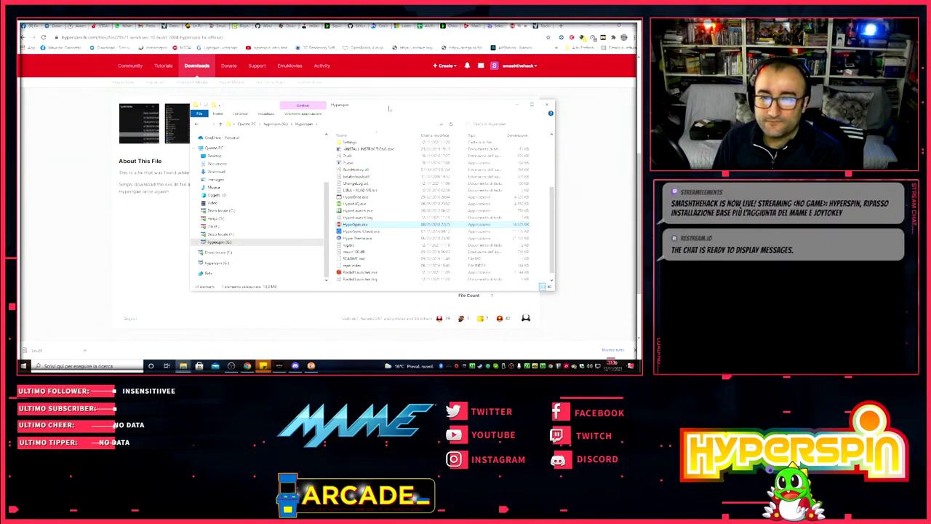
left_click_drag(387, 119, 366, 117)
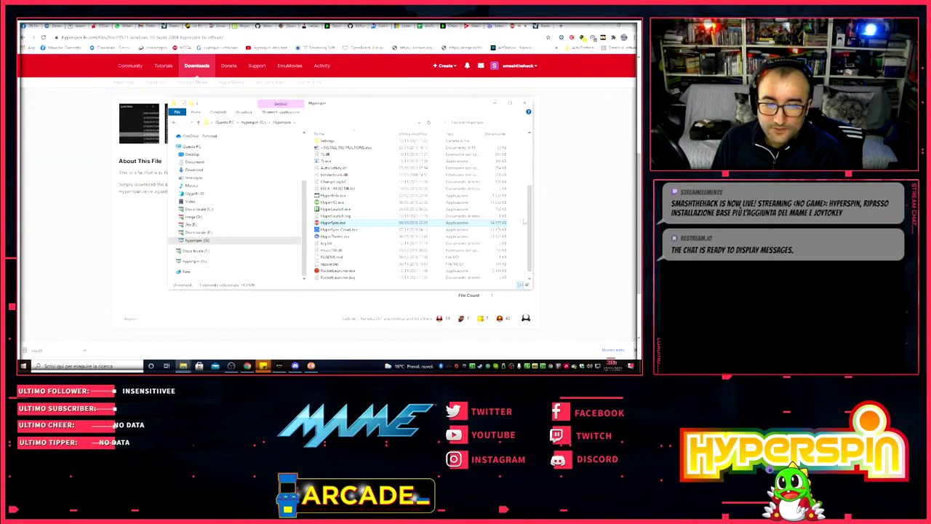
scroll(531, 236, "down", 1)
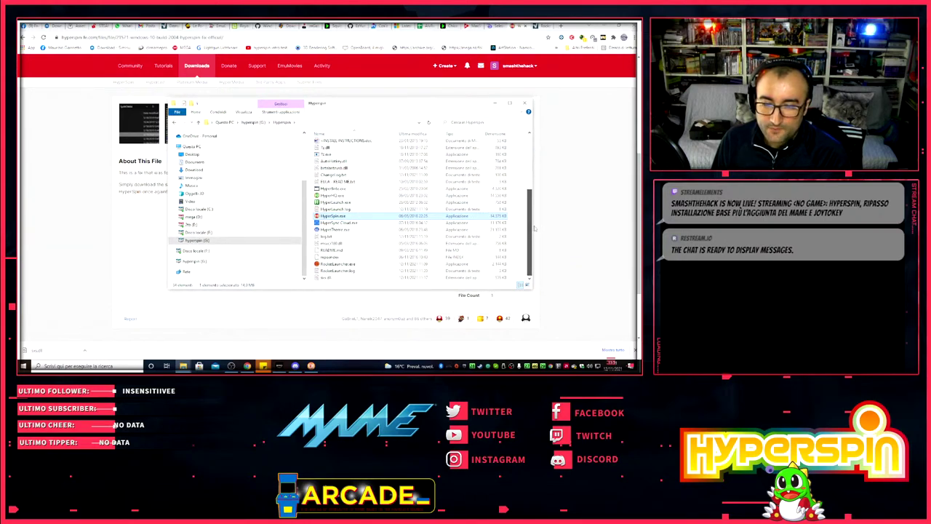
scroll(535, 230, "up", 4)
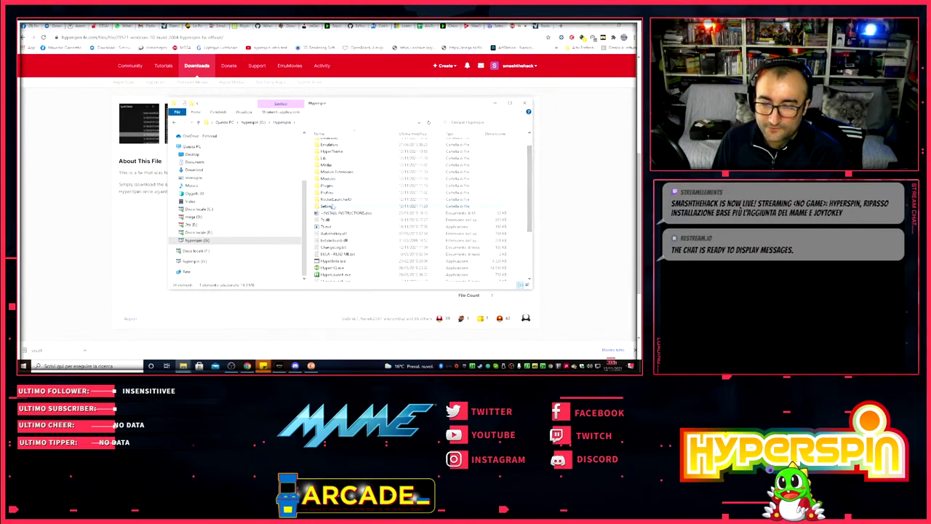
double_click(331, 207)
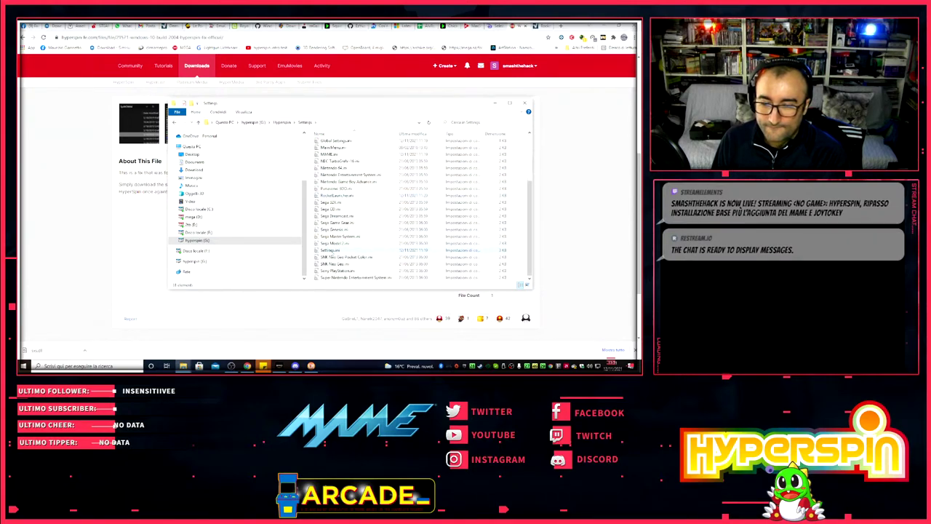
double_click(330, 249)
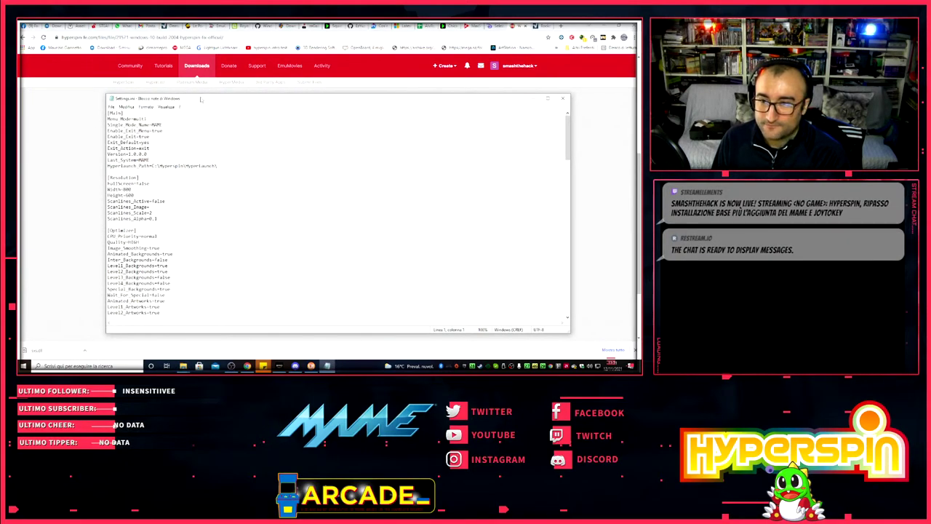
left_click_drag(200, 99, 349, 88)
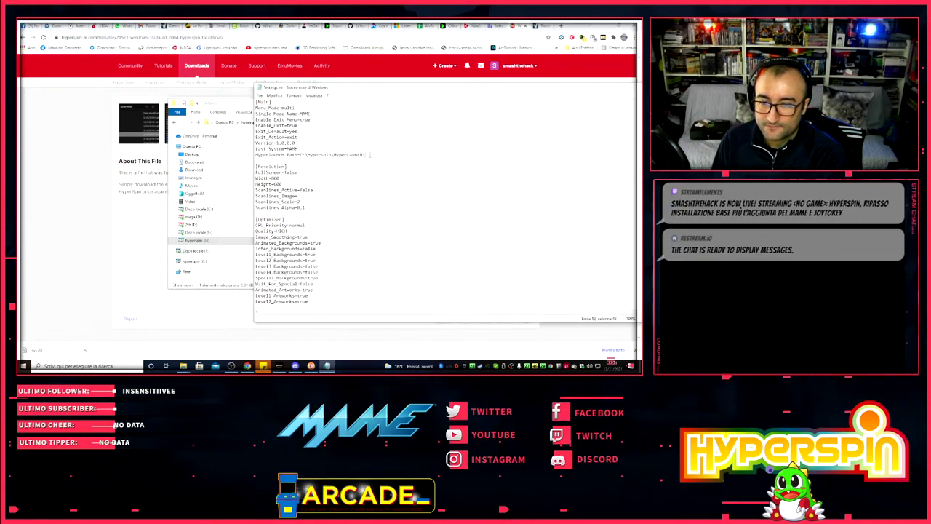
- Replace the Hyperlaunch_Path value in the [Main] section of Settings.ini with the relative path .\
left_click_drag(370, 155, 308, 156)
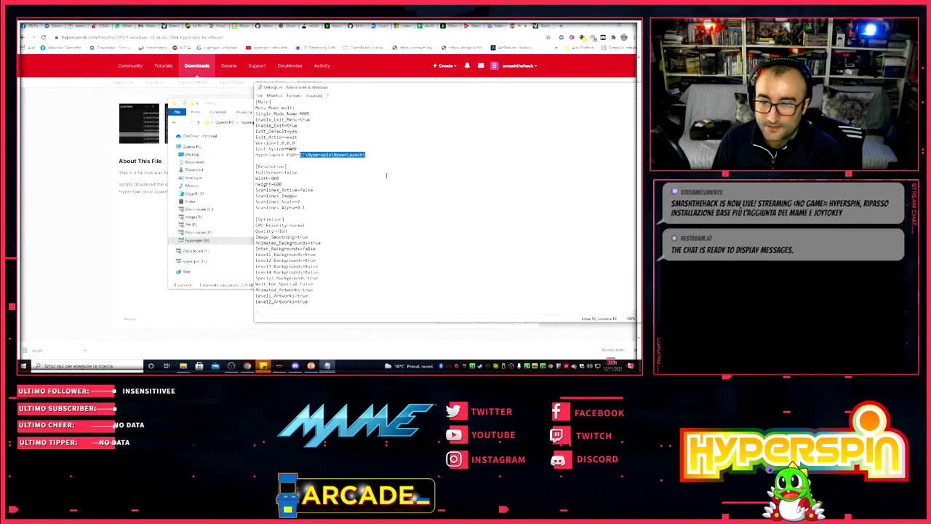
key("BackSpace")
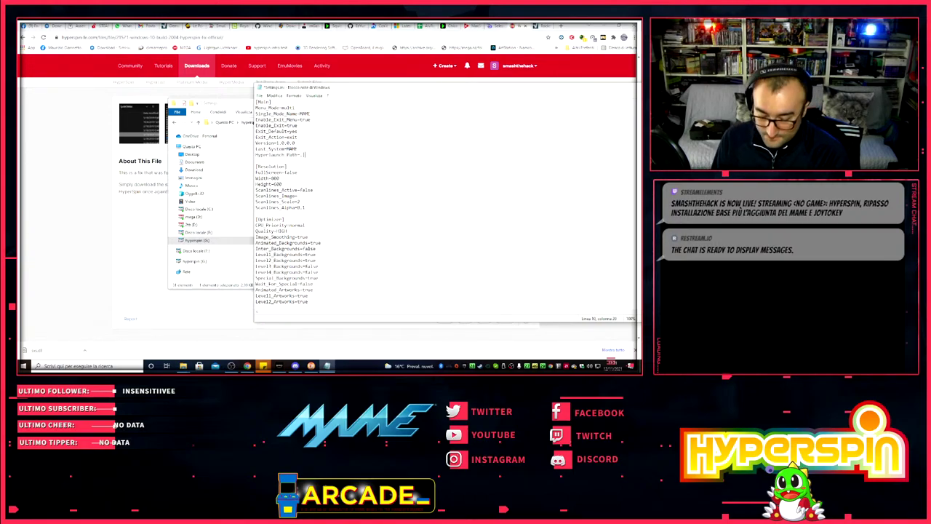
type(".\\")
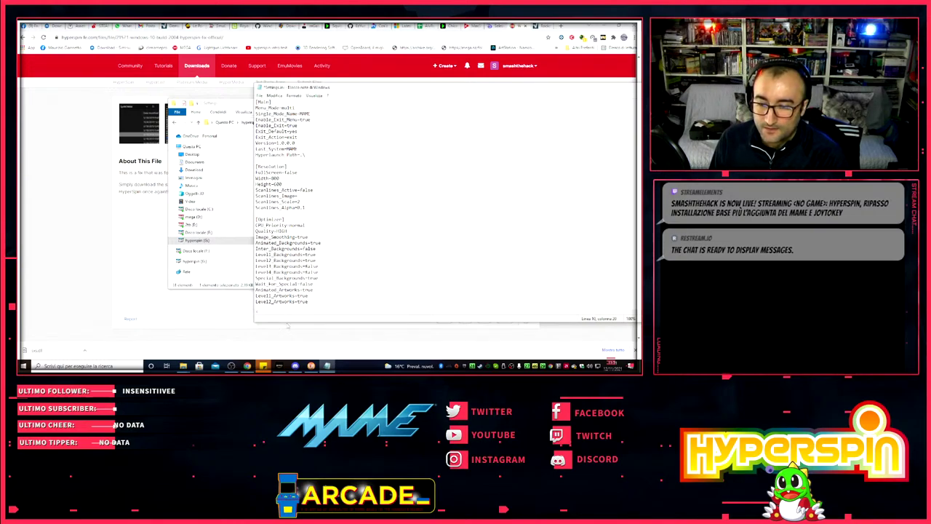
- Return to the Hyperspin folder in File Explorer and copy the full file name of RocketLauncher.exe, including its extension
left_click(230, 107)
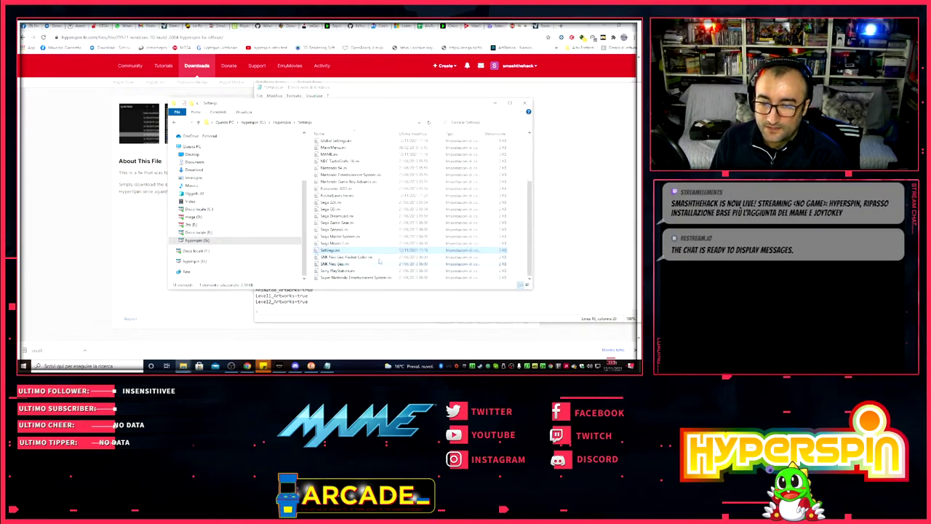
left_click(283, 123)
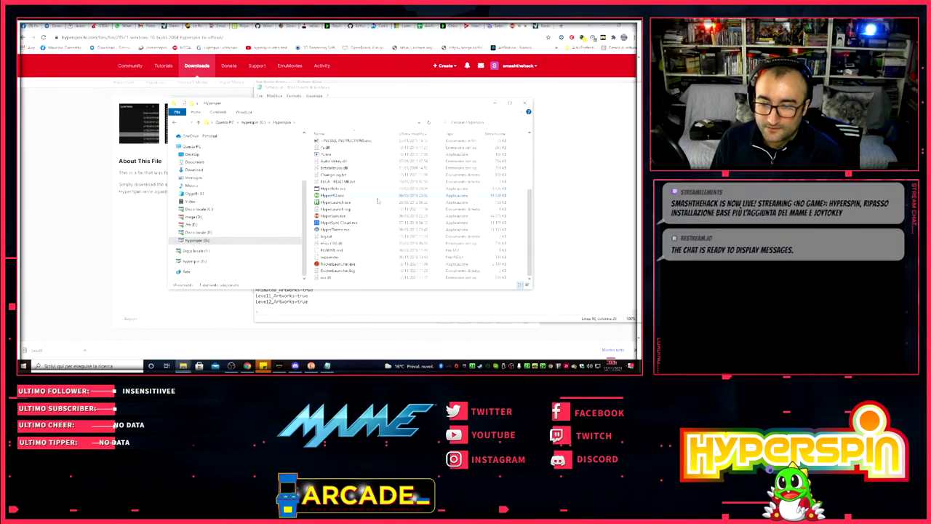
left_click(346, 264)
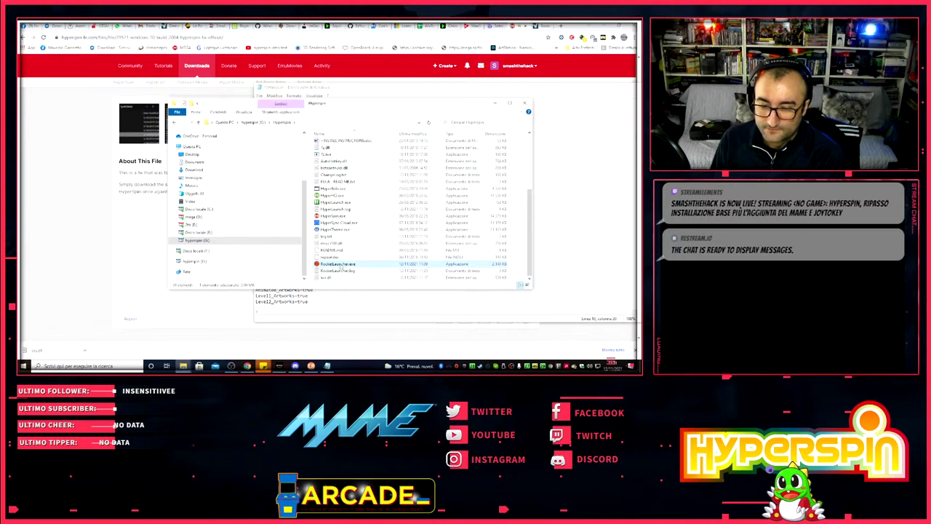
left_click(340, 265)
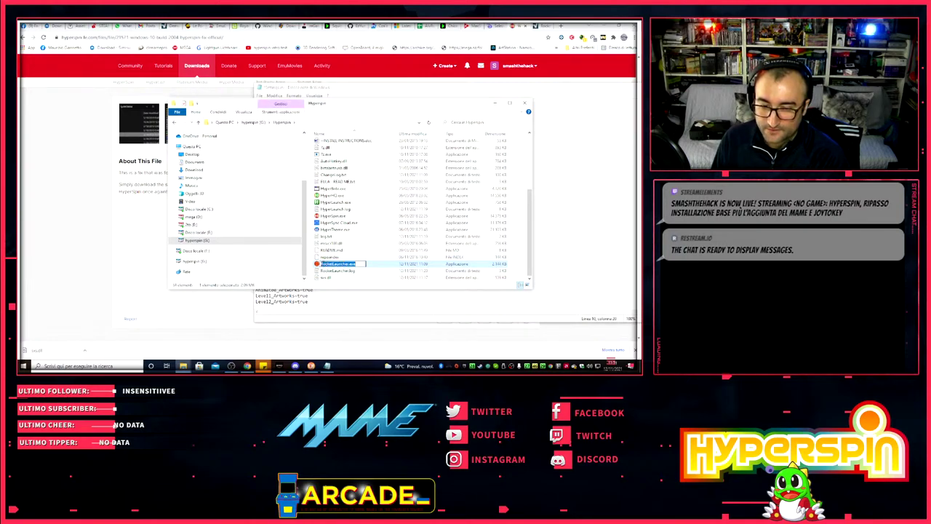
right_click(331, 264)
left_click(349, 282)
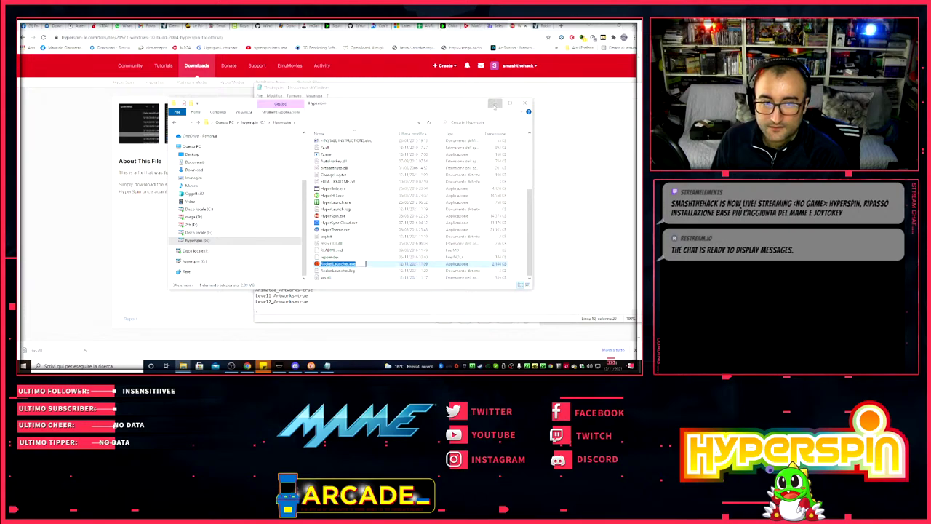
- Paste RocketLauncher.exe after .\ in the Hyperlaunch_Path line, save Settings.ini and close it
left_click(493, 103)
right_click(307, 155)
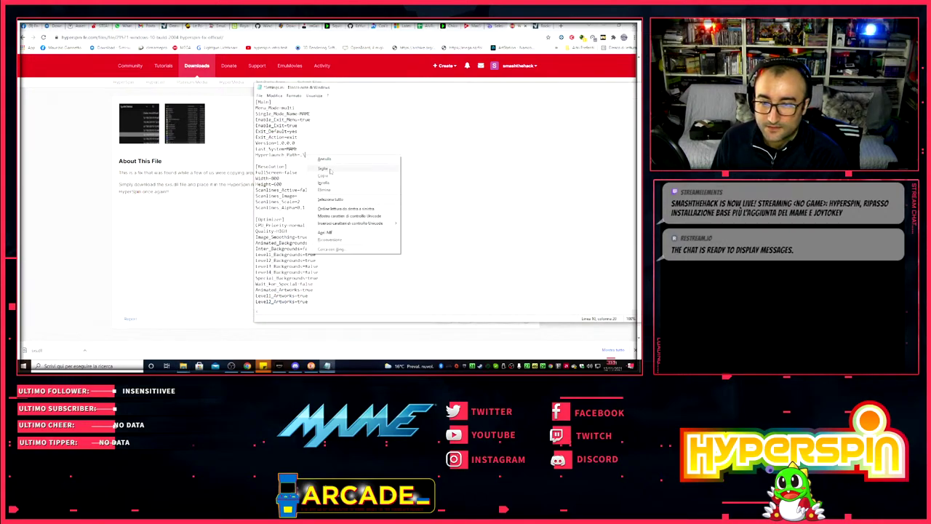
left_click(376, 183)
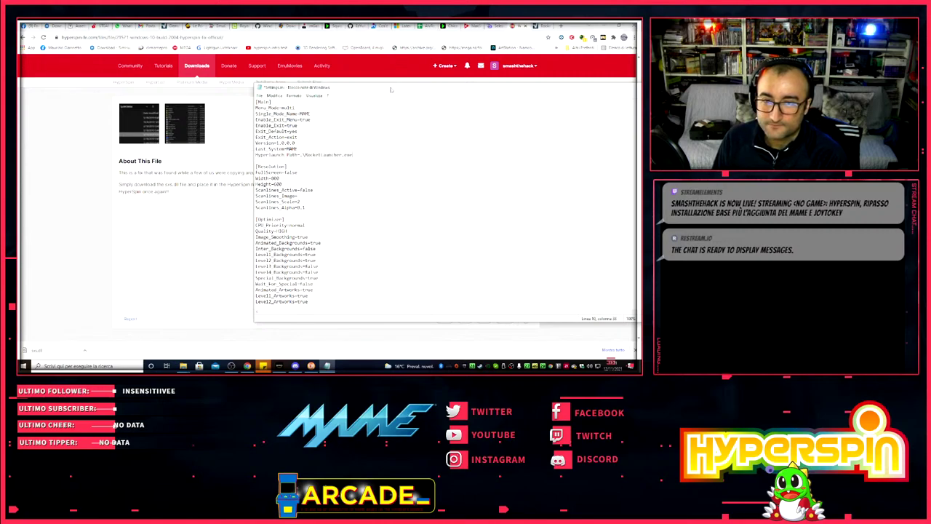
left_click_drag(390, 89, 260, 90)
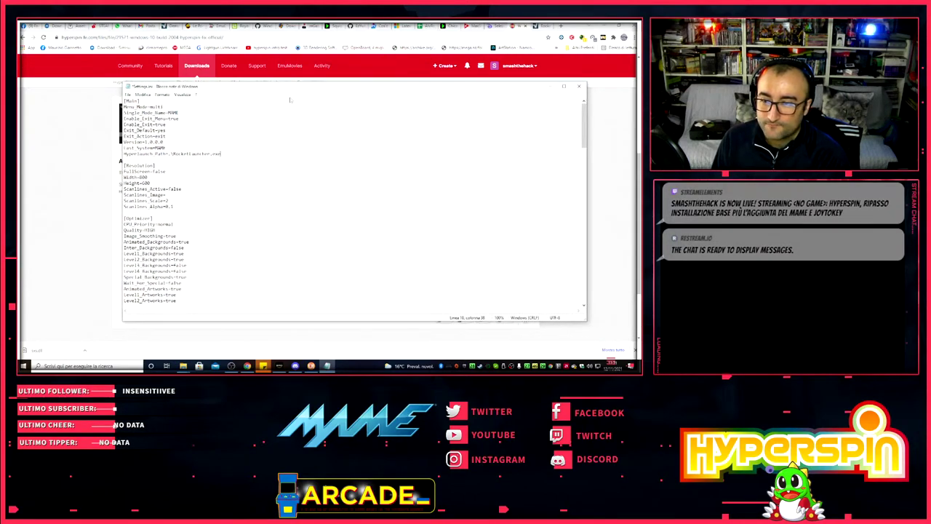
left_click(128, 95)
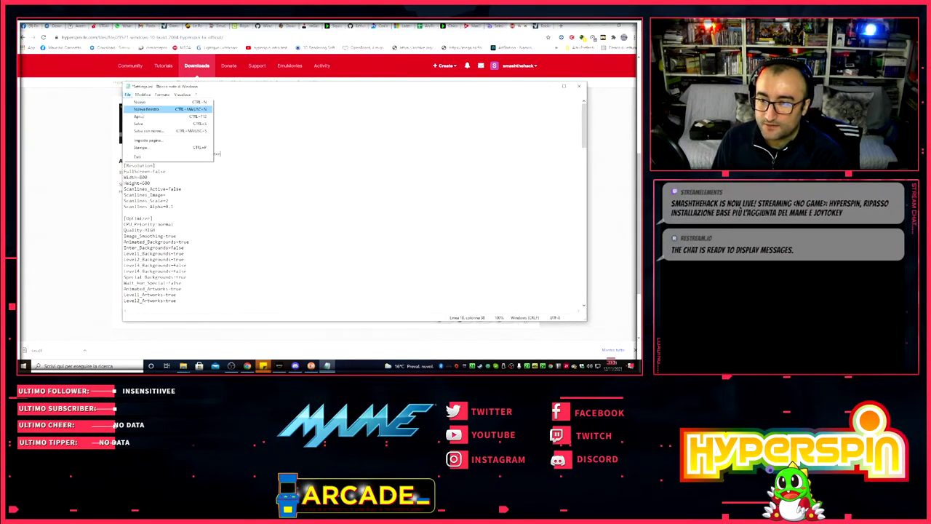
left_click(143, 124)
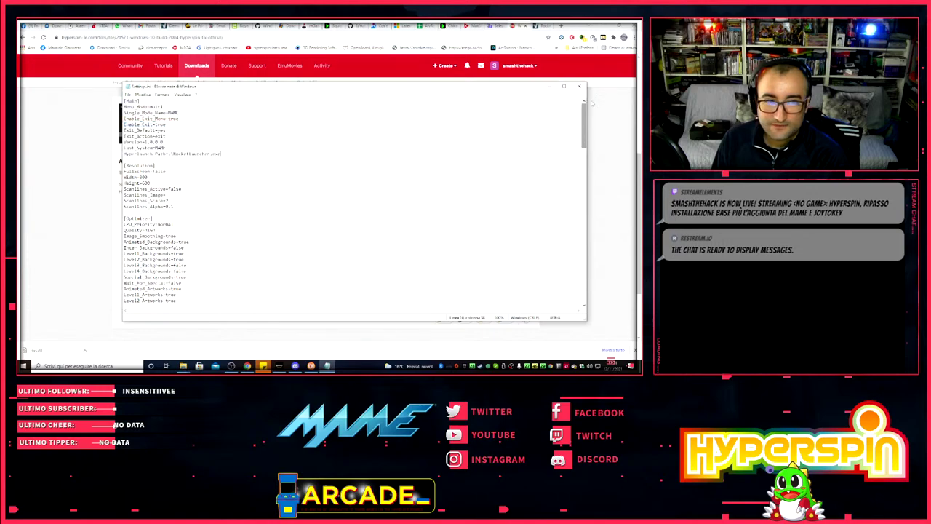
left_click(580, 87)
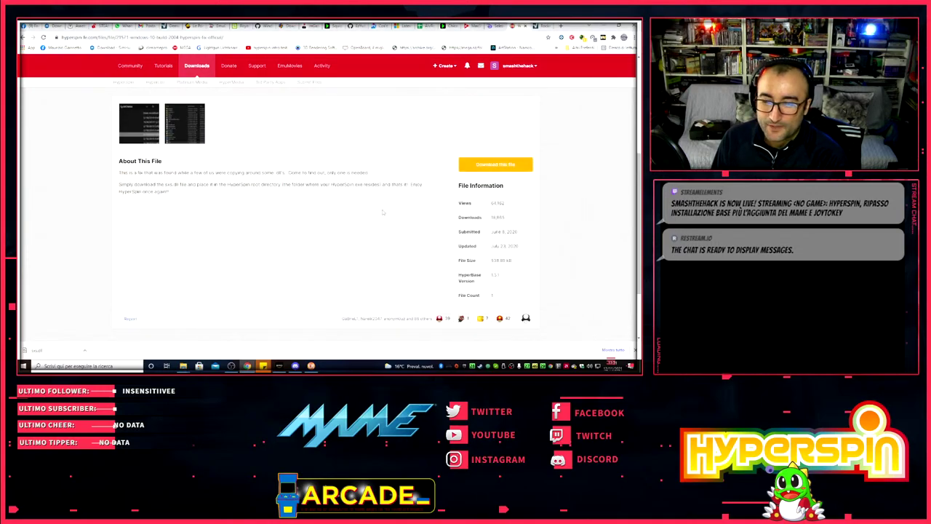
- Switch to RocketLauncherUI and select the Super Nintendo Entertainment System in the systems list
left_click(311, 366)
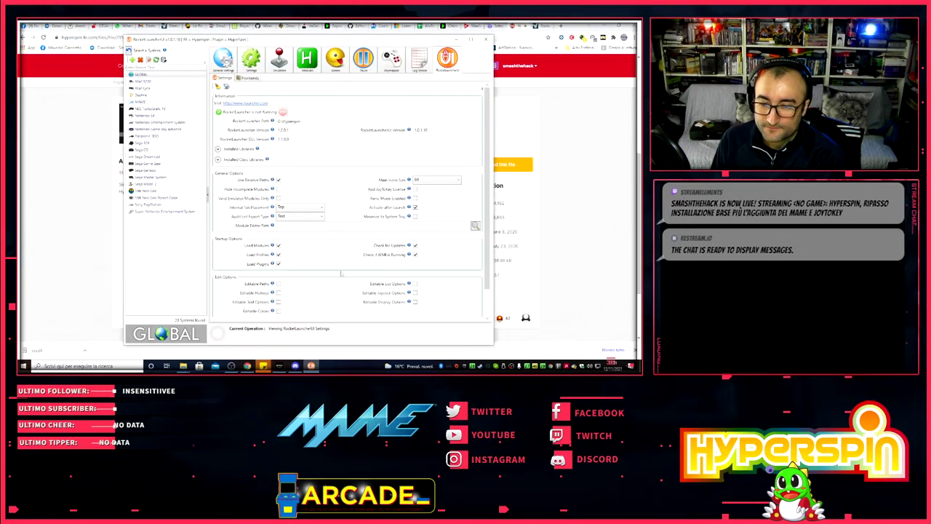
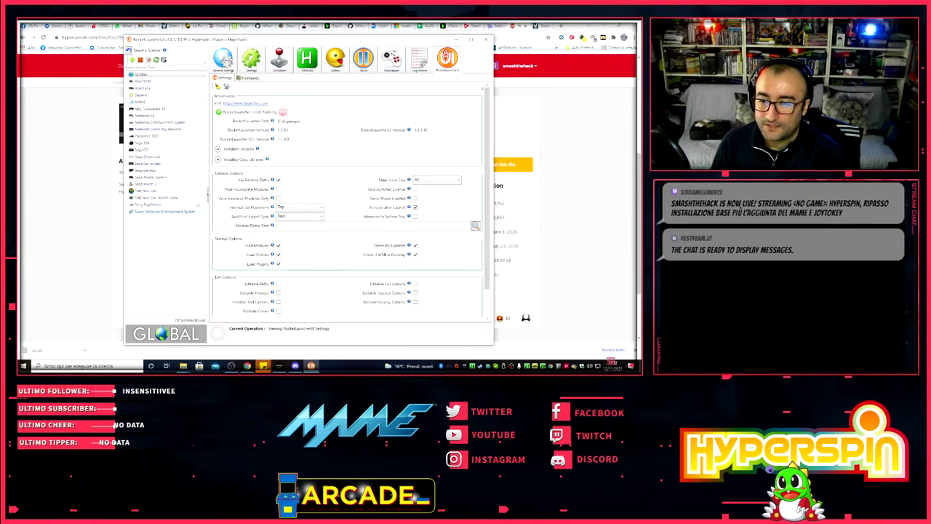
left_click(197, 211)
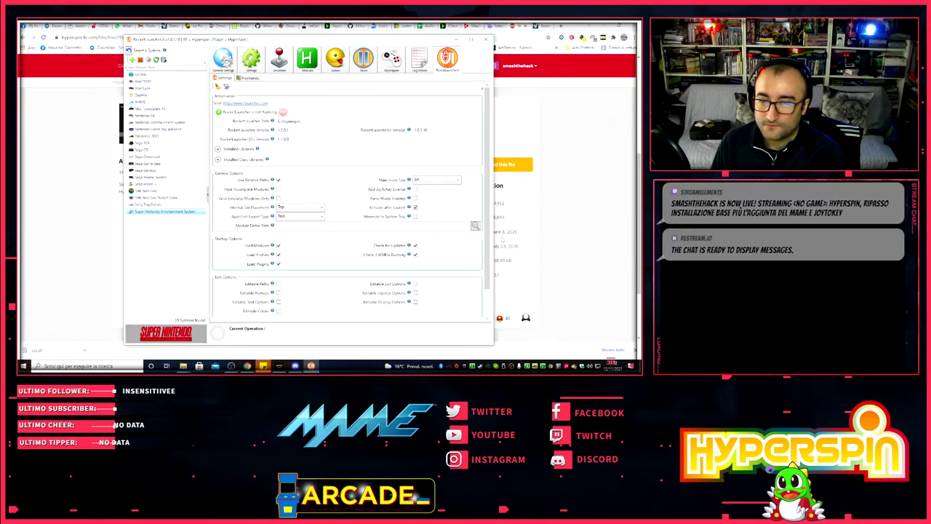
- Launch HyperHQ.exe from the Hyperspin folder and enable fullscreen in its main screen settings
mouse_move(188, 366)
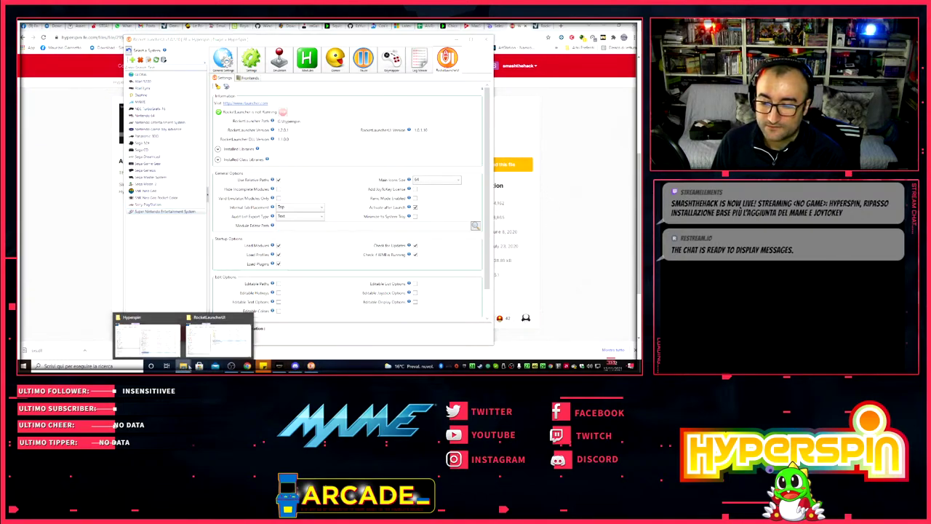
left_click(146, 336)
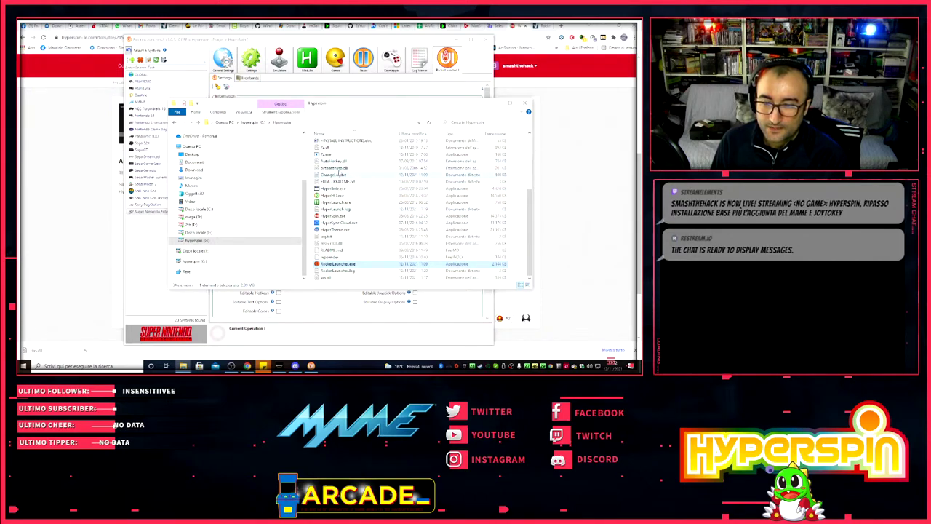
left_click(332, 195)
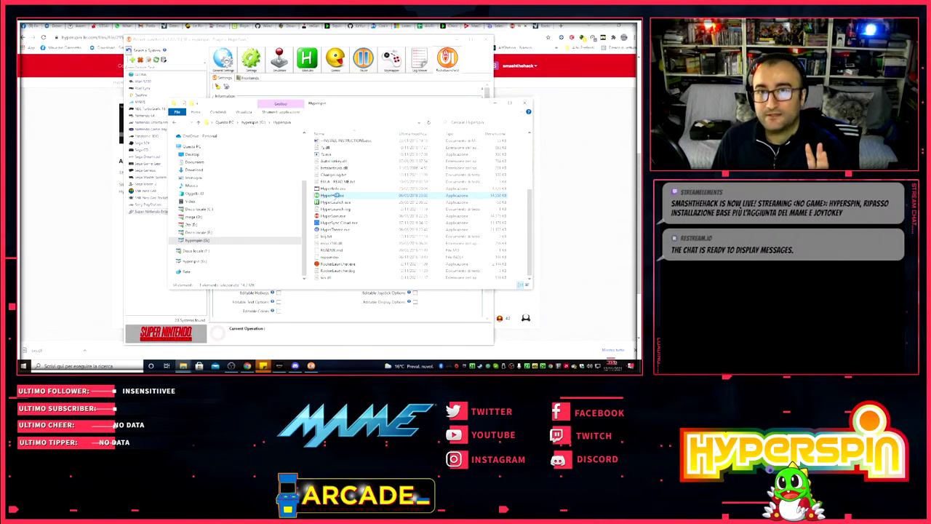
double_click(333, 196)
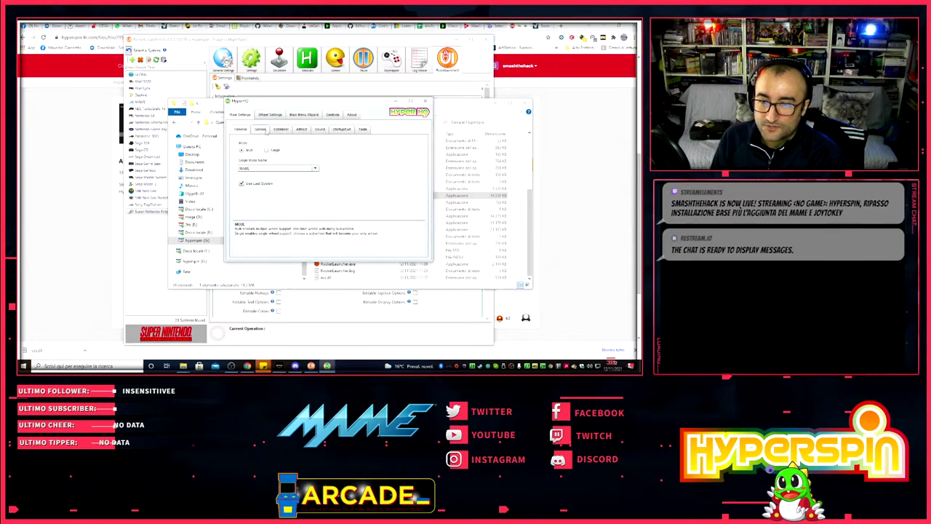
left_click(259, 129)
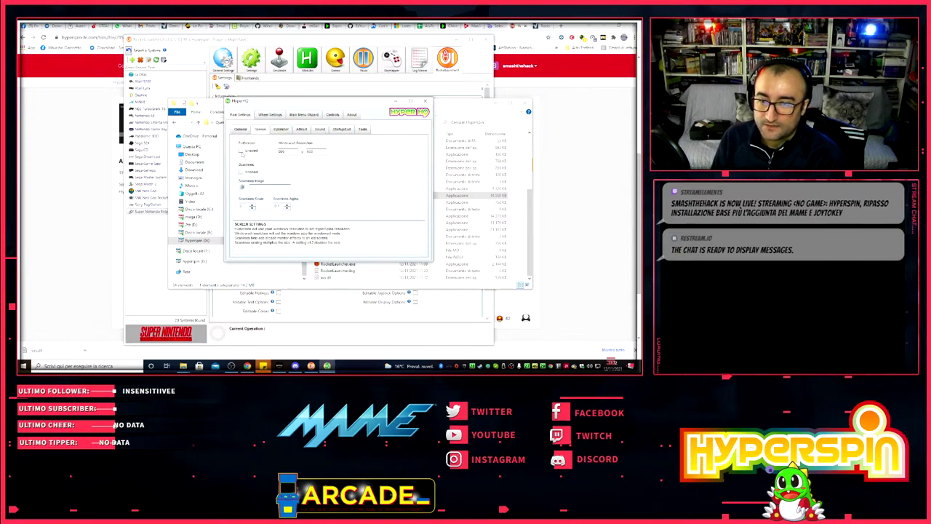
left_click(241, 151)
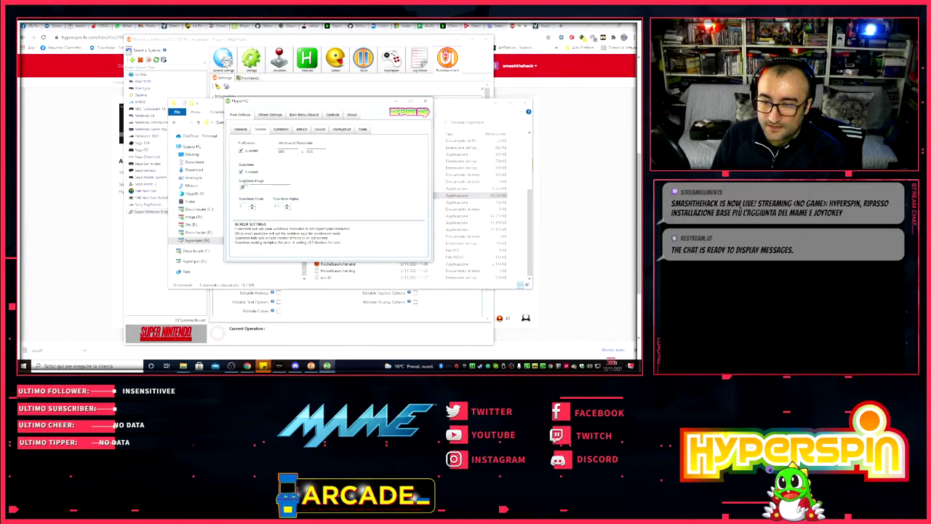
left_click(240, 188)
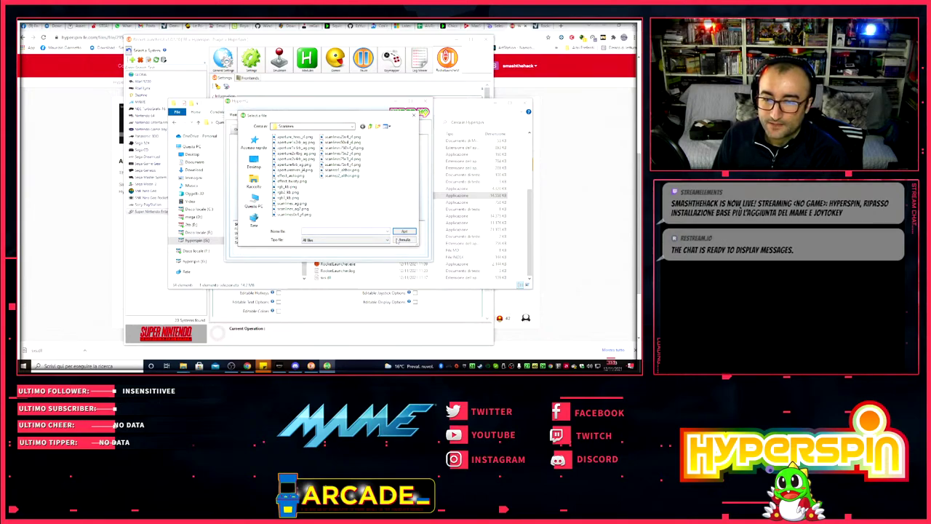
left_click(404, 240)
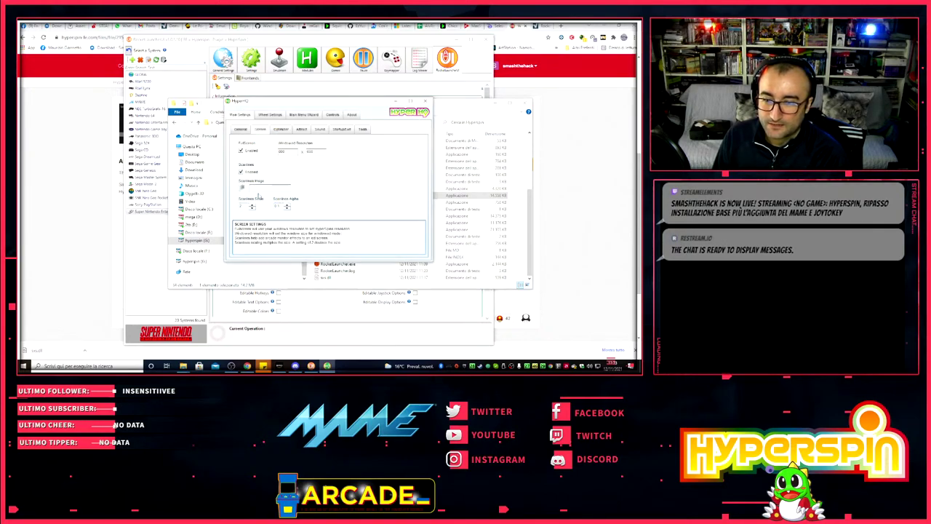
left_click(241, 171)
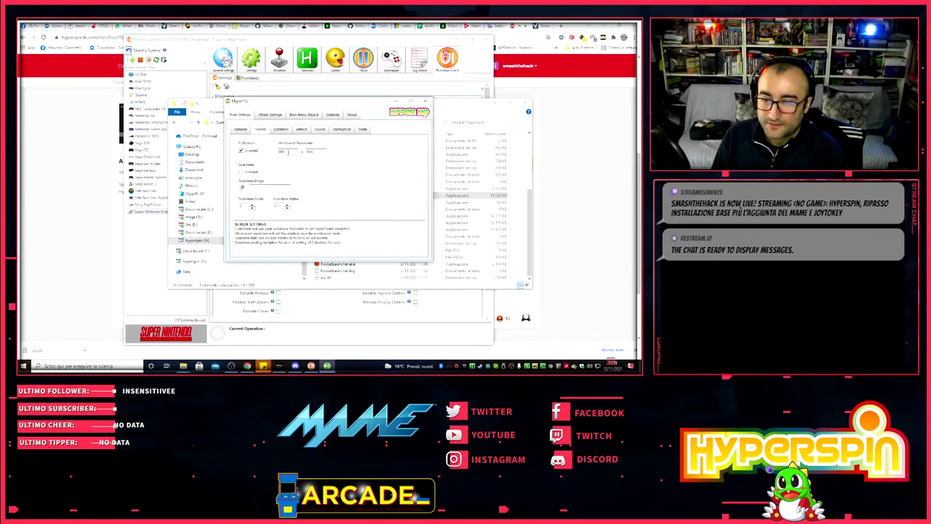
- Set the windowed resolution in HyperHQ's screen settings to 1920 x 1080
double_click(282, 151)
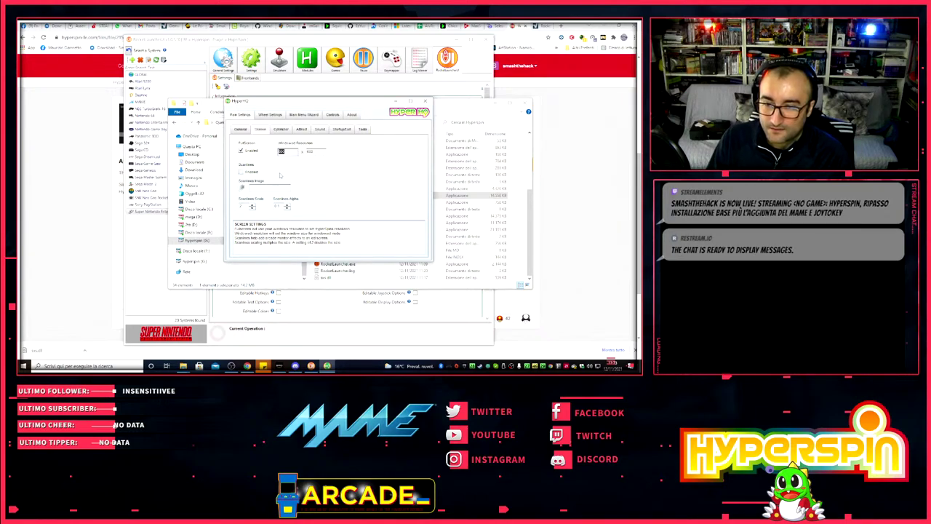
key("BackSpace")
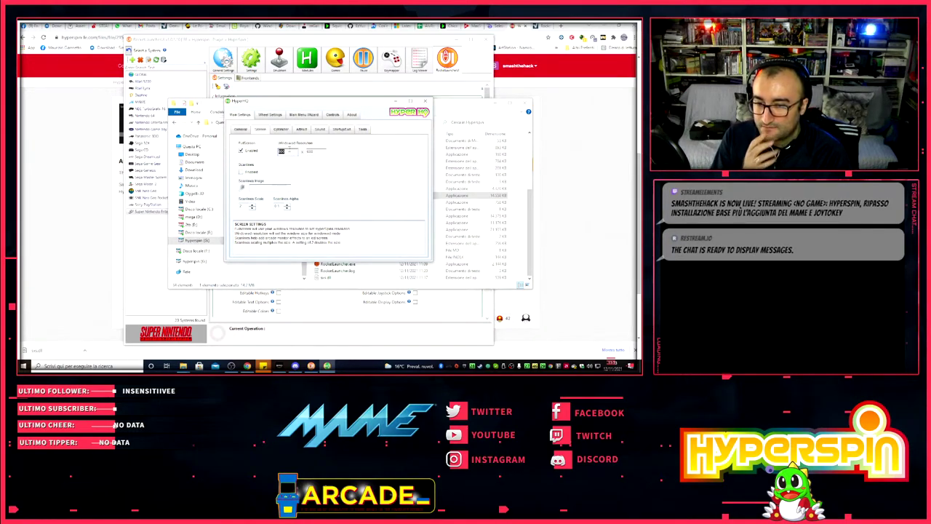
type("1920")
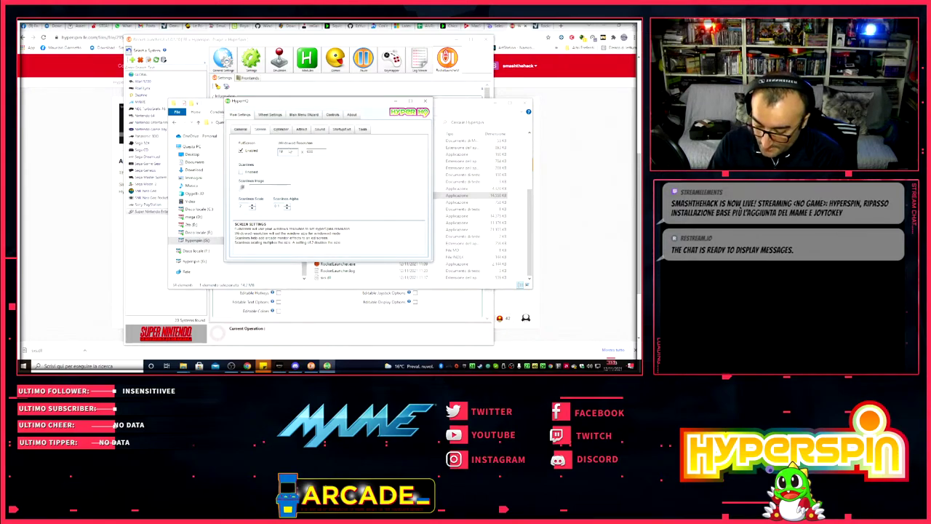
double_click(318, 150)
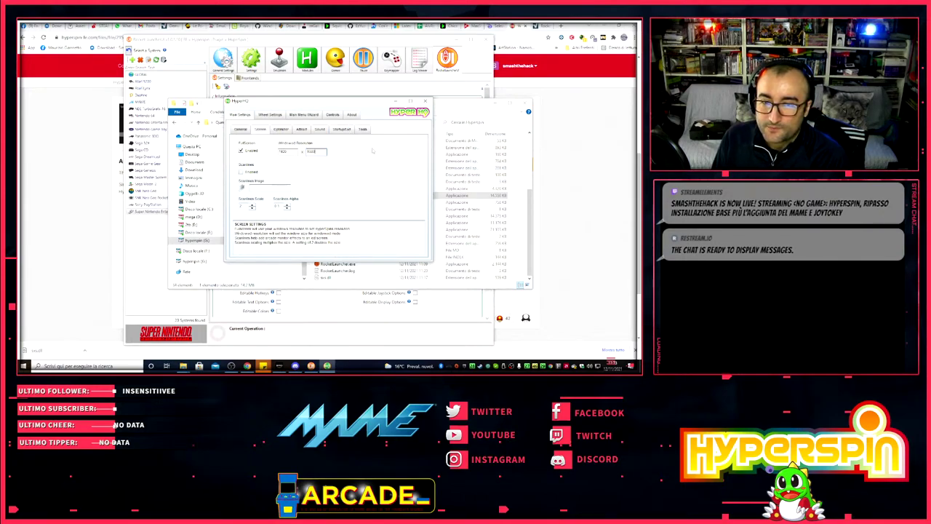
- Review HyperHQ's optimizer, attract mode, sound, startup/exit and tools settings, and close HyperHQ
left_click(281, 129)
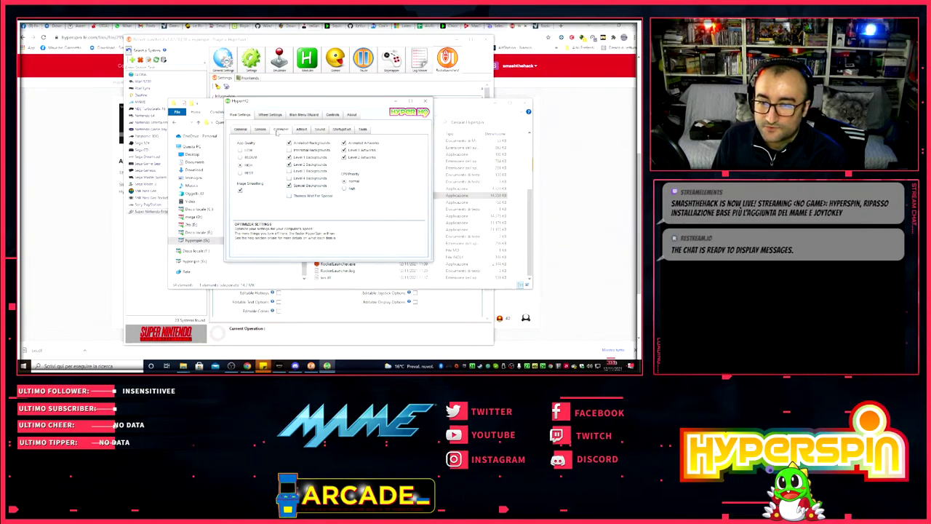
left_click(302, 129)
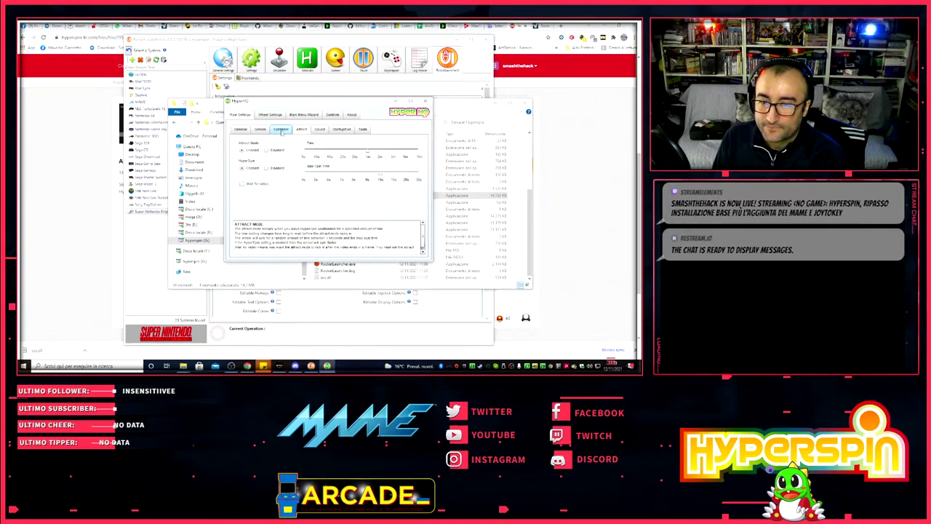
left_click(281, 129)
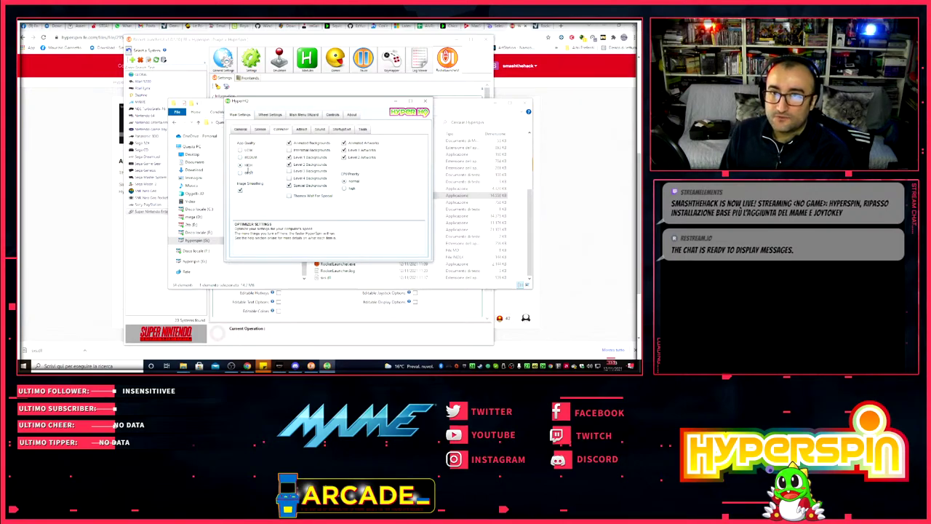
left_click(302, 129)
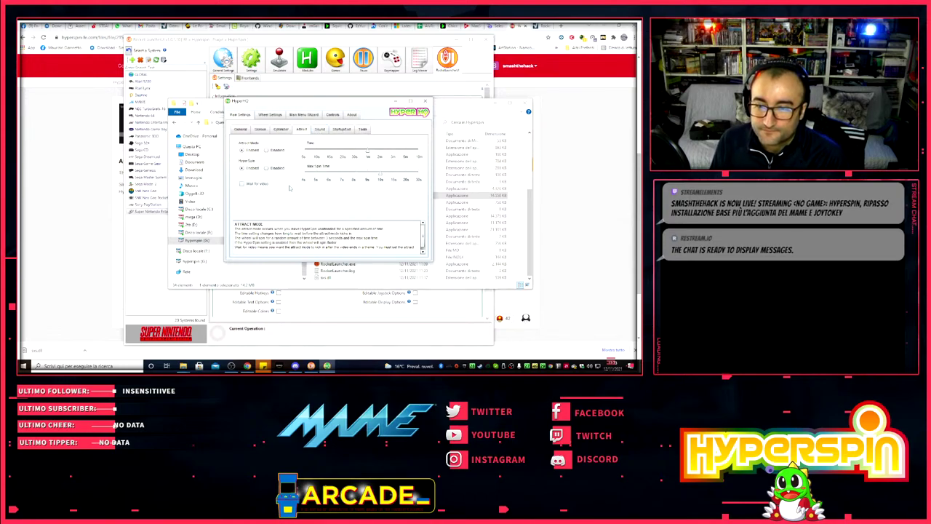
left_click(319, 129)
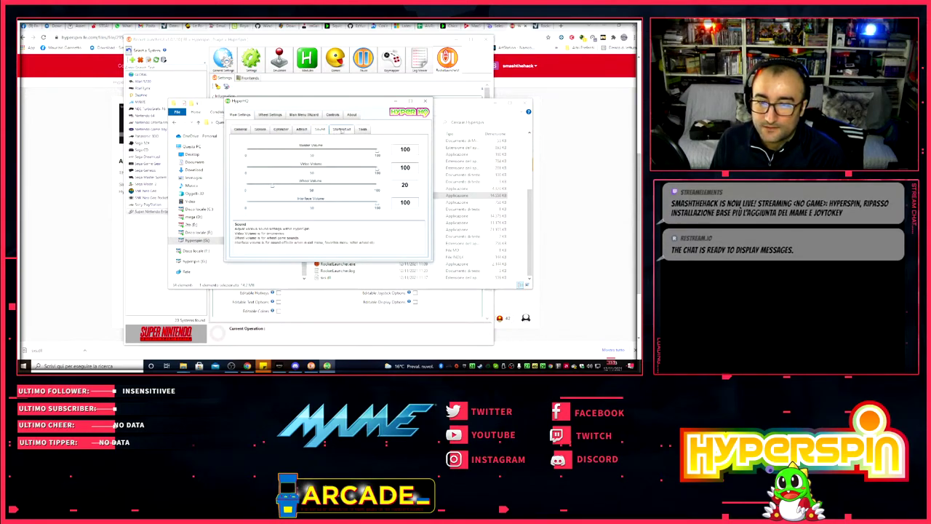
left_click(341, 130)
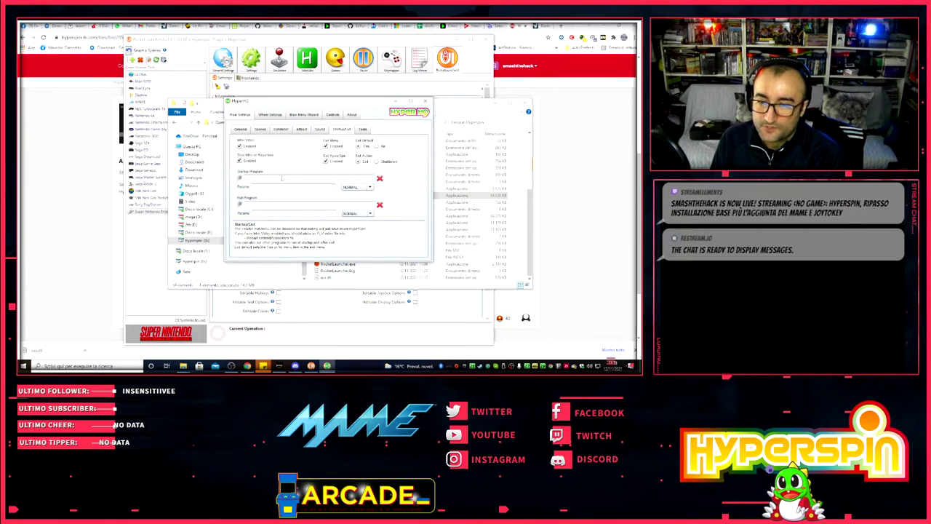
left_click(277, 187)
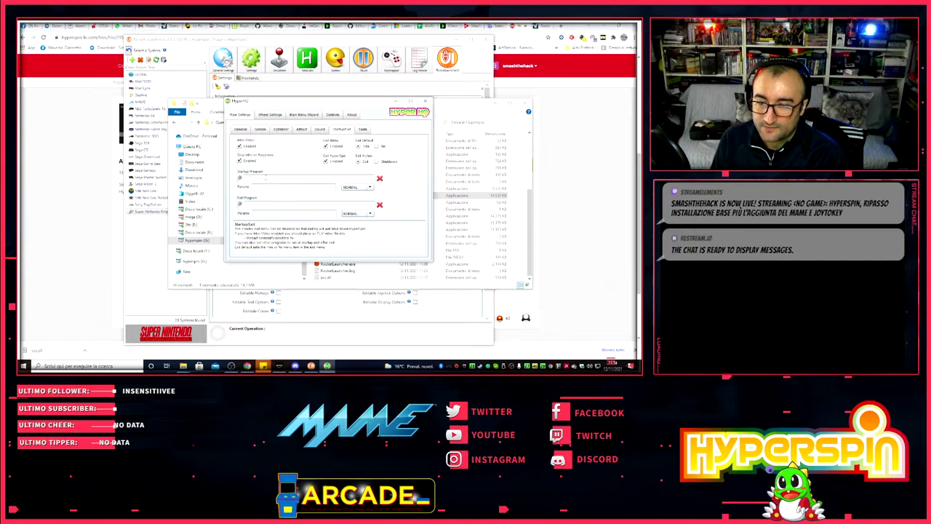
left_click(362, 129)
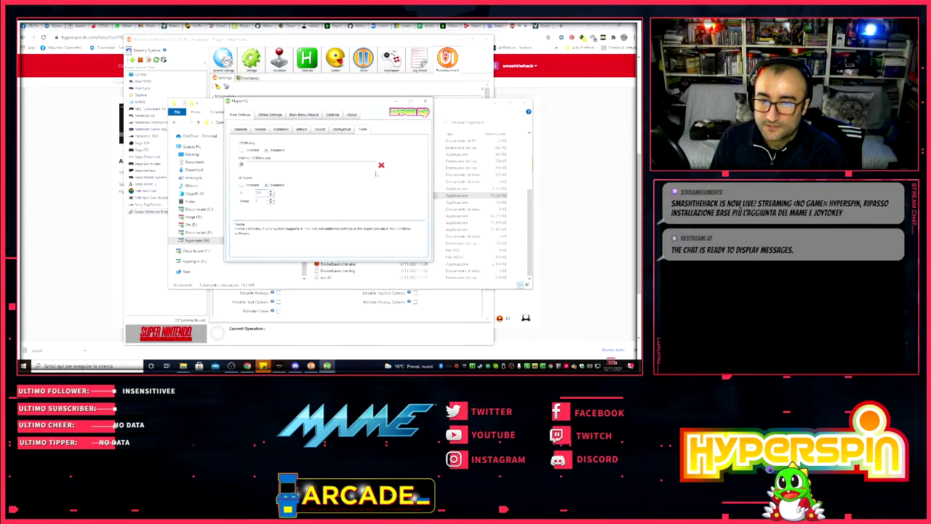
left_click(425, 101)
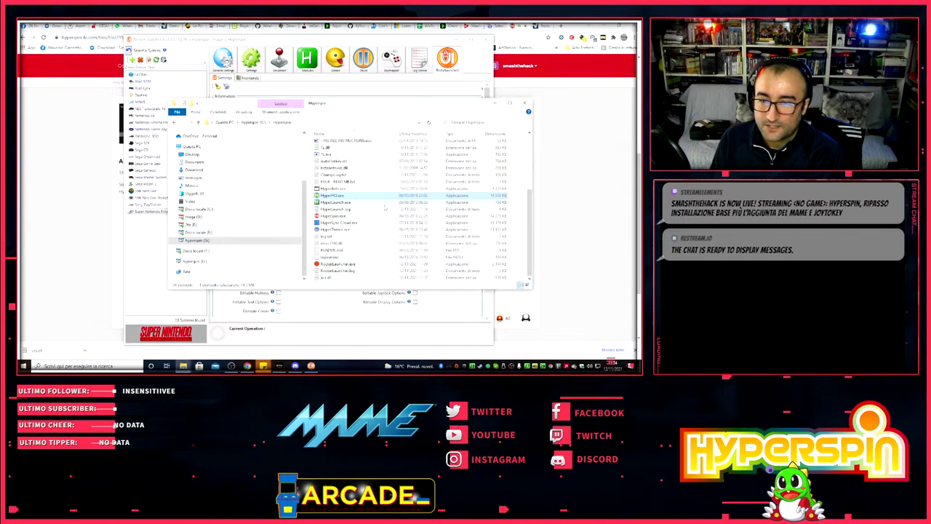
- Launch HyperSpin.exe from the Hyperspin folder, check the MAME game wheel, and exit HyperSpin
left_click(333, 216)
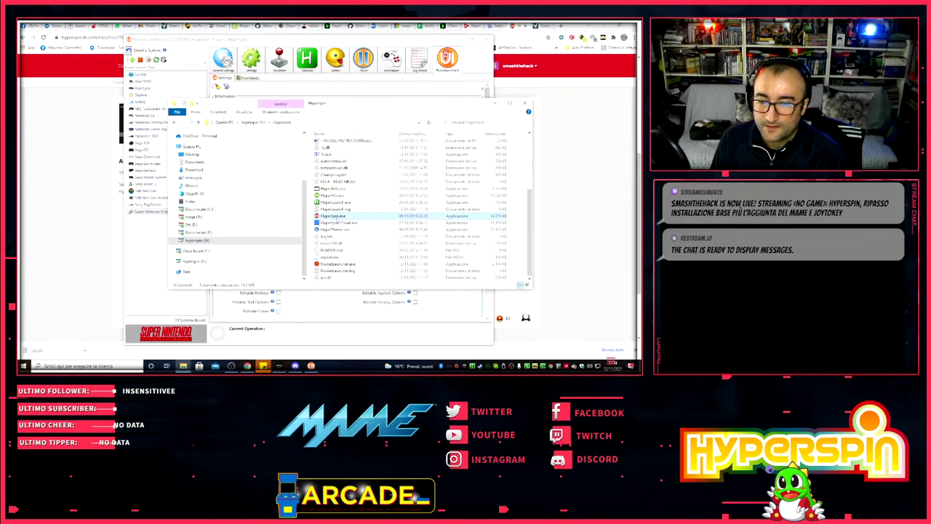
double_click(333, 217)
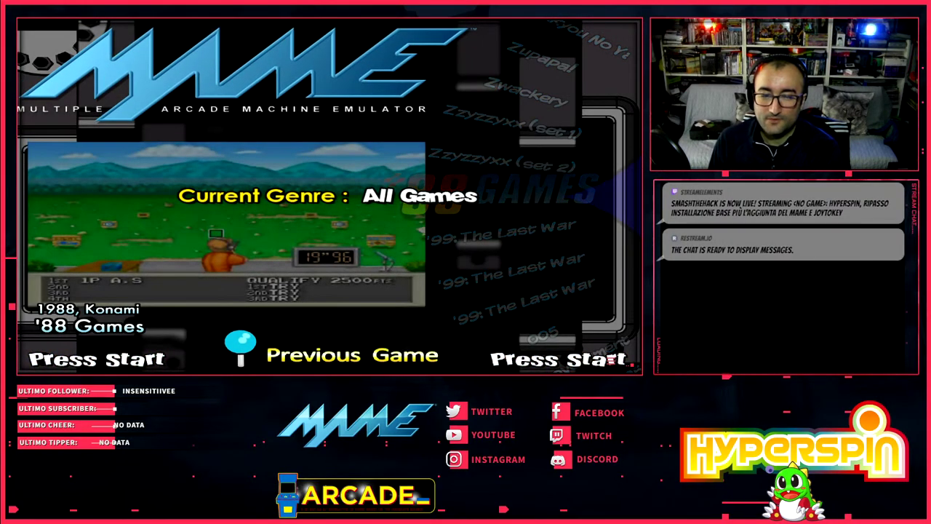
key("Return")
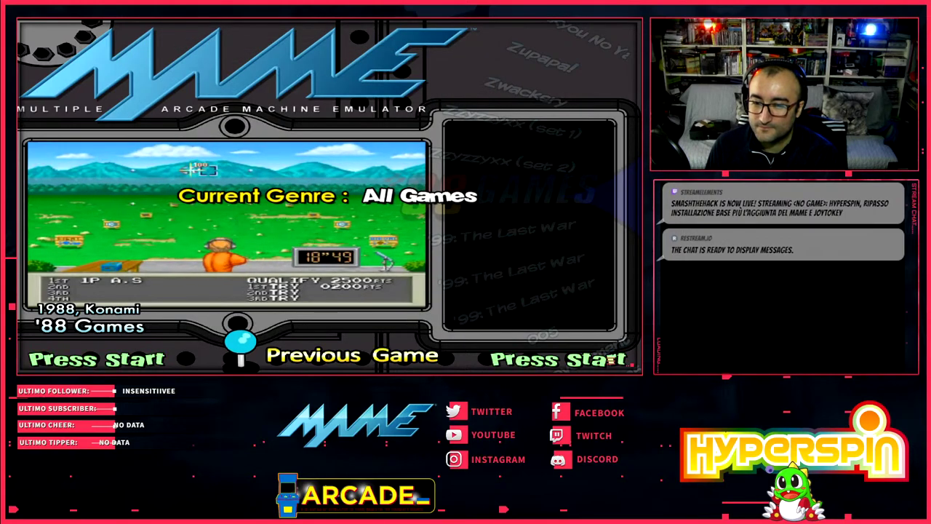
key("Escape")
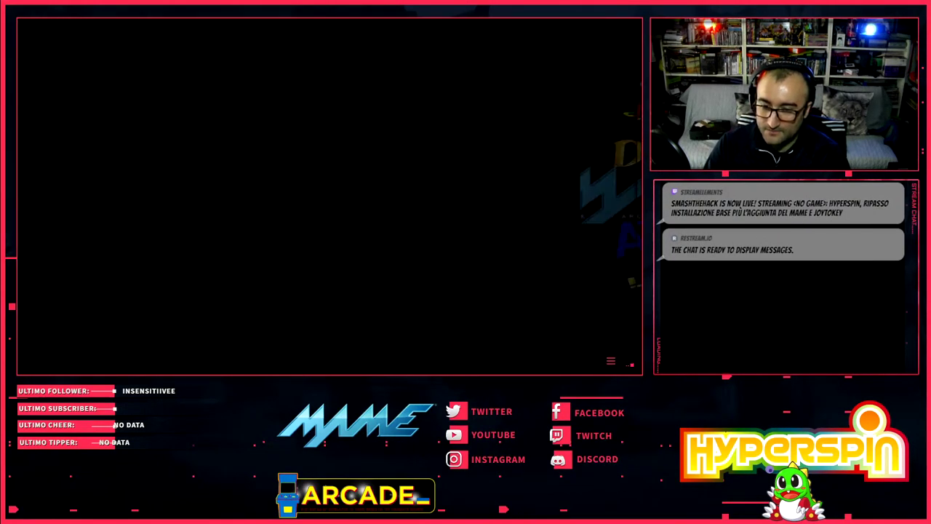
key("Escape")
key("Return")
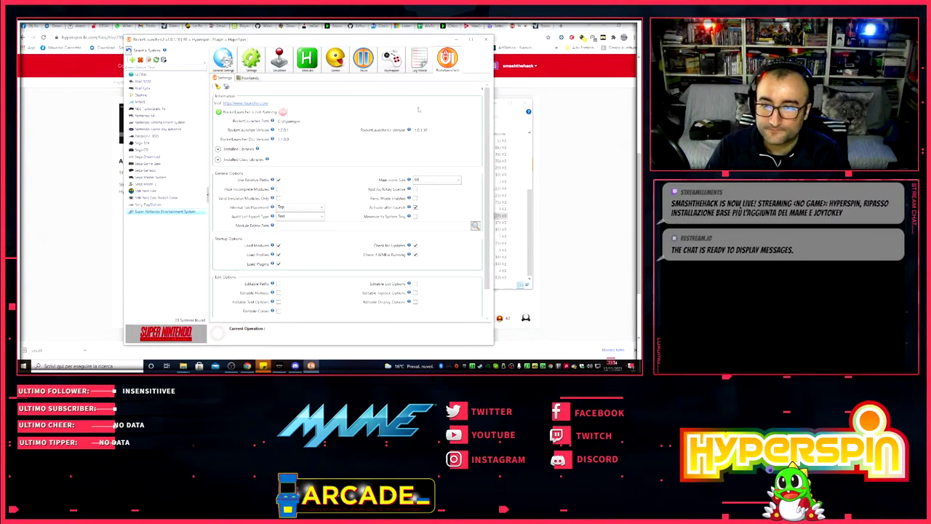
- Minimize the Hyperspin folder and delete the Super Nintendo Entertainment System from RocketLauncherUI together with its associated settings and artwork
left_click(529, 216)
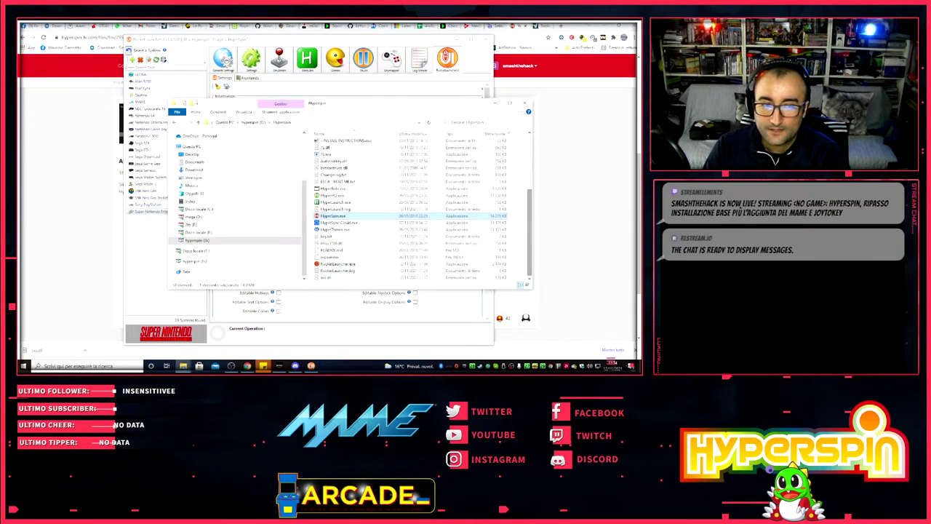
left_click(496, 103)
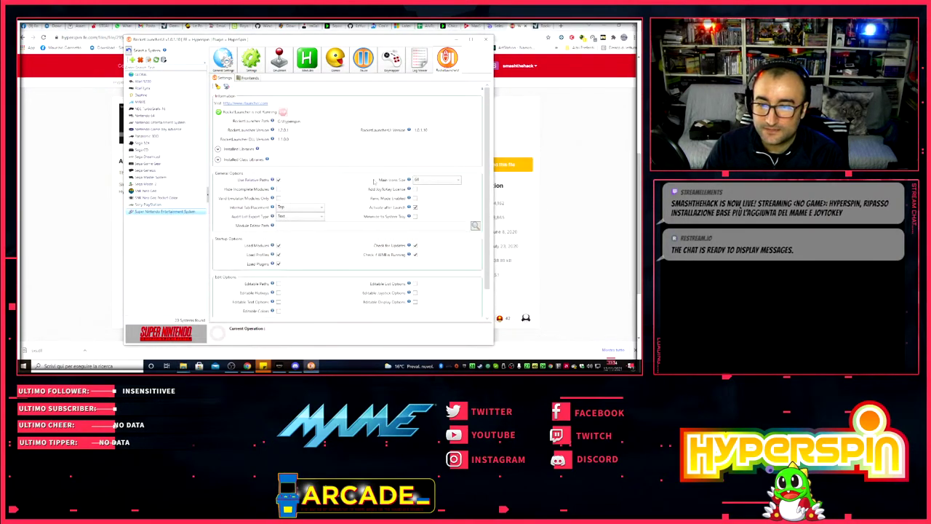
left_click(148, 213)
left_click(141, 61)
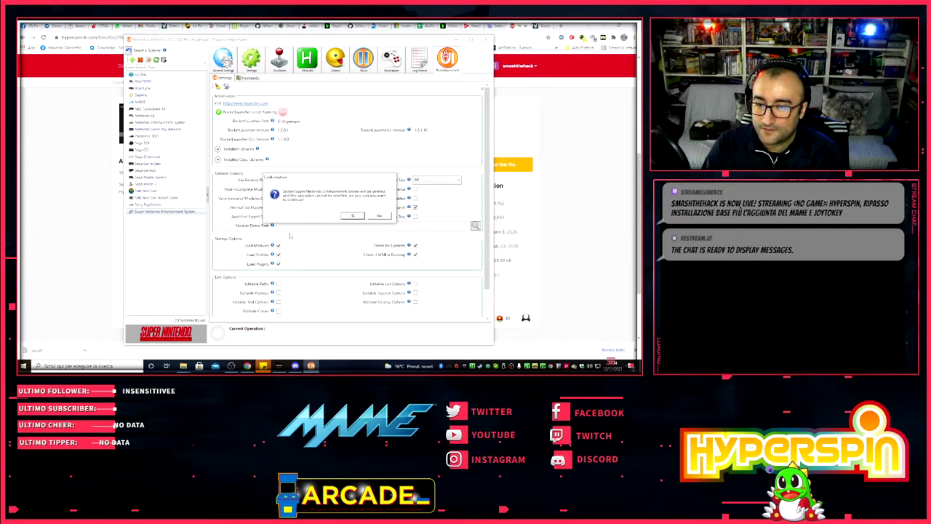
left_click(353, 215)
left_click(352, 219)
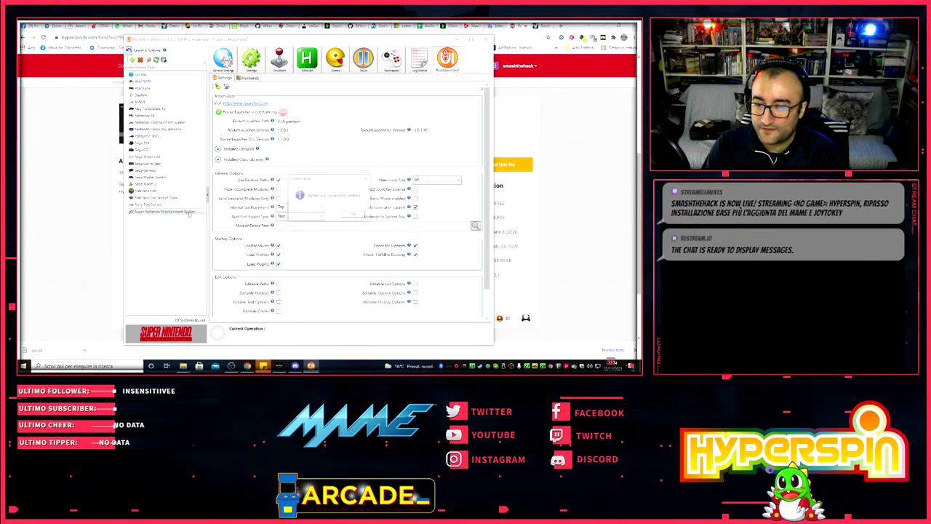
left_click(358, 217)
- Delete the Sony PlayStation system from the systems list together with its associated settings and artwork
left_click(147, 204)
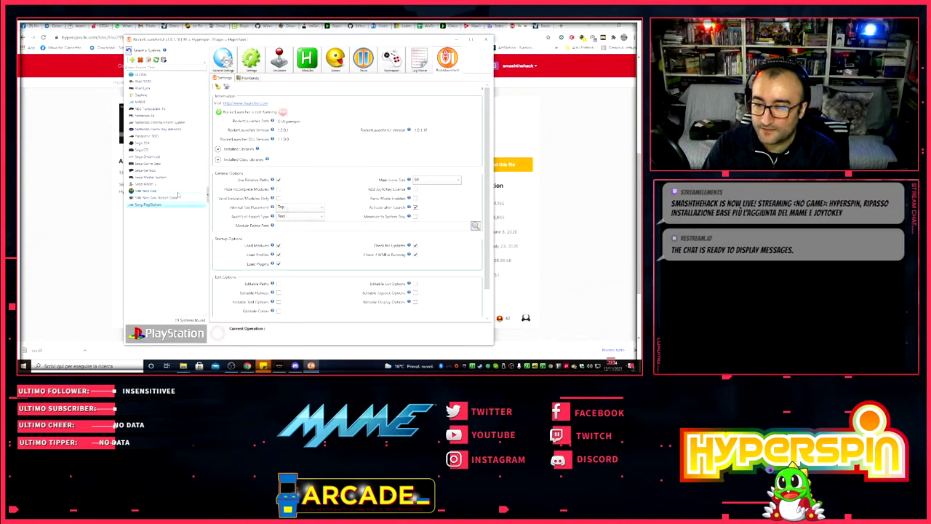
left_click(141, 59)
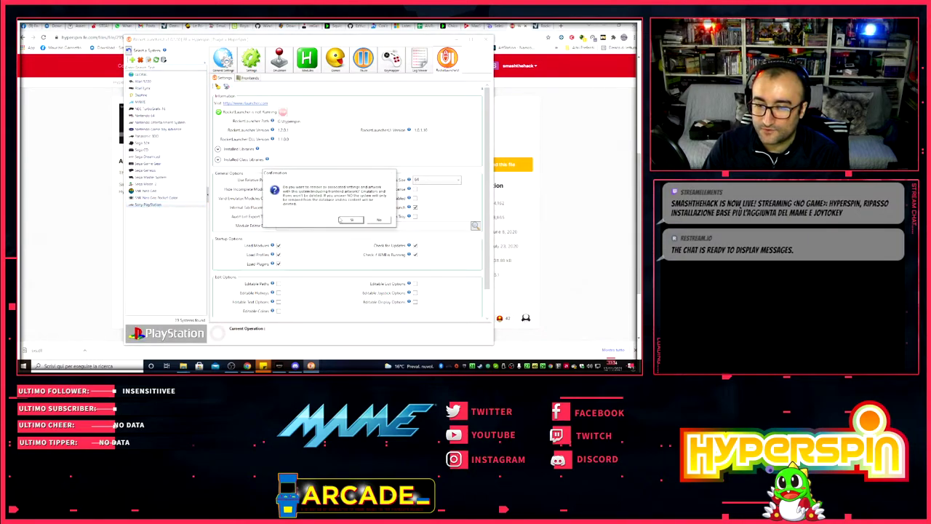
left_click(348, 216)
left_click(354, 215)
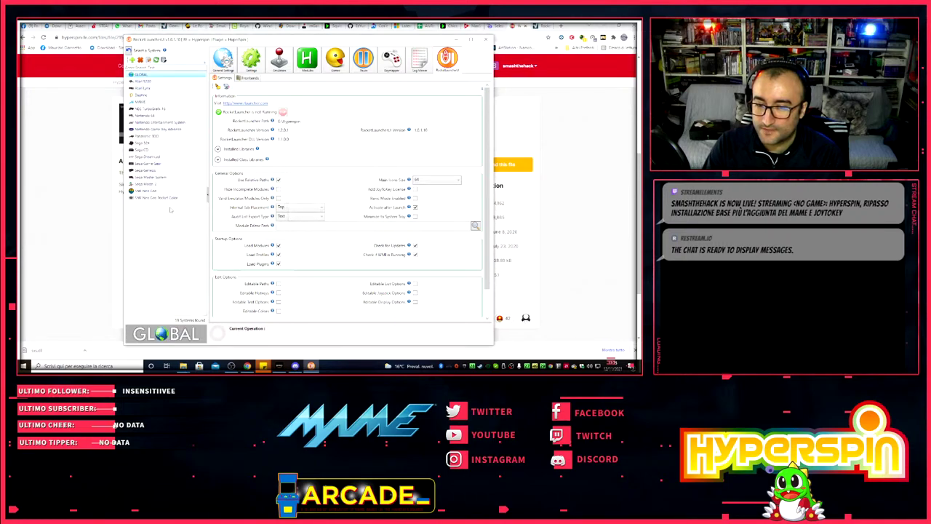
- Delete the SNK Neo Geo Pocket Color system together with its associated settings and artwork
left_click(157, 199)
left_click(140, 59)
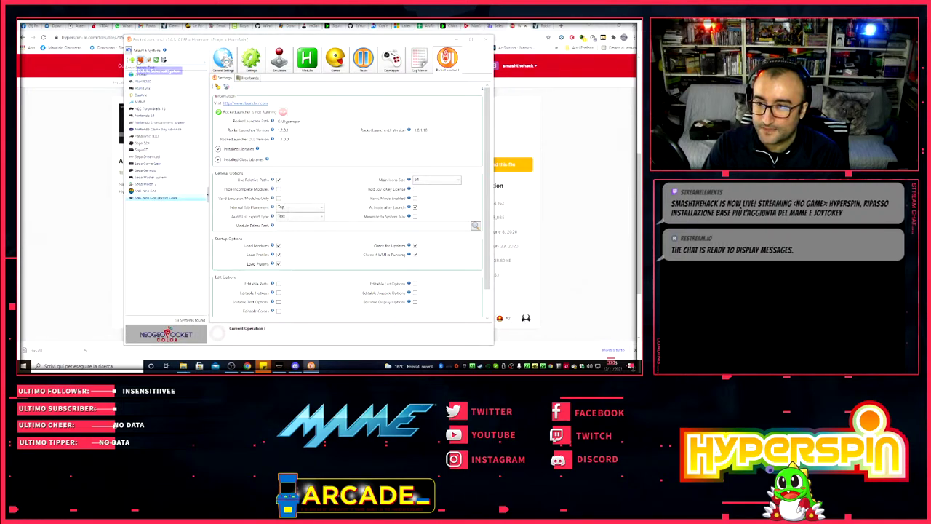
left_click(349, 216)
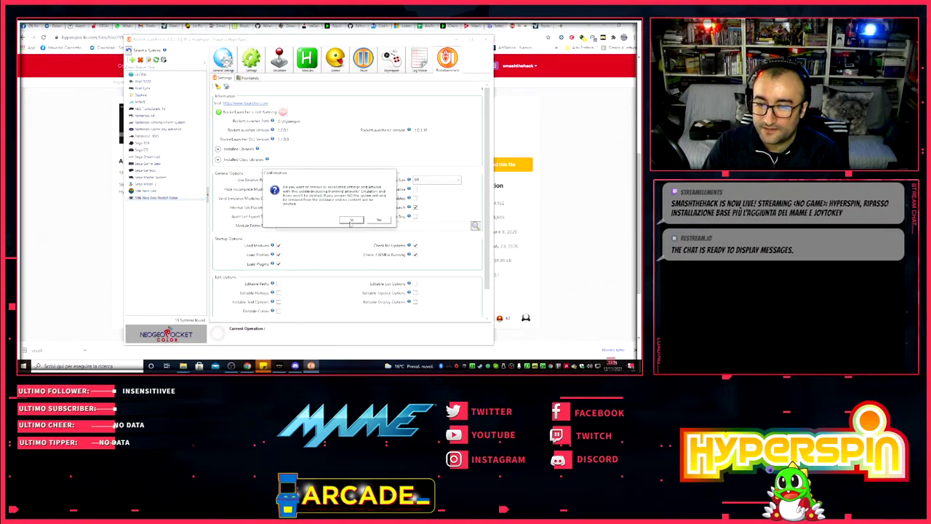
left_click(351, 220)
left_click(354, 215)
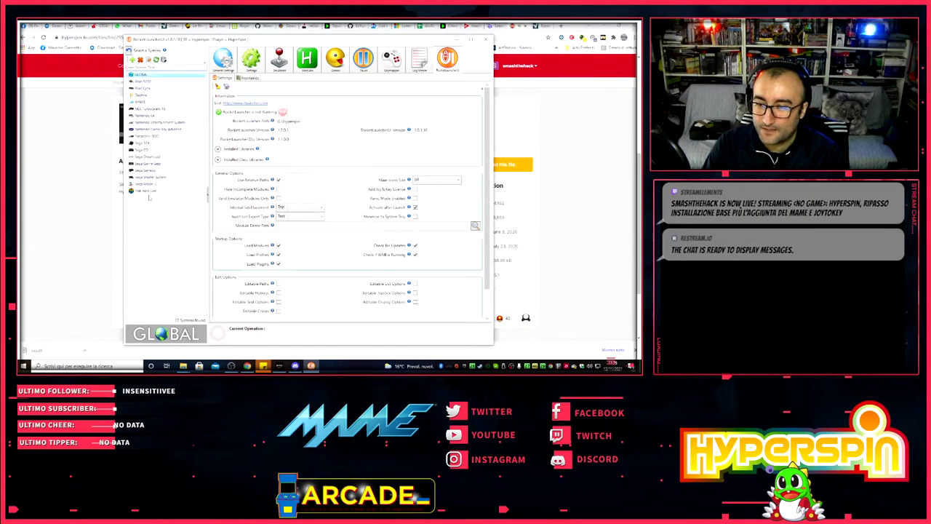
- Delete the SNK Neo Geo system from the systems list together with its associated settings and artwork
left_click(146, 191)
left_click(132, 59)
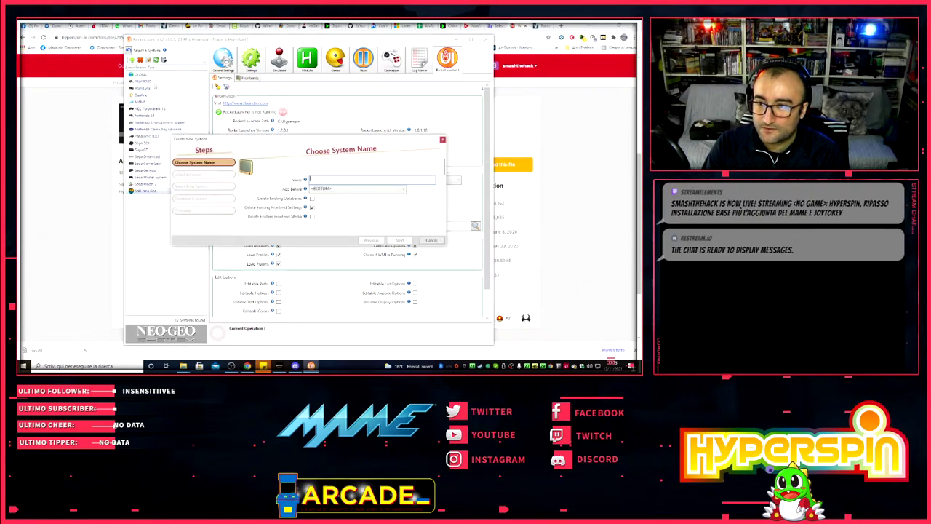
left_click(431, 240)
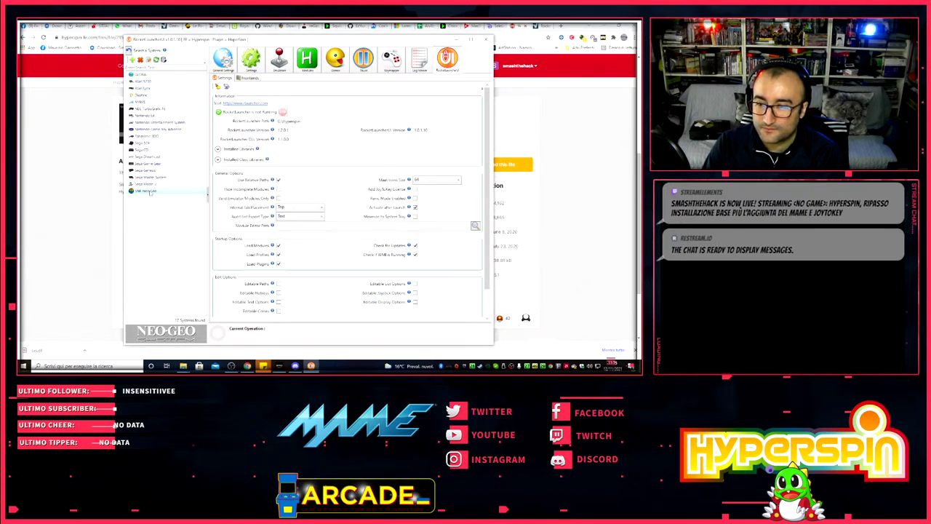
left_click(141, 61)
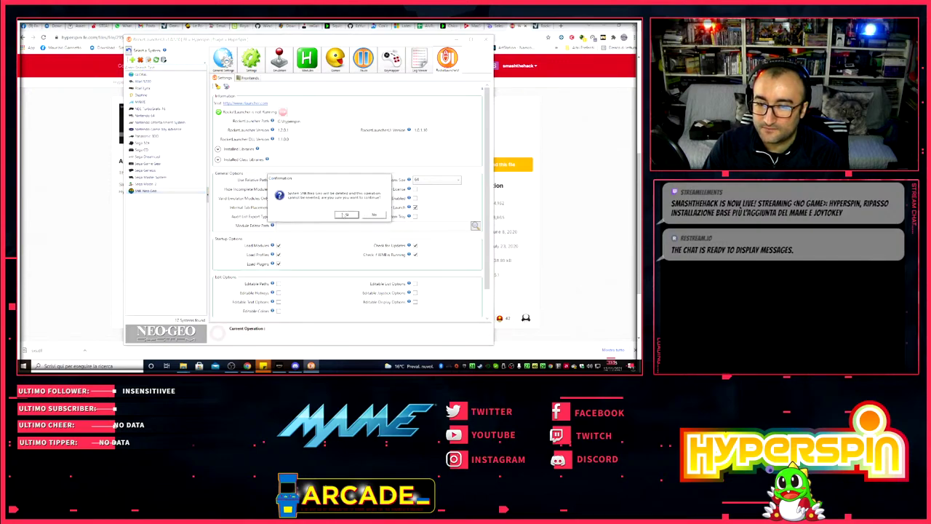
left_click(346, 215)
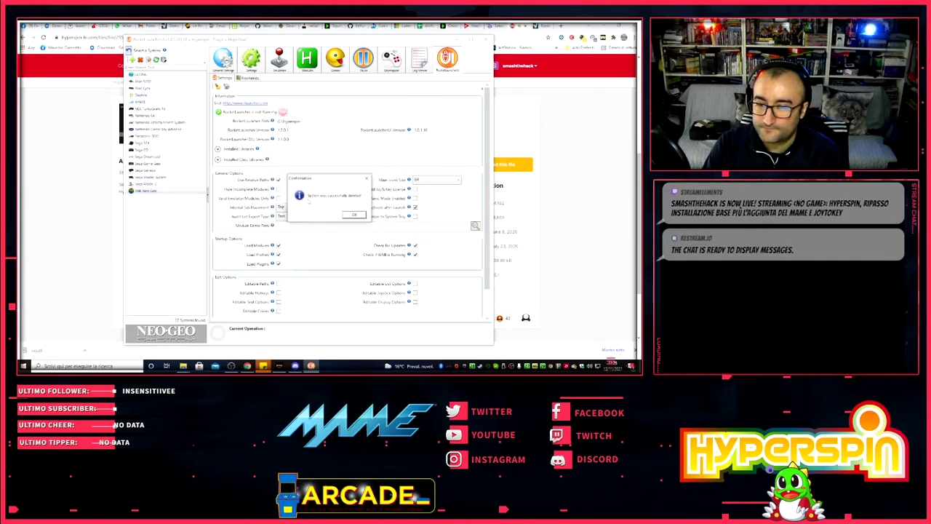
left_click(353, 215)
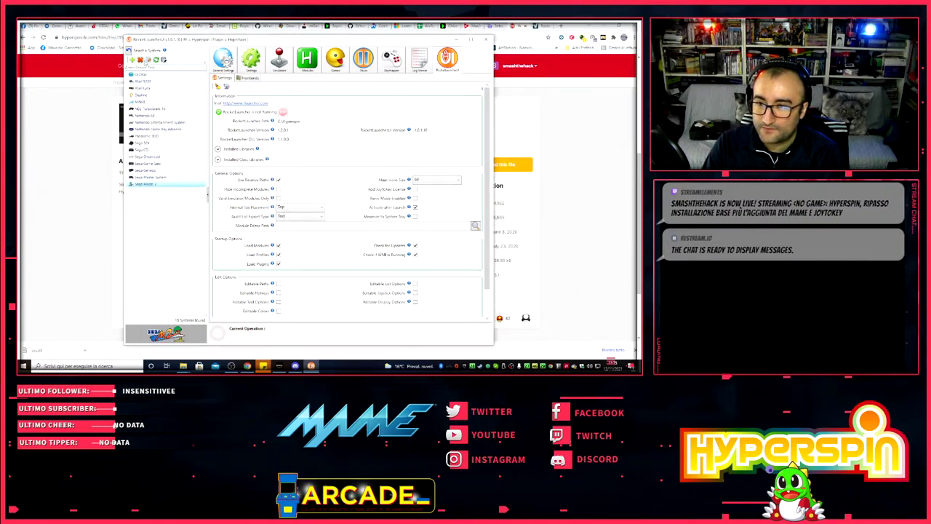
- Delete the Sega Model 2 and Sega Master System entries together with their associated settings and artwork
left_click(140, 61)
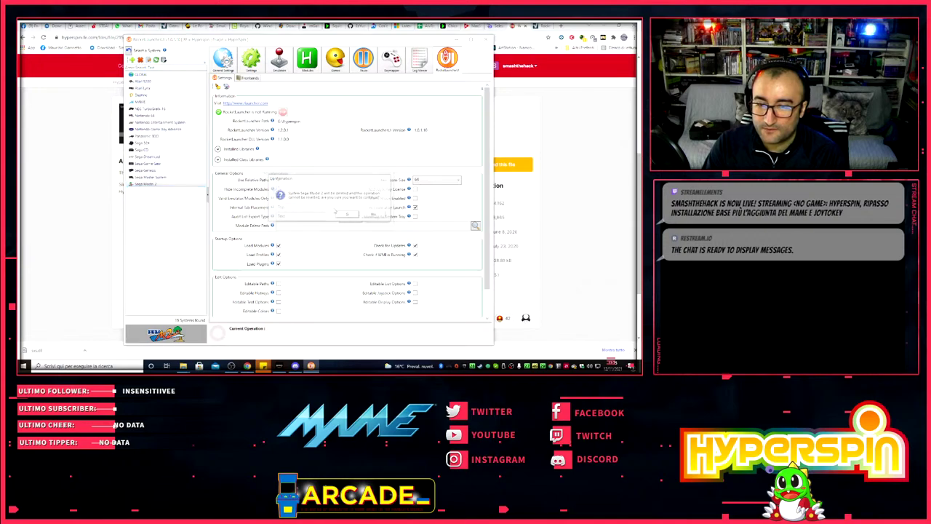
left_click(347, 215)
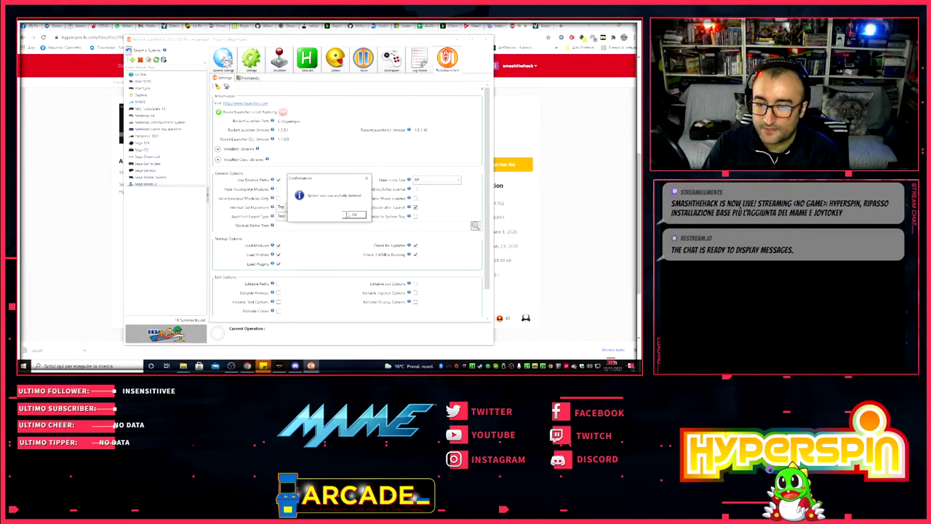
left_click(353, 215)
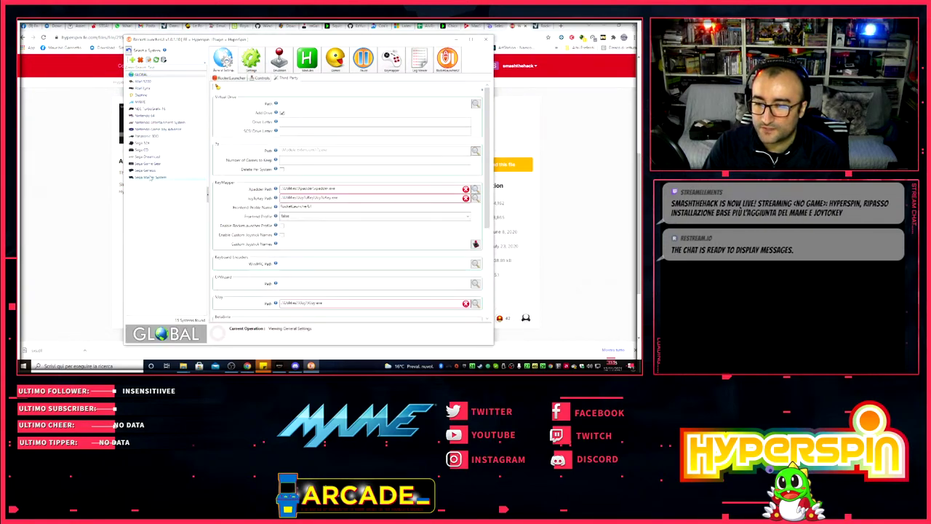
left_click(141, 59)
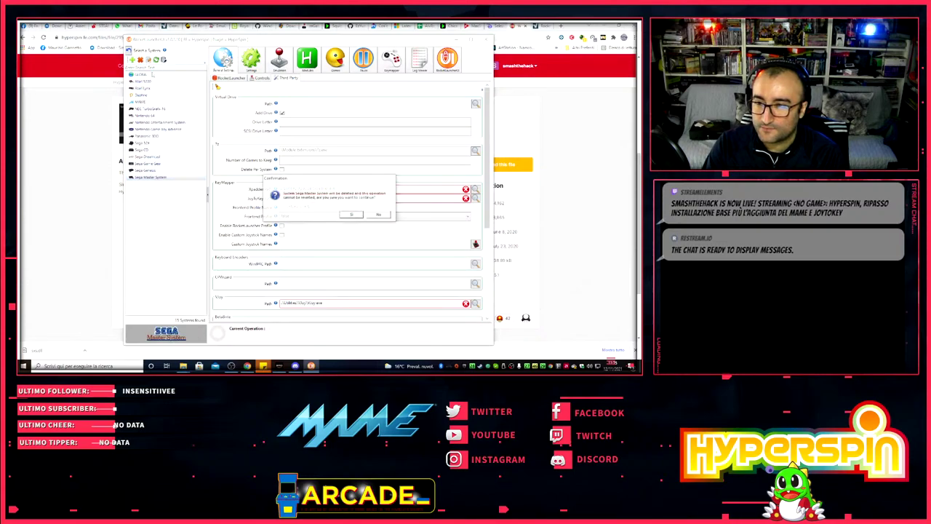
left_click(352, 219)
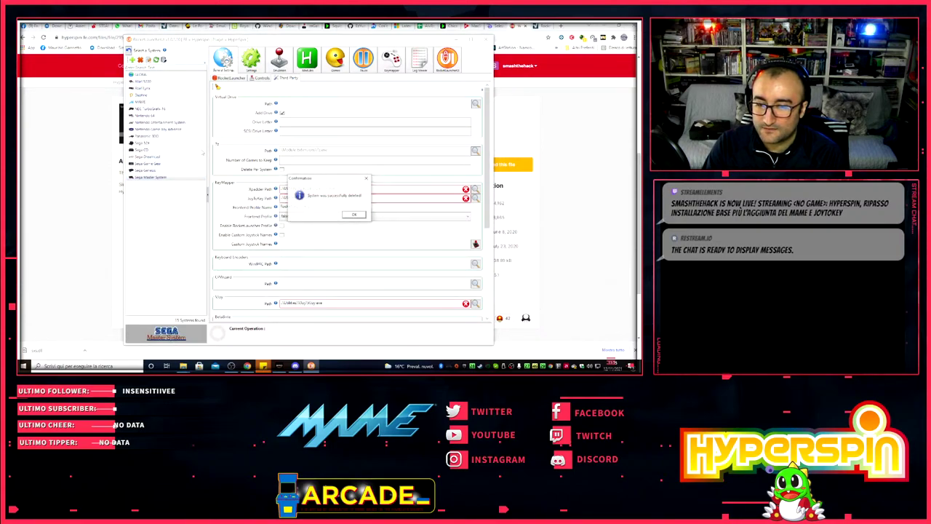
left_click(357, 214)
- Delete the Sega Genesis and Sega Game Gear systems together with their associated settings and artwork
left_click(149, 170)
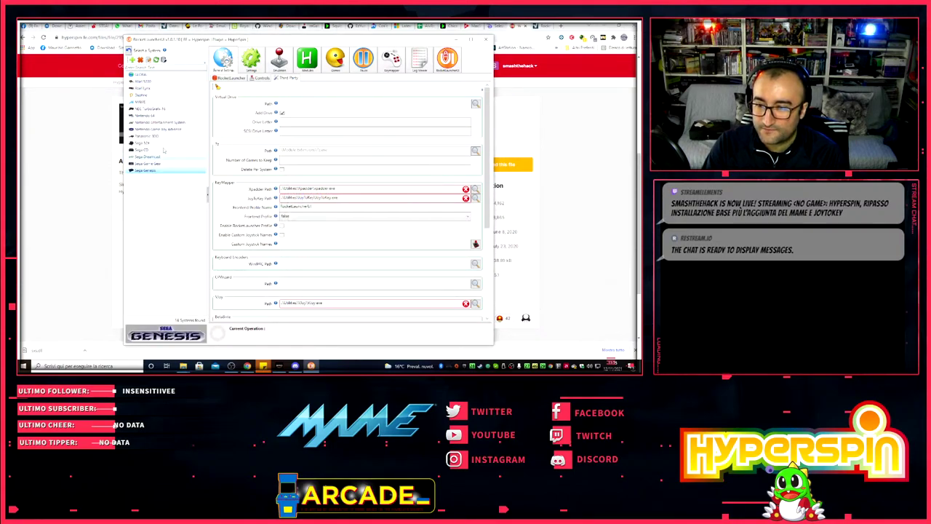
left_click(142, 60)
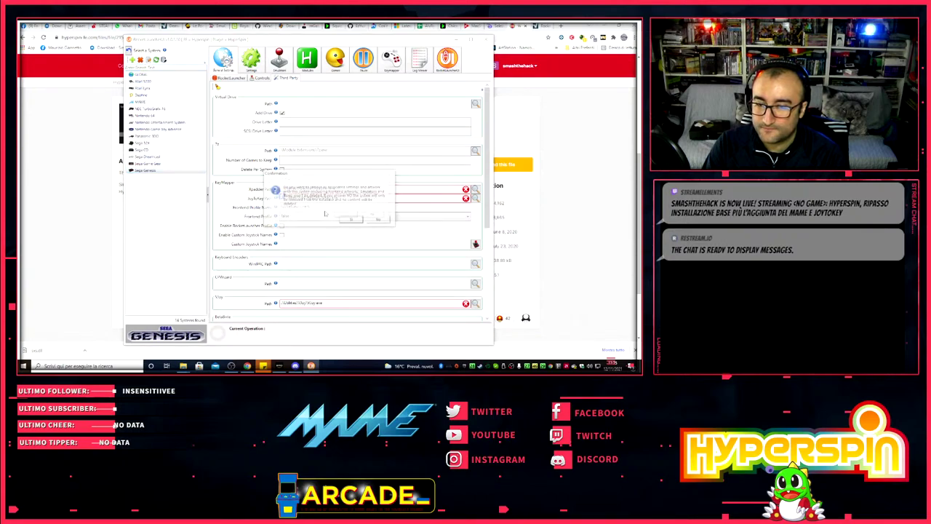
left_click(352, 220)
left_click(354, 215)
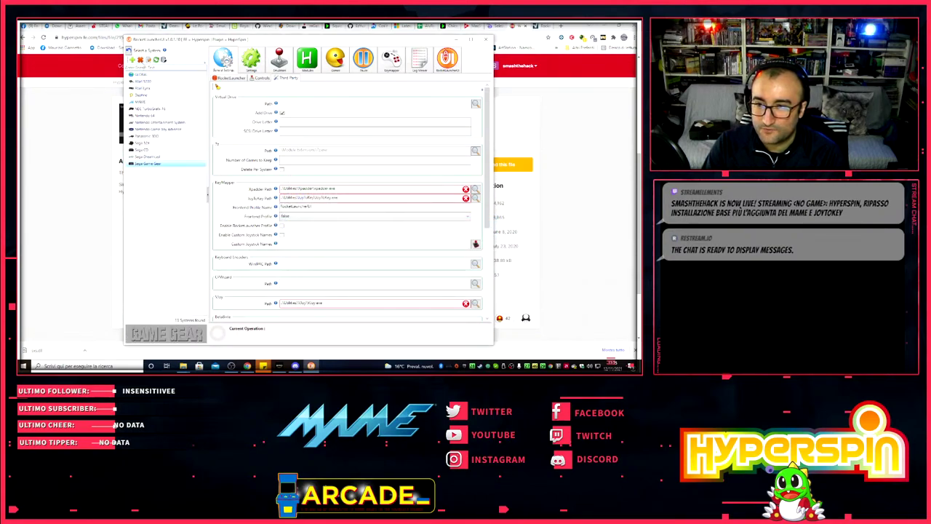
left_click(141, 61)
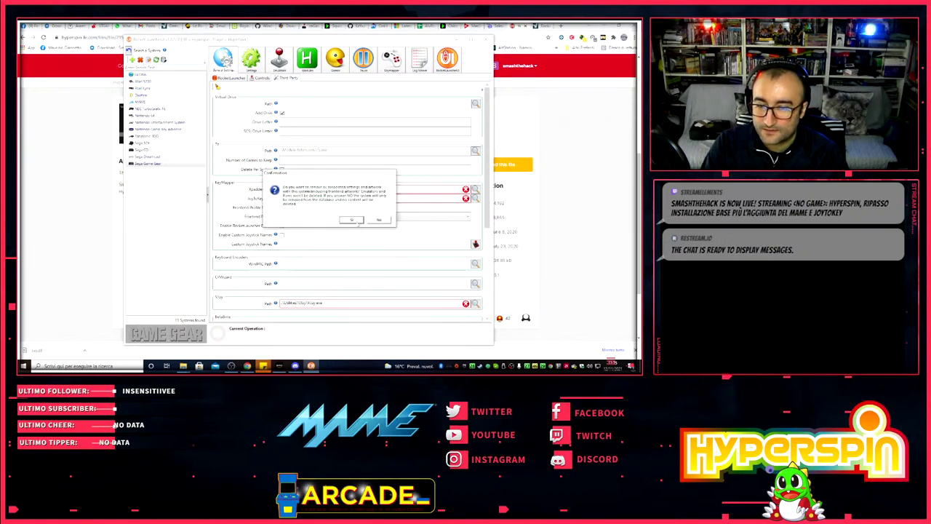
left_click(352, 220)
left_click(354, 215)
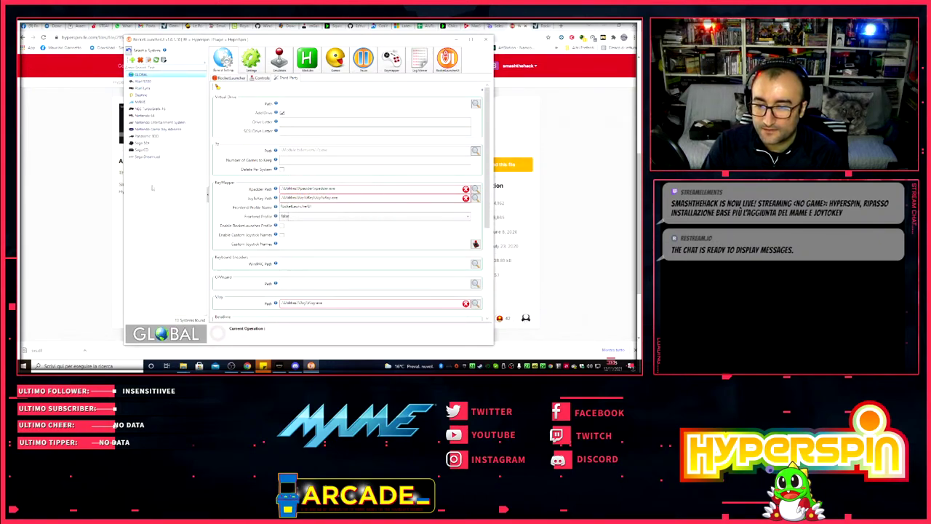
- Delete the Sega Dreamcast and Sega CD systems together with their associated settings and artwork
left_click(148, 157)
left_click(141, 60)
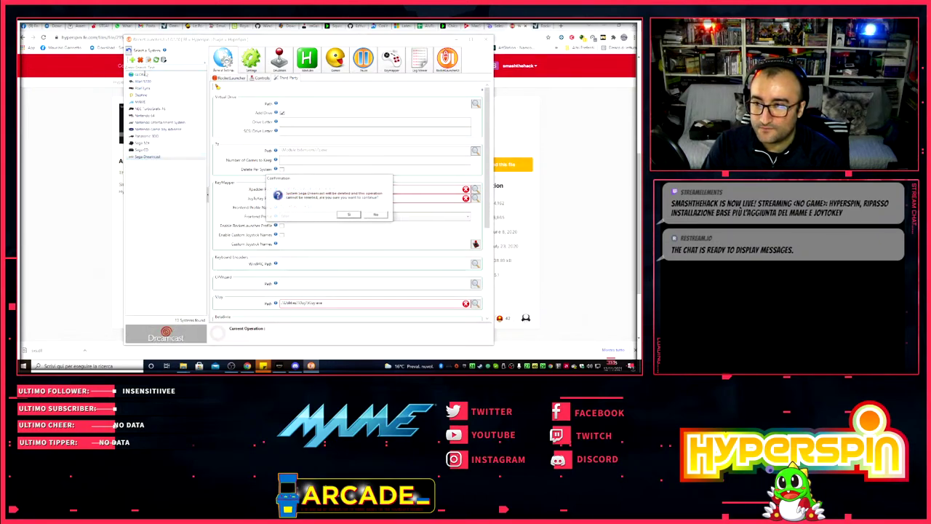
left_click(349, 215)
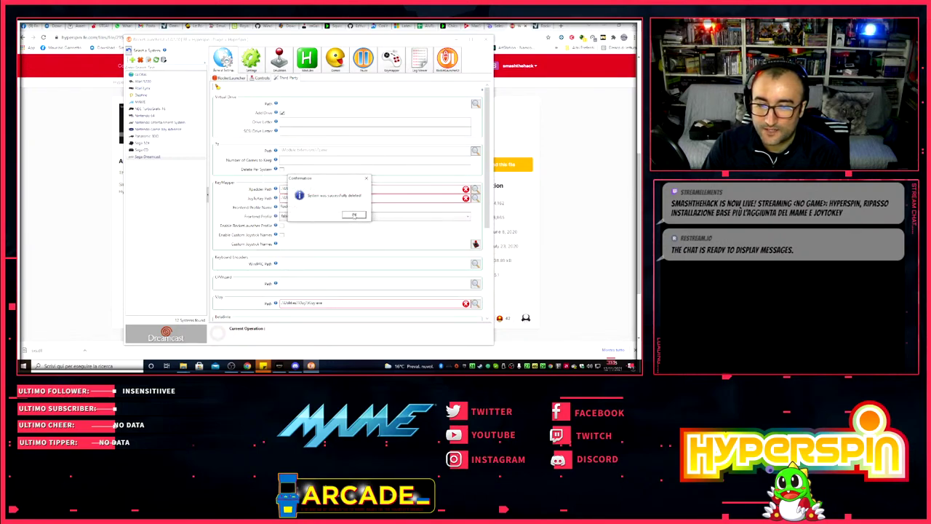
left_click(354, 215)
left_click(144, 150)
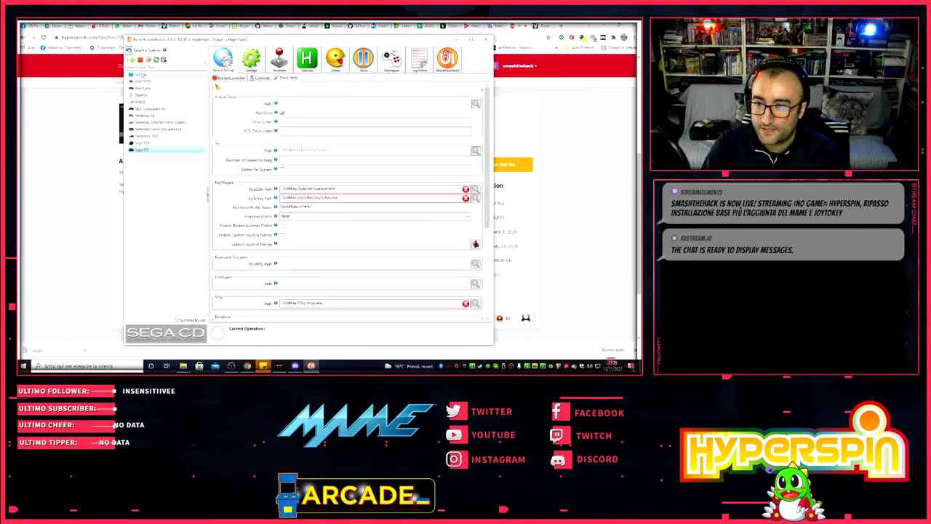
left_click(141, 61)
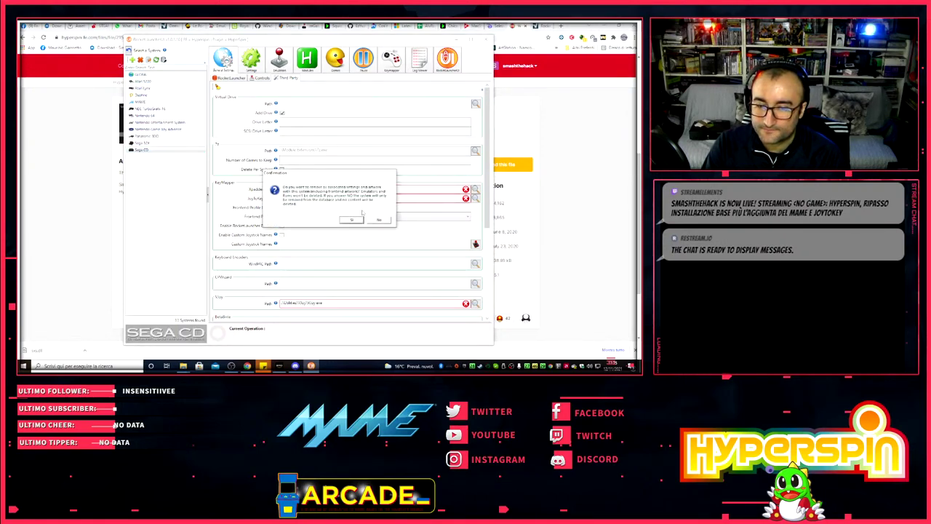
left_click(351, 214)
left_click(353, 213)
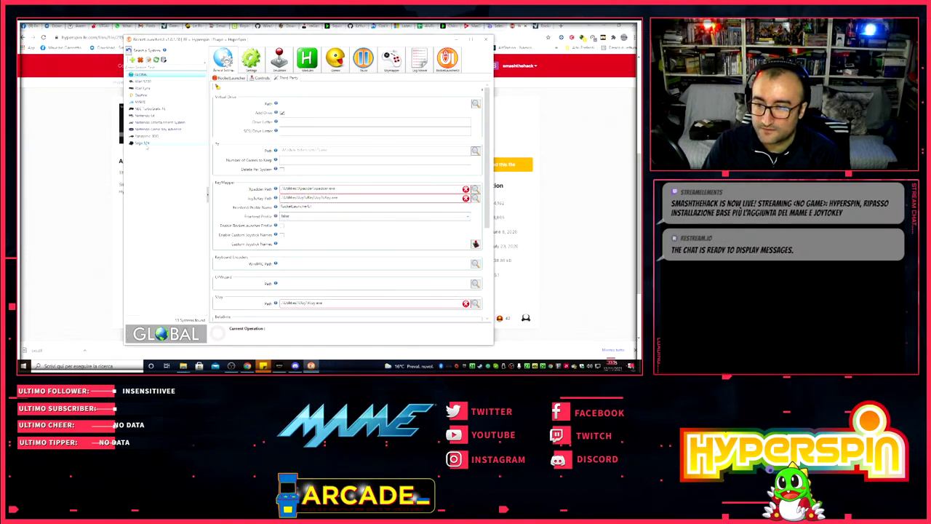
- Delete the Sega 32X and Panasonic 3DO systems together with their associated settings and artwork
left_click(146, 144)
left_click(141, 60)
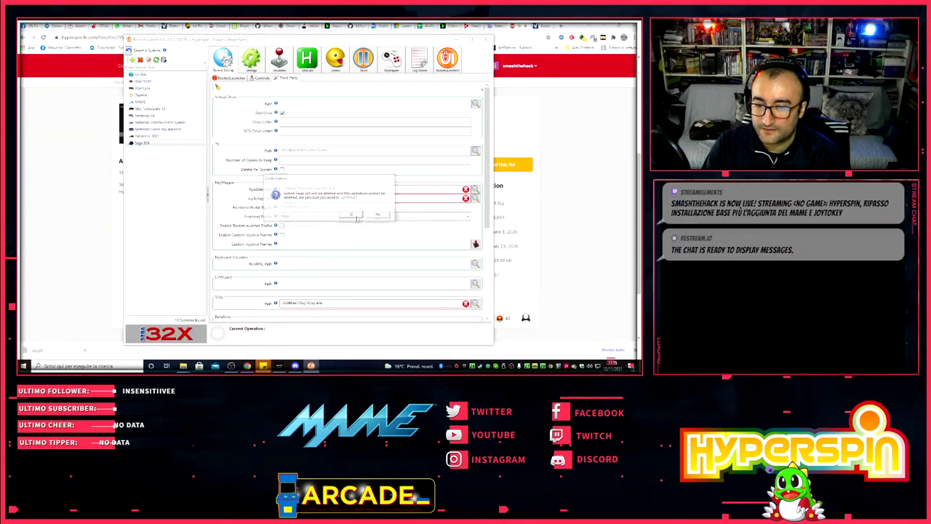
left_click(351, 215)
left_click(353, 213)
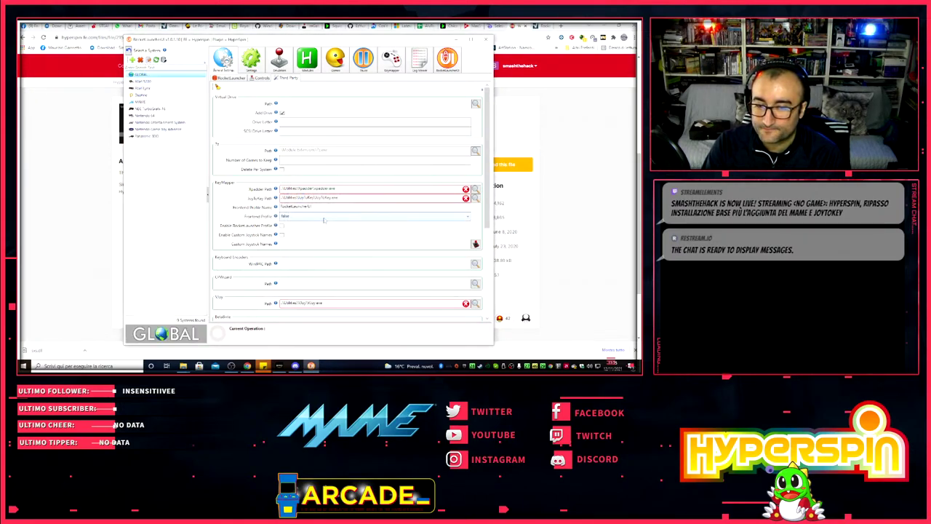
left_click(145, 136)
left_click(141, 61)
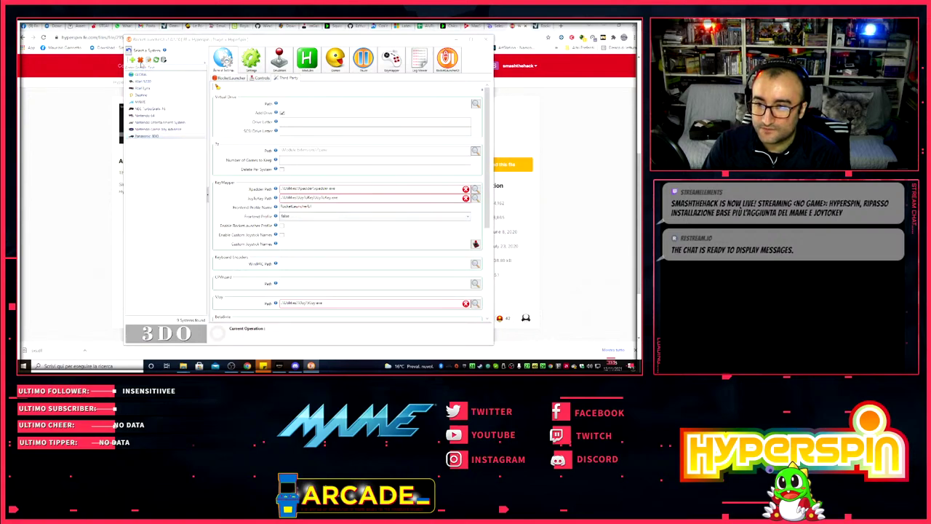
left_click(348, 214)
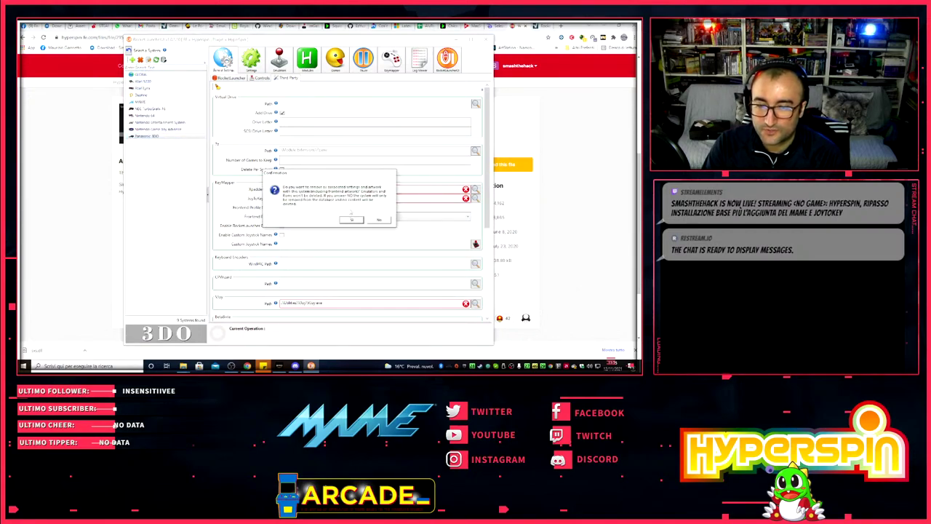
left_click(349, 216)
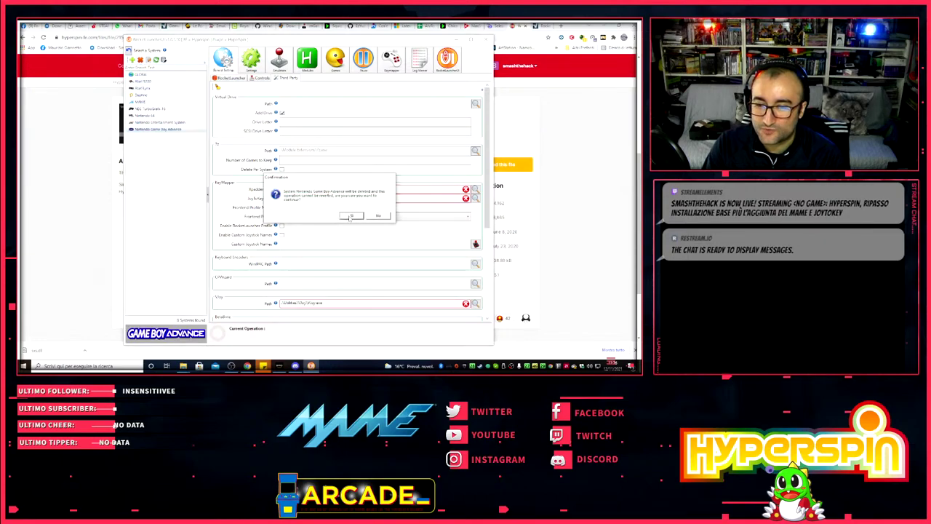
- Delete the Nintendo Game Boy Advance and Nintendo Entertainment System entries together with their associated settings and artwork
left_click(357, 213)
left_click(344, 214)
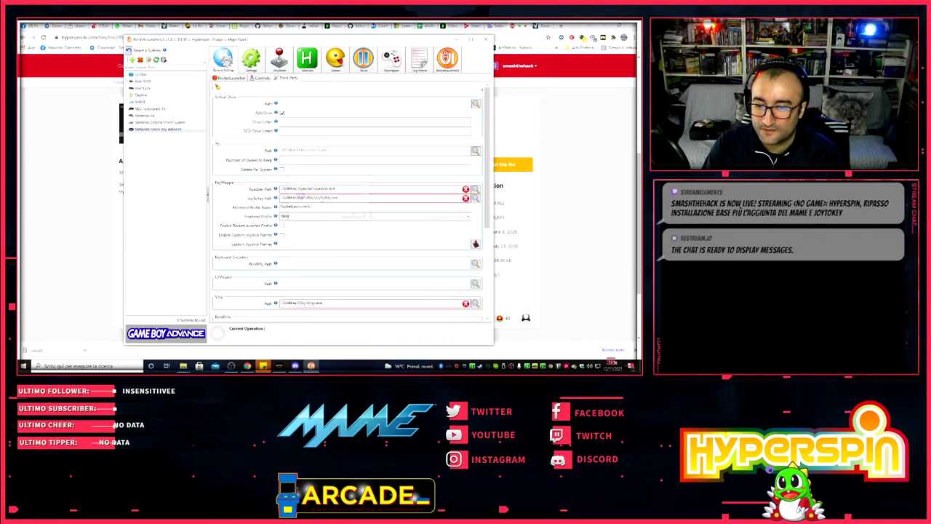
left_click(153, 123)
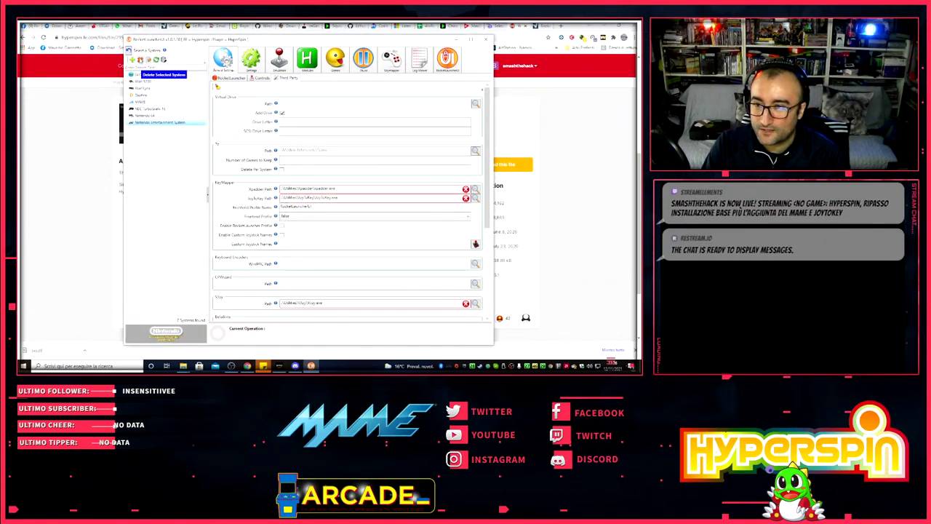
left_click(140, 59)
left_click(354, 216)
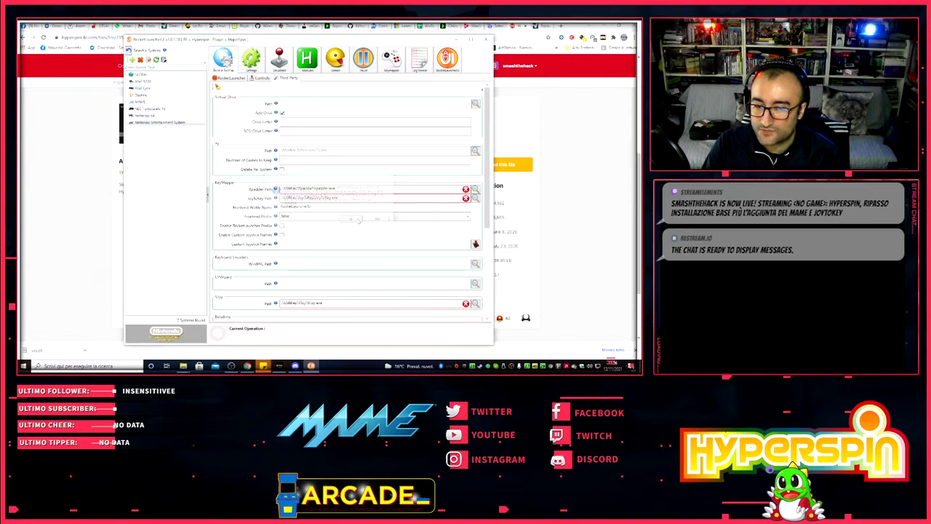
left_click(351, 216)
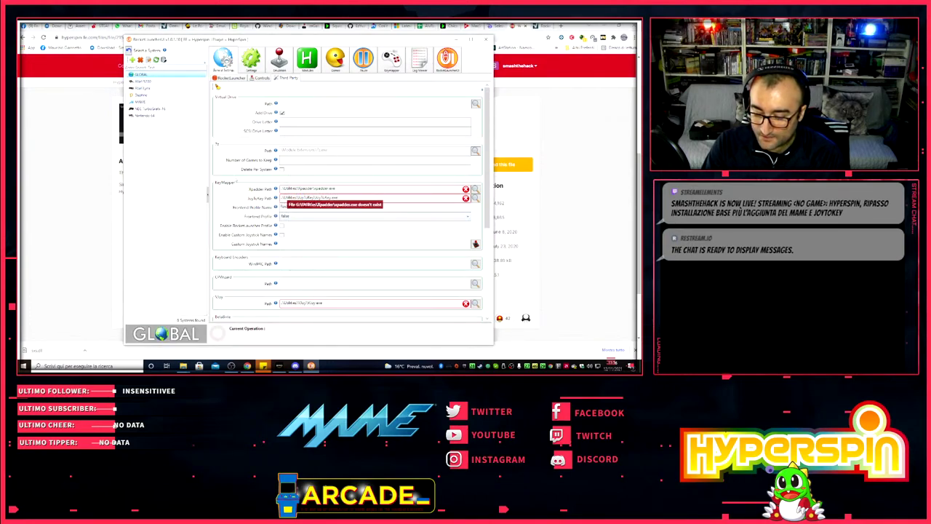
- Delete the Nintendo 64 system from the systems list together with its associated settings and artwork
left_click(143, 116)
left_click(140, 59)
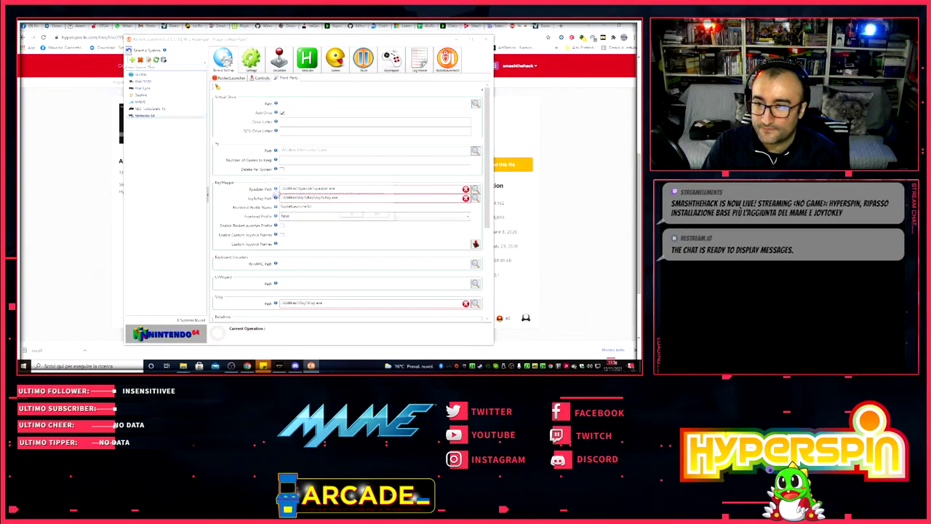
left_click(352, 217)
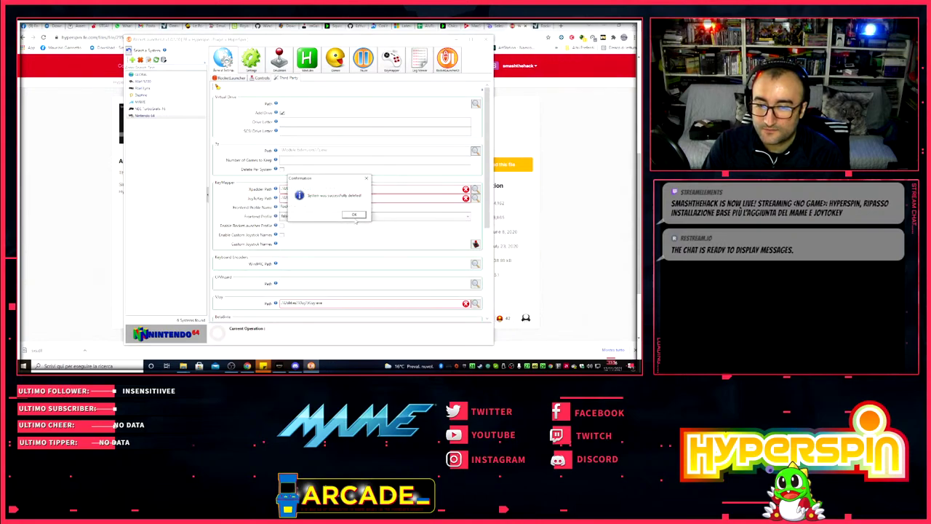
left_click(354, 217)
- Delete the NEC TurboGrafx-16 system from the systems list together with its associated settings and artwork
left_click(146, 109)
left_click(141, 59)
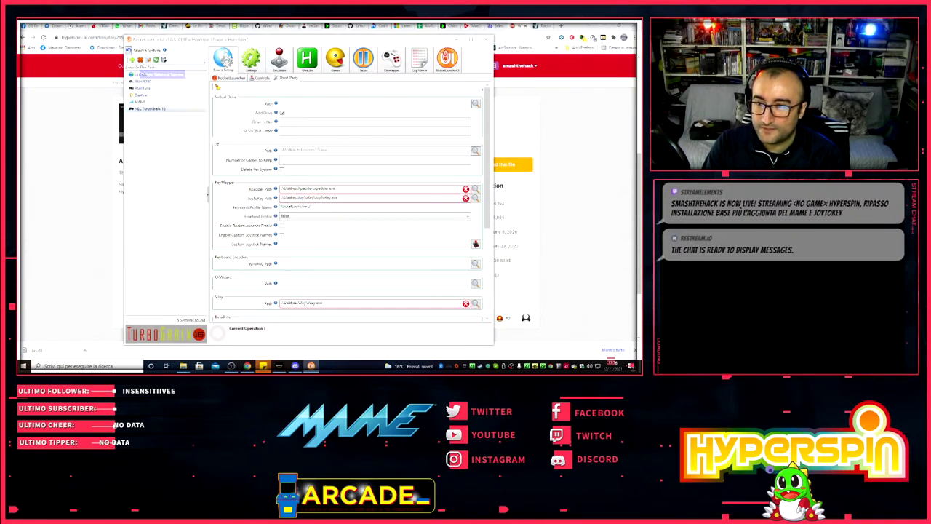
left_click(353, 216)
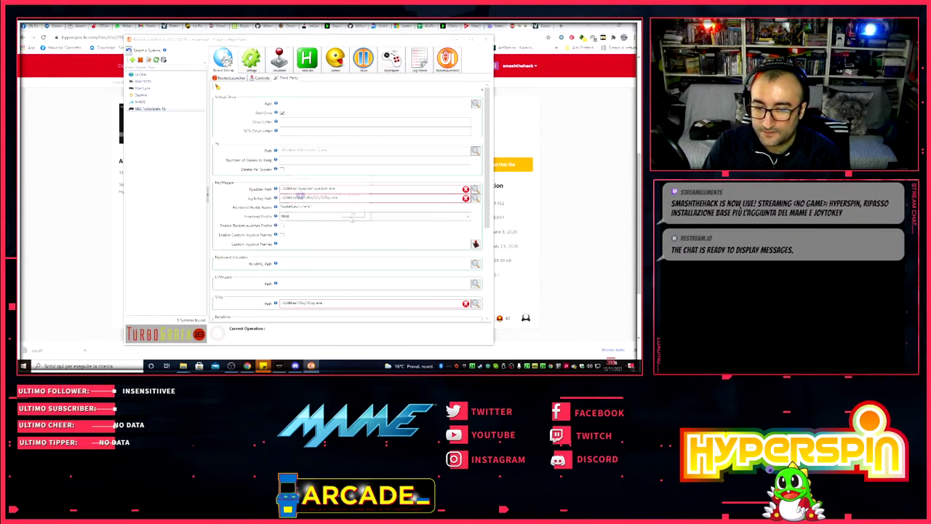
left_click(353, 217)
- Delete the MAME system from the systems list together with its associated settings and artwork
left_click(140, 102)
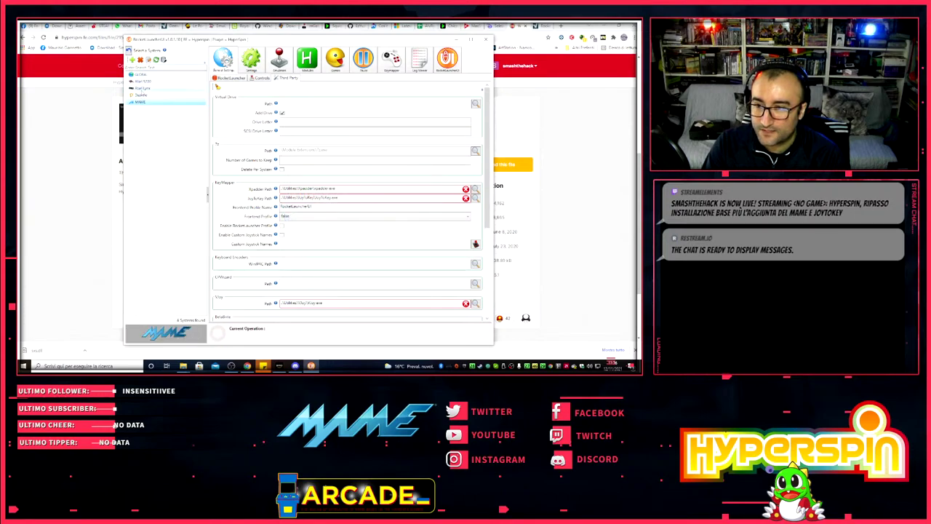
left_click(139, 75)
left_click(140, 102)
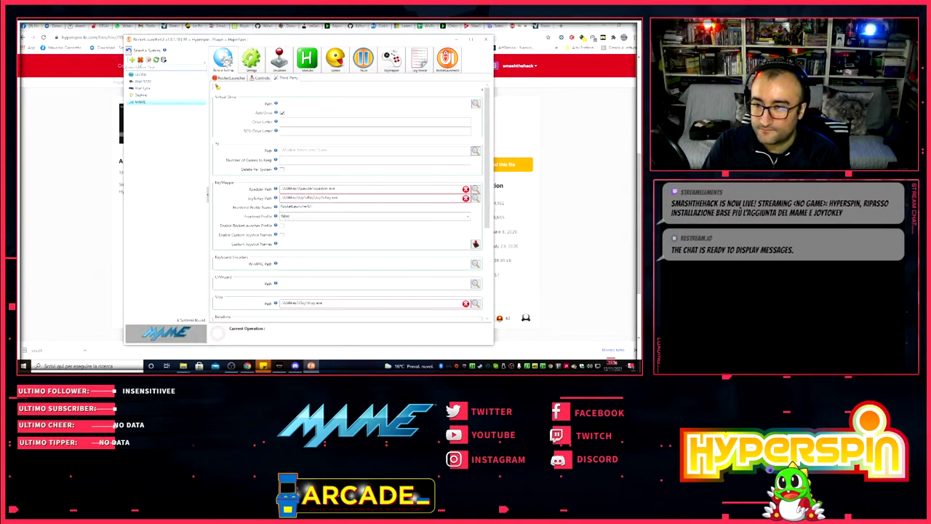
left_click(140, 58)
left_click(364, 220)
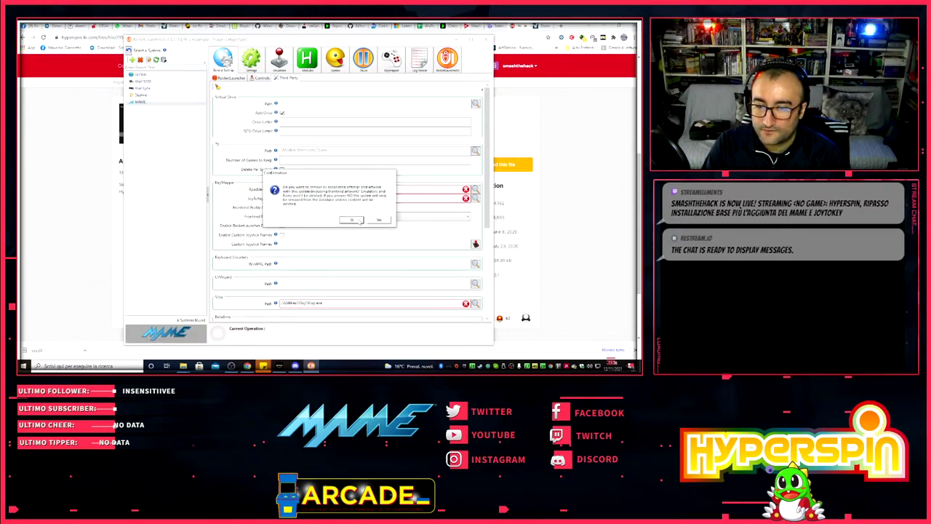
left_click(353, 219)
left_click(355, 215)
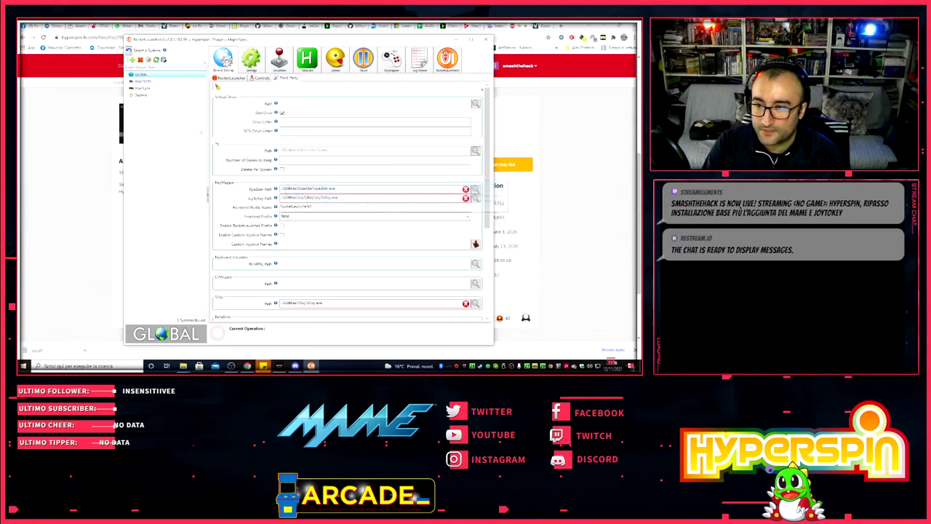
- Delete the Daphne and Atari Lynx systems together with their associated settings and artwork
left_click(140, 59)
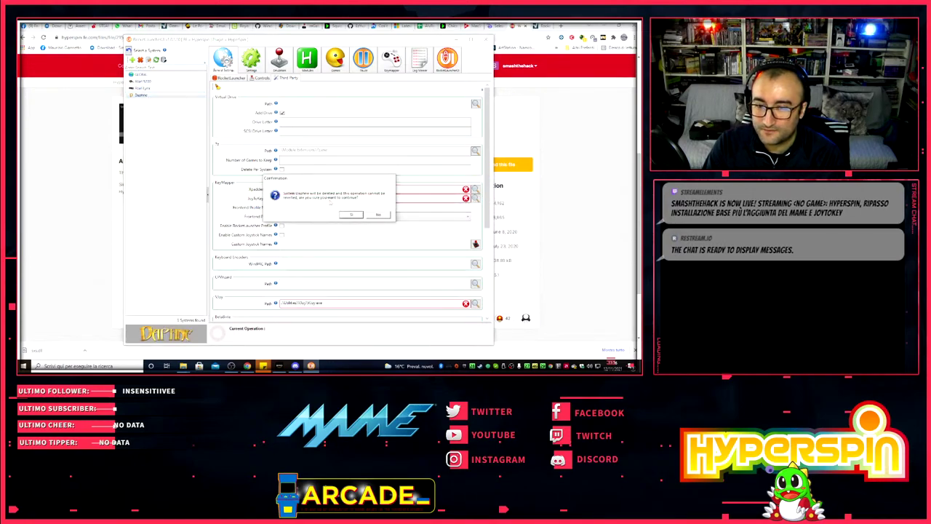
left_click(352, 215)
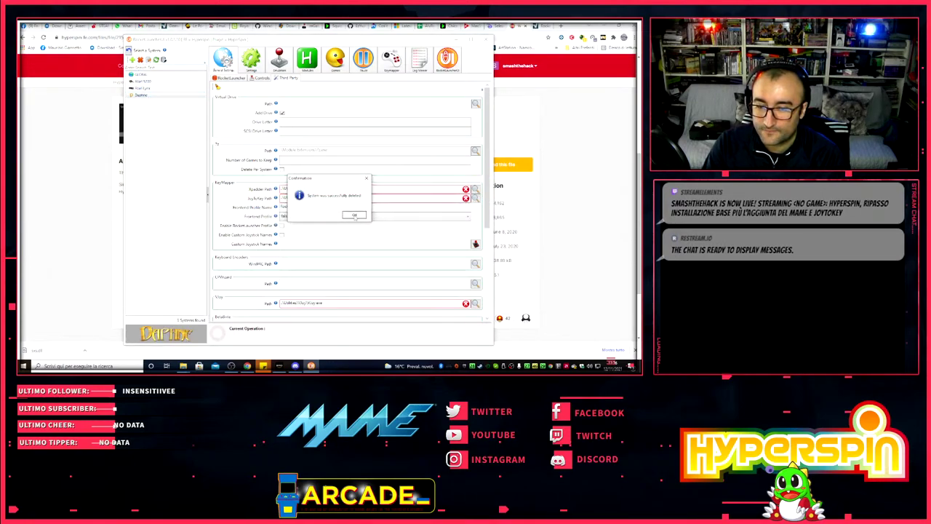
left_click(354, 214)
left_click(143, 88)
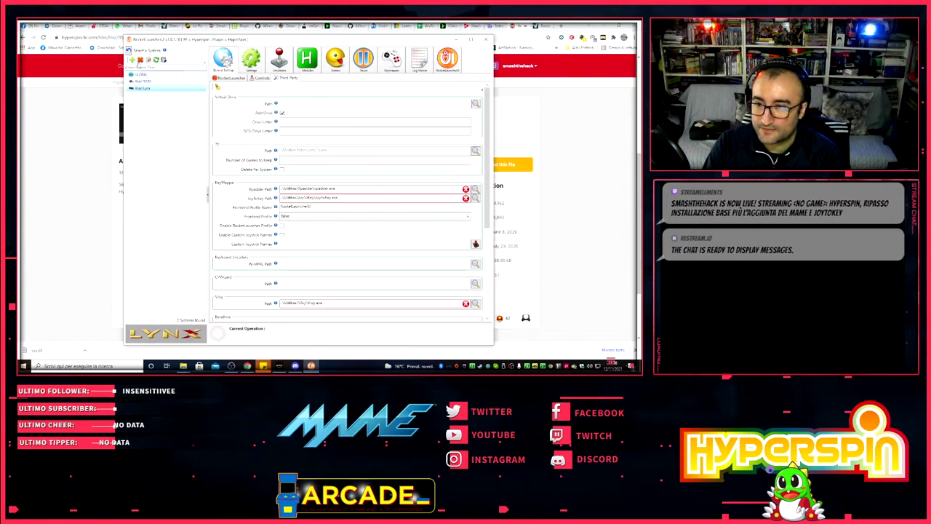
left_click(140, 59)
left_click(352, 215)
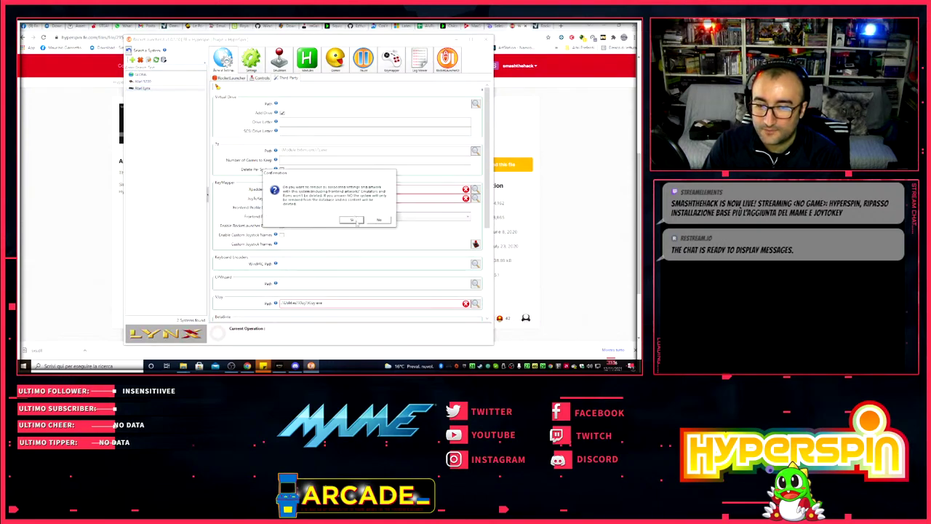
left_click(354, 216)
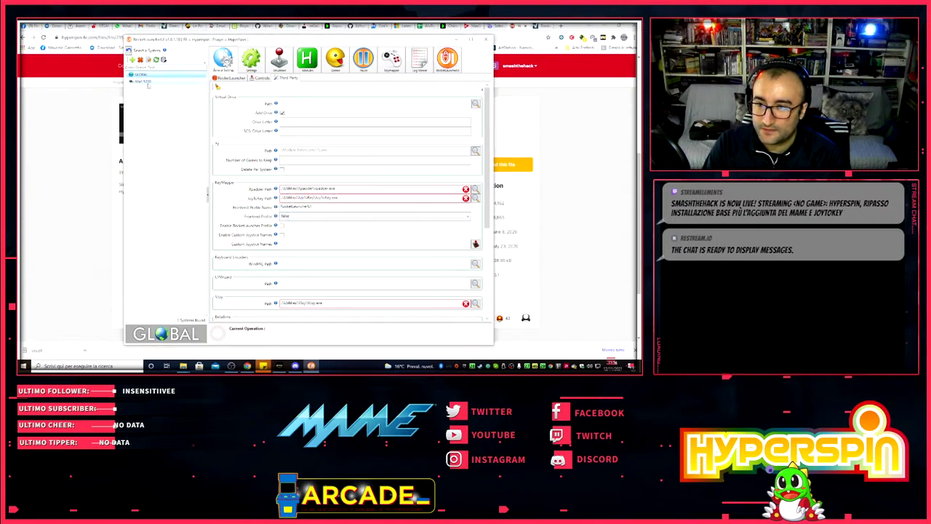
- Delete the Atari 5200 system from the systems list together with its associated settings and artwork
left_click(144, 80)
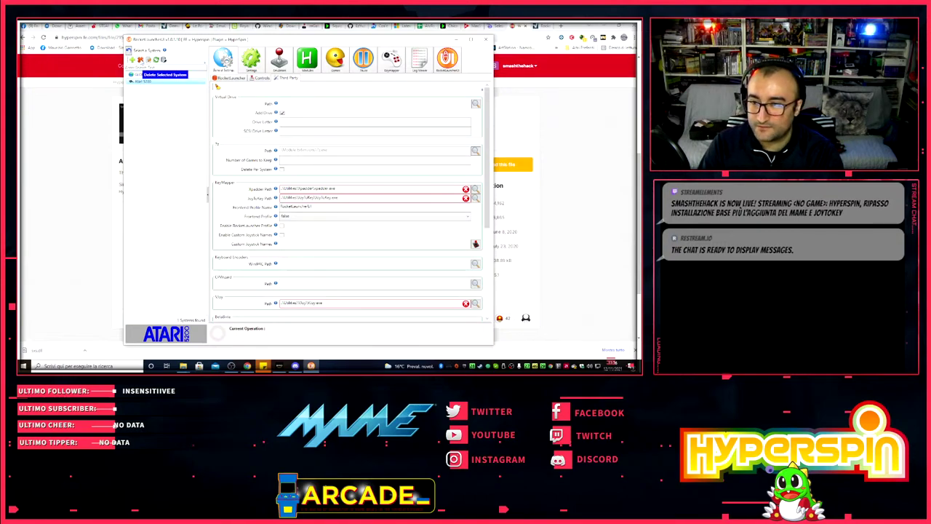
left_click(143, 61)
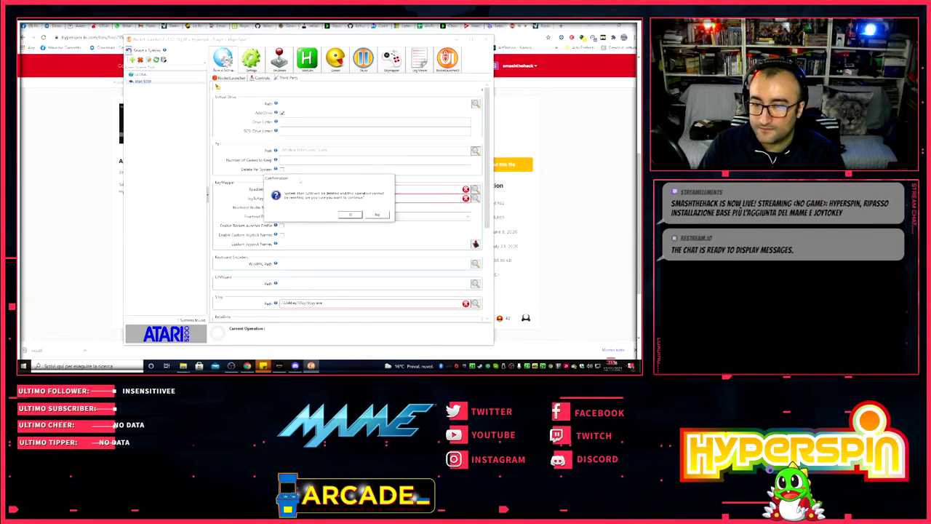
left_click(350, 214)
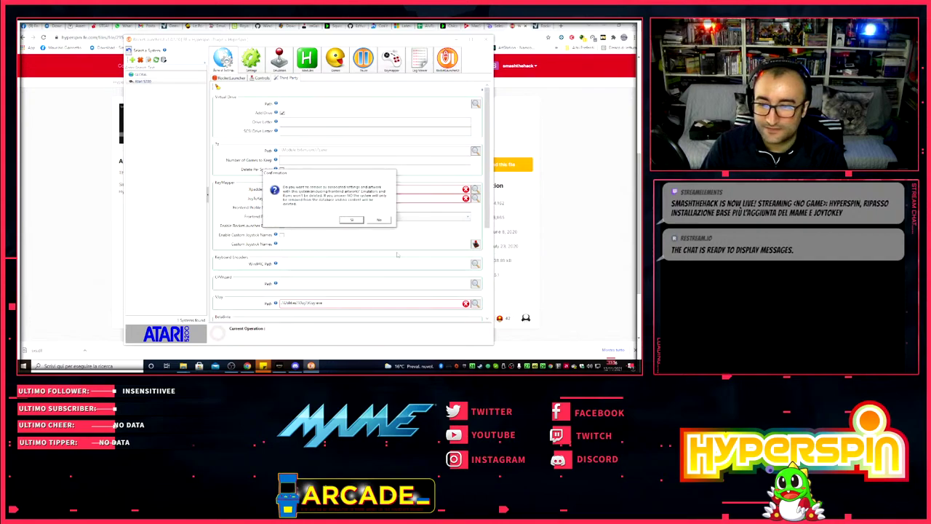
left_click(351, 219)
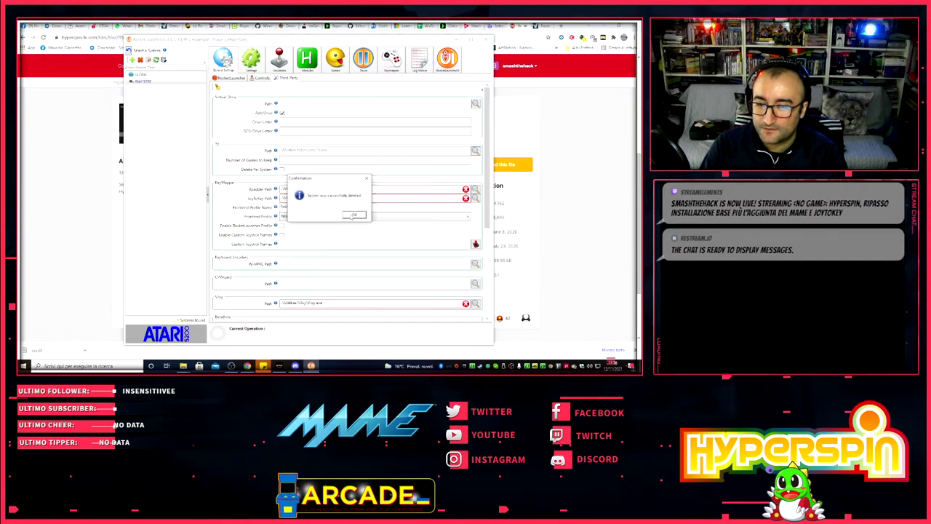
left_click(354, 216)
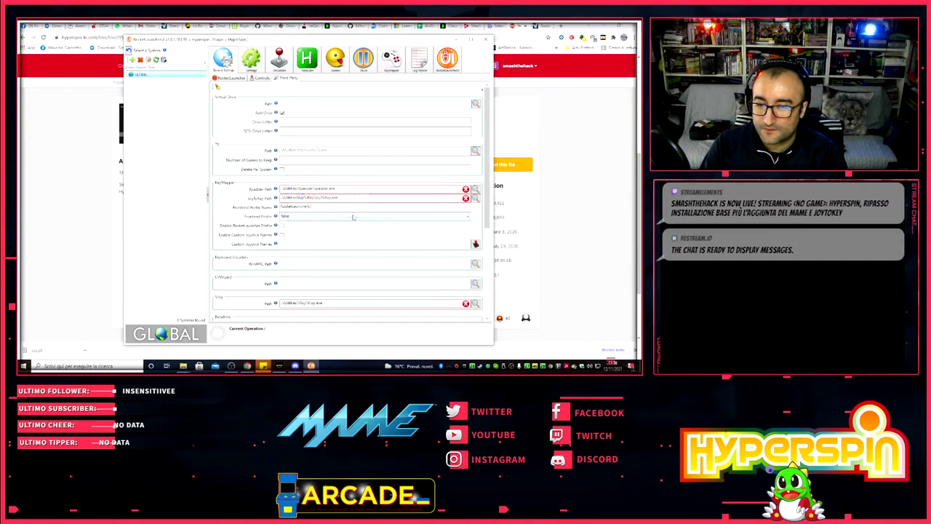
- Try to delete the GLOBAL entry from the systems list, including its associated settings
left_click(140, 61)
left_click(352, 216)
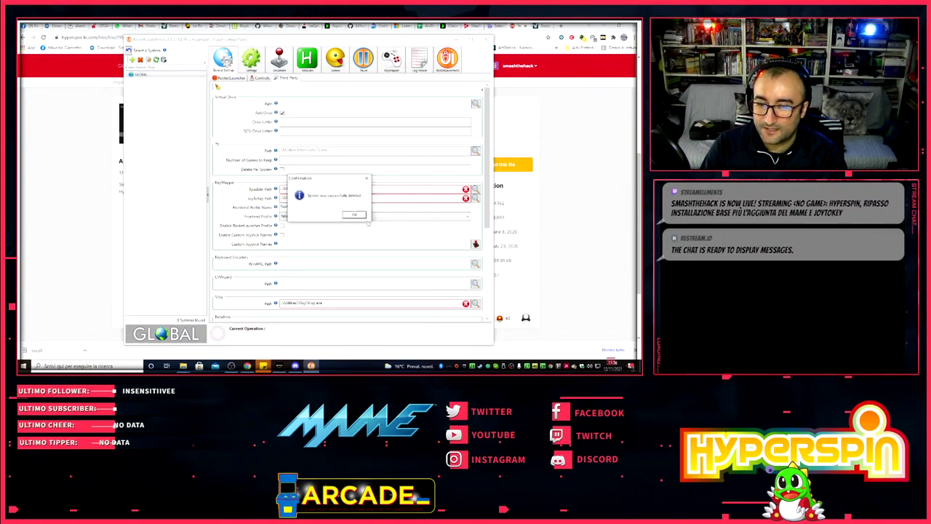
left_click(357, 219)
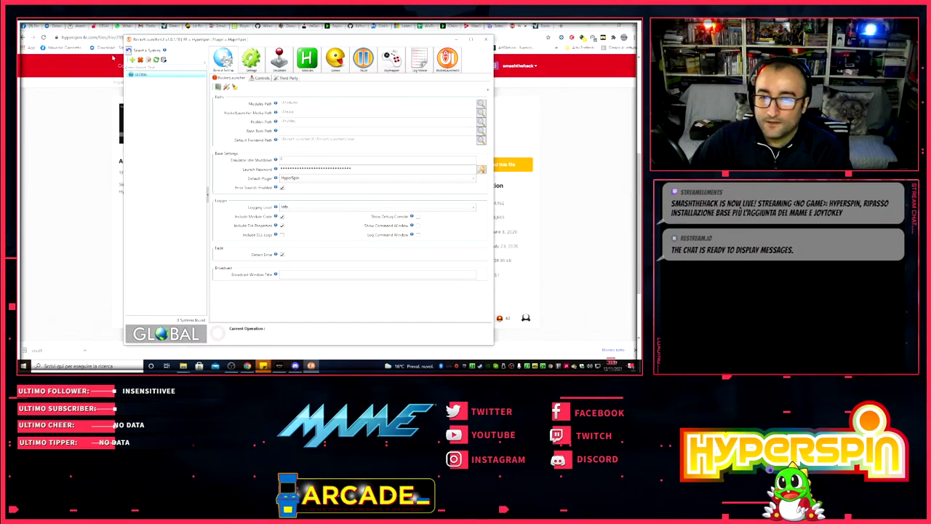
left_click(165, 76)
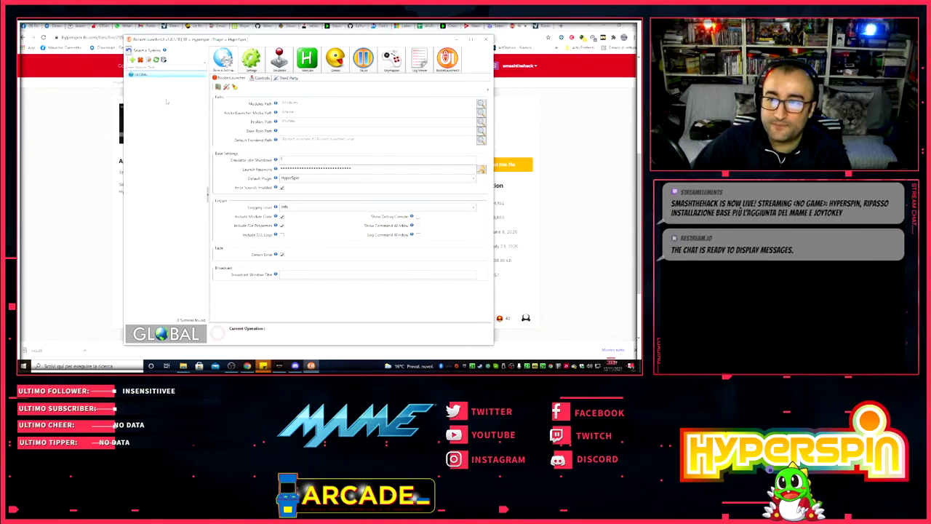
- Switch to Chrome, search Google for "arcde 64" in a new tab, and open the Arcade64 website
left_click(543, 183)
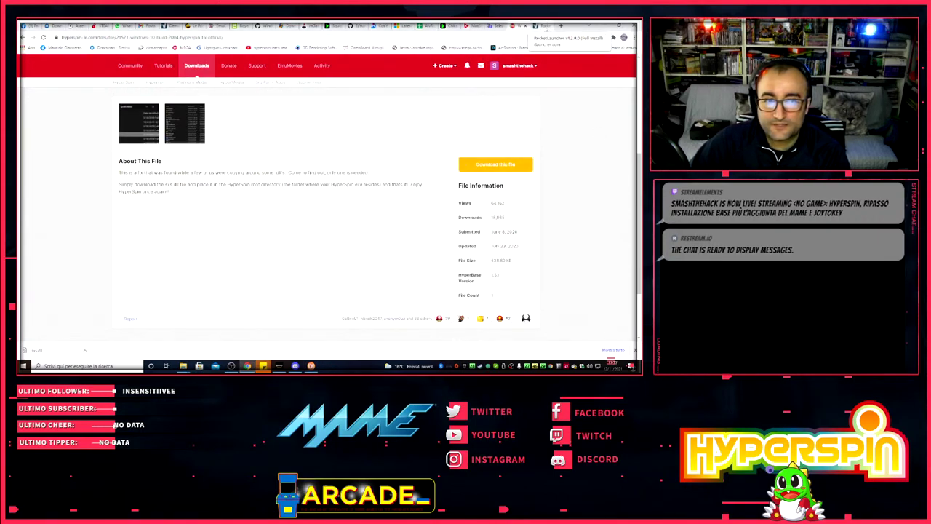
left_click(560, 26)
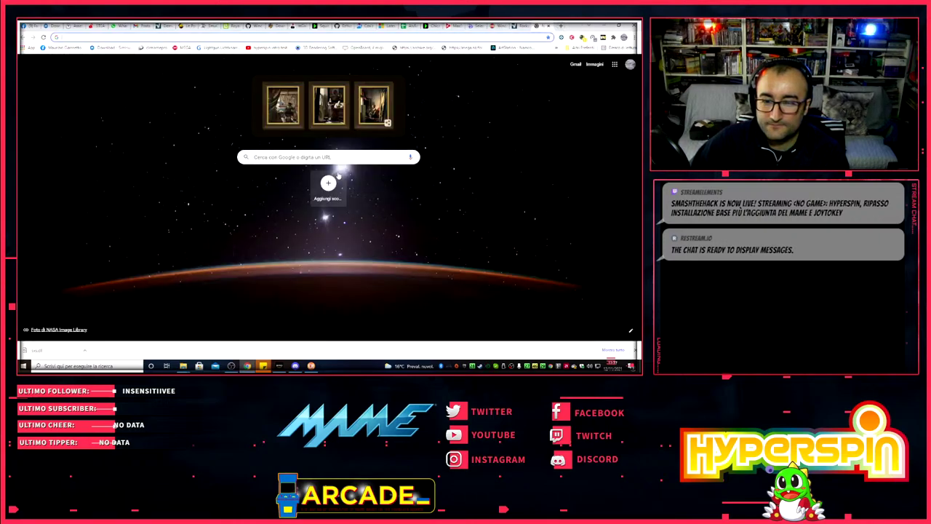
left_click(336, 158)
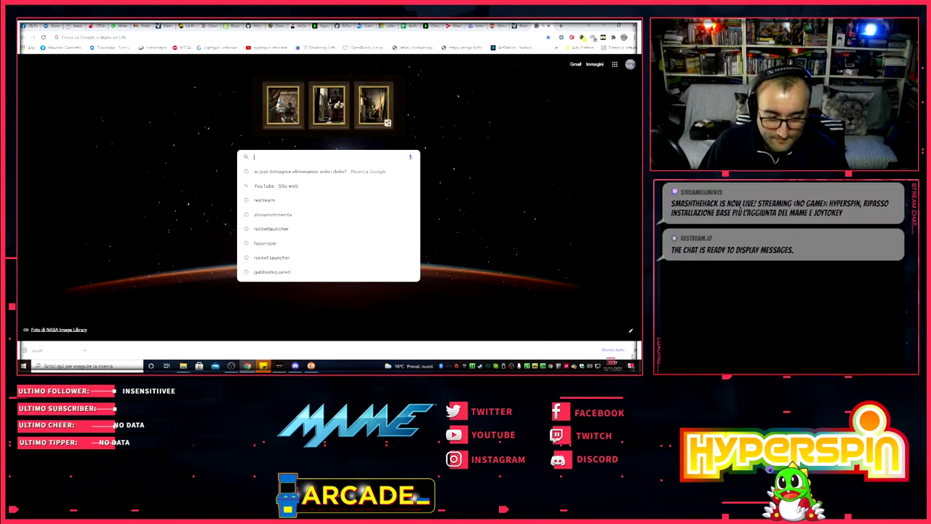
left_click(631, 349)
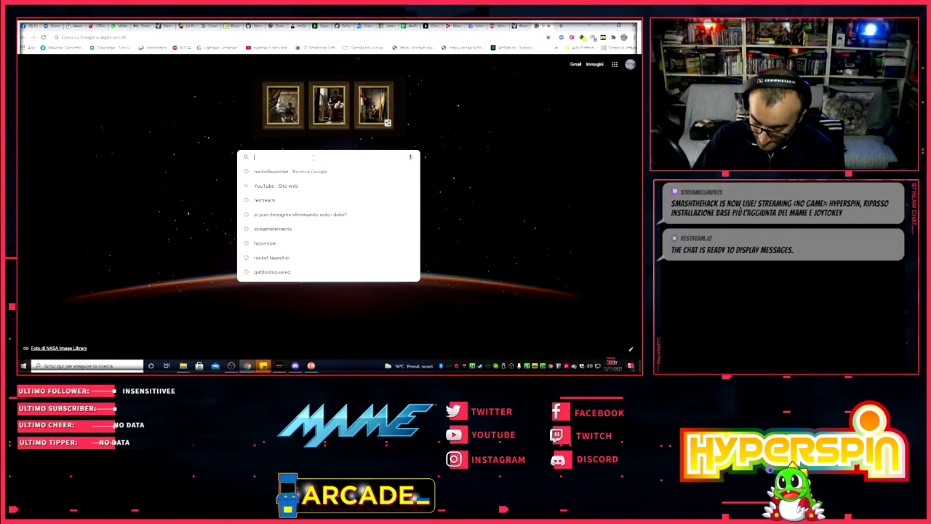
type("arcde")
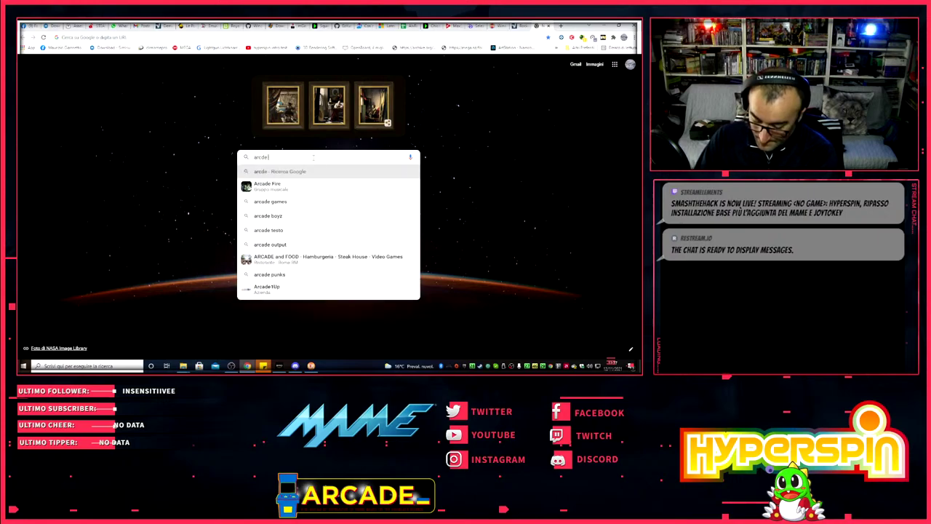
type(" 64")
key("Return")
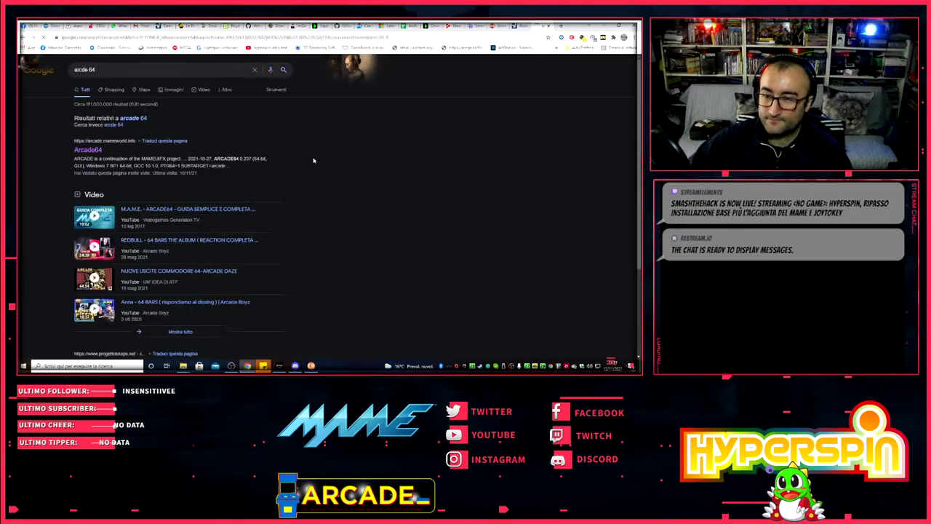
left_click(83, 149)
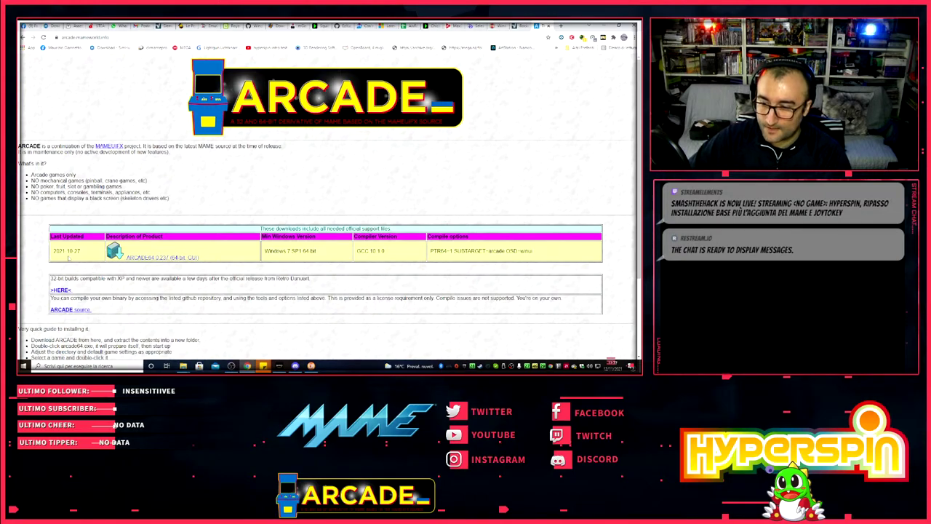
- Check the release date of ARCADE64 0.237 (64-bit, GUI) and start downloading that build
left_click_drag(85, 251, 52, 251)
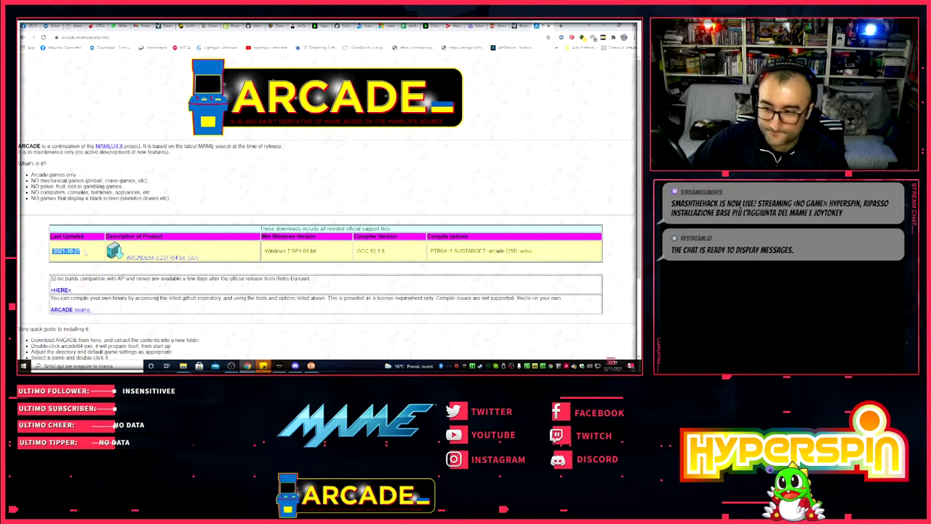
left_click(224, 208)
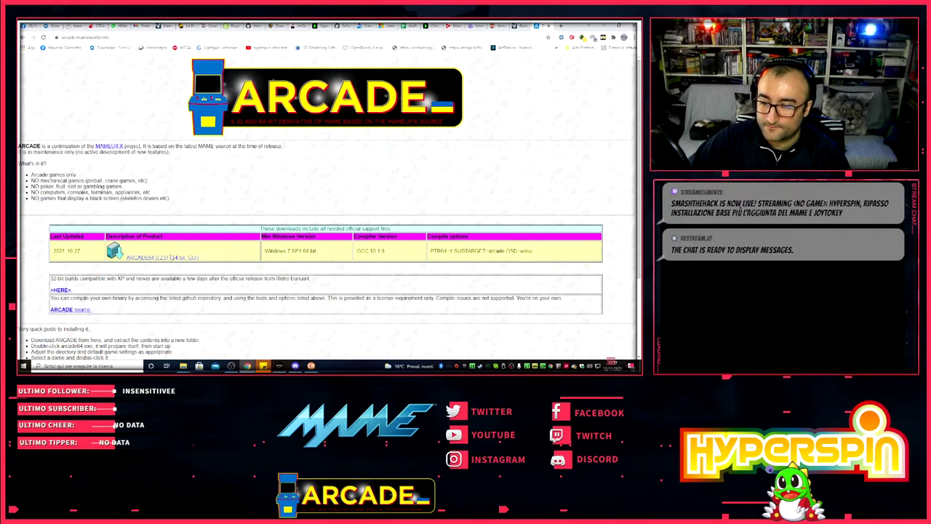
left_click(174, 259)
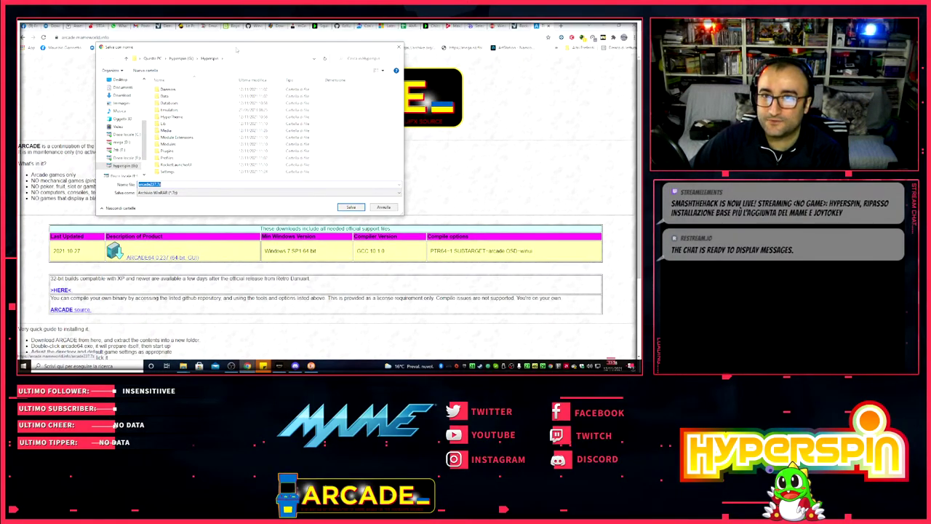
- Browse to the Emulators folder inside Hyperspin on G: as the save location and create a folder named "mame" there
left_click_drag(237, 49, 274, 54)
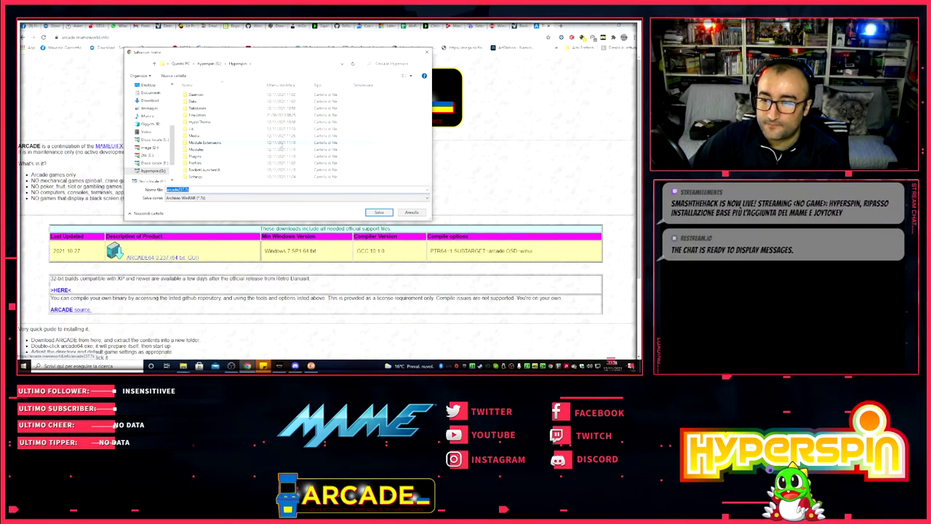
double_click(239, 115)
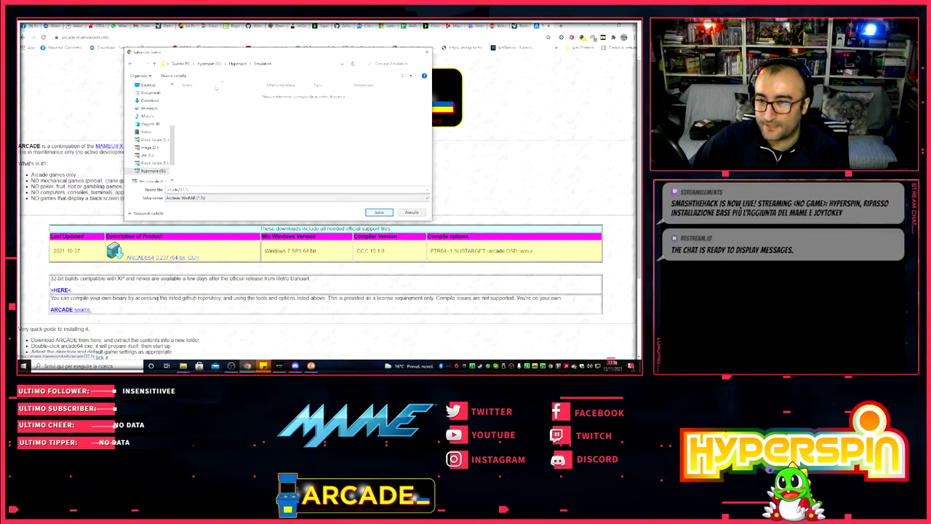
right_click(212, 140)
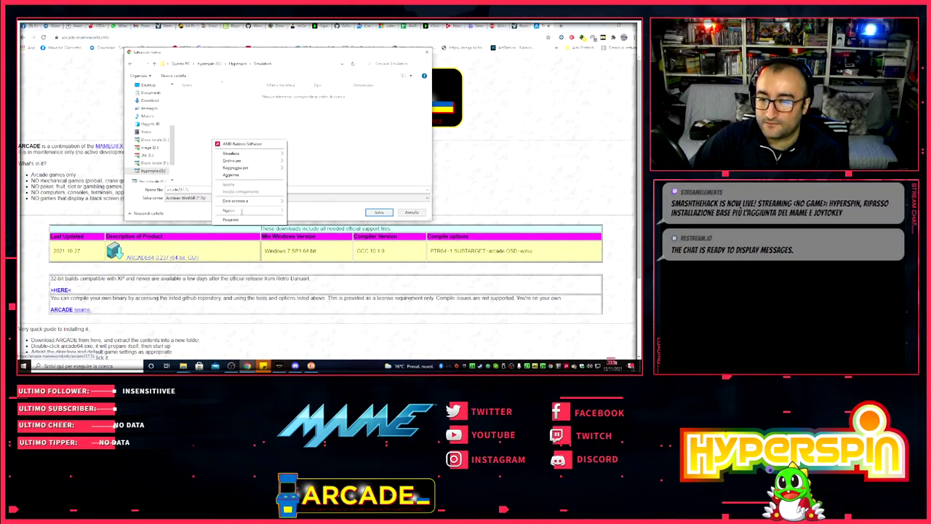
mouse_move(261, 210)
left_click(303, 211)
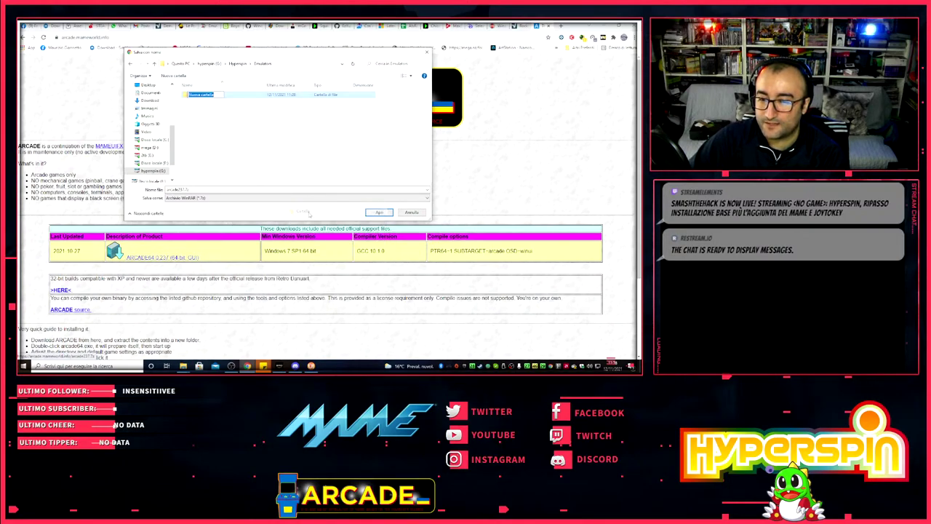
type("mame")
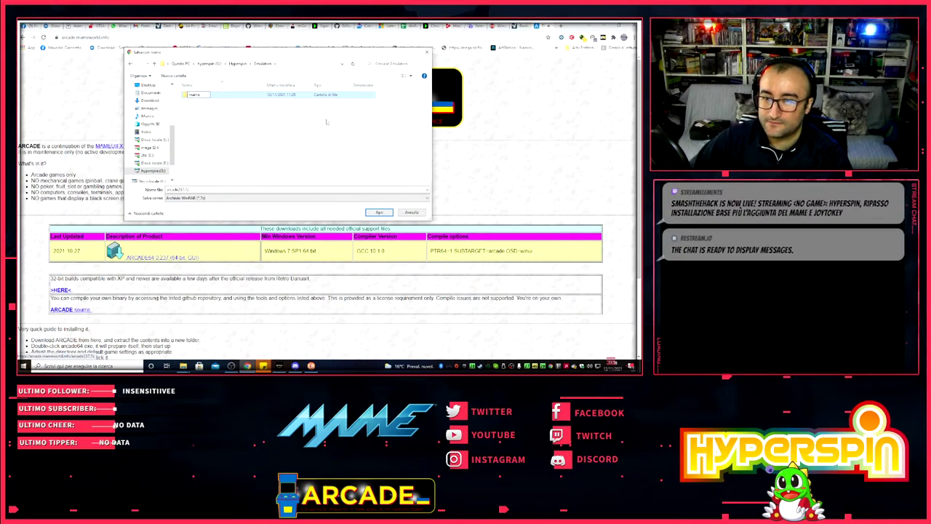
key("Return")
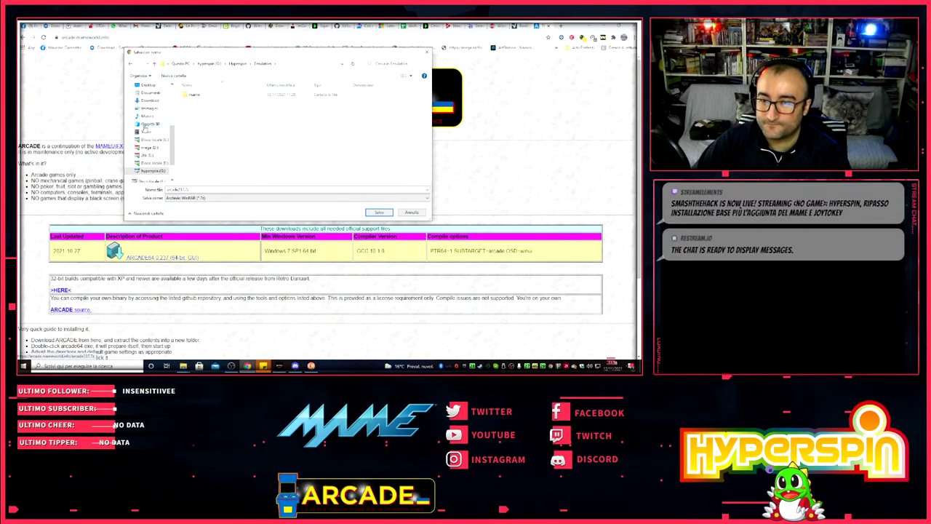
- Save the ARCADE64 archive into the new mame folder and minimize the browser window
key("Return")
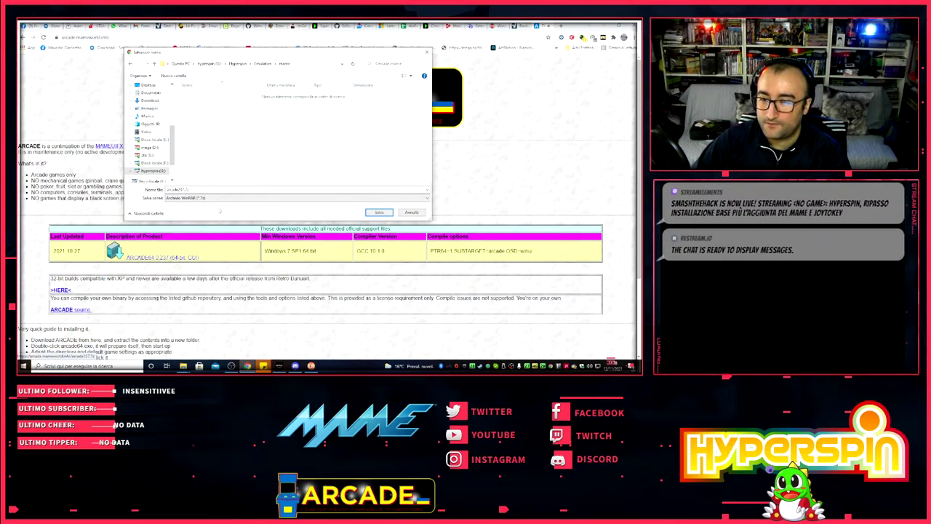
left_click(379, 212)
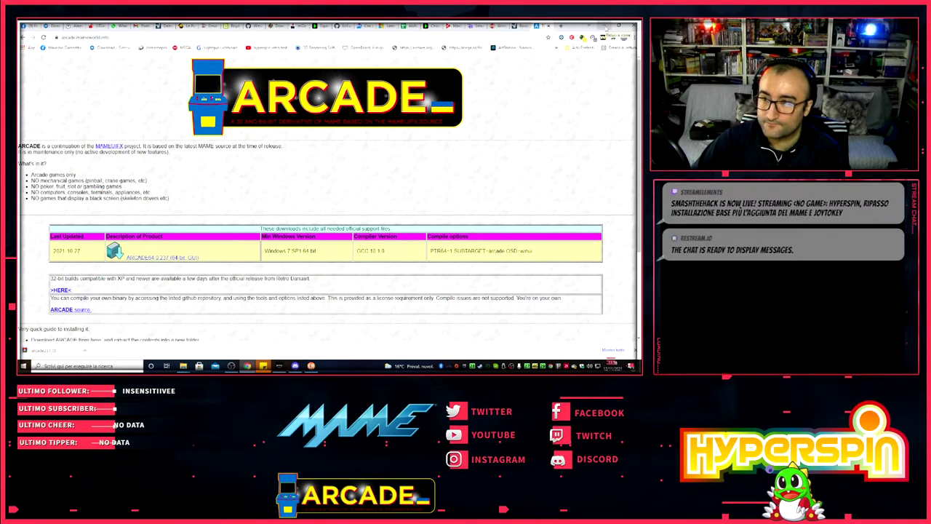
left_click(607, 27)
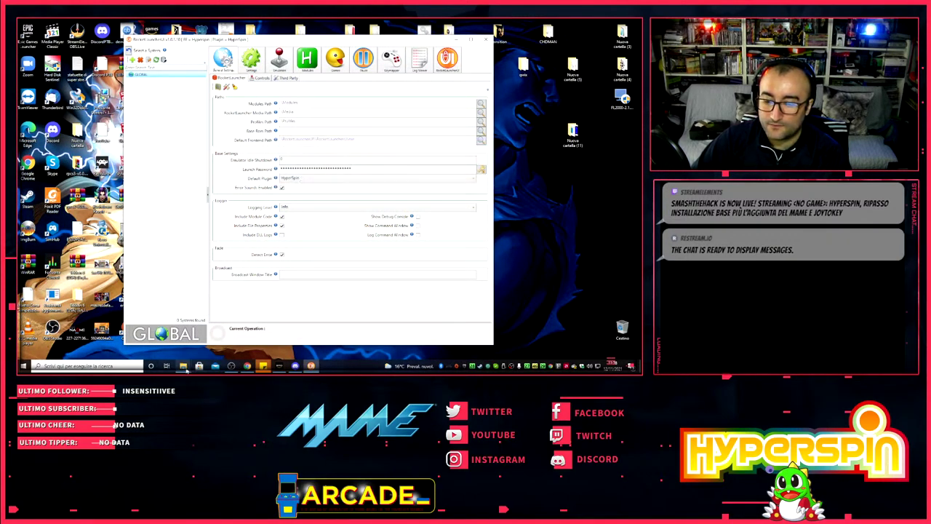
- Open the Emulators\mame folder in File Explorer and extract arcade237.7z into its own arcade237 folder
mouse_move(183, 366)
left_click(148, 337)
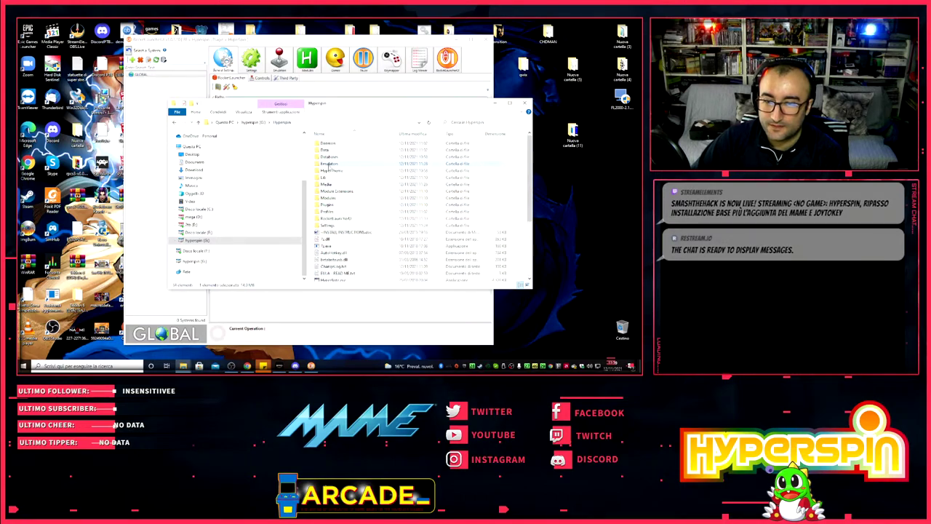
double_click(329, 163)
double_click(327, 145)
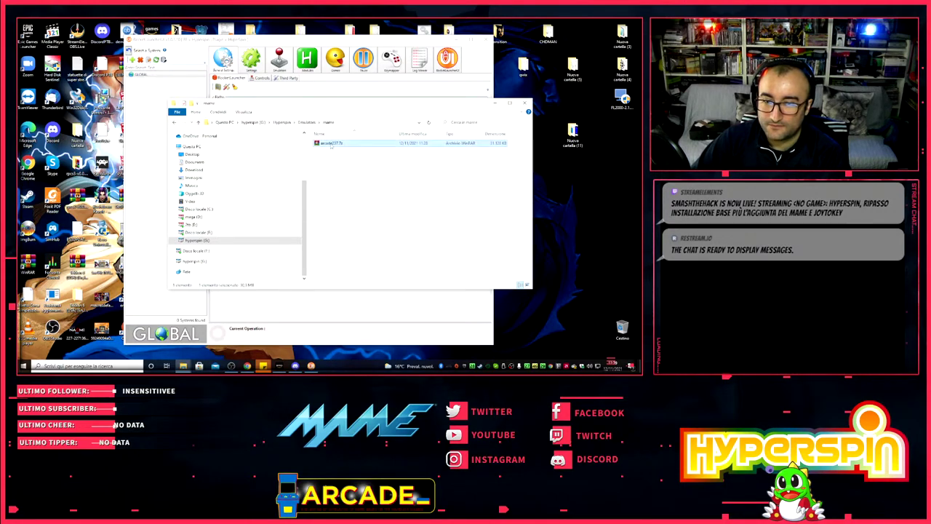
right_click(331, 144)
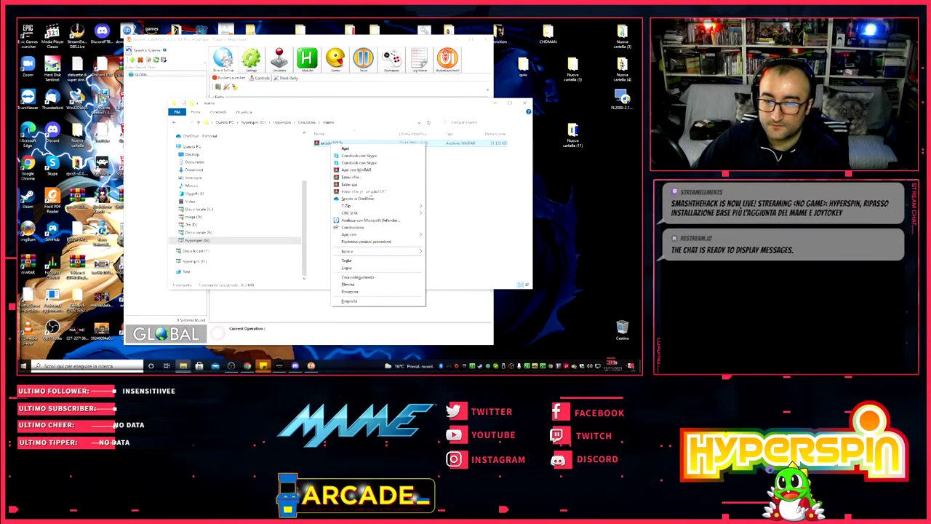
left_click(371, 192)
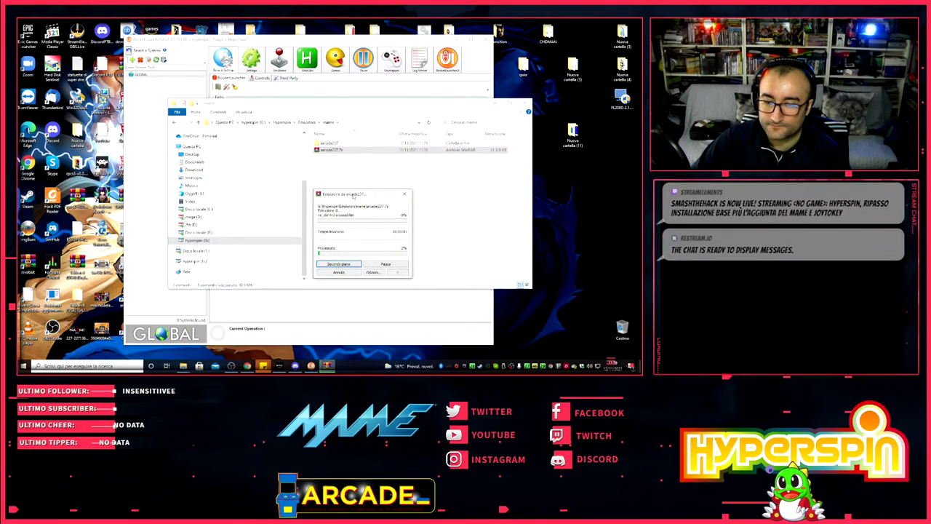
- Look inside the extracted arcade237 folder and check the archive extraction's progress
double_click(329, 144)
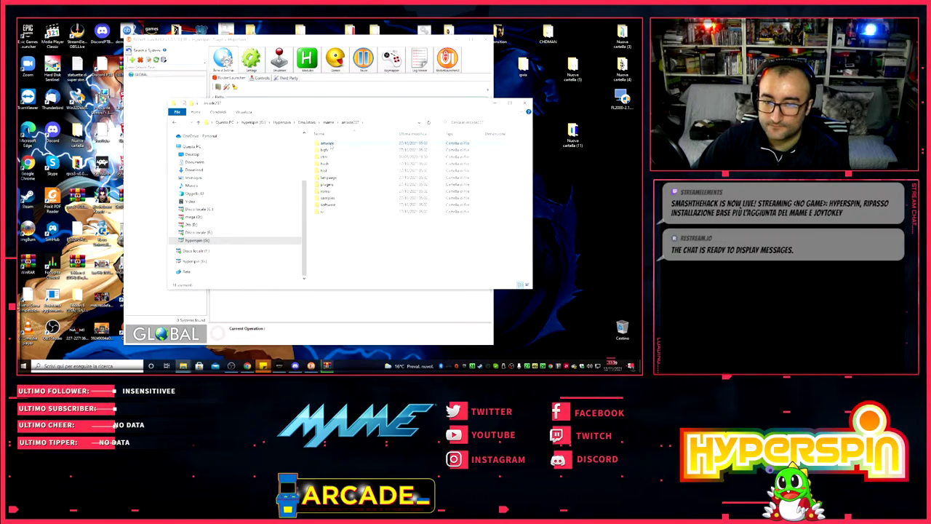
left_click(174, 122)
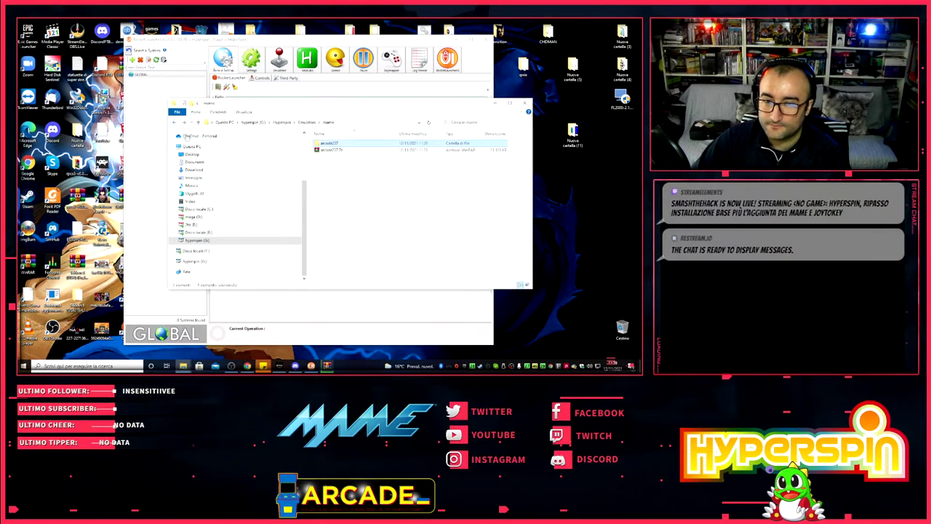
left_click(327, 366)
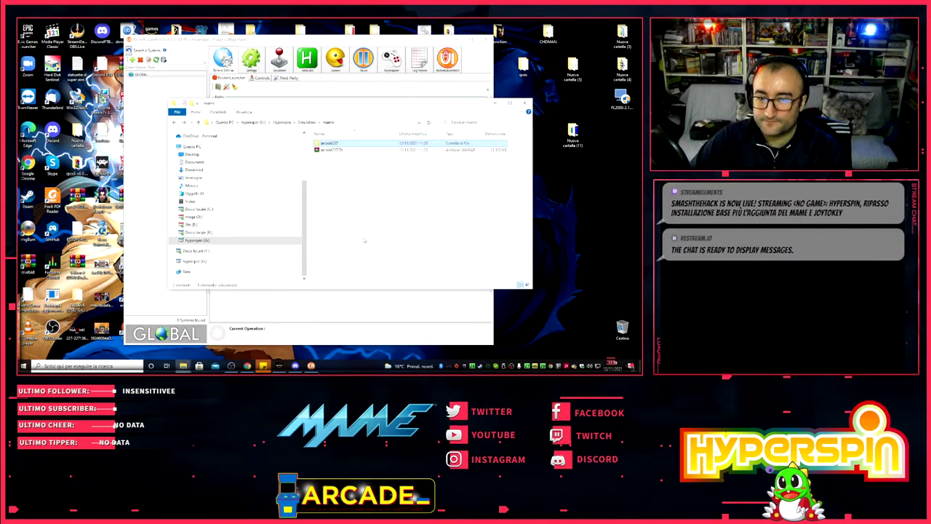
left_click(349, 191)
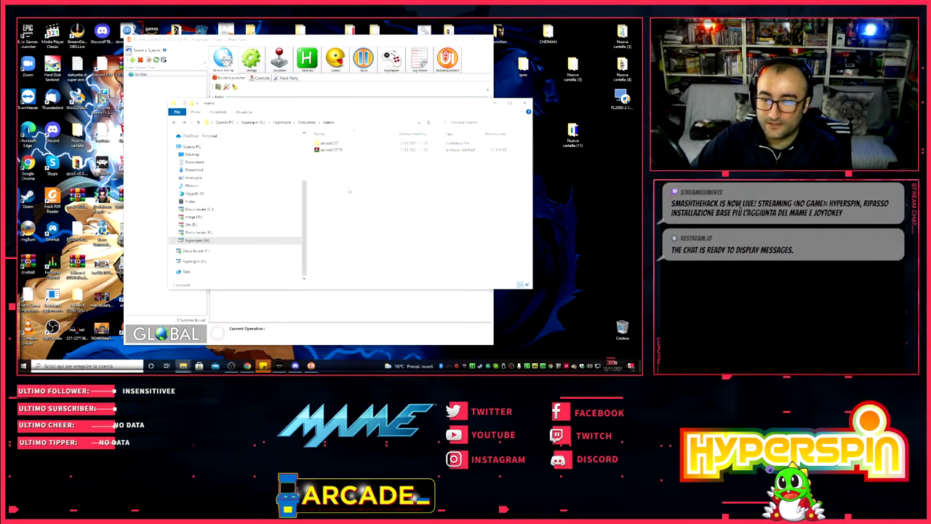
- Delete the arcade237.7z archive from the mame folder and empty the Recycle Bin
left_click(331, 150)
right_click(331, 150)
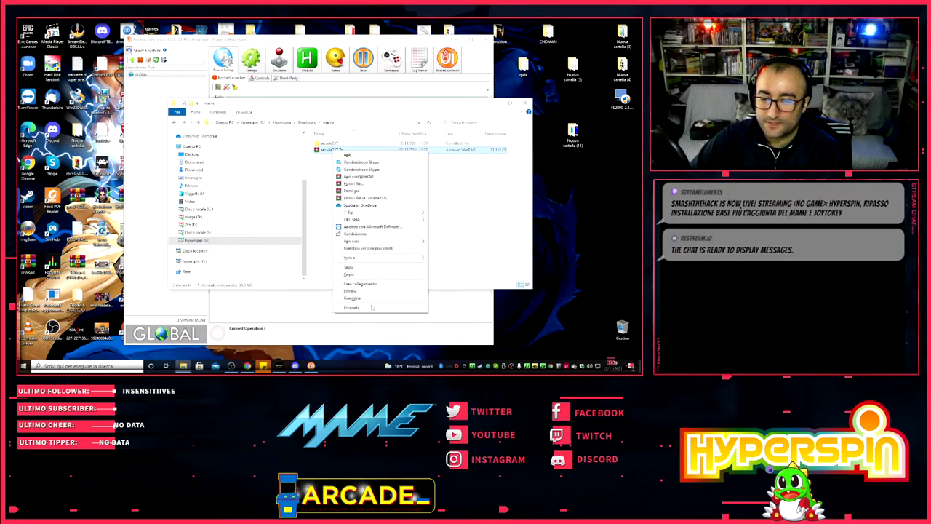
left_click(350, 291)
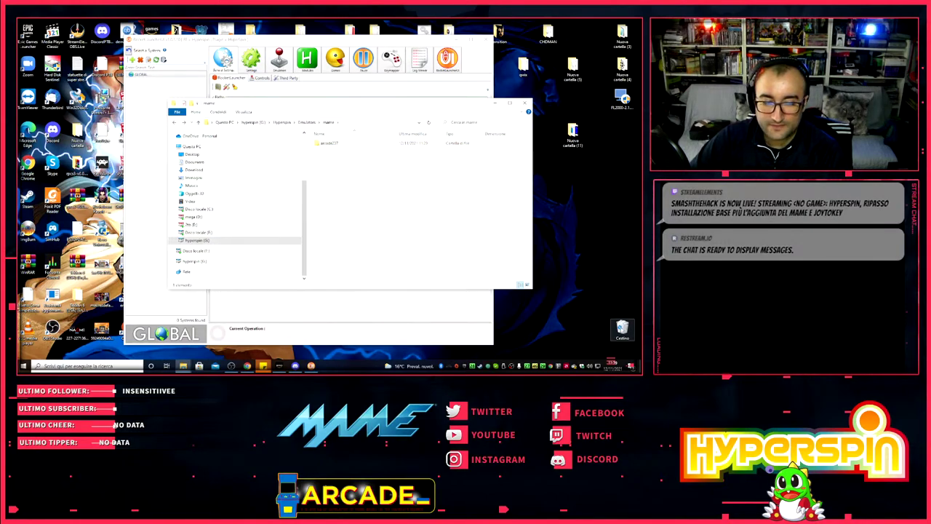
right_click(621, 327)
left_click(595, 291)
left_click(354, 220)
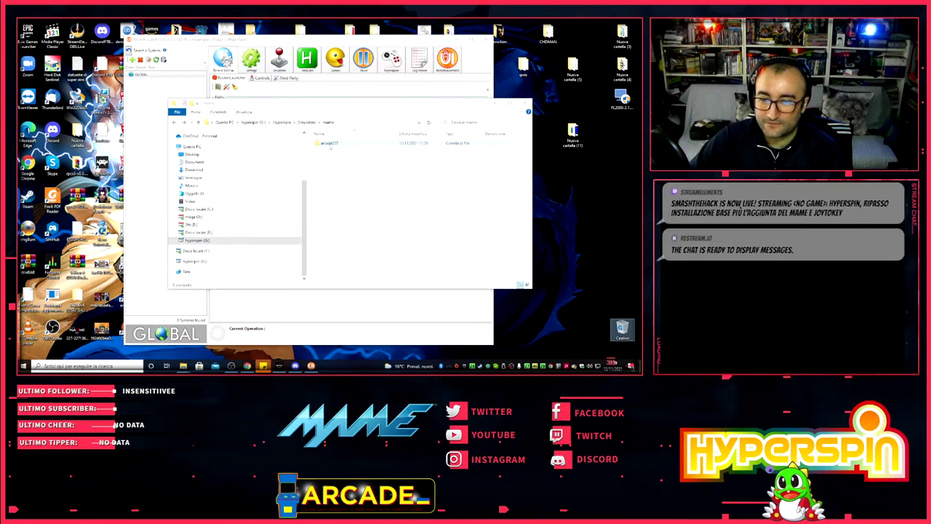
- Open the arcade237 folder and launch arcade64.exe, shifting its window slightly on the desktop
left_click(329, 144)
double_click(329, 144)
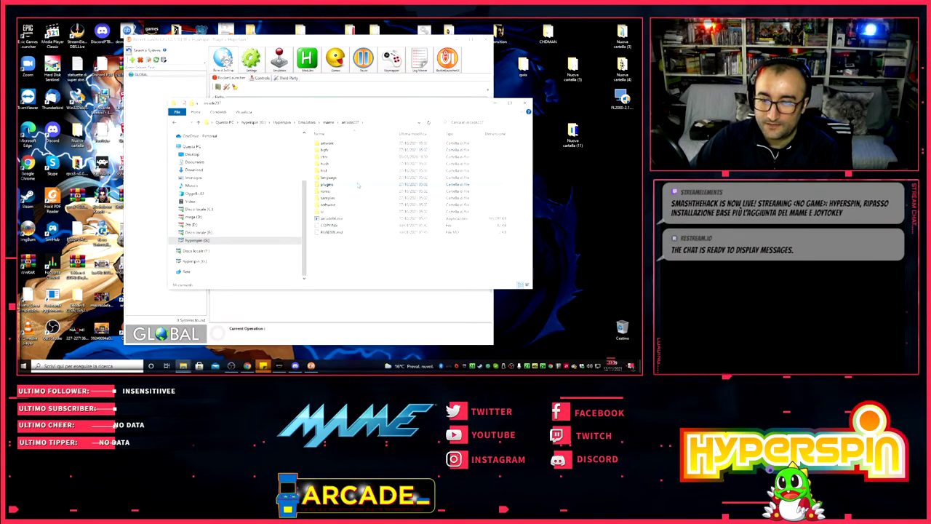
left_click(331, 219)
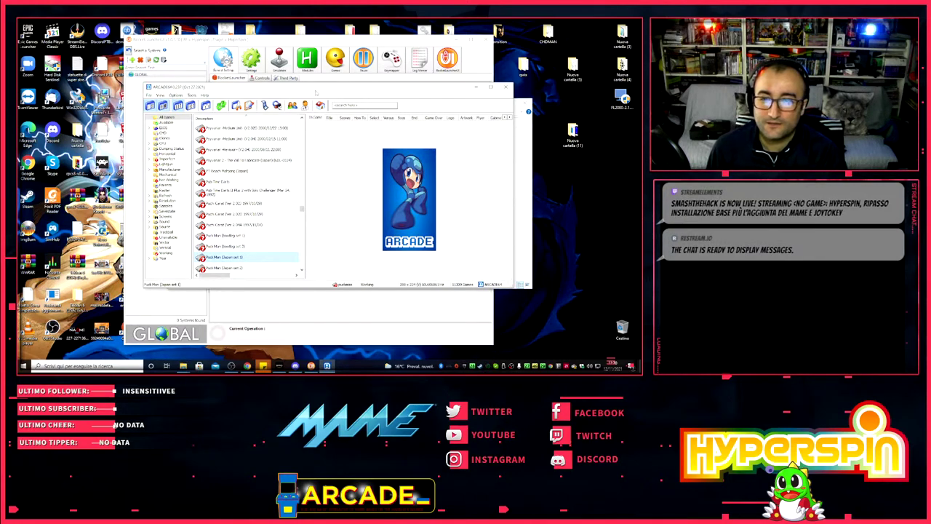
mouse_move(316, 93)
left_mouse_down()
mouse_move(343, 93)
mouse_move(323, 93)
left_mouse_up()
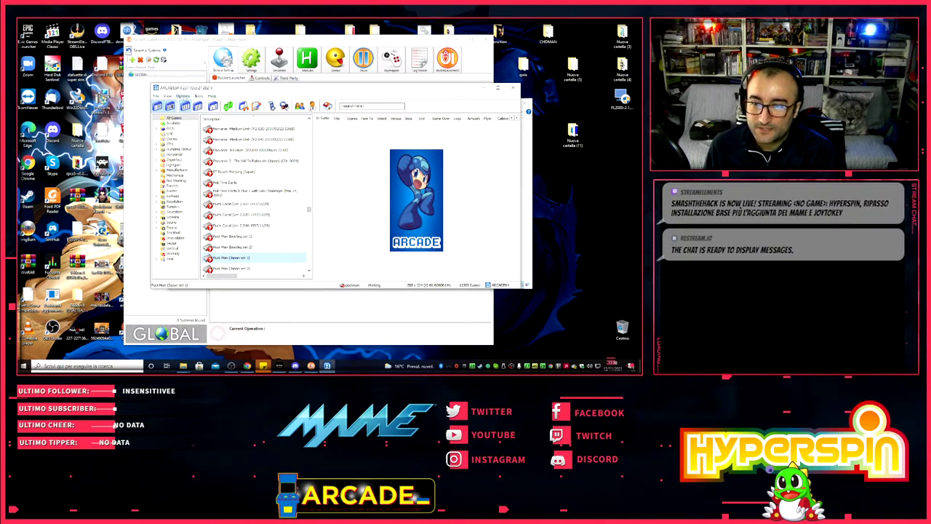
- Set the video mode to Direct3D in ARCADE64's default game options
left_click(183, 96)
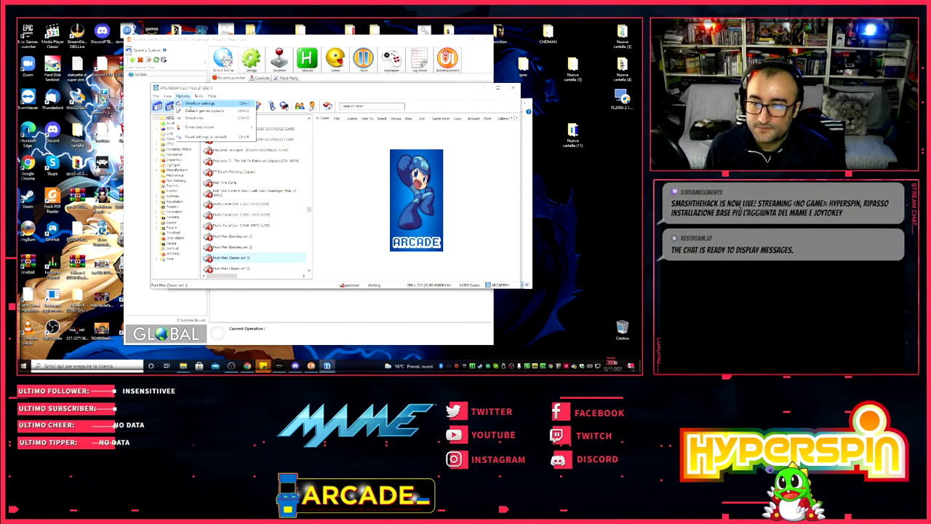
left_click(198, 110)
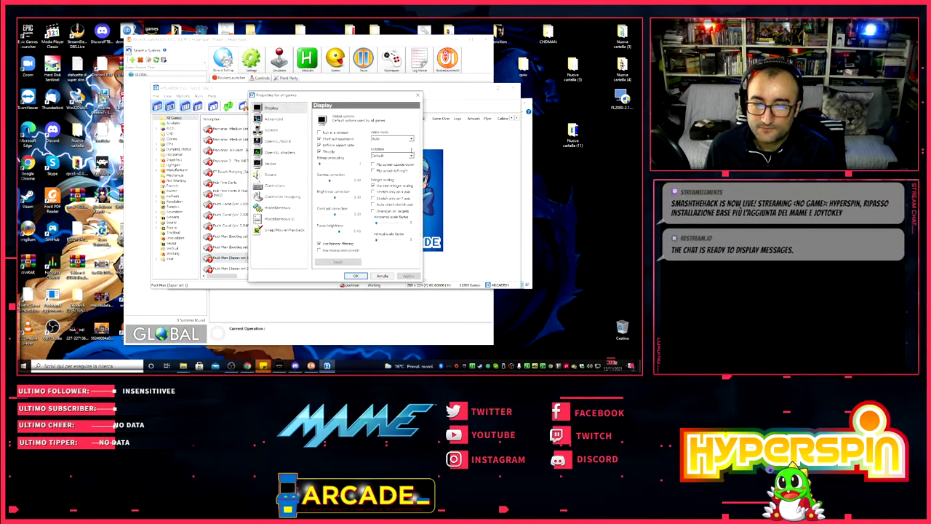
left_click(410, 139)
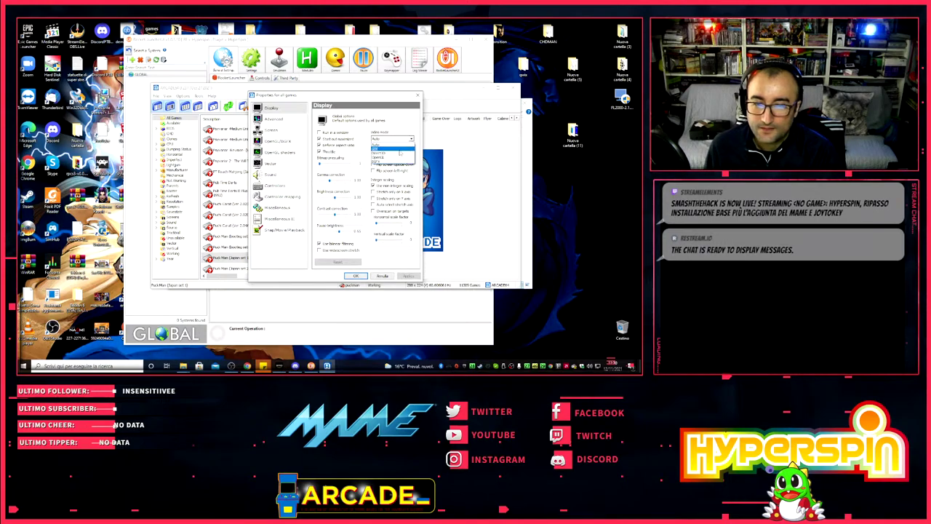
left_click(399, 153)
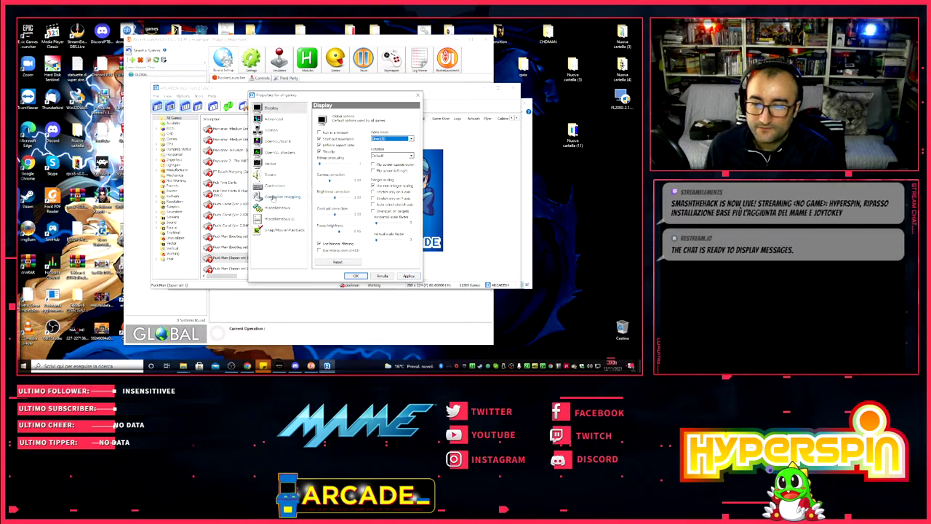
- Review the controller mapping, keep the default input layout on Default in the controller options, and apply the default game options
left_click(273, 199)
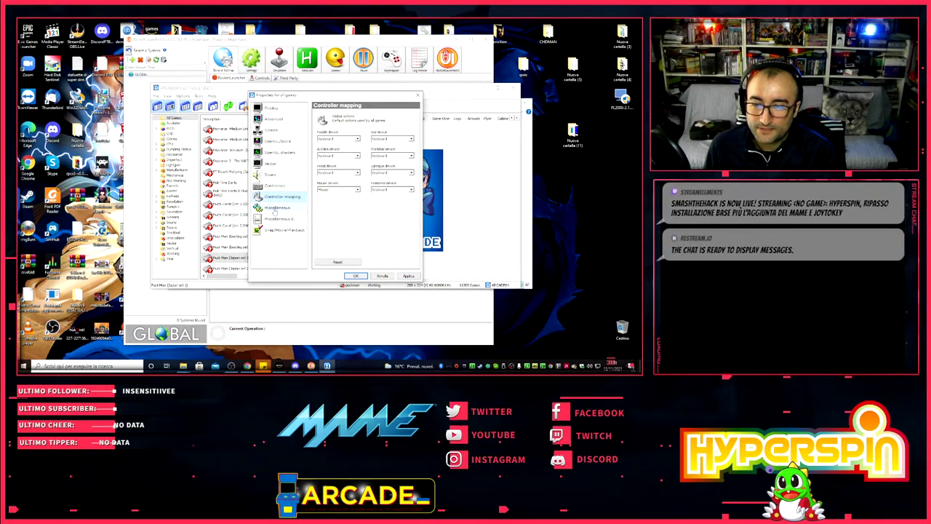
left_click(276, 187)
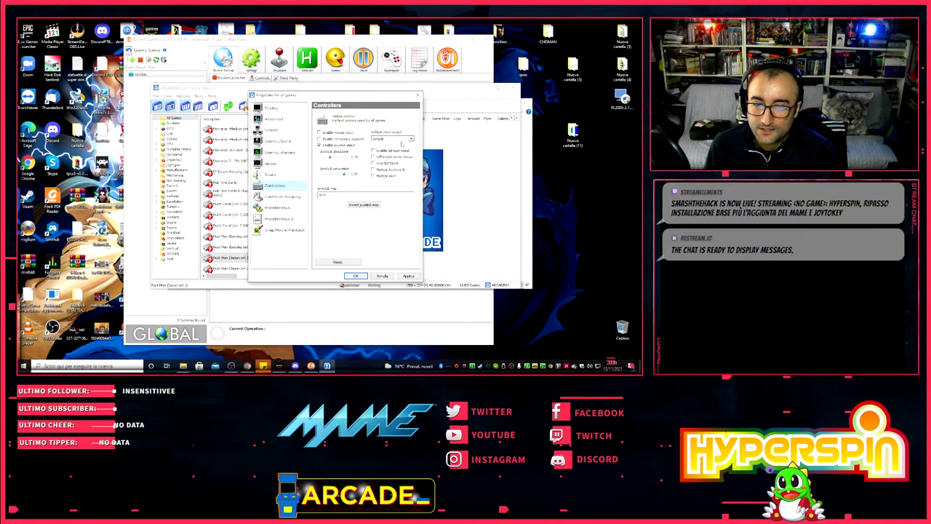
left_click(408, 138)
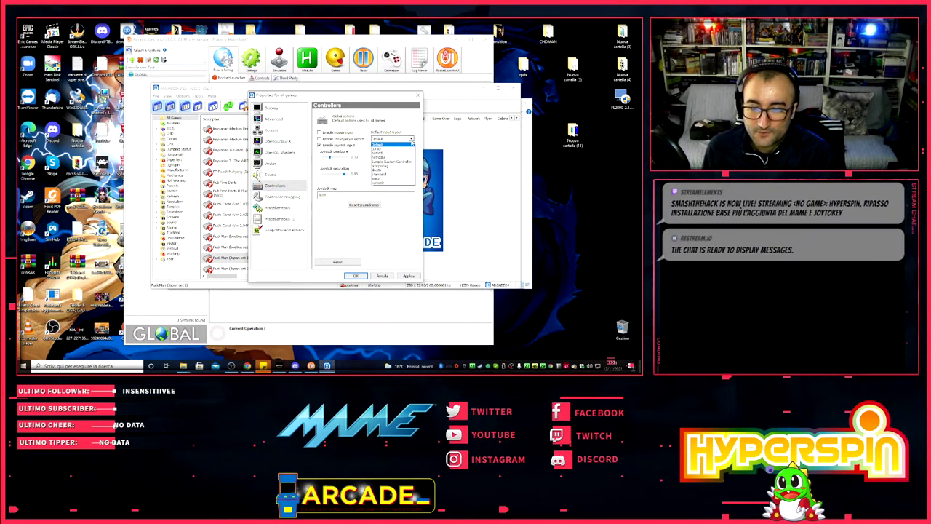
left_click(412, 143)
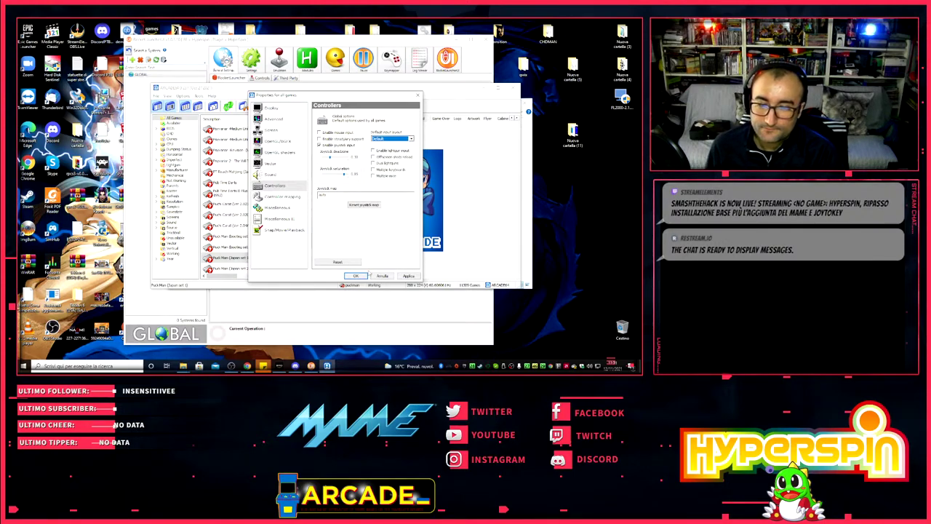
left_click(408, 276)
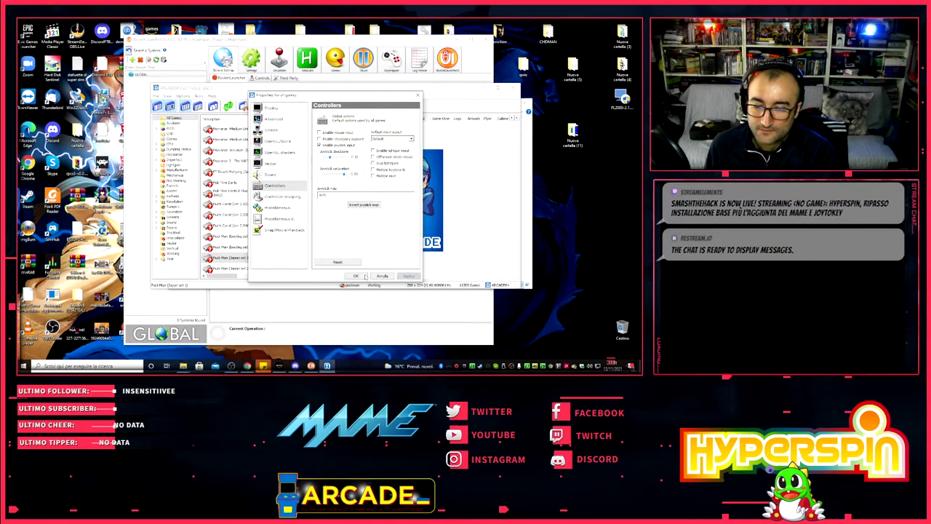
left_click(355, 276)
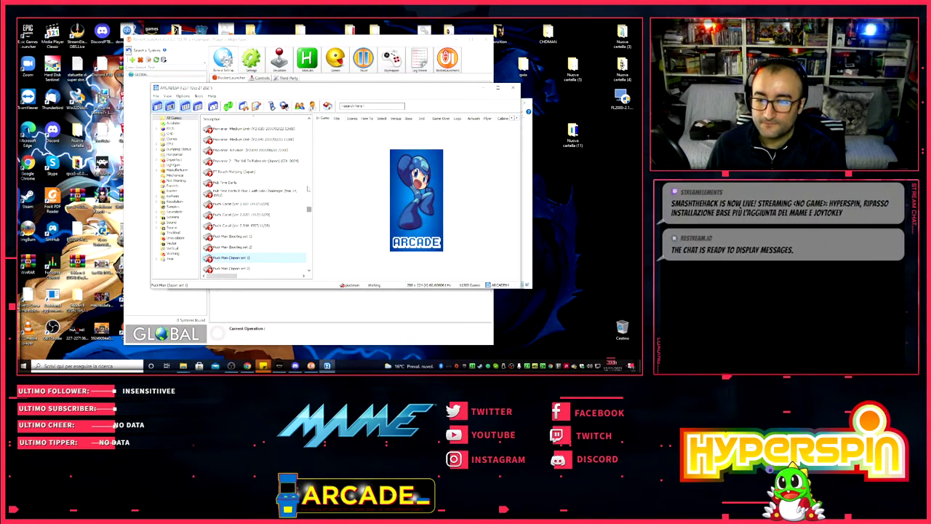
- Open ARCADE64's directory settings for ROMs and look at the roms folder within arcade237 in File Explorer before returning to the settings
left_click(183, 96)
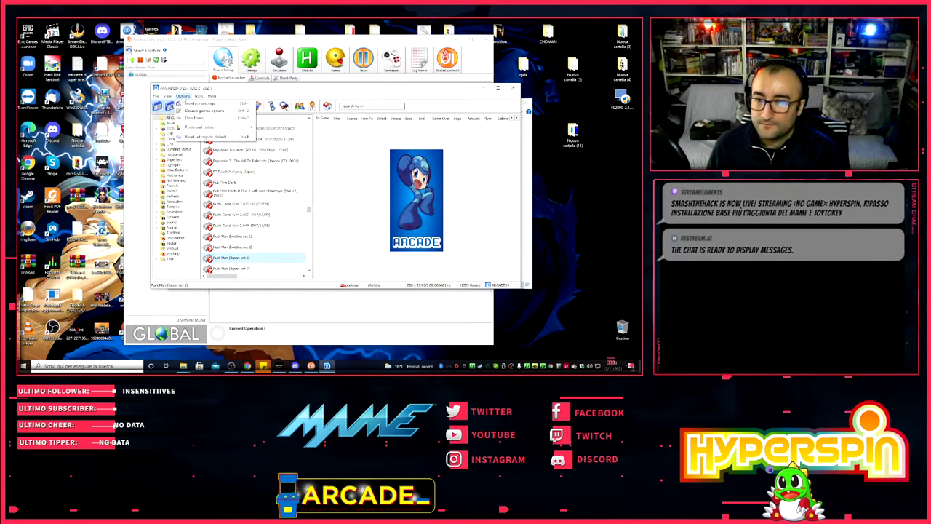
left_click(195, 118)
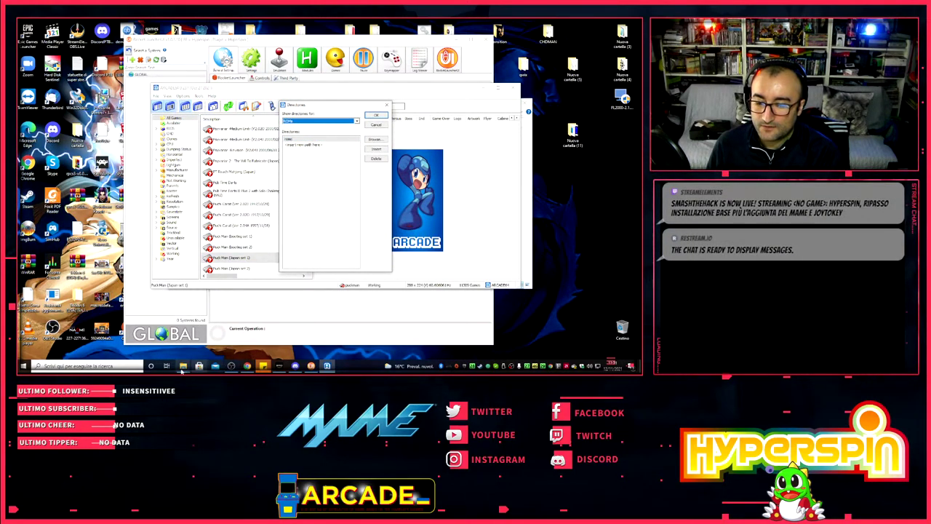
mouse_move(183, 366)
left_click(153, 334)
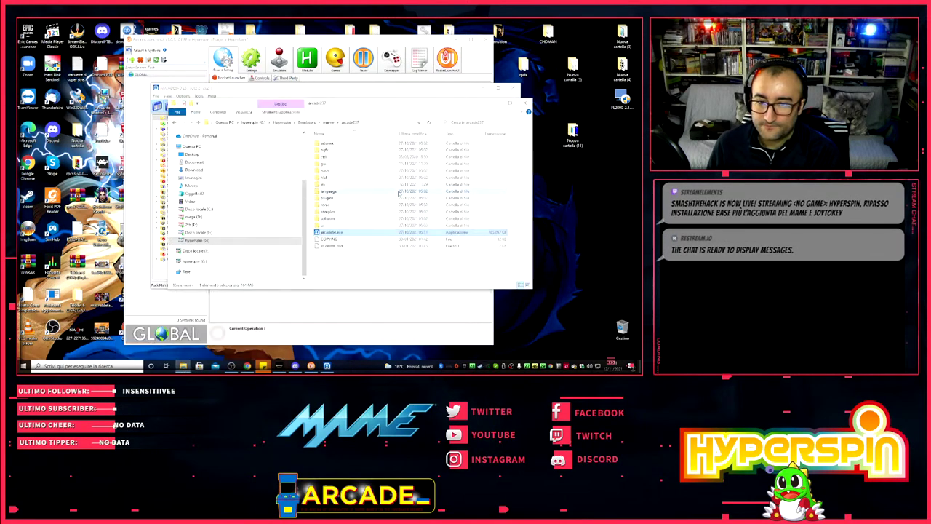
left_click(325, 206)
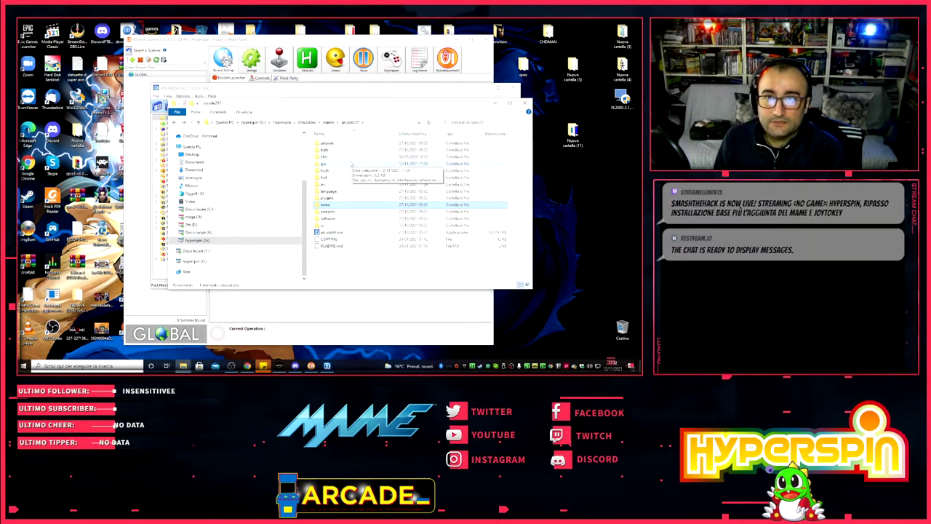
left_click(272, 91)
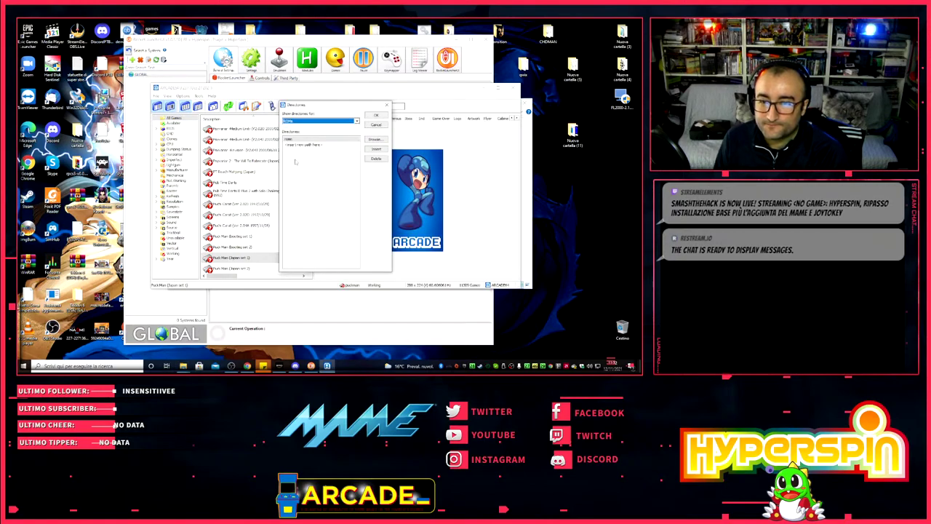
- Add the rebuild2 folder on the local F: disk as an additional ROM path in ARCADE64 and apply the directory settings
left_click(374, 149)
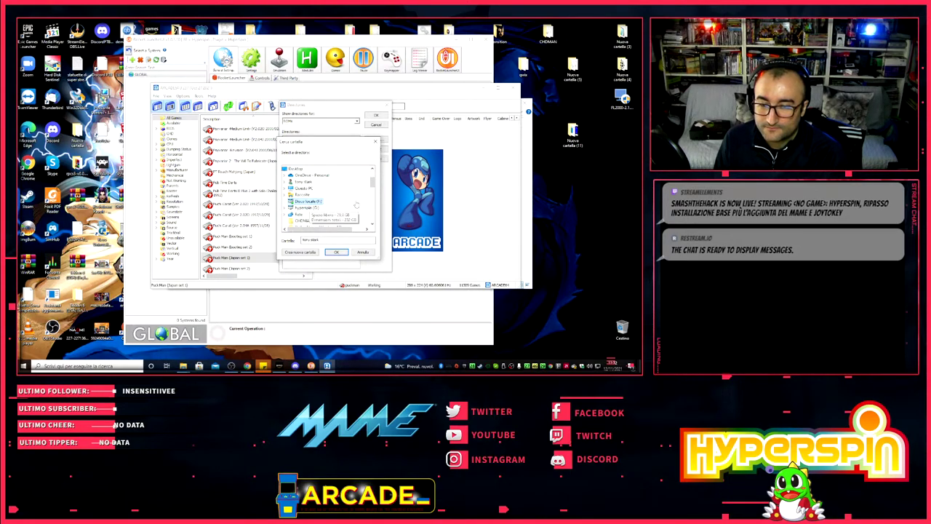
left_click(308, 200)
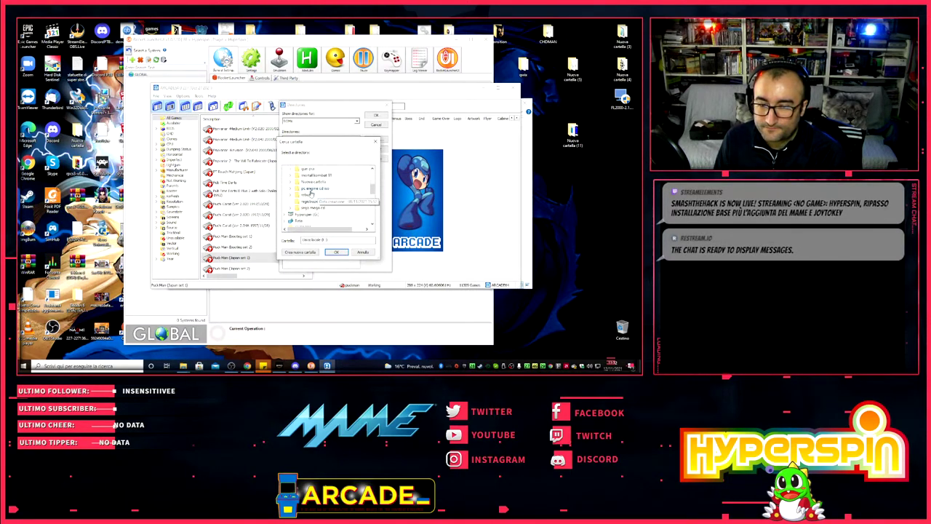
left_click(308, 195)
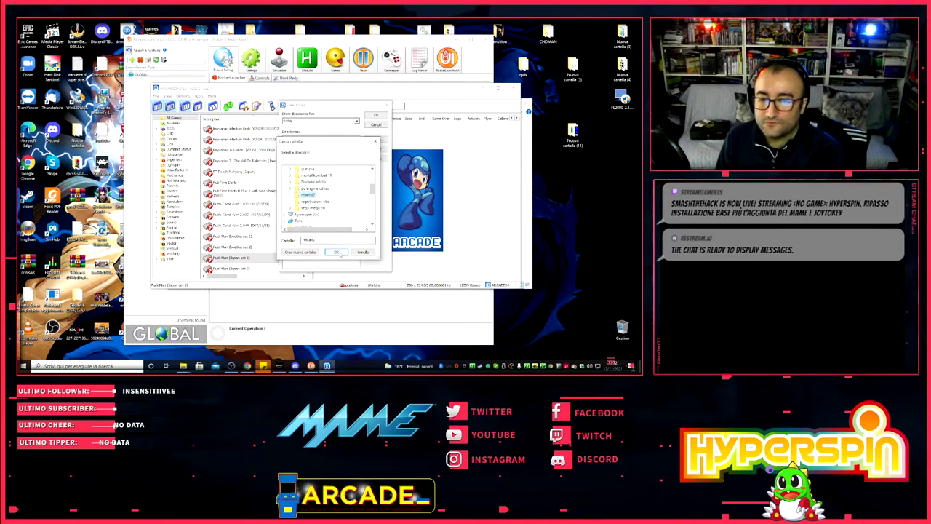
left_click(336, 252)
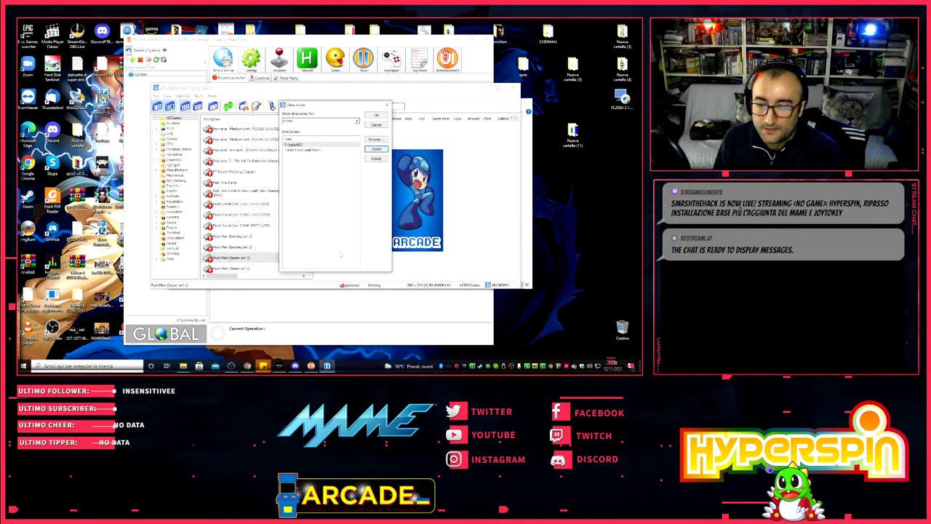
left_click(376, 115)
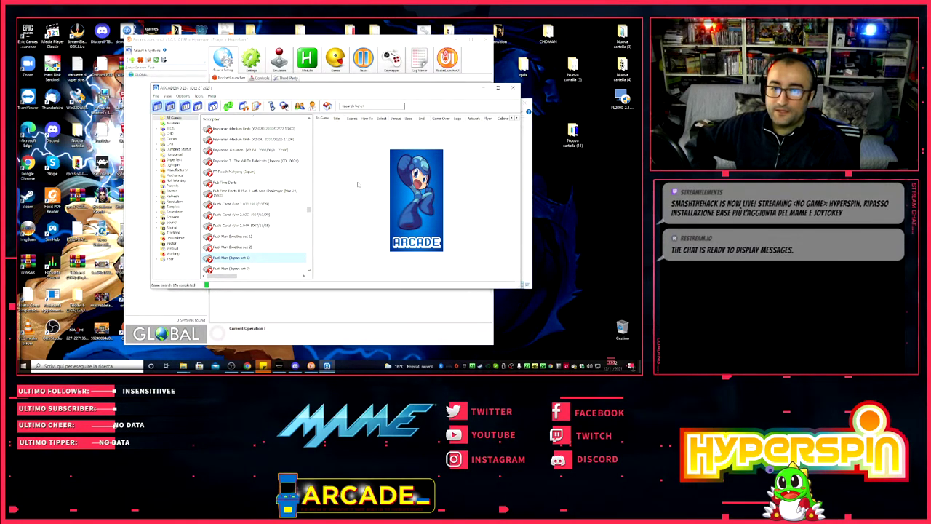
- Filter the game list to available games and look through it, checking the Pac-Man 25th Anniversary Edition entries
left_click(172, 124)
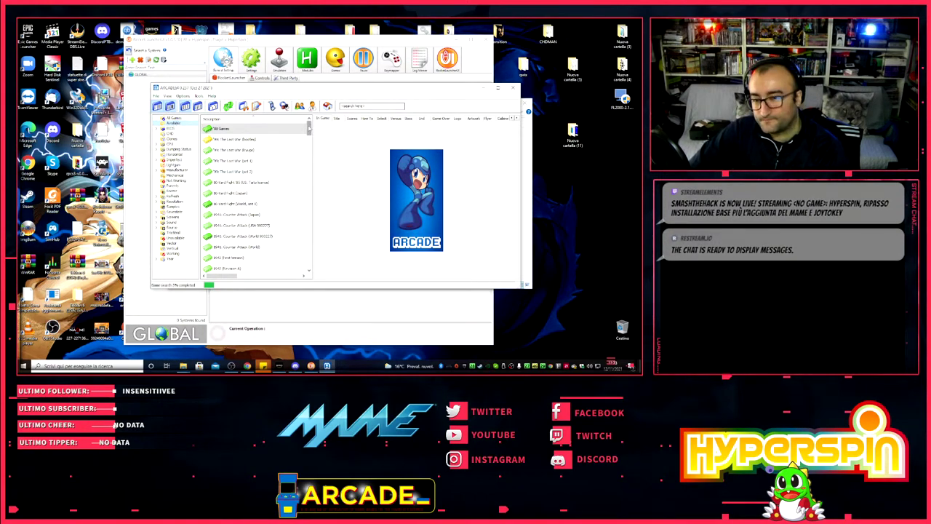
left_click_drag(308, 128, 308, 258)
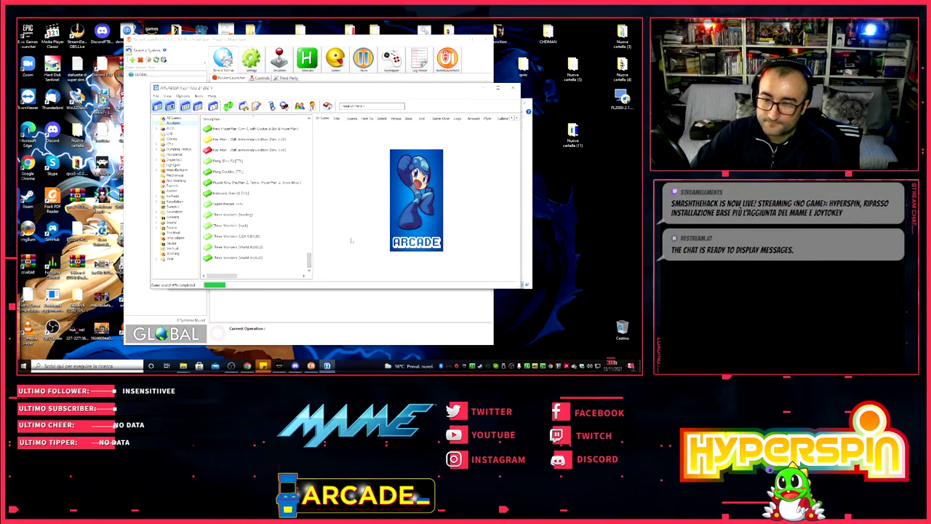
left_click(227, 151)
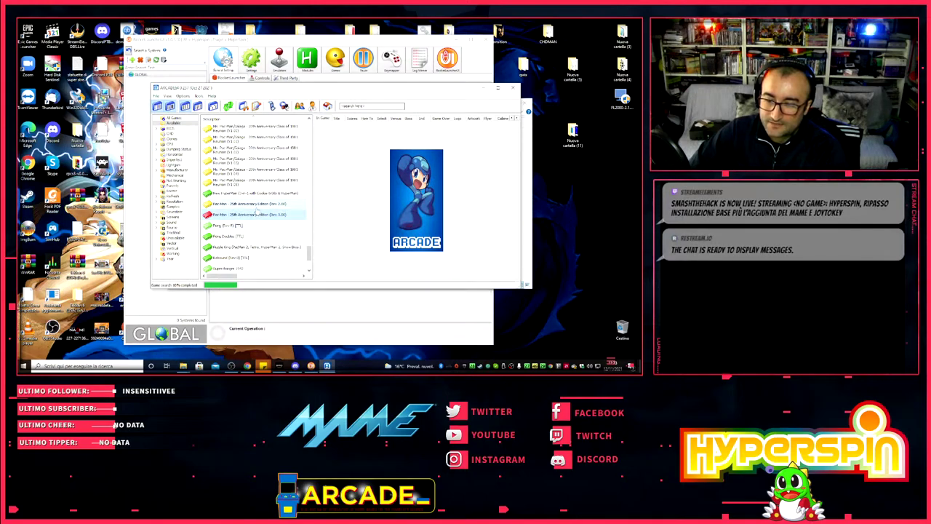
left_click(269, 204)
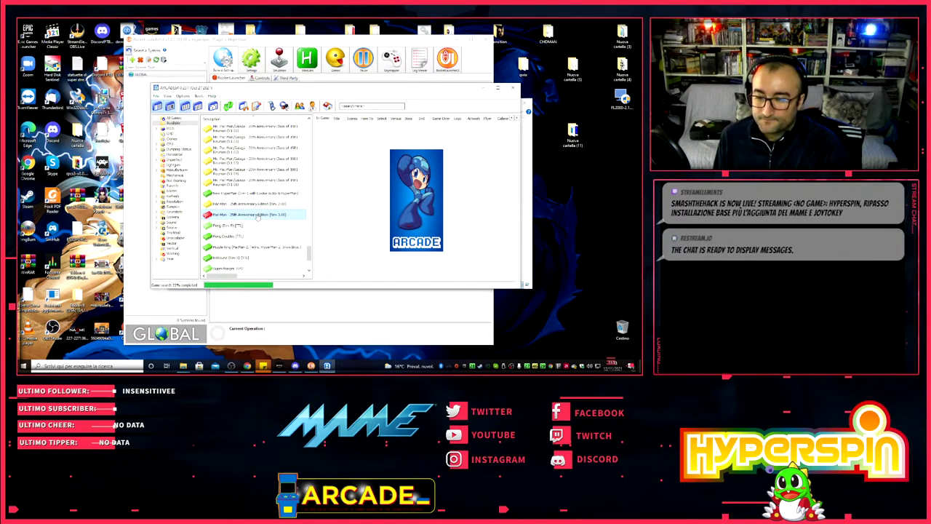
scroll(269, 211, "down", 1)
scroll(268, 211, "down", 1)
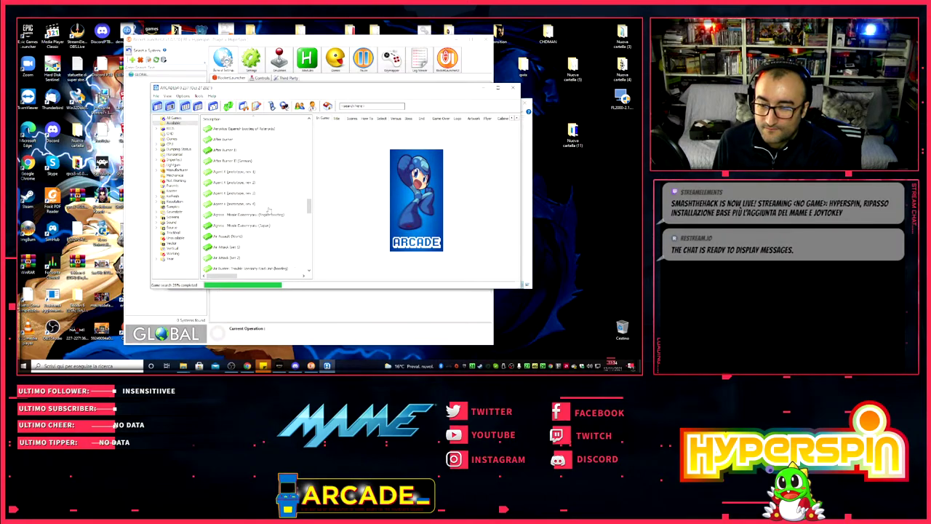
left_click_drag(308, 216, 306, 266)
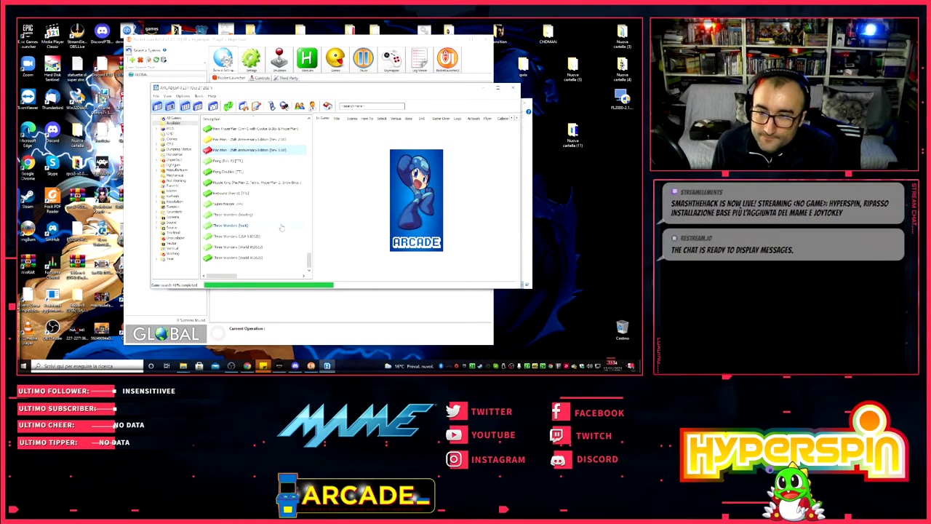
- Bring up ARCADE64's configuration options
left_click(182, 96)
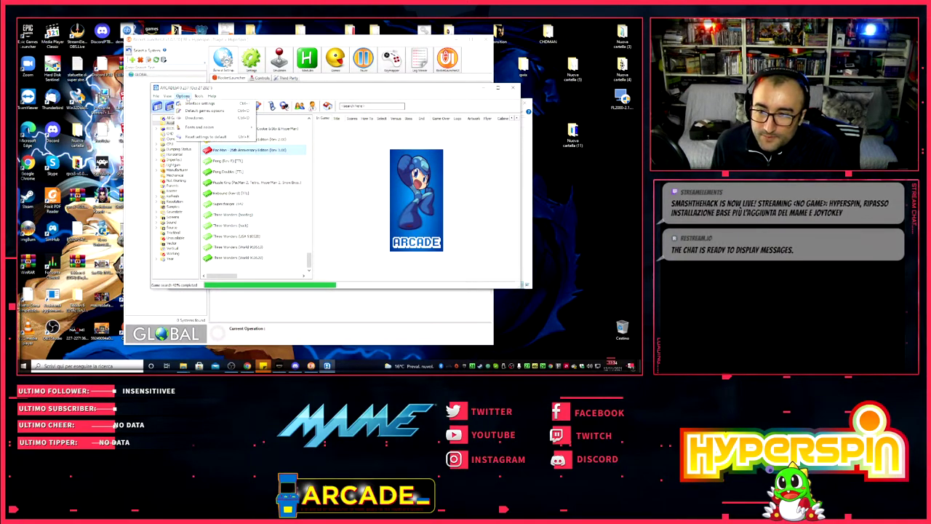
- Open the default game options, keep Direct3D as the video mode, and enable waiting for vertical sync in the advanced settings
left_click(197, 110)
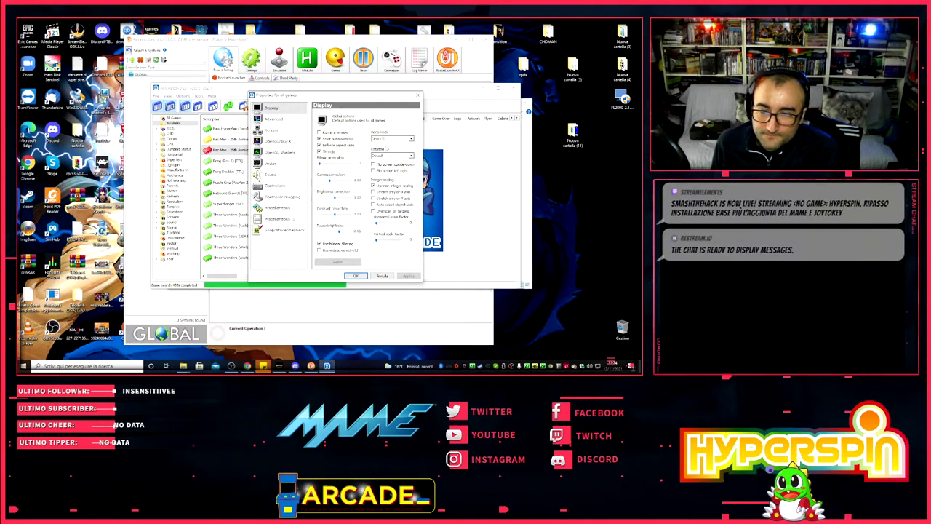
left_click(410, 139)
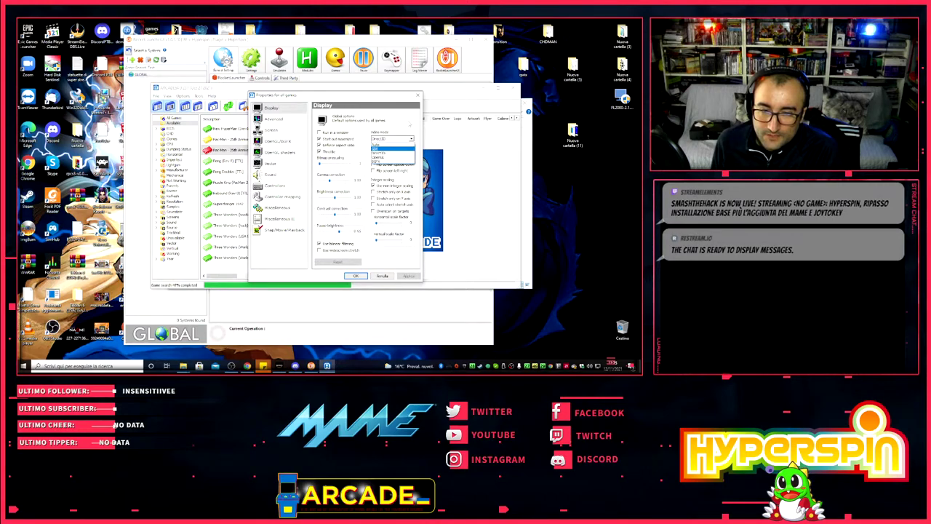
key("Escape")
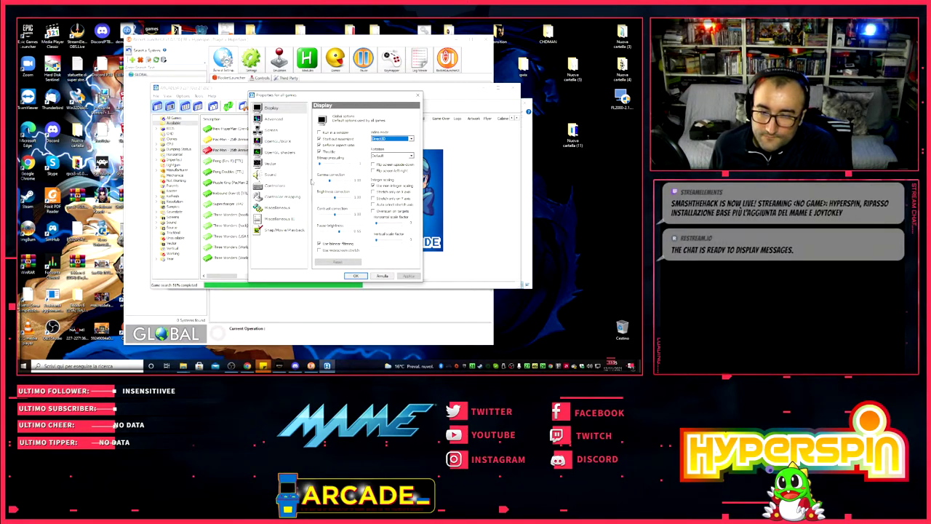
left_click(274, 122)
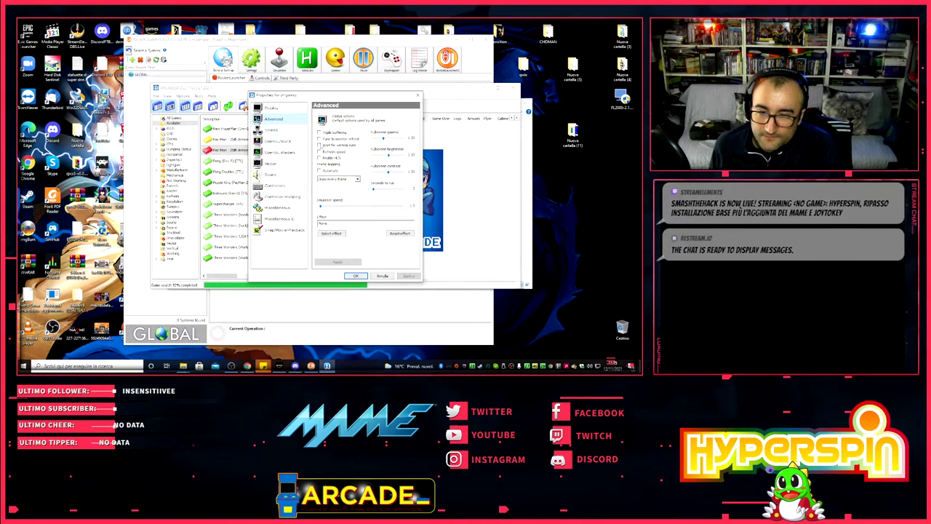
left_click(319, 145)
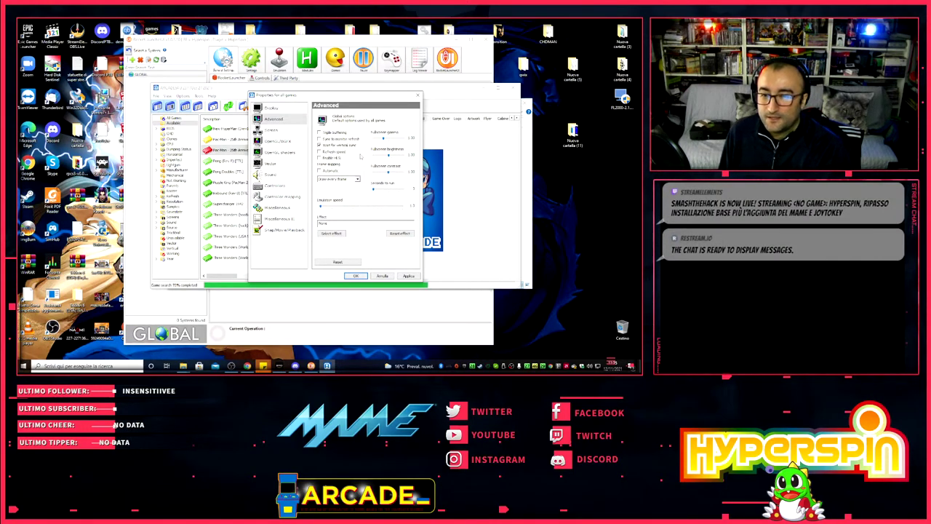
- Check the Screen settings, leave the screen selection on Auto, and save the default game options
left_click(272, 130)
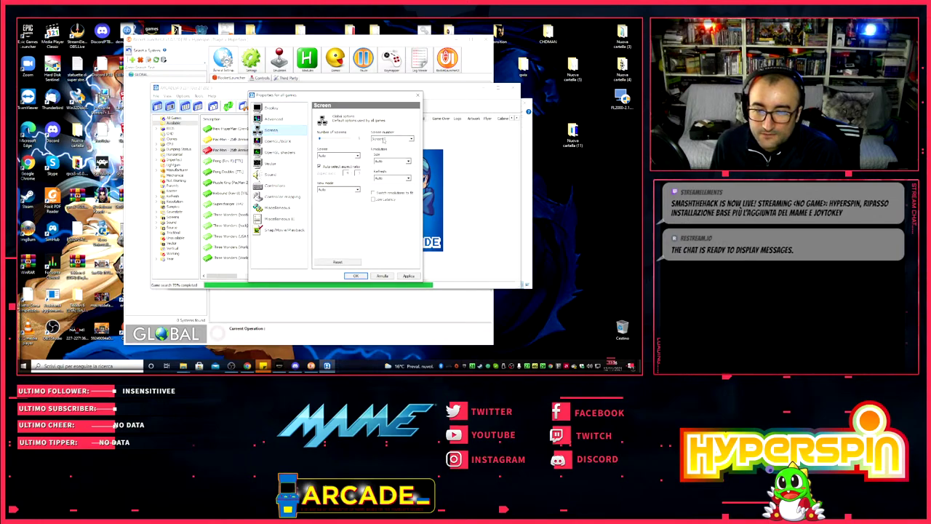
left_click(357, 156)
left_click(358, 157)
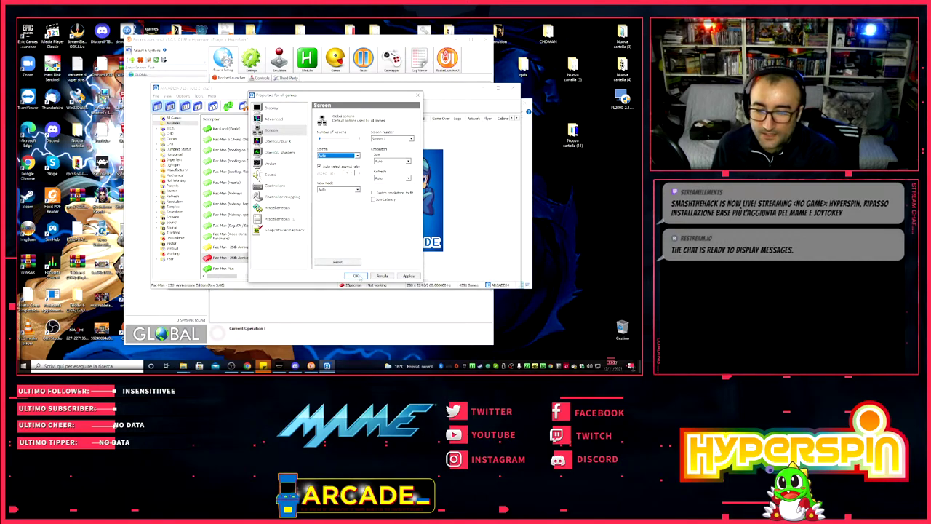
left_click(354, 276)
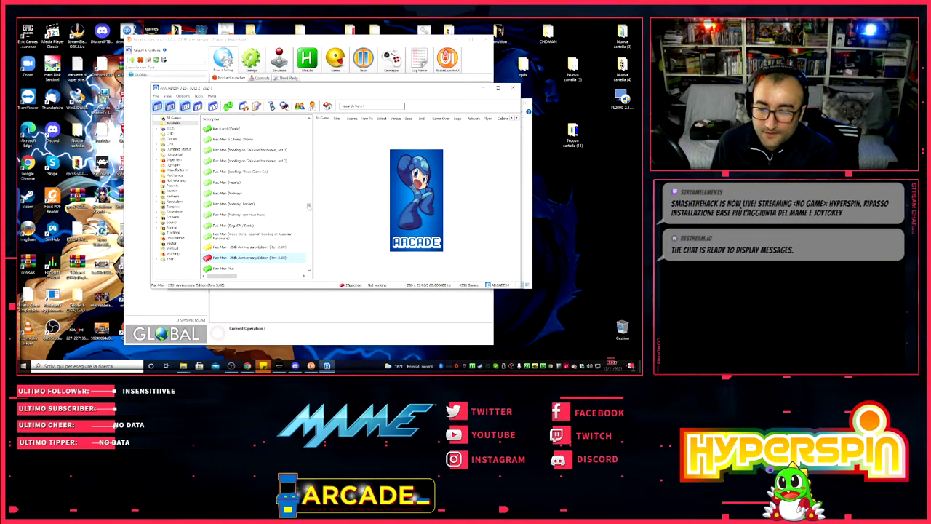
- Look through the list of available games for a title to test, browsing to the Zero Team entries
scroll(308, 206, "up", 10)
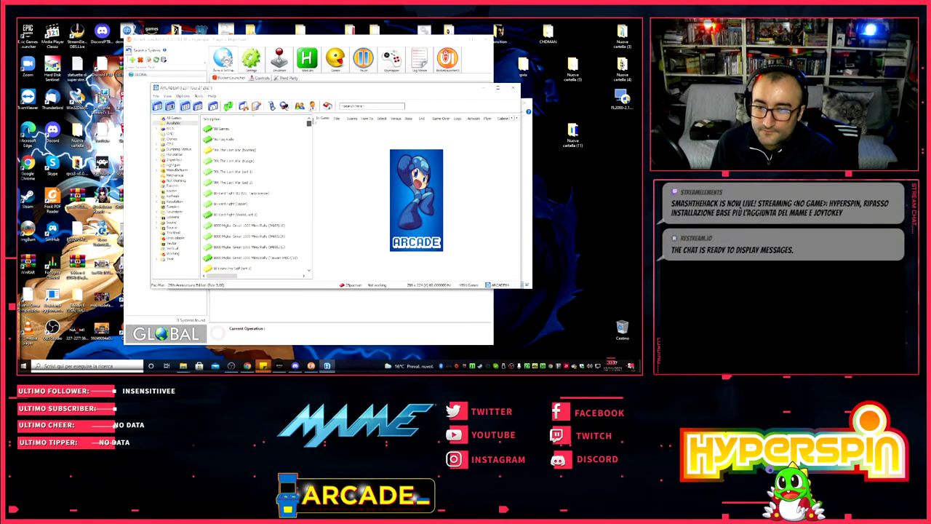
scroll(306, 205, "down", 15)
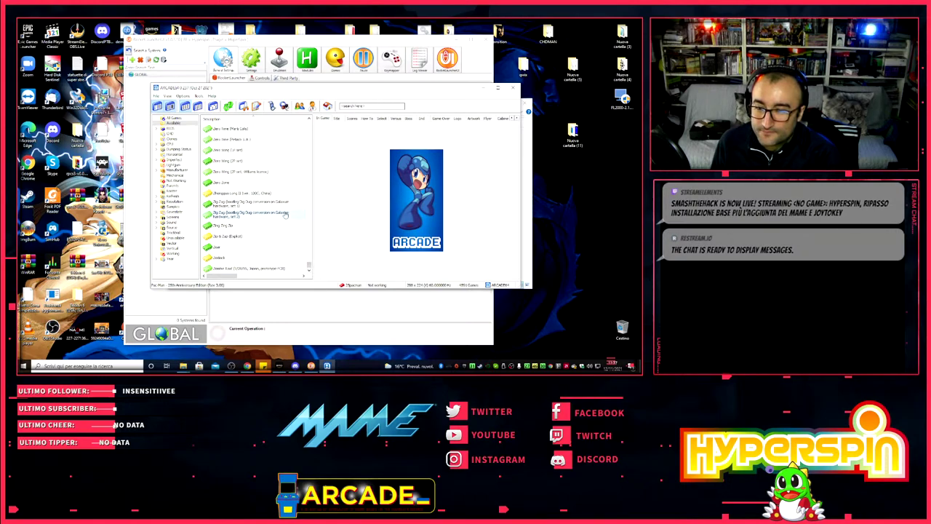
scroll(283, 215, "up", 8)
scroll(285, 215, "up", 10)
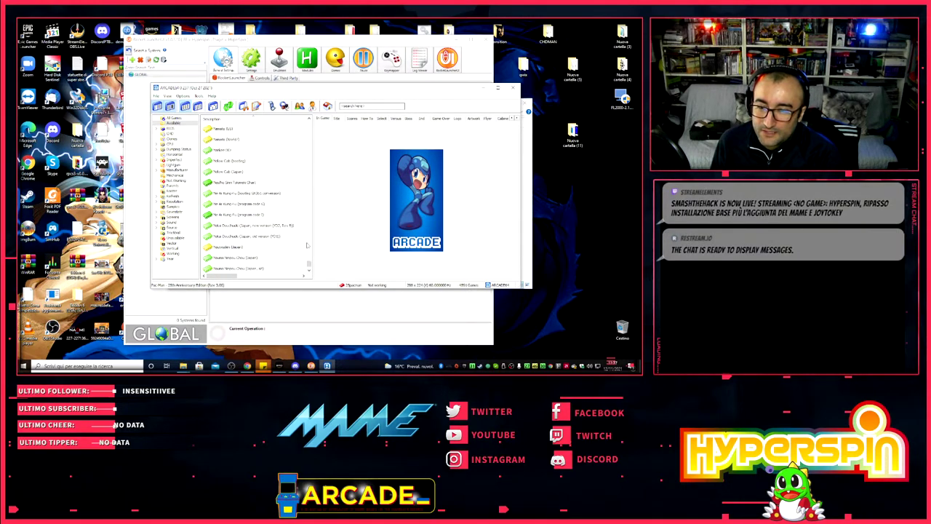
scroll(308, 260, "up", 3)
scroll(309, 260, "up", 5)
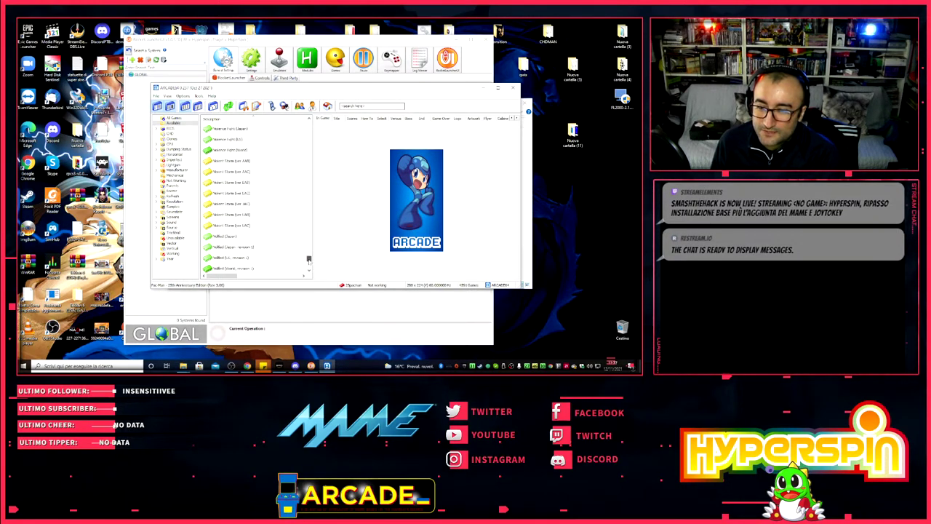
left_click_drag(308, 261, 309, 268)
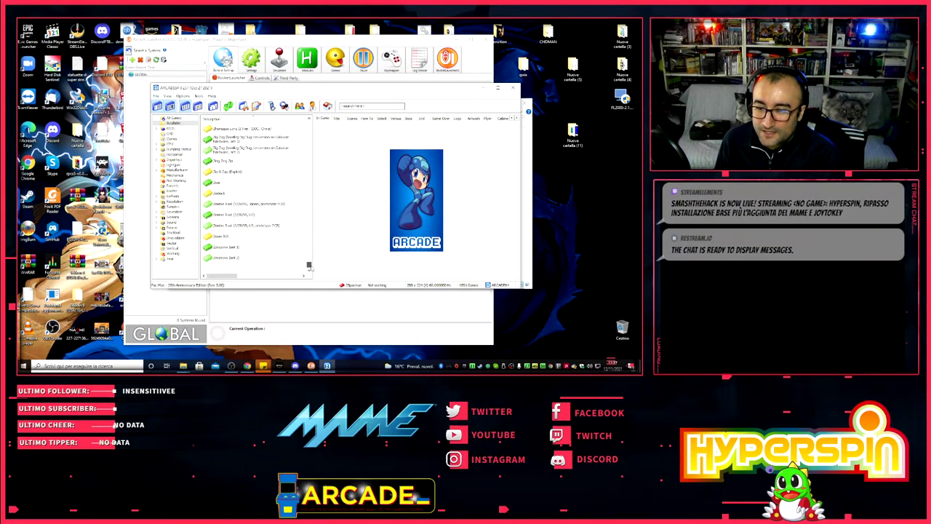
scroll(276, 232, "up", 4)
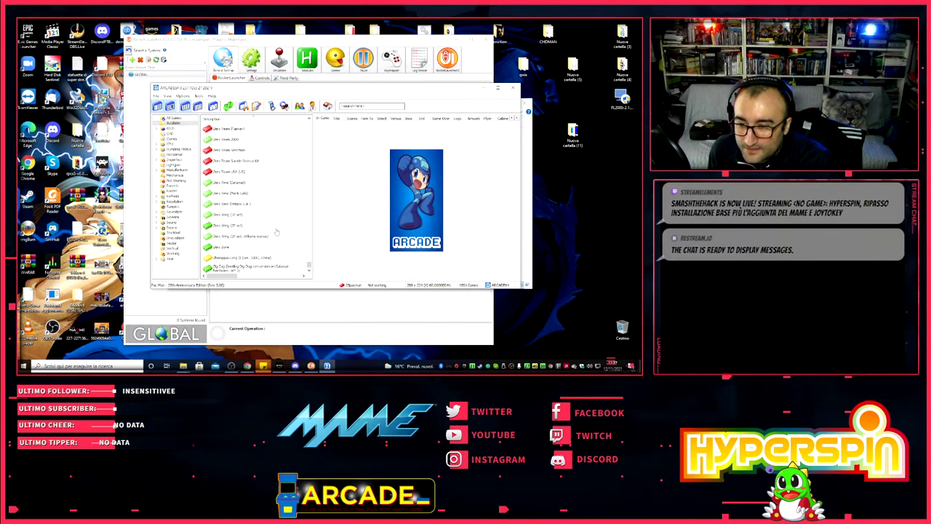
scroll(266, 200, "up", 1)
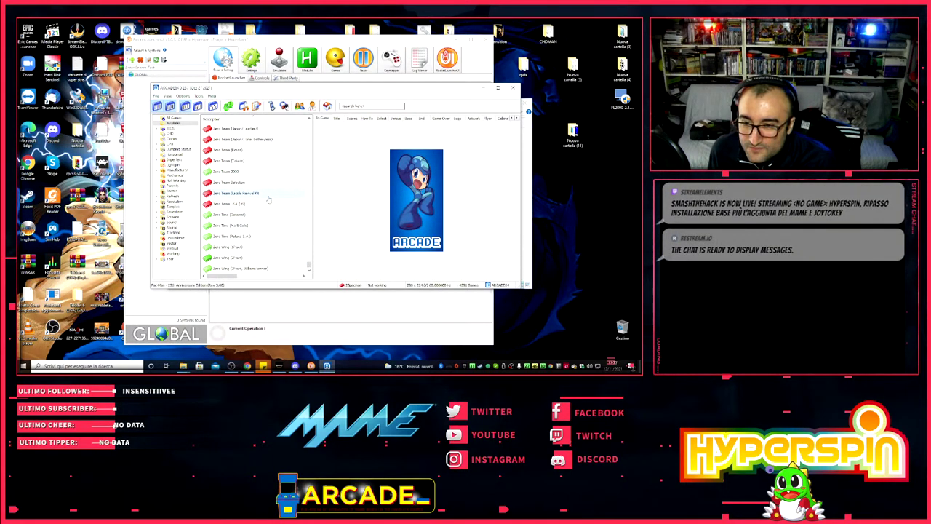
scroll(269, 199, "up", 1)
- Launch Zero Team Selection from the game list and continue past its machine information and known-problems screens
left_click(225, 226)
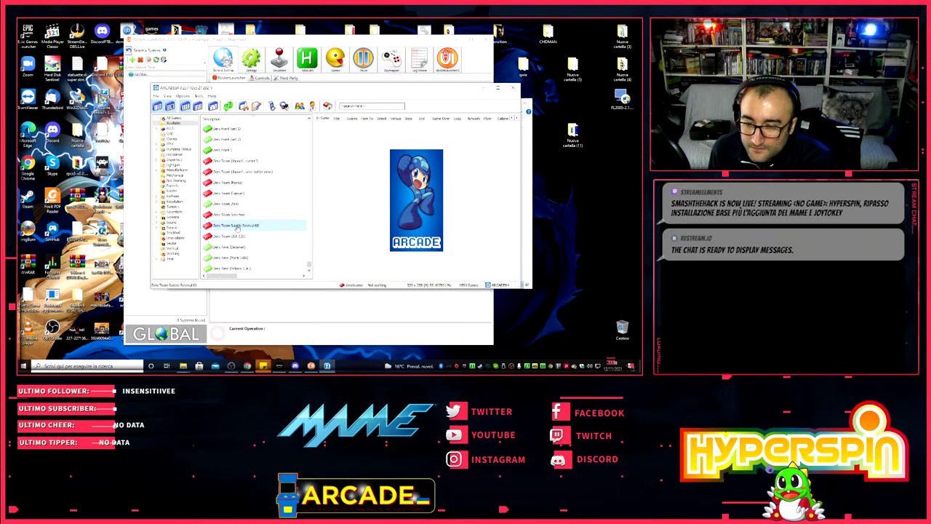
left_click(235, 215)
double_click(235, 215)
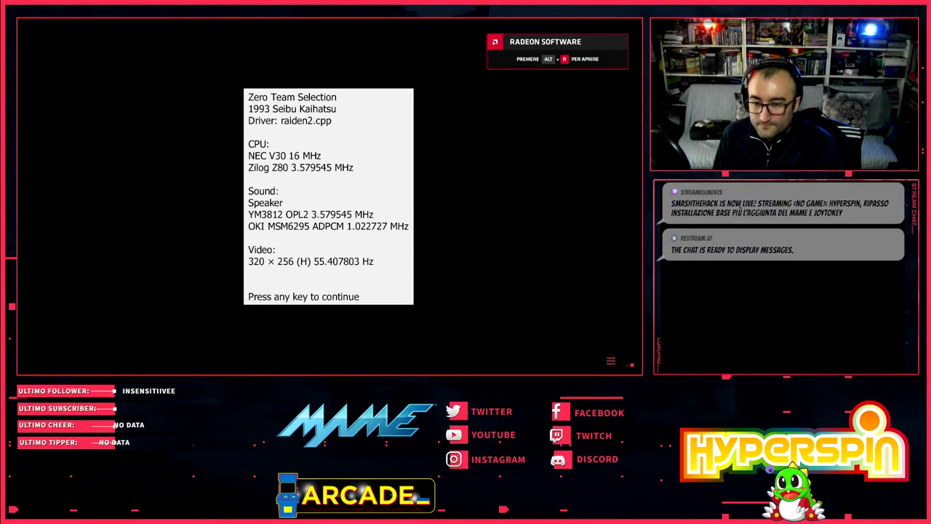
key("Return")
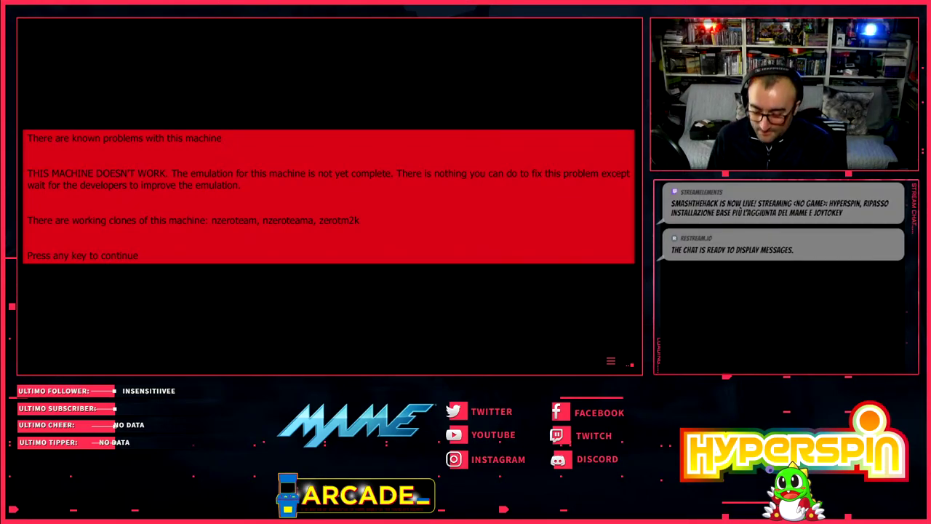
key("Return")
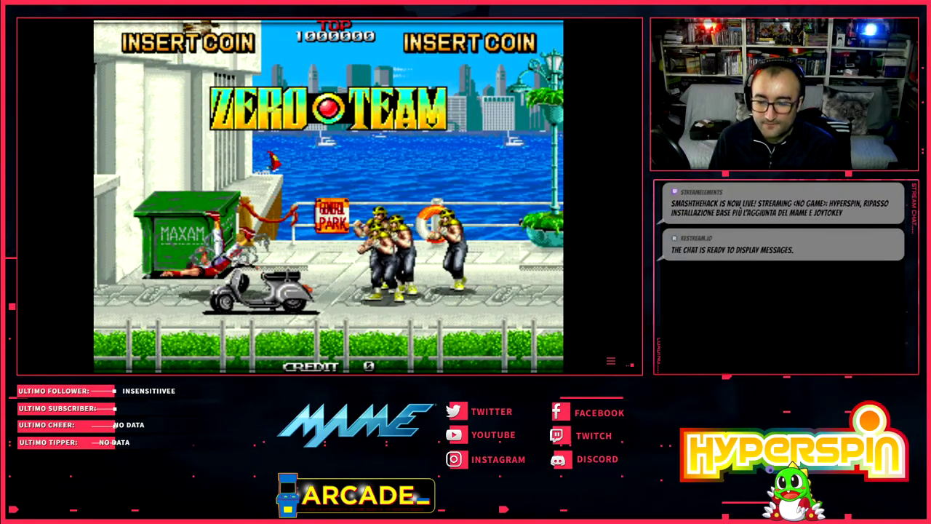
- Add credits in Zero Team and start a one-player game with the character ACE
key("Escape")
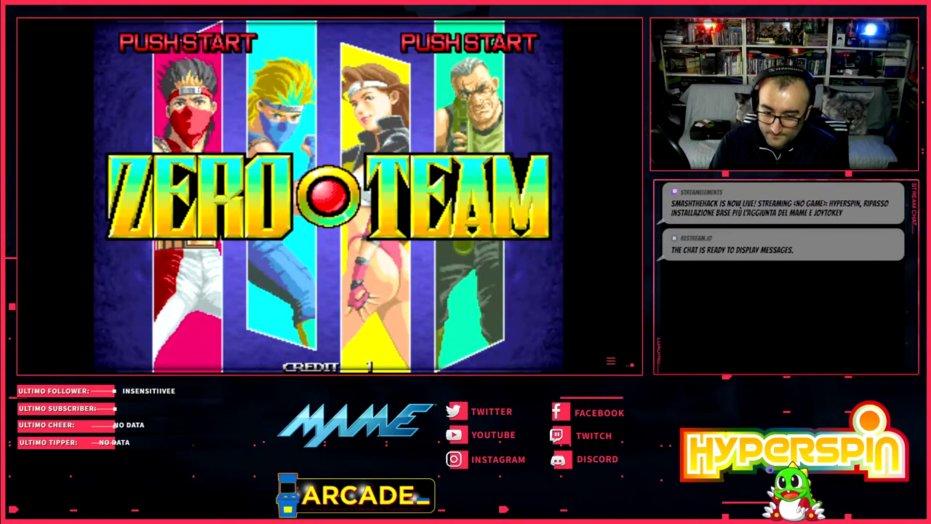
key("5")
key("5")
key("5")
key("1")
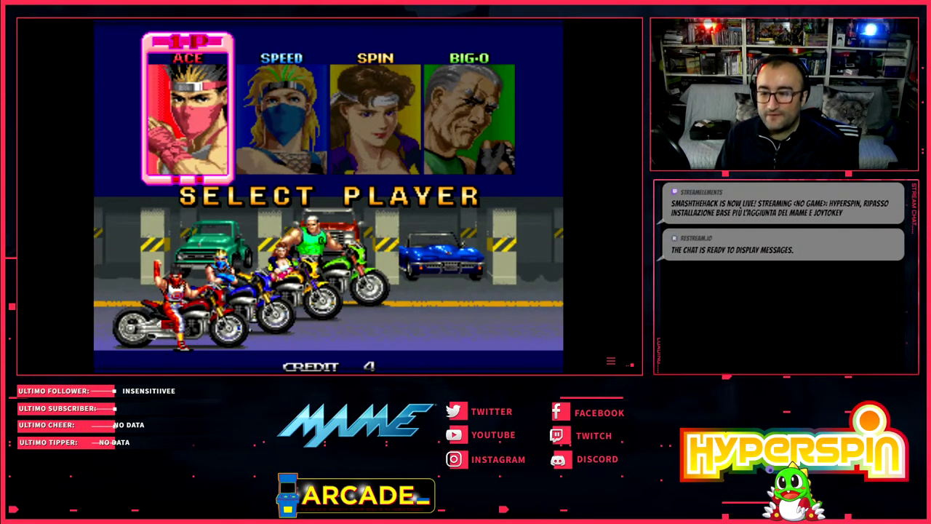
key("ctrl")
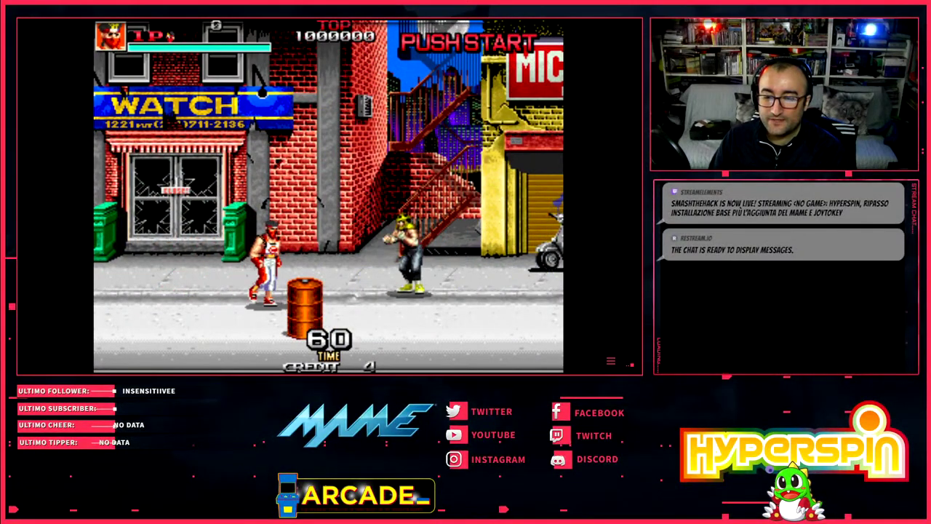
- Fight past the first enemy and the barrel, and lift and throw the scooter in front of Mick Garage
key("ctrl")
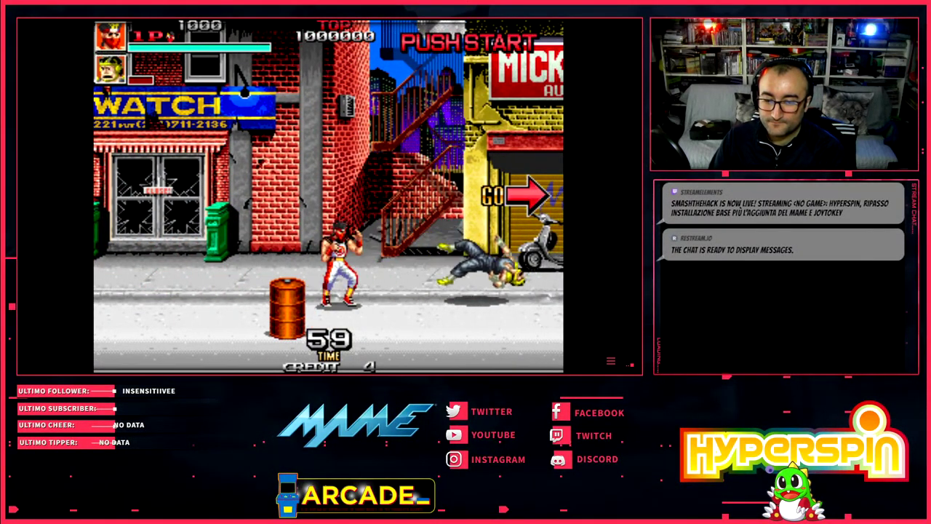
key("ctrl")
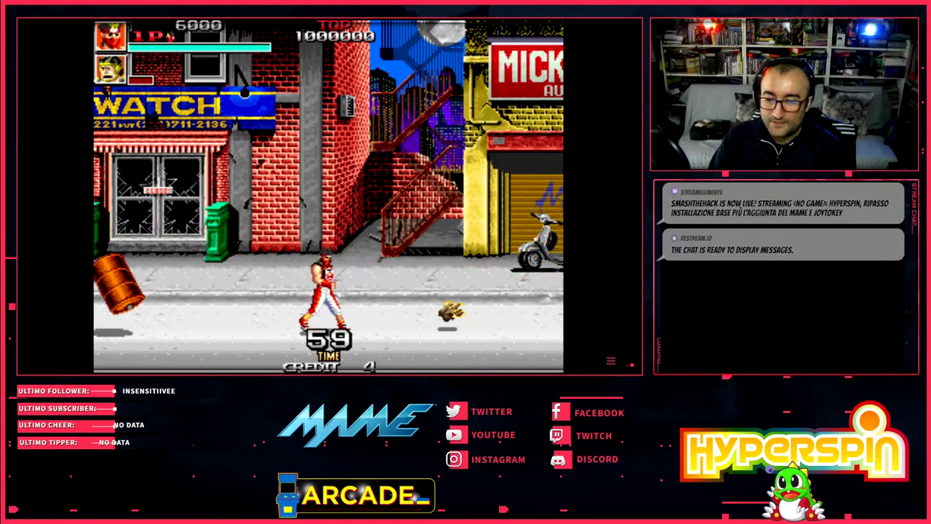
key("Right")
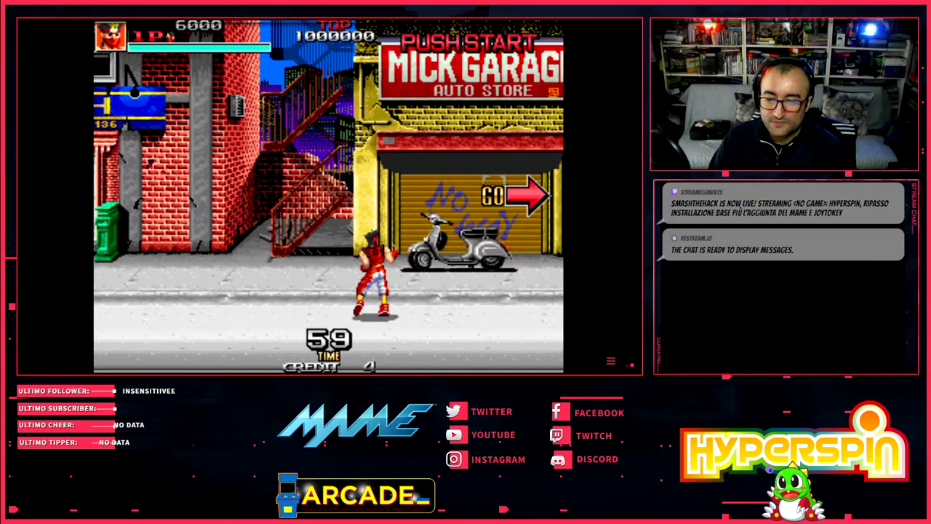
key("Right")
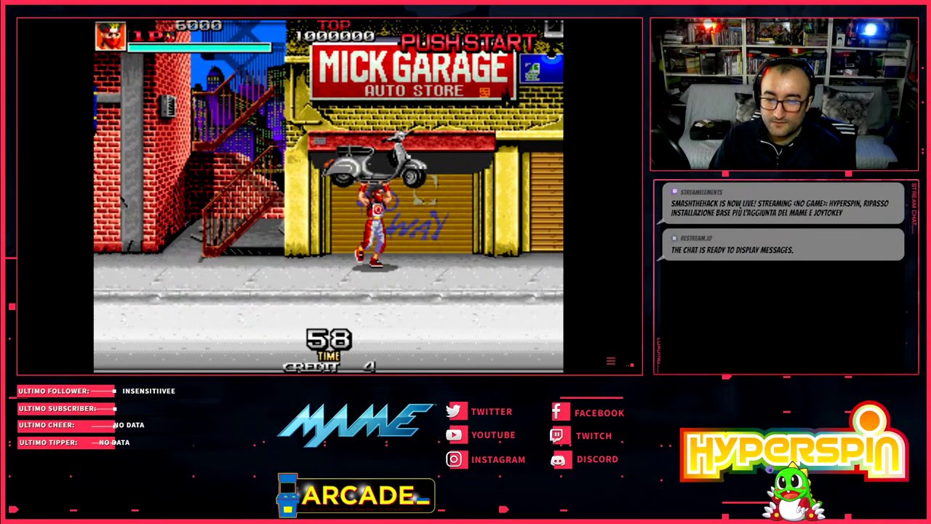
key("ctrl")
key("Right")
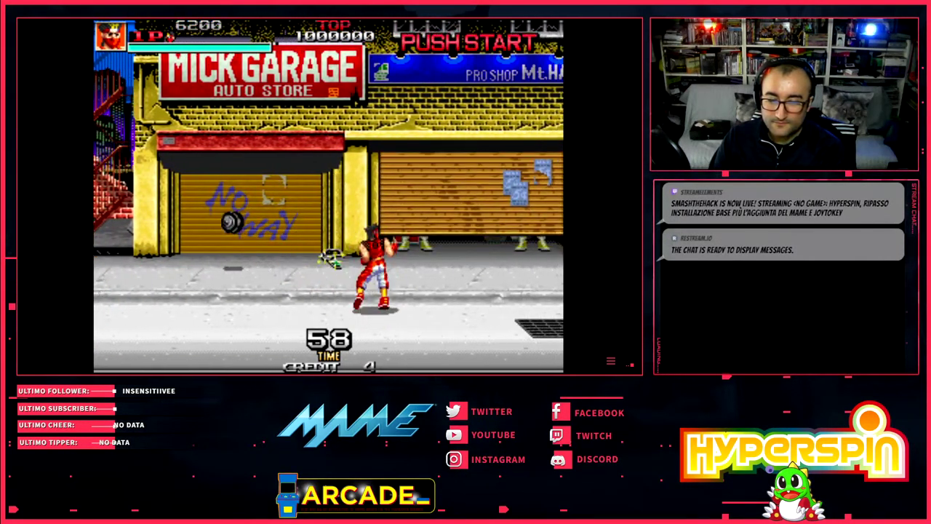
key("ctrl")
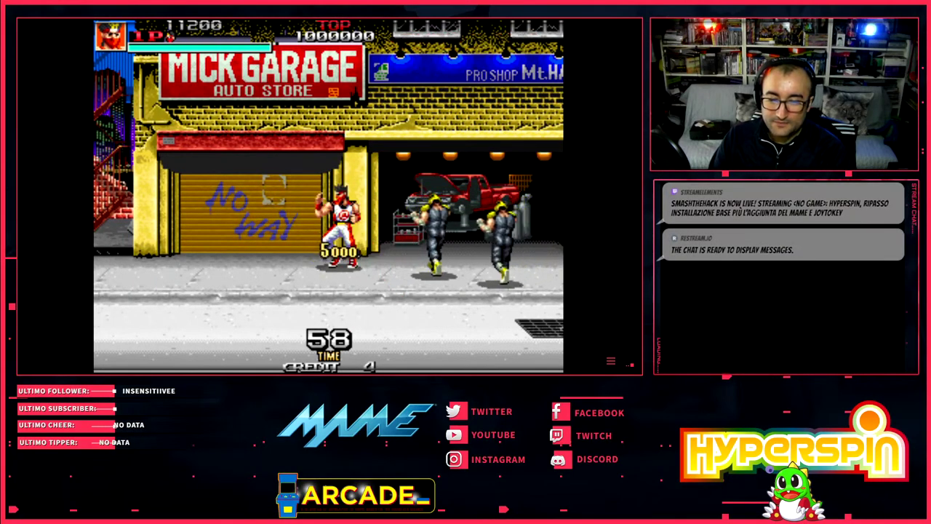
- Fight the gang past the Mt.Hand pro shop up to the fenced alley, and quit the game back to the game list
key("Right")
key("ctrl")
key("ctrl")
key("Right")
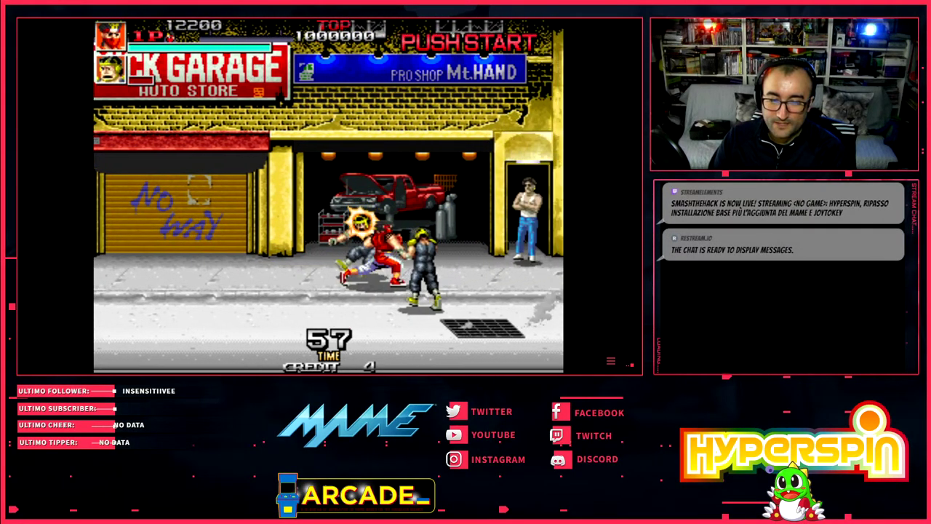
key("ctrl")
key("Right")
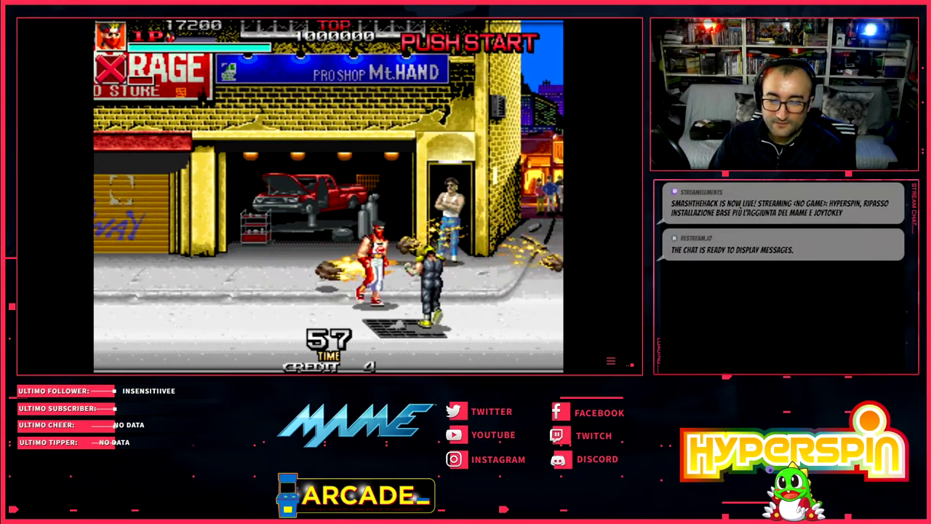
key("ctrl")
key("ctrl")
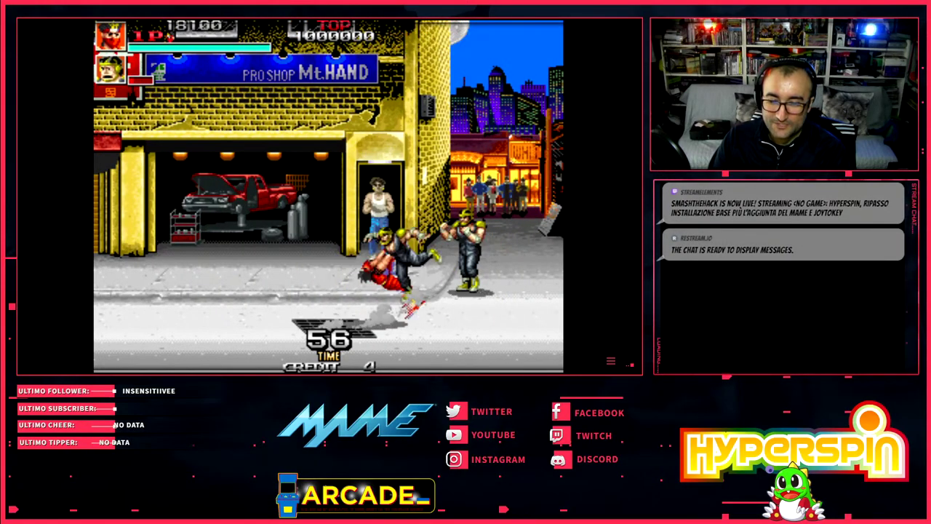
key("Right")
key("ctrl")
key("Right")
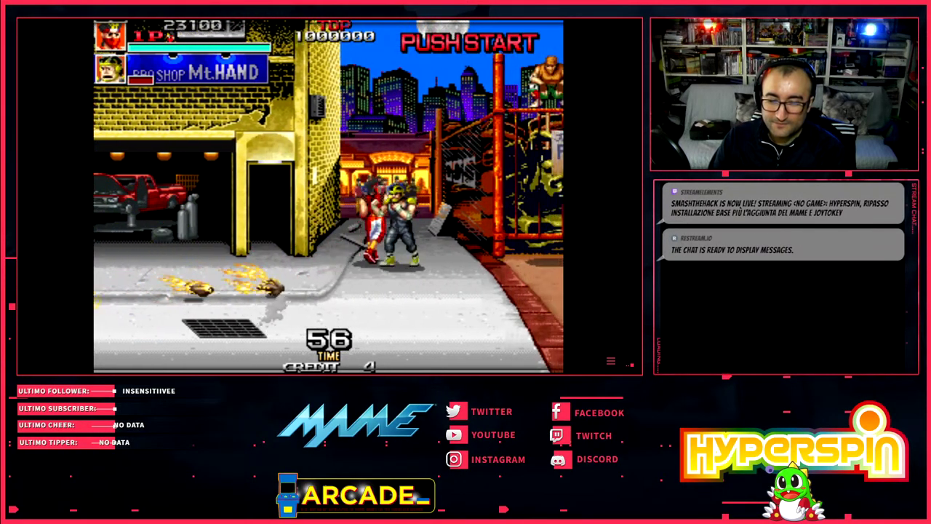
key("ctrl")
key("Down")
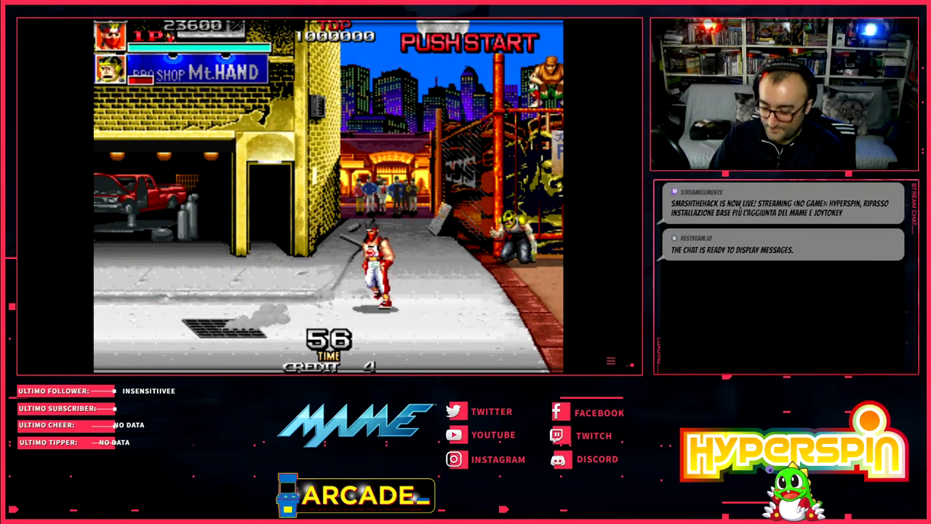
key("ctrl+alt")
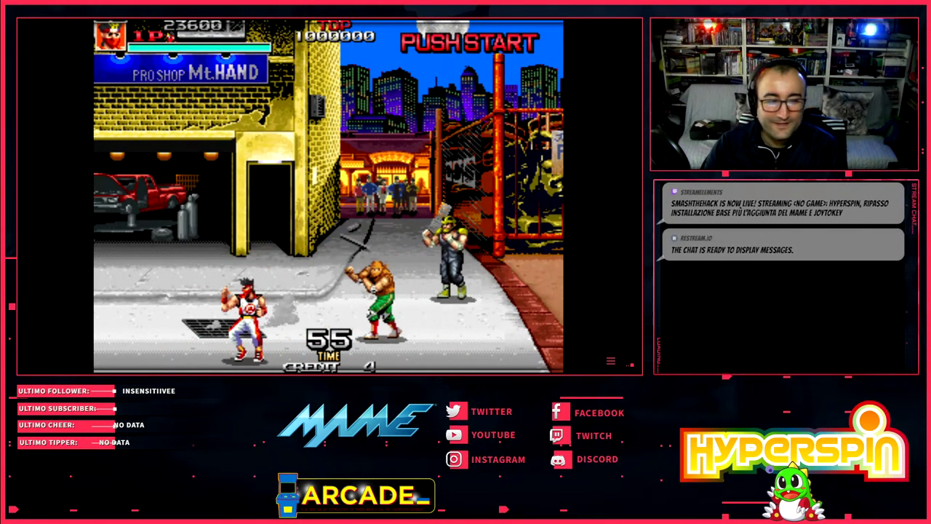
key("Escape")
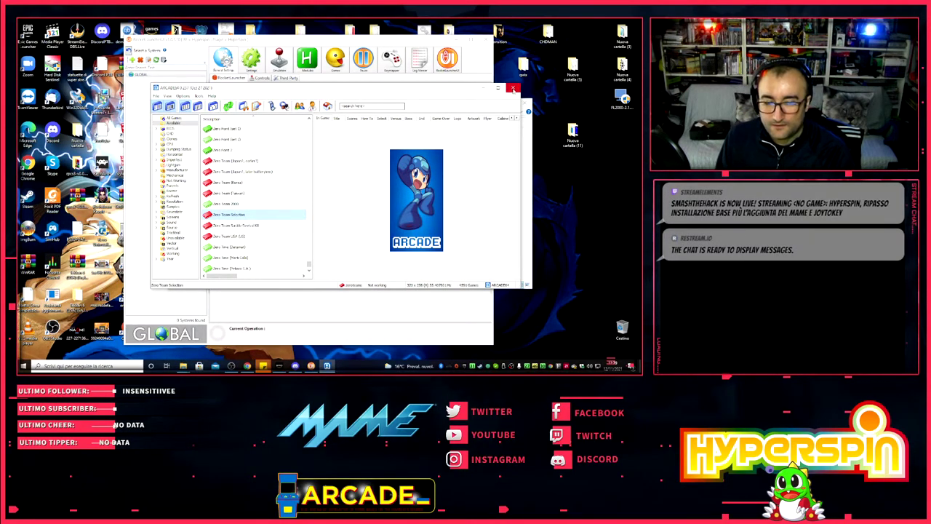
- Look through the last entries of the game list
left_click(310, 271)
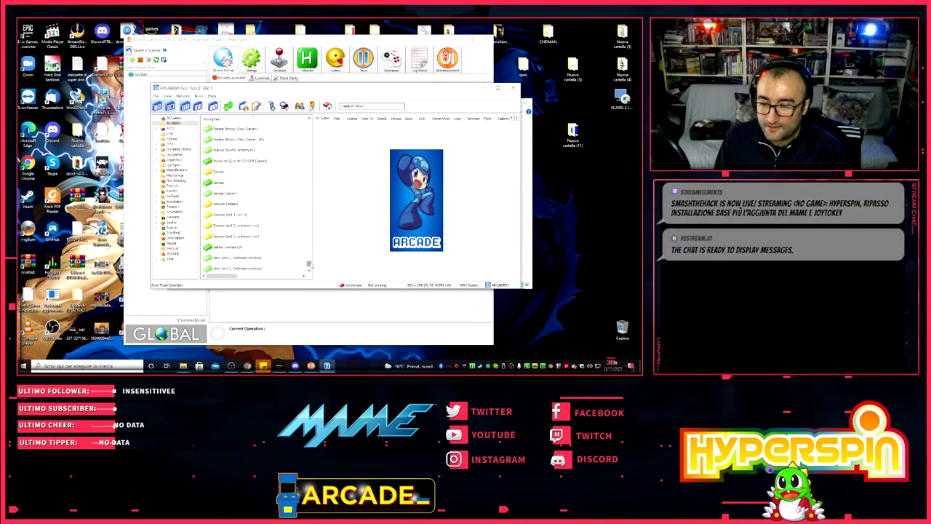
left_click(309, 266)
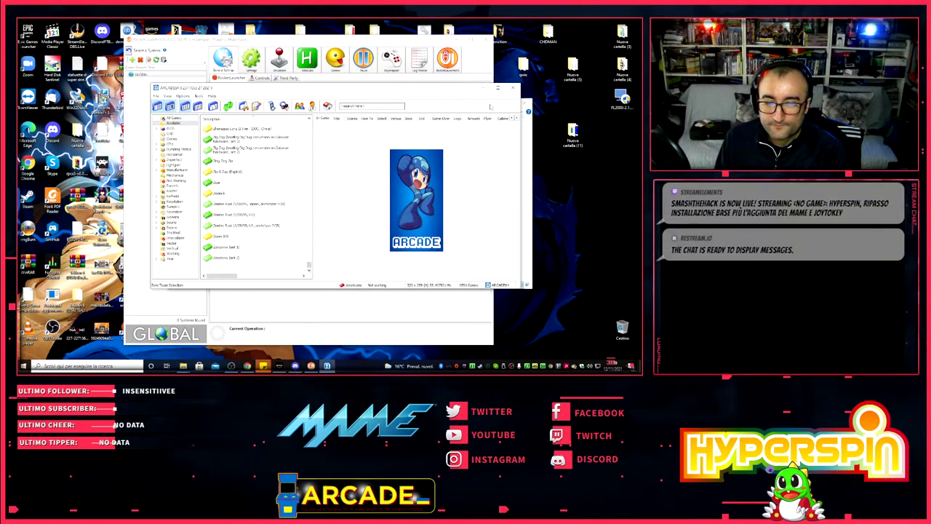
mouse_move(325, 93)
left_mouse_down()
mouse_move(336, 127)
mouse_move(398, 181)
mouse_move(312, 98)
mouse_move(326, 97)
left_mouse_up()
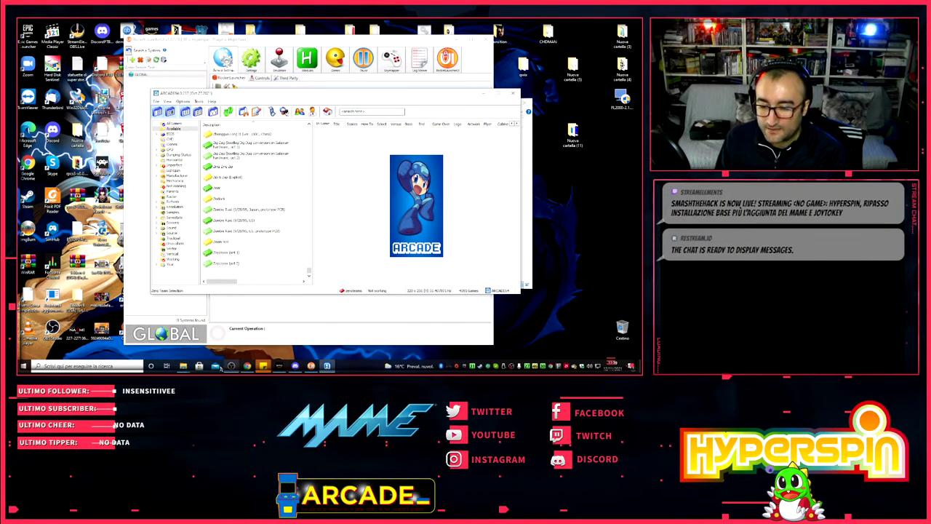
- Switch to File Explorer and open the folder of zipped ROM archives on the local disk F:
mouse_move(182, 365)
left_click(162, 349)
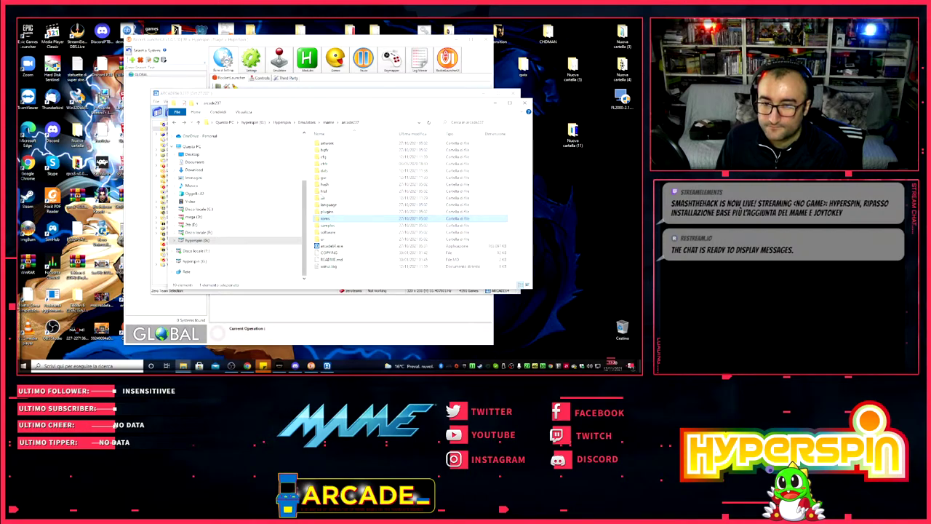
left_click(283, 123)
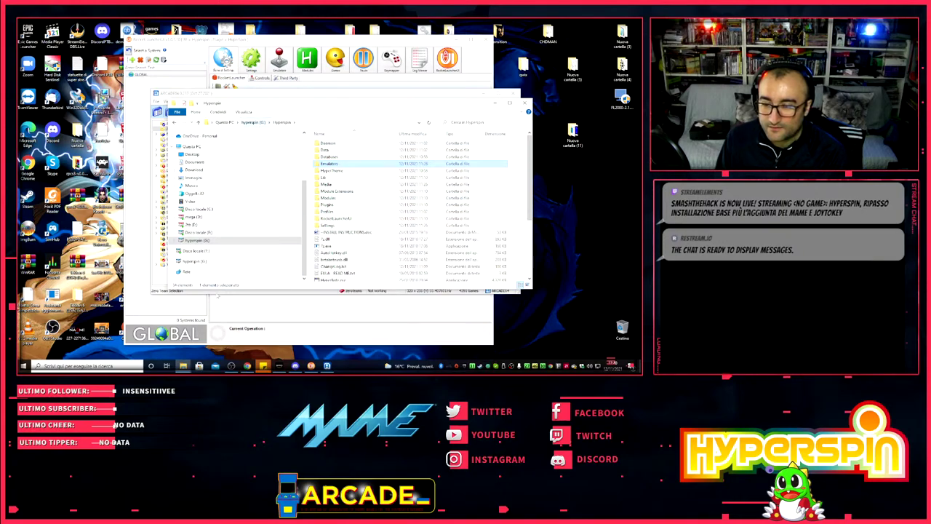
left_click(199, 234)
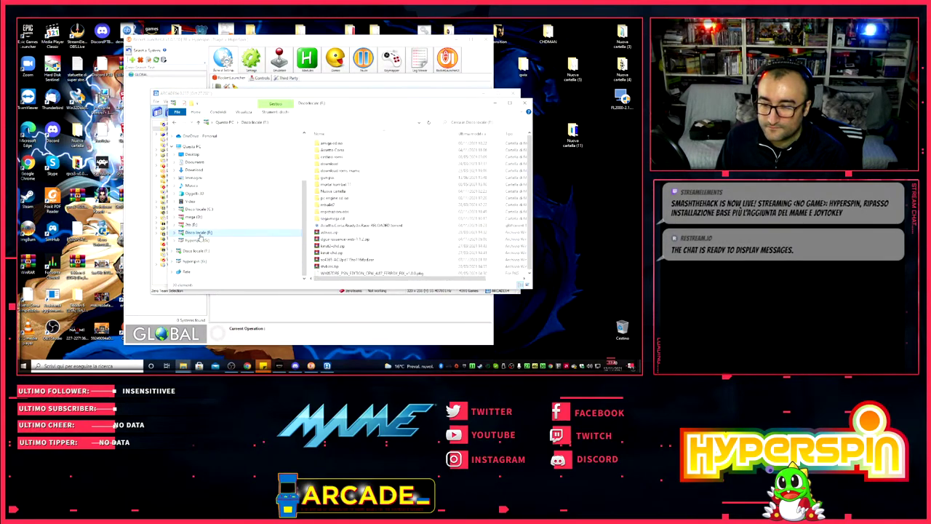
left_click(333, 205)
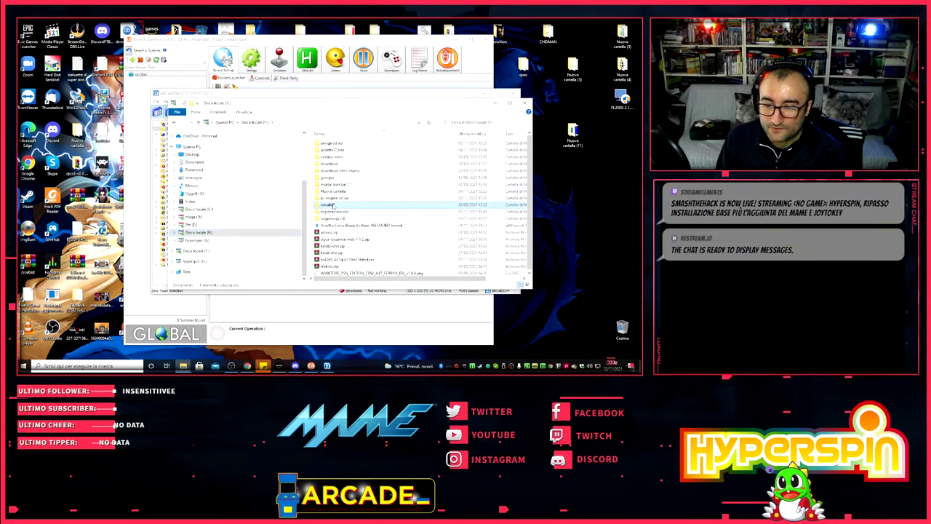
double_click(333, 206)
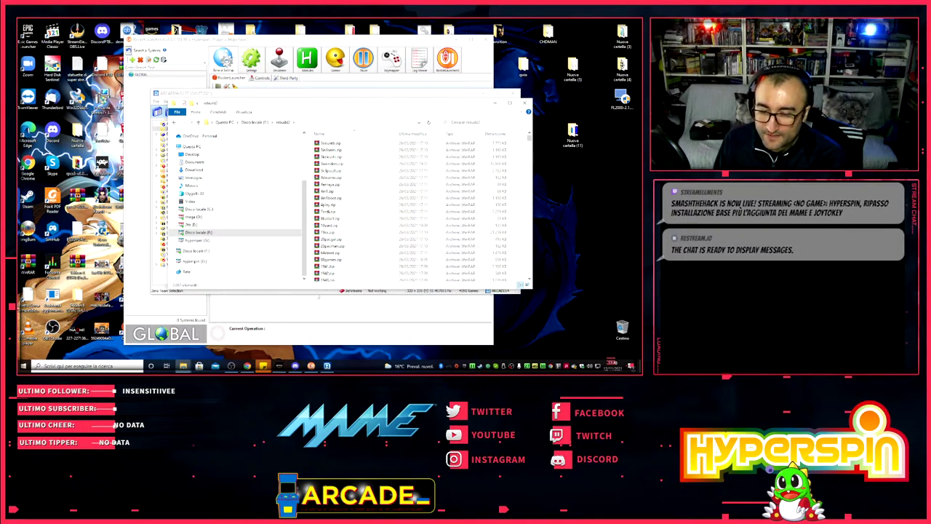
- Minimise the emulator's game list and close the File Explorer window to return to RocketLauncherUI
left_click(319, 293)
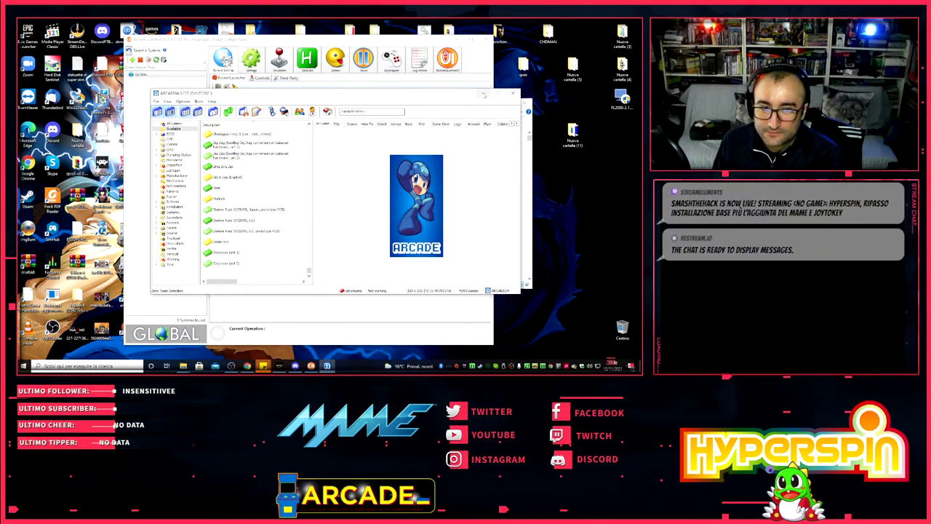
left_click(484, 95)
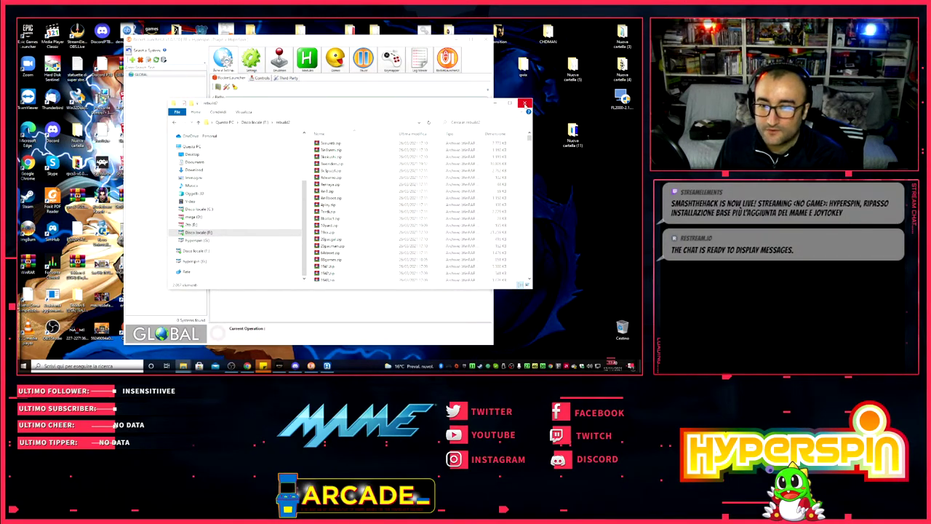
left_click(525, 104)
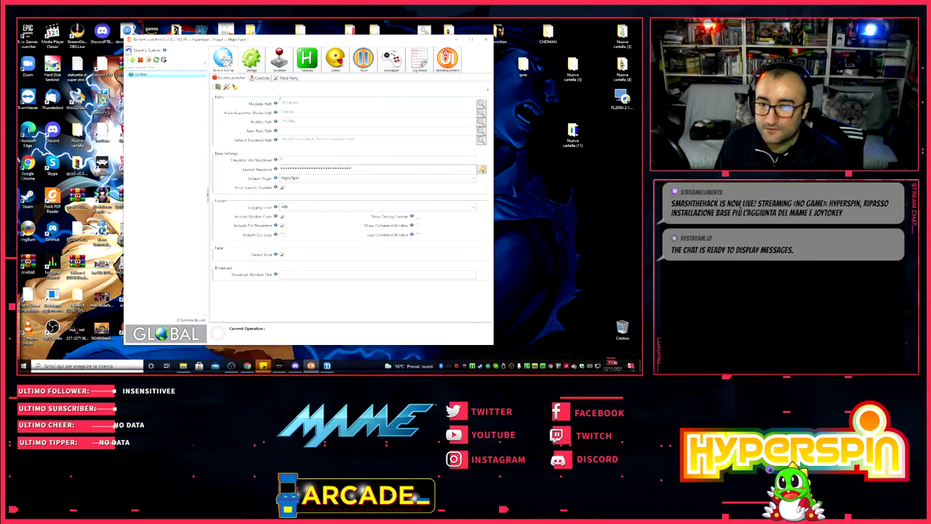
- Start creating a new system in RocketLauncherUI, and quit the ARCADE64 emulator
right_click(133, 73)
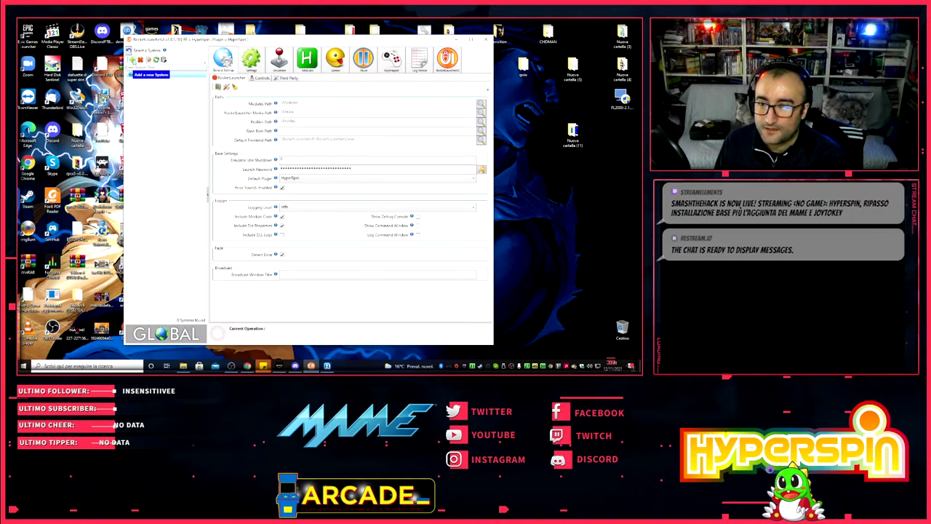
left_click(146, 74)
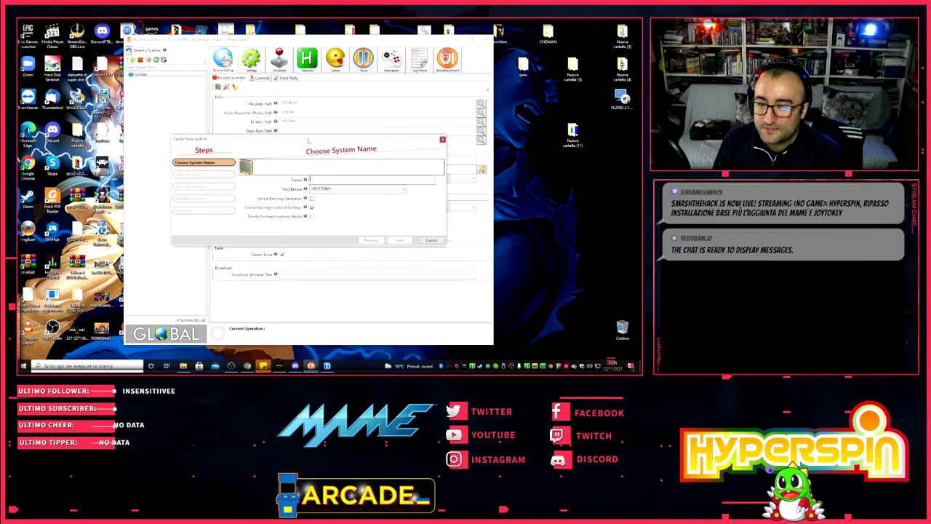
left_click(326, 365)
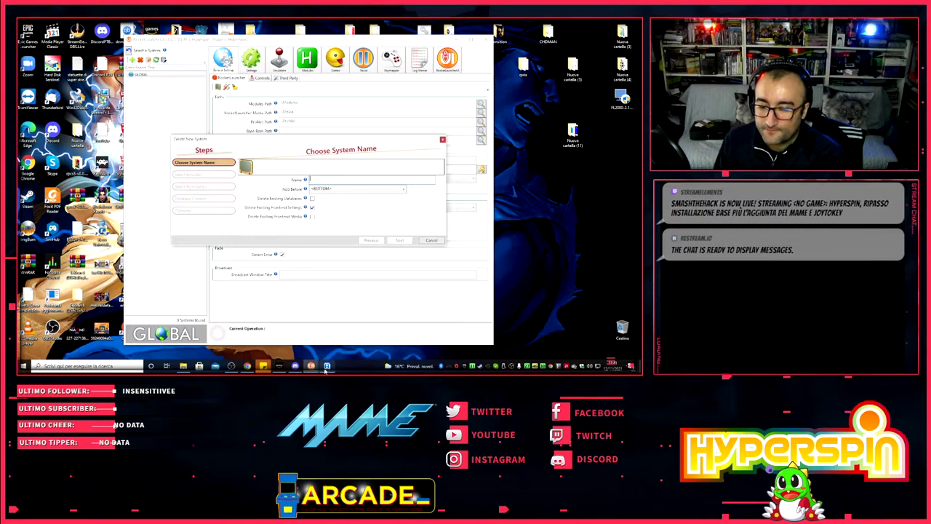
left_click(514, 93)
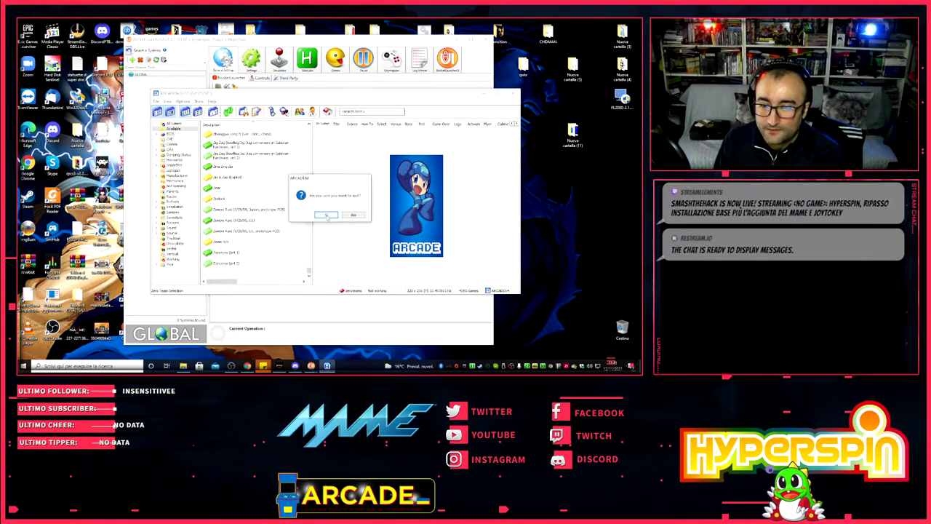
left_click(326, 214)
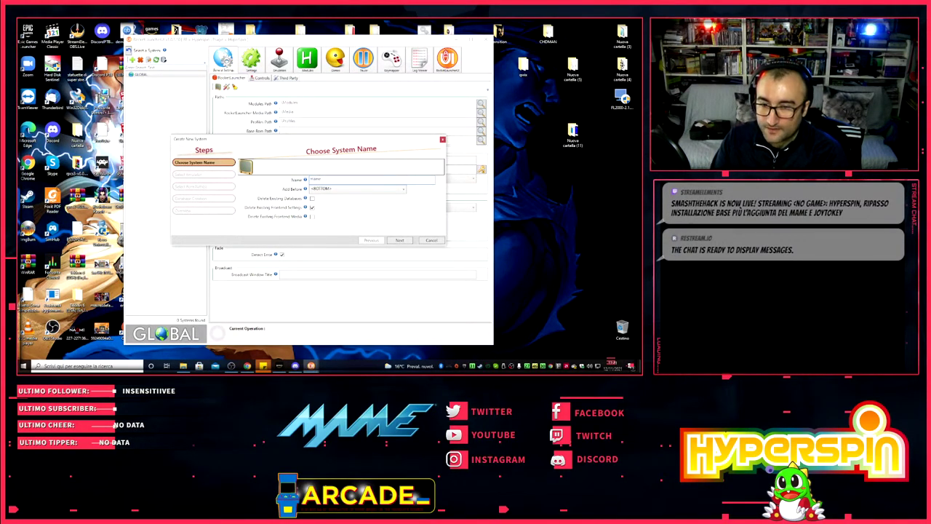
- Name the new system MAME and continue to the emulator selection
type("Mame")
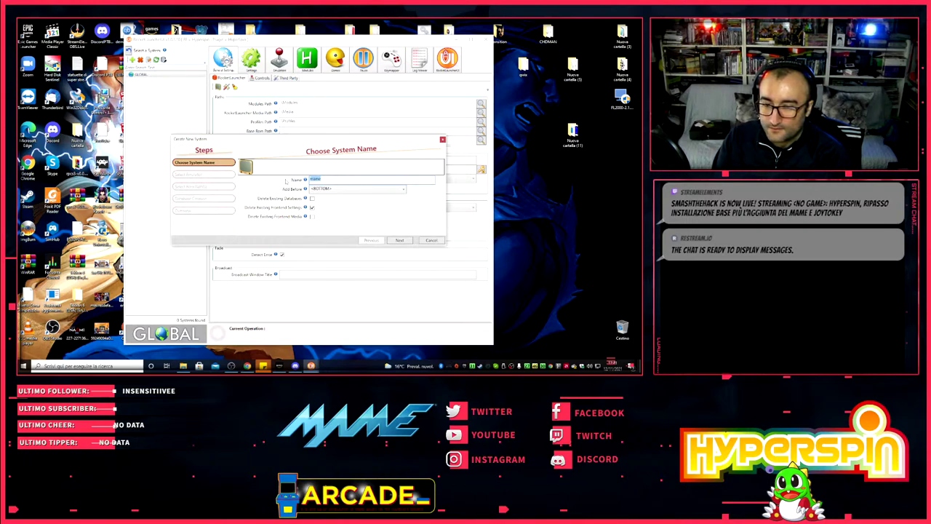
type("A")
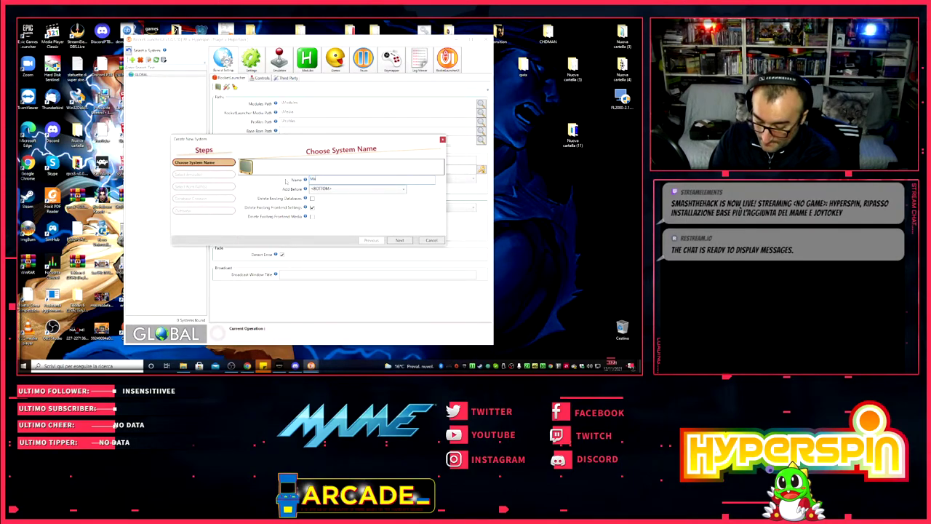
left_click(399, 240)
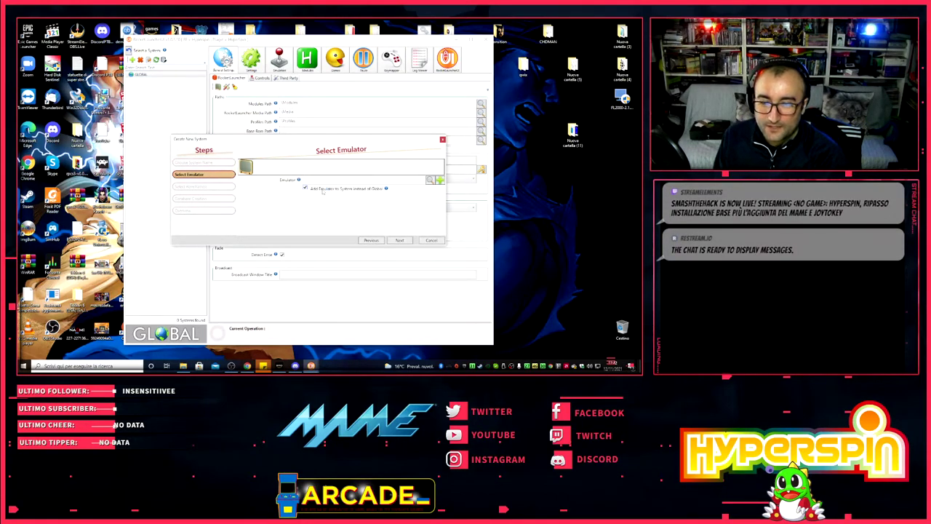
- Start a new emulator entry for the system and name it Arcade 64
left_click(439, 180)
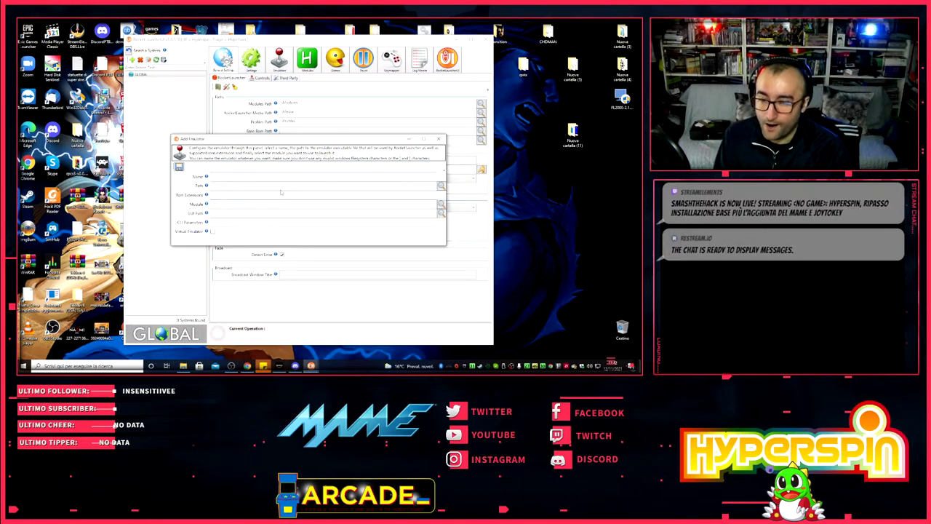
left_click_drag(310, 141, 321, 138)
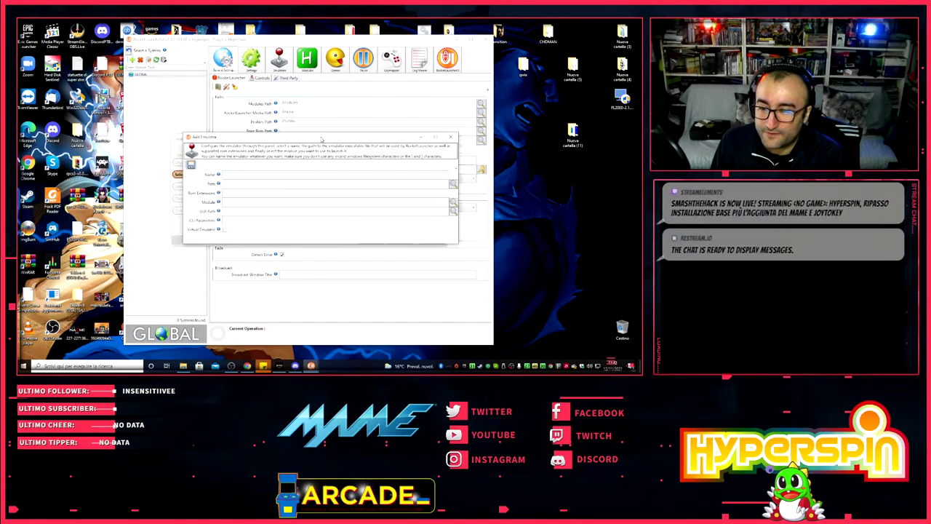
left_click(287, 174)
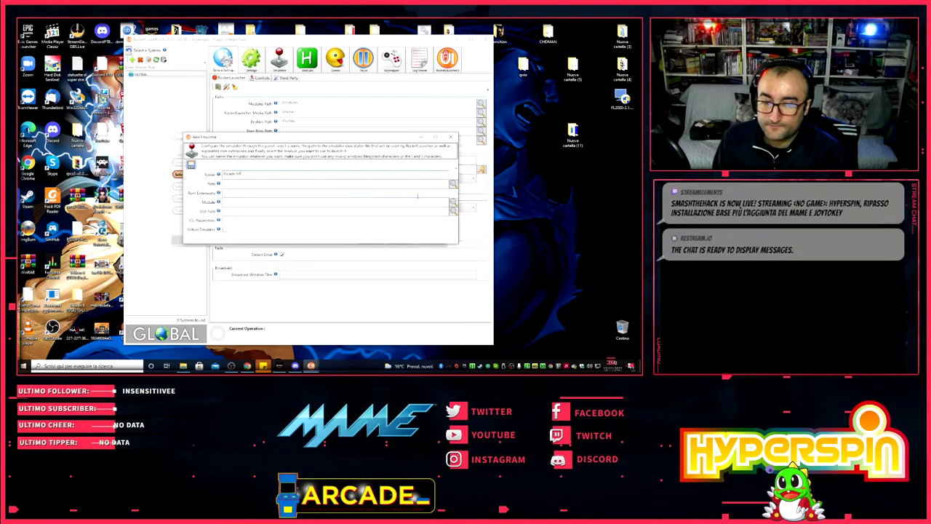
- Set the emulator's path to arcade64.exe in the arcade folder inside Hyperspin's Emulators\mame folder
left_click(452, 184)
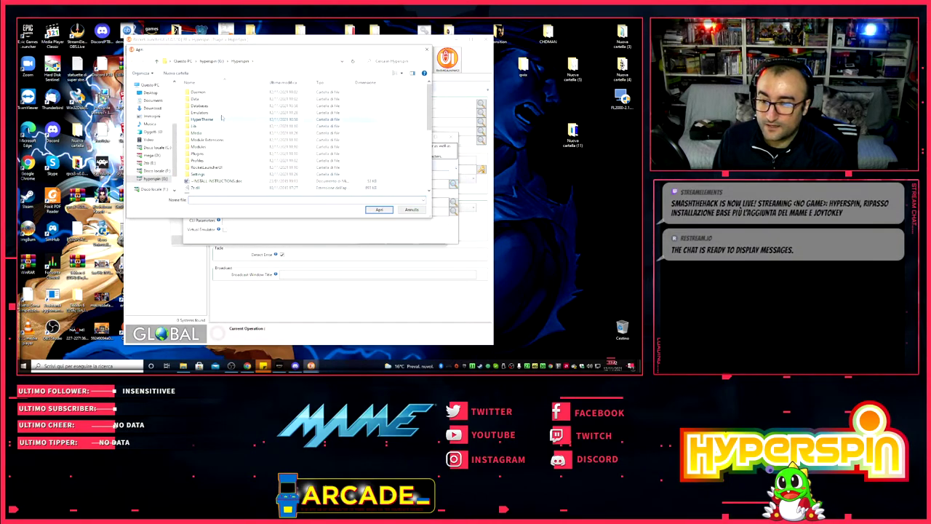
double_click(201, 113)
double_click(234, 92)
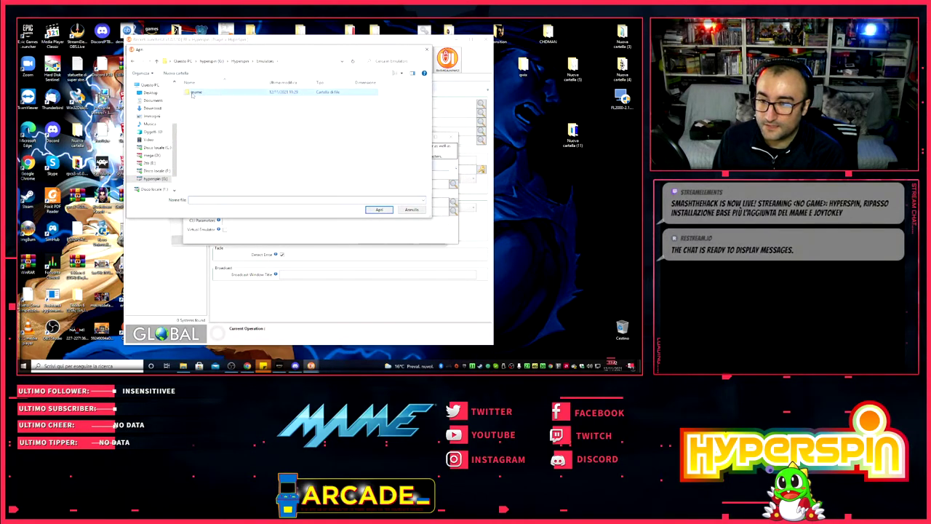
double_click(233, 93)
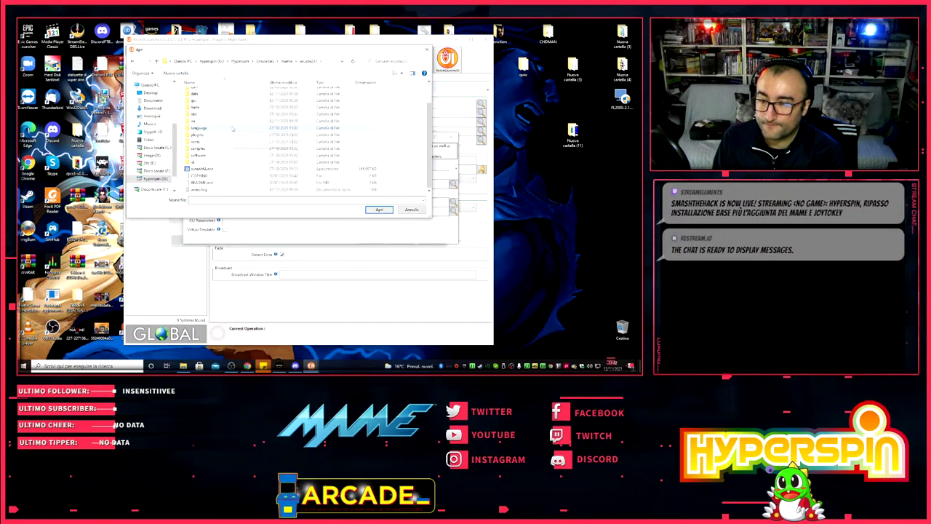
double_click(240, 167)
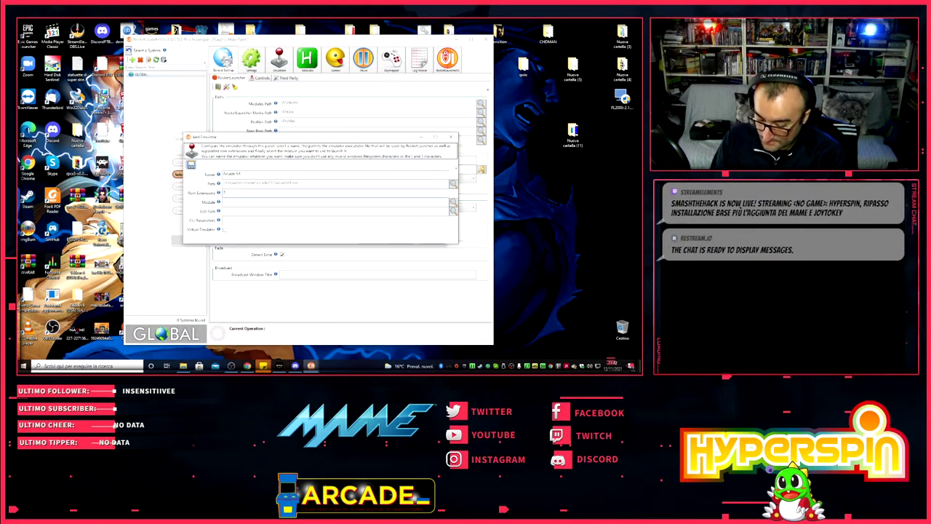
- Set the emulator's ROM extension to zip and its module to MAME.ahk, and save it to continue to the ROM paths
type("ip")
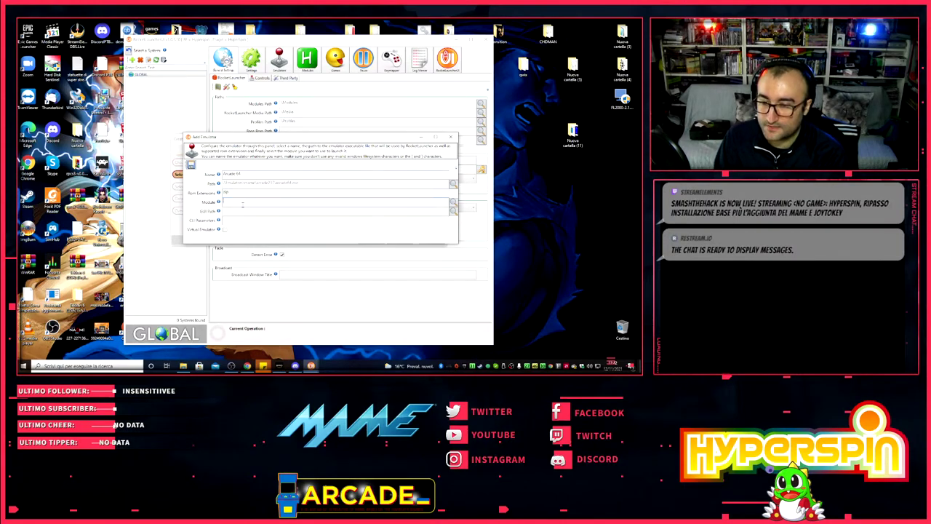
left_click(452, 203)
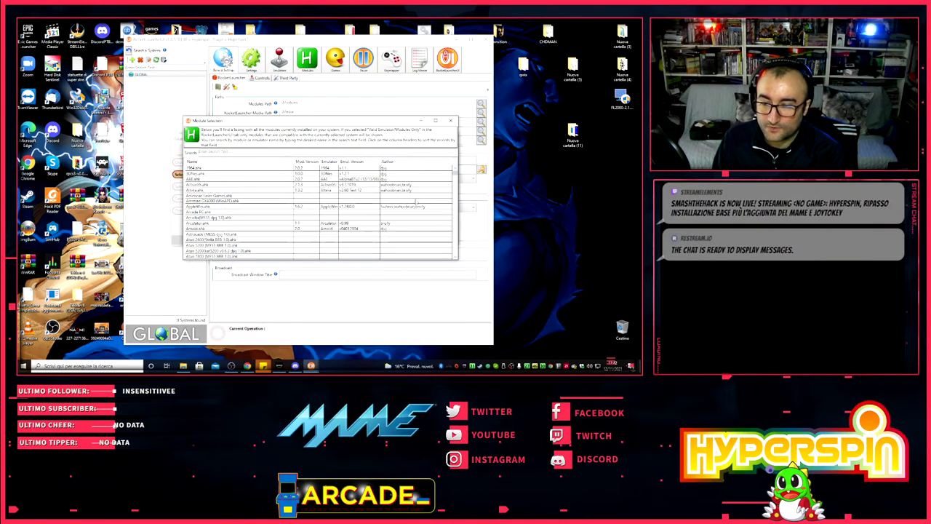
scroll(315, 202, "down", 10)
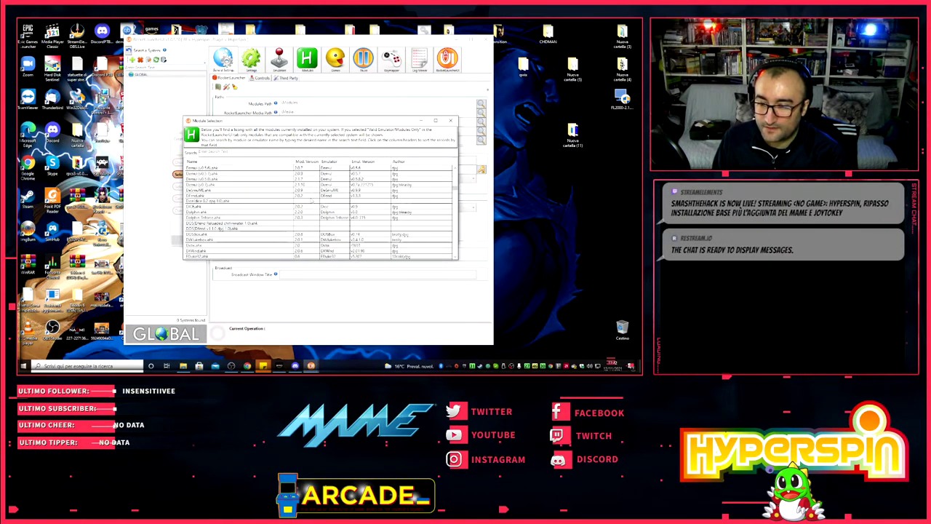
scroll(311, 201, "down", 10)
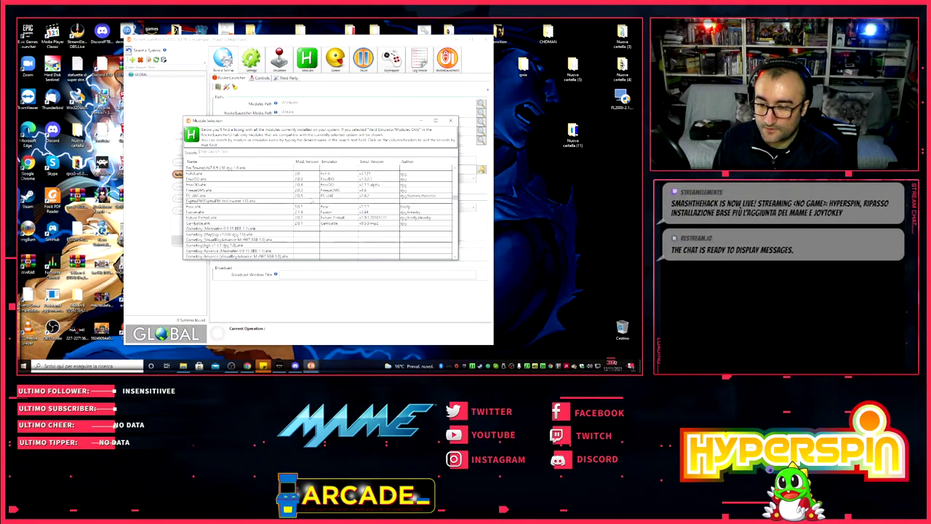
scroll(313, 202, "down", 7)
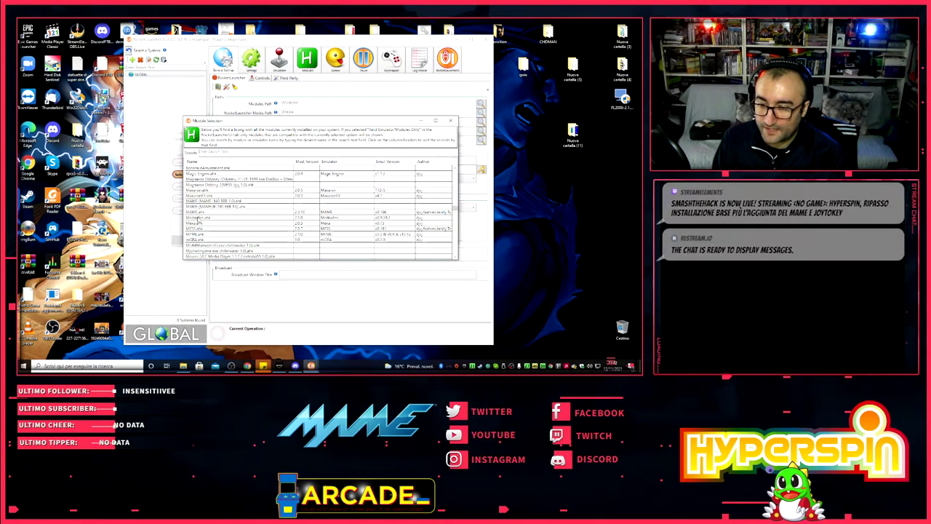
left_click(198, 212)
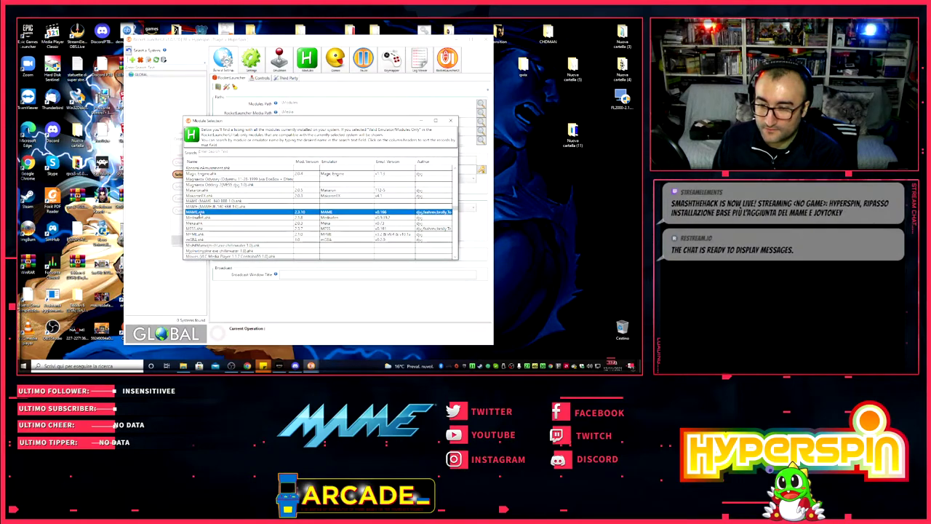
double_click(198, 211)
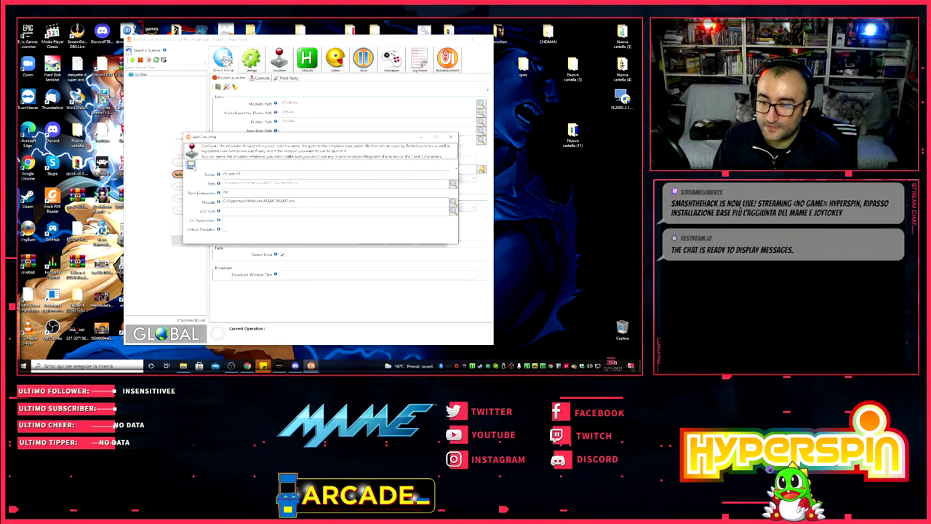
left_click(191, 165)
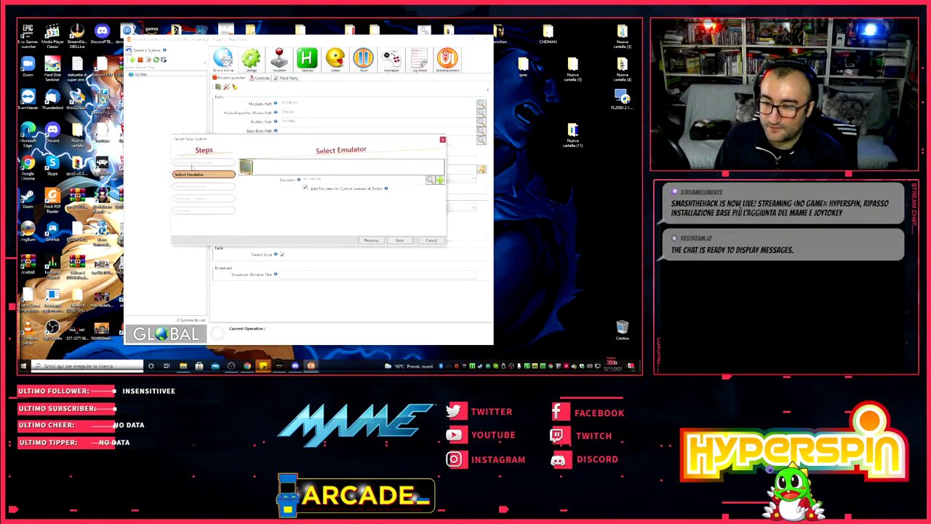
left_click(400, 240)
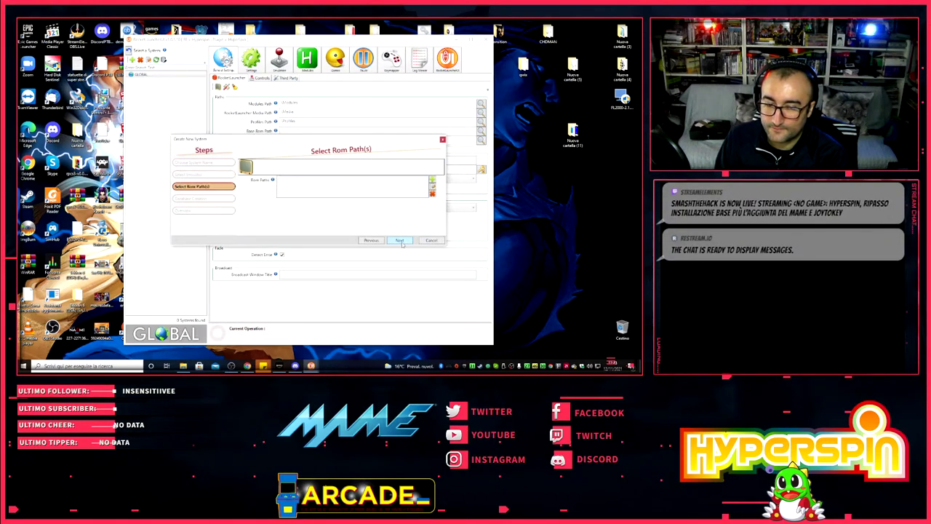
- Add the rebuild2 folder on drive F as the ROM path of the new MAME system
left_click(433, 181)
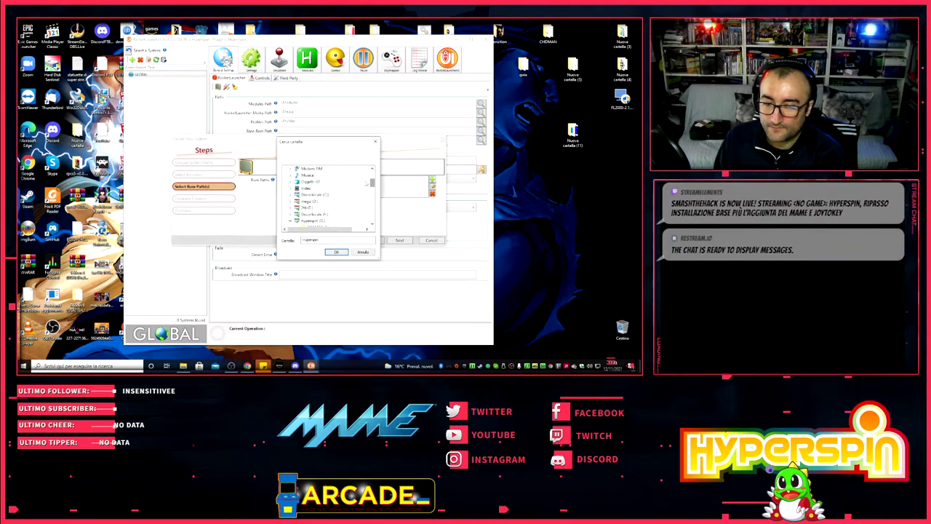
scroll(373, 183, "down", 3)
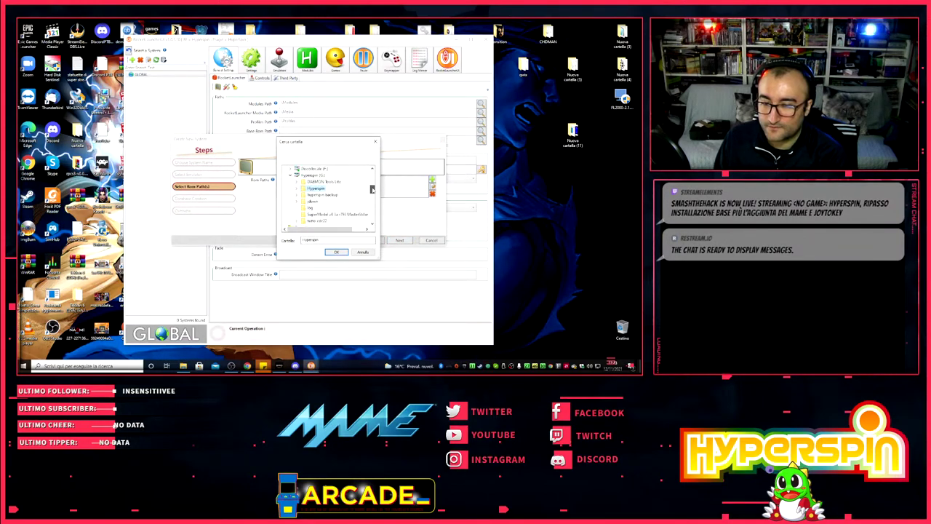
scroll(372, 193, "down", 5)
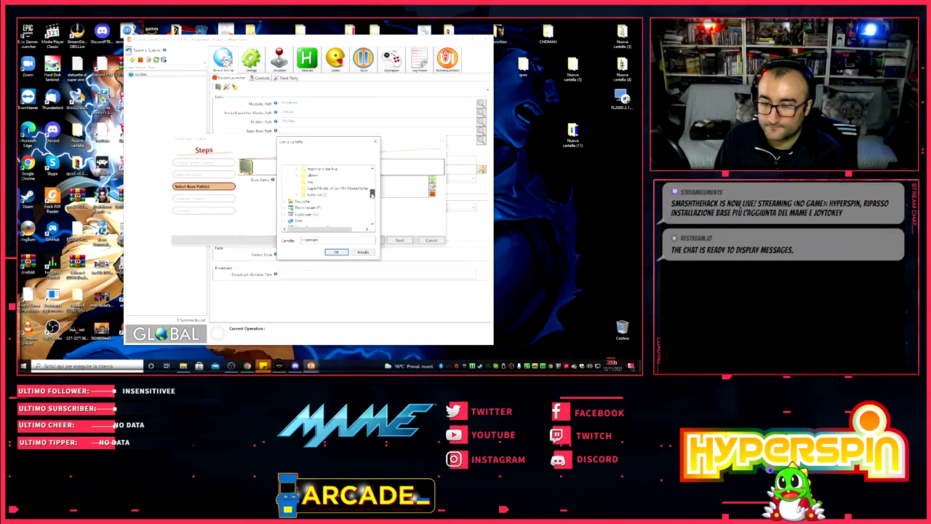
scroll(372, 195, "down", 1)
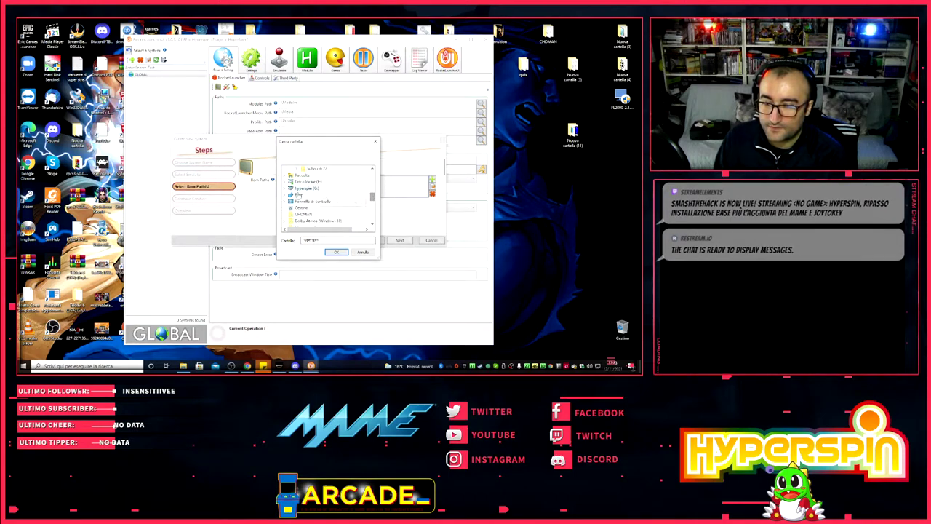
left_click(289, 182)
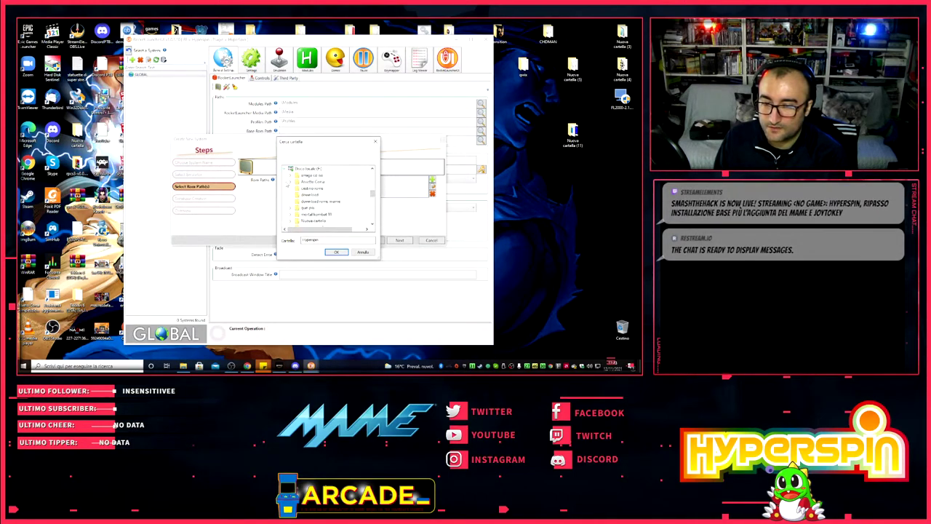
left_click_drag(372, 193, 372, 197)
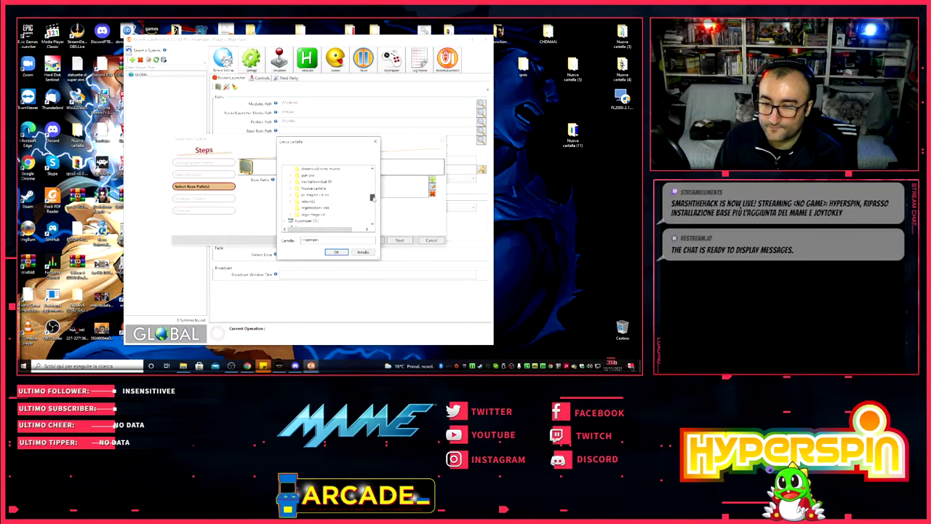
left_click(307, 201)
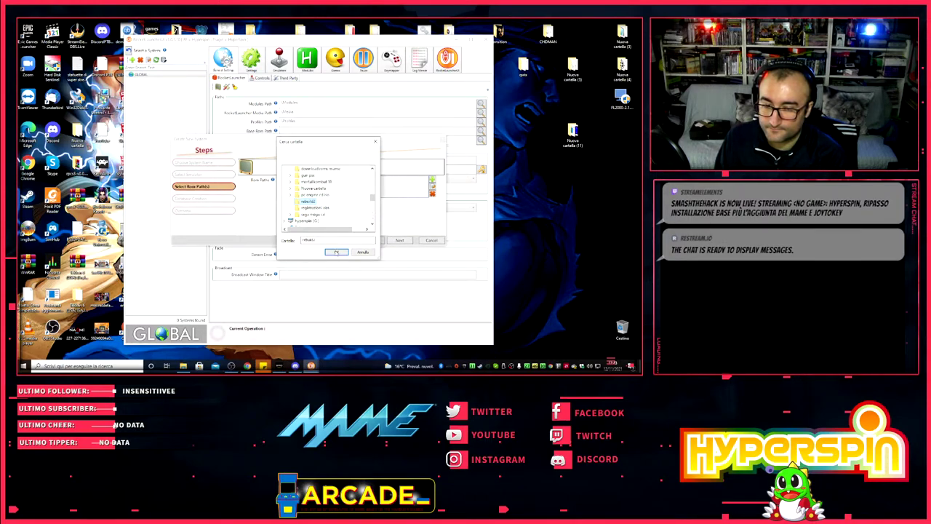
left_click(336, 252)
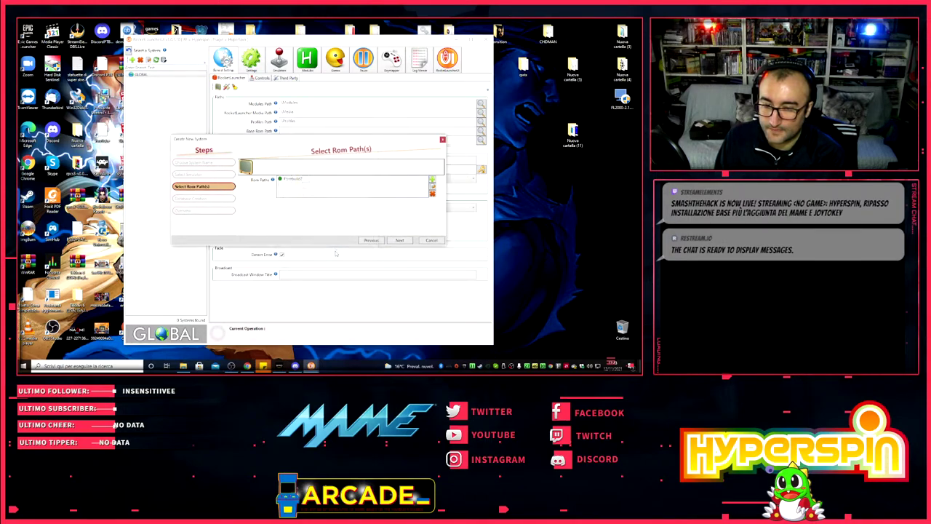
- Choose to generate the database from the ROM path and finish creating the MAME system
left_click(400, 240)
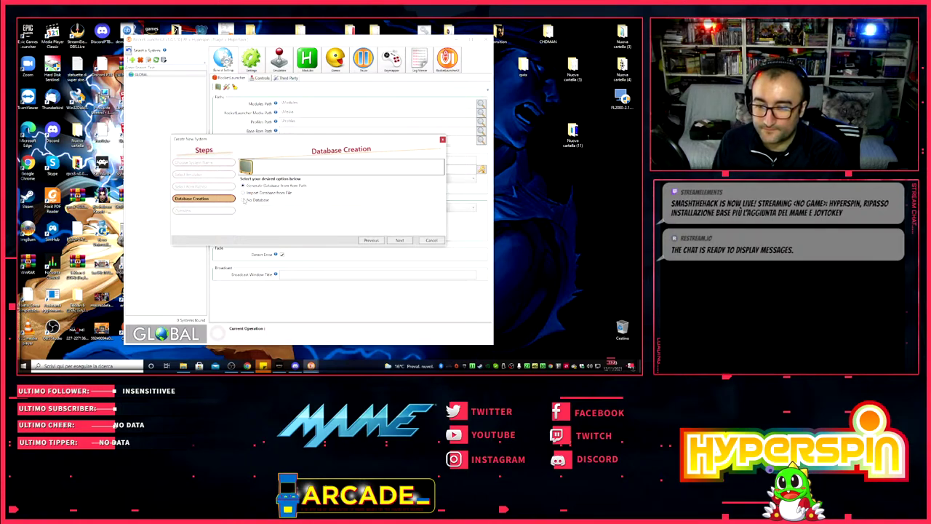
left_click(400, 241)
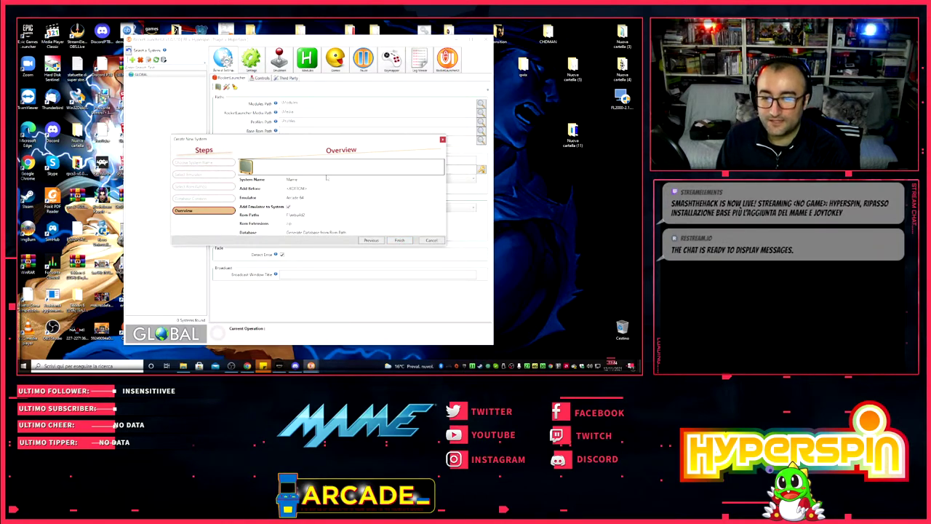
left_click(399, 240)
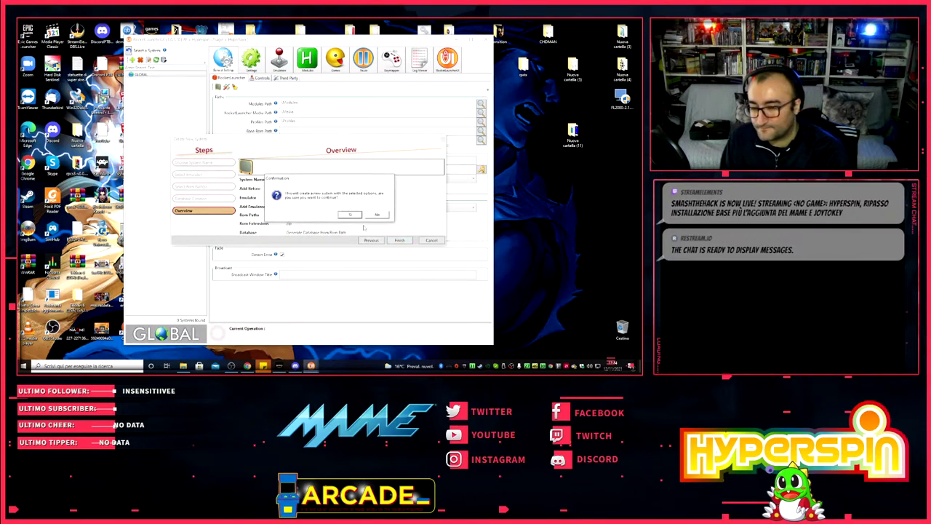
left_click(349, 215)
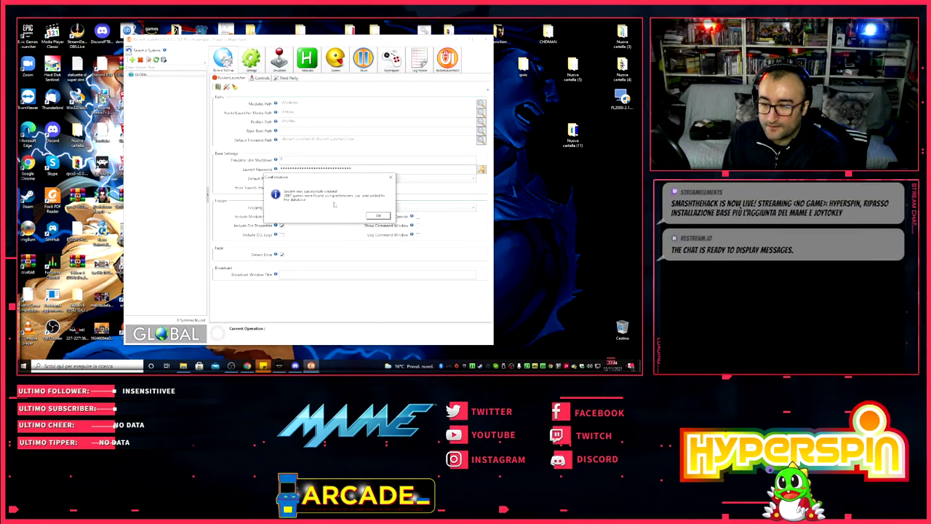
left_click(378, 216)
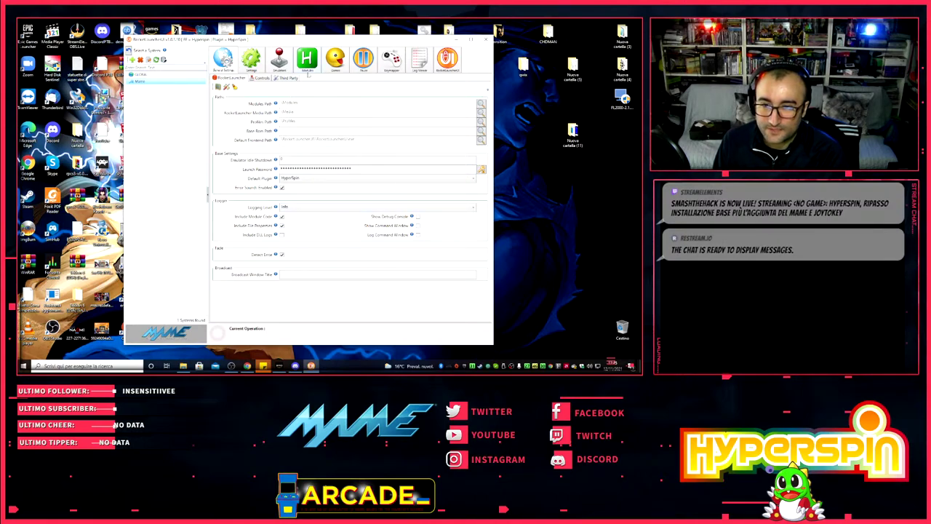
- Open the game list of the MAME system and audit its ROMs
left_click(335, 59)
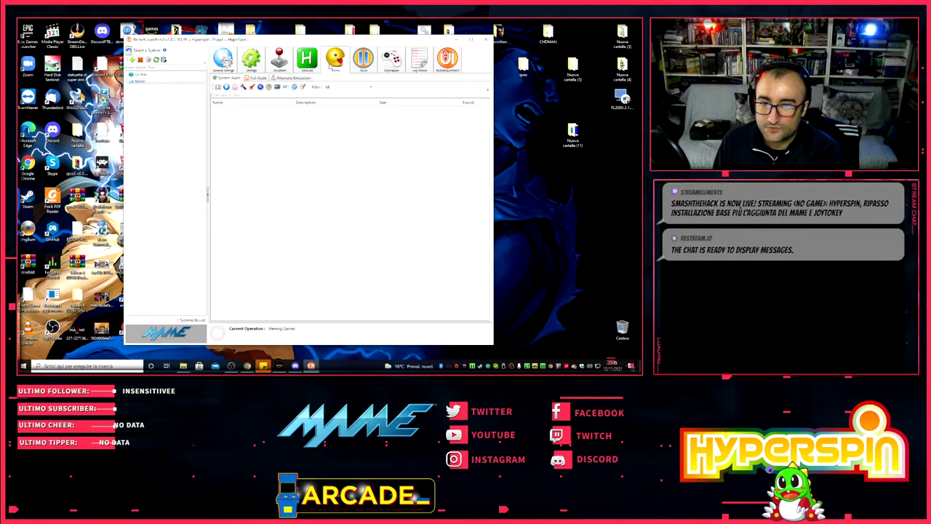
left_click(226, 86)
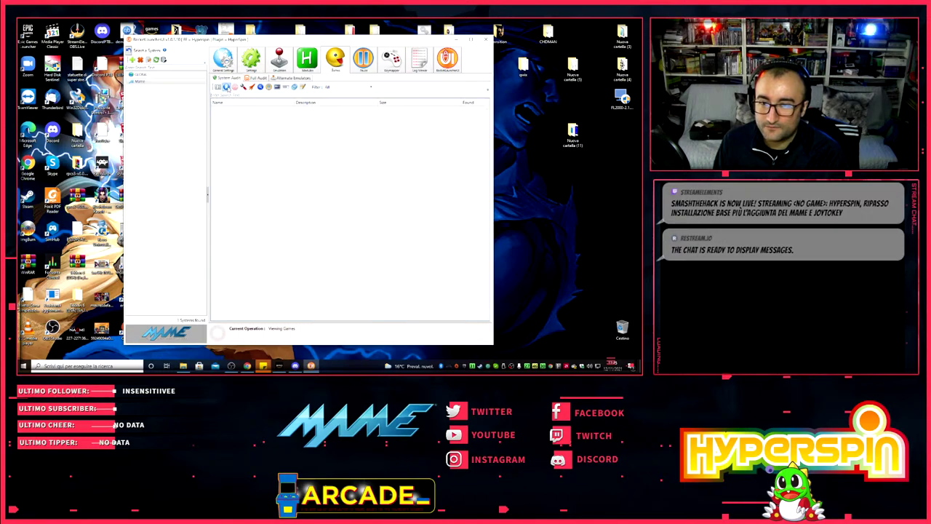
left_click(236, 116)
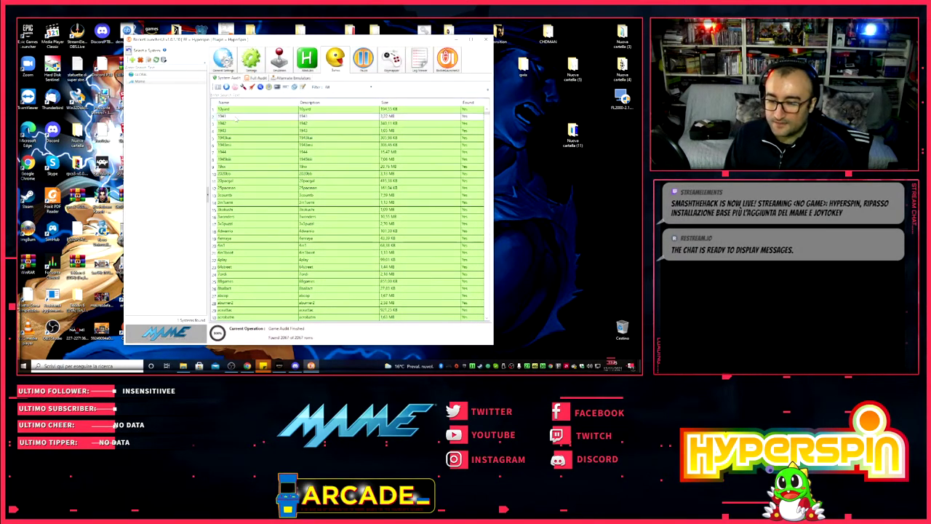
- Try to launch the game 1941 from the audited list and dismiss the emulator's error
left_click(237, 117)
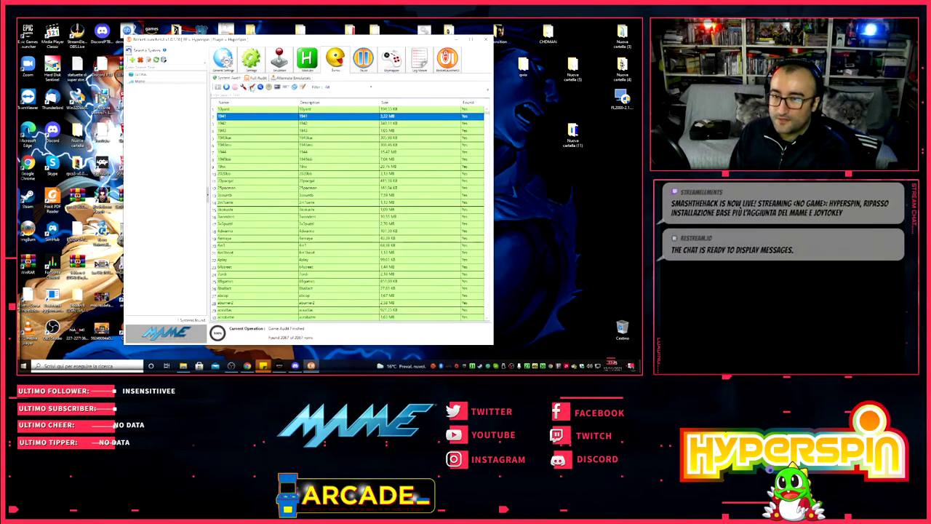
left_click(252, 86)
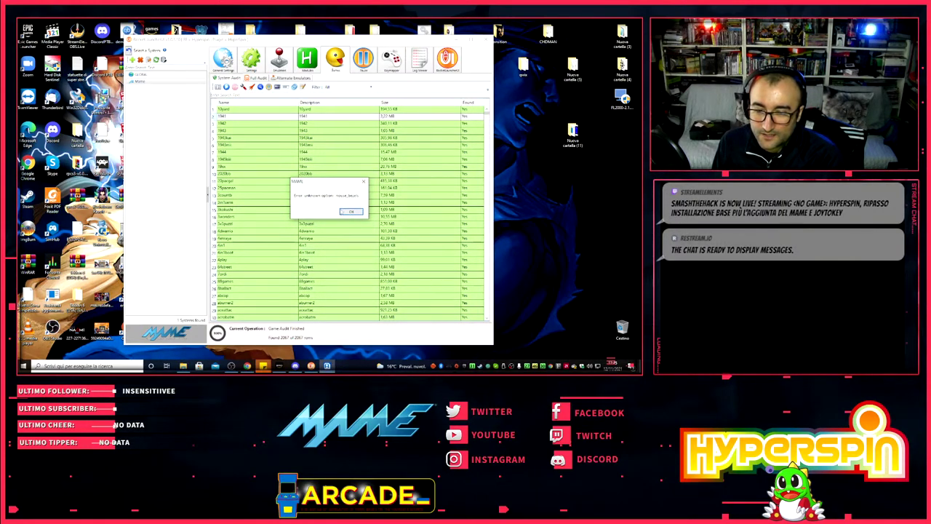
left_click(352, 211)
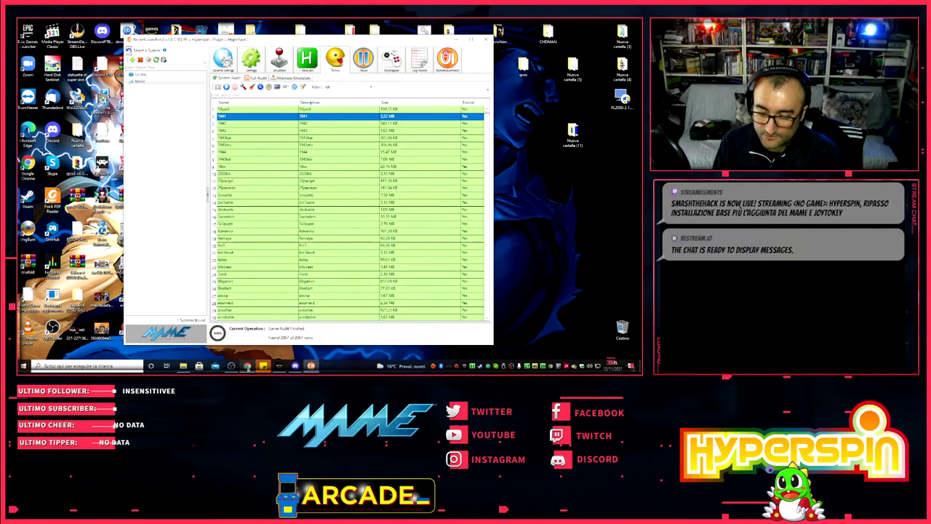
- Switch to the Chrome browser, open the HyperSpin site's Downloads section, and dismiss the launcher's error screen
mouse_move(248, 366)
left_click(240, 333)
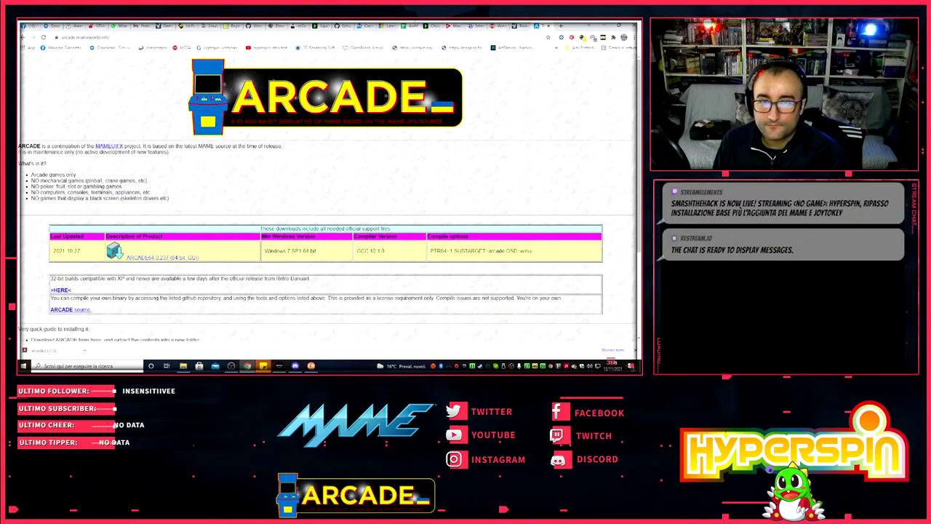
left_click(493, 26)
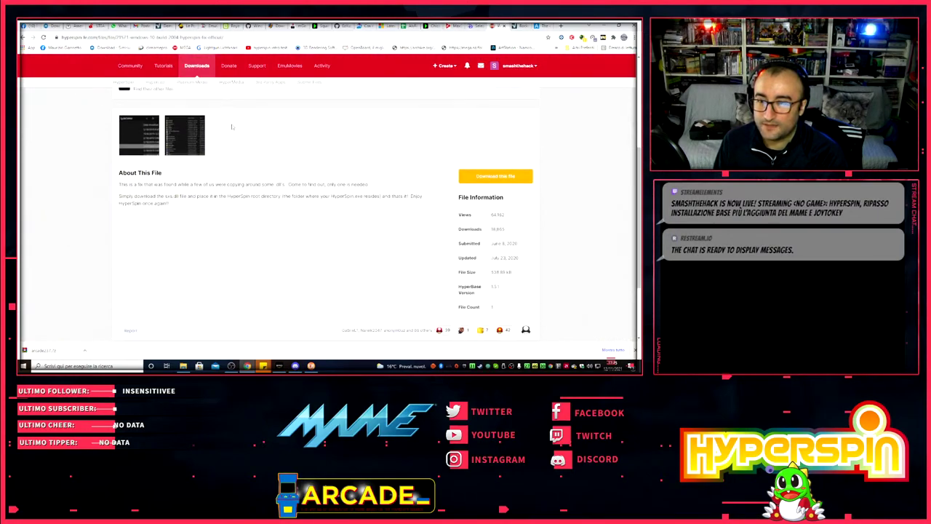
scroll(162, 203, "up", 3)
left_click(141, 192)
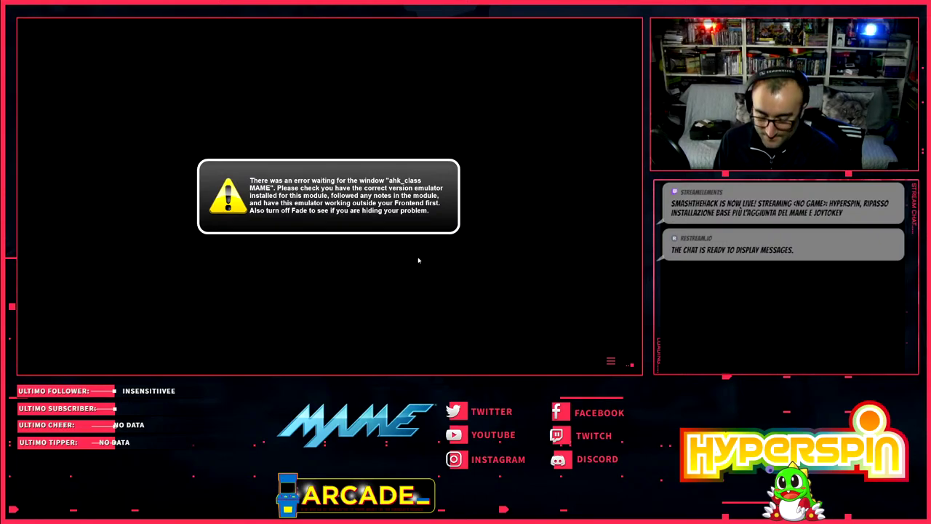
key("Escape")
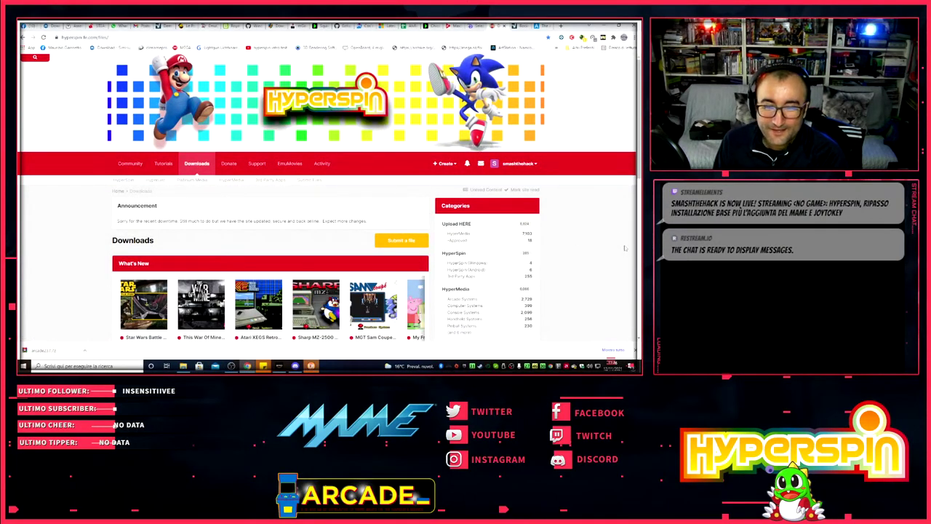
- Look through the featured downloads and open the 3rd Party Apps category under HyperSpin
scroll(556, 195, "down", 5)
scroll(556, 194, "down", 2)
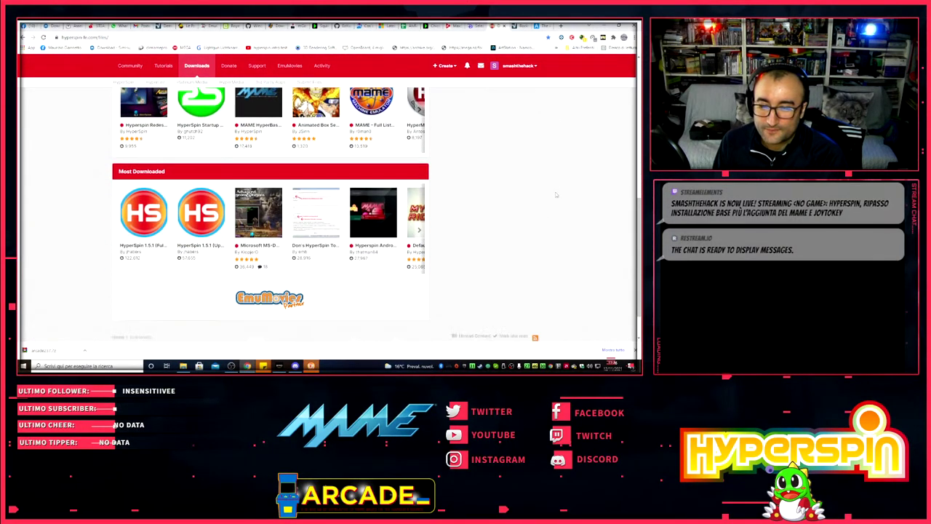
scroll(463, 188, "up", 4)
scroll(463, 187, "up", 5)
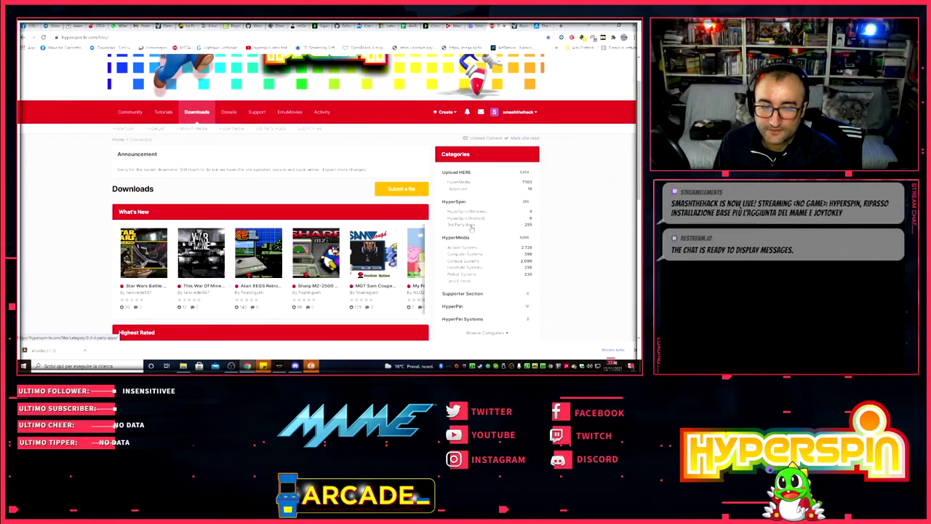
left_click(472, 228)
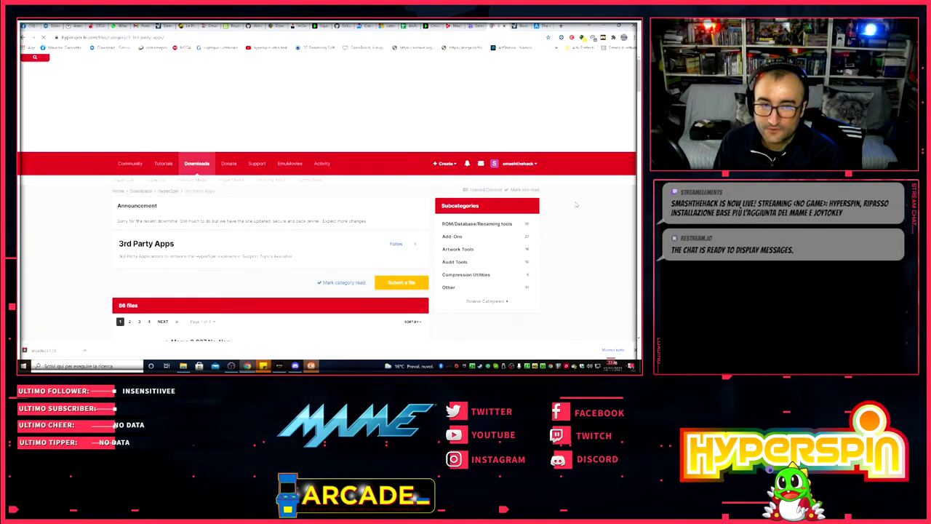
- Examine the 3rd Party Apps file list for the available no-nag versions of Arcade64 and MAME64
scroll(213, 228, "down", 2)
scroll(213, 228, "down", 5)
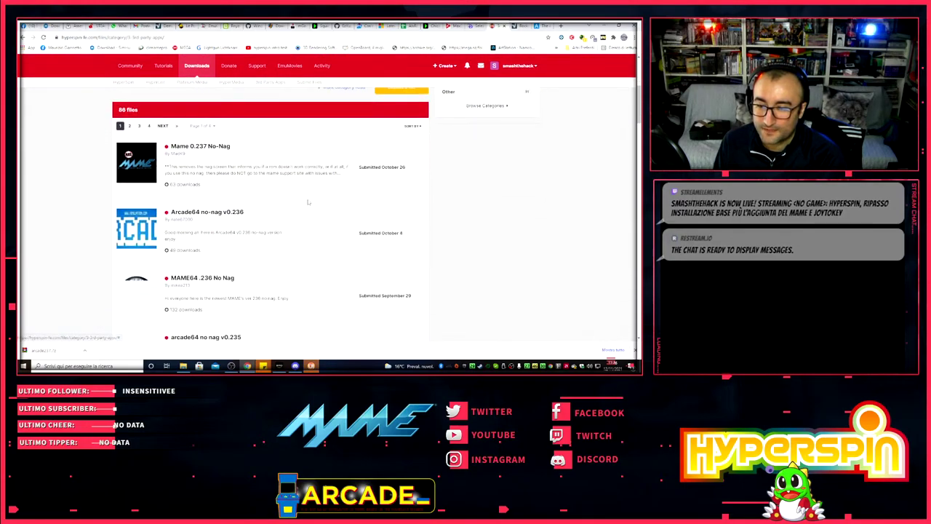
scroll(308, 200, "down", 3)
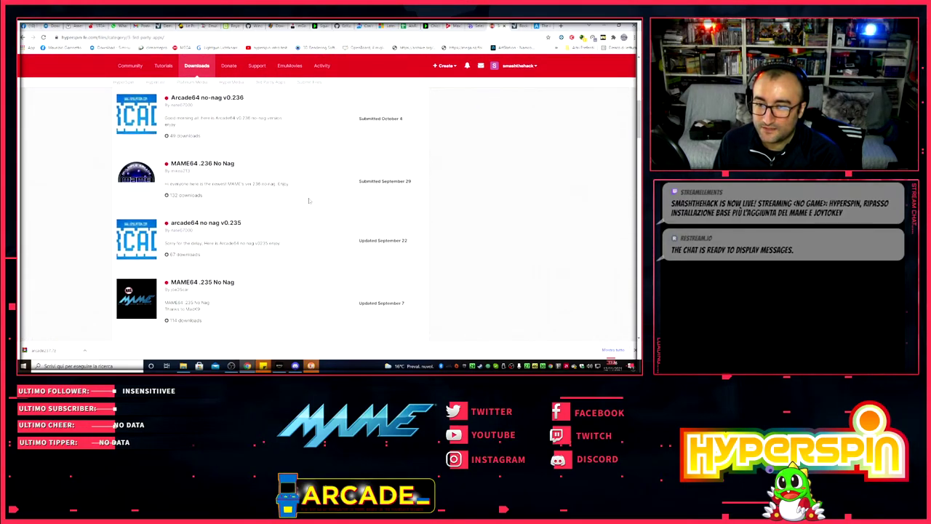
scroll(308, 200, "down", 4)
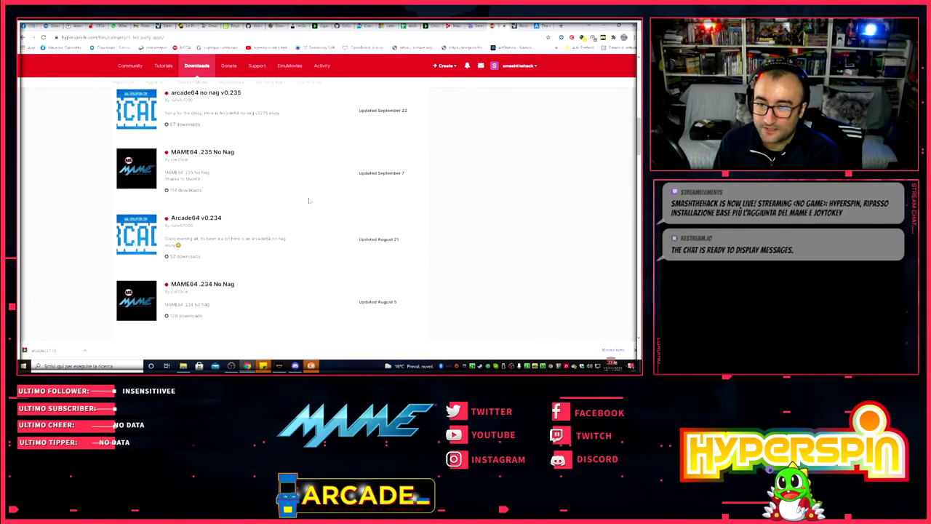
scroll(309, 201, "down", 4)
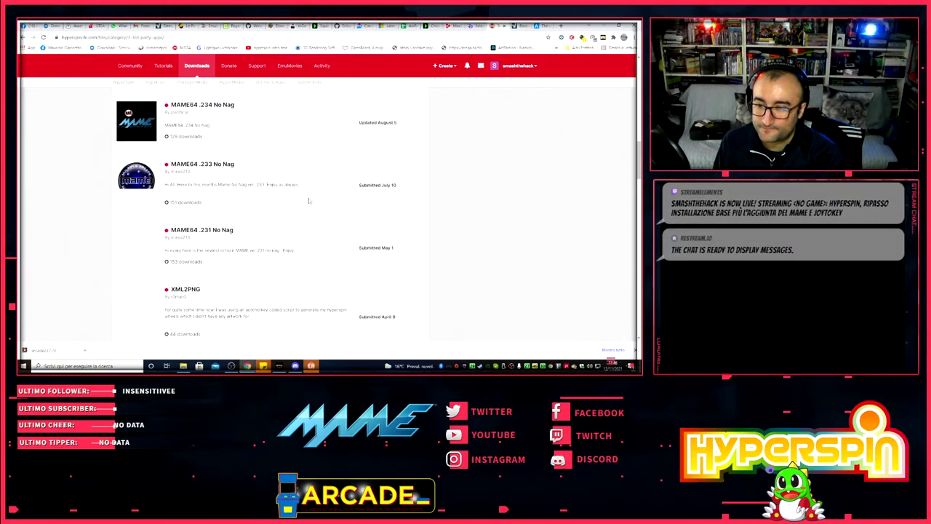
scroll(308, 201, "down", 3)
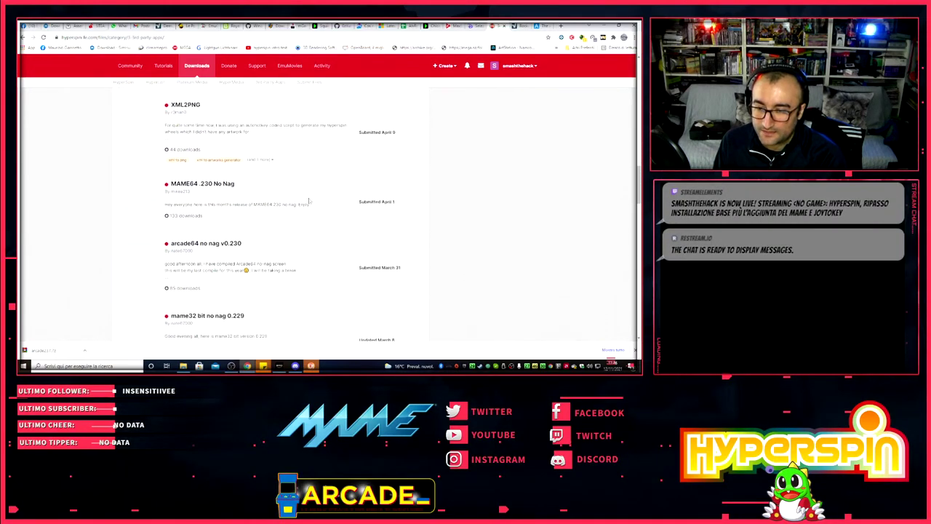
scroll(308, 201, "down", 3)
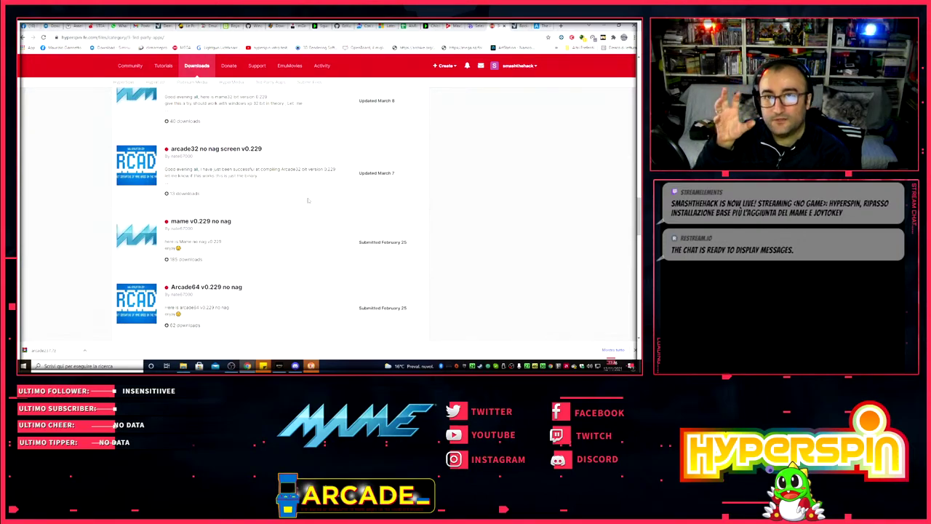
scroll(307, 199, "down", 3)
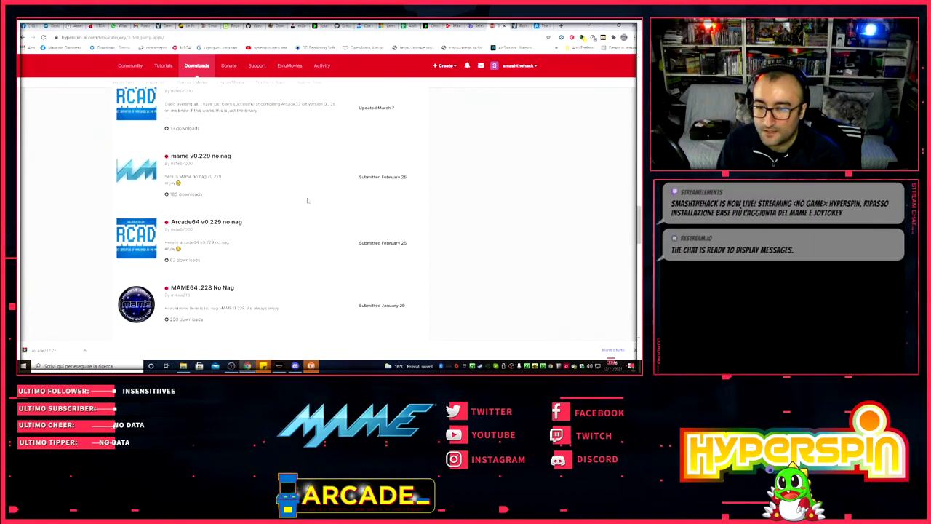
scroll(307, 200, "down", 1)
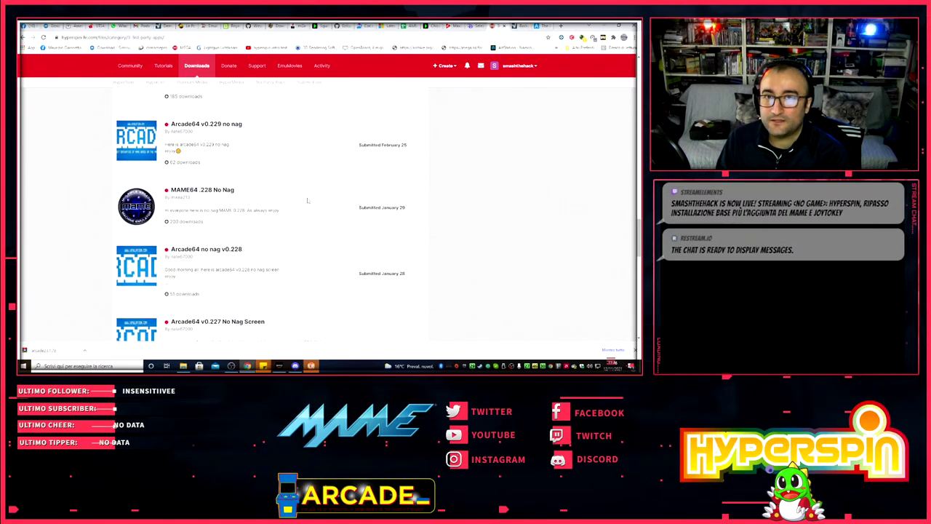
scroll(307, 200, "down", 1)
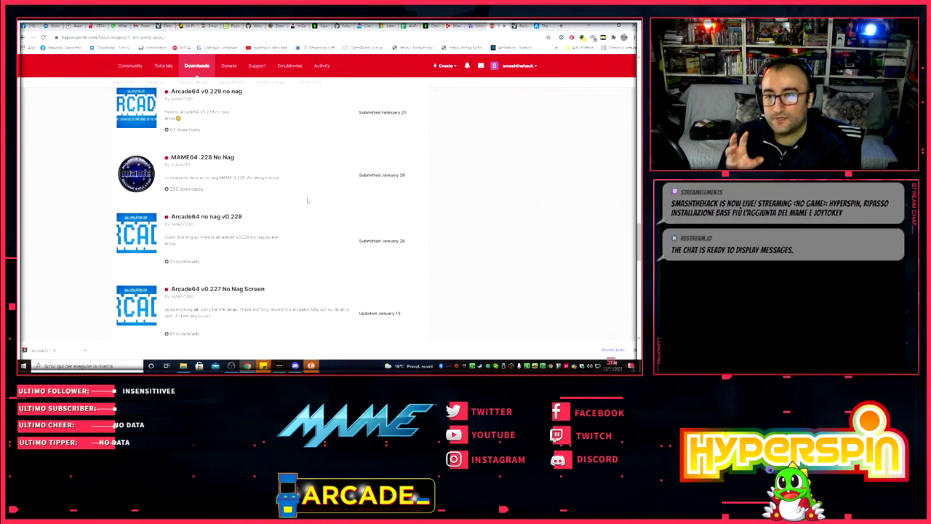
- Look through the rest of the 3rd Party Apps list and its second page for the MAME 212 AHK file
scroll(307, 200, "down", 1)
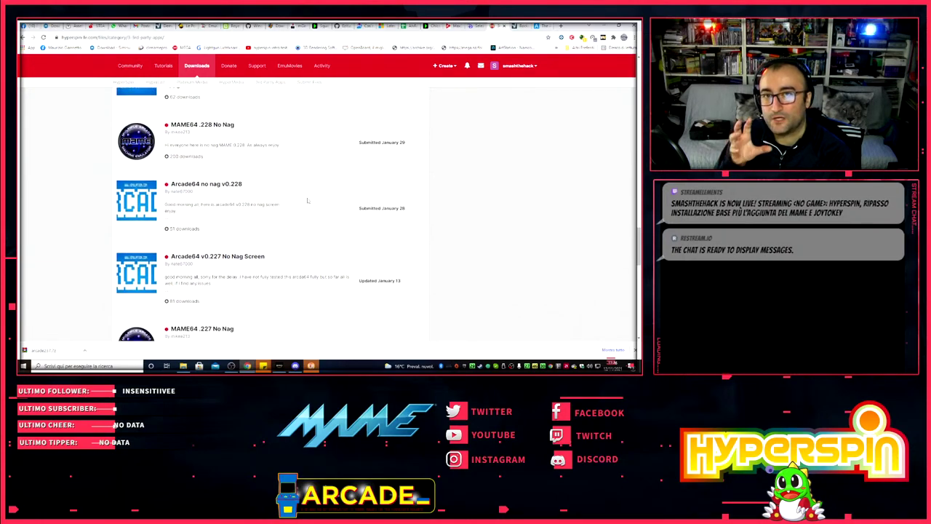
scroll(307, 200, "down", 7)
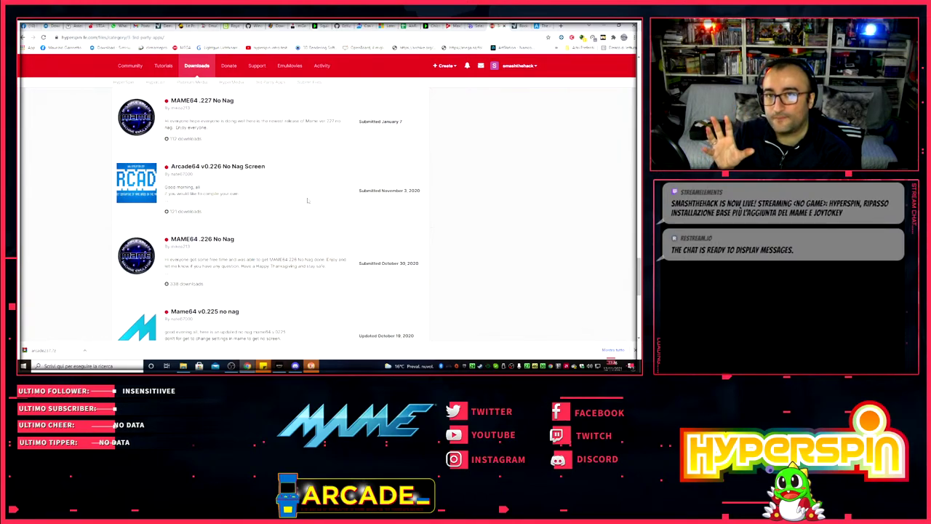
scroll(307, 200, "down", 8)
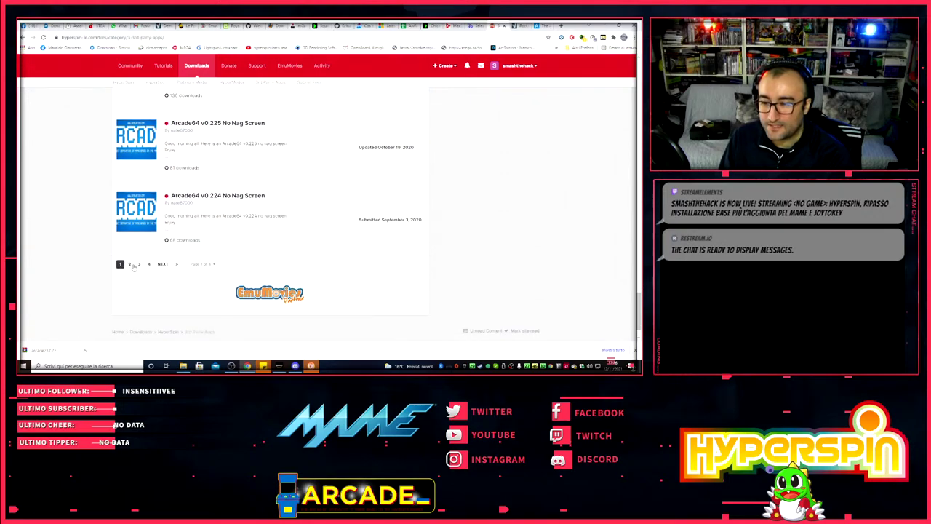
left_click(131, 264)
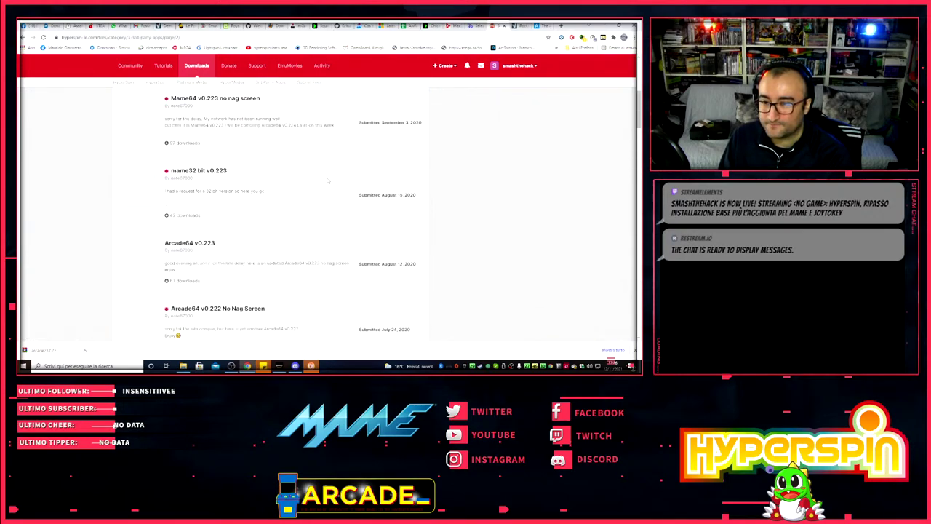
scroll(327, 181, "down", 4)
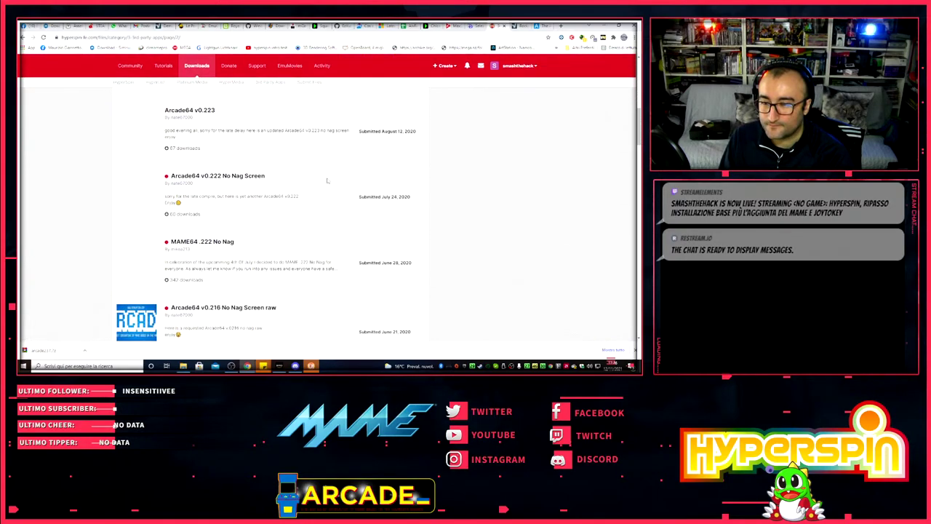
scroll(327, 181, "down", 5)
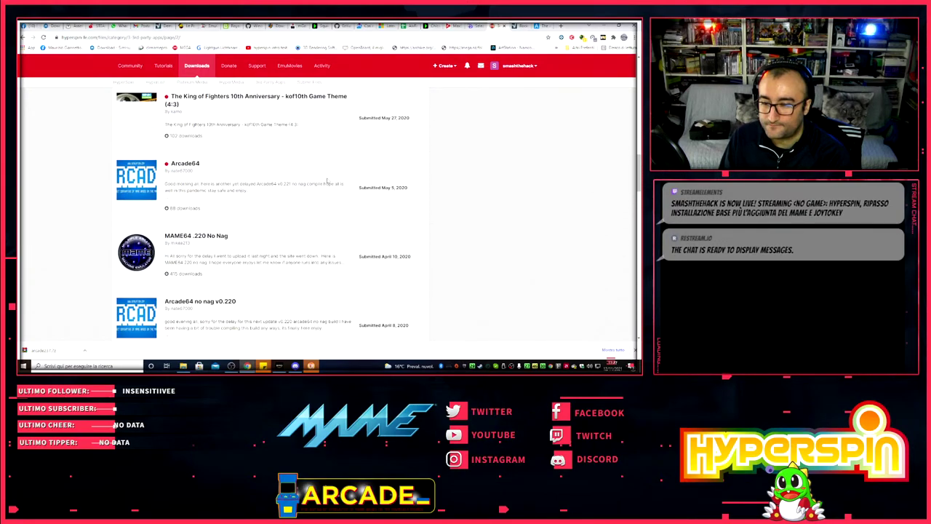
scroll(328, 180, "down", 5)
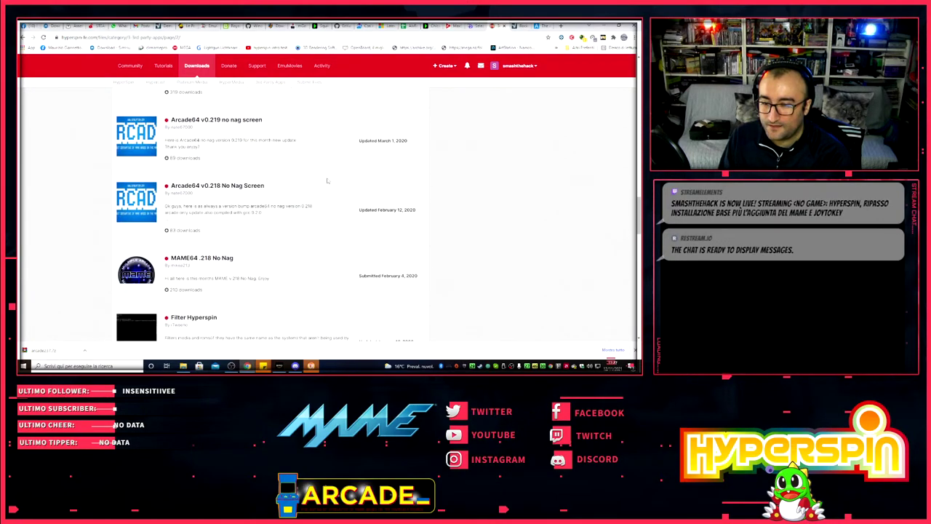
scroll(327, 180, "down", 5)
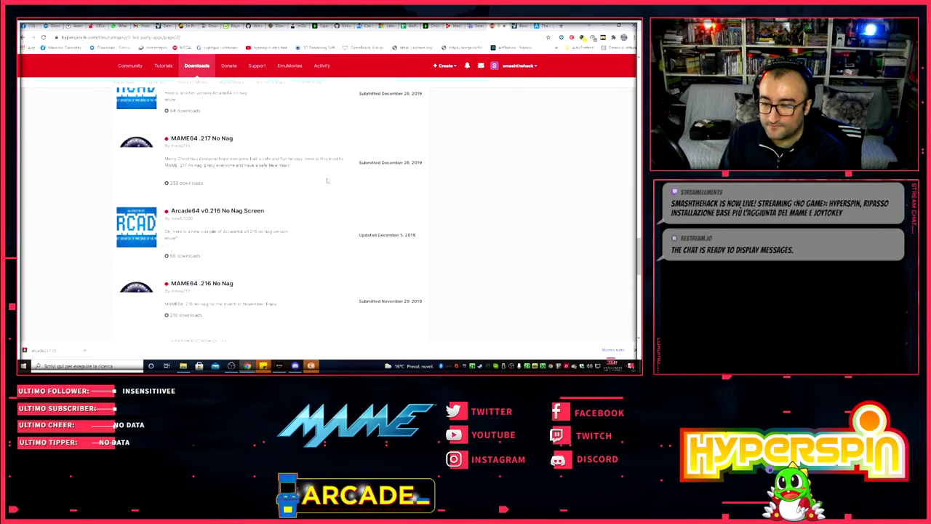
scroll(328, 180, "down", 5)
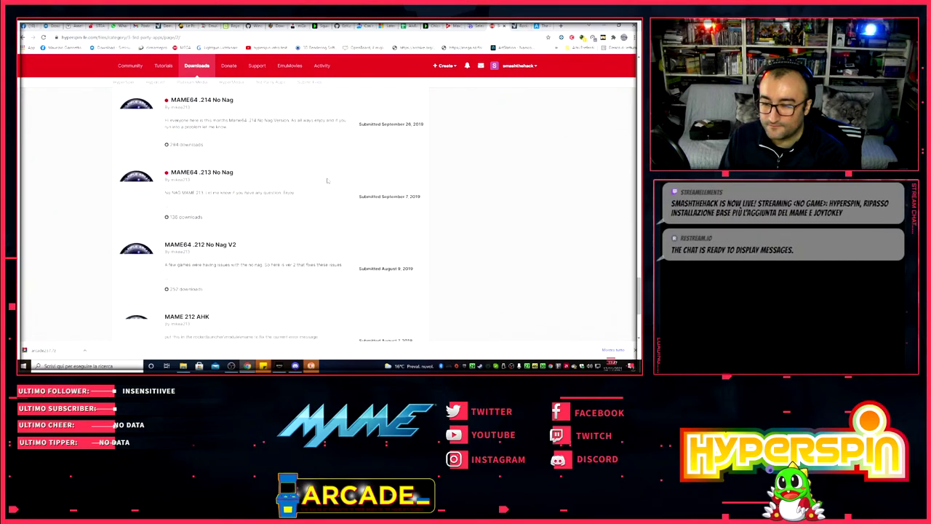
scroll(327, 181, "down", 2)
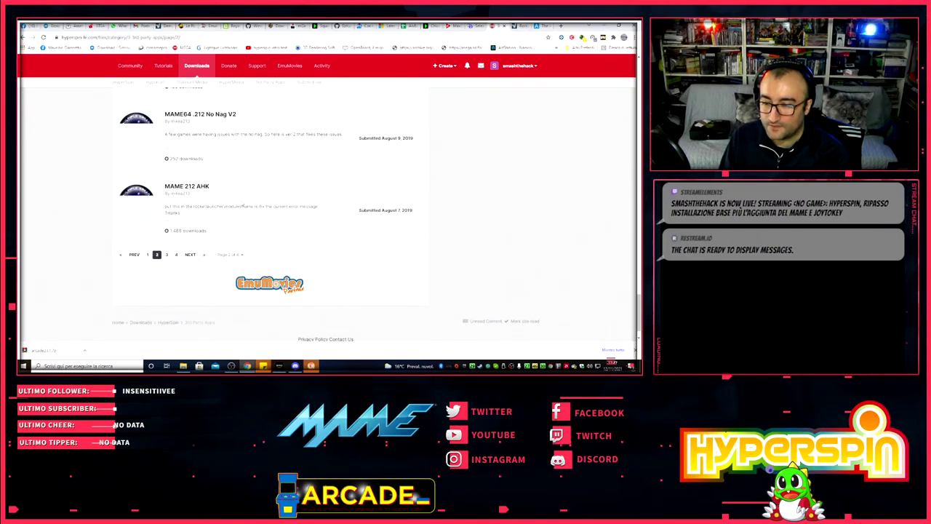
- Open the MAME 212 AHK file page and start its download
left_click(186, 186)
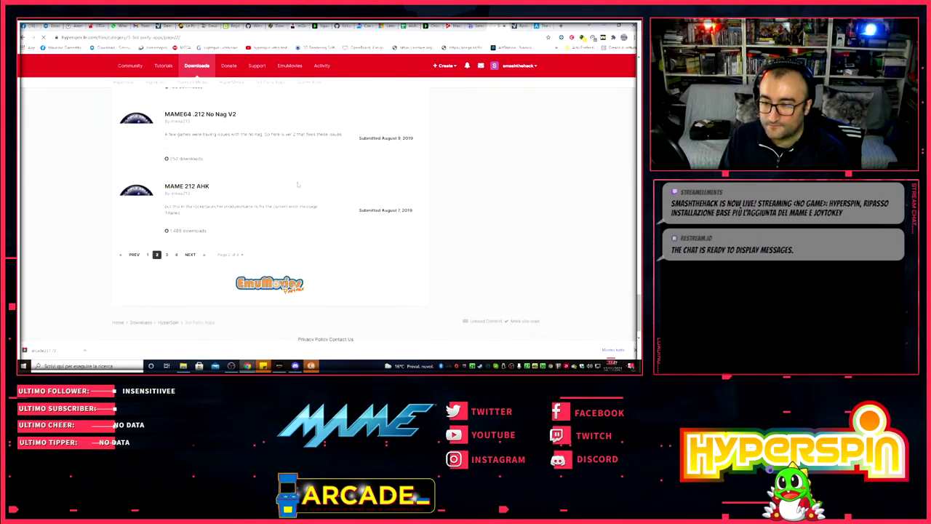
scroll(570, 230, "down", 2)
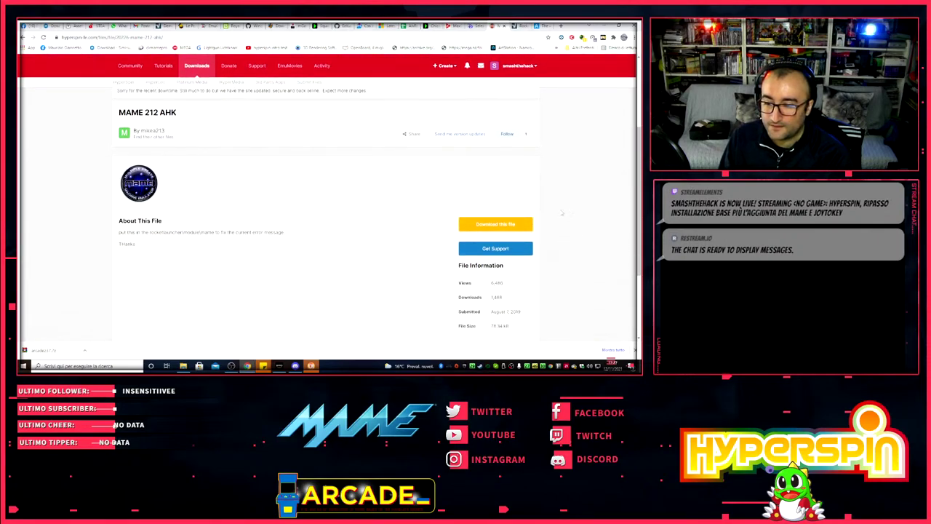
left_click(496, 224)
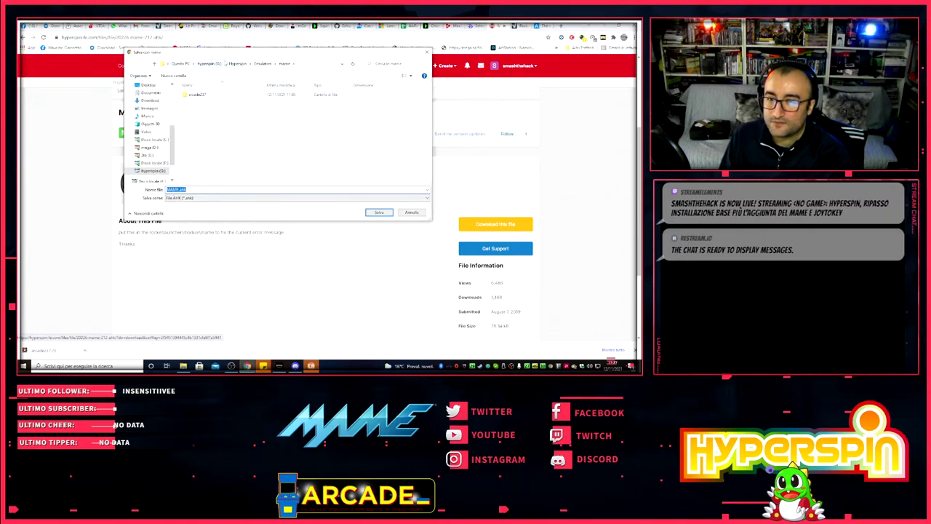
- Save MAME.ahk into the Hyperspin\Modules\MAME folder, replacing the existing file
left_click(238, 63)
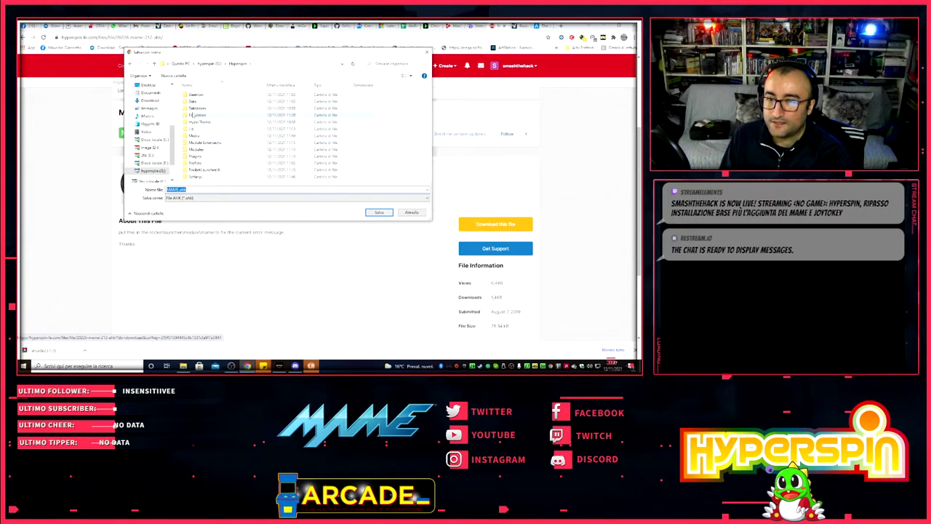
left_click(196, 149)
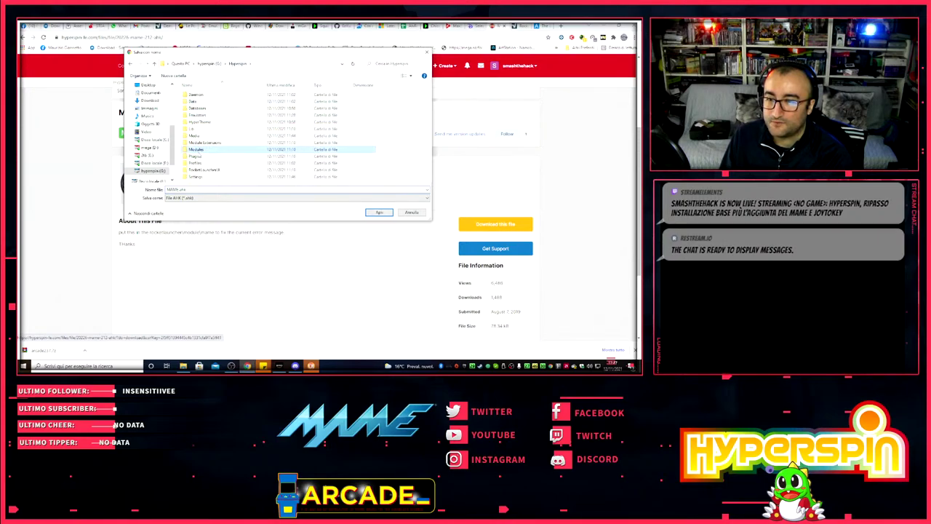
double_click(196, 149)
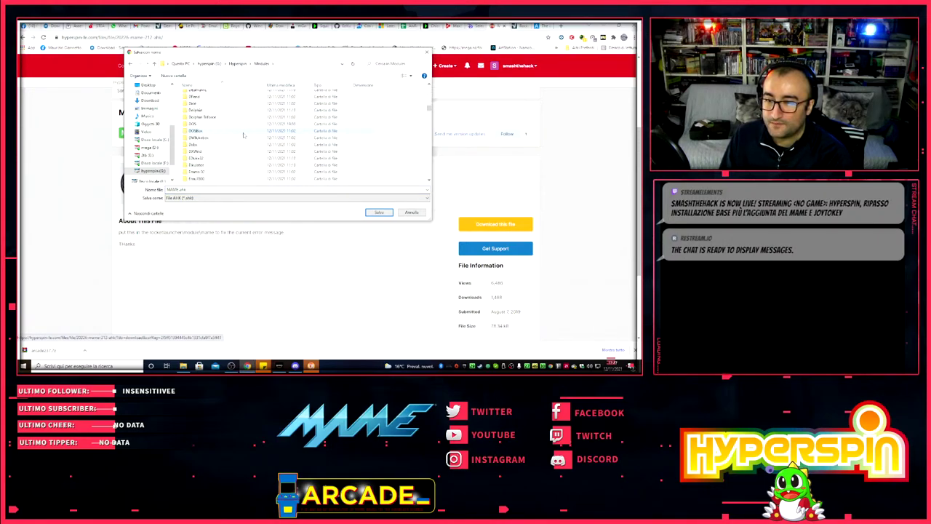
scroll(244, 135, "down", 8)
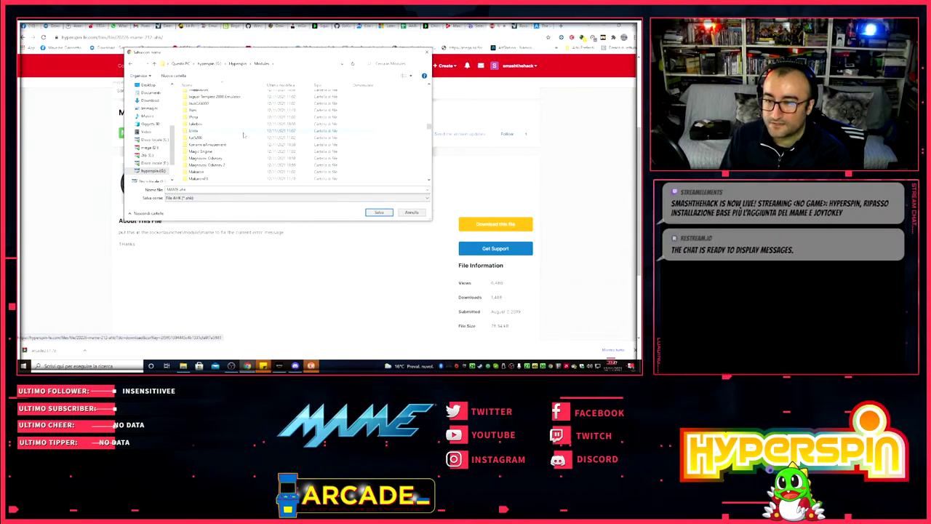
scroll(244, 135, "down", 1)
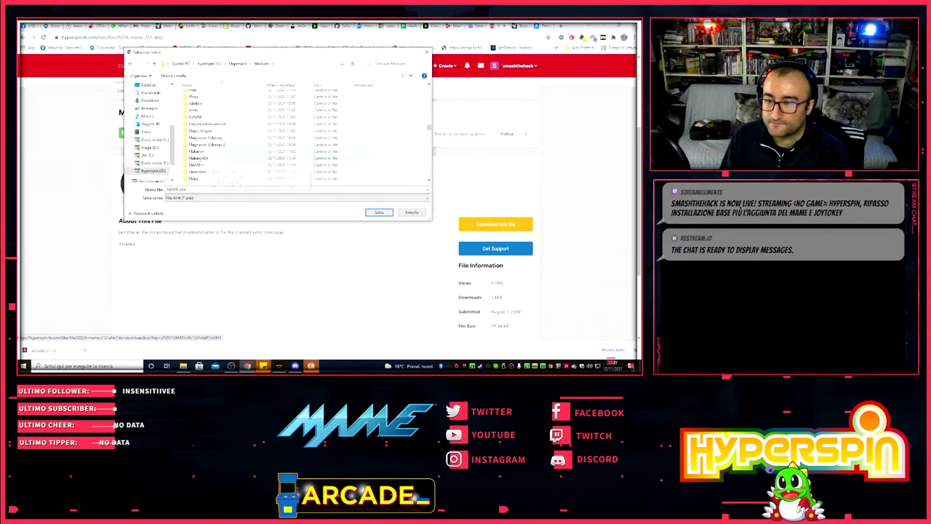
double_click(218, 163)
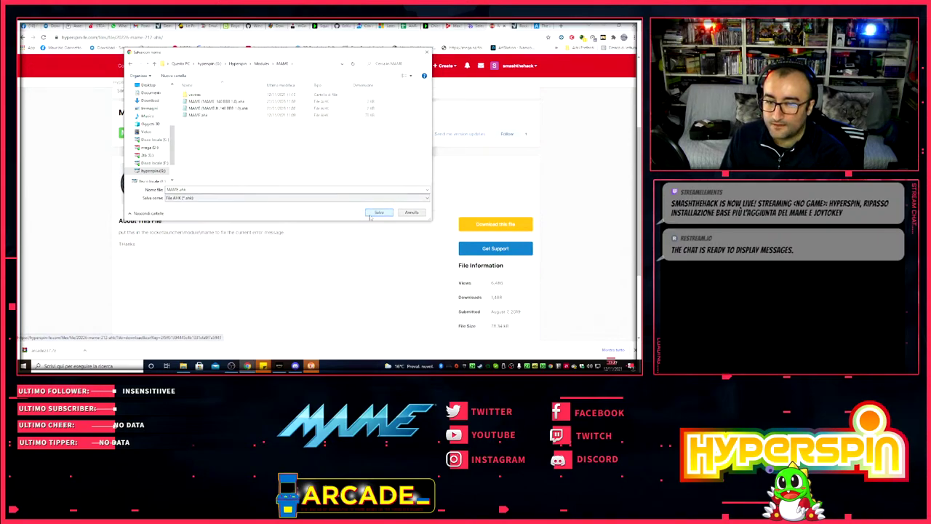
key("Return")
left_click(342, 195)
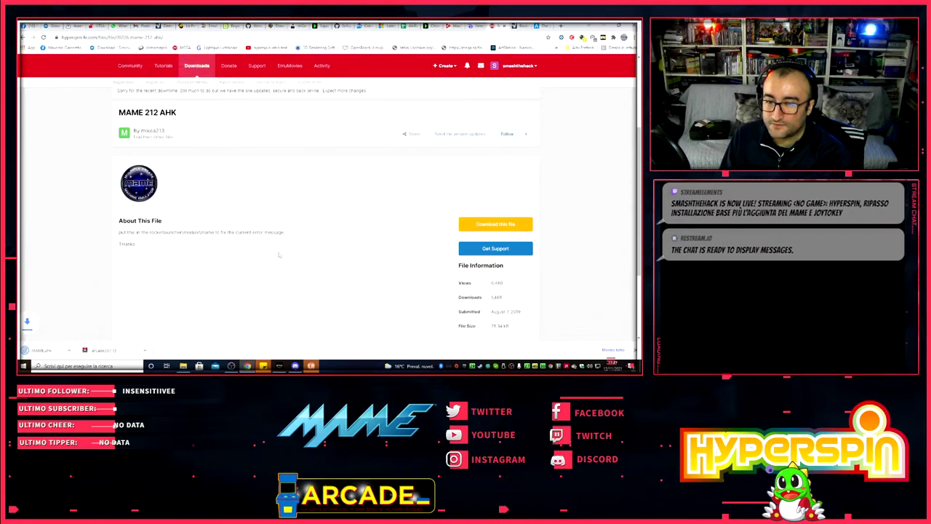
- Leave the black full-screen display and start arcade64.exe from Hyperspin\Emulators\mame\arcade237 in File Explorer
key("alt+Tab")
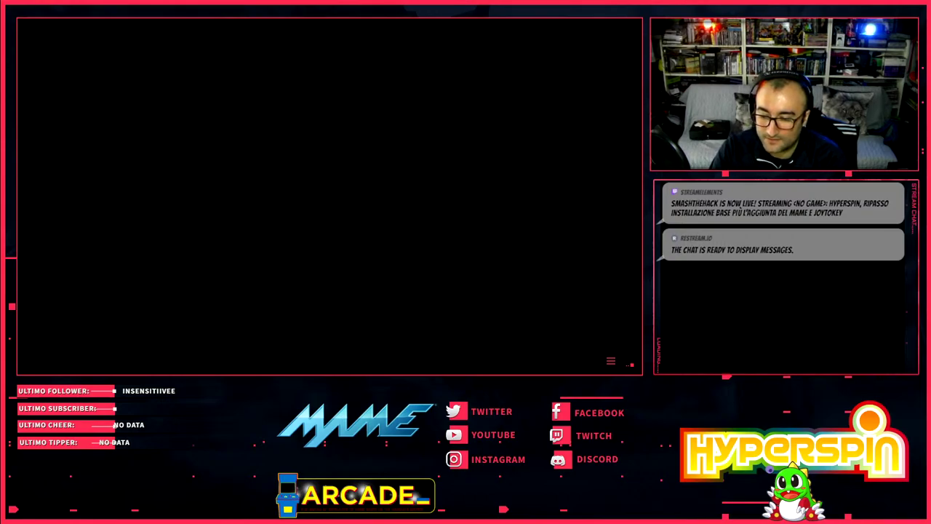
key("Escape")
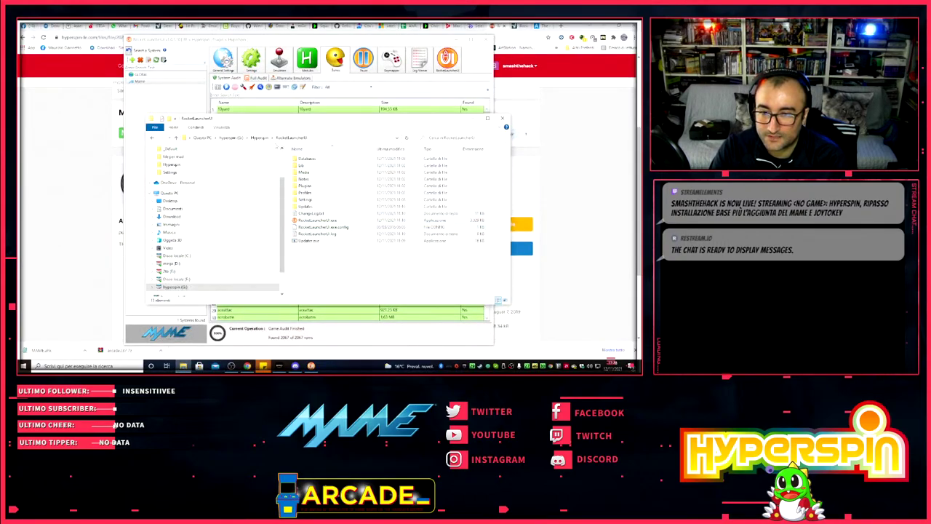
left_click(259, 137)
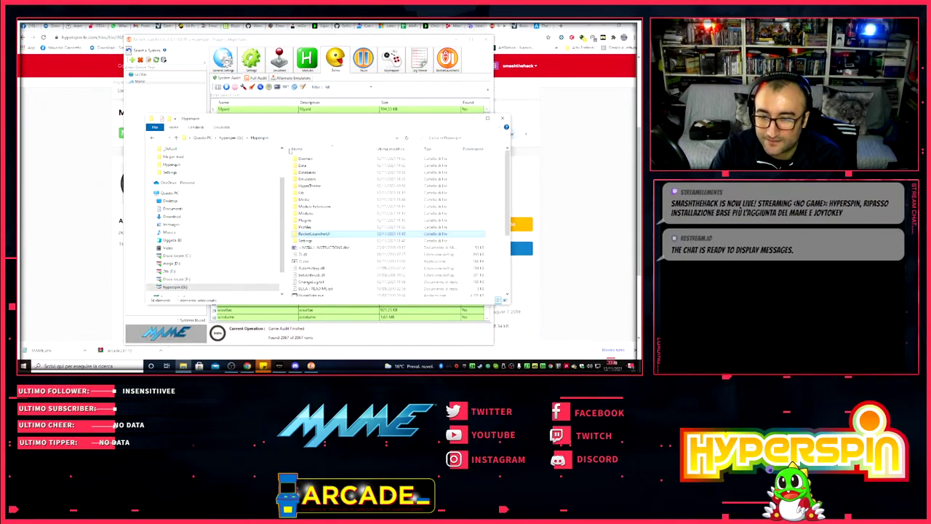
double_click(309, 179)
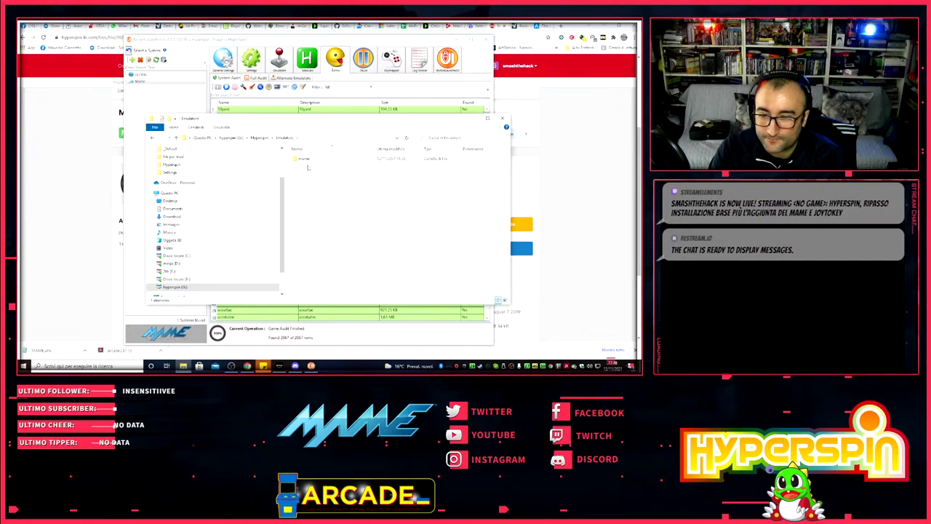
double_click(310, 162)
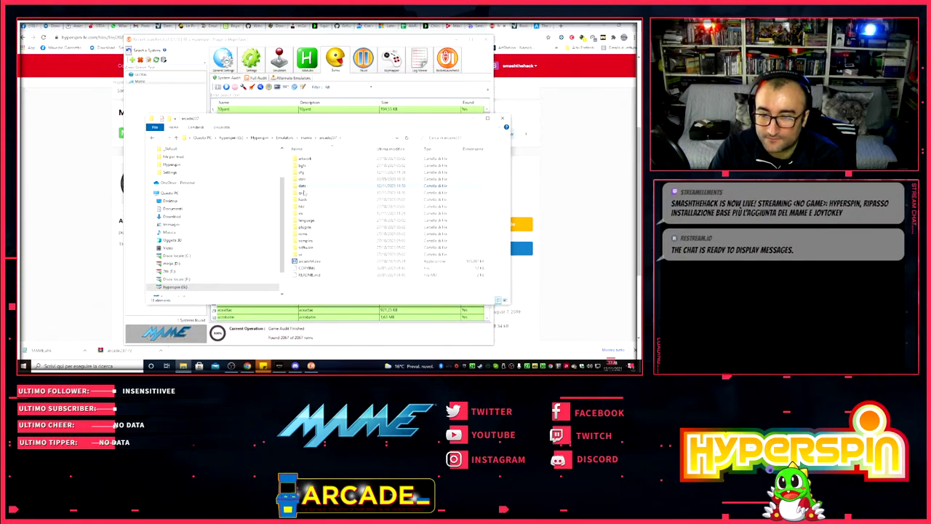
double_click(378, 262)
double_click(378, 260)
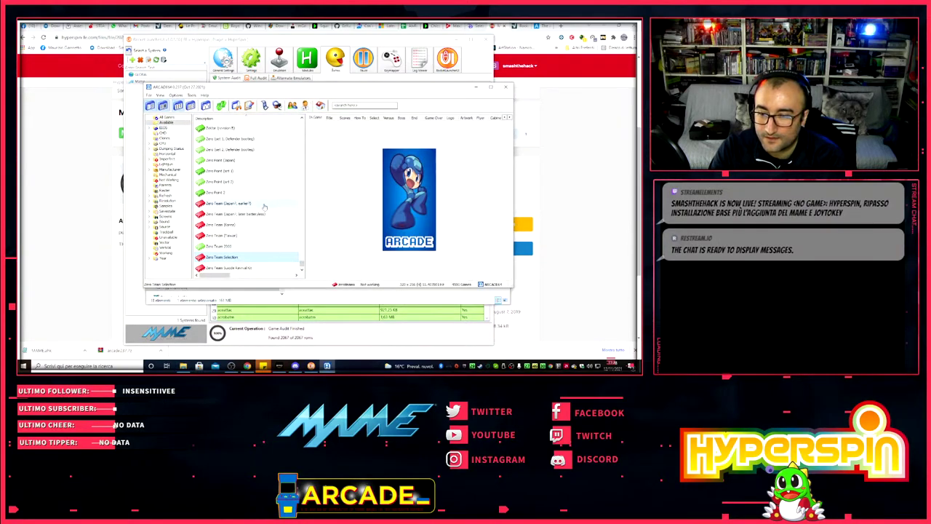
- Launch 1941: Counter Attack (Japan) directly in ARCADE64, continue past its machine information screen, and exit the game
left_click_drag(302, 266, 302, 122)
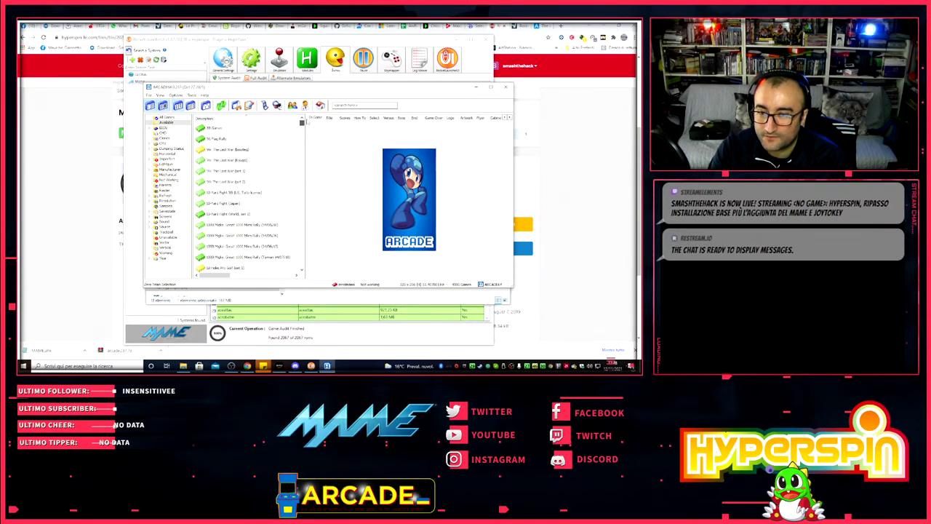
scroll(266, 192, "down", 1)
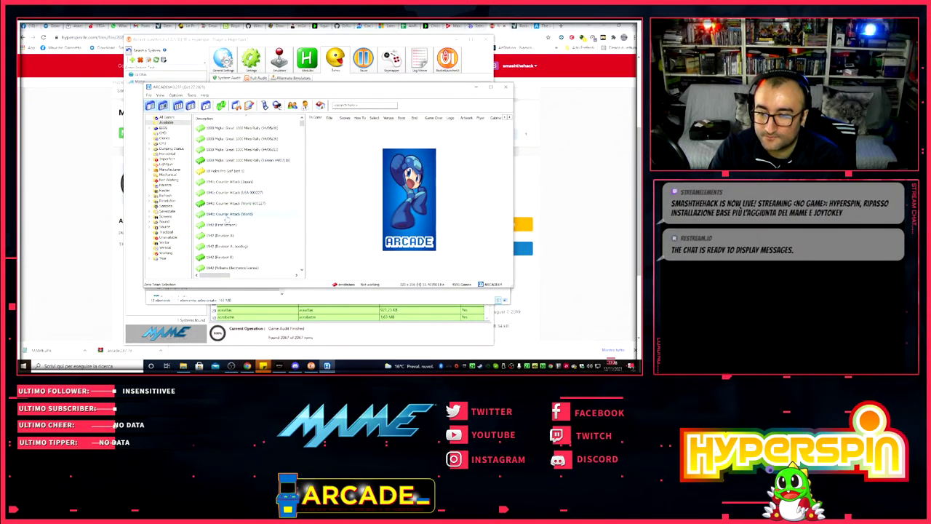
left_click(229, 183)
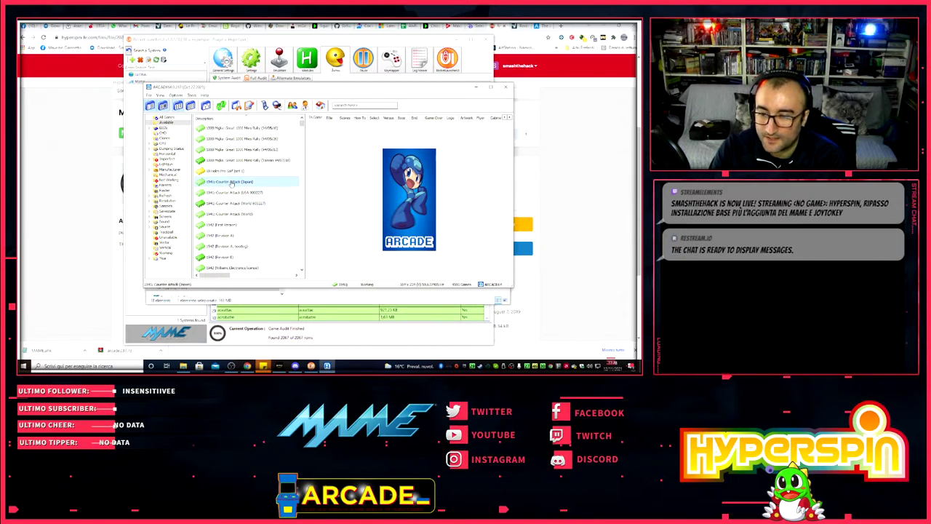
double_click(231, 183)
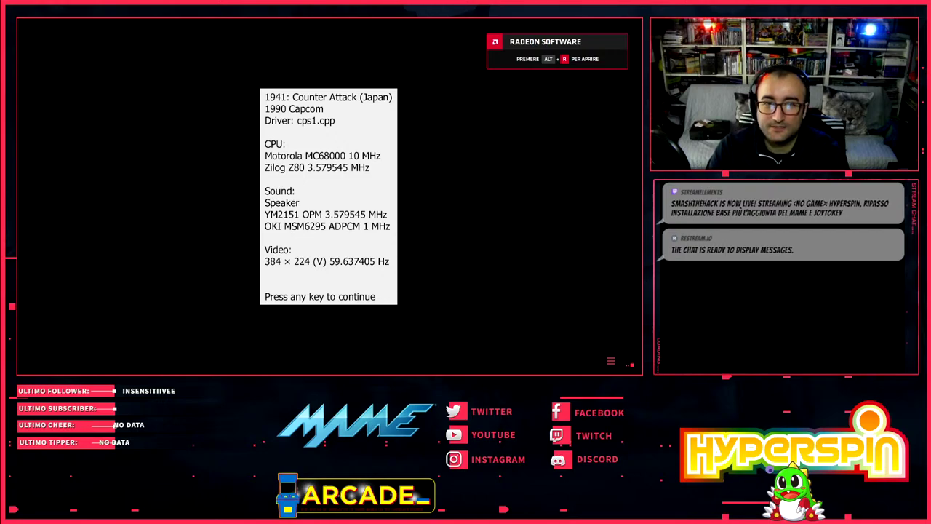
key("Return")
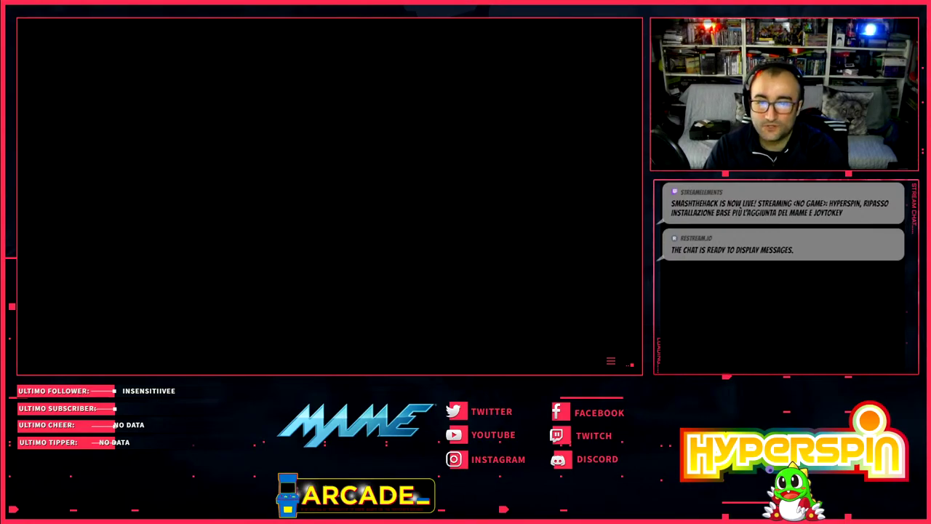
key("Escape")
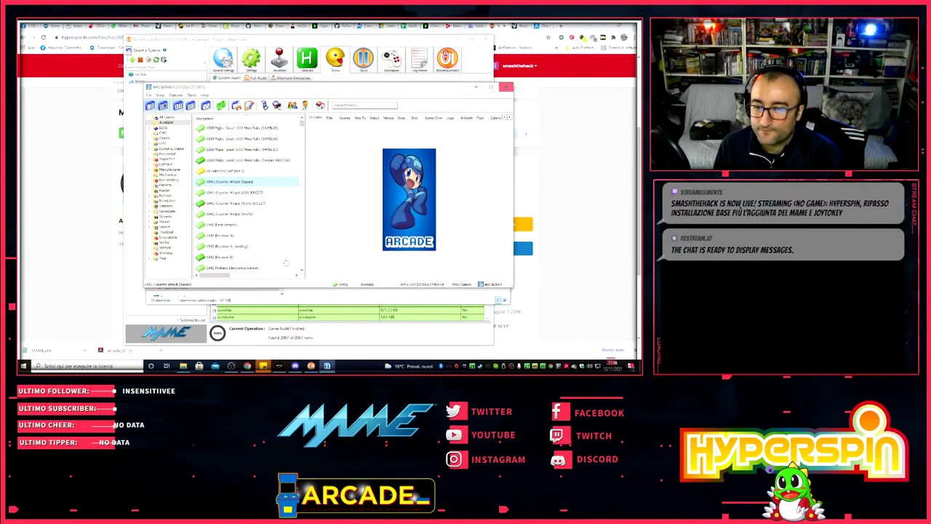
- Minimize the File Explorer window and arrange the RocketLauncherUI and ARCADE64 windows side by side
left_click_drag(269, 90, 482, 101)
left_click(338, 120)
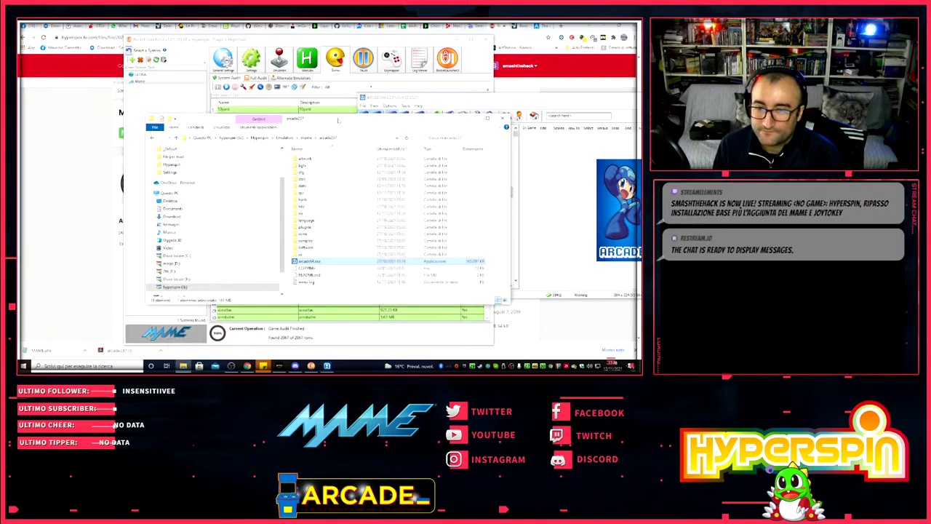
left_click(480, 118)
left_click_drag(312, 42, 205, 43)
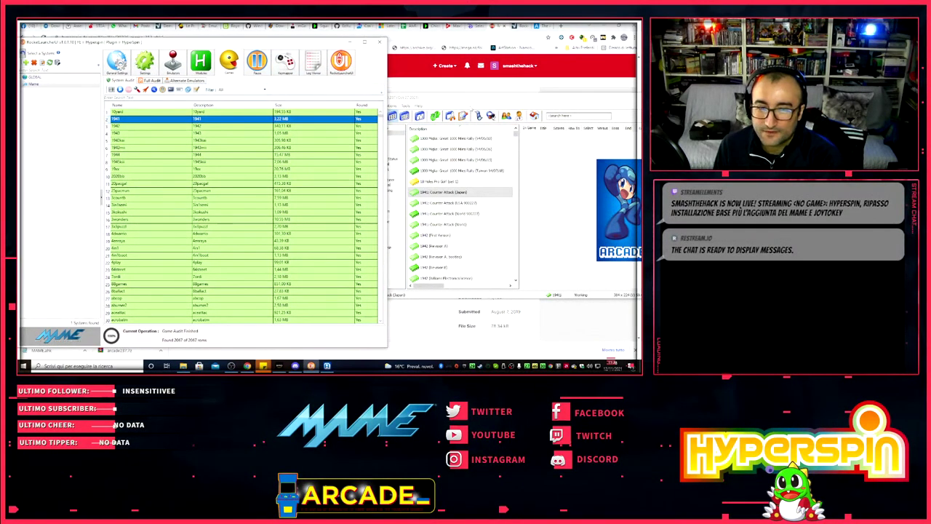
left_click_drag(409, 97, 357, 84)
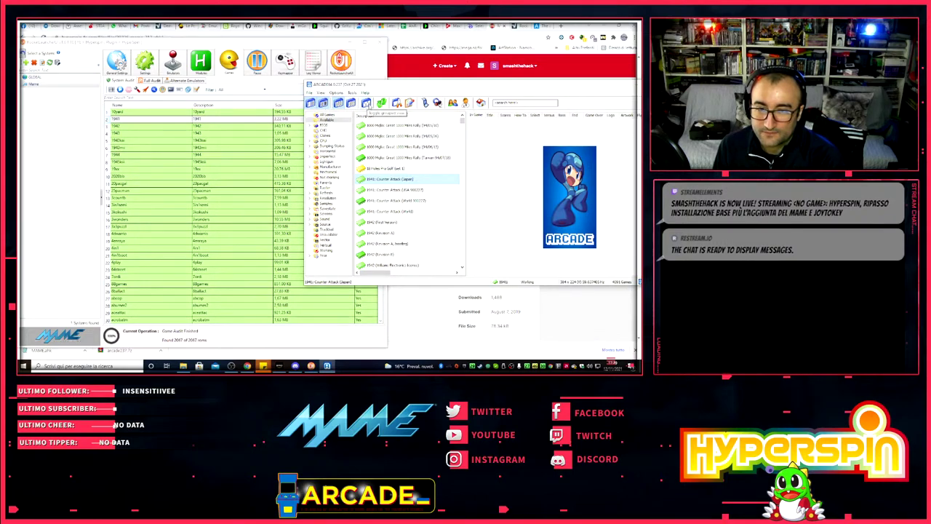
- Group the ARCADE64 list by parent game and compare 1941: Counter Attack (World 900227) with the 1941 entry in RocketLauncherUI
left_click(367, 102)
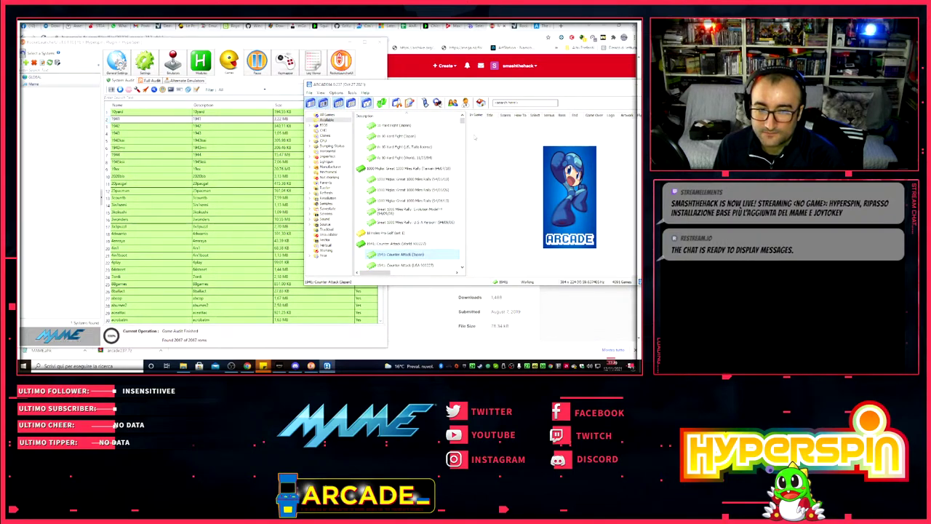
scroll(461, 120, "up", 3)
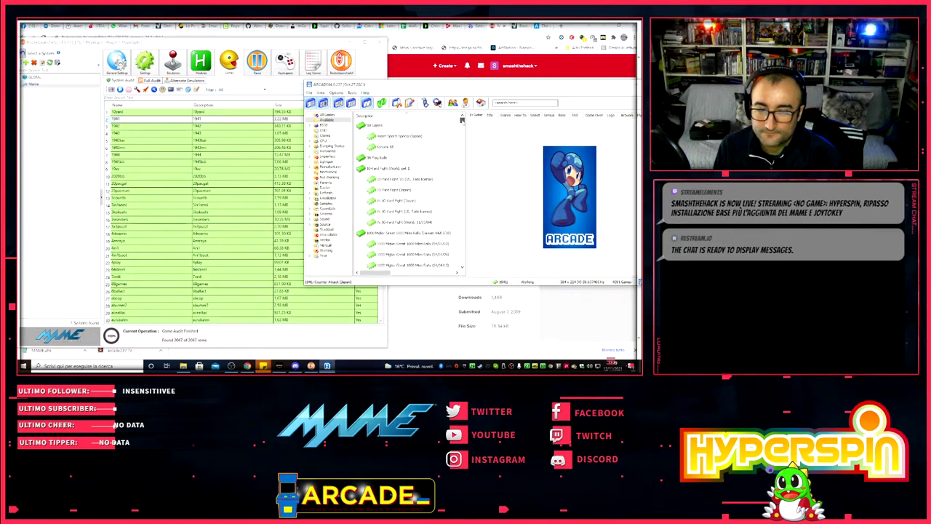
scroll(433, 182, "down", 2)
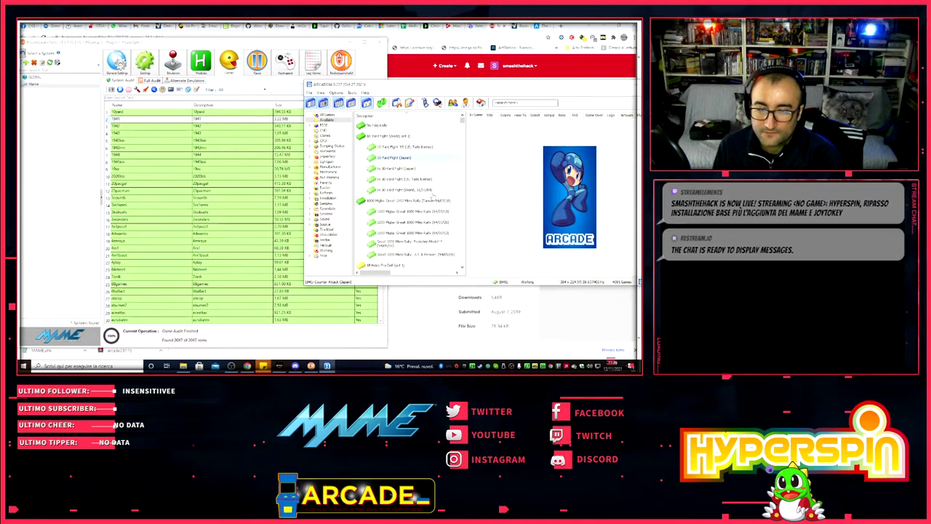
scroll(433, 196, "down", 2)
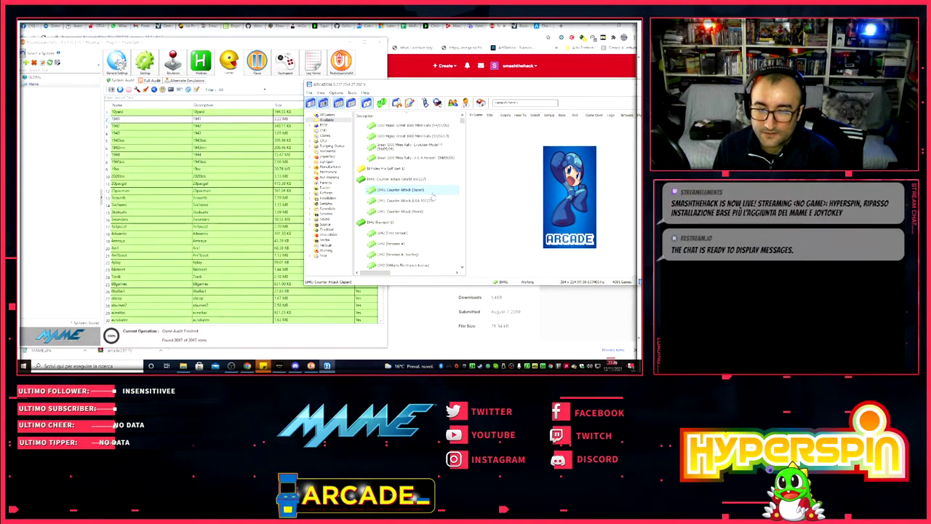
left_click(405, 181)
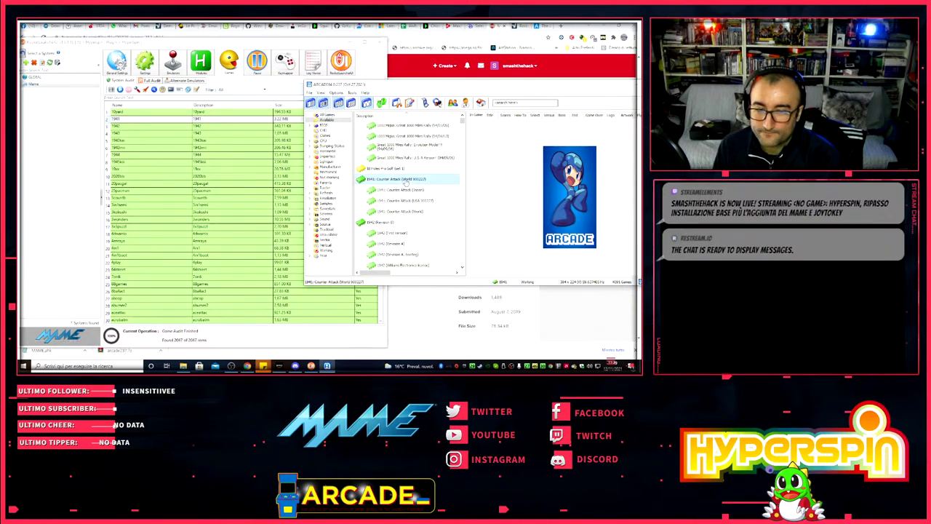
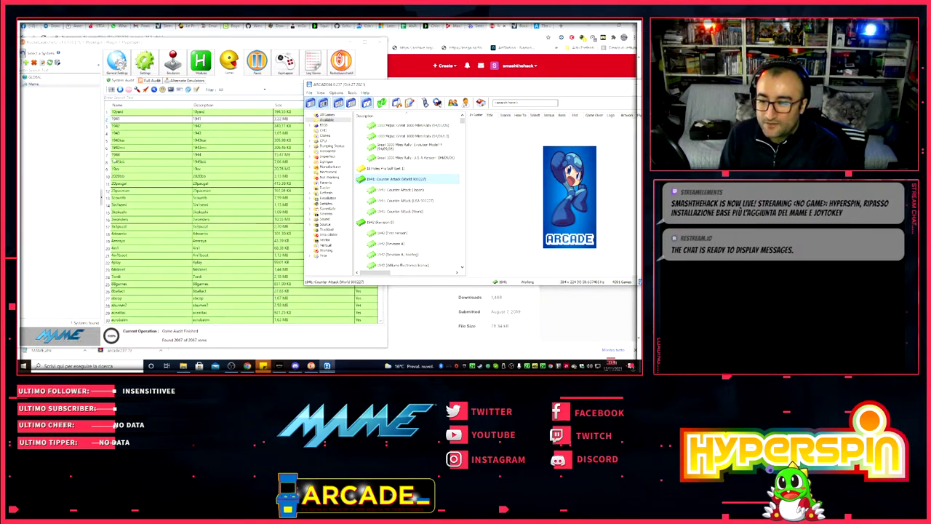
left_click(119, 120)
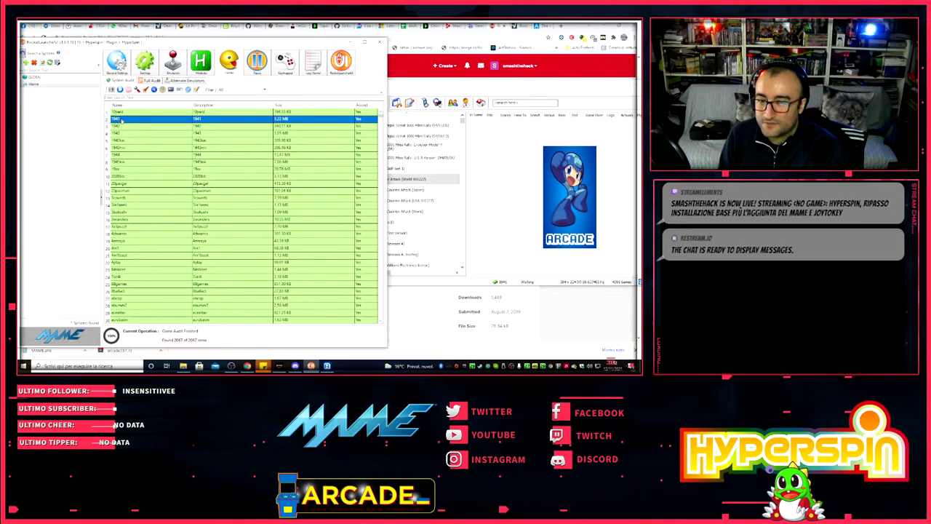
key("alt+Tab")
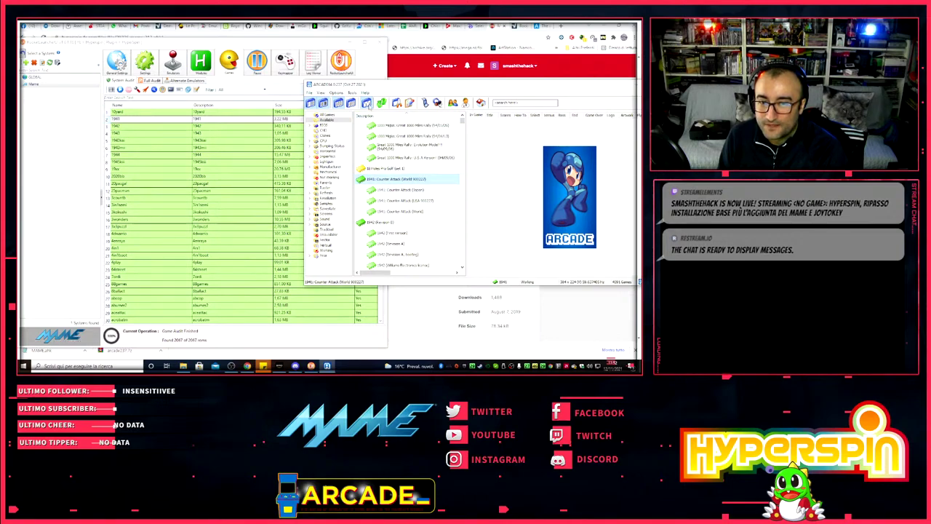
- Ungroup the ARCADE64 list and go through the Japan, USA 900227, World 900227 and World versions of 1941: Counter Attack
left_click(367, 103)
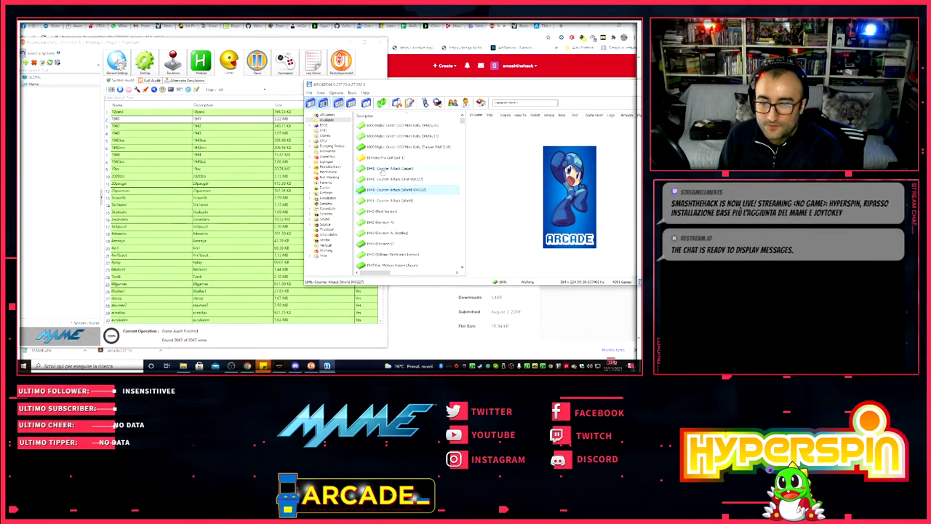
left_click(382, 169)
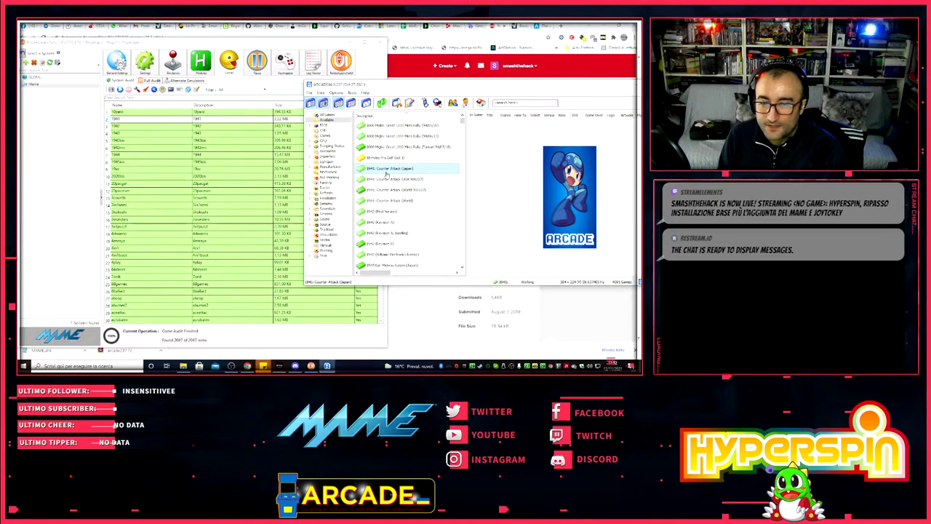
left_click(390, 181)
left_click(390, 190)
left_click(391, 201)
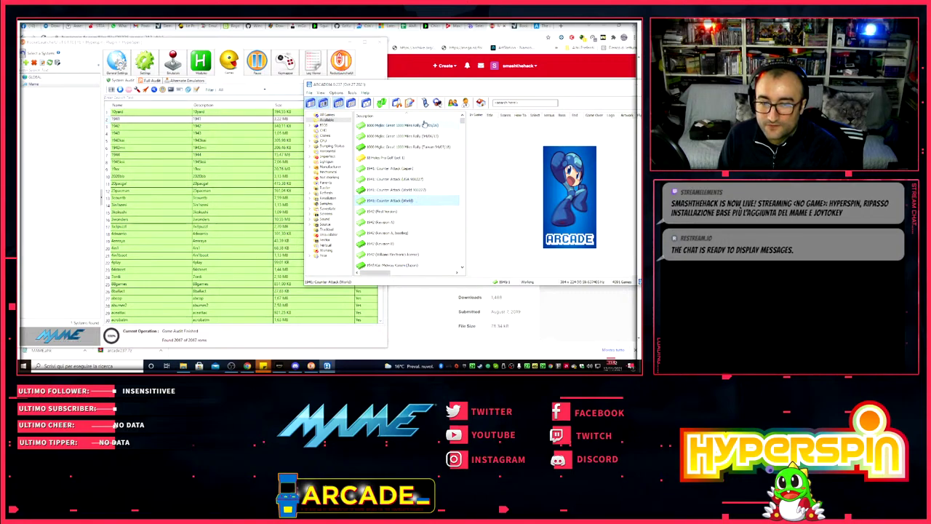
- Regroup the clones to select the parent 1941: Counter Attack (World 900227), and return to the ungrouped list
left_click(367, 103)
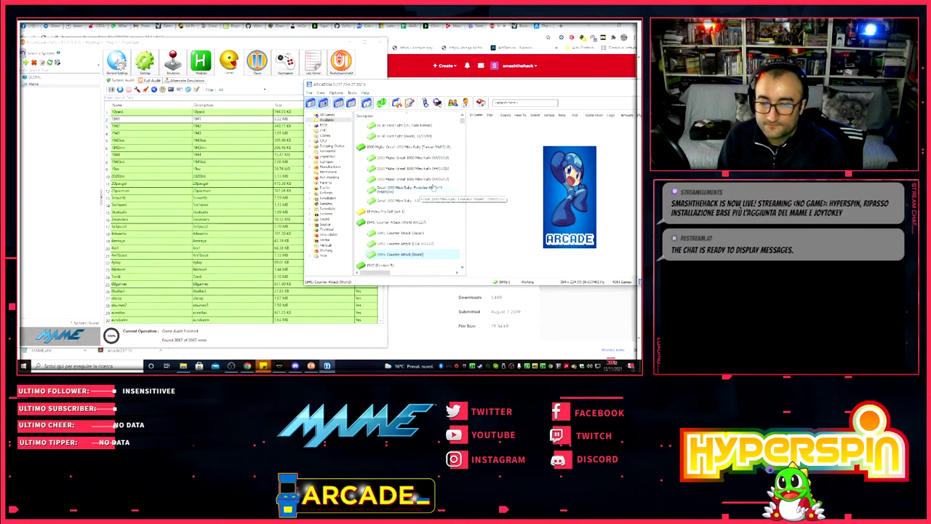
left_click(406, 223)
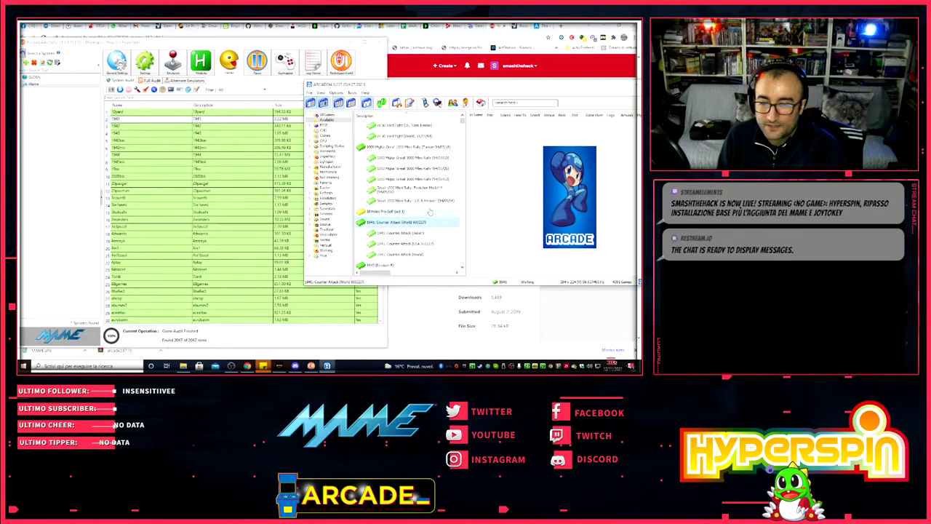
left_click(366, 102)
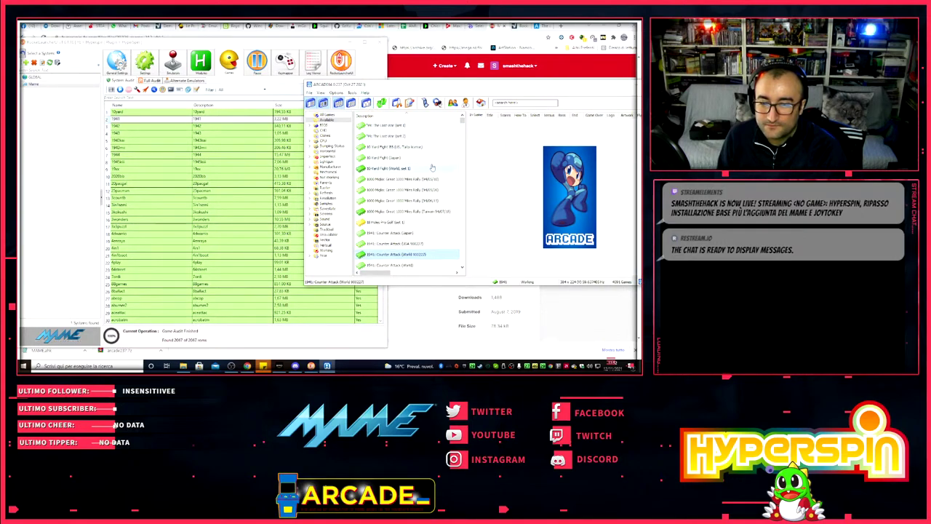
- Examine the ungrouped game list around the 1941 and 1942 versions in ARCADE64
scroll(416, 172, "down", 1)
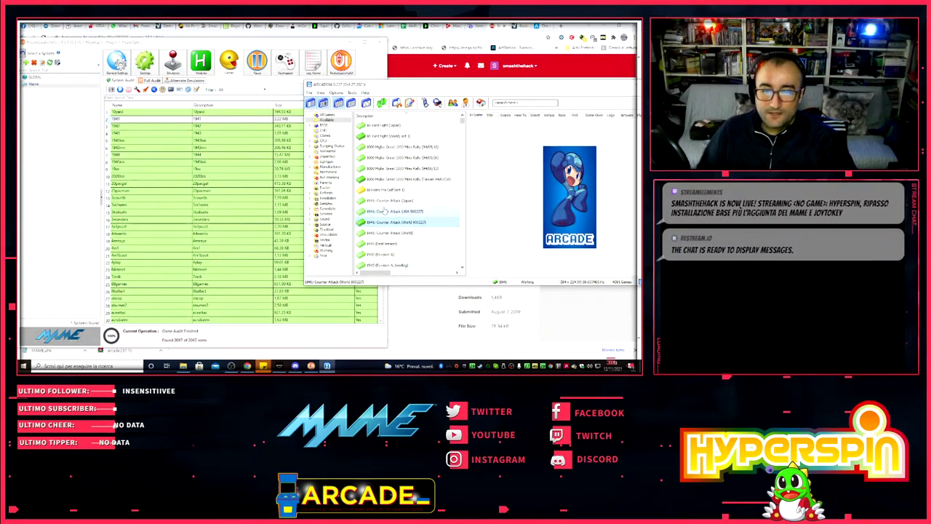
key("Down")
key("Down")
key("Down")
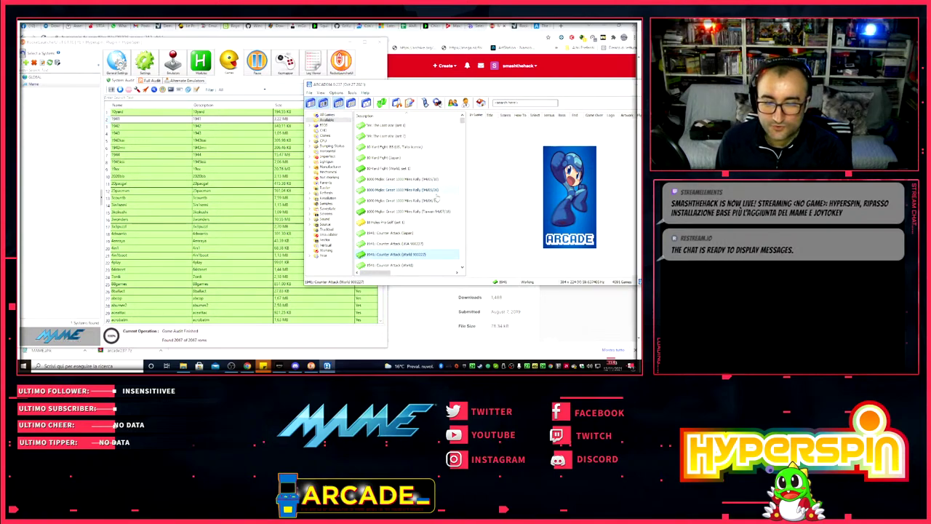
scroll(437, 203, "up", 3)
scroll(437, 203, "down", 3)
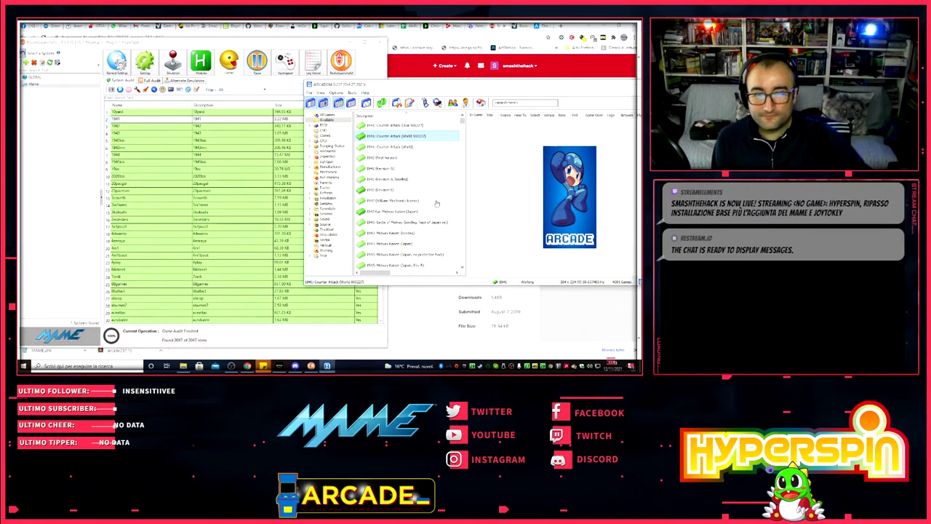
- Quit ARCADE64, confirming the exit, and reposition the RocketLauncherUI window over the browser
left_click_drag(495, 88, 368, 94)
left_click(539, 91)
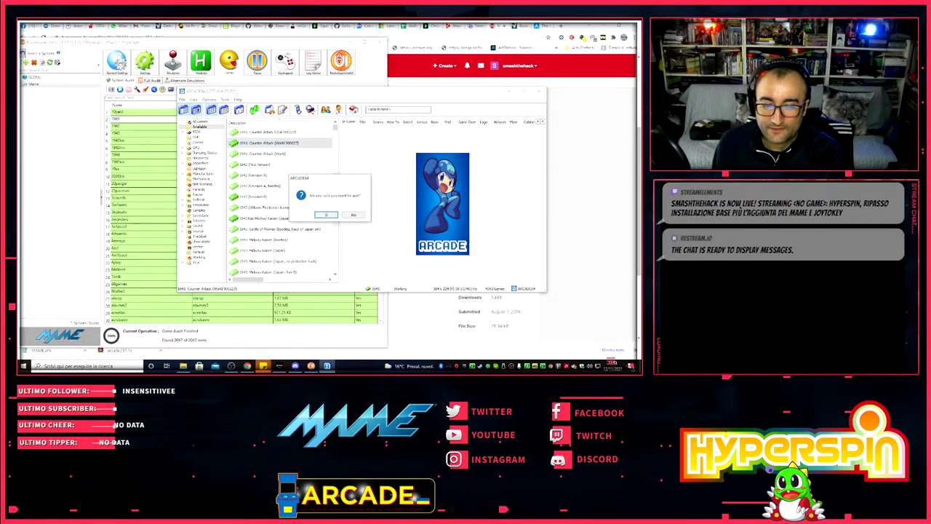
left_click(327, 216)
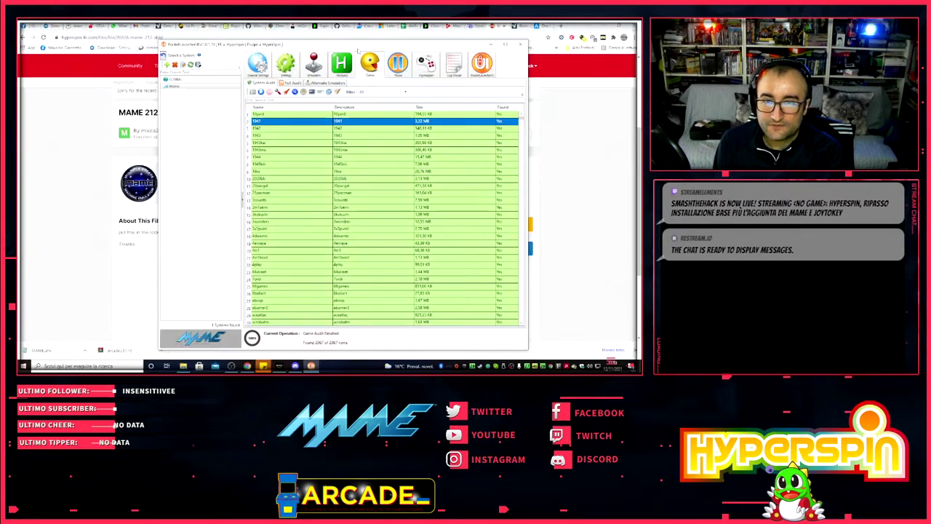
left_click_drag(349, 46, 340, 46)
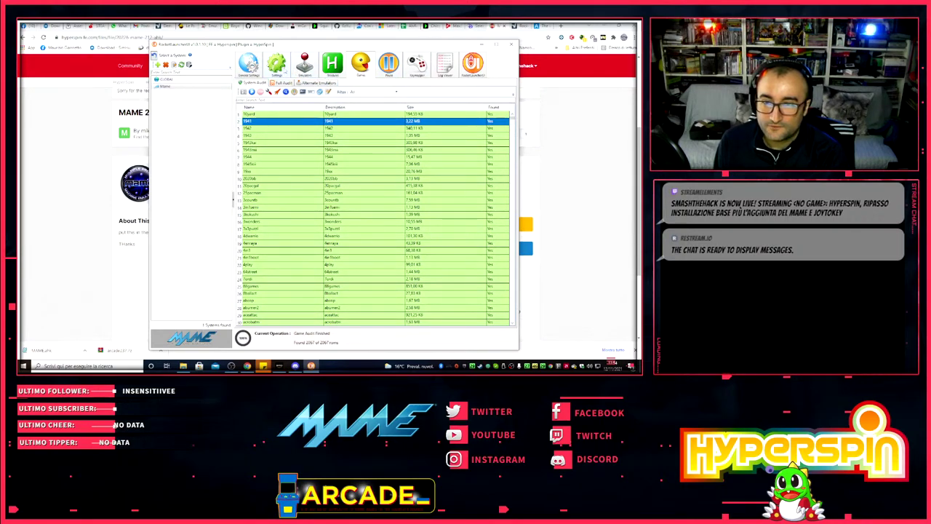
- Enable both Fade In and Fade Out by setting them to true in the MAME system's general fade settings
left_click(277, 64)
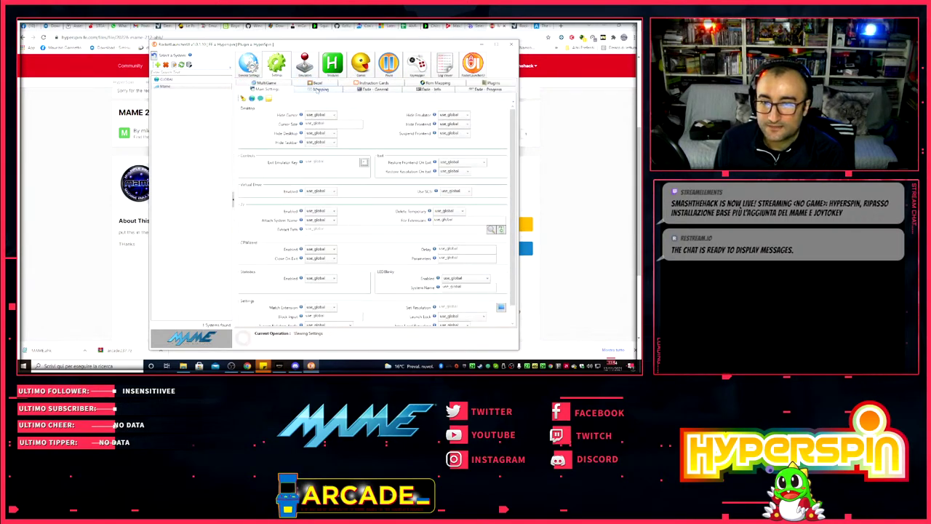
left_click(373, 89)
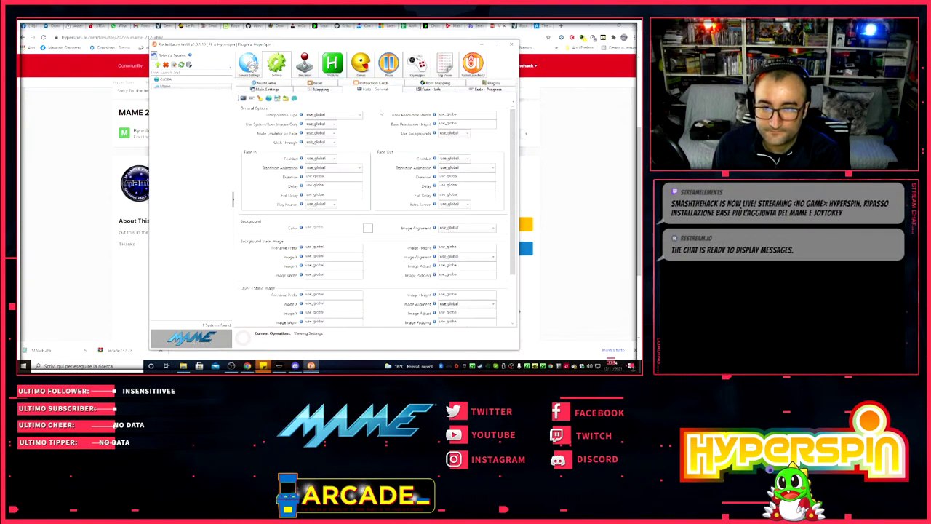
left_click(327, 168)
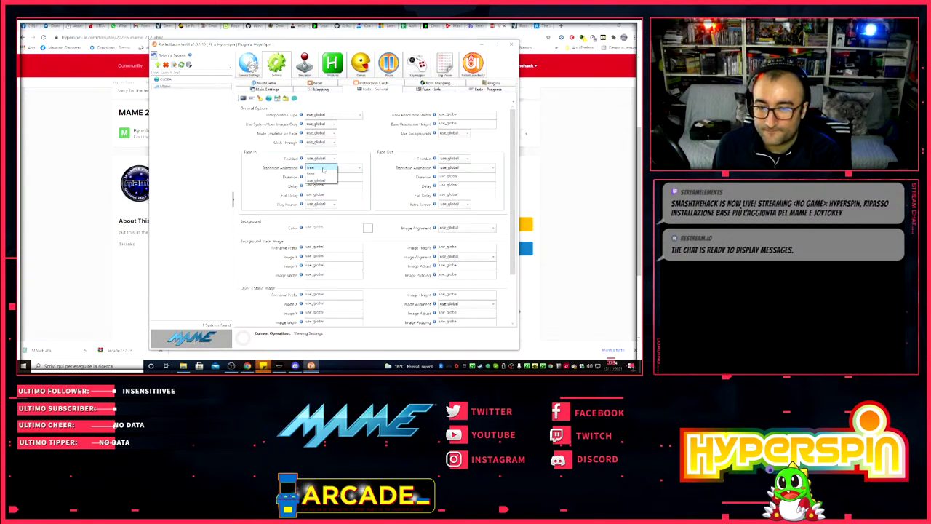
left_click(323, 169)
left_click(460, 159)
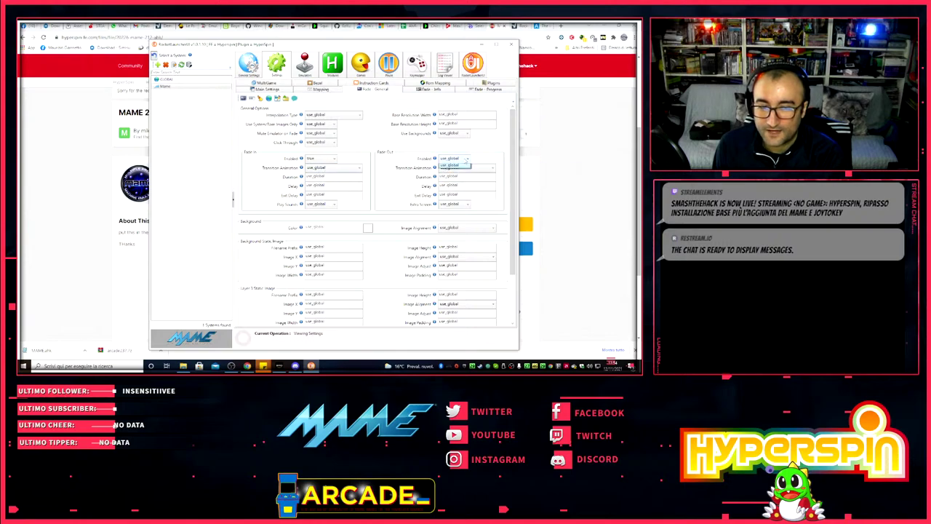
left_click(451, 170)
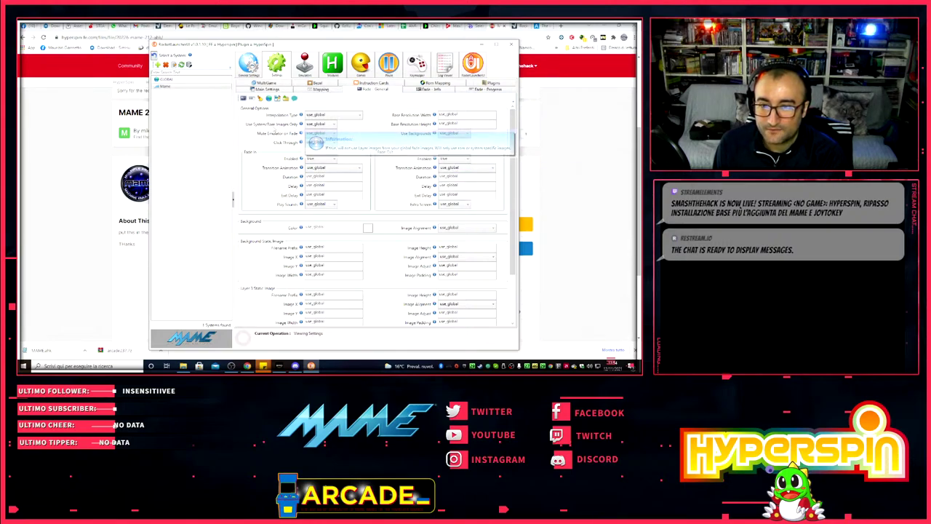
left_click(279, 169)
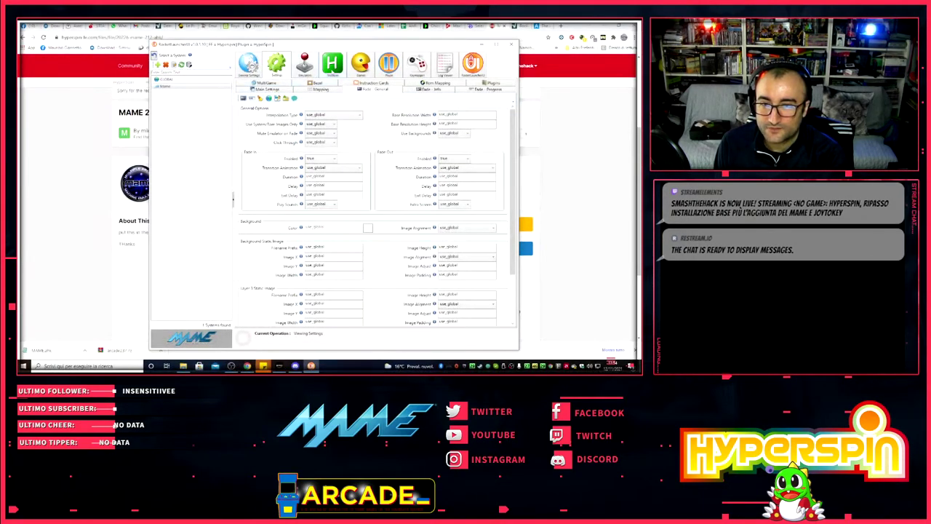
- Test-launch 1941 from the MAME games list, exit the game, and minimize RocketLauncherUI
left_click(361, 64)
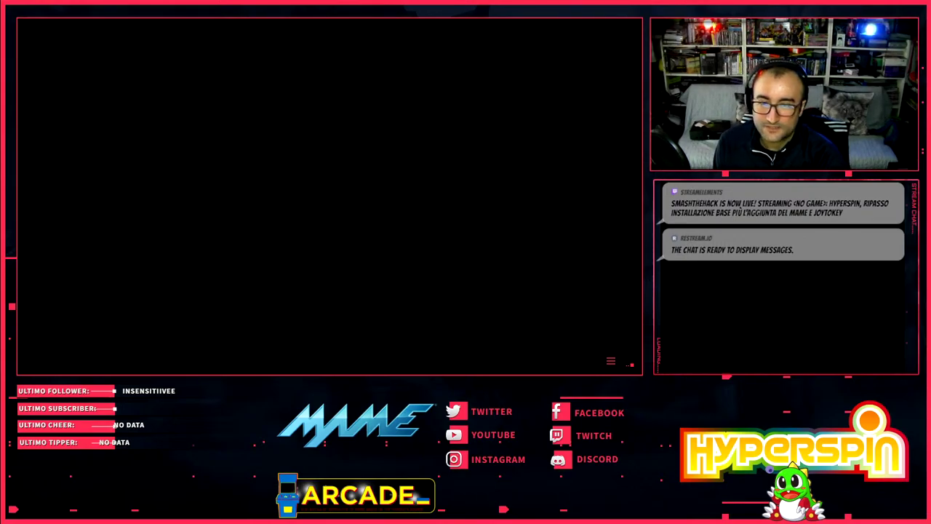
key("Escape")
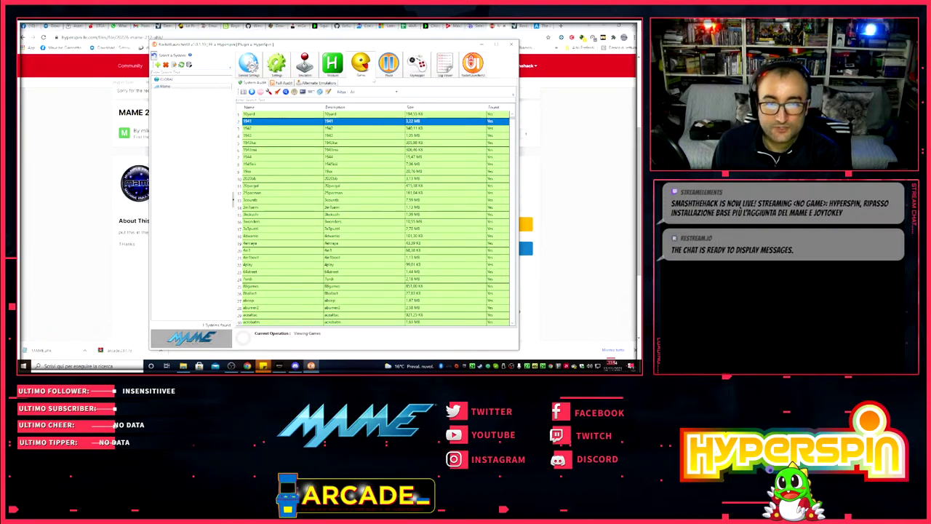
left_click(482, 44)
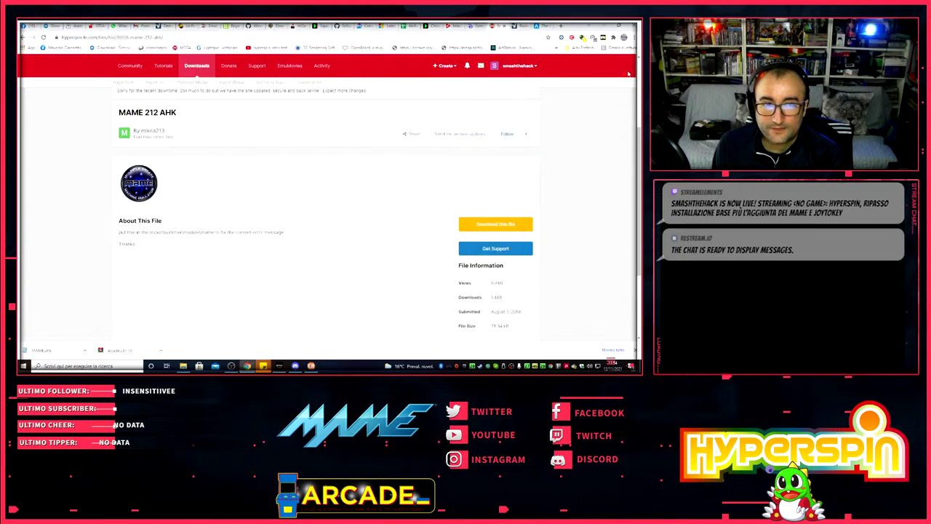
- Search Google for joytokey in a new Chrome tab, open the official JoyToKey homepage and view its Information section
left_click(560, 26)
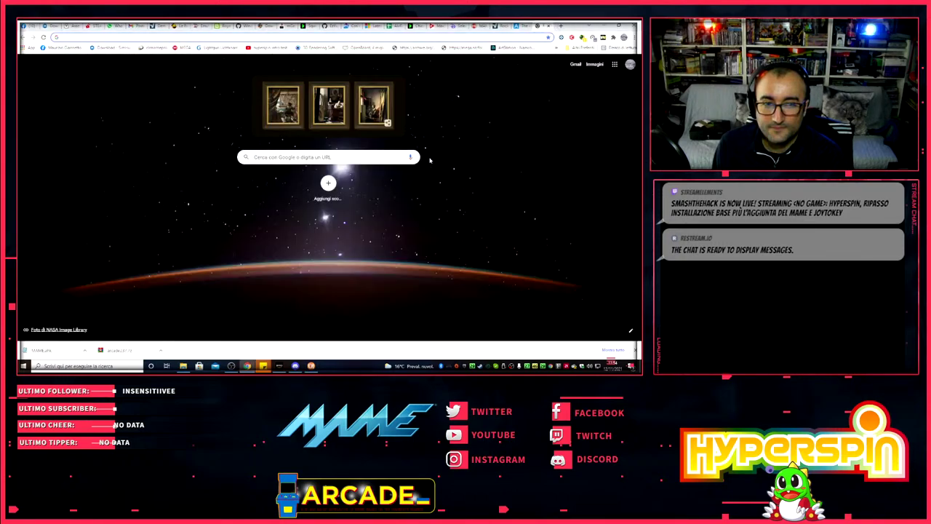
left_click(343, 156)
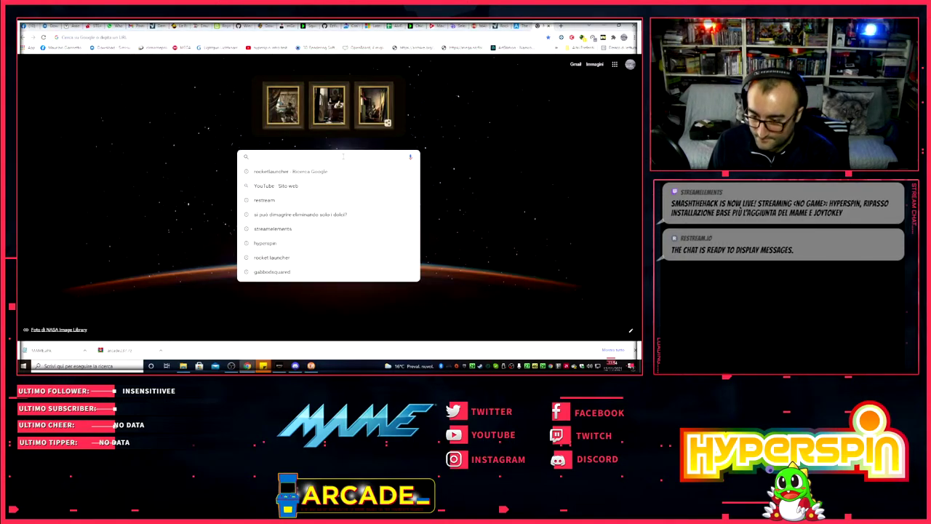
type("joytokey")
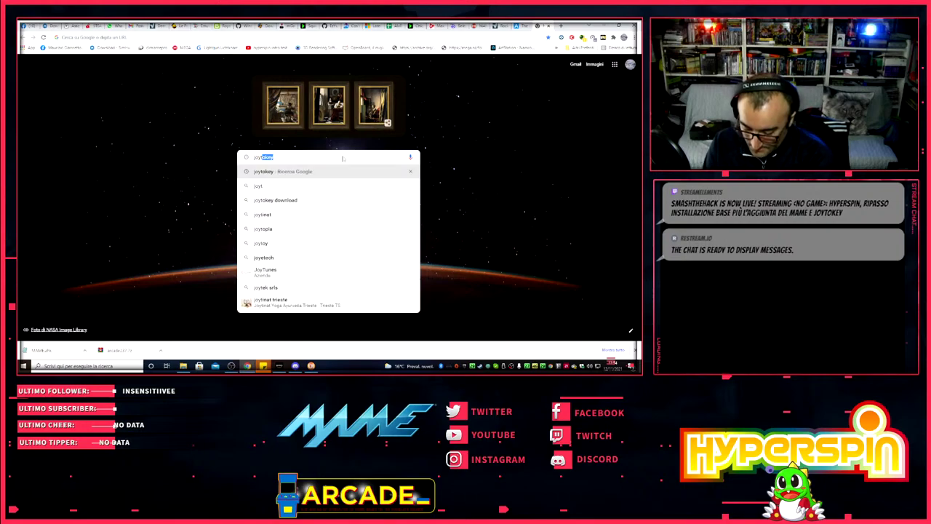
key("Return")
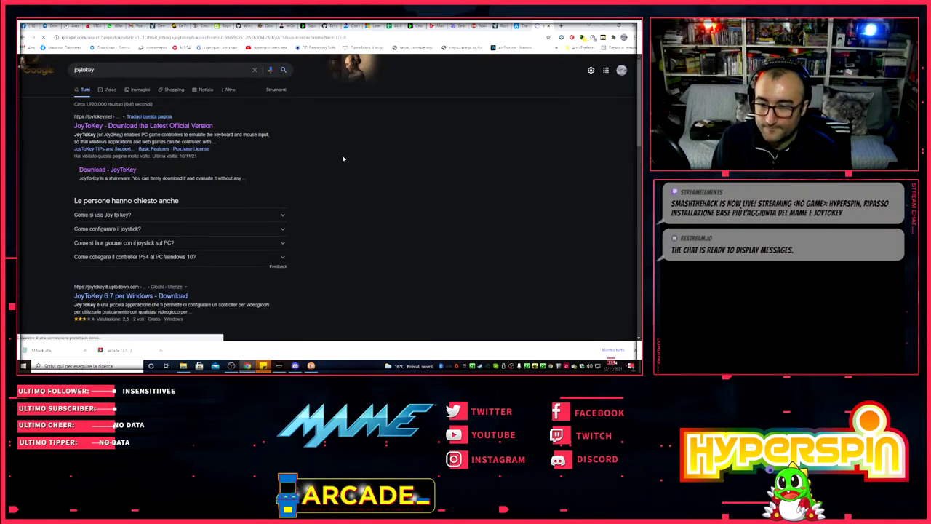
left_click(145, 127)
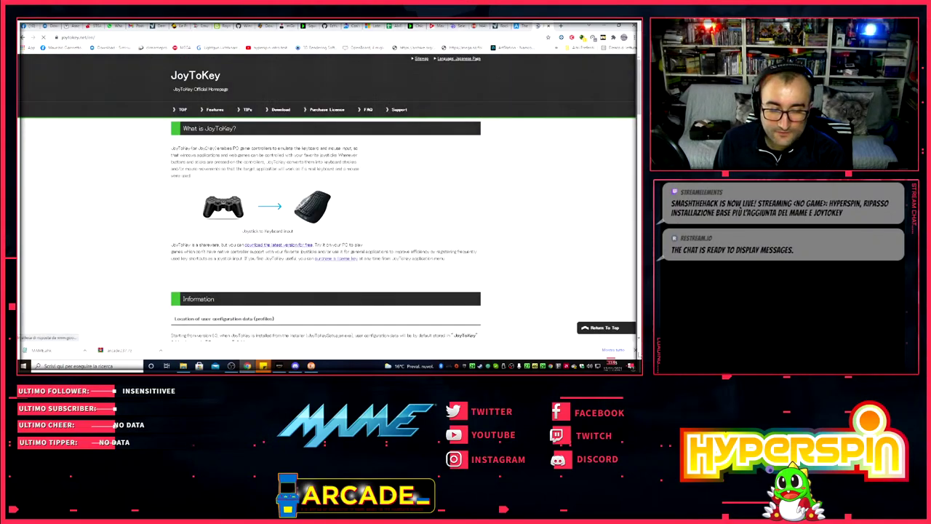
scroll(405, 247, "down", 1)
scroll(404, 247, "down", 5)
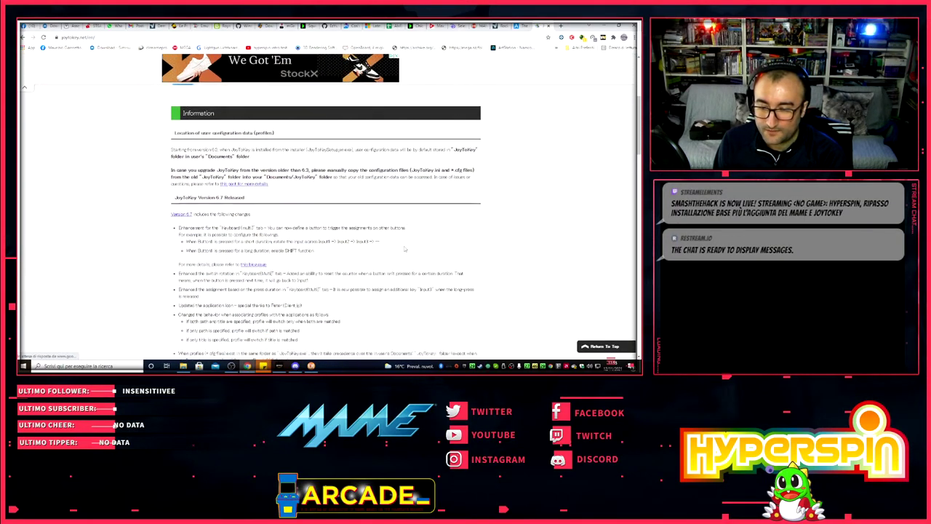
- Open the JoyToKey download page, dismissing the ad, and start downloading the latest installer from joytokey.net
scroll(407, 249, "up", 2)
scroll(407, 250, "up", 10)
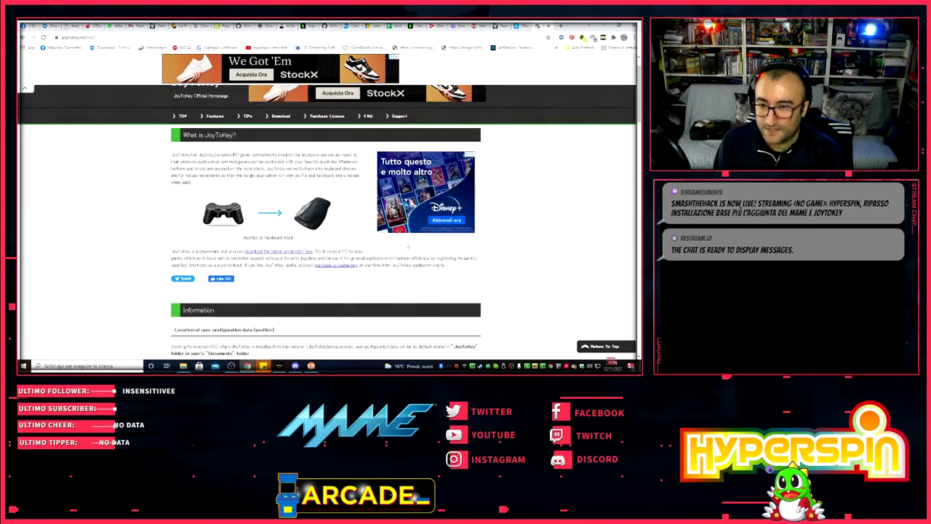
left_click(278, 149)
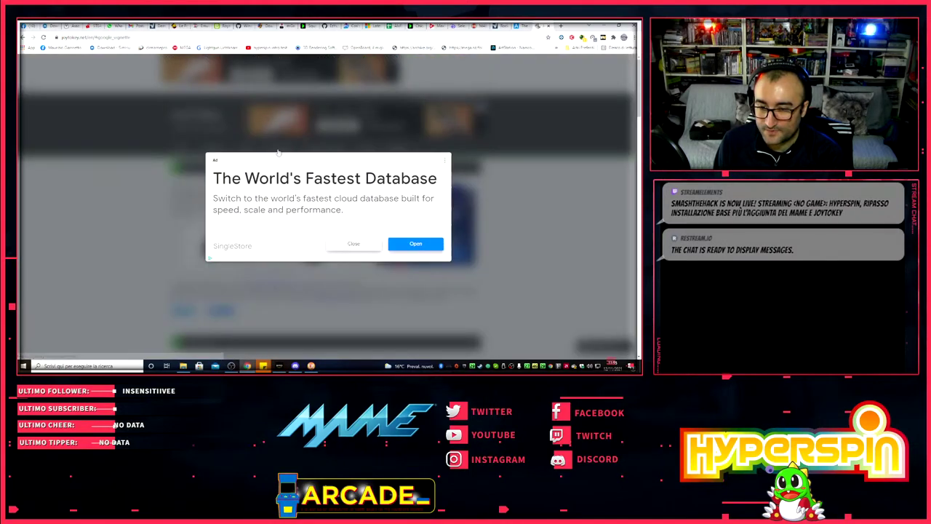
left_click(364, 245)
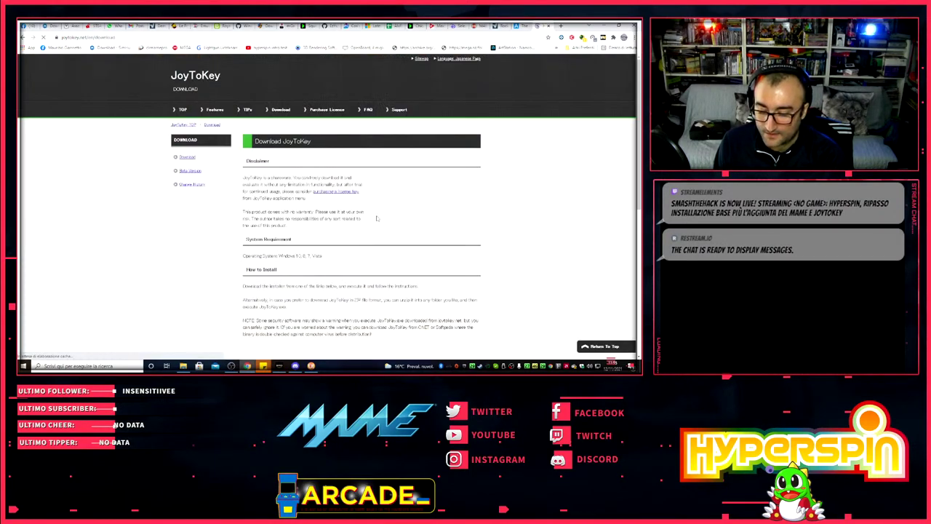
scroll(377, 216, "down", 4)
scroll(377, 218, "down", 3)
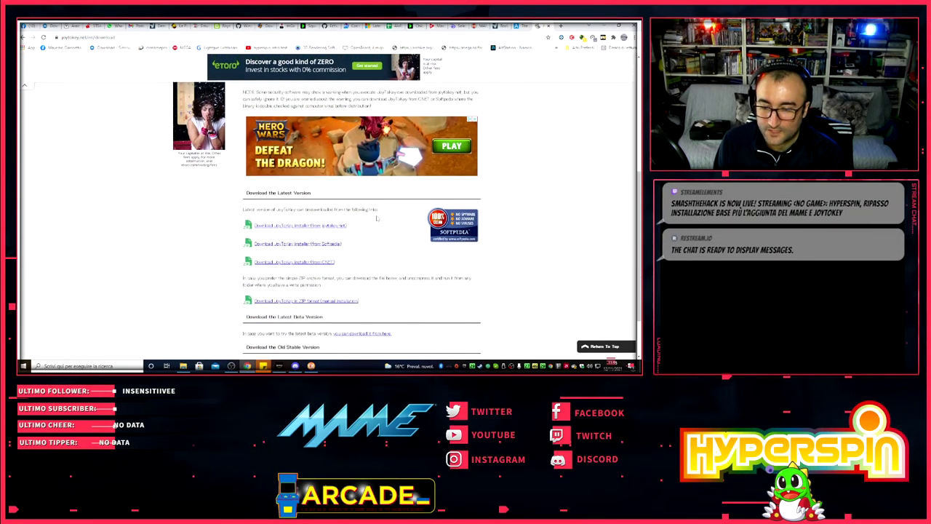
left_click(298, 227)
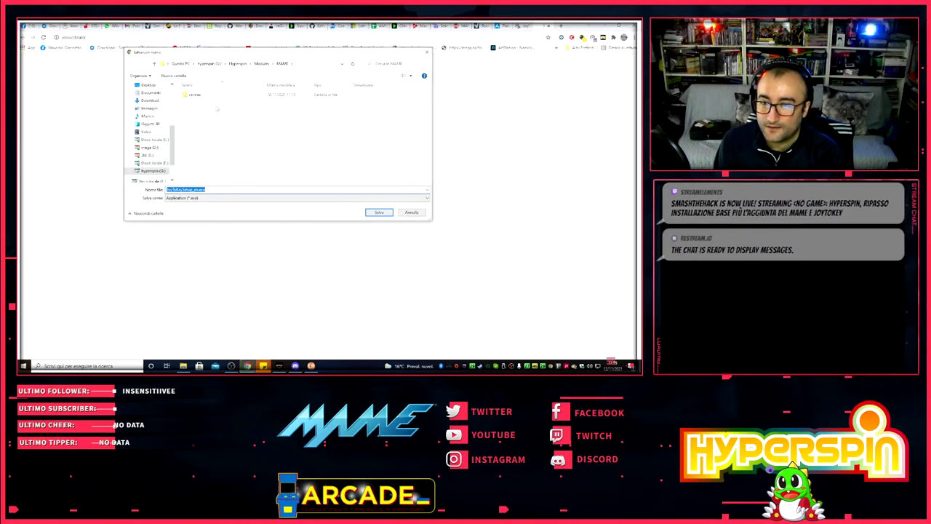
- Create a Utils folder inside the Hyperspin folder and save the JoyToKey installer in it
left_click(238, 63)
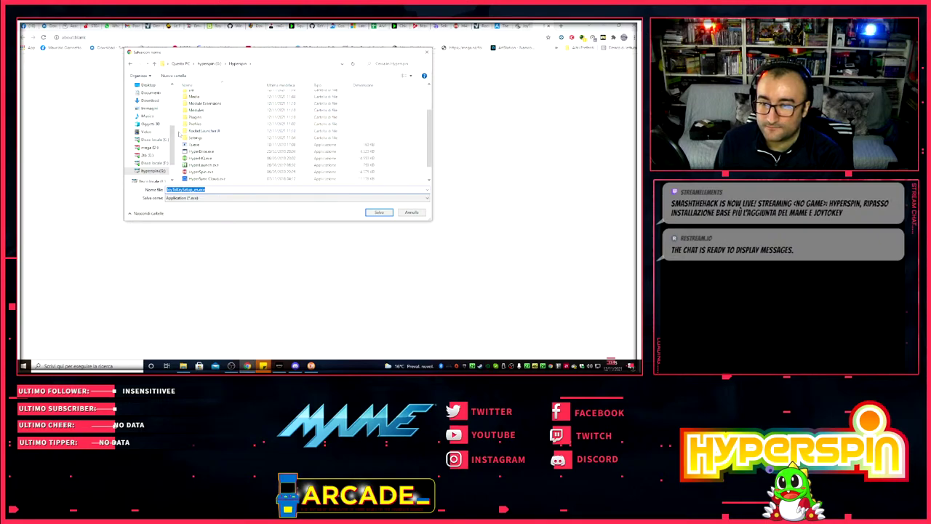
right_click(181, 134)
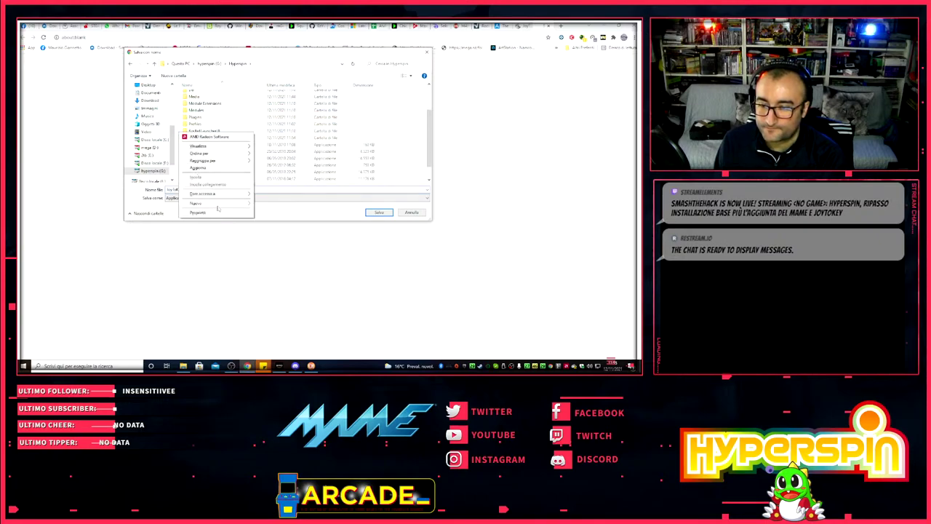
mouse_move(218, 203)
left_click(270, 205)
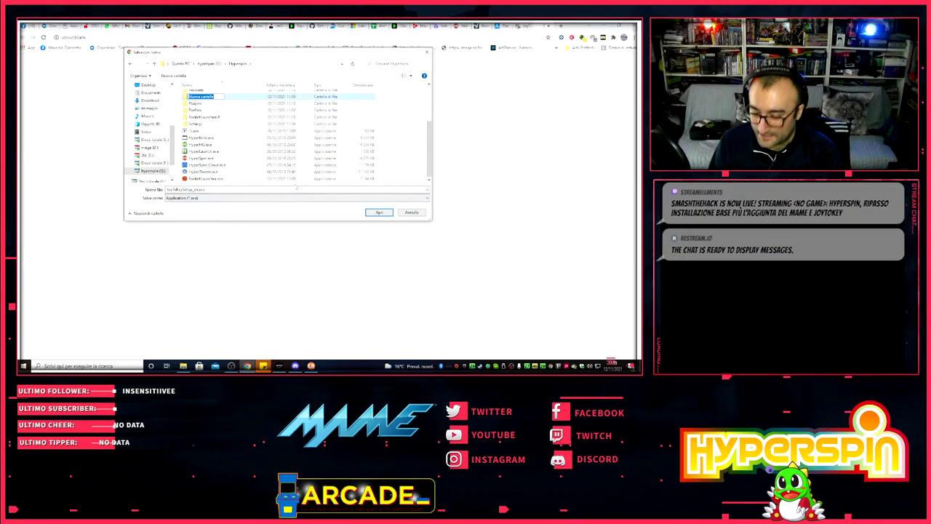
type("Joyt")
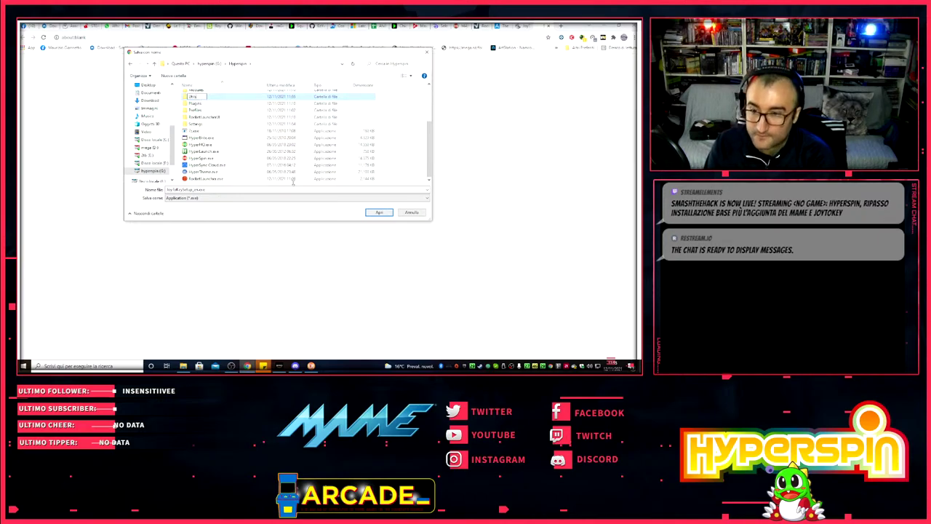
key("Return")
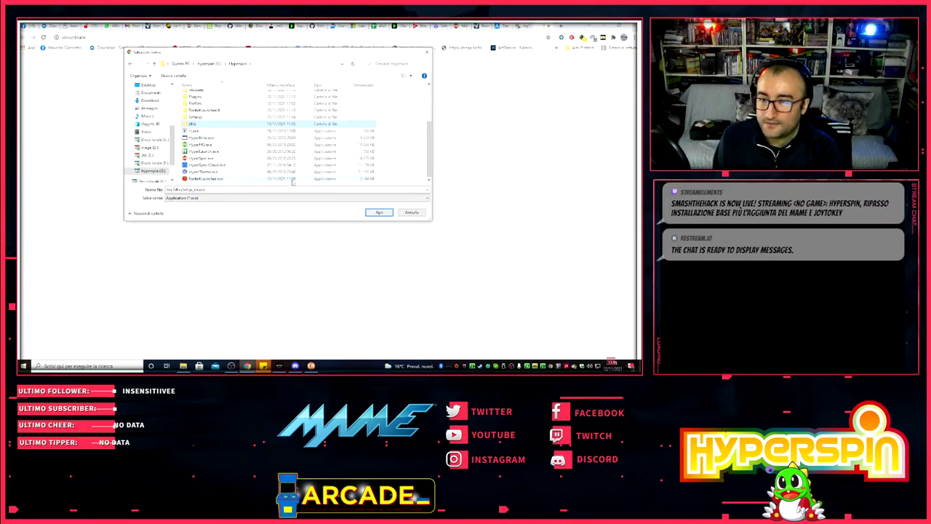
double_click(198, 125)
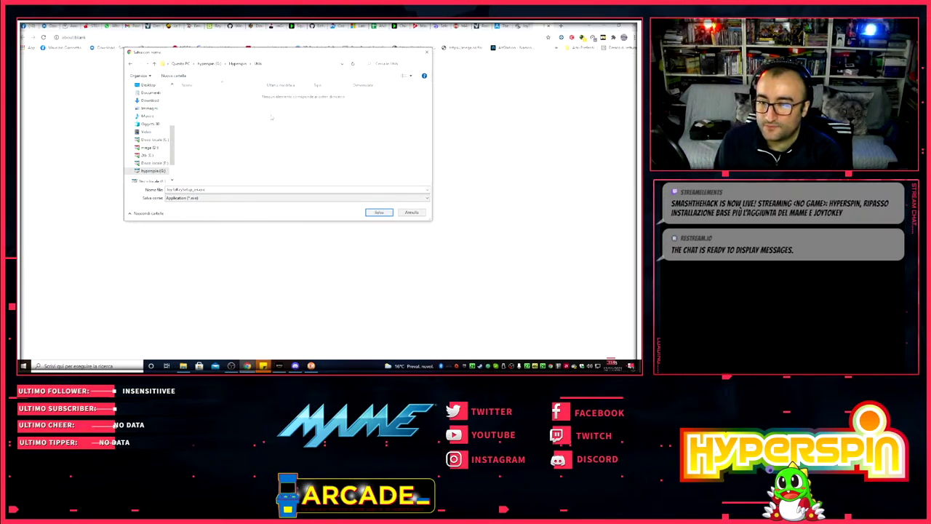
left_click(379, 213)
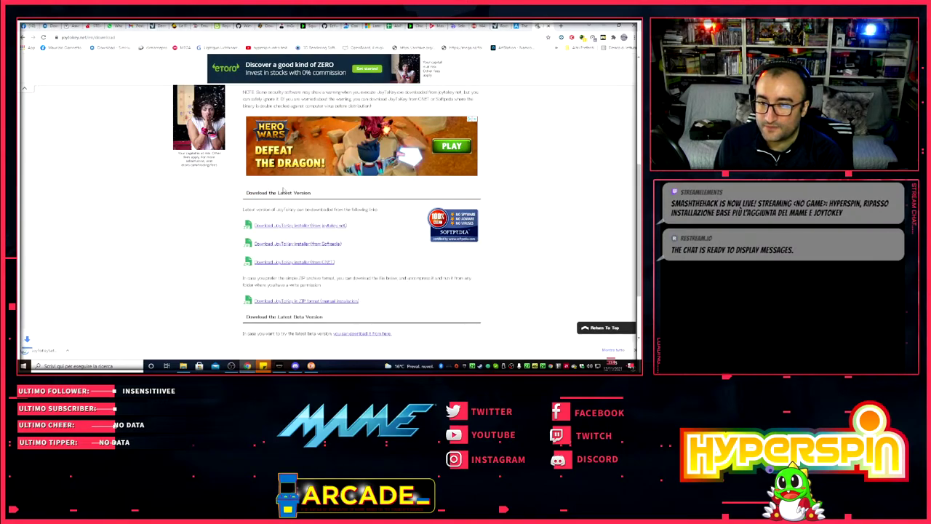
- Switch to File Explorer, go to the Utils folder under Hyperspin, and run the JoyToKey setup file
left_click(182, 365)
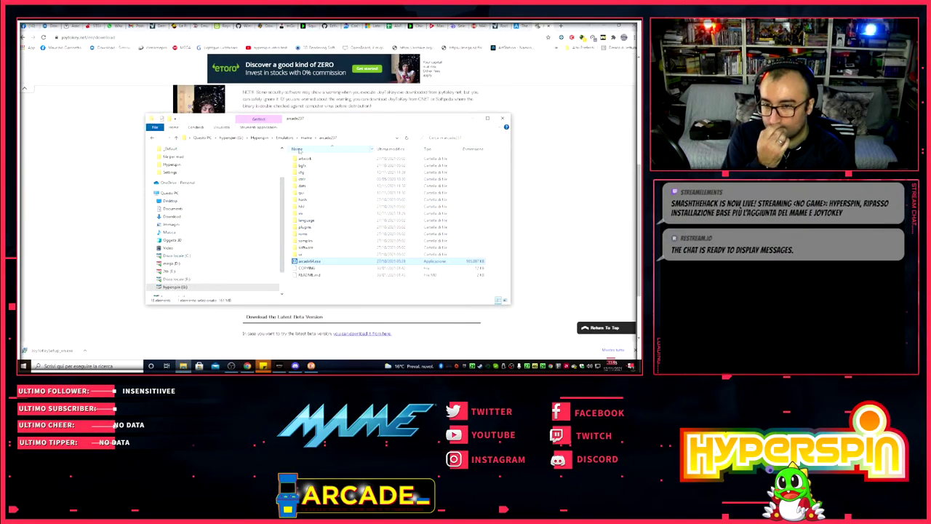
key("alt+Up")
key("alt+Up")
key("alt+Up")
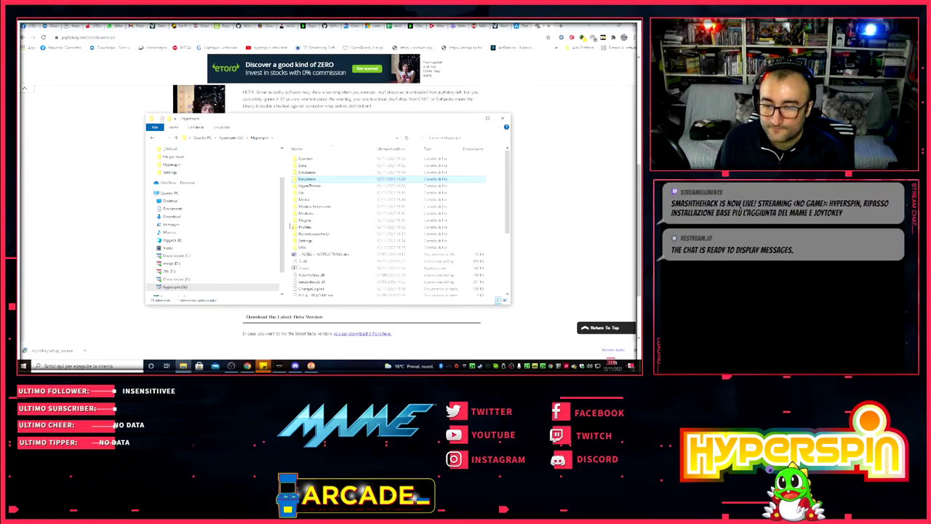
double_click(306, 248)
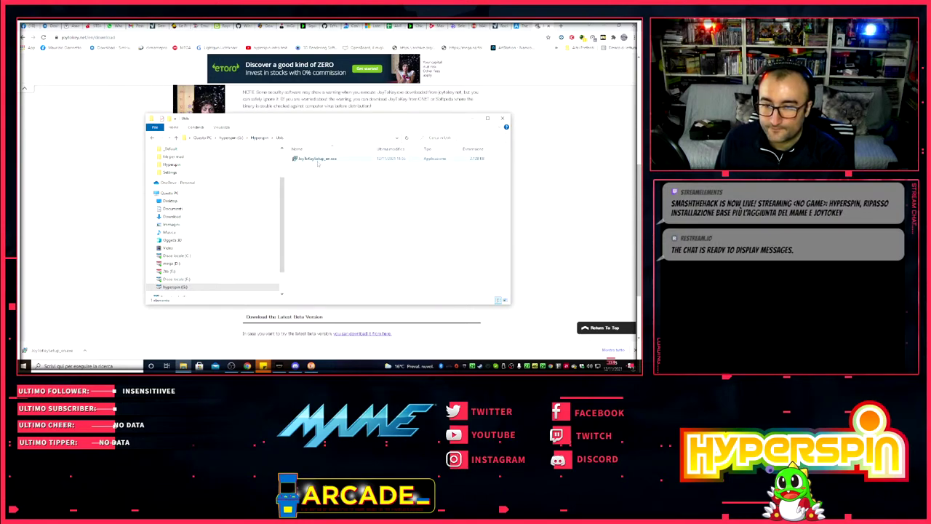
left_click(314, 158)
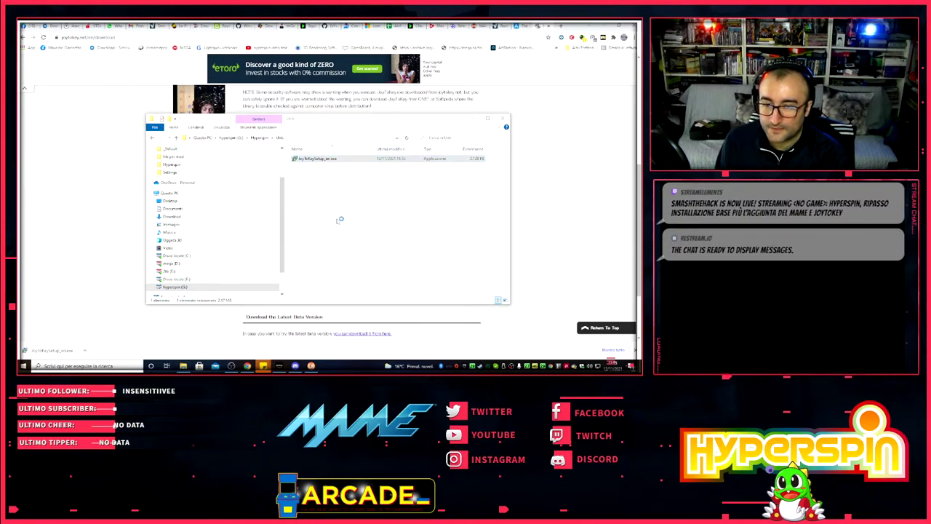
key("Return")
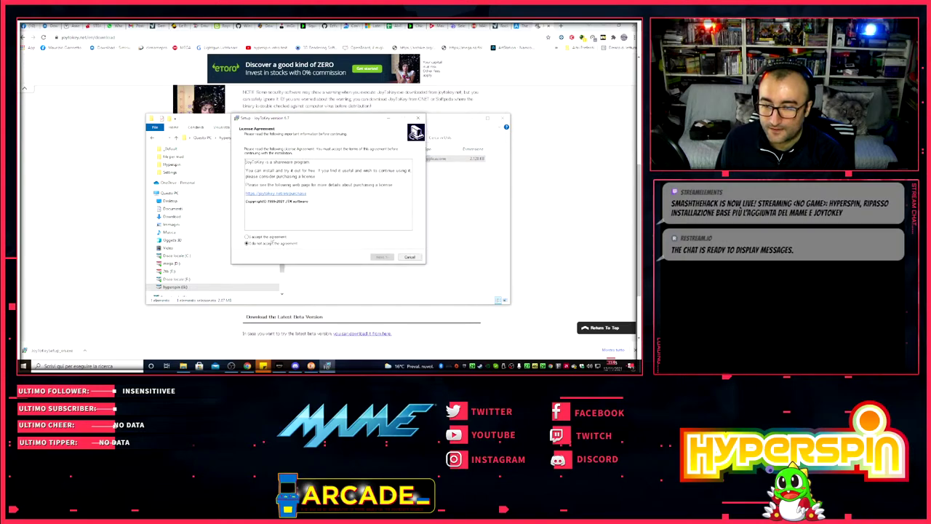
- Accept the license agreement, install JoyToKey without a desktop shortcut, and finish setup with the launch option enabled
left_click(262, 237)
left_click(381, 257)
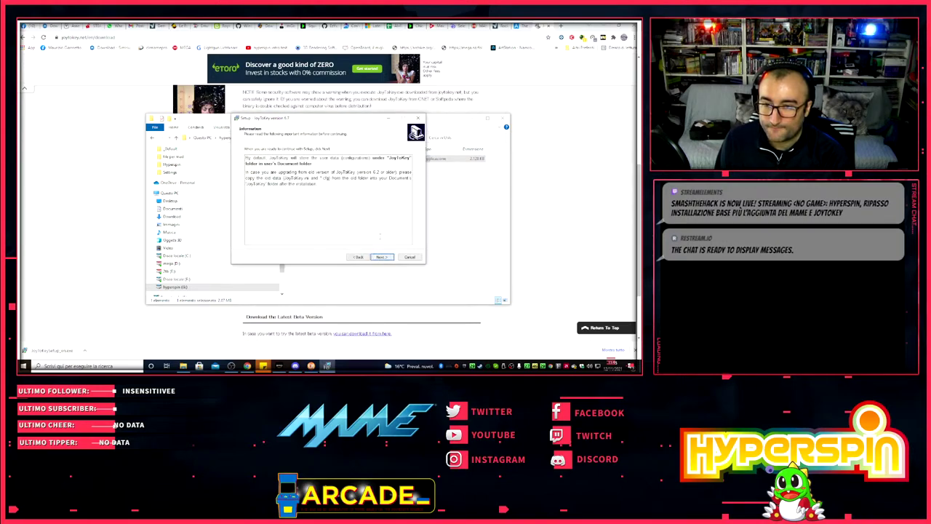
left_click(381, 257)
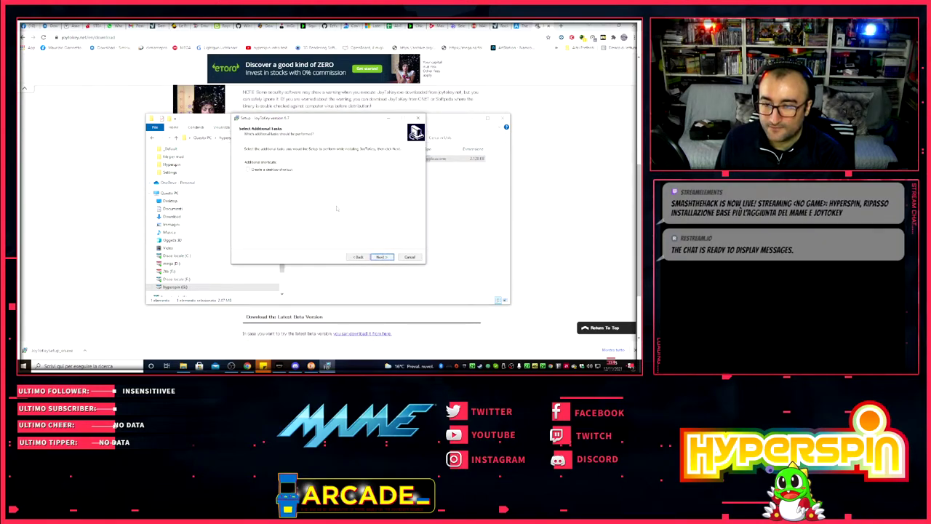
left_click(381, 257)
left_click(381, 257)
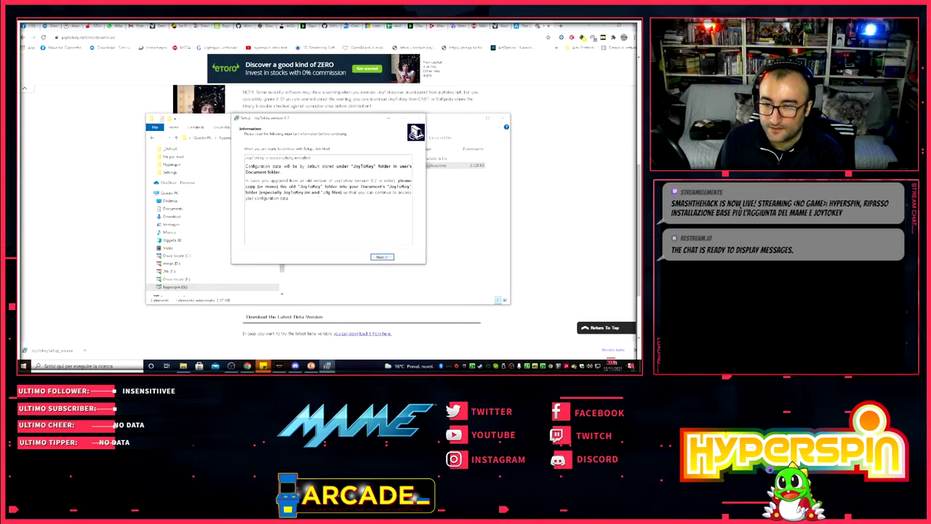
left_click(381, 257)
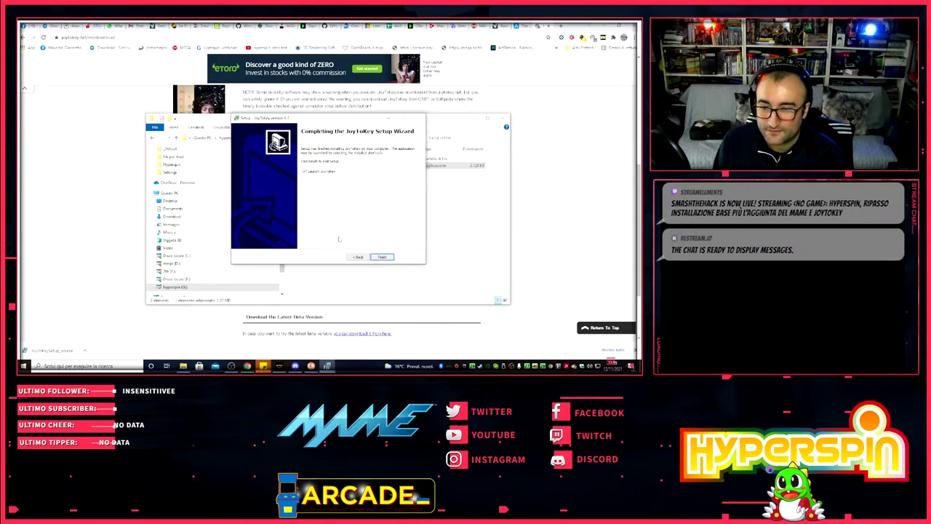
left_click(384, 258)
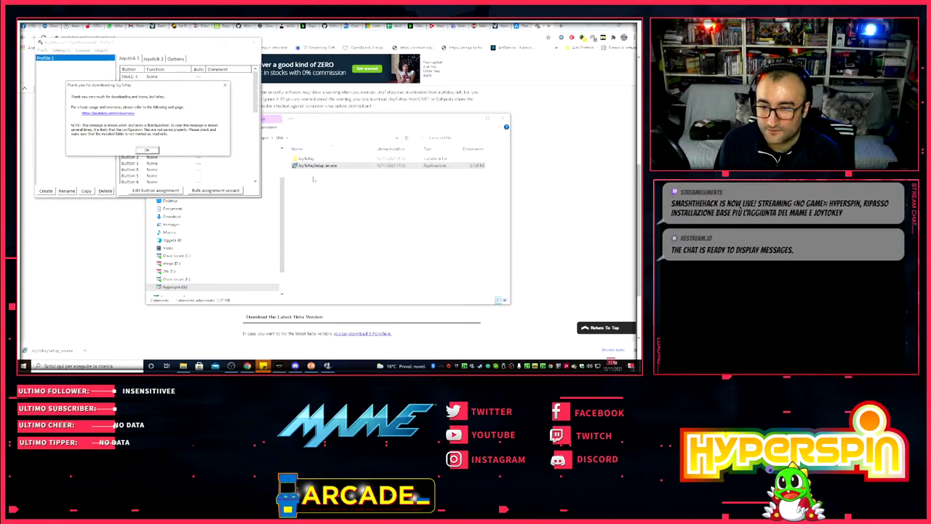
- Dismiss JoyToKey's thank-you message and move its window over the File Explorer window
left_click(148, 150)
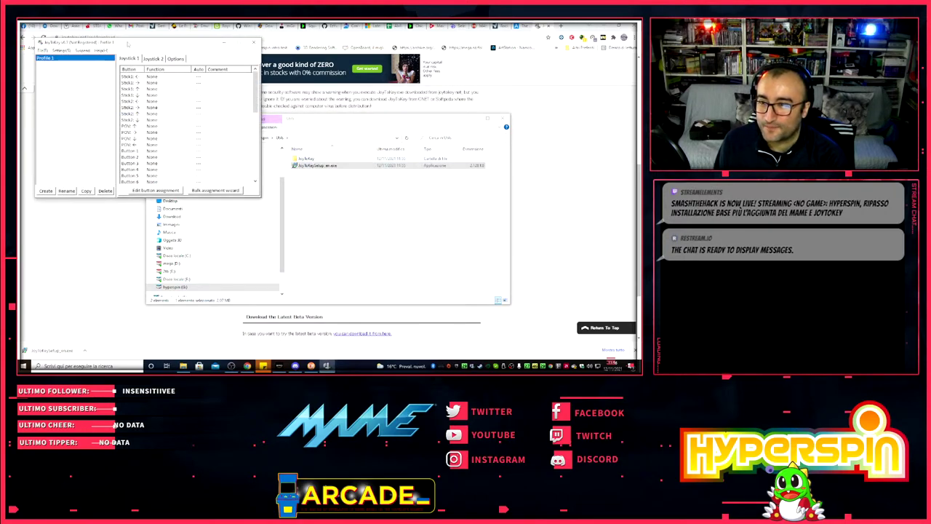
left_click_drag(126, 45, 186, 90)
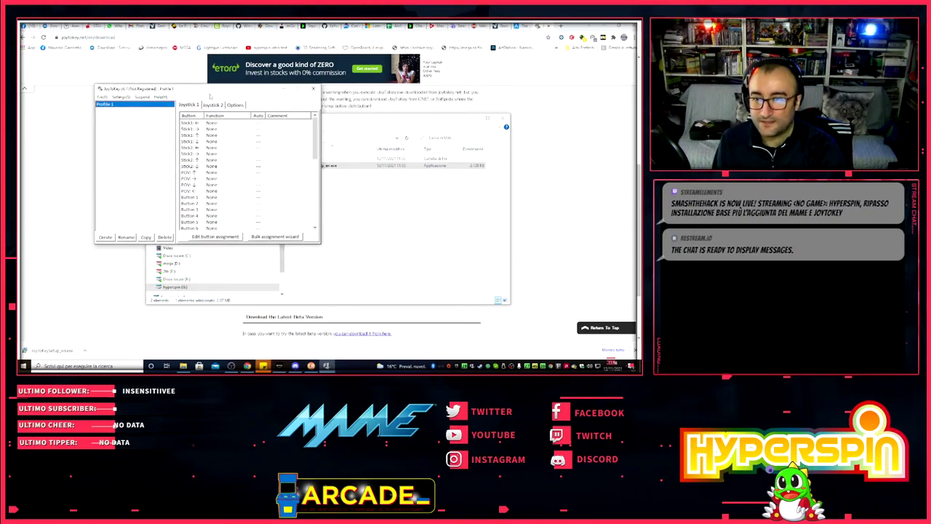
left_click_drag(206, 91, 365, 132)
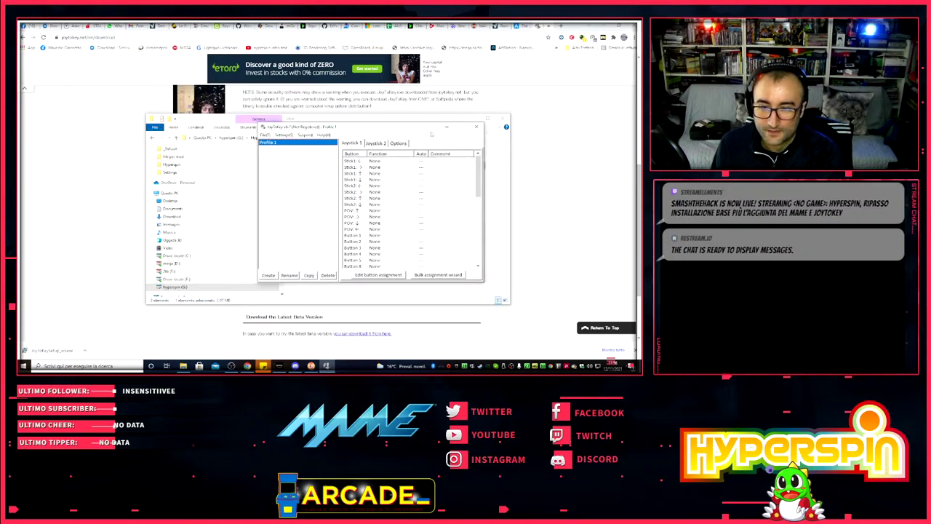
left_click_drag(364, 130, 326, 138)
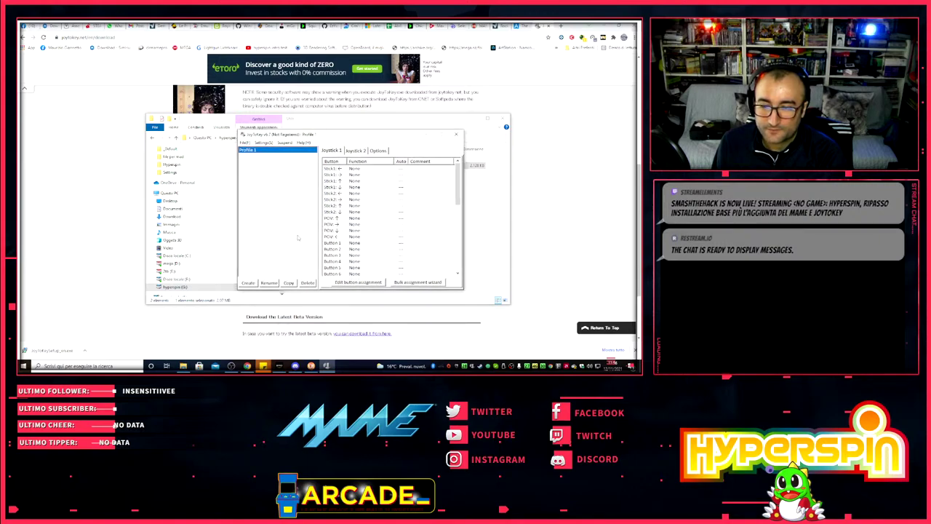
- Rename the JoyToKey profile Profile 1 to Hyperspin
left_click(268, 283)
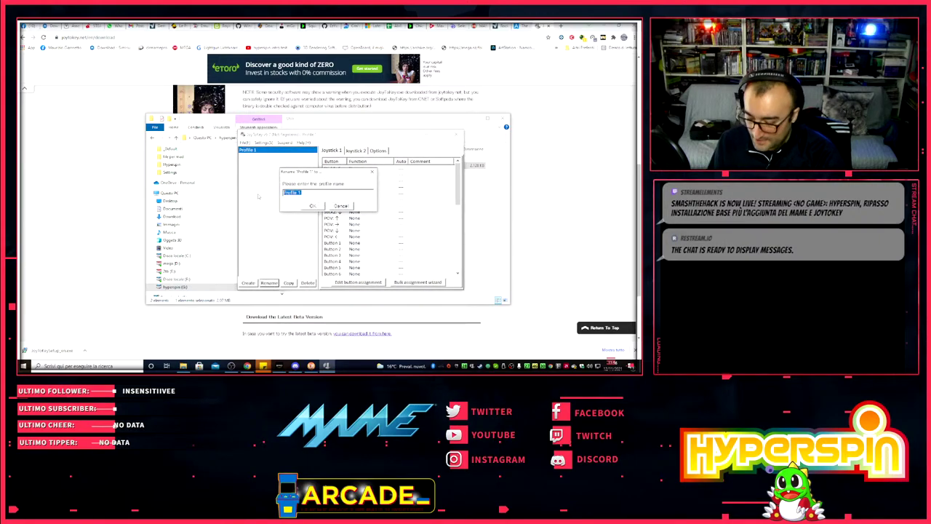
type("Hy")
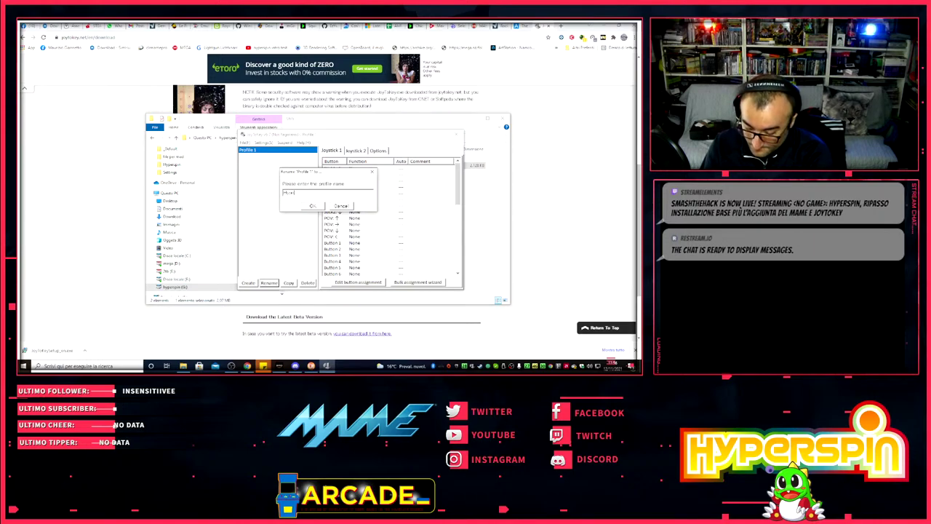
type("perspin")
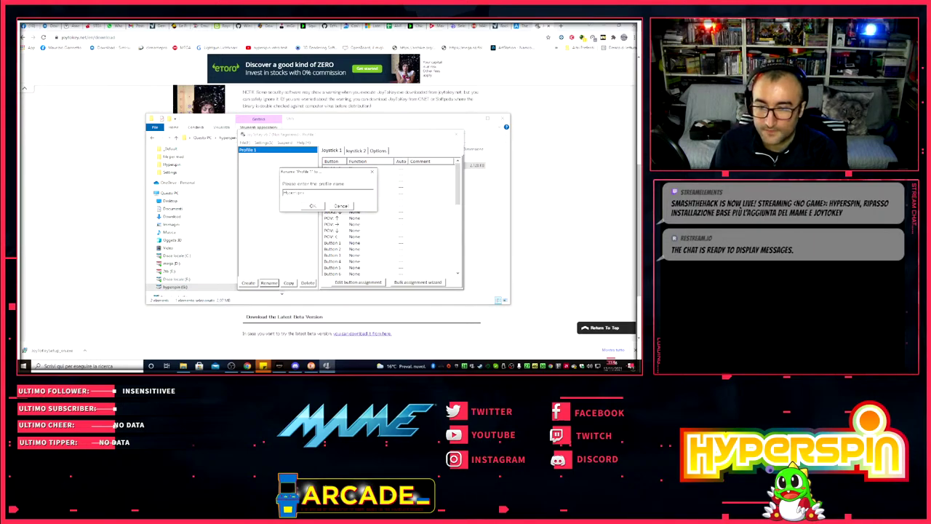
left_click(313, 206)
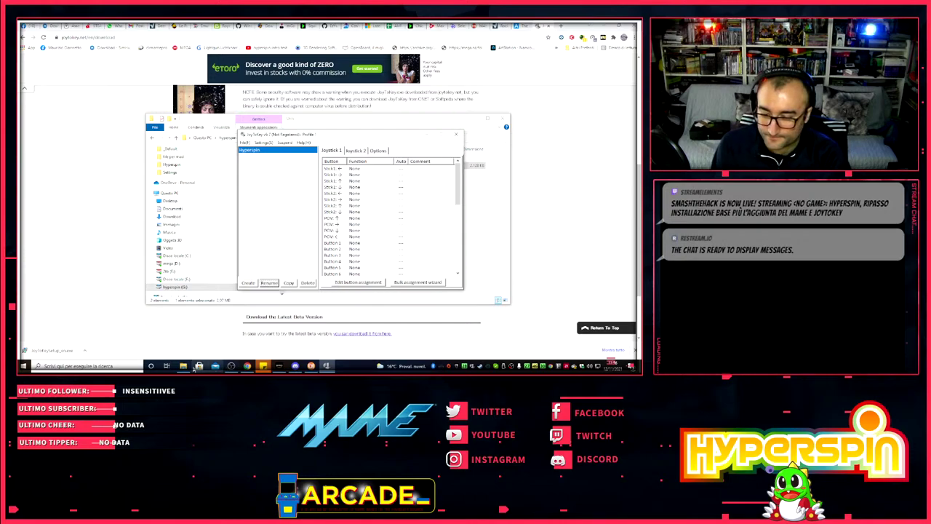
- Return to File Explorer, open the Hyperspin folder from the drive root, and launch HyperHQ.exe
left_click(199, 365)
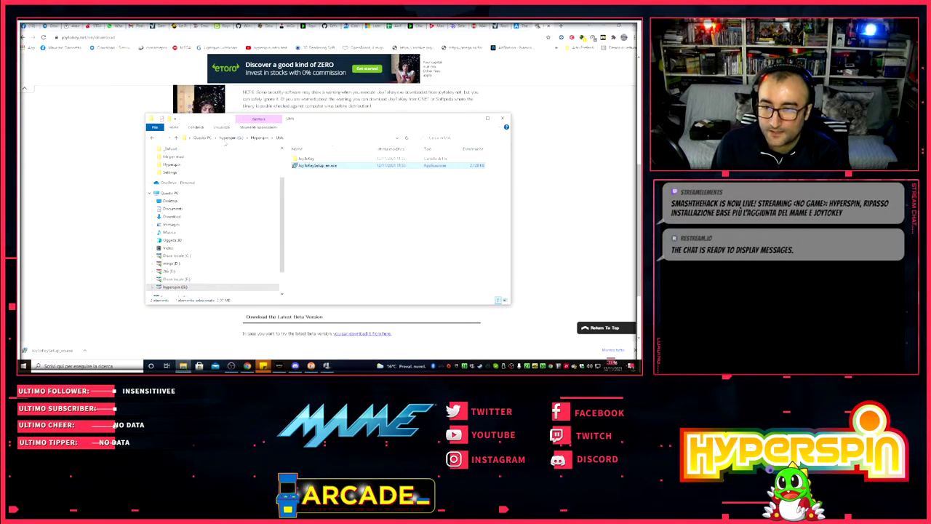
left_click(230, 138)
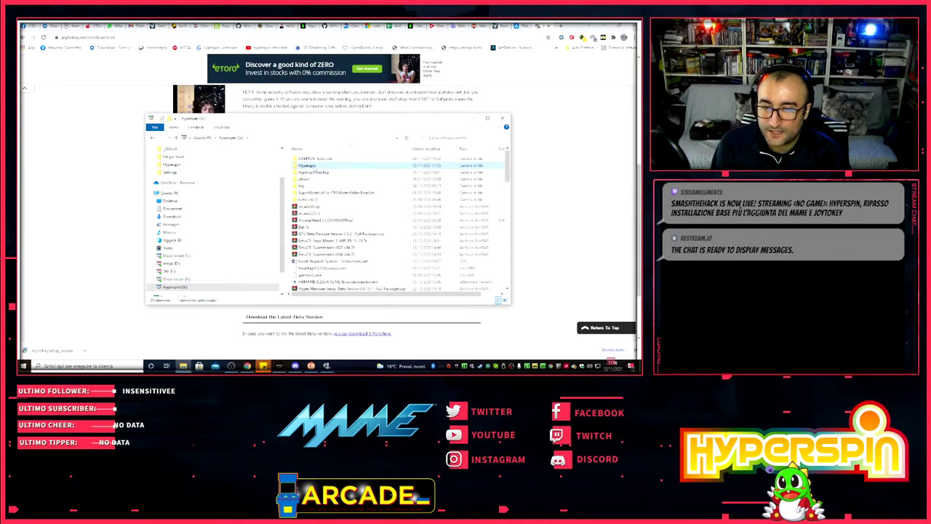
double_click(307, 165)
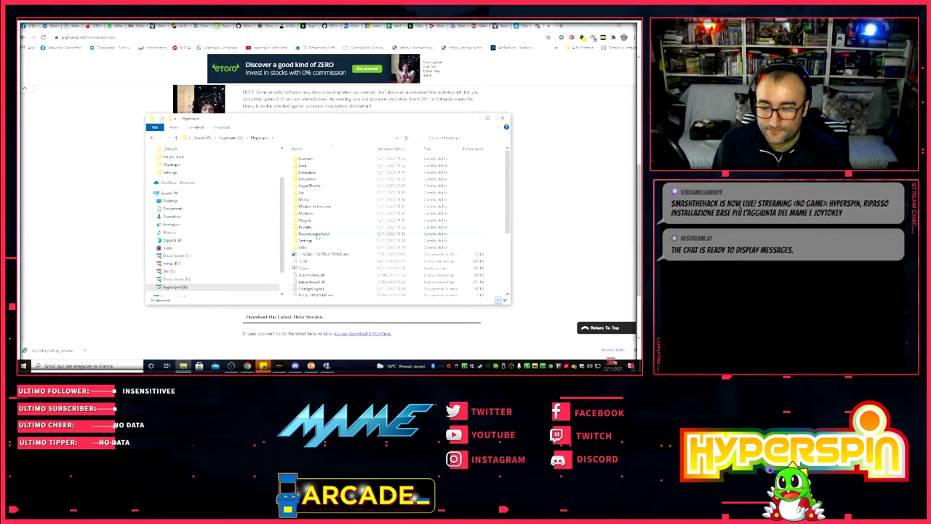
scroll(342, 240, "down", 5)
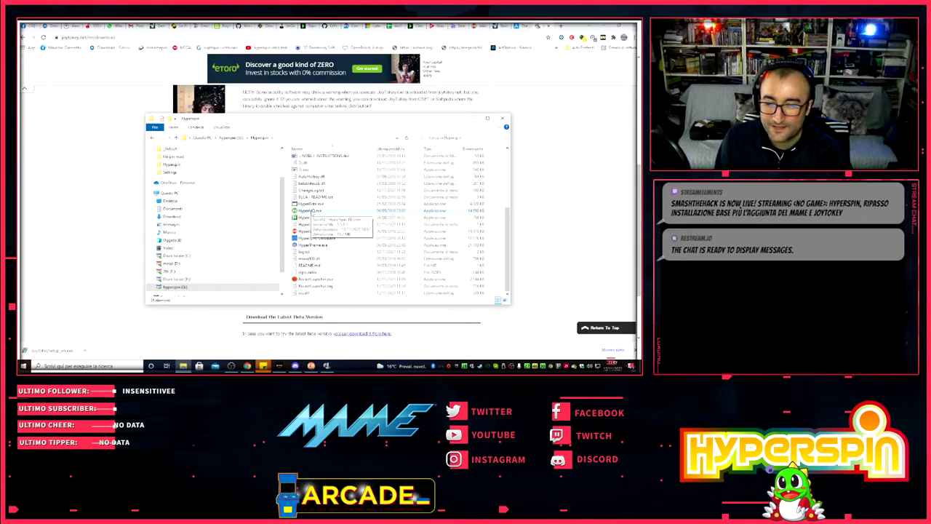
left_click(310, 211)
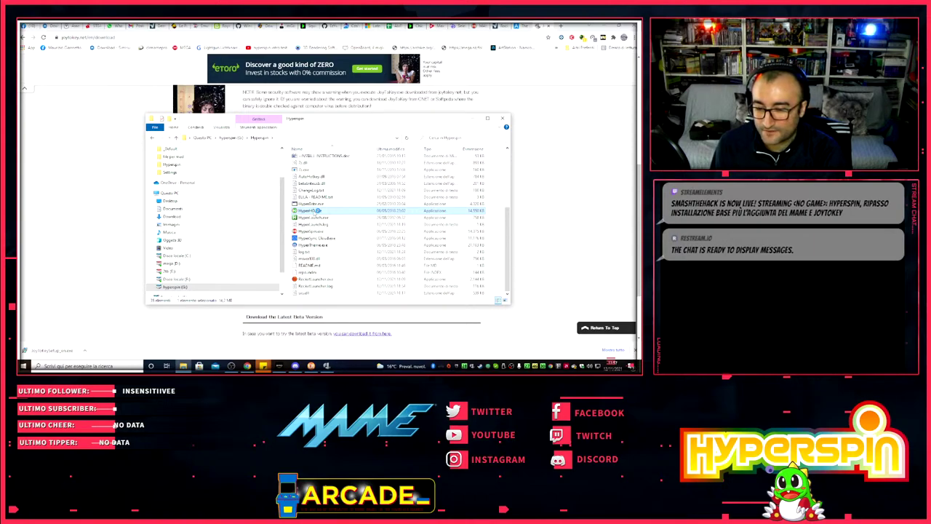
- Open Task Manager and end all the background HyperHQ.exe processes
right_click(355, 366)
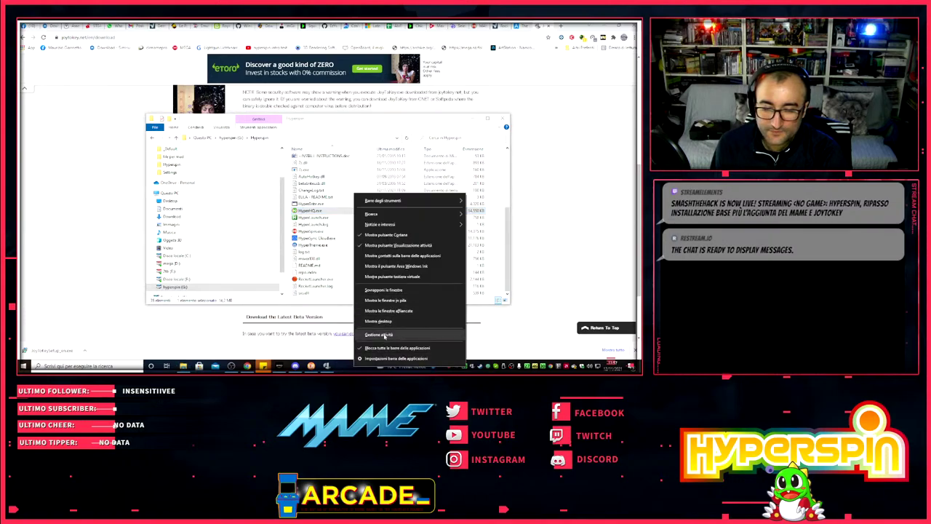
left_click(385, 336)
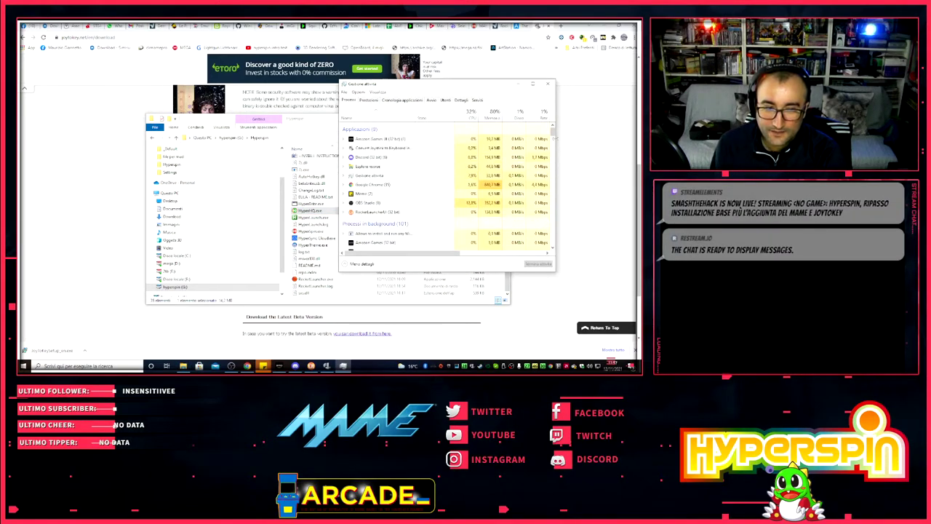
left_click_drag(552, 131, 552, 152)
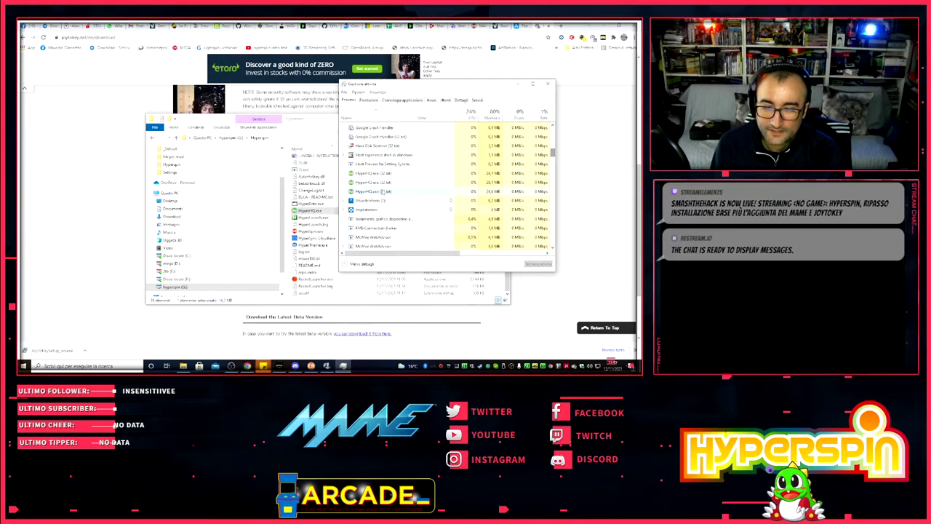
left_click(373, 173)
left_click(526, 265)
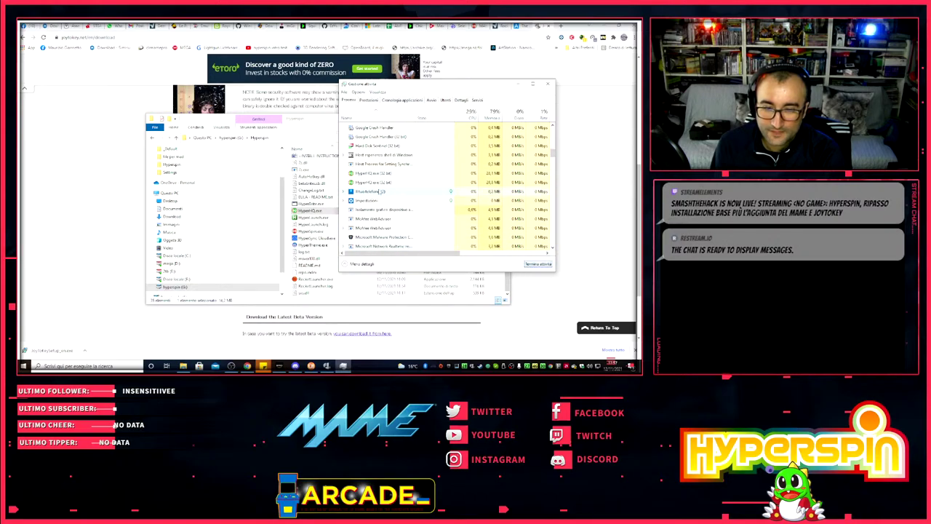
left_click(537, 264)
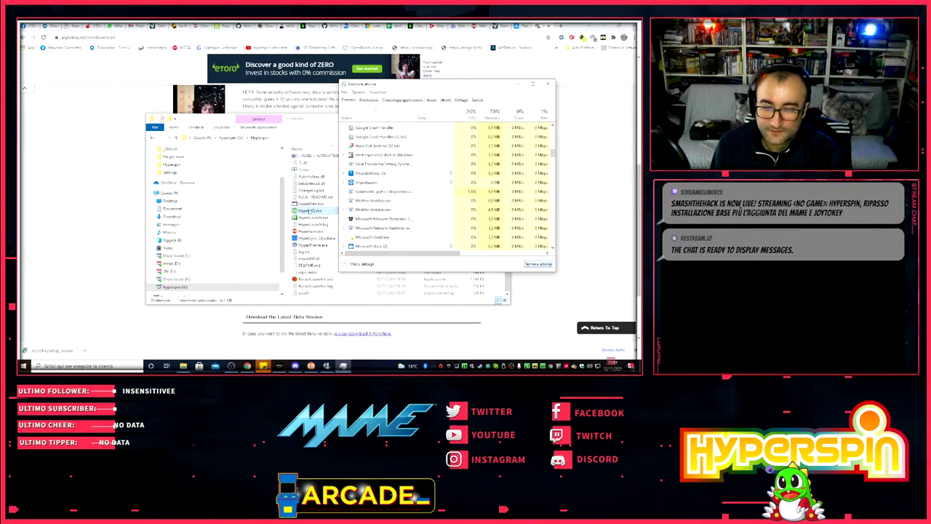
- Relaunch HyperHQ.exe from the Hyperspin folder, dismiss Task Manager, and reposition the HyperHQ window
double_click(413, 210)
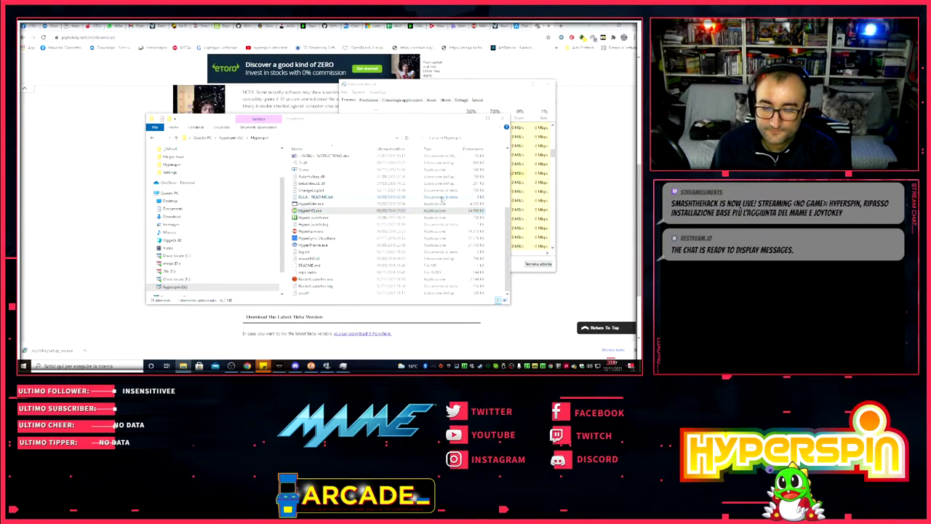
left_click(502, 99)
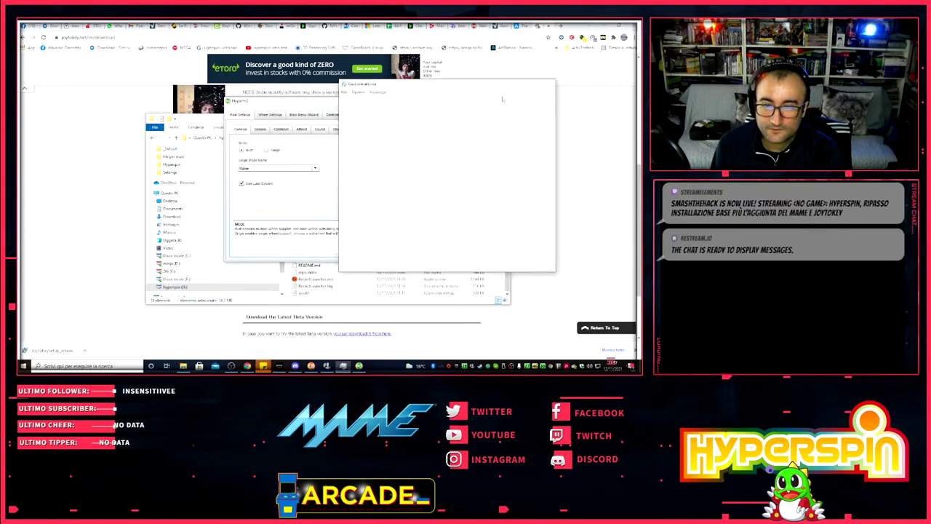
left_click_drag(308, 104, 330, 113)
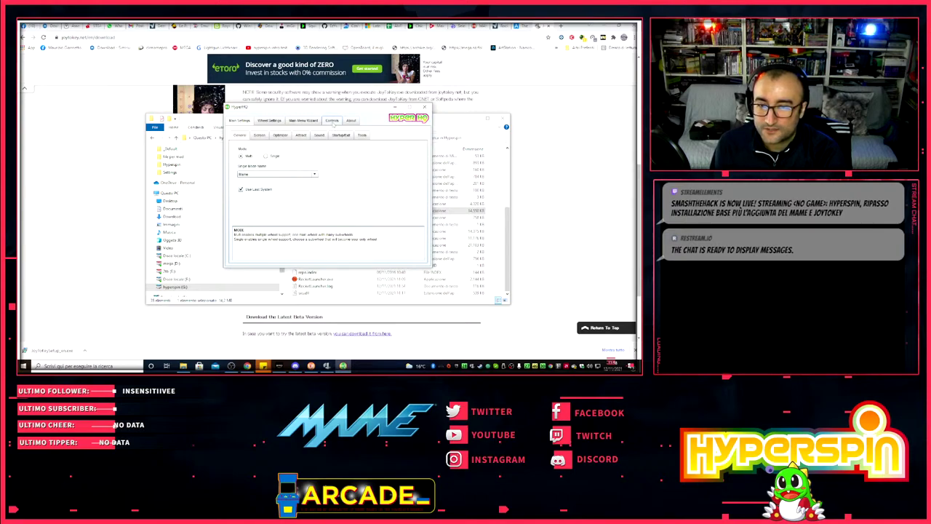
- Review HyperHQ's joystick and keyboard control assignments for Player 1 and Player 2, ending on the keyboard assignments
left_click(331, 120)
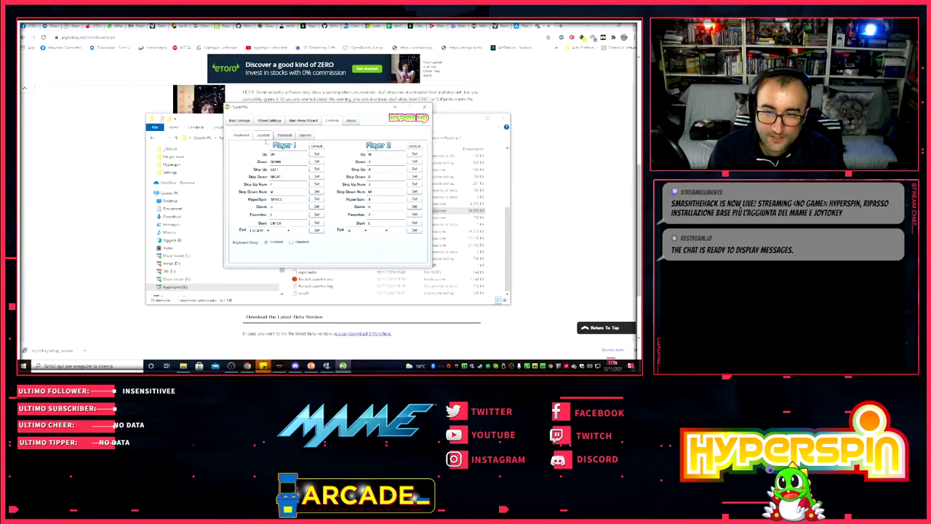
left_click(263, 135)
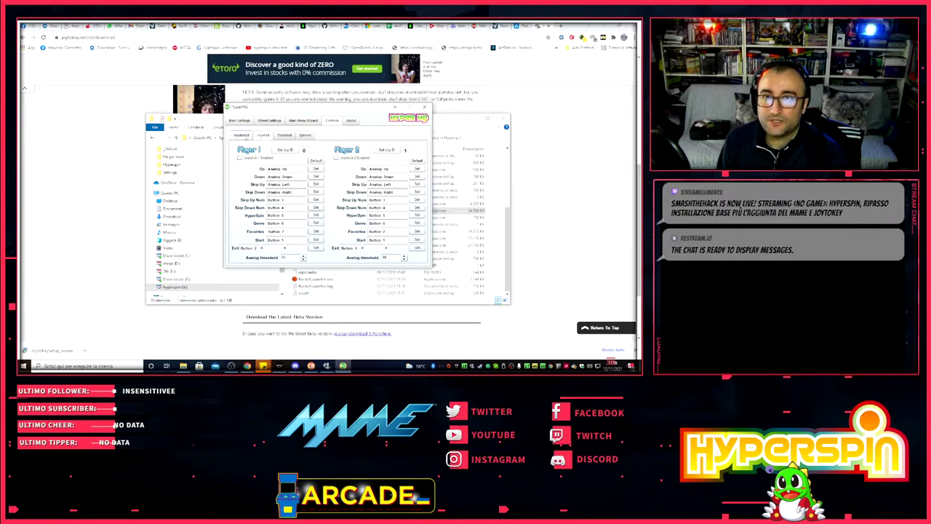
left_click(241, 136)
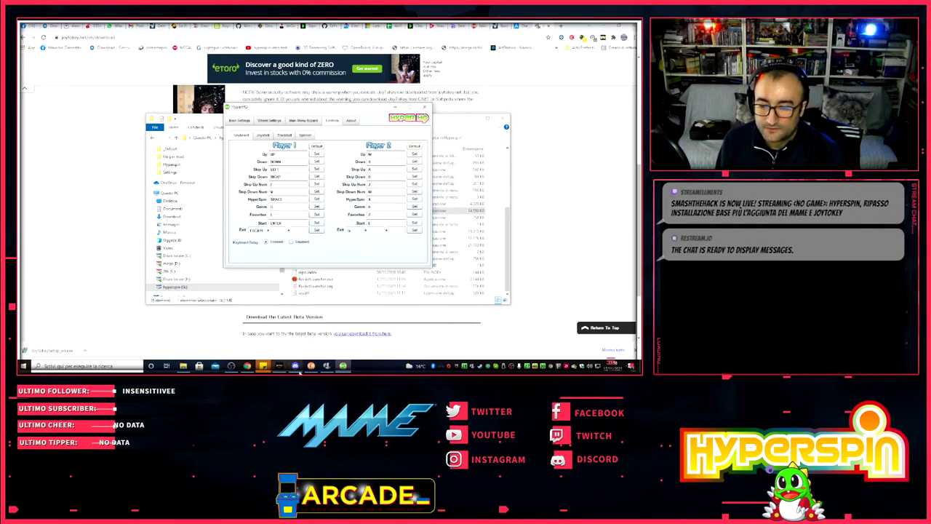
- Switch to JoyToKey, place its window beside HyperHQ's Player 1 keyboard assignments, and show the Hyperspin profile's options
left_click(325, 365)
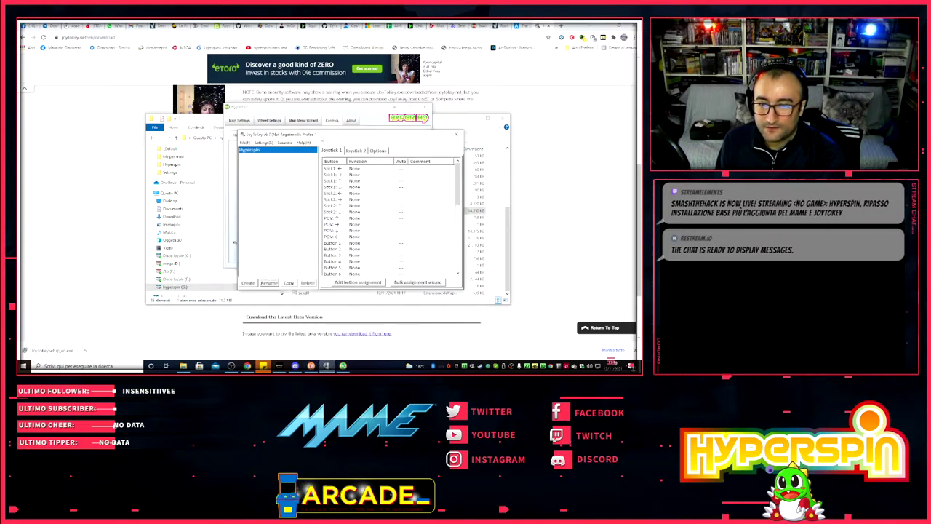
left_click_drag(320, 137, 476, 116)
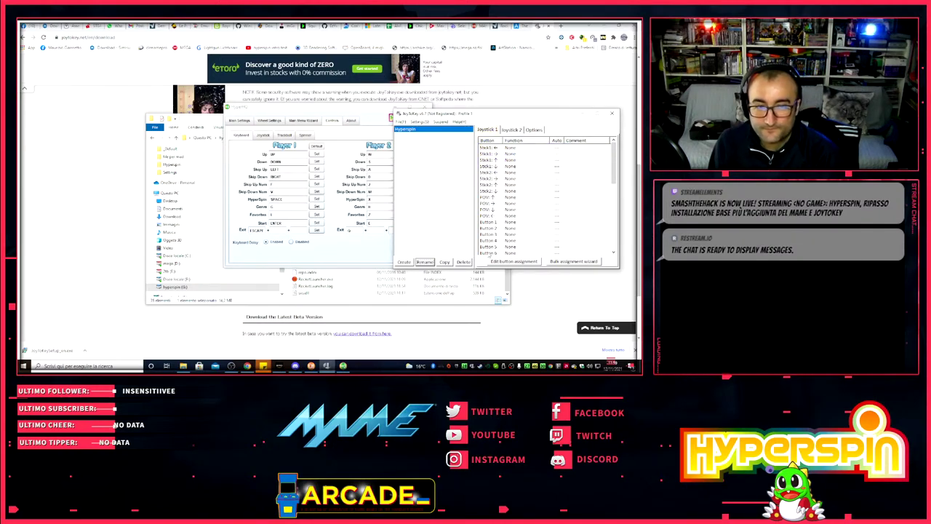
left_click(534, 129)
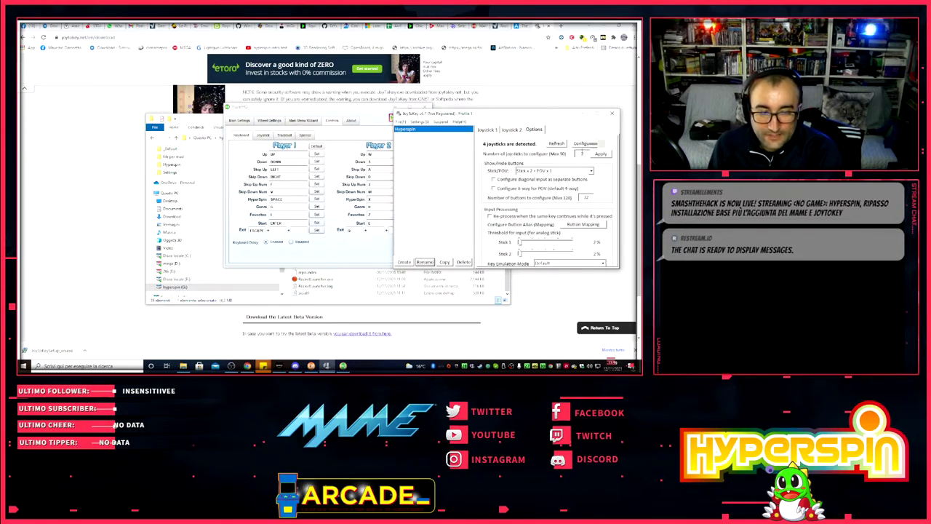
- Open JoyToKey's joystick device configuration and show the advanced settings for each device
left_click(584, 145)
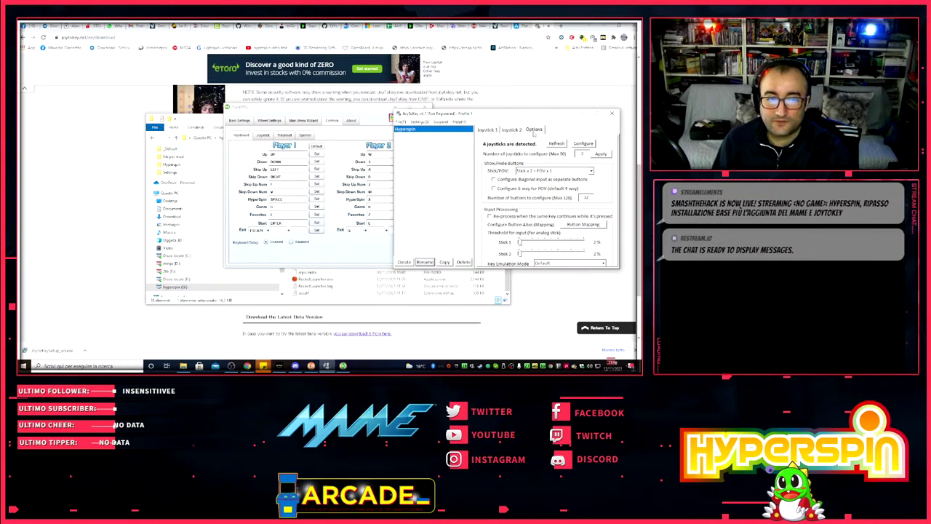
left_click(583, 145)
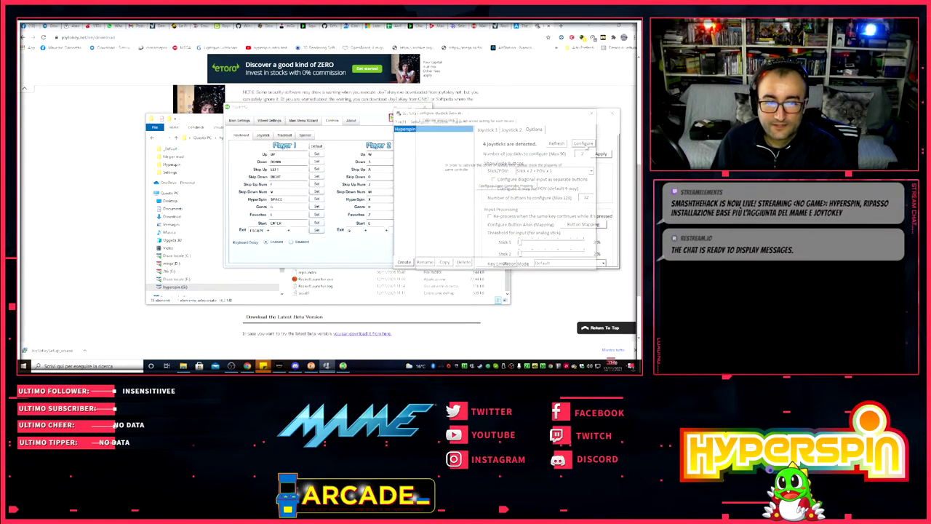
left_click(505, 264)
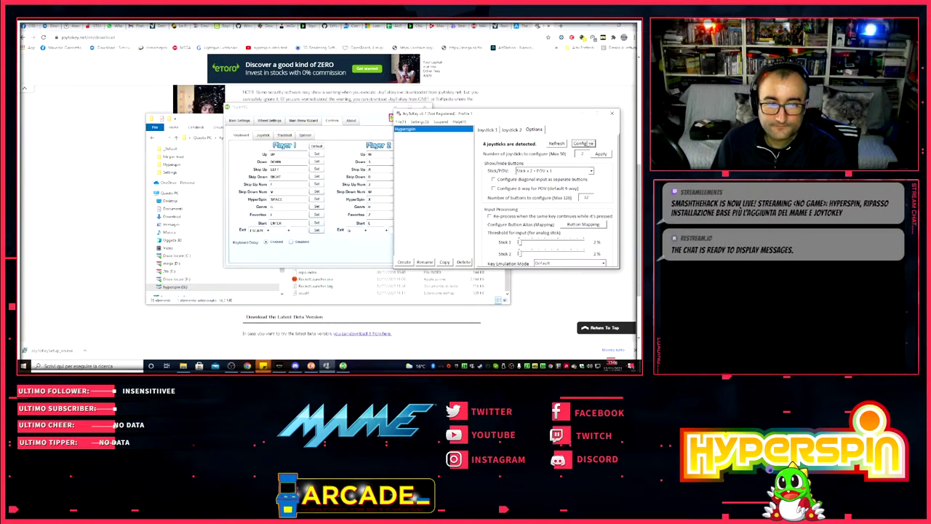
left_click(583, 144)
left_click(475, 119)
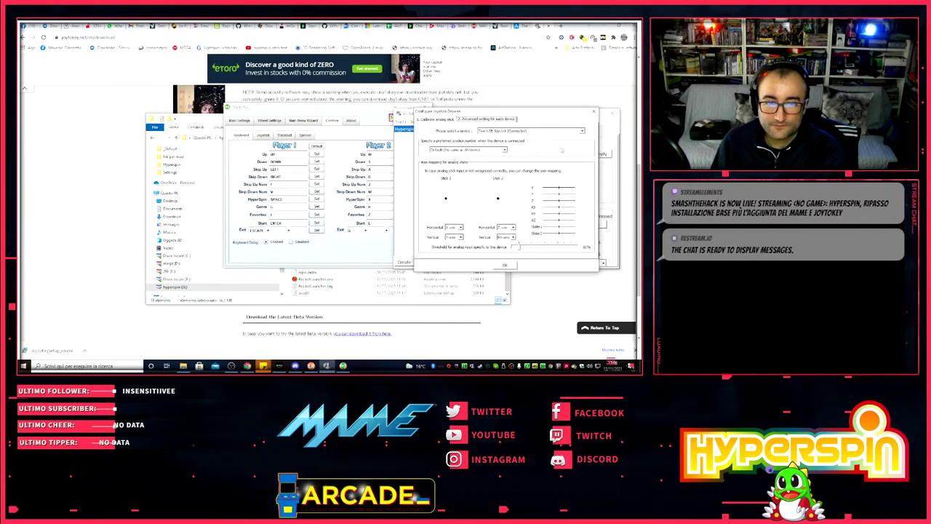
- Examine the connected devices and the preferred joystick number choices, leaving the number at Default (the same as Windows)
left_click(581, 132)
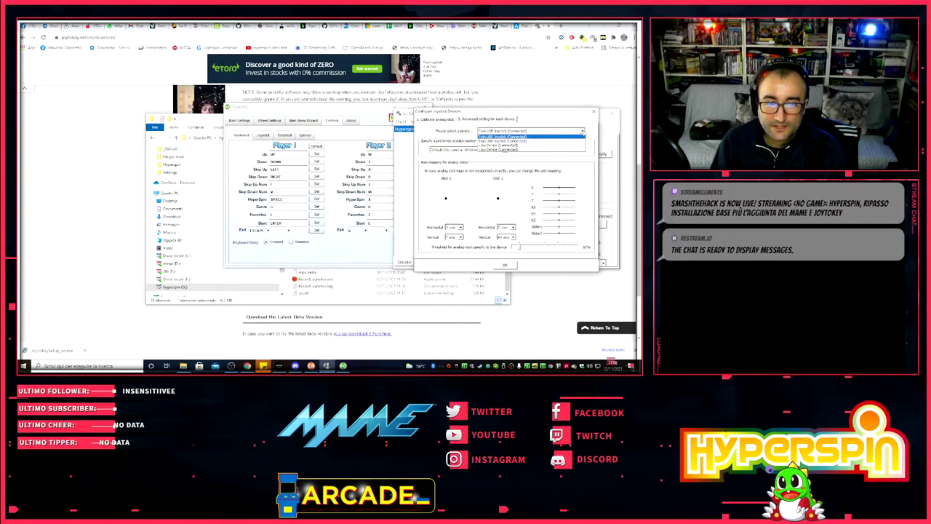
left_click(509, 136)
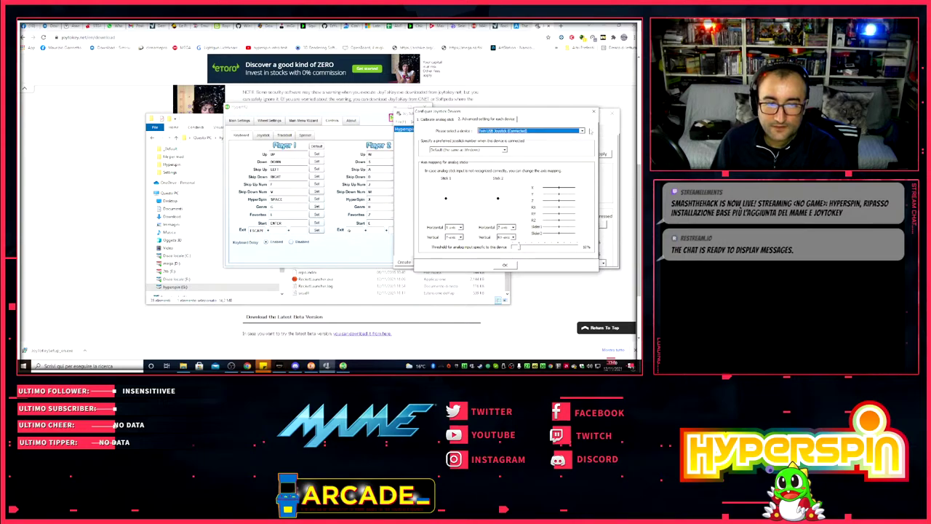
left_click(567, 131)
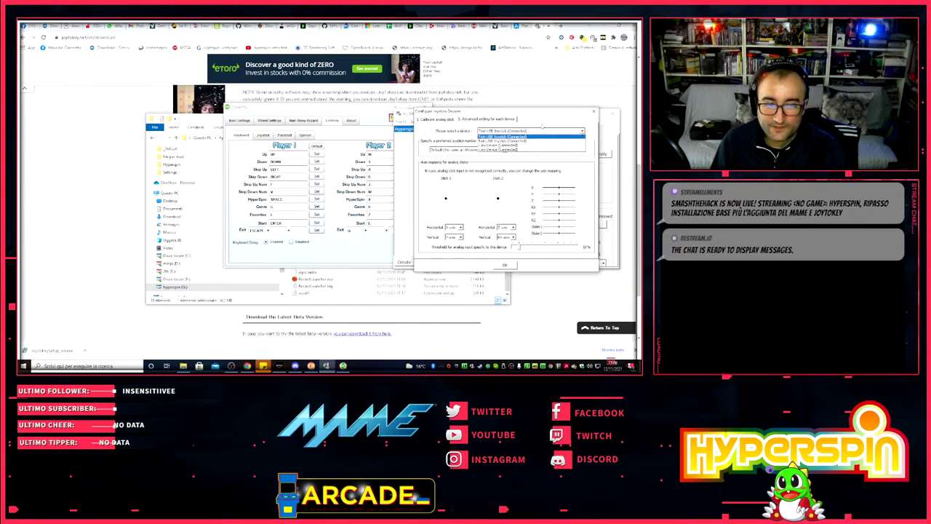
left_click(542, 121)
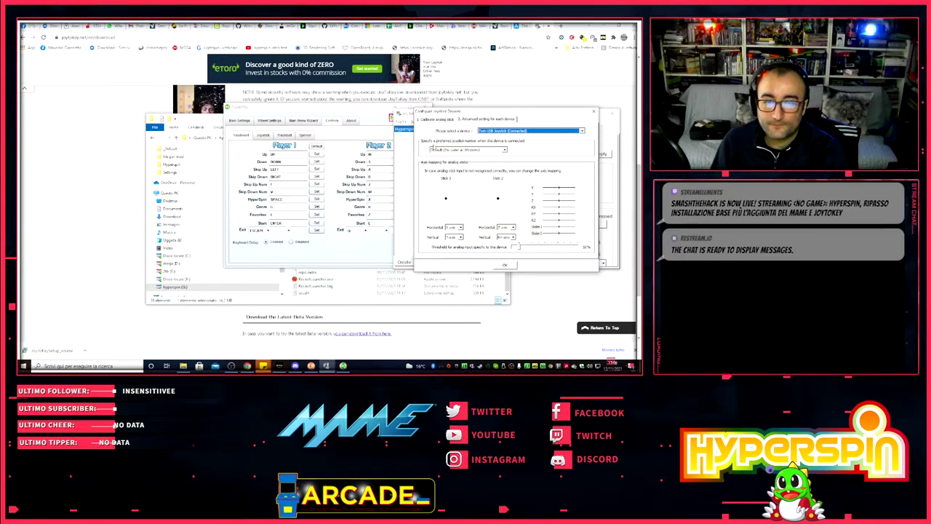
left_click(504, 151)
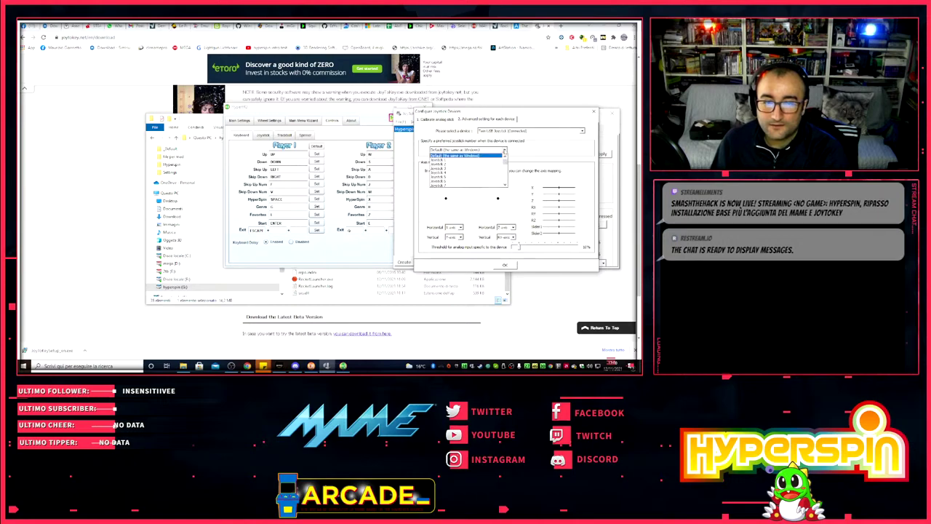
left_click(458, 150)
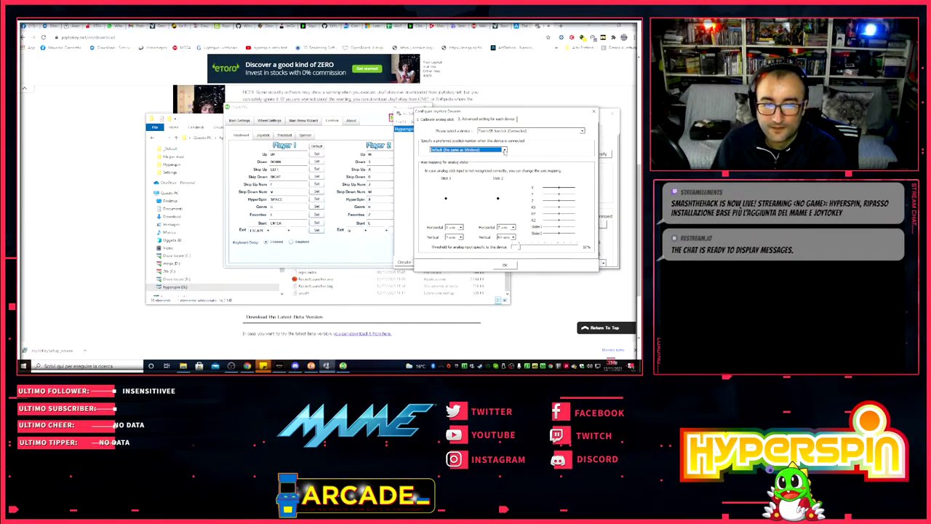
left_click(524, 131)
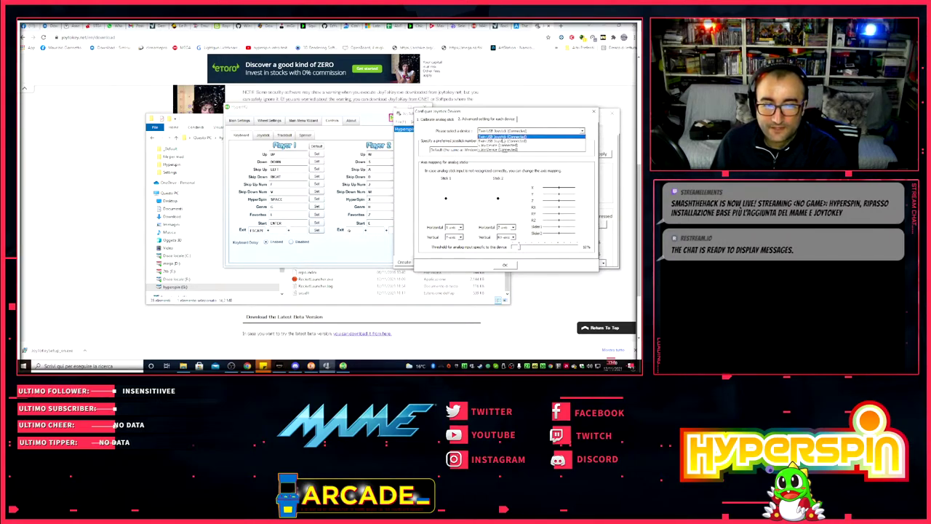
left_click(510, 139)
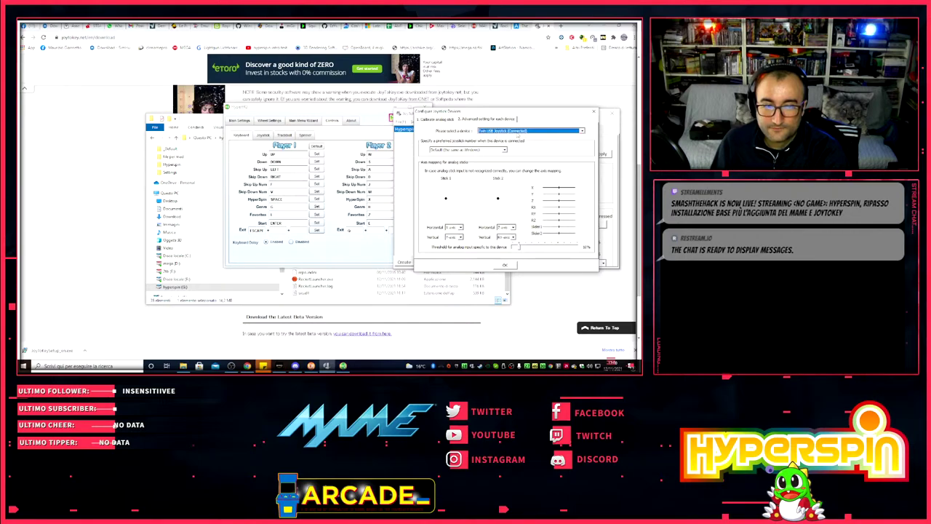
left_click(510, 148)
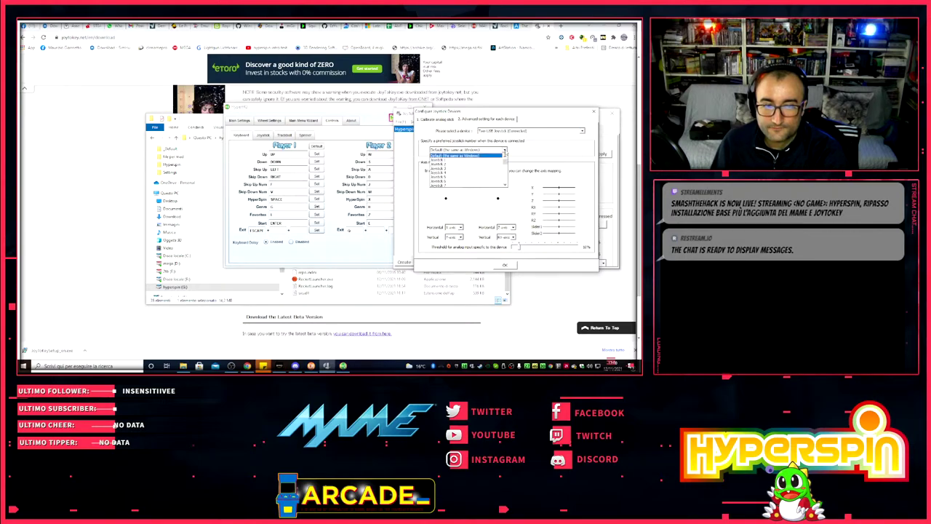
left_click(510, 148)
- Check the second Twin USB Joystick entry in the device list, move the configuration dialog aside, and close it
left_click(522, 132)
left_click(524, 135)
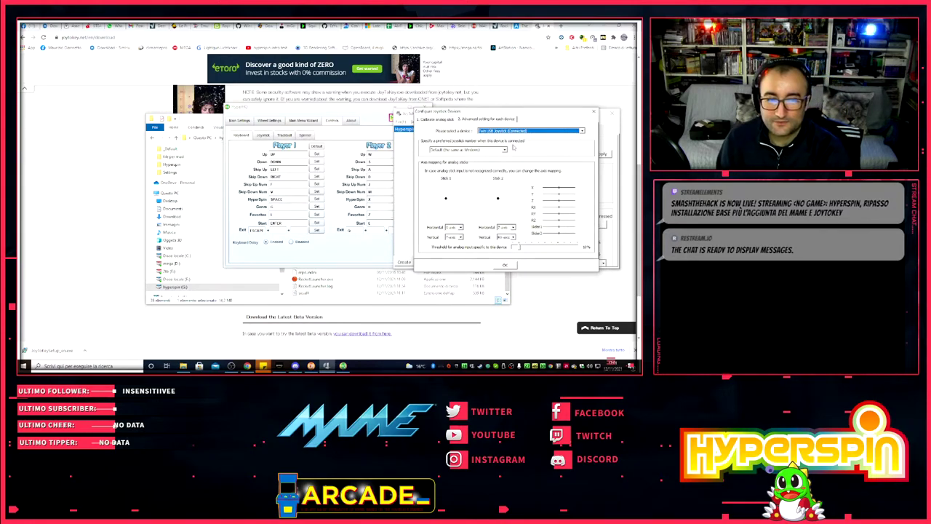
left_click(525, 131)
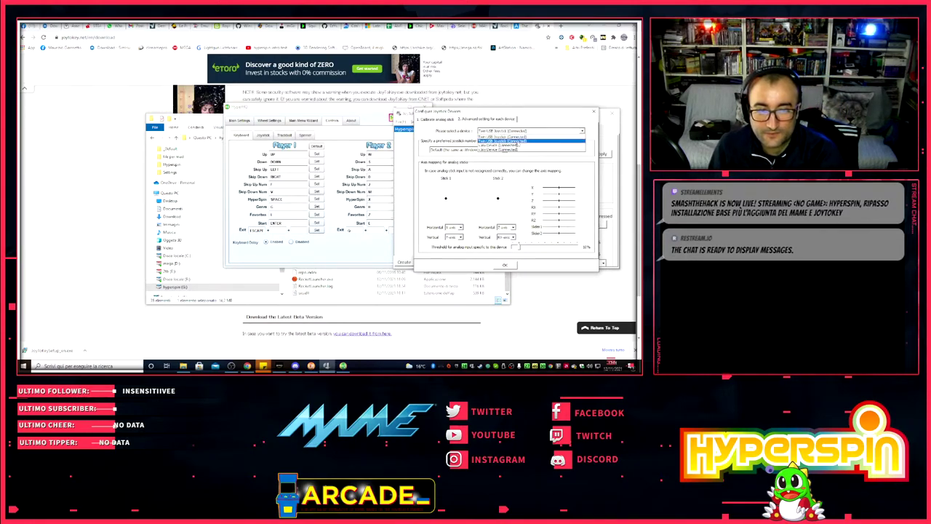
left_click(517, 141)
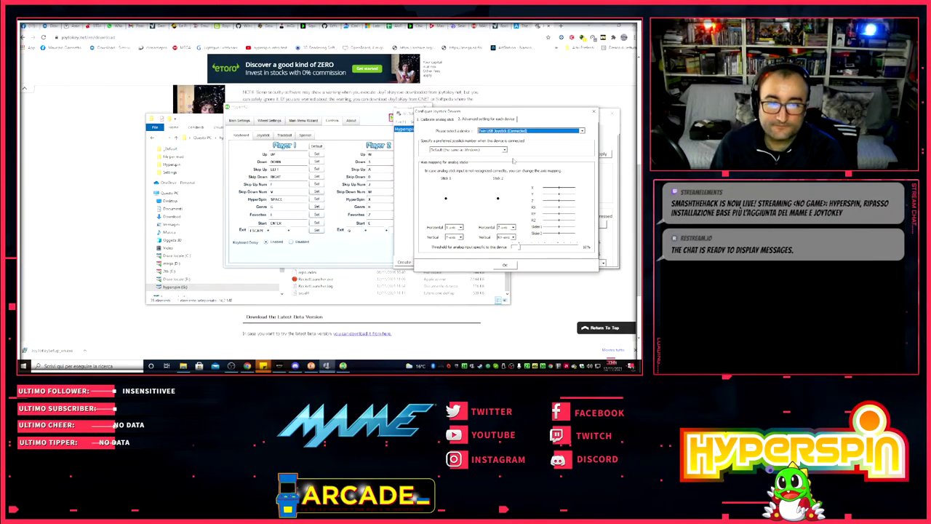
left_click(550, 133)
left_click(551, 133)
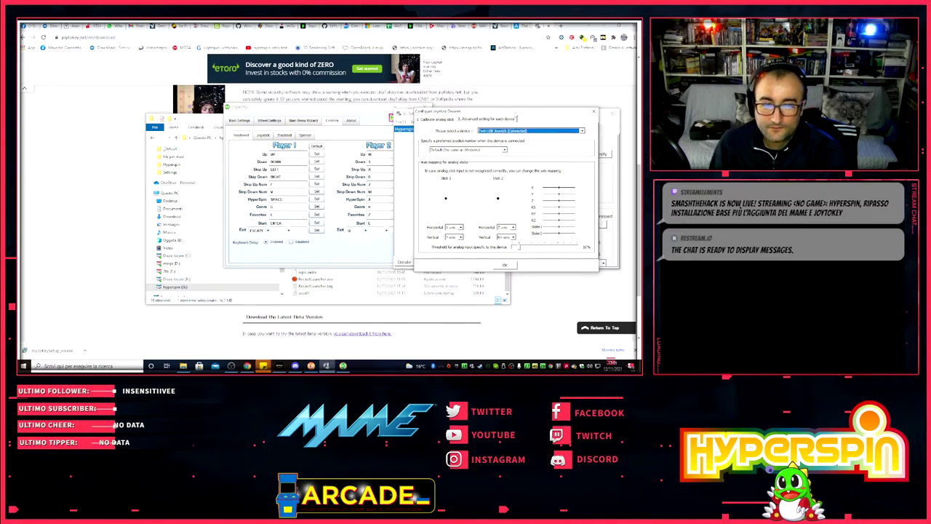
left_click_drag(517, 118, 285, 131)
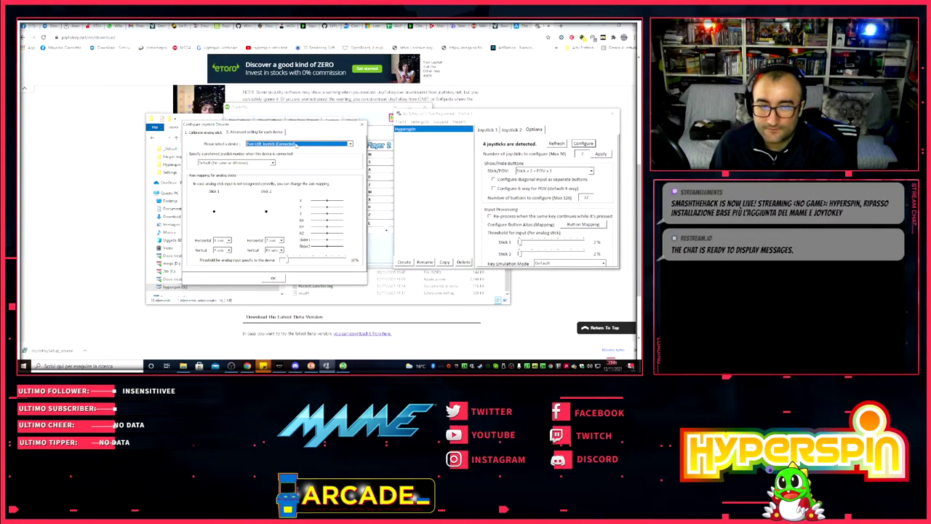
left_click(272, 278)
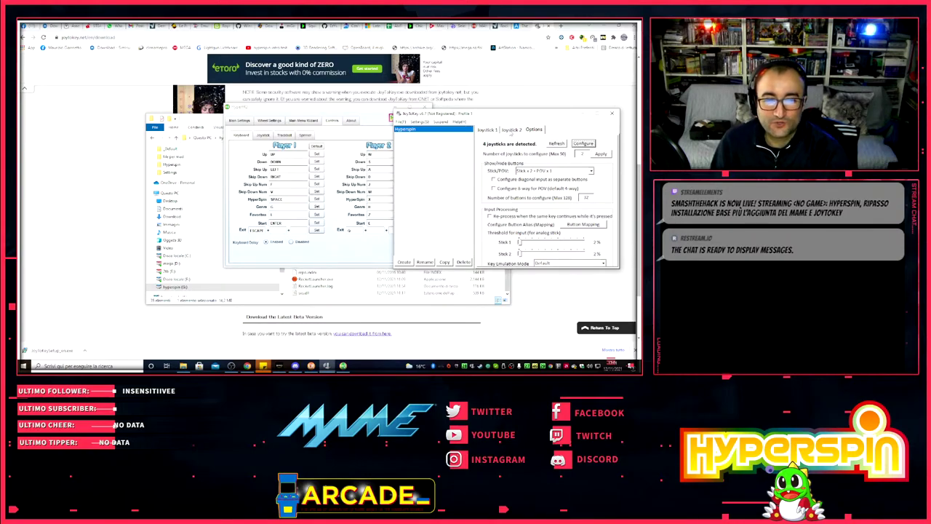
- Set the preferred joystick number of the first Twin USB Joystick to Joystick 2 in the advanced device settings
left_click(583, 144)
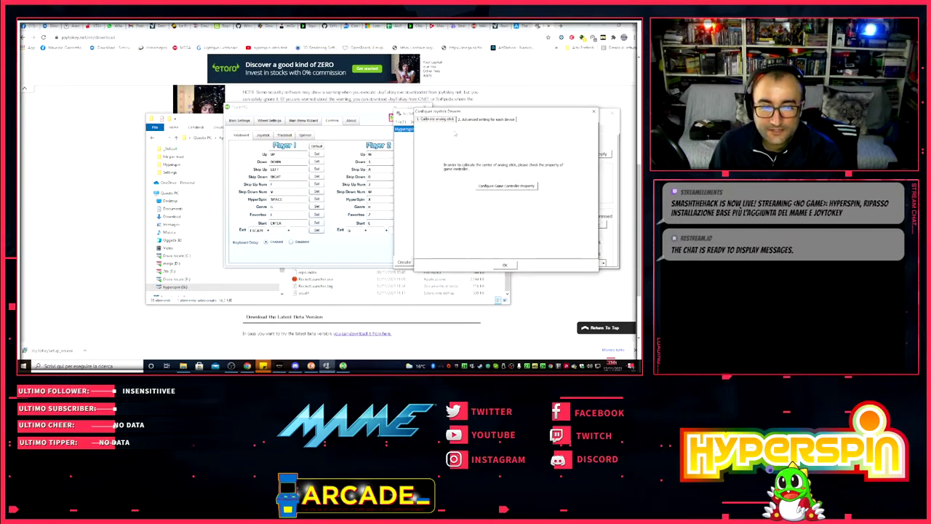
left_click(486, 120)
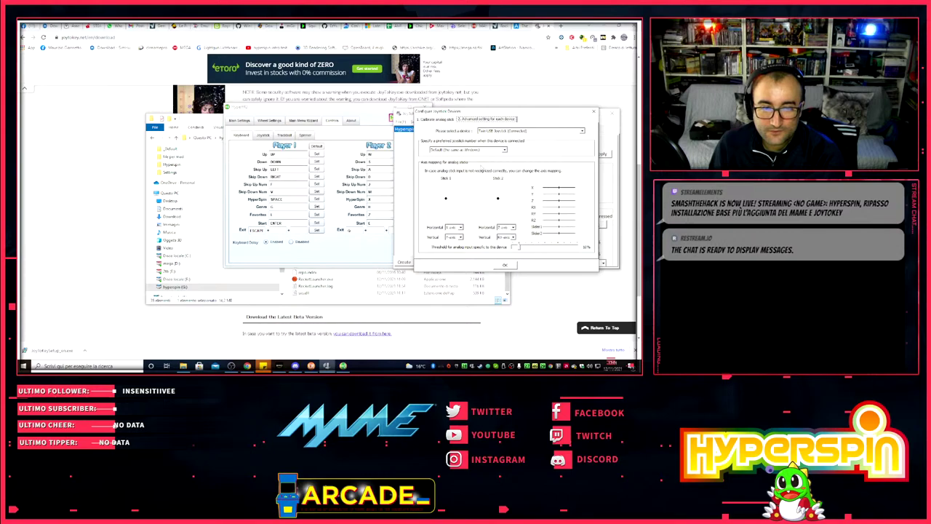
left_click(583, 132)
left_click(582, 132)
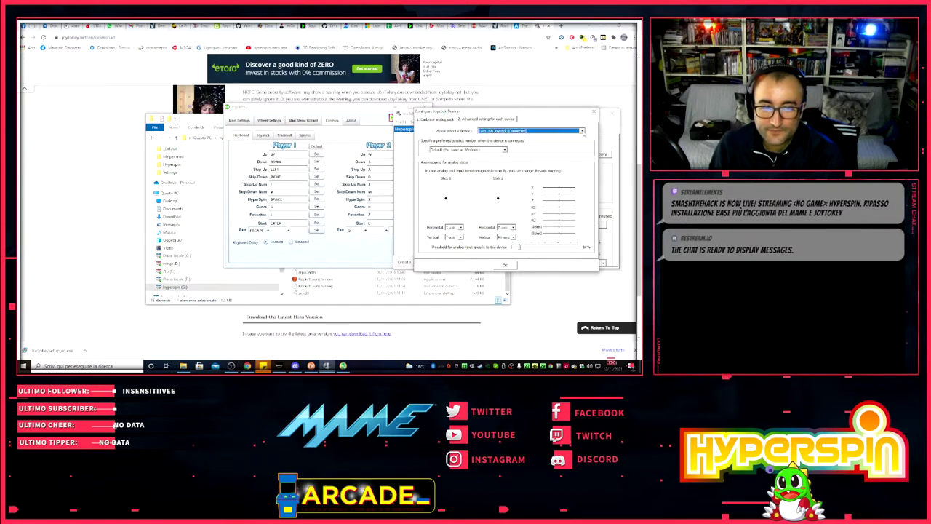
left_click(583, 132)
left_click(582, 132)
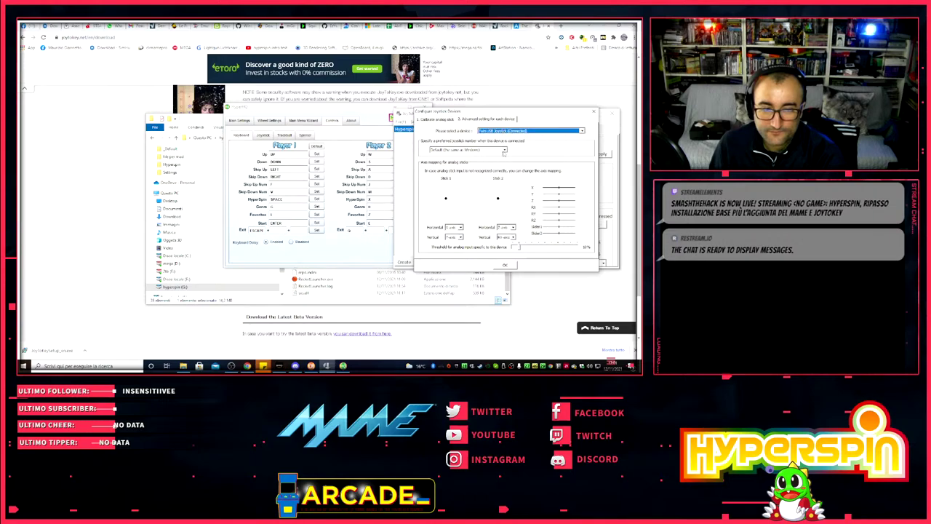
left_click(504, 150)
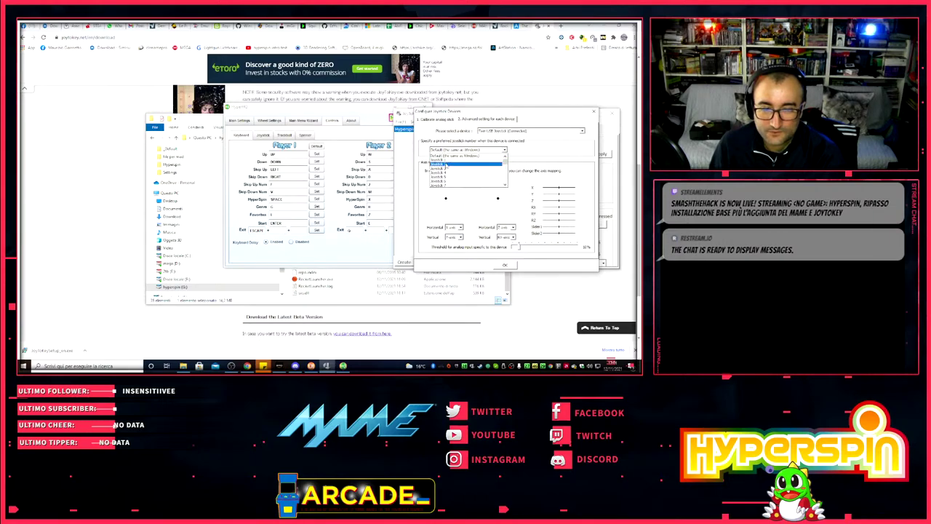
left_click(446, 165)
- Set the second Twin USB Joystick's preferred number to Joystick 1 and accept the device configuration
left_click(588, 132)
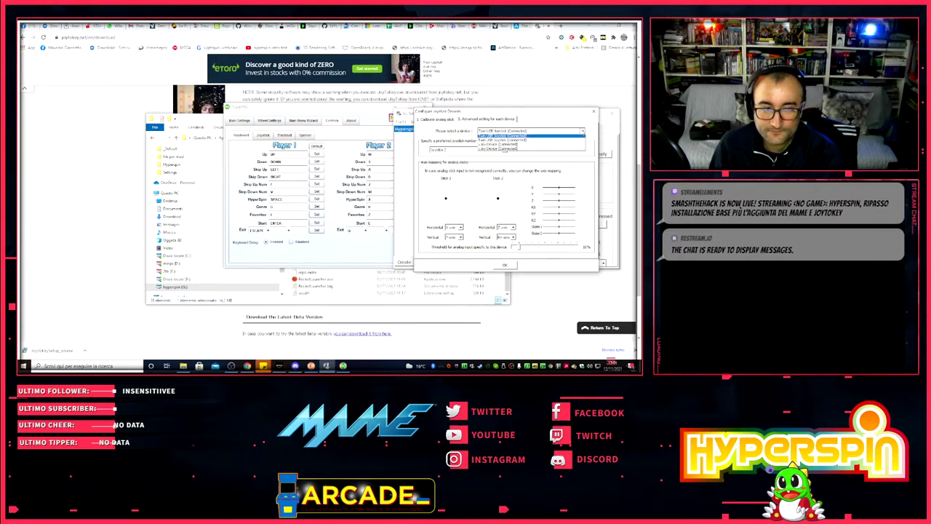
left_click(532, 143)
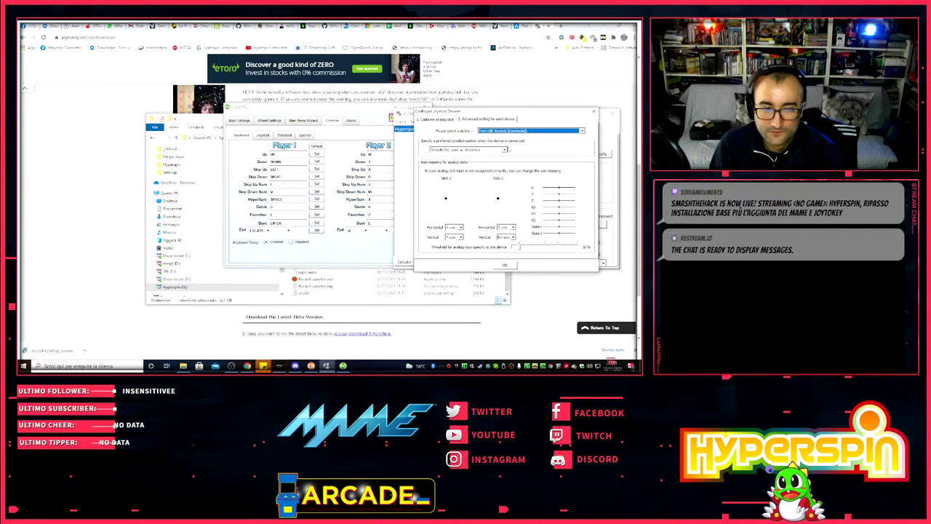
left_click(504, 149)
left_click(459, 160)
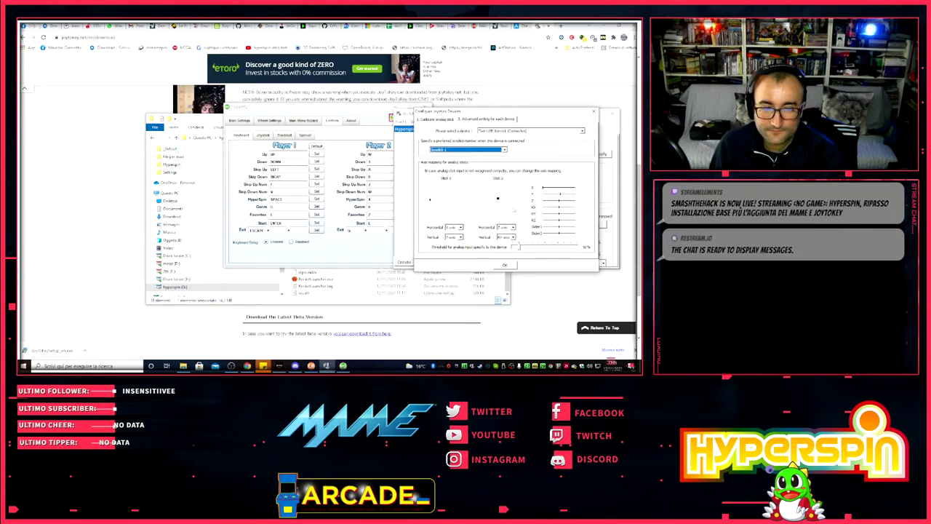
left_click(505, 265)
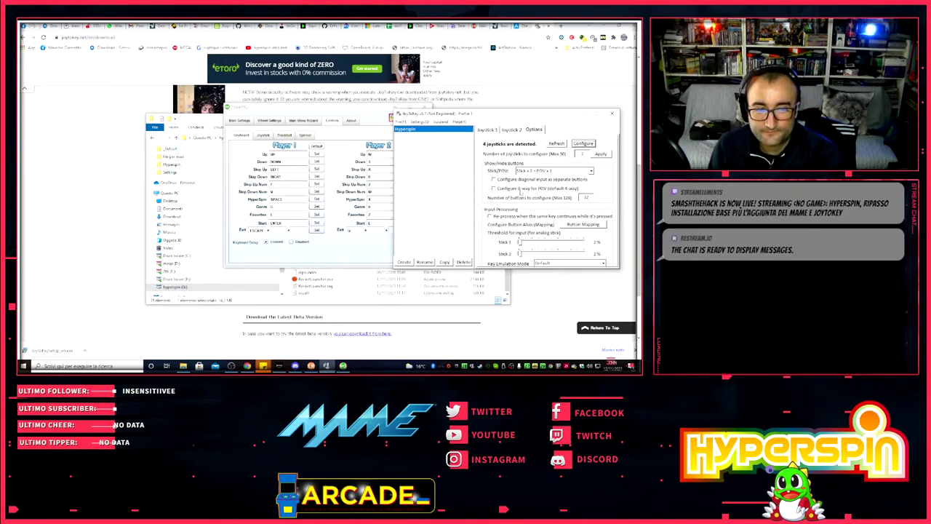
- Show the Joystick 1 assignments and arrange JoyToKey beside HyperHQ so both players' keyboard controls stay in view
left_click_drag(501, 116, 483, 121)
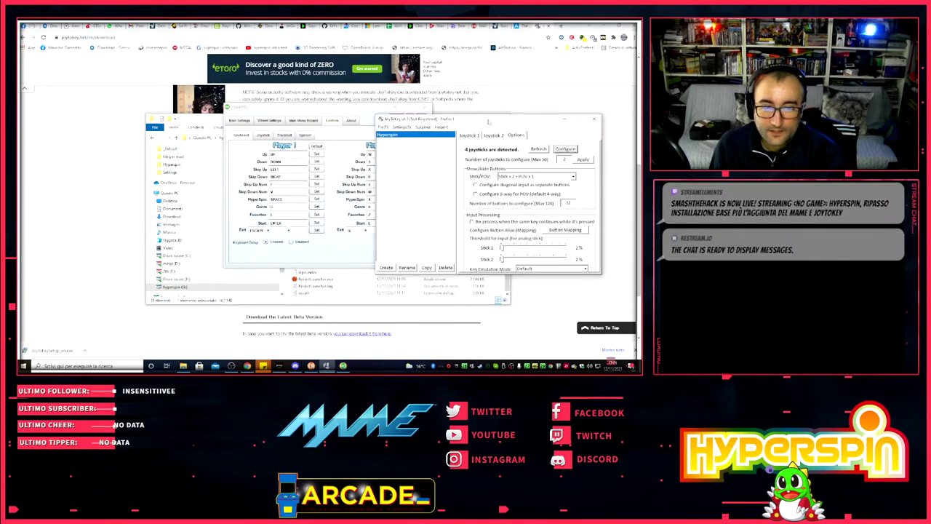
left_click(469, 135)
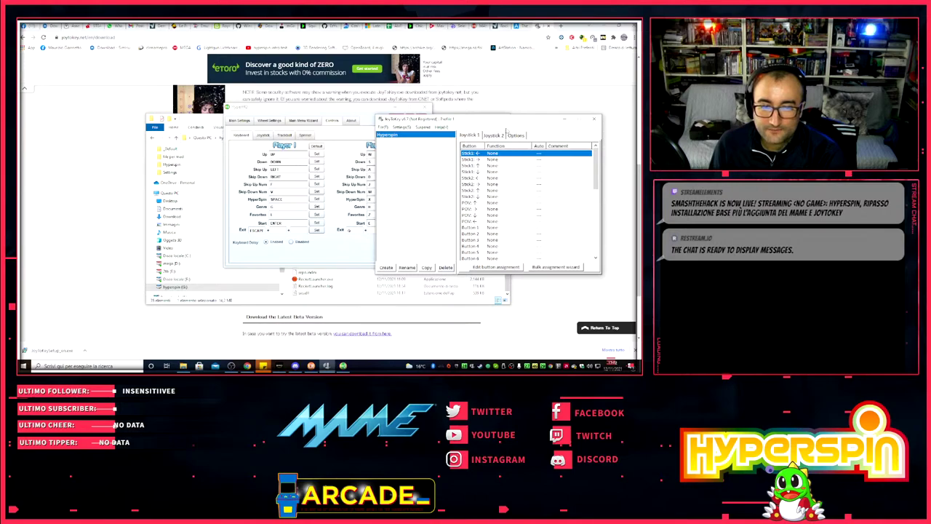
mouse_move(492, 123)
left_mouse_down()
mouse_move(531, 124)
mouse_move(503, 121)
left_mouse_up()
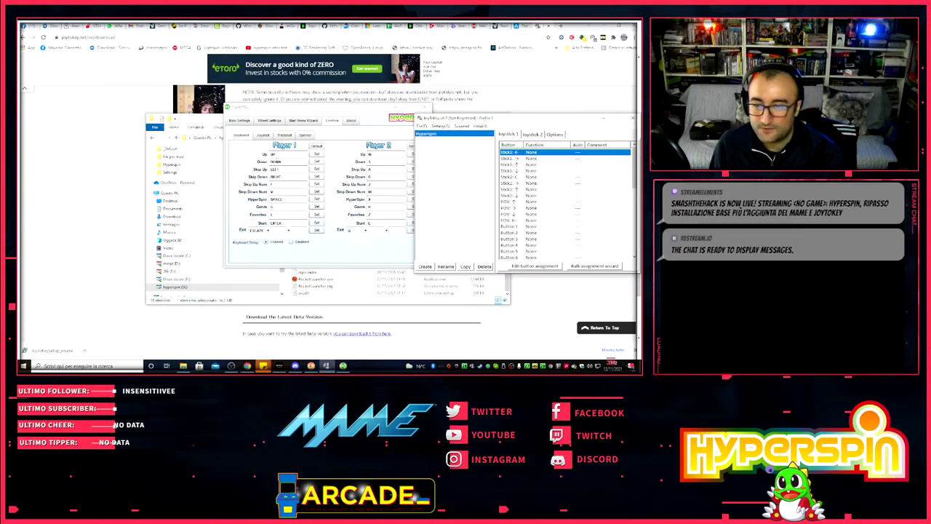
left_click_drag(284, 112, 249, 121)
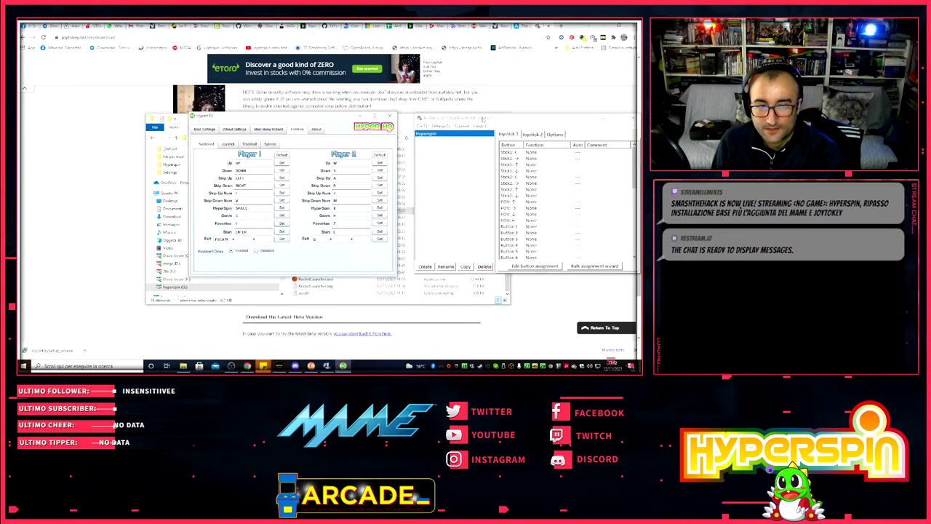
left_click_drag(483, 120, 469, 119)
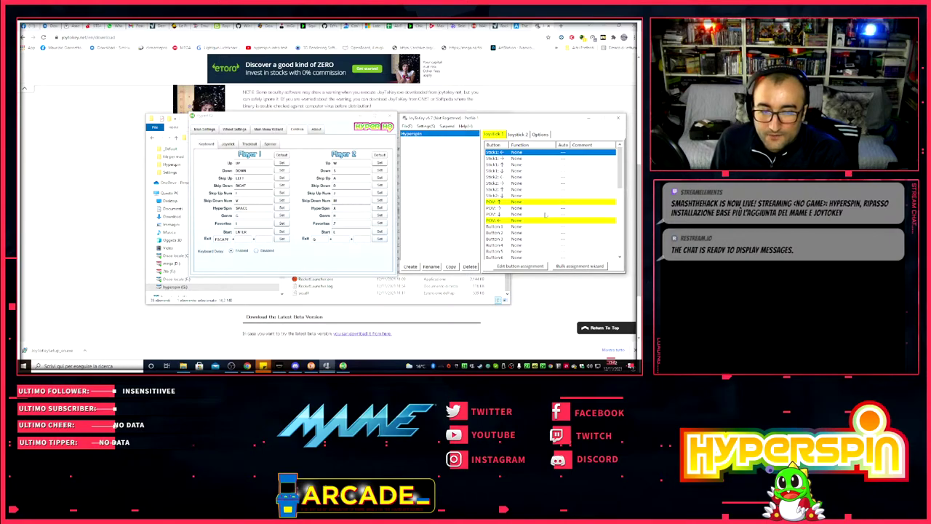
left_click(502, 202)
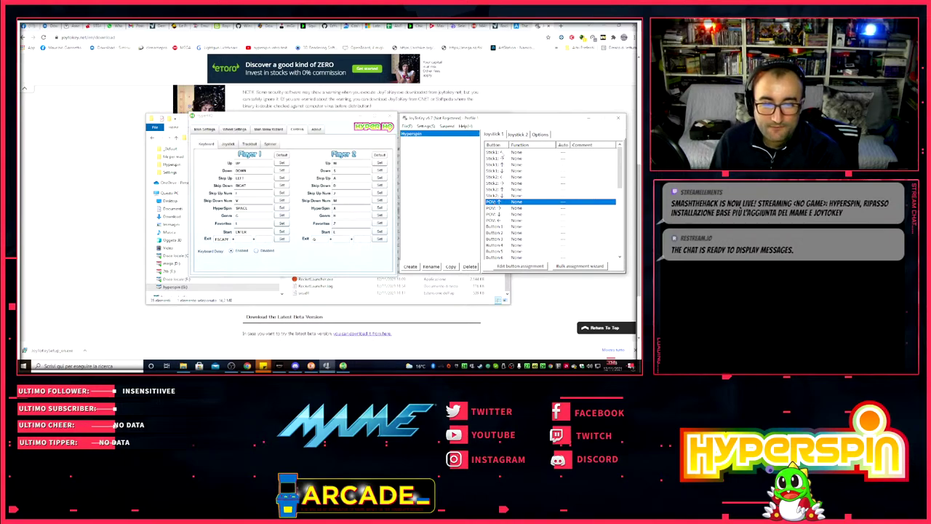
- Assign the Left and Right arrow keys to Joystick 1's Stick1 left and right directions
left_click(502, 152)
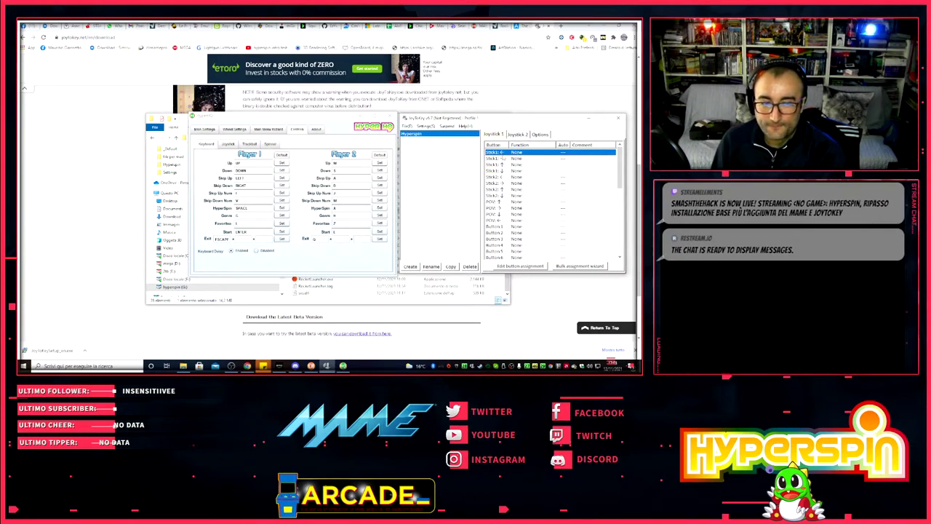
double_click(517, 153)
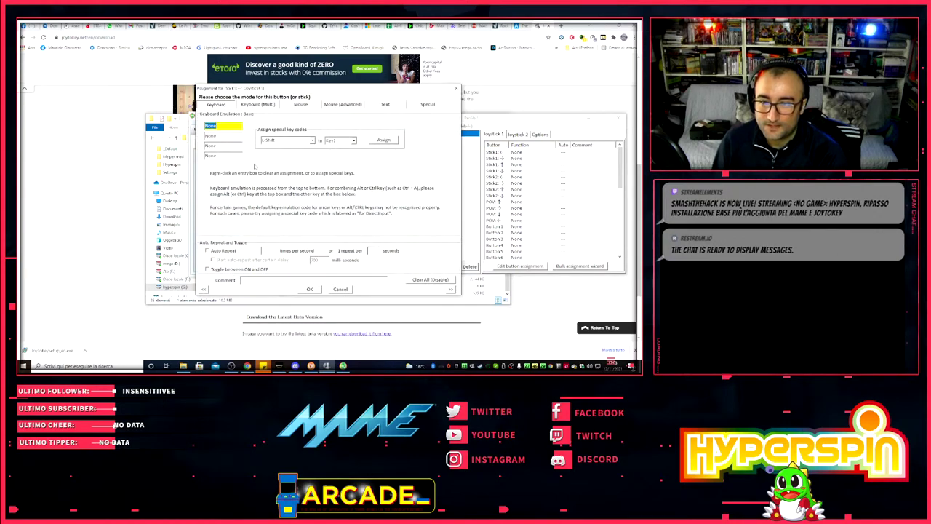
key("Left")
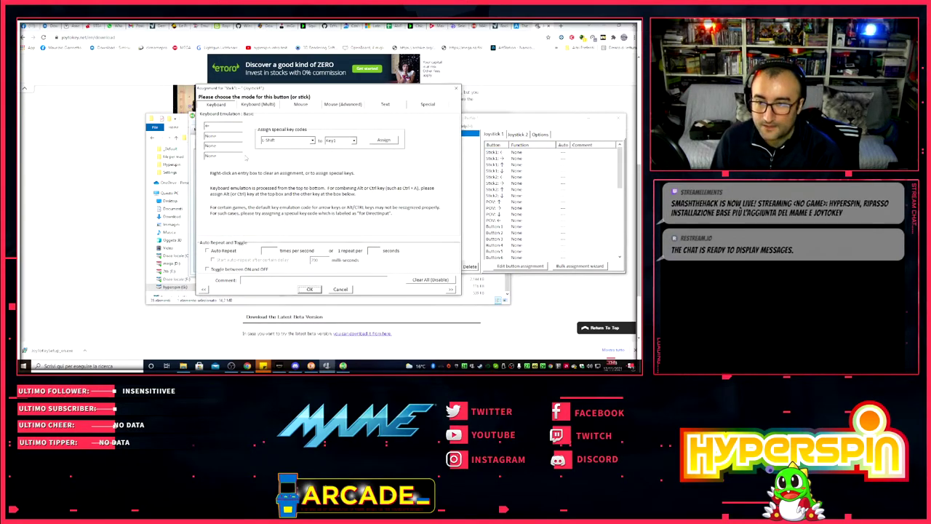
left_click(309, 288)
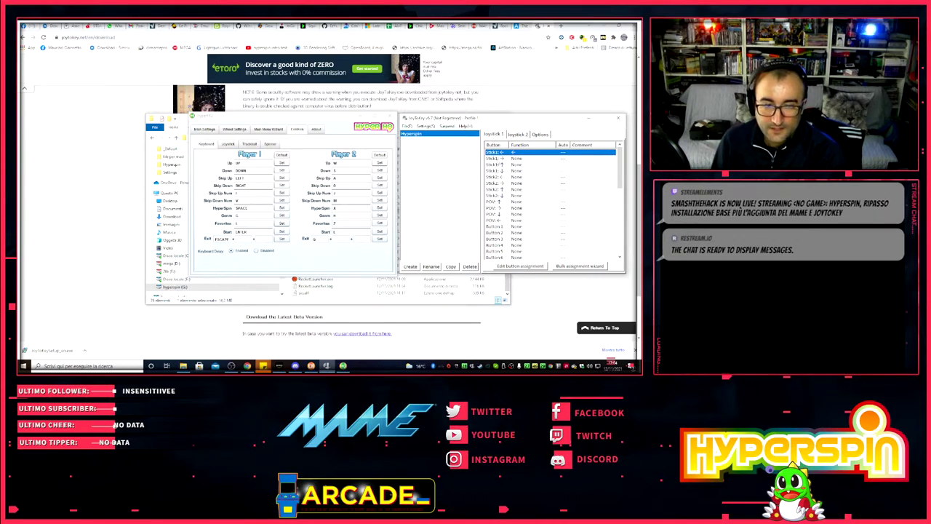
double_click(509, 152)
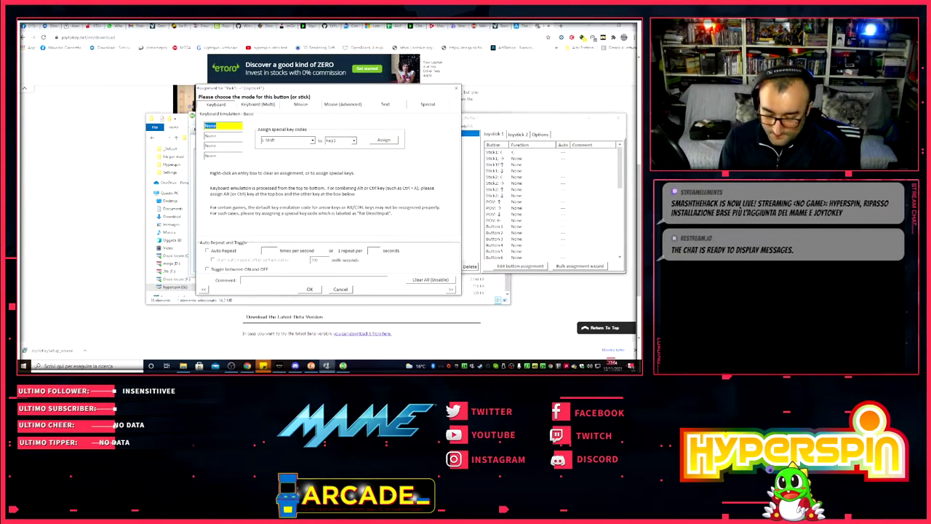
key("Left")
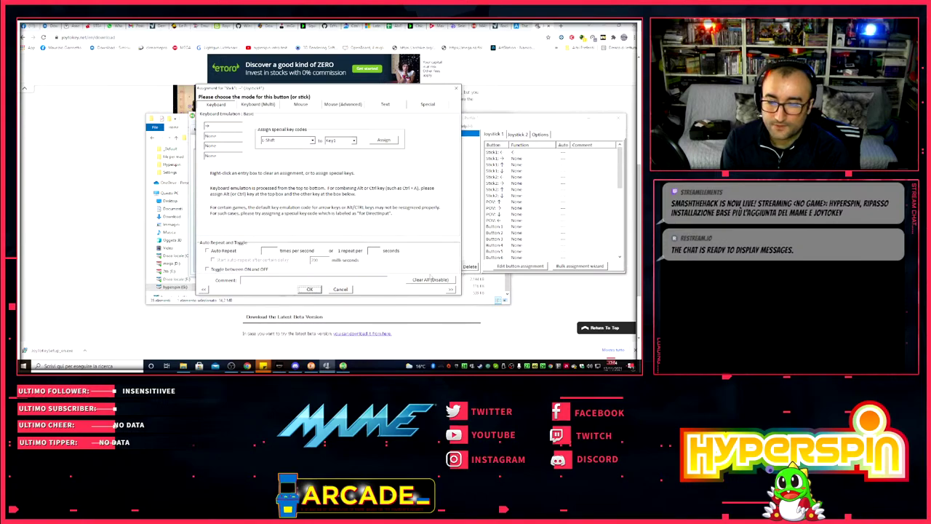
key("Return")
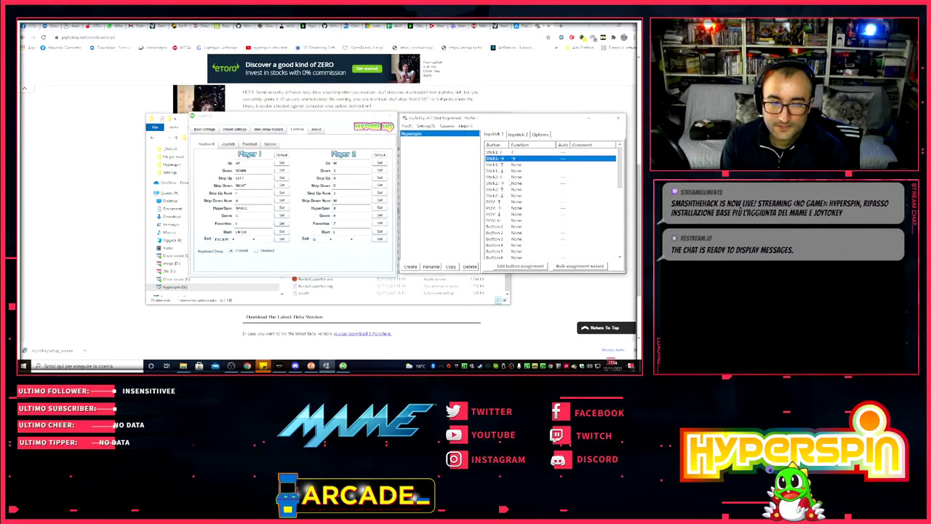
- Assign the Up and Down arrow keys to Joystick 1's Stick1 up and down directions
key("Down")
key("Return")
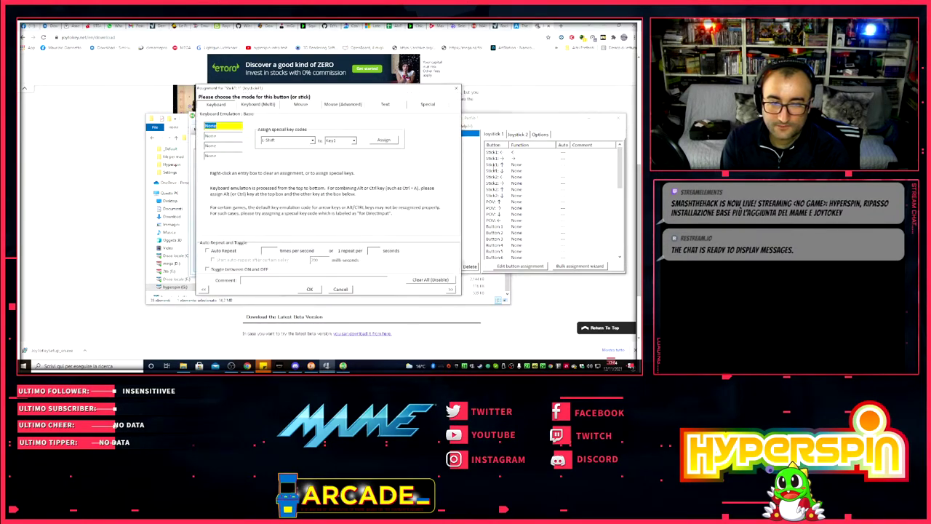
key("Return")
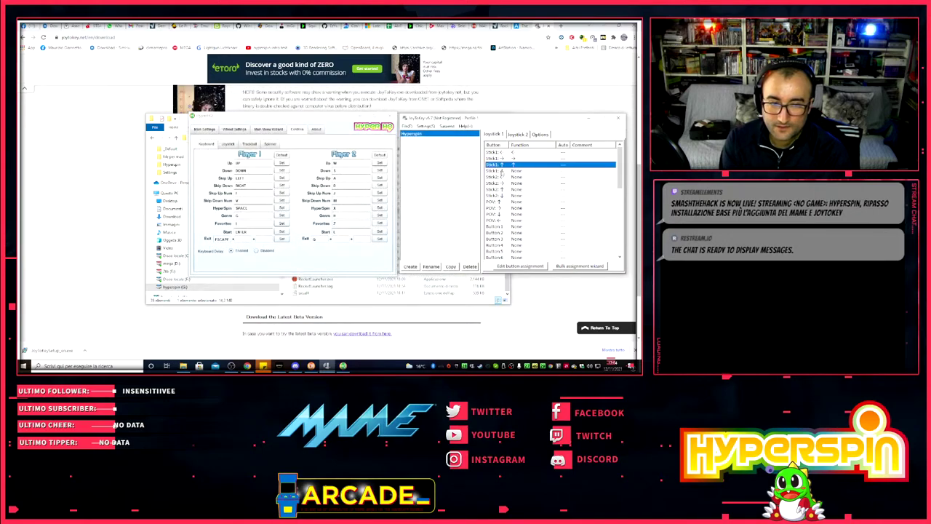
key("Down")
key("Return")
key("Down")
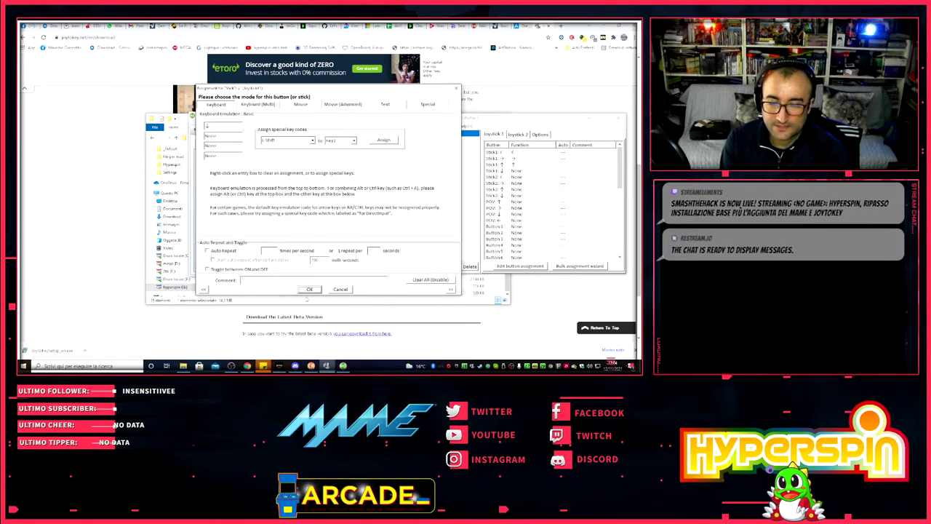
key("Return")
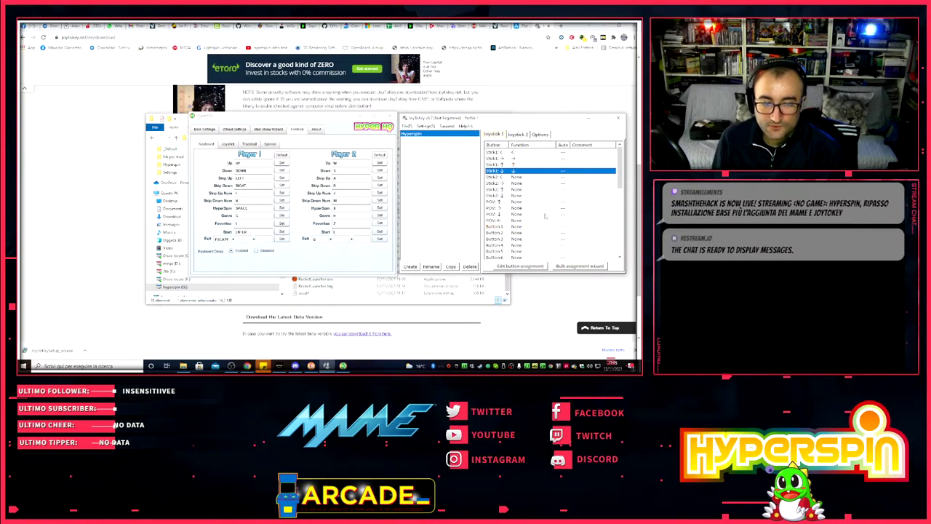
- Assign Escape to Button 1 and Enter to Button 3 of Joystick 1
double_click(514, 227)
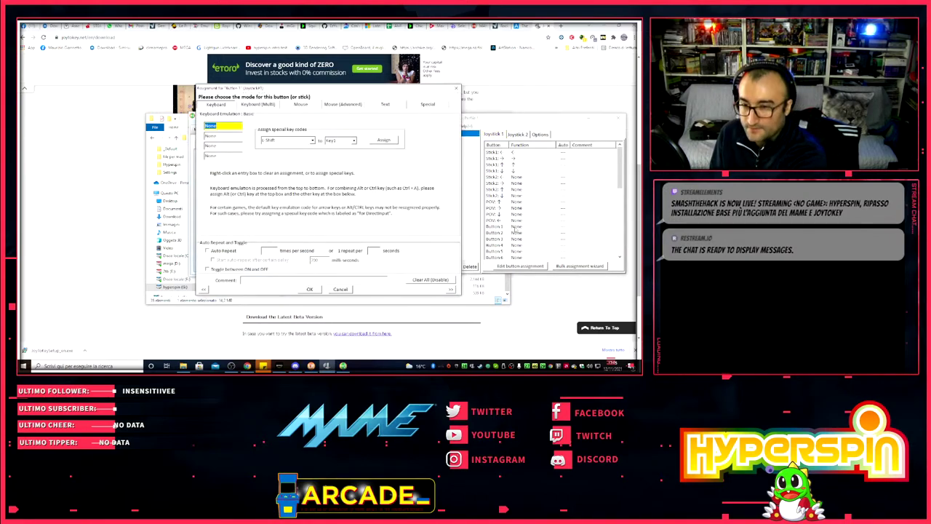
key("Escape")
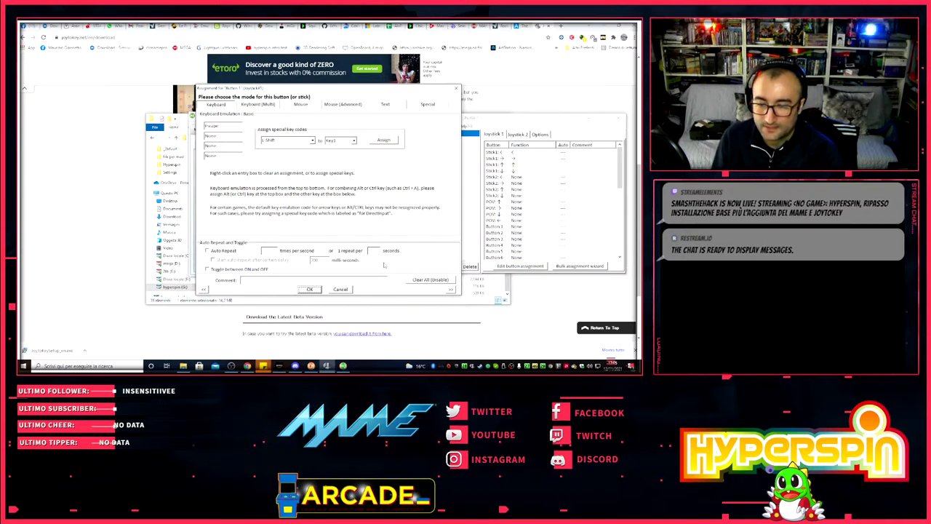
left_click(312, 290)
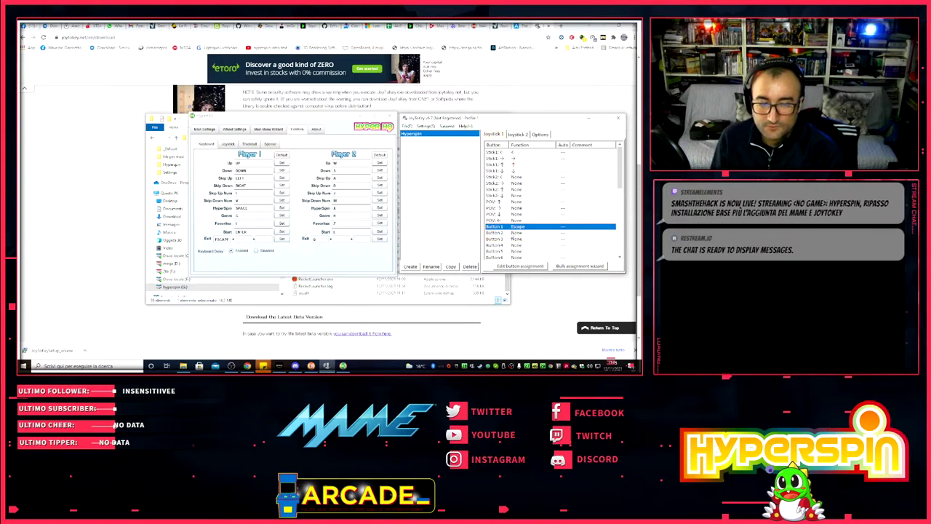
key("Return")
key("Return")
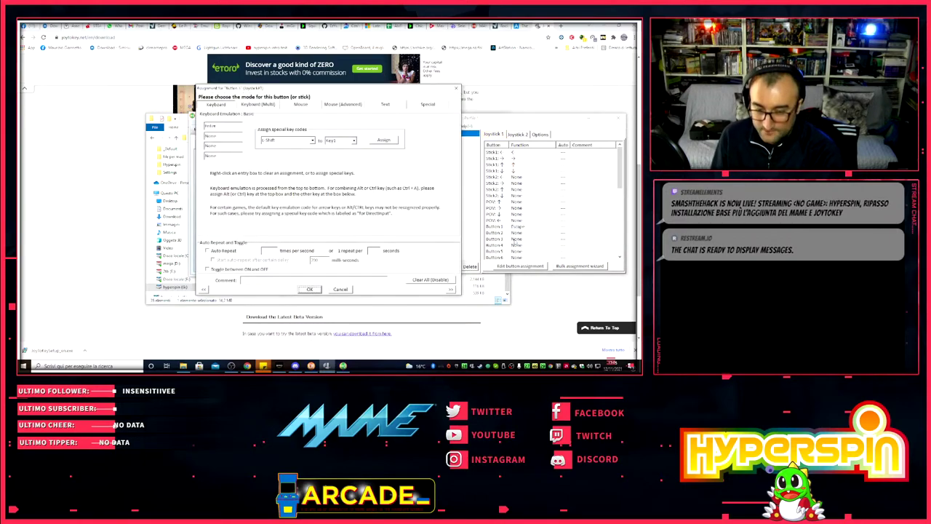
left_click(309, 288)
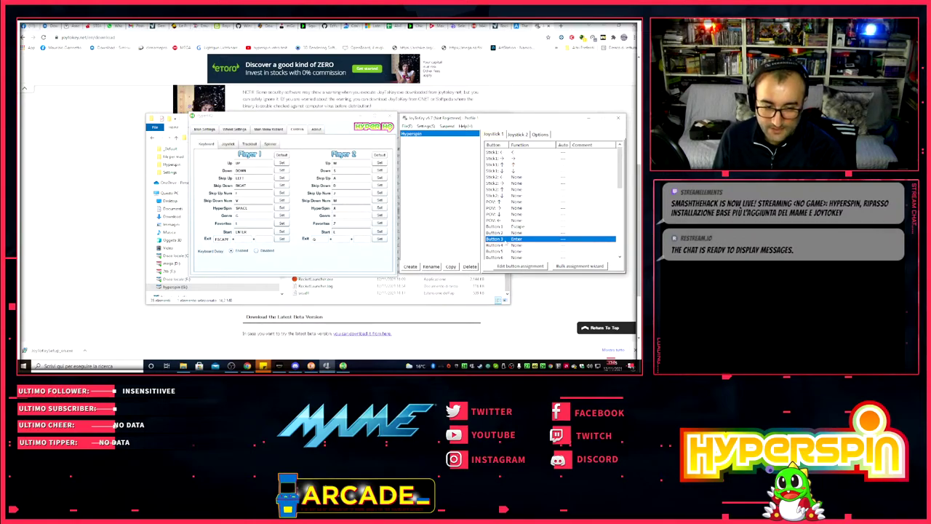
- Assign the G key, HyperHQ's Genre control, to Button 4 of Joystick 1
double_click(499, 245)
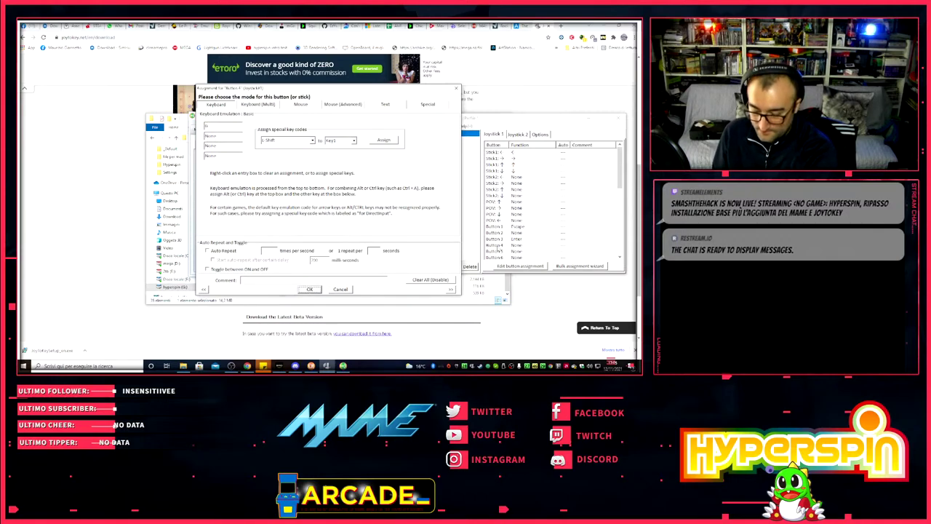
key("5")
key("Return")
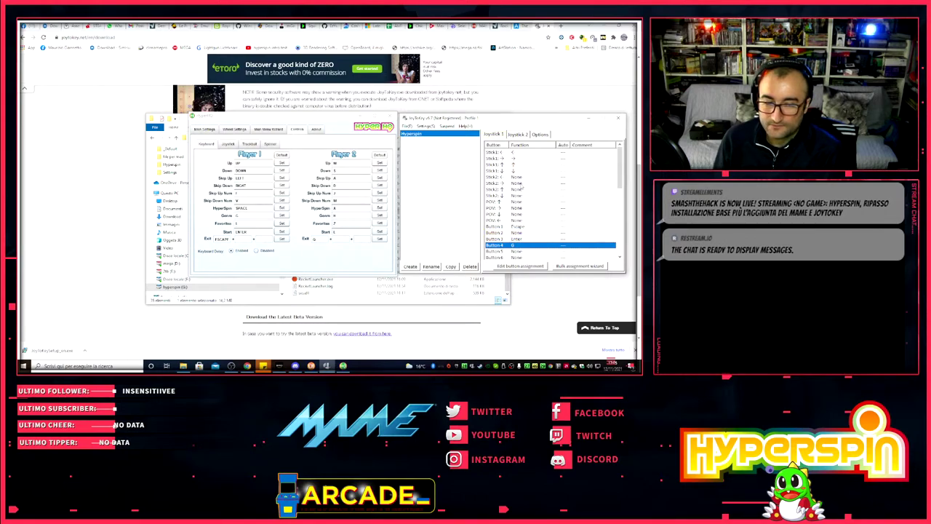
- Assign the L key to Button 2 of Joystick 1 and close HyperHQ
double_click(517, 233)
left_click_drag(291, 90, 346, 80)
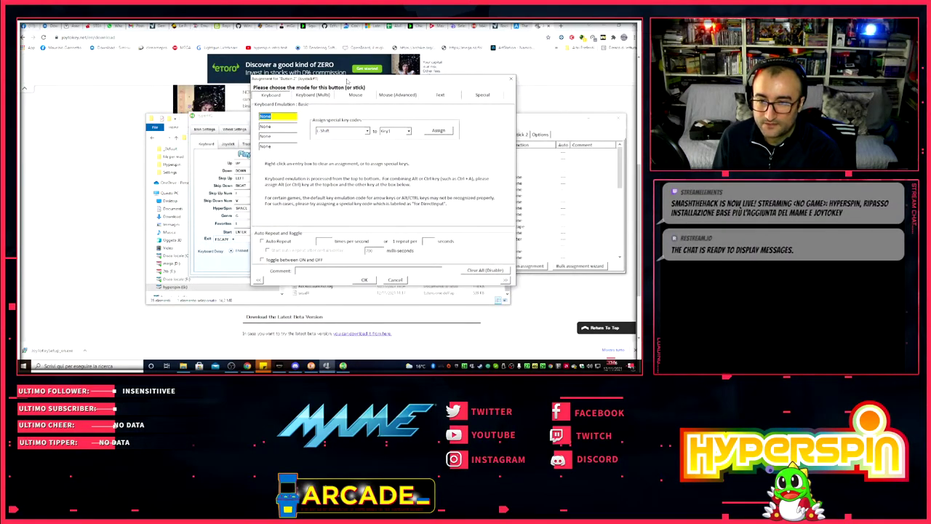
key("l")
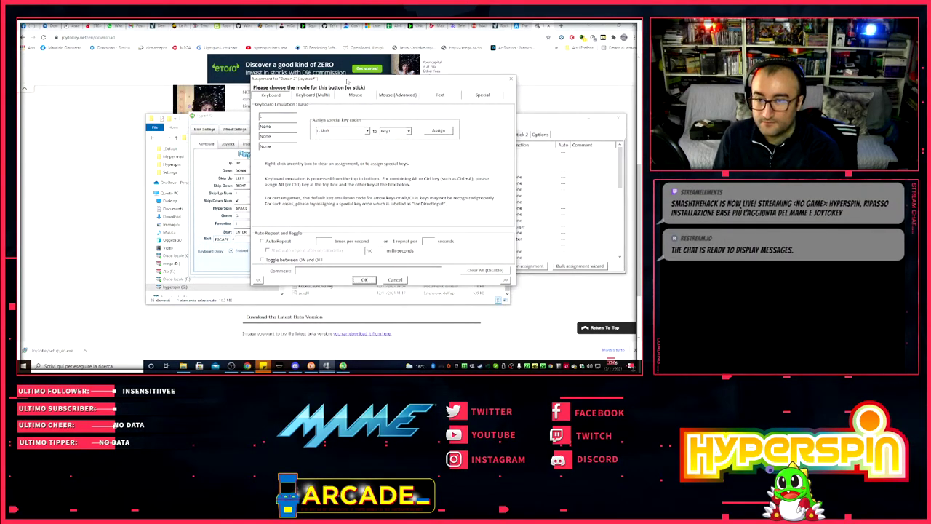
key("Return")
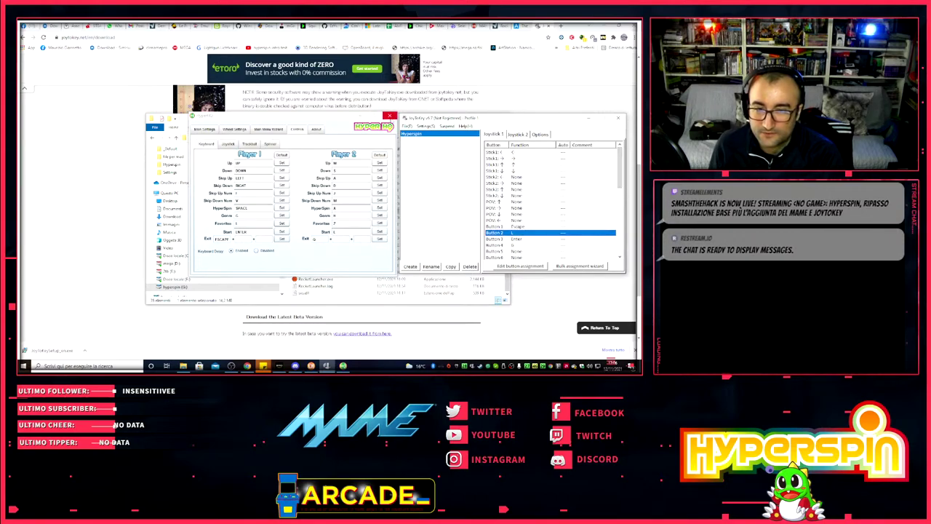
left_click(391, 118)
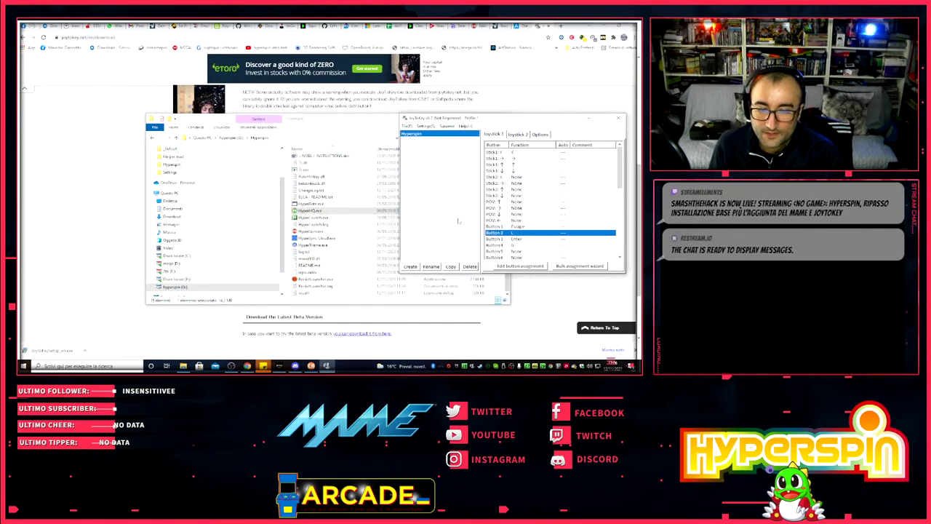
- Set JoyToKey's preferences to start minimized and hide from the taskbar when minimized, and turn off minimizing instead of exiting on close
left_click(406, 125)
left_click(426, 126)
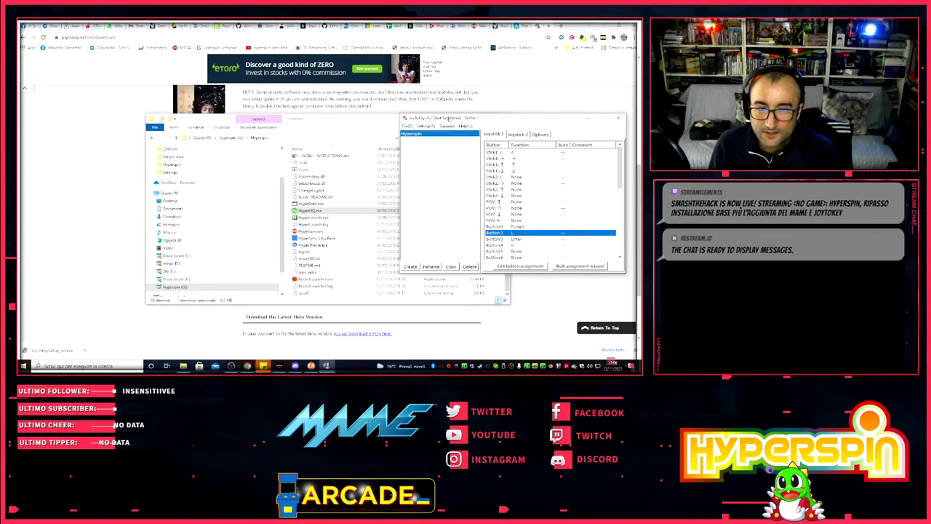
left_click(427, 126)
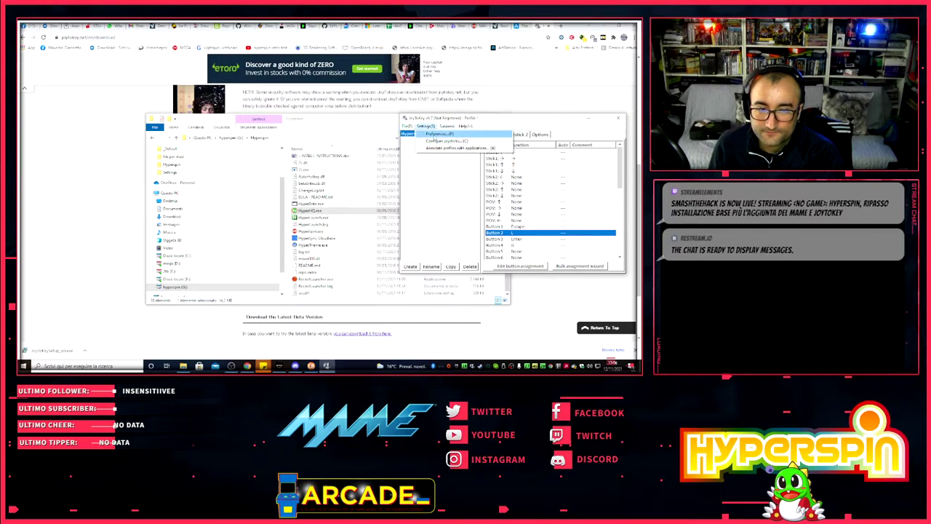
left_click(437, 135)
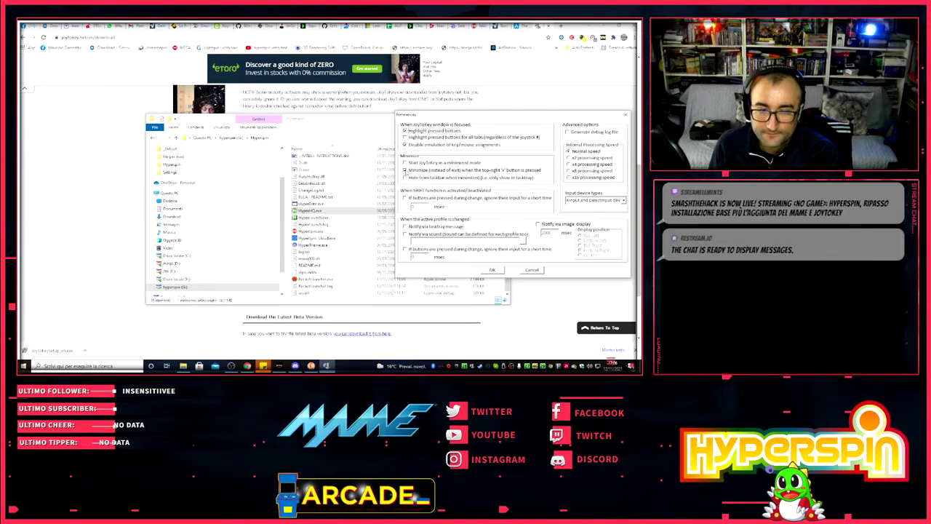
left_click(473, 171)
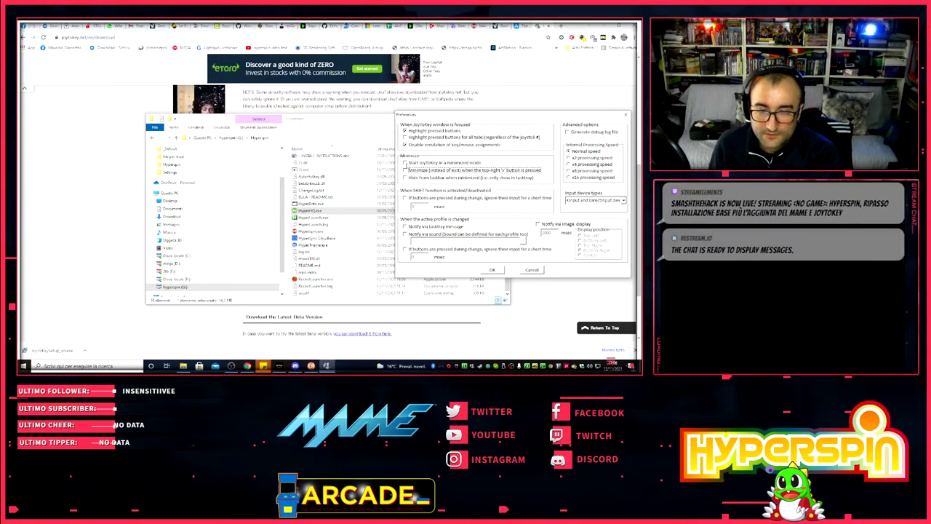
left_click(443, 162)
left_click(411, 178)
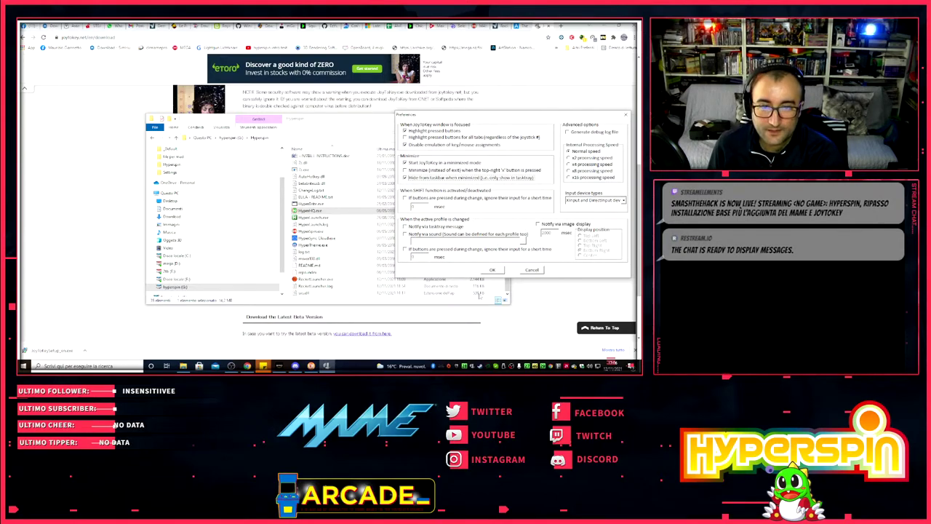
left_click(497, 271)
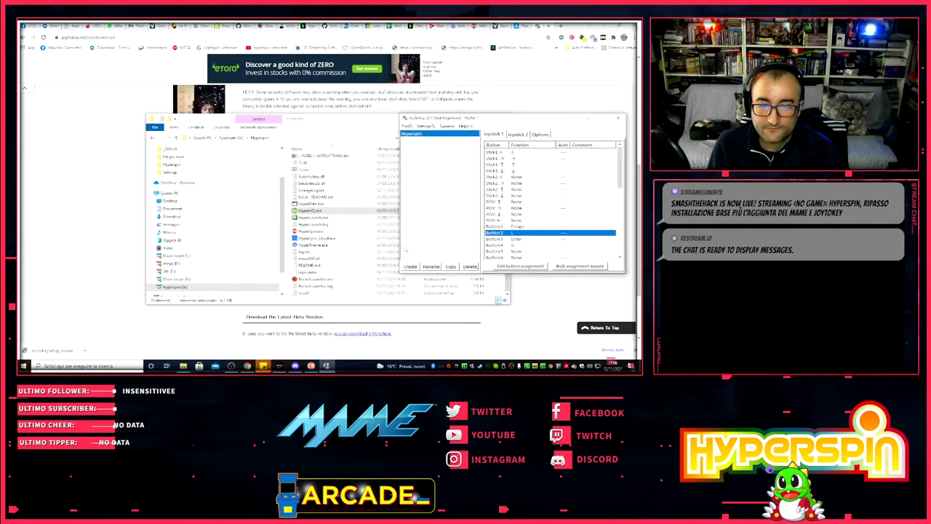
- Close JoyToKey
right_click(401, 129)
left_click(460, 187)
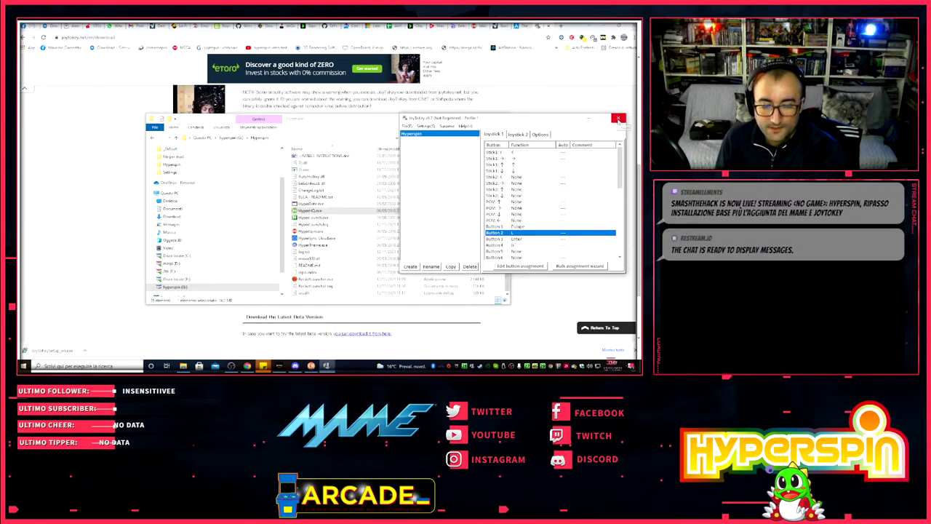
left_click(618, 119)
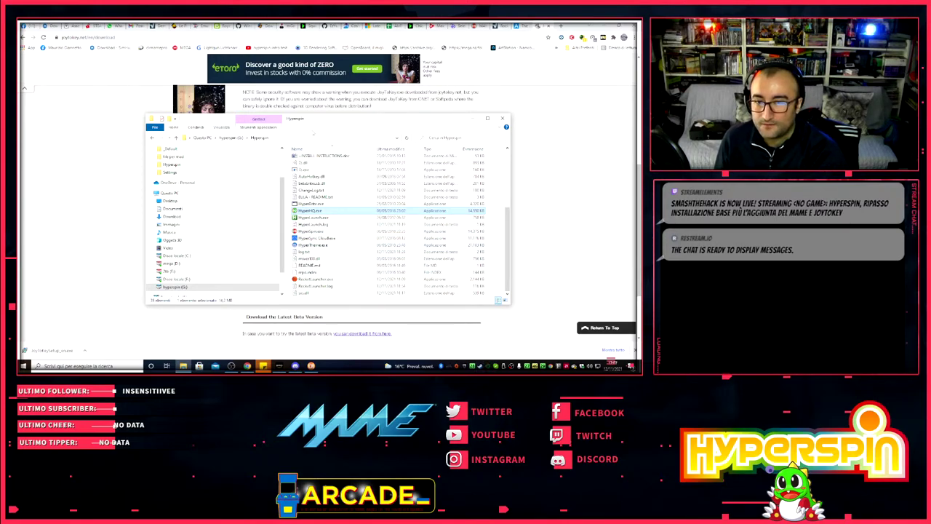
- End the background HyperHQ.exe process in Task Manager and close Task Manager
left_click_drag(314, 122, 323, 118)
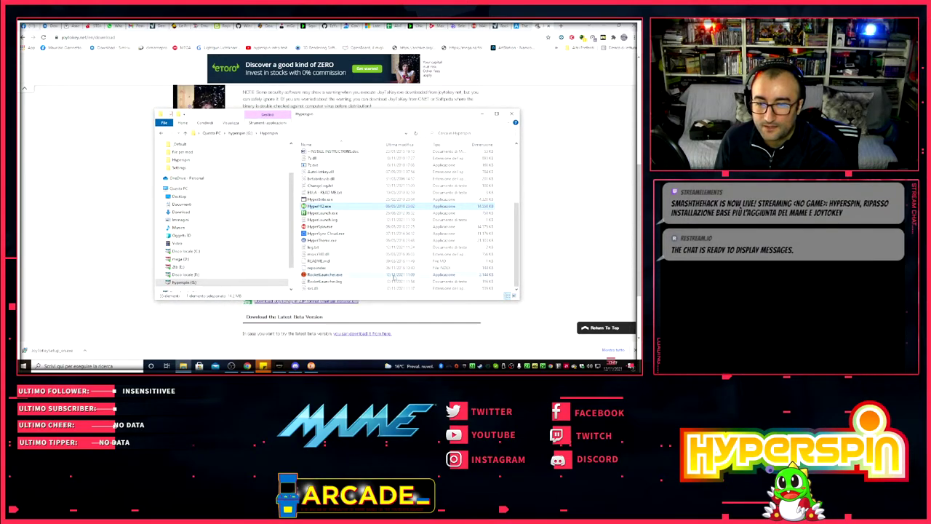
right_click(347, 366)
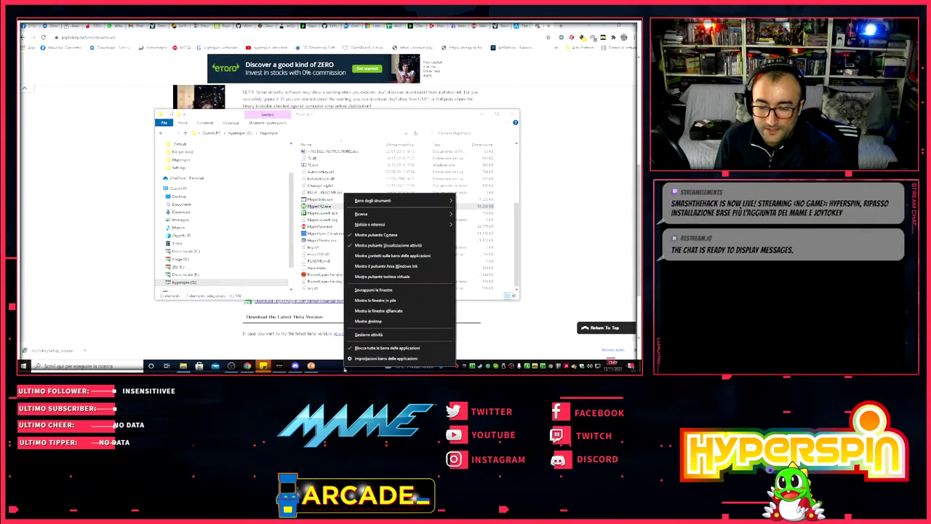
left_click(370, 335)
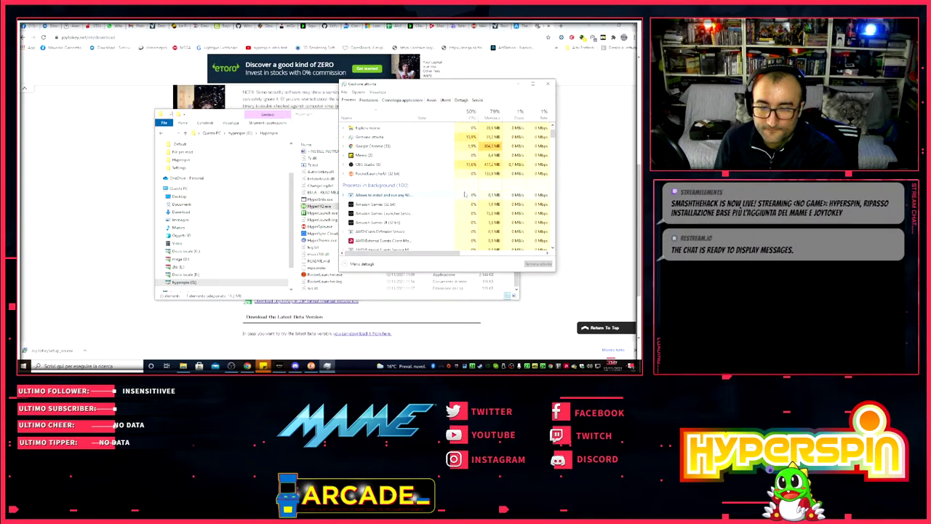
scroll(464, 194, "down", 5)
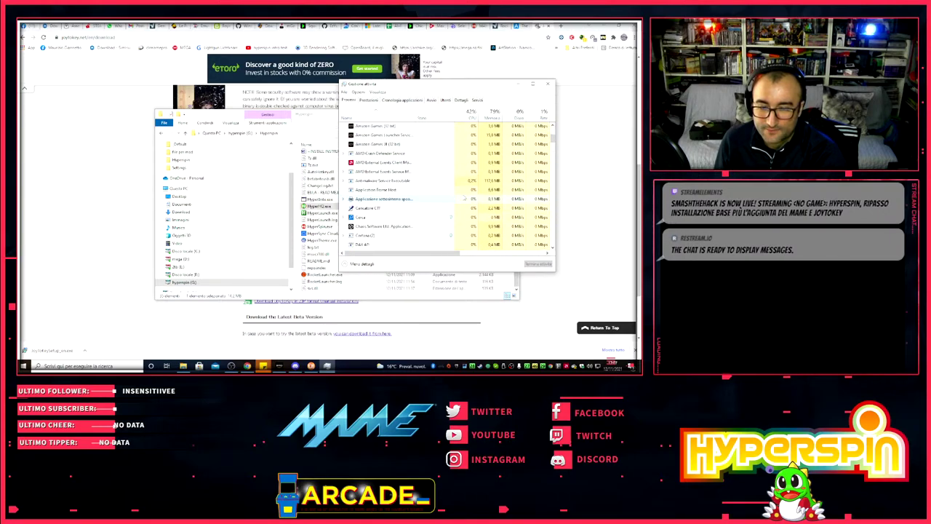
scroll(463, 195, "down", 5)
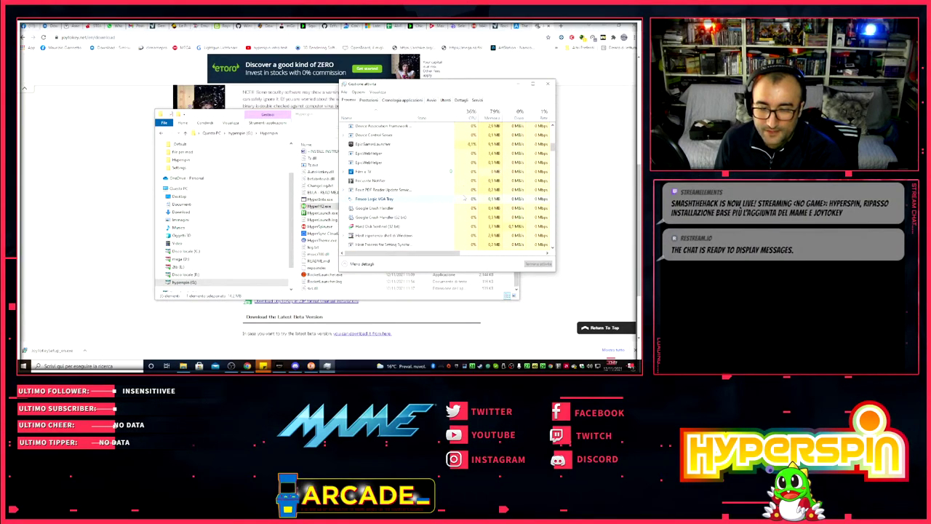
left_click(369, 216)
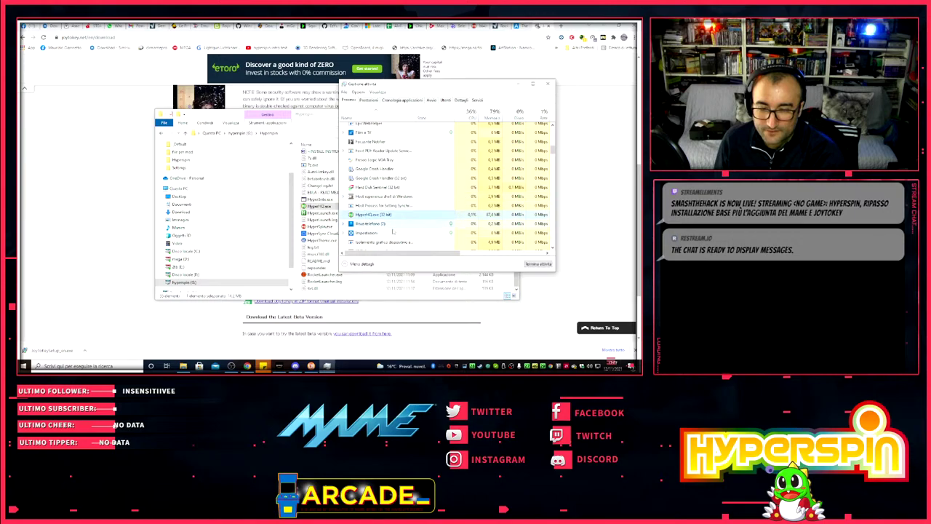
left_click(538, 265)
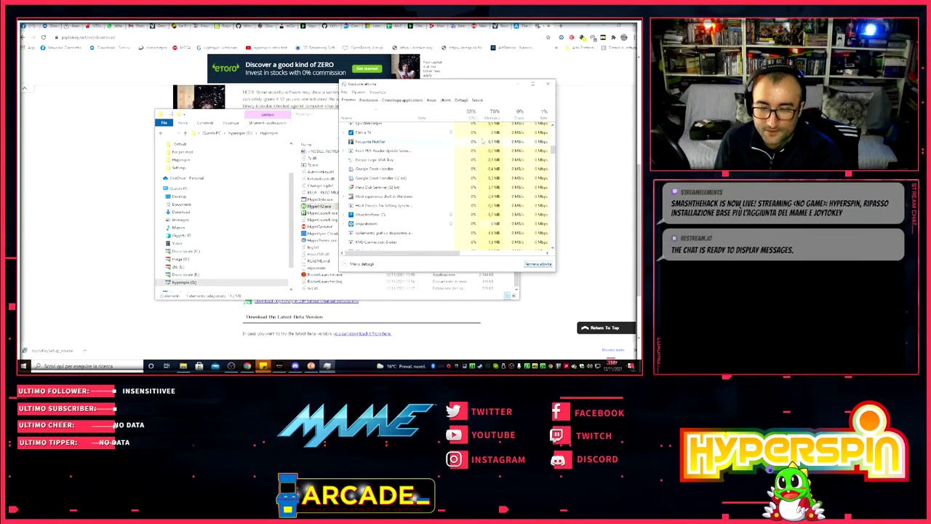
left_click(547, 83)
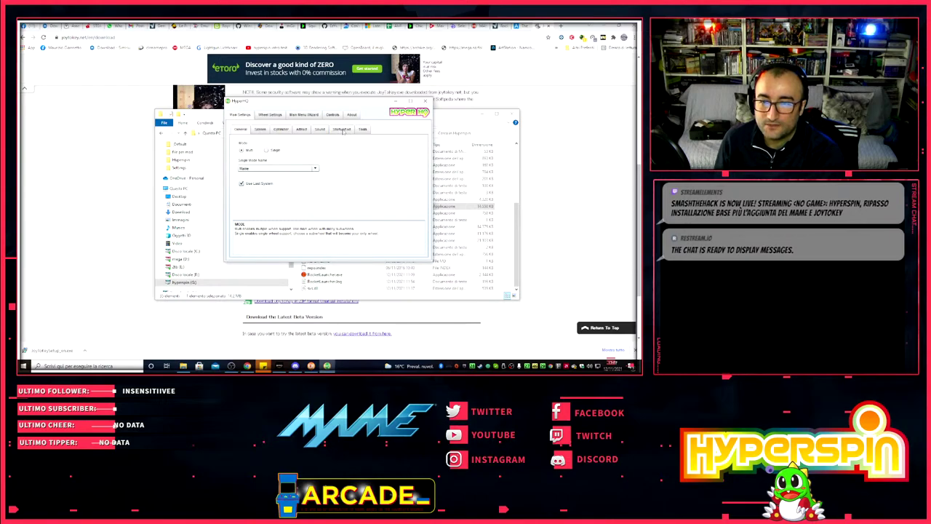
- In HyperHQ, set JoyToKey.exe from the JoyToKey folder as the startup program with the HIDDEN window mode, and close HyperHQ
left_click(341, 128)
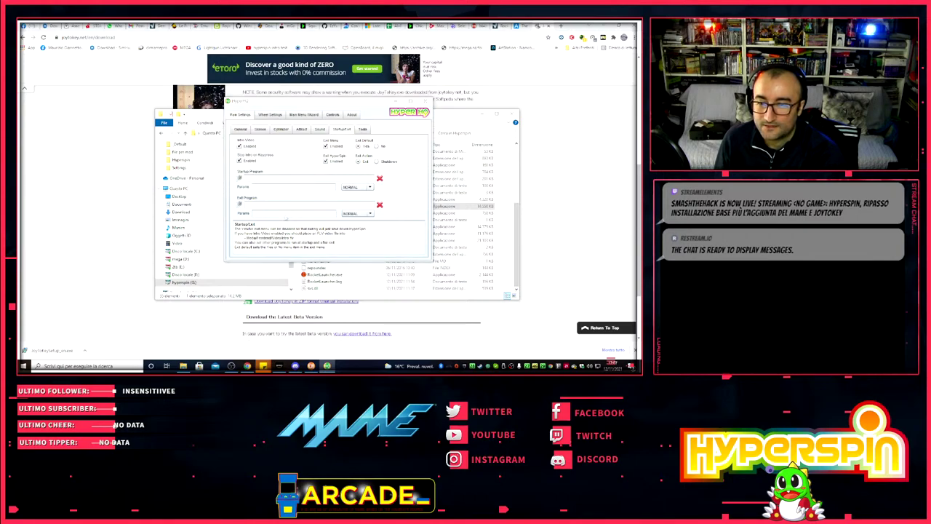
left_click(291, 175)
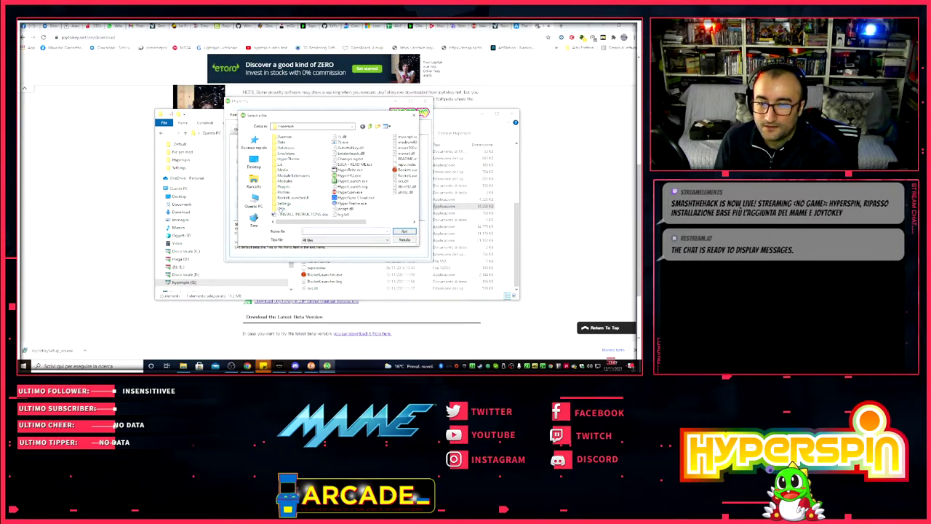
double_click(281, 209)
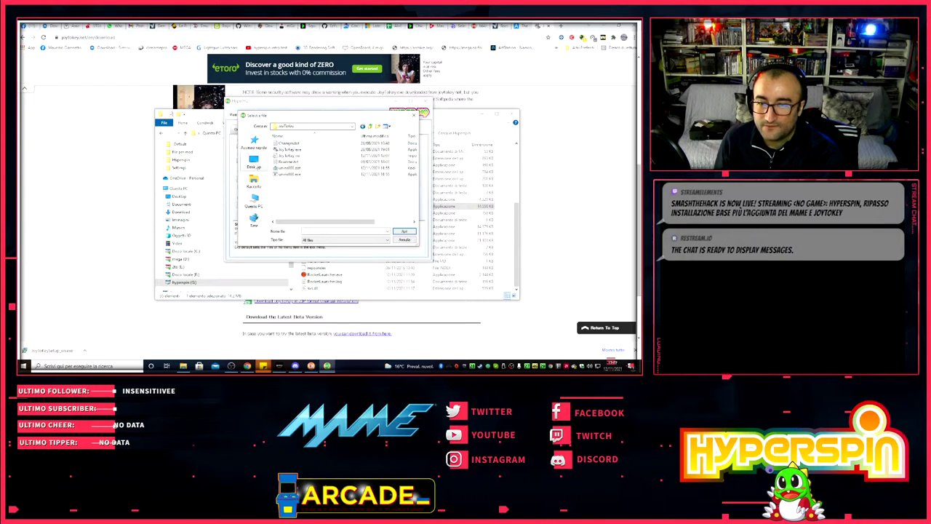
double_click(287, 149)
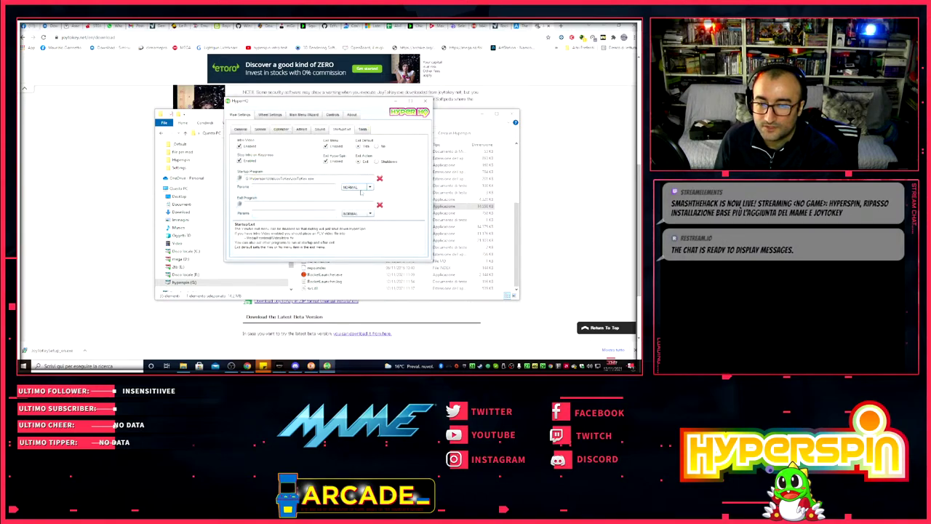
left_click(355, 188)
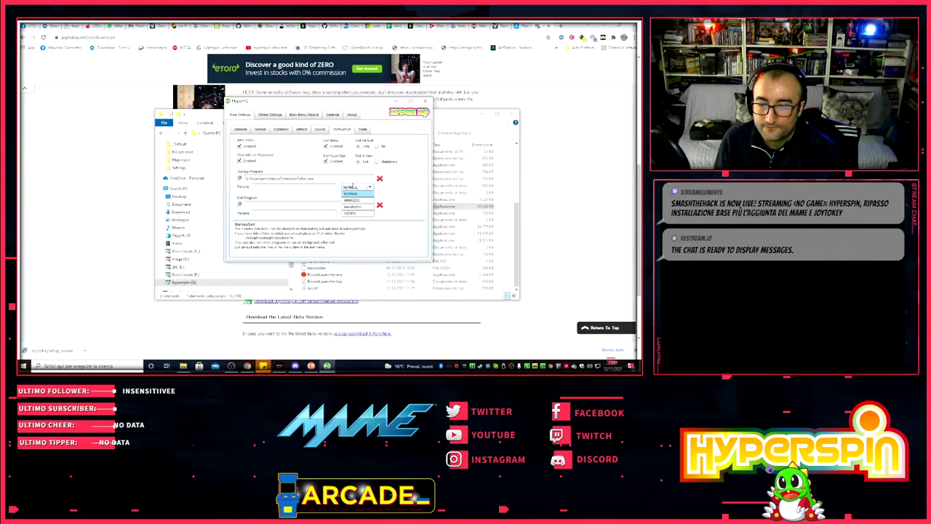
left_click(352, 214)
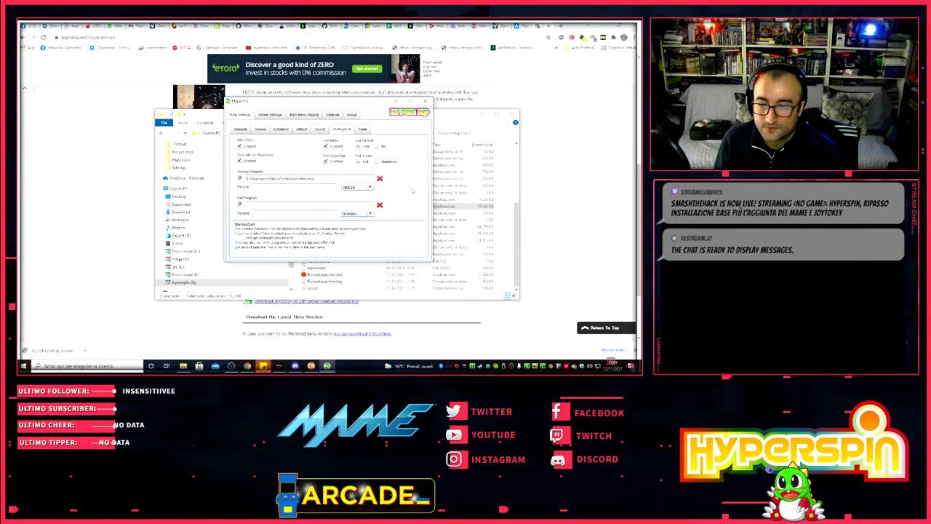
left_click(426, 100)
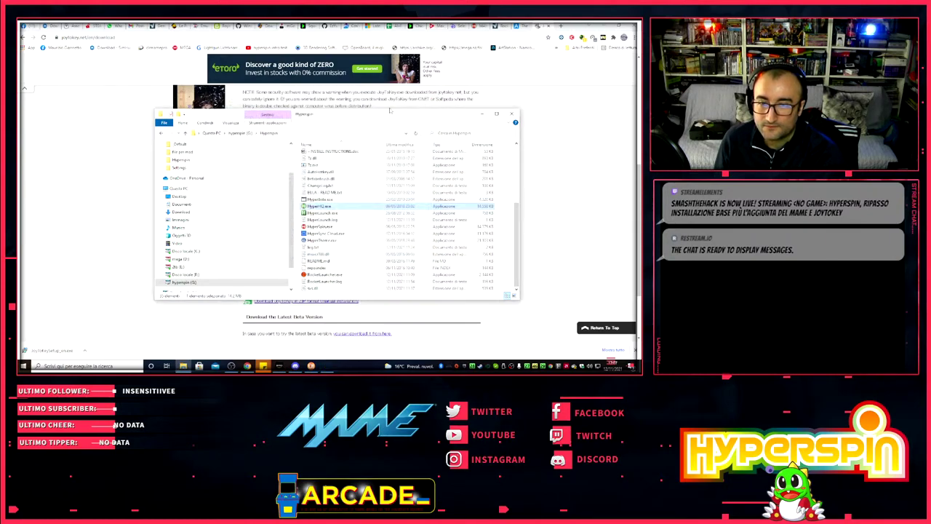
- Check Task Manager's background processes for a remaining HyperHQ instance and close Task Manager
right_click(367, 367)
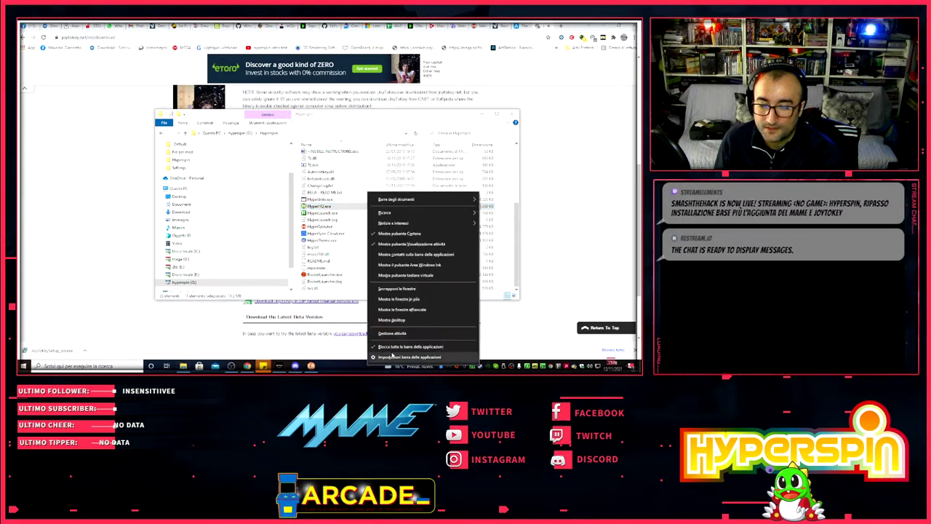
left_click(396, 336)
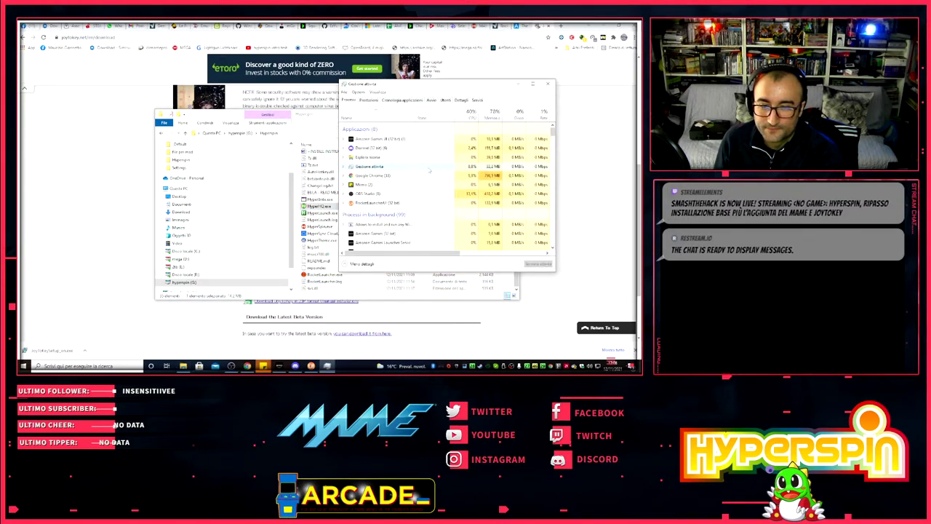
scroll(429, 171, "down", 5)
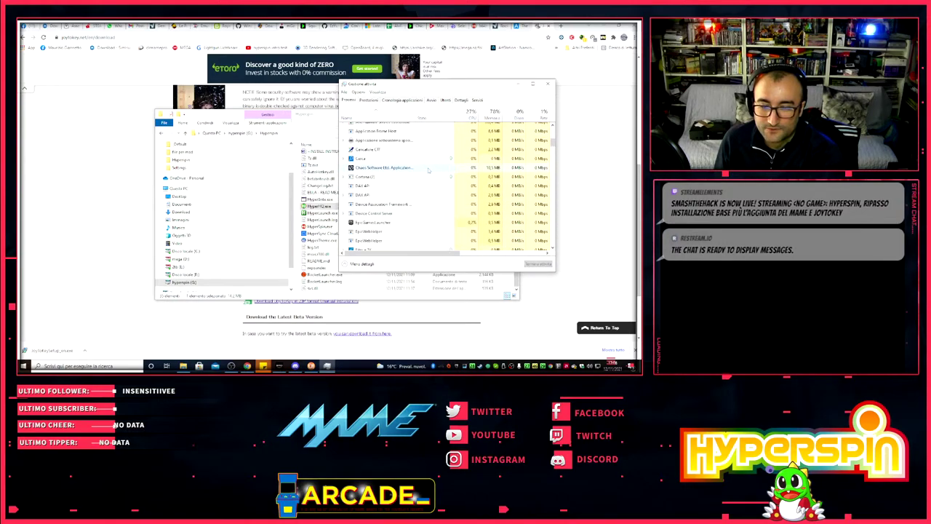
scroll(429, 171, "down", 3)
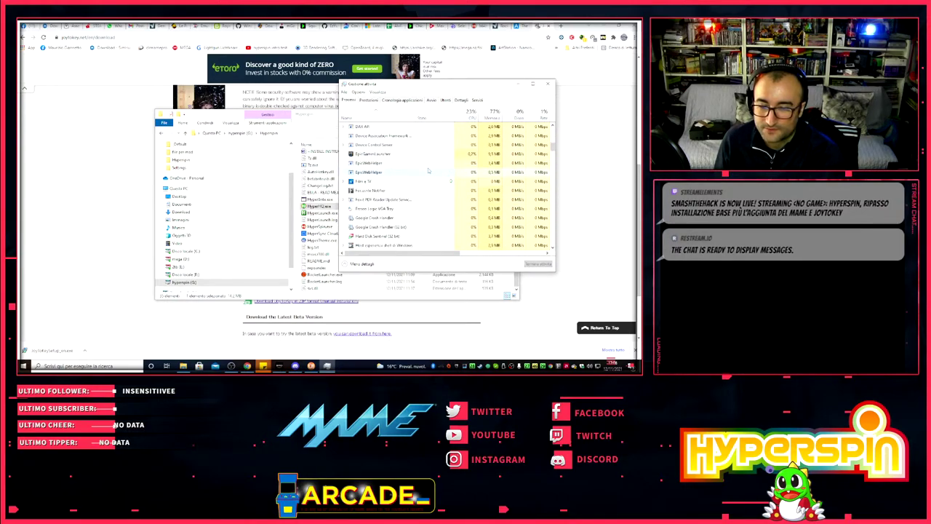
scroll(428, 170, "down", 4)
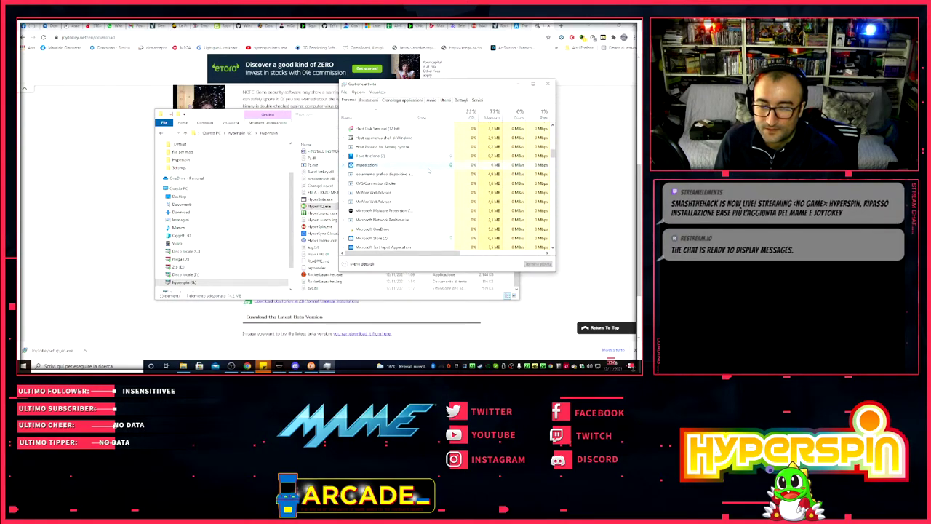
scroll(429, 170, "down", 3)
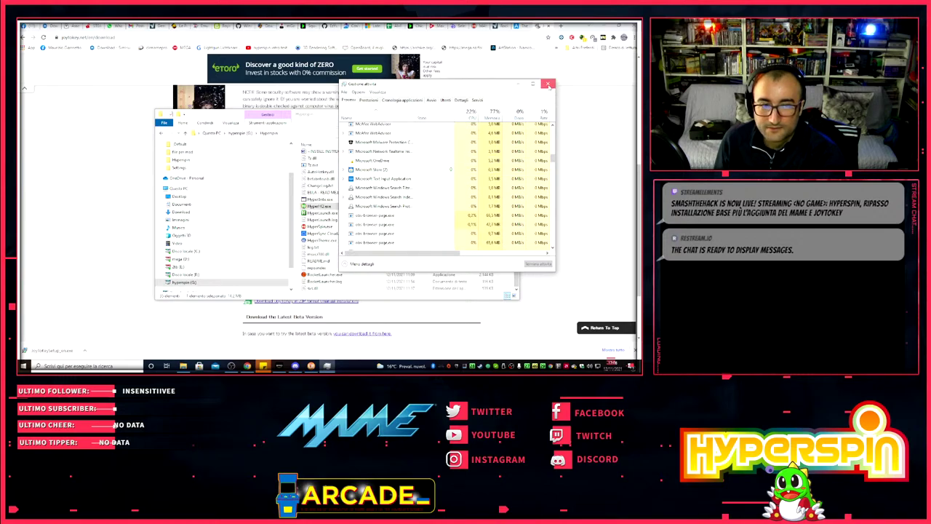
left_click(548, 84)
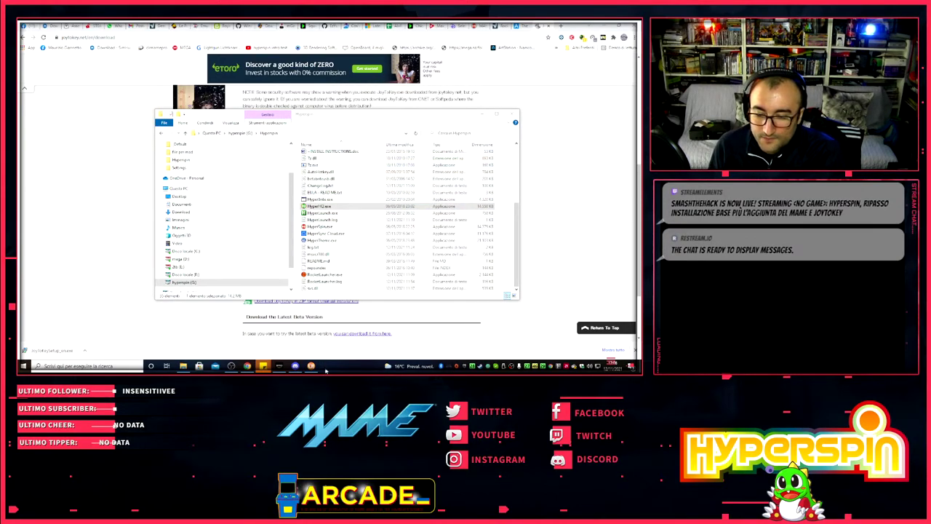
- Switch to RocketLauncherUI and set the third-party JoyToKey path to JoyToKey.exe in the Utils\JoyToKey folder
left_click(311, 366)
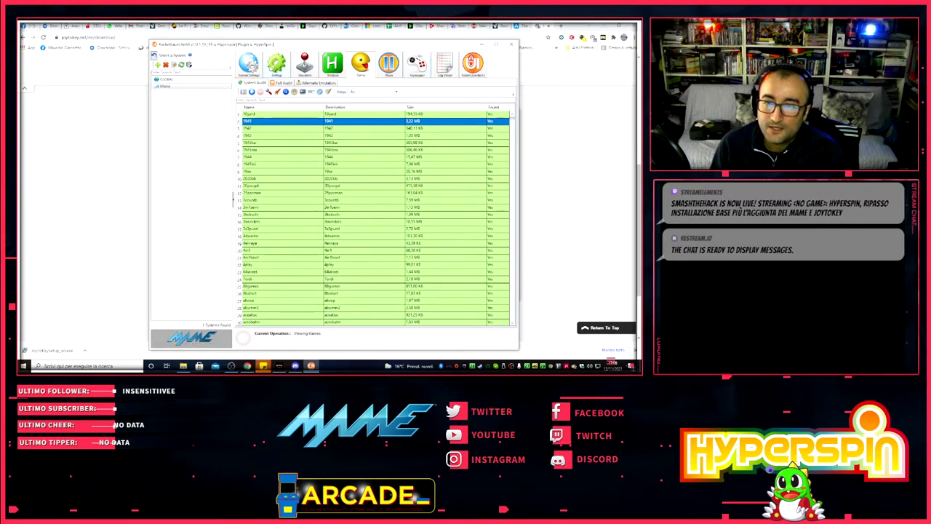
left_click(276, 64)
left_click(248, 64)
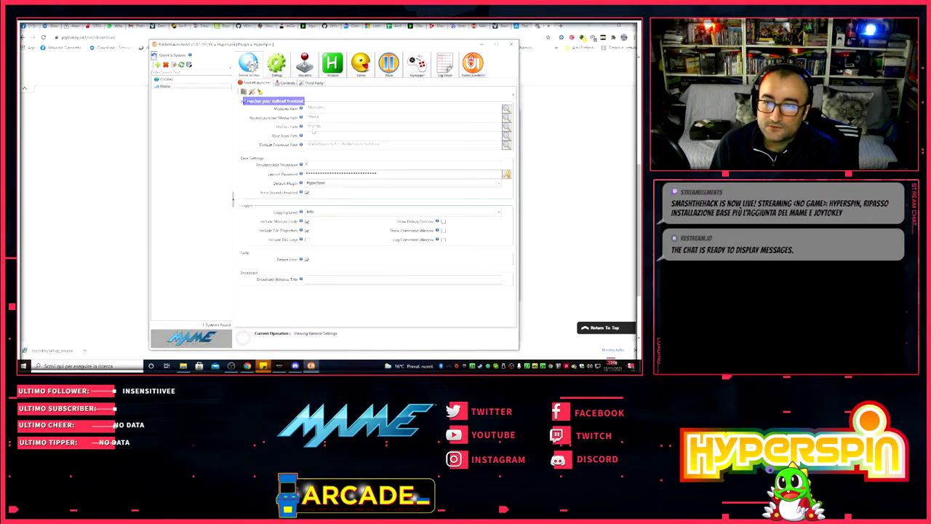
left_click(313, 83)
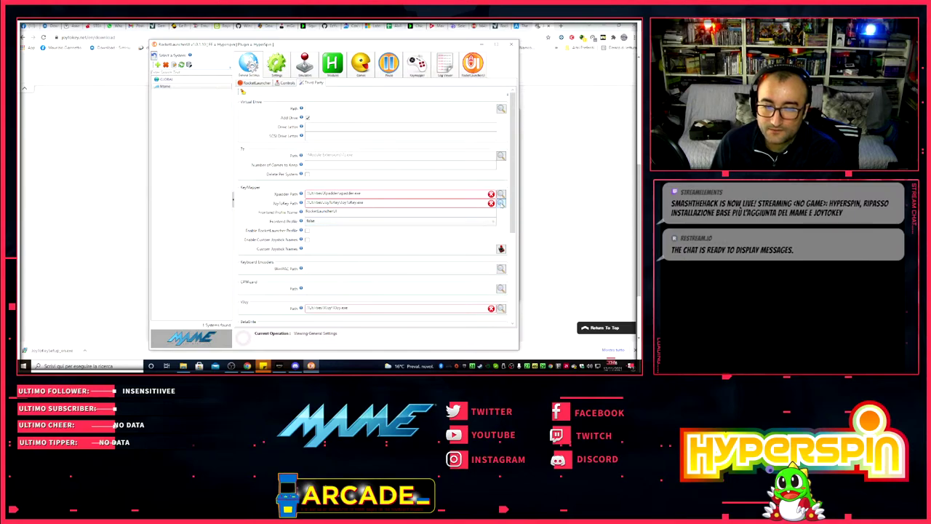
left_click(500, 203)
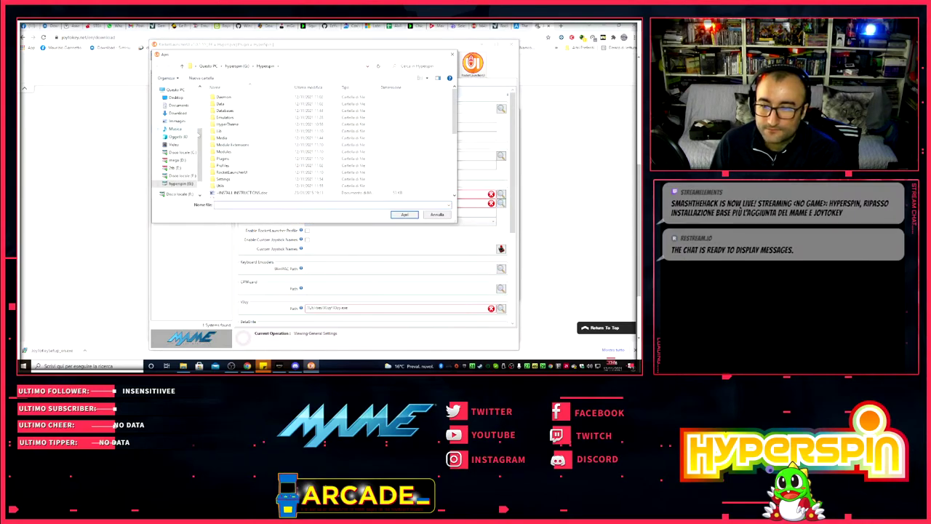
double_click(225, 185)
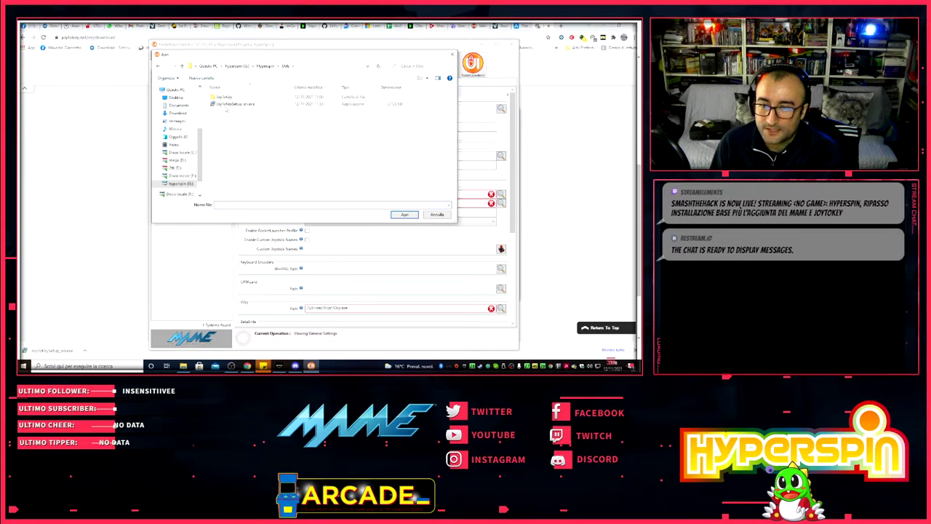
double_click(222, 97)
left_click(225, 104)
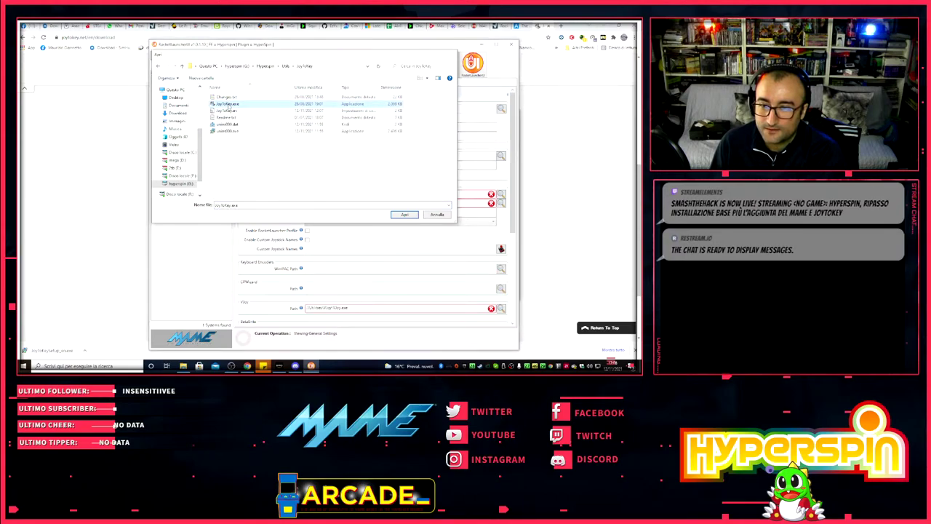
double_click(227, 105)
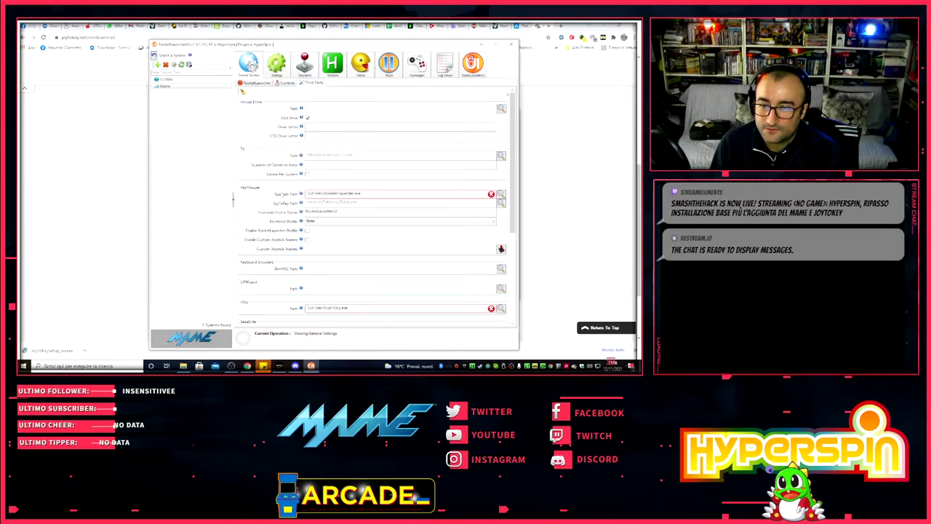
- Set the keymapper's Frontend Profile to joytokey and look over the remaining third-party settings
left_click(468, 225)
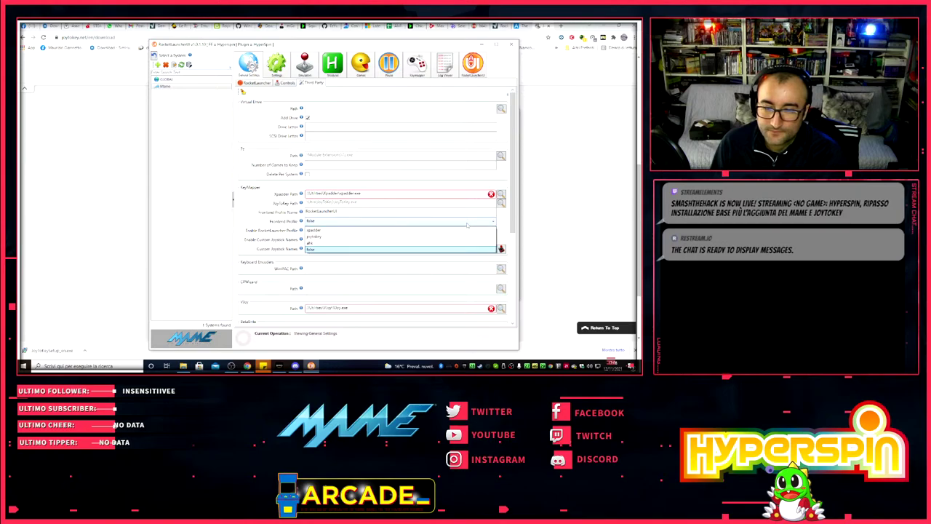
left_click(311, 237)
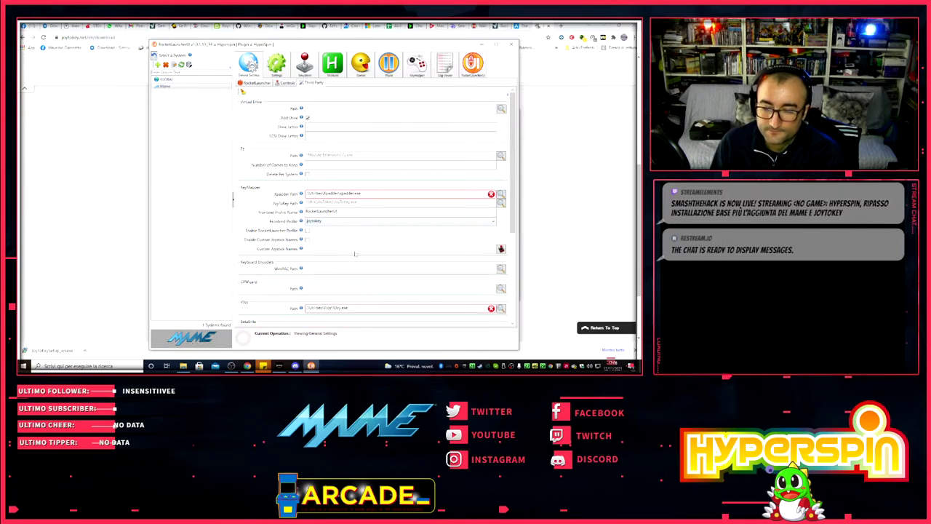
scroll(363, 250, "down", 4)
scroll(363, 250, "up", 4)
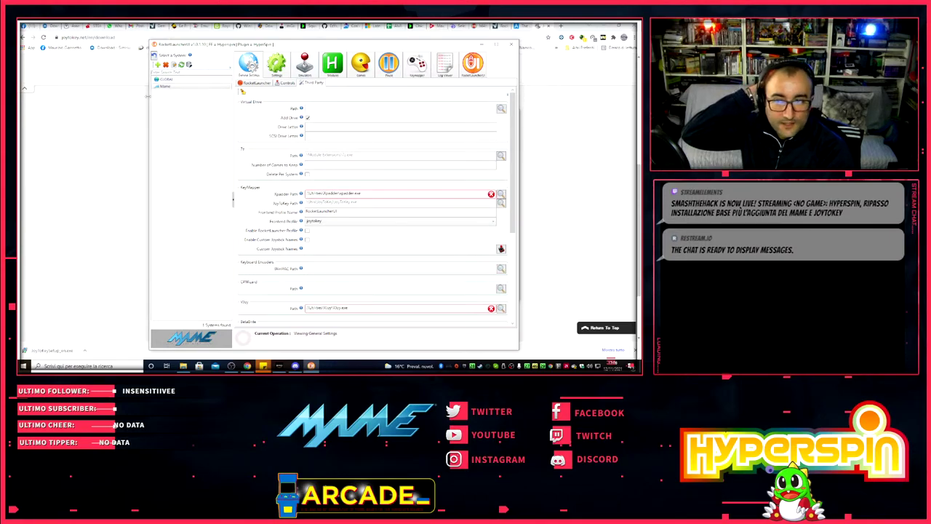
- Add a JoyToKey Frontend Profile for the GLOBAL system in the keymapper settings
left_click(166, 79)
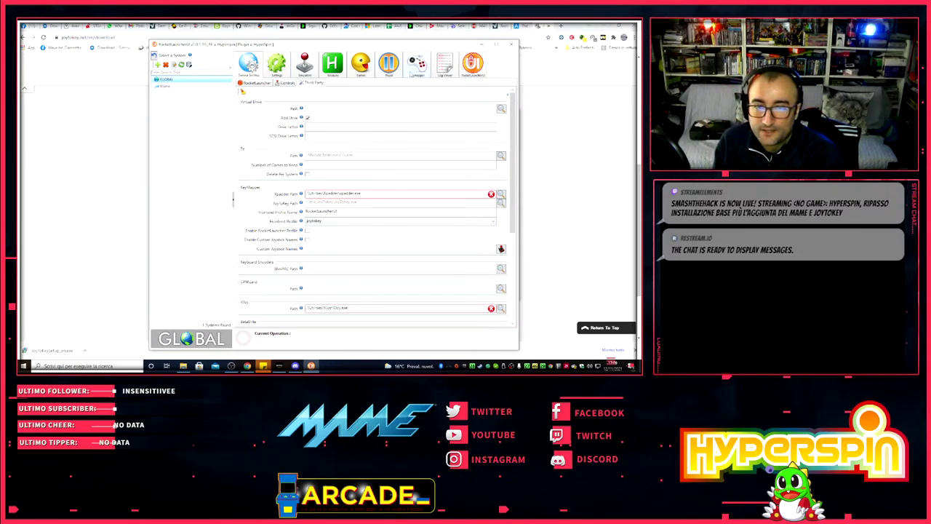
left_click(414, 71)
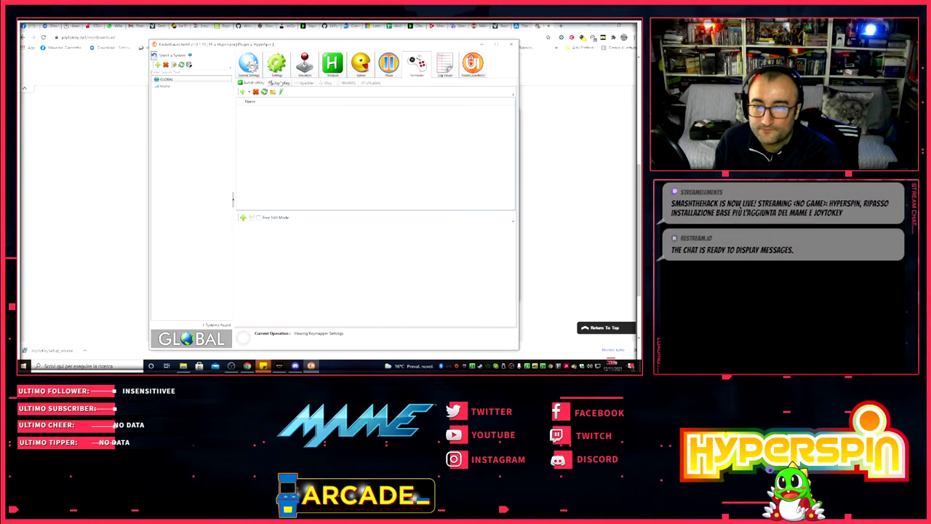
left_click(279, 82)
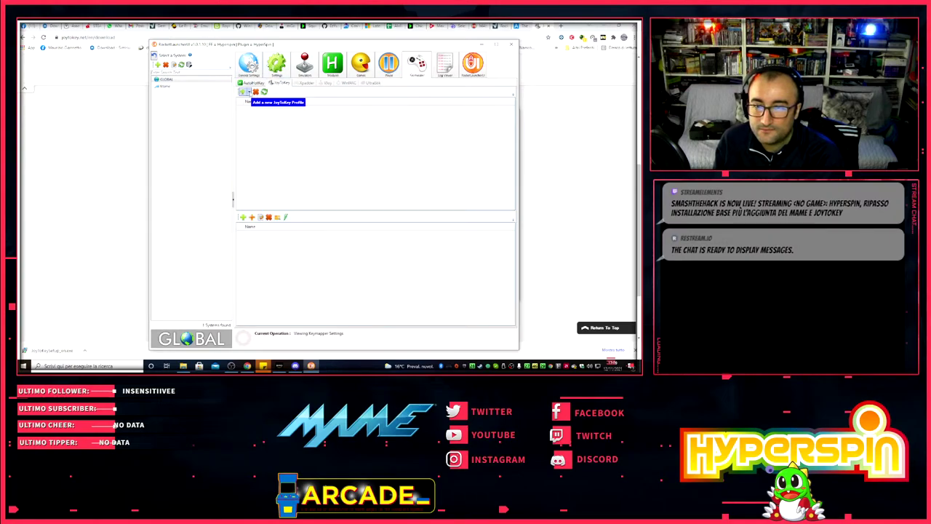
left_click(249, 92)
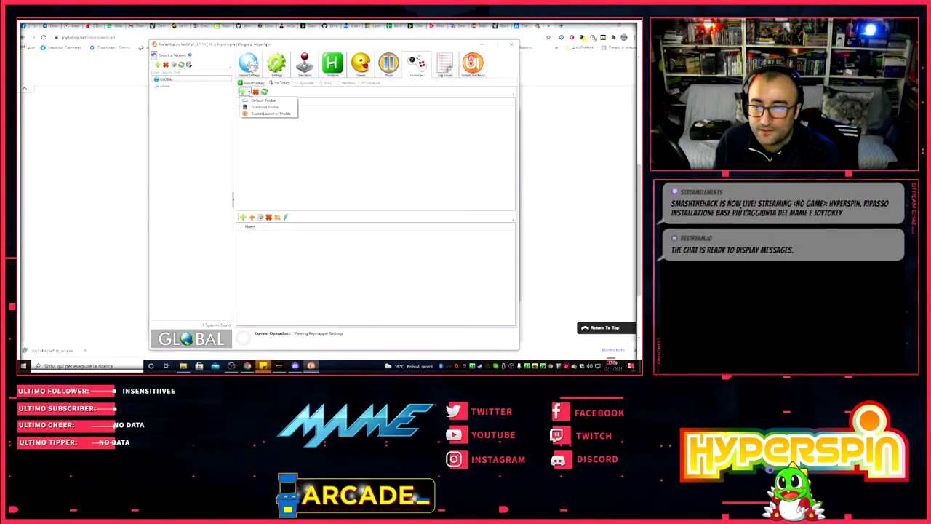
left_click(268, 108)
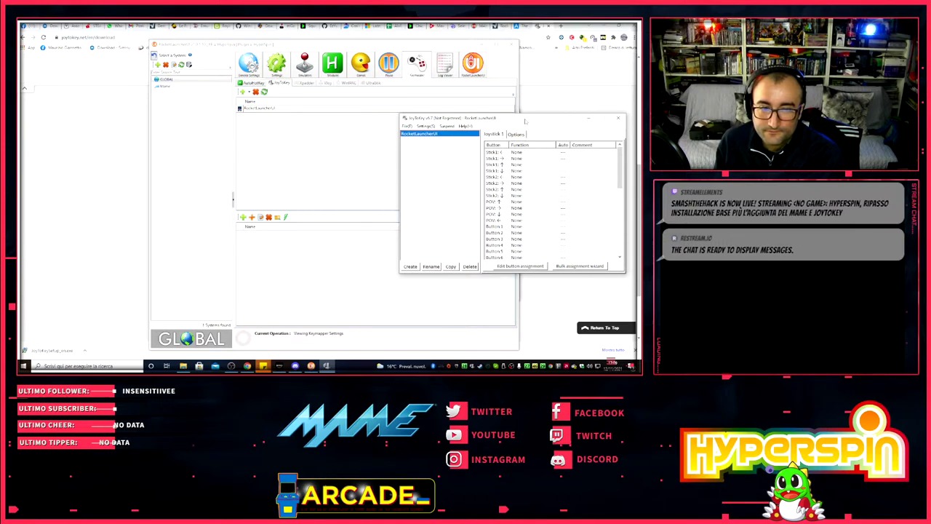
- Open HyperHQ's keyboard controls and arrange the JoyToKey window beside the Player 1 key list
left_click_drag(514, 122, 453, 113)
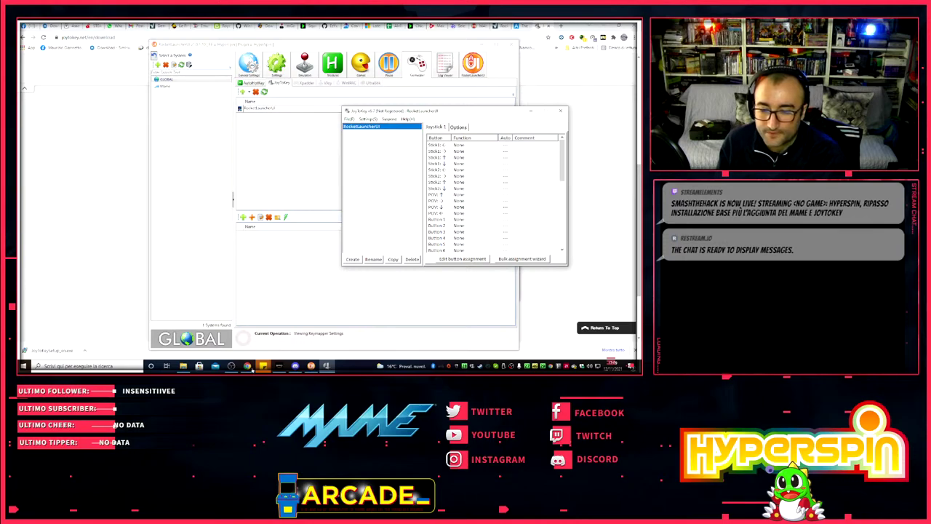
left_click(183, 366)
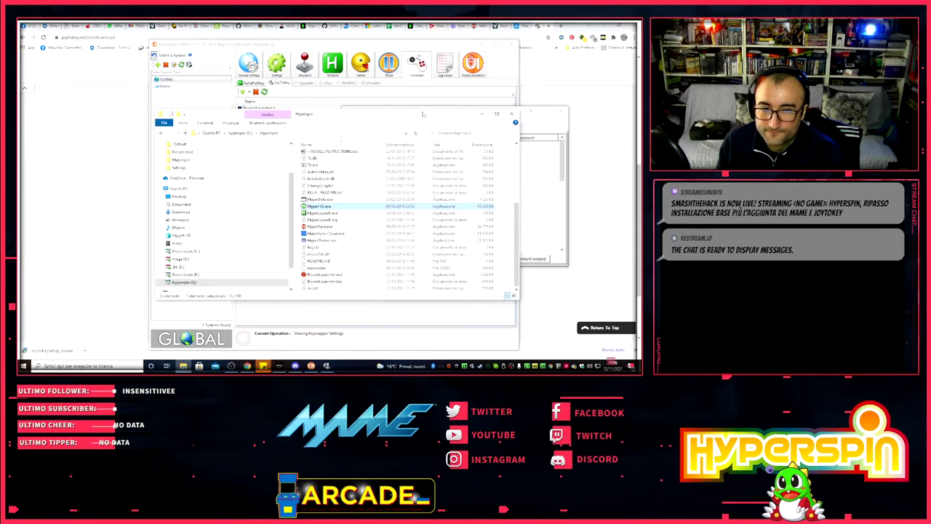
left_click_drag(426, 113, 362, 110)
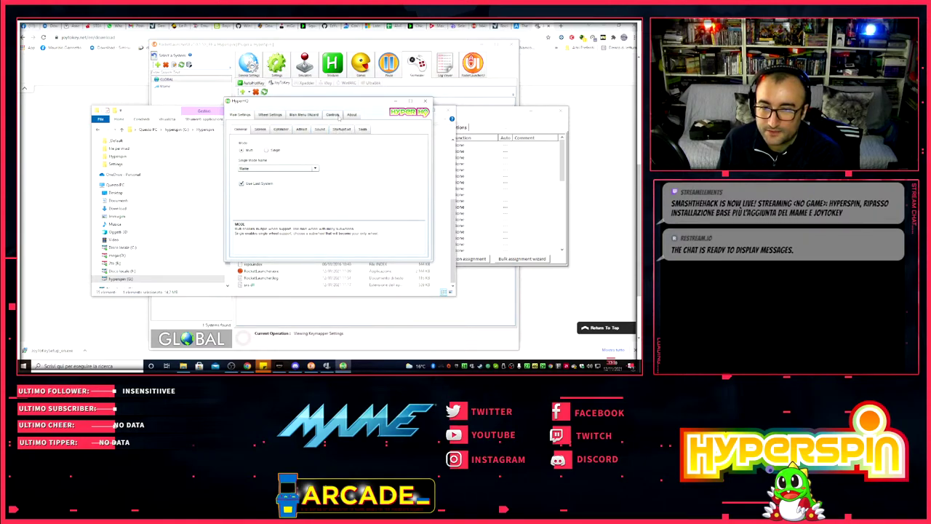
left_click(333, 115)
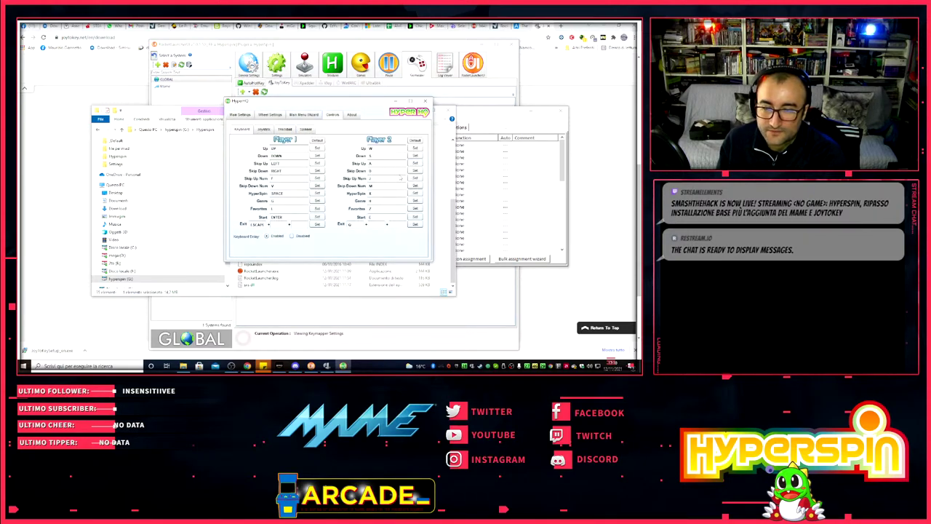
left_click(480, 111)
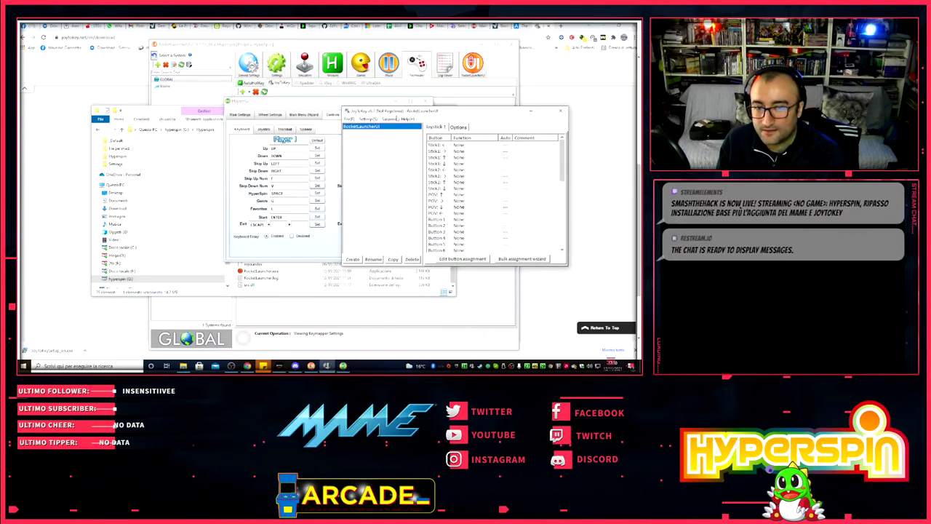
left_click_drag(401, 115, 429, 110)
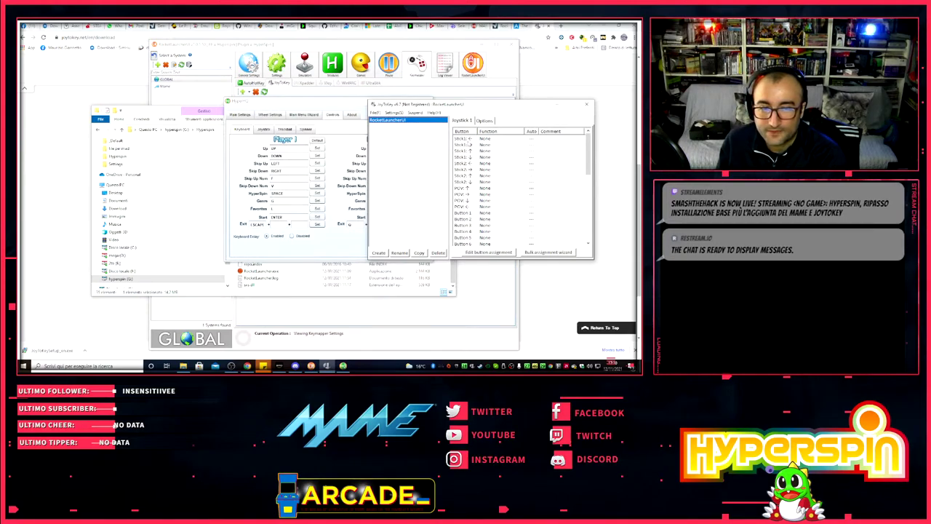
- Examine the JoyToKey profile's joystick assignments, options and connected devices in the advanced per-device settings, and close the device configuration
left_click(483, 139)
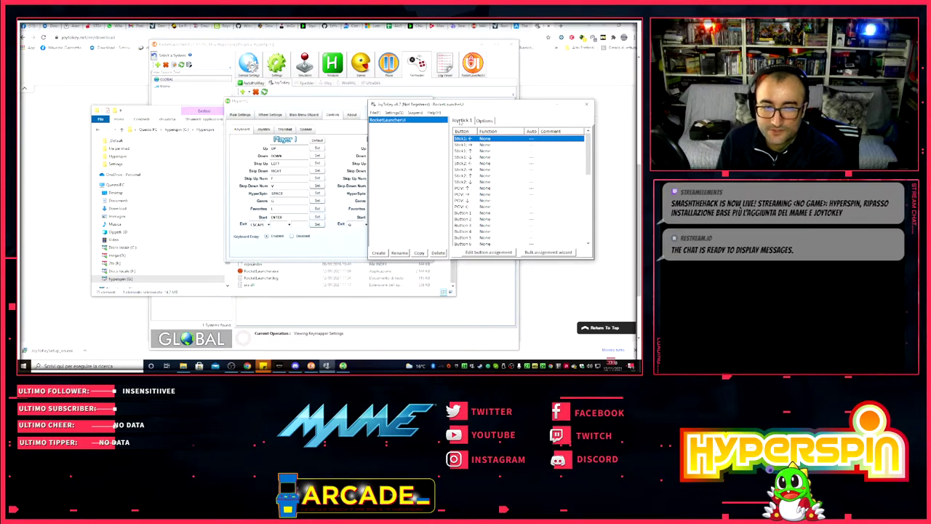
left_click(487, 121)
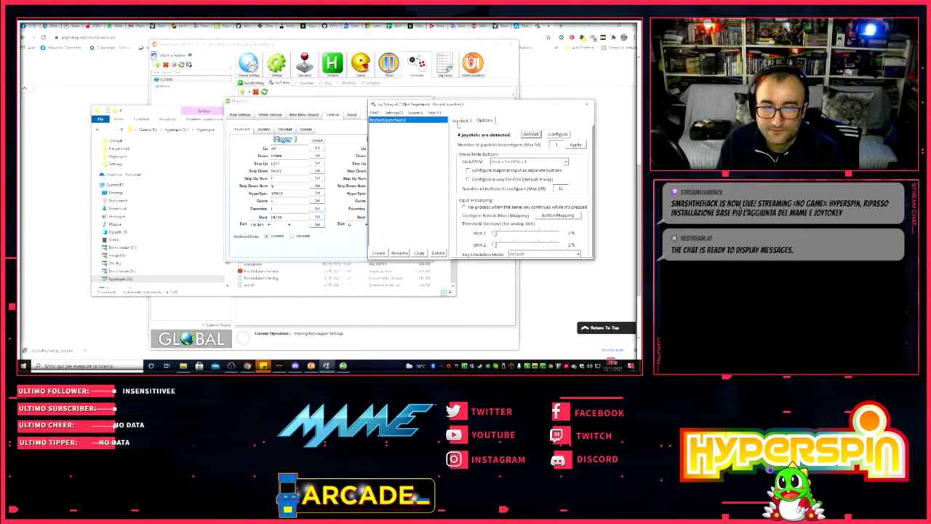
left_click(461, 120)
left_click(484, 121)
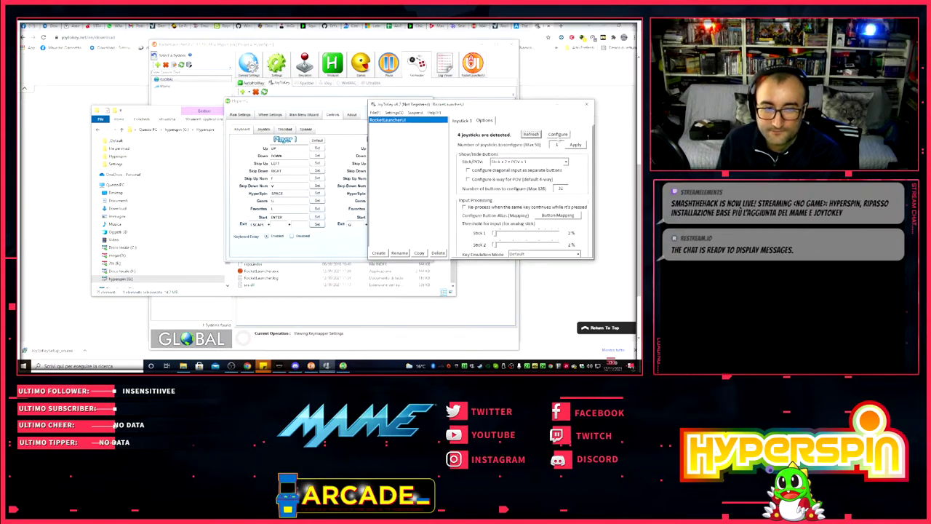
left_click(558, 134)
left_click(447, 110)
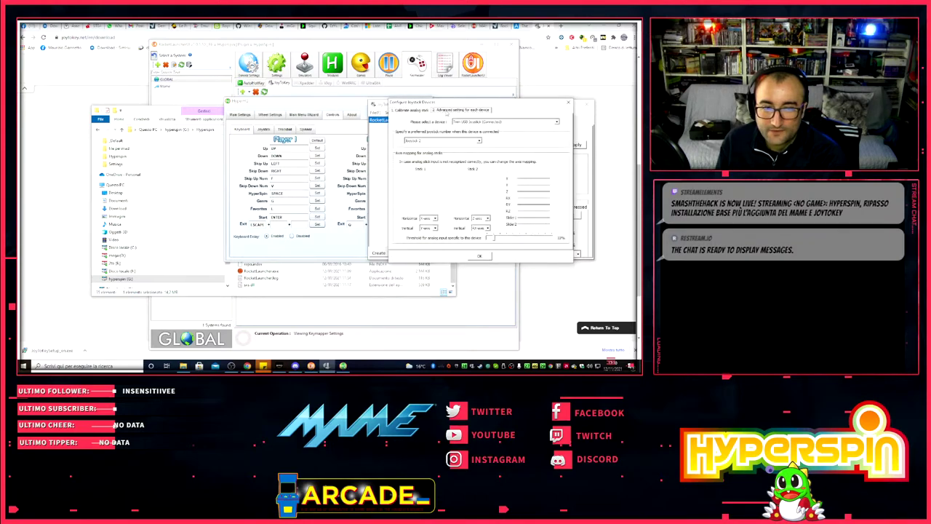
left_click(513, 122)
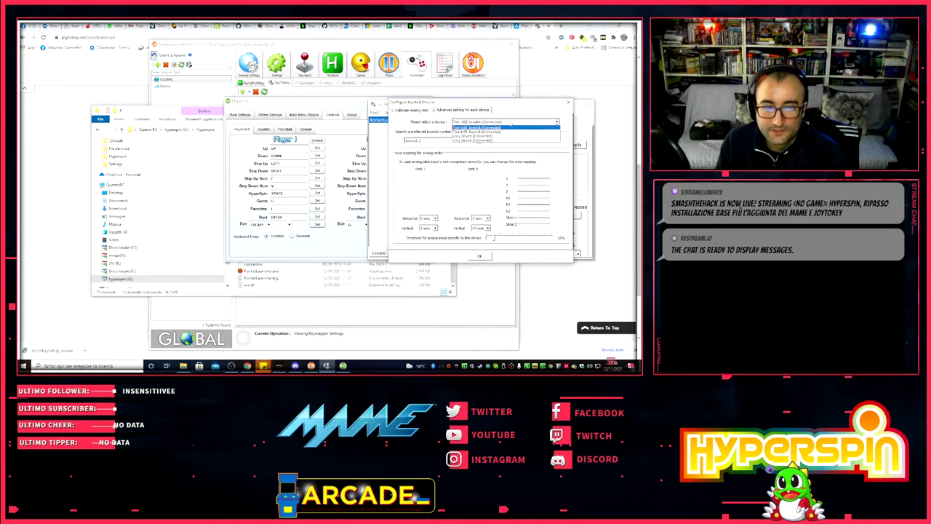
left_click(511, 126)
left_click(508, 122)
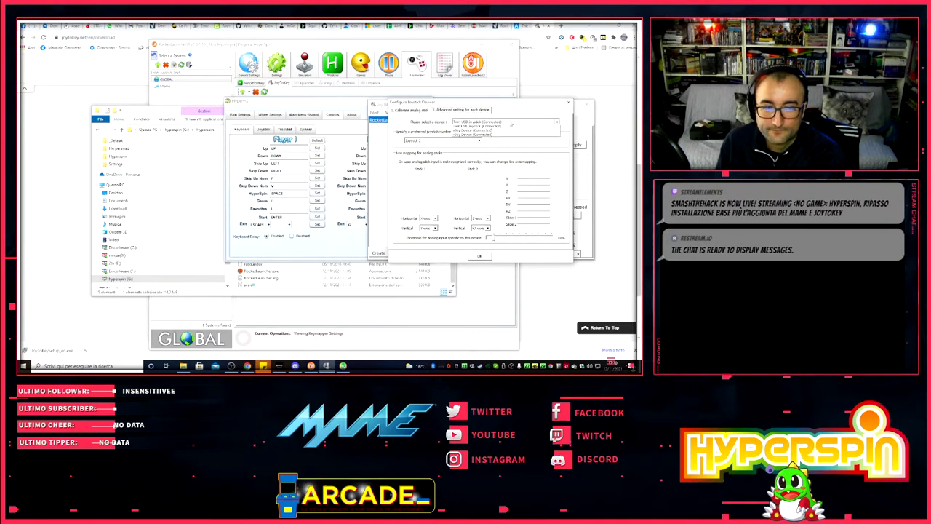
left_click(507, 125)
left_click(507, 123)
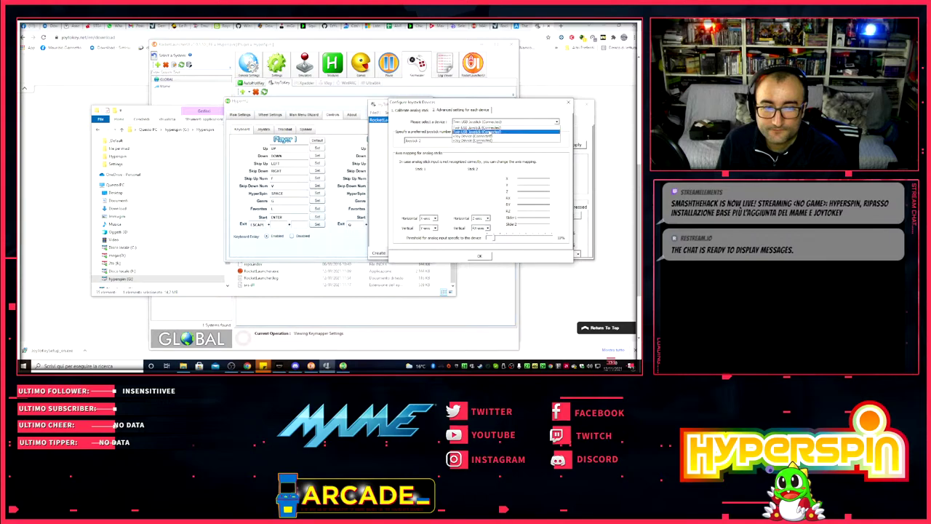
left_click(507, 125)
left_click(507, 123)
left_click(507, 125)
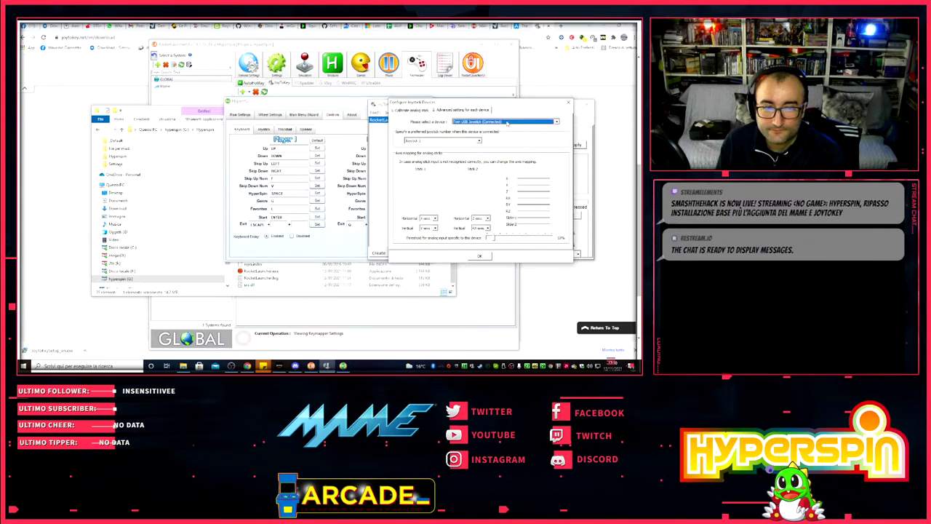
left_click(479, 256)
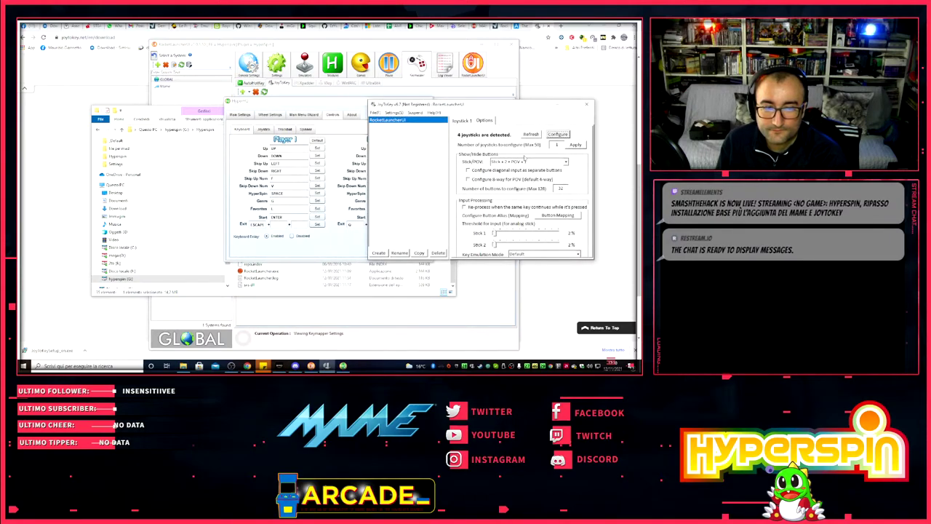
- Check the RocketLauncherUI profile's joystick button assignments and reopen the advanced per-device settings of the joystick configuration
left_click(462, 120)
left_click(483, 162)
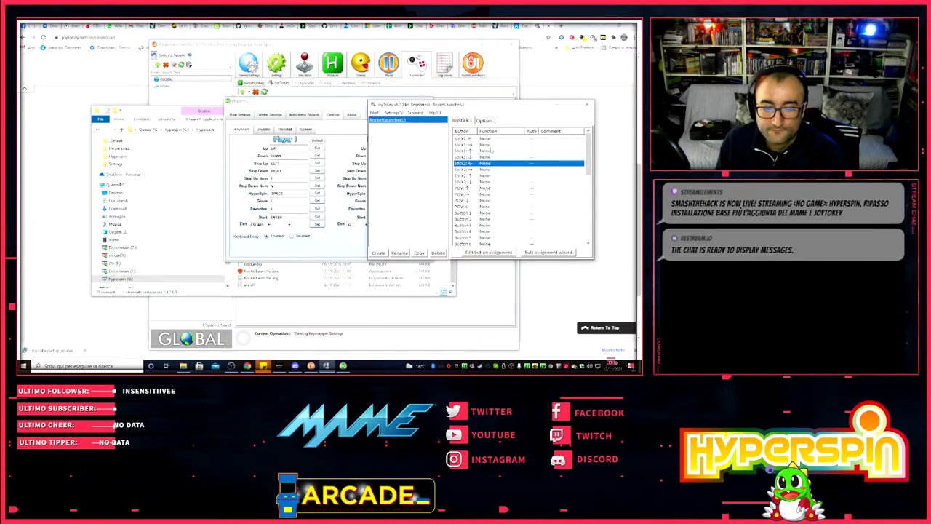
left_click(485, 121)
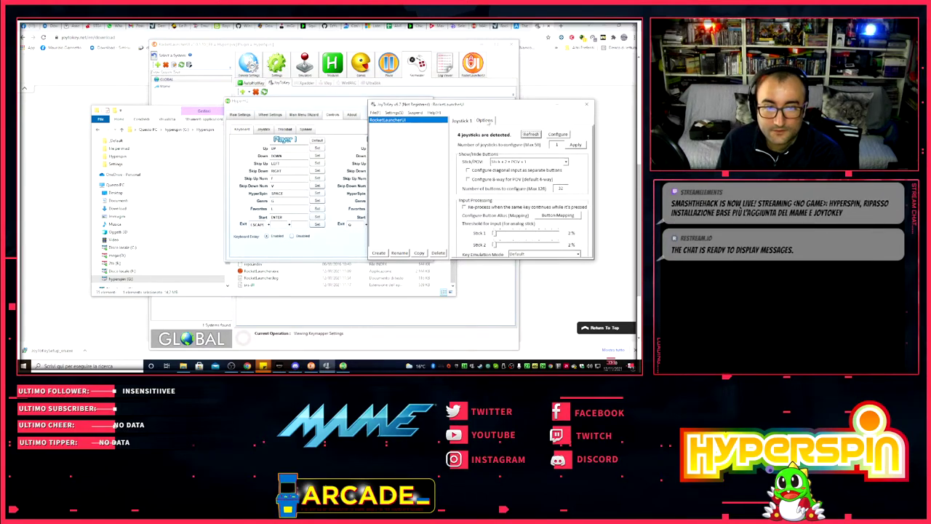
left_click(558, 134)
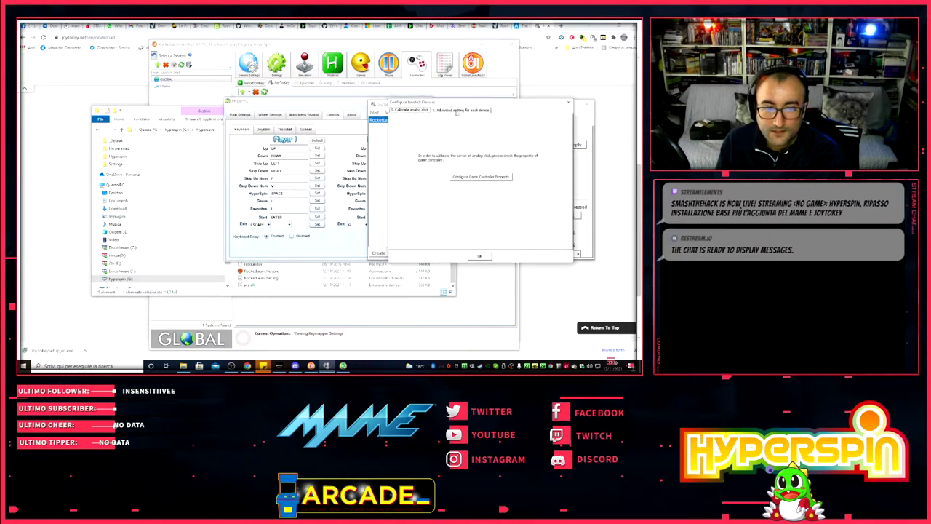
left_click(457, 110)
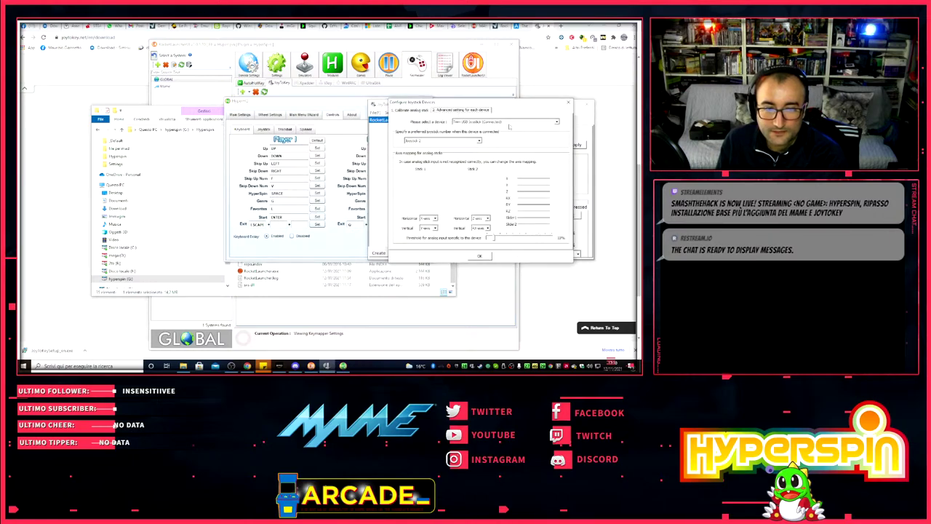
- Set the preferred joystick number of both Twin USB Joystick devices to Default (the same as Windows)
left_click(509, 122)
left_click(504, 132)
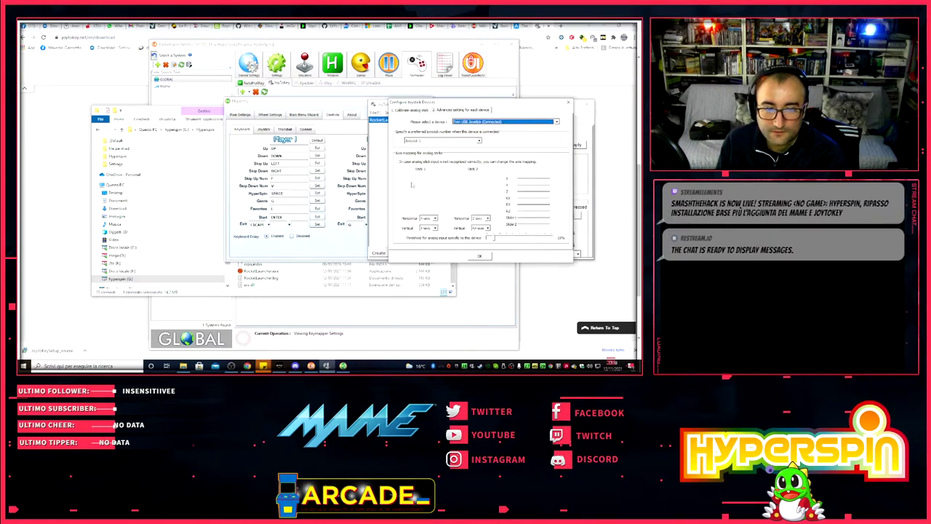
left_click(479, 141)
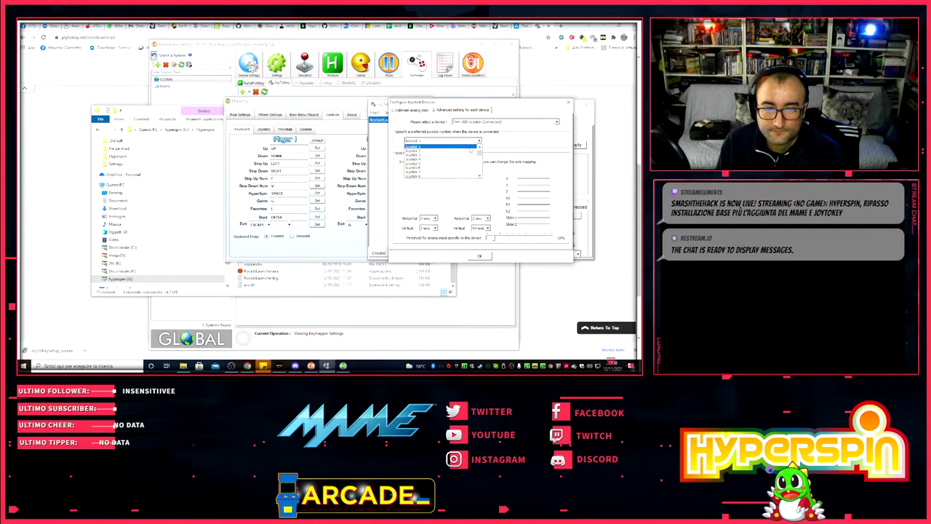
scroll(470, 150, "up", 2)
left_click(442, 147)
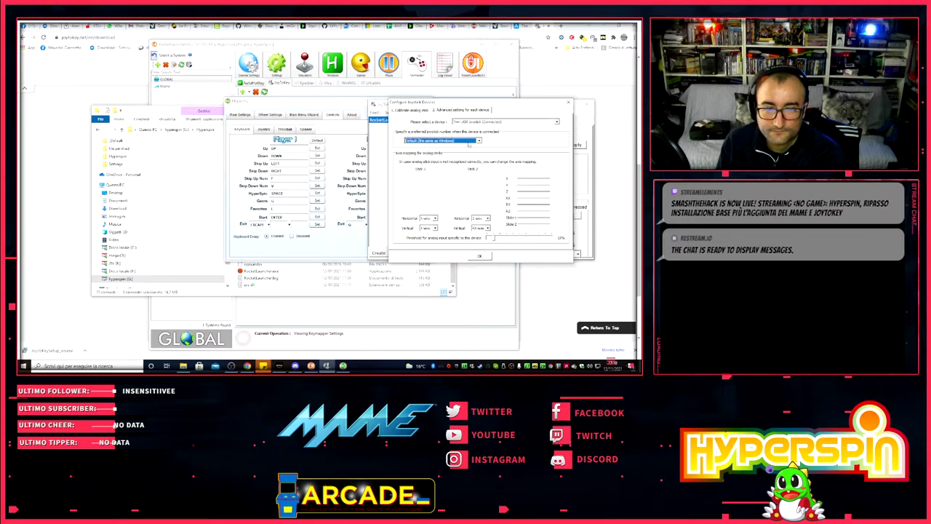
left_click(480, 121)
left_click(473, 138)
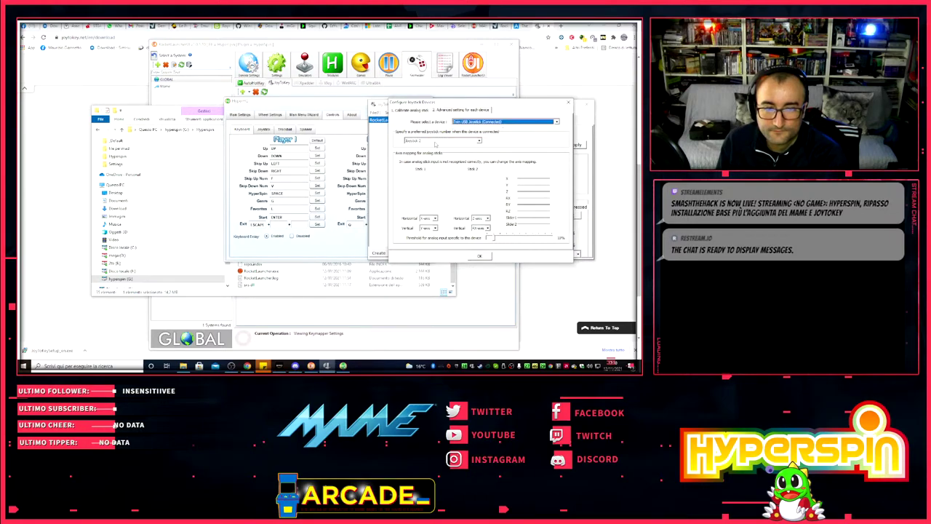
left_click(435, 142)
scroll(436, 153, "up", 2)
left_click(437, 148)
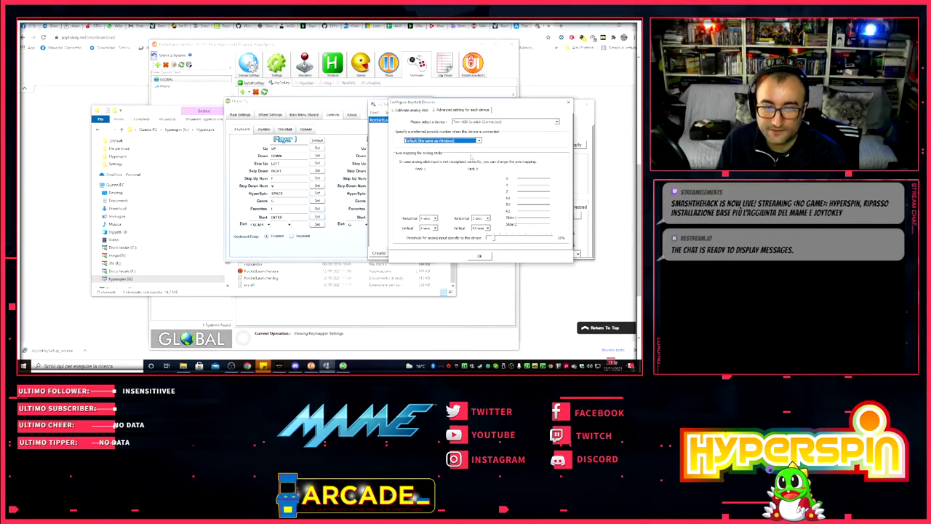
- Compare the two Twin USB Joystick devices and set the first listed one's preferred joystick number to Joystick 1
left_click(507, 121)
left_click(487, 127)
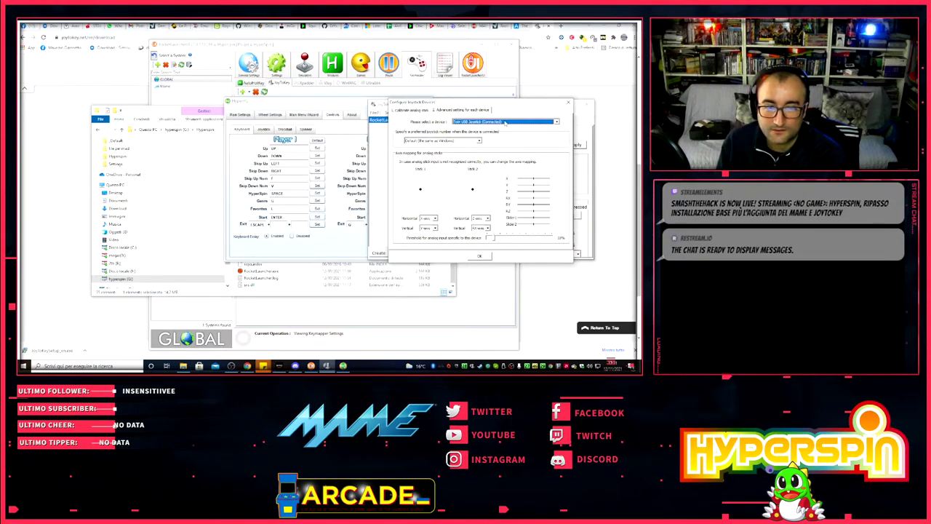
left_click(505, 122)
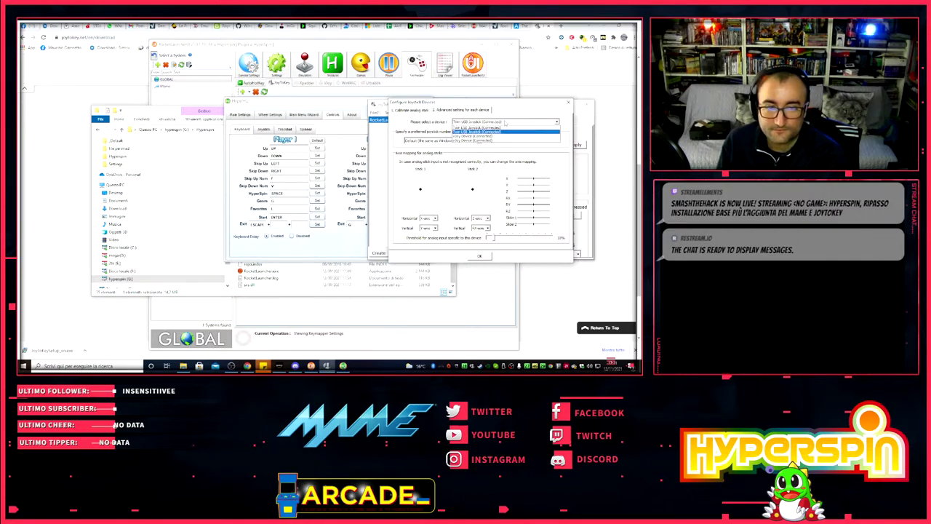
left_click(504, 130)
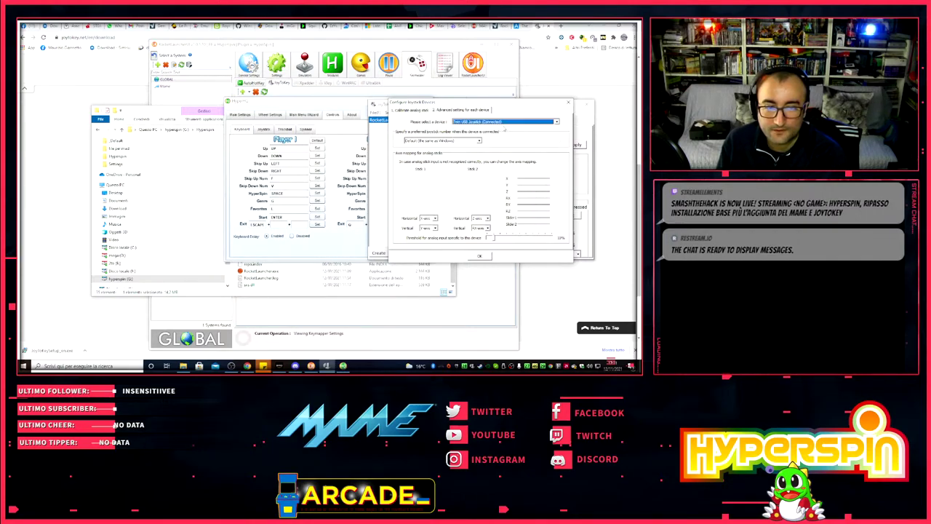
left_click(502, 123)
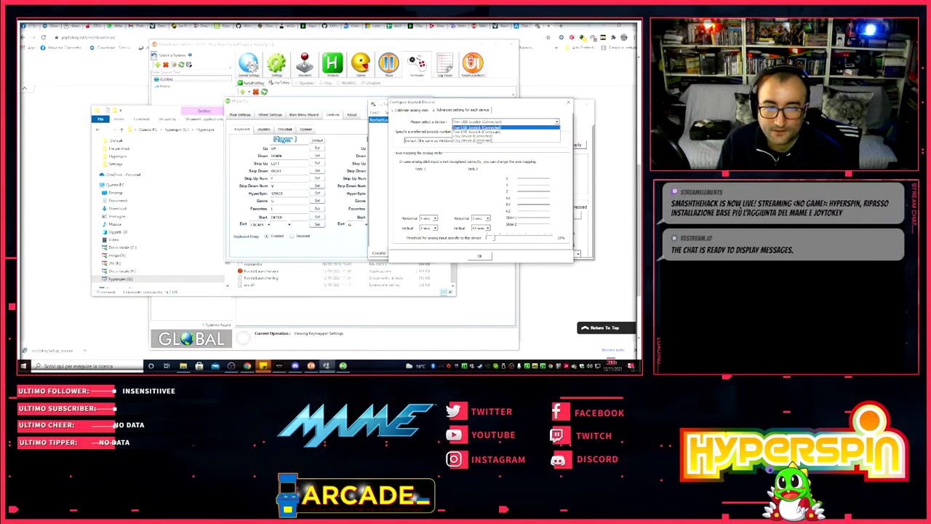
left_click(501, 127)
left_click(477, 141)
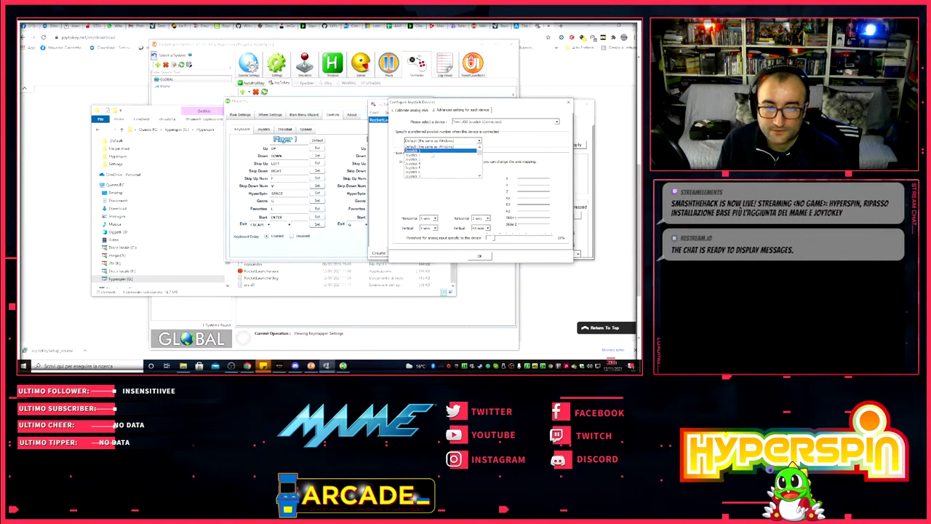
left_click(429, 153)
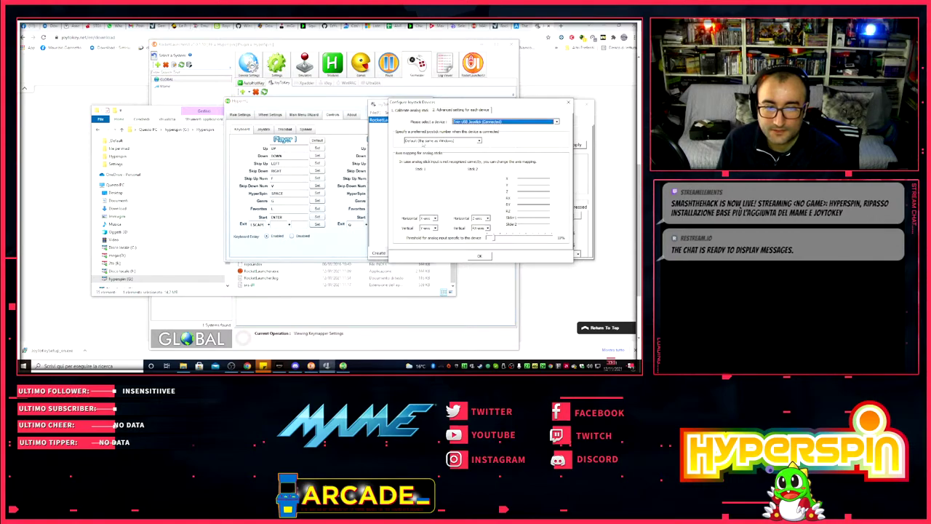
- Set the preferred joystick number of the selected USB joystick device to Joystick 1
left_click(465, 140)
left_click(414, 150)
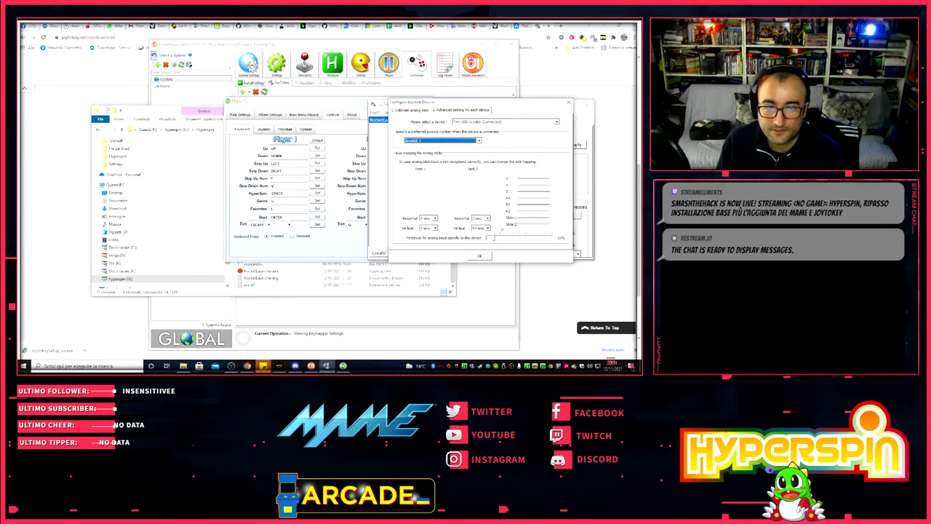
left_click(479, 256)
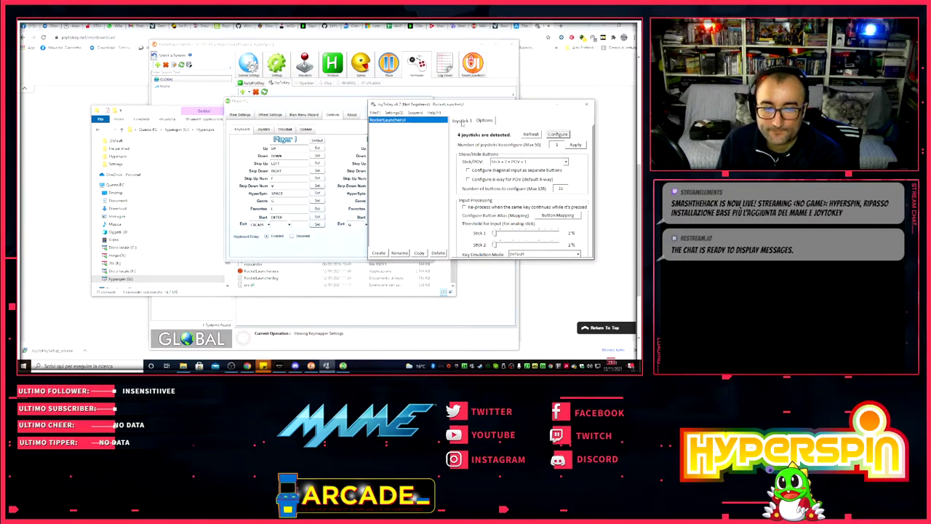
- Map the Stick1 left direction of Joystick 1 to the Left arrow key
left_click(461, 121)
left_click(467, 139)
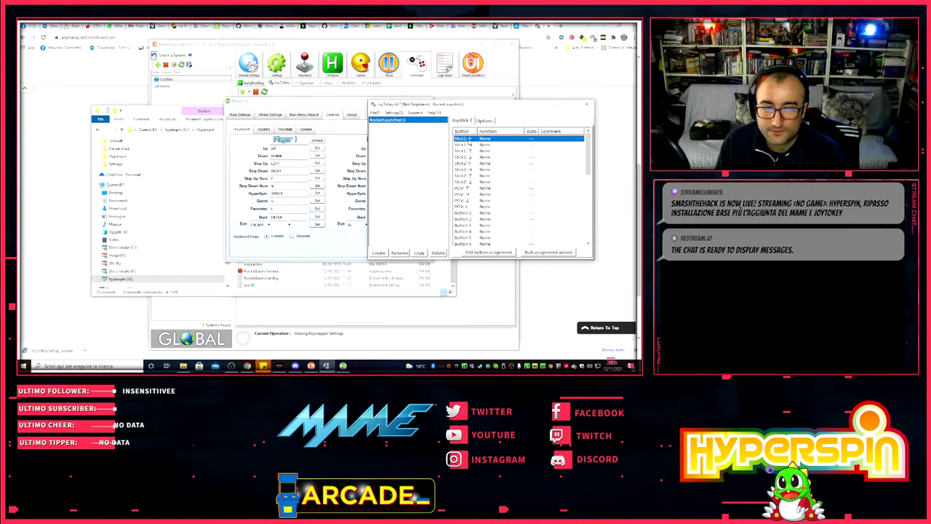
double_click(470, 139)
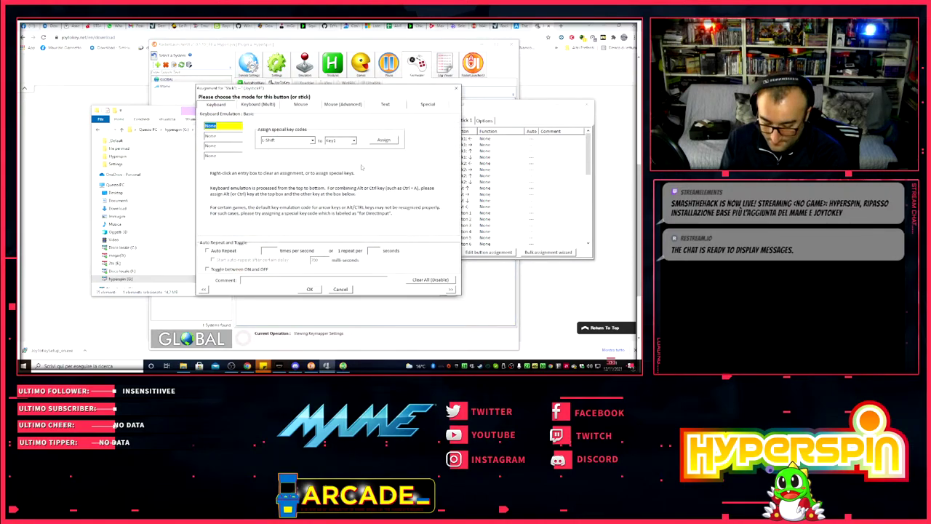
key("Left")
left_click(312, 290)
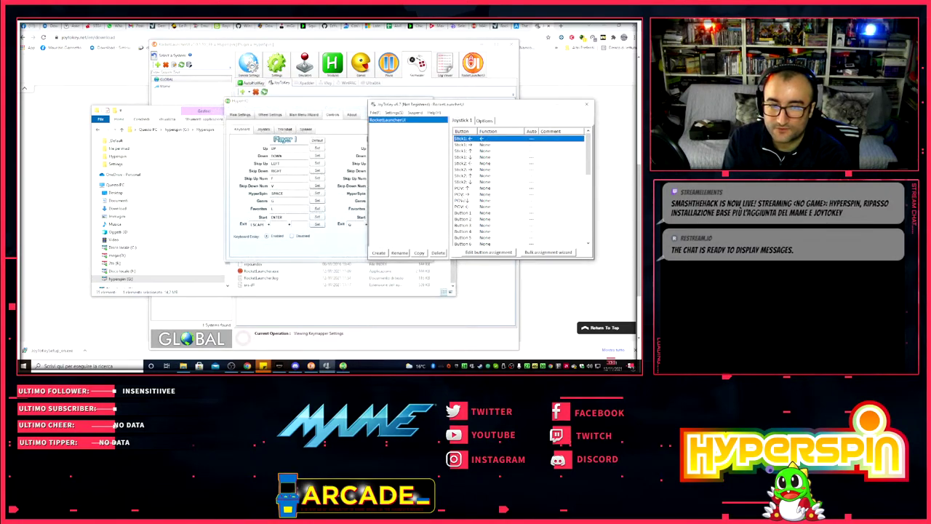
- Map the Stick1 right, up and down directions to the matching keyboard arrow keys
double_click(470, 140)
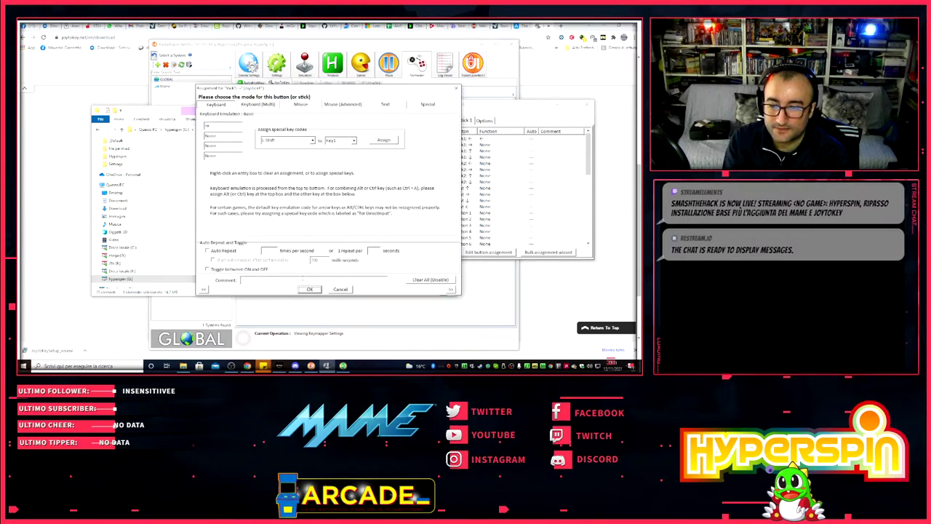
key("Return")
double_click(466, 151)
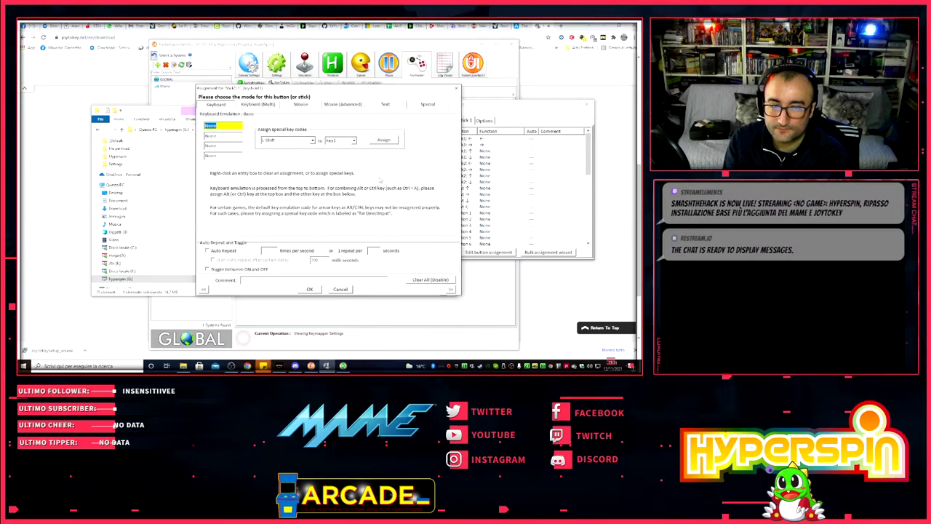
key("Up")
left_click(310, 290)
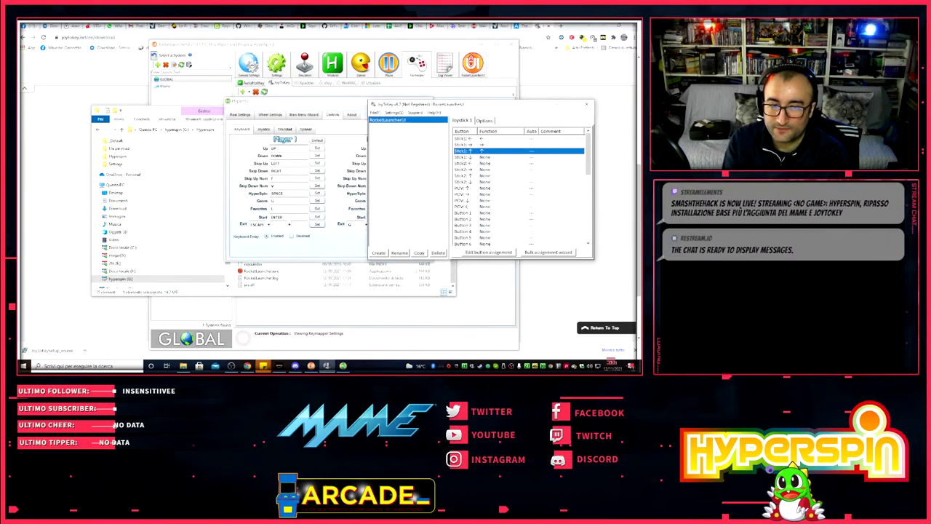
key("Down")
key("Return")
key("Return")
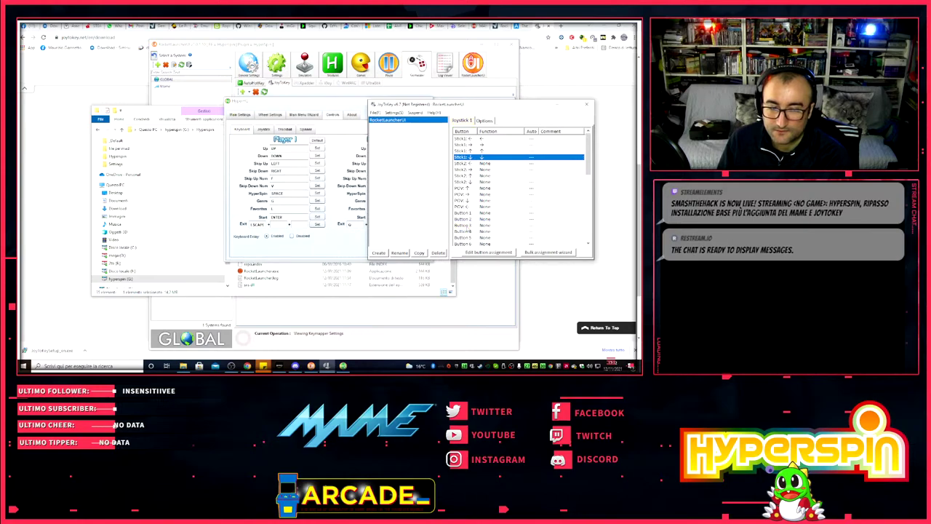
- Assign the Enter key to Button 3 and the Escape key to Button 1
double_click(483, 212)
key("Return")
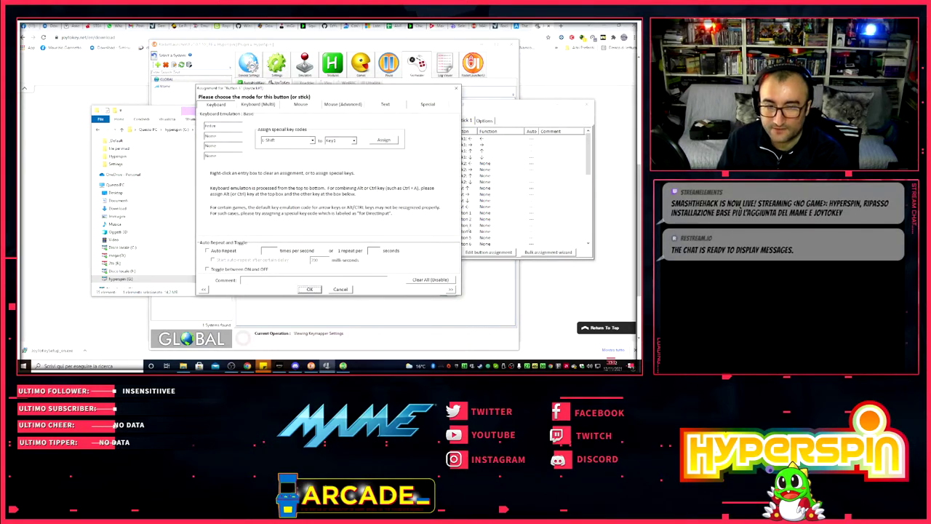
left_click(309, 288)
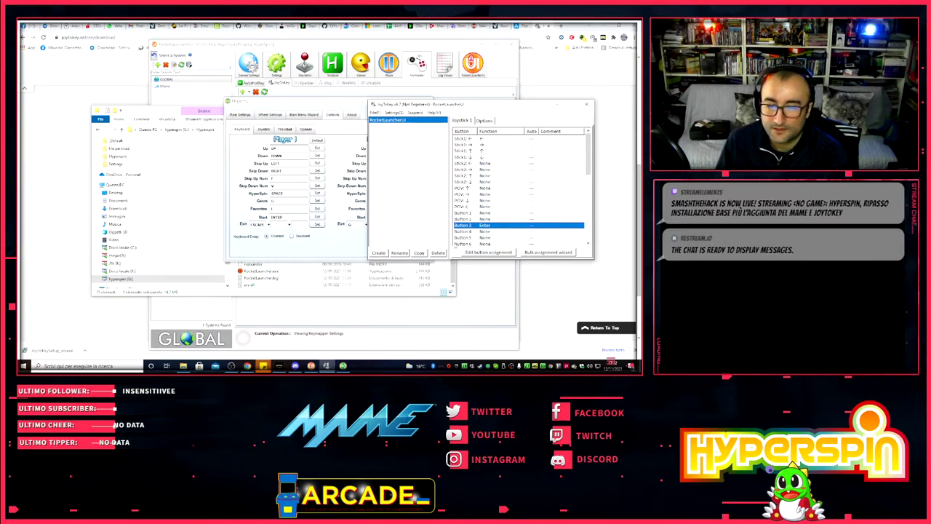
double_click(463, 227)
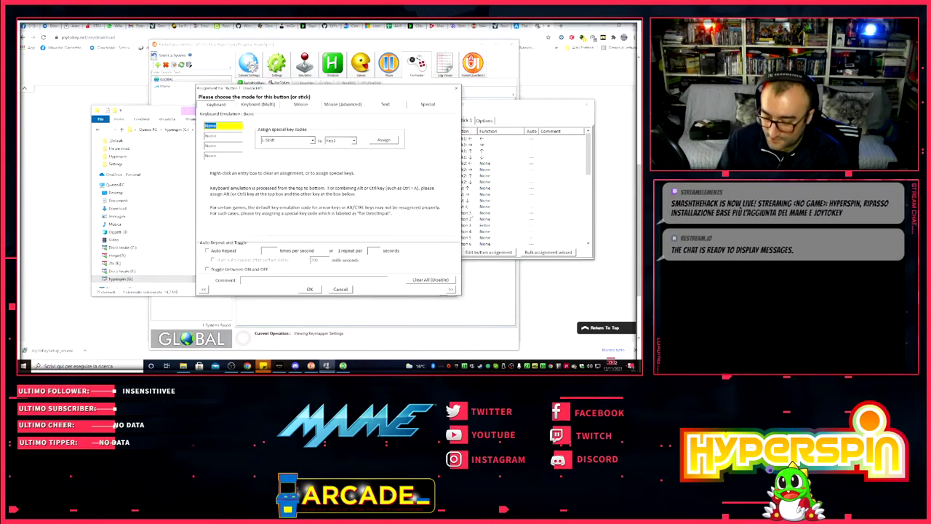
key("Escape")
left_click(309, 289)
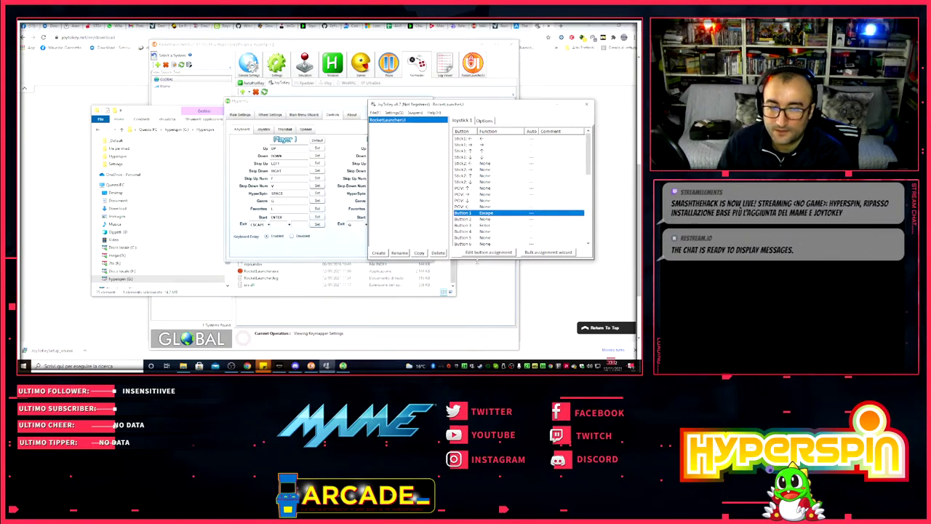
- Assign the L key to Button 2 and the G key to Button 4
left_click(466, 219)
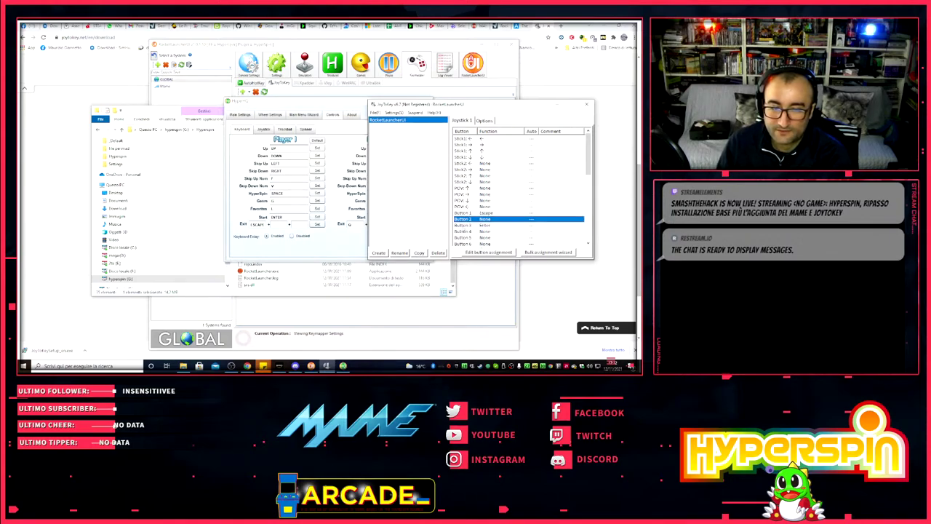
left_click(466, 201)
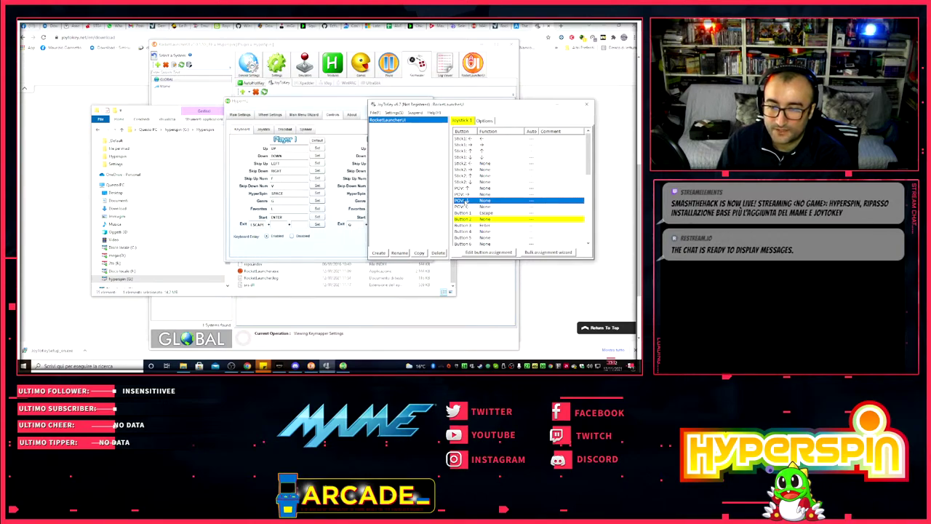
double_click(473, 218)
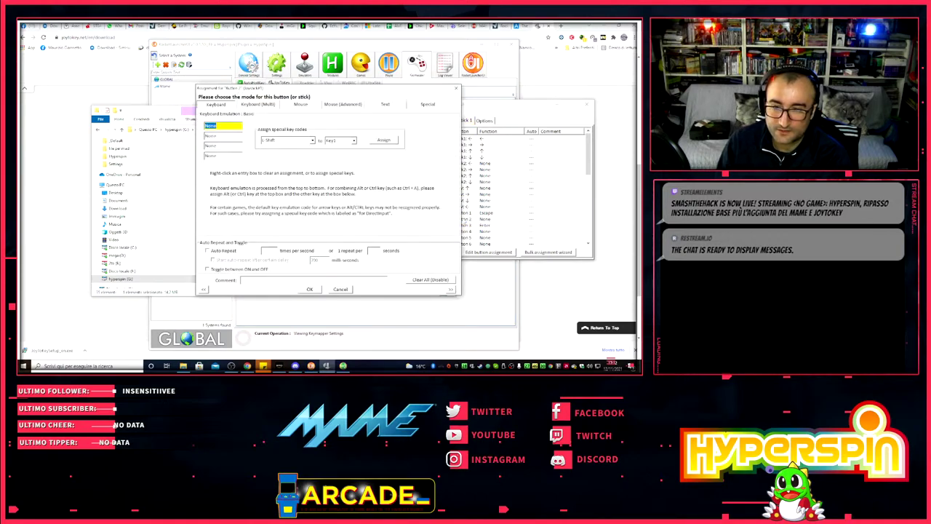
key("1")
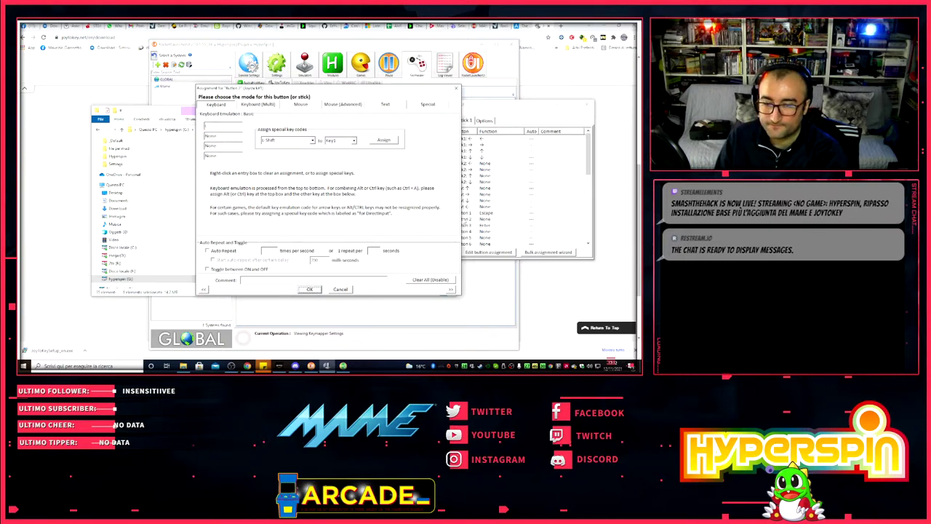
left_click(309, 290)
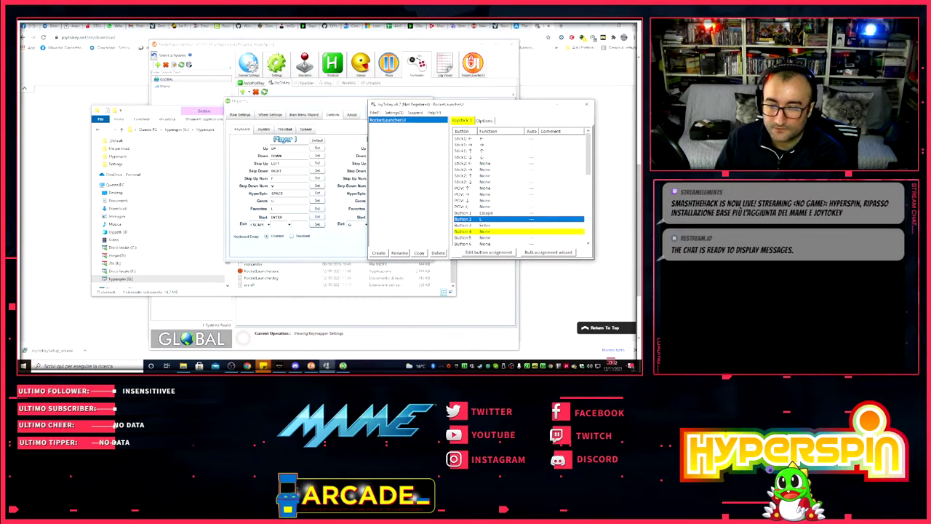
double_click(480, 231)
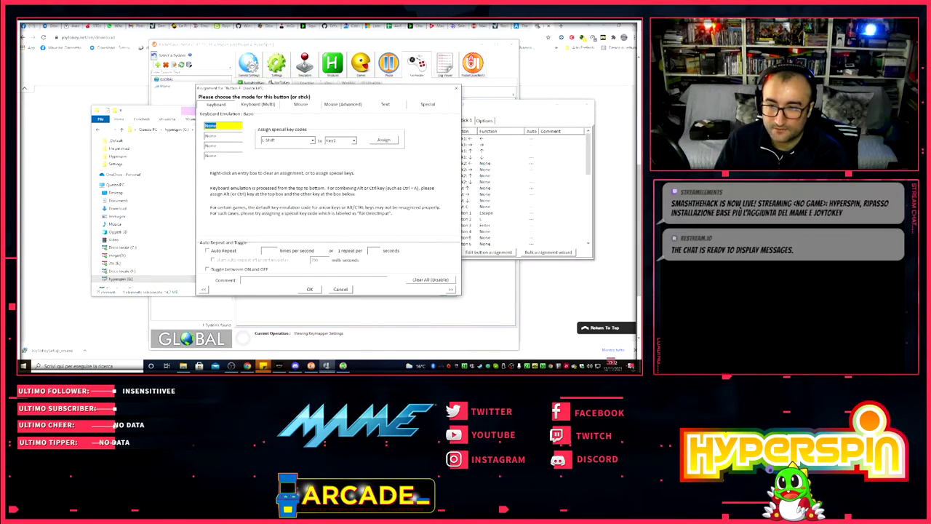
key("5")
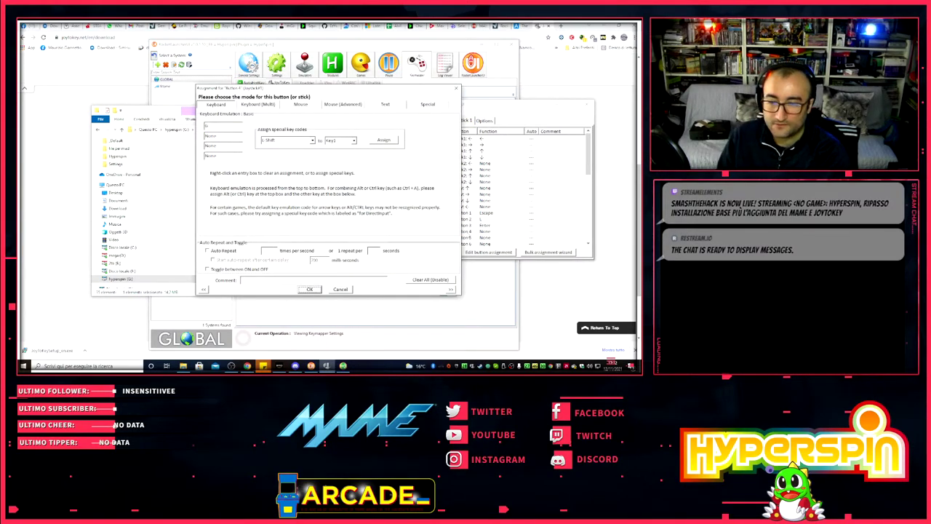
left_click(308, 290)
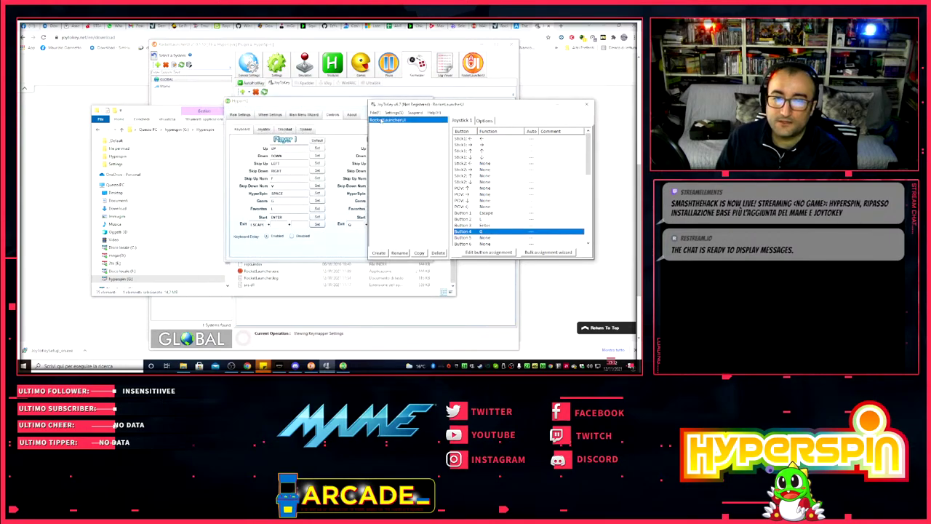
- Enable the JoyToKey preference to start in minimized mode
left_click(374, 113)
left_click(374, 113)
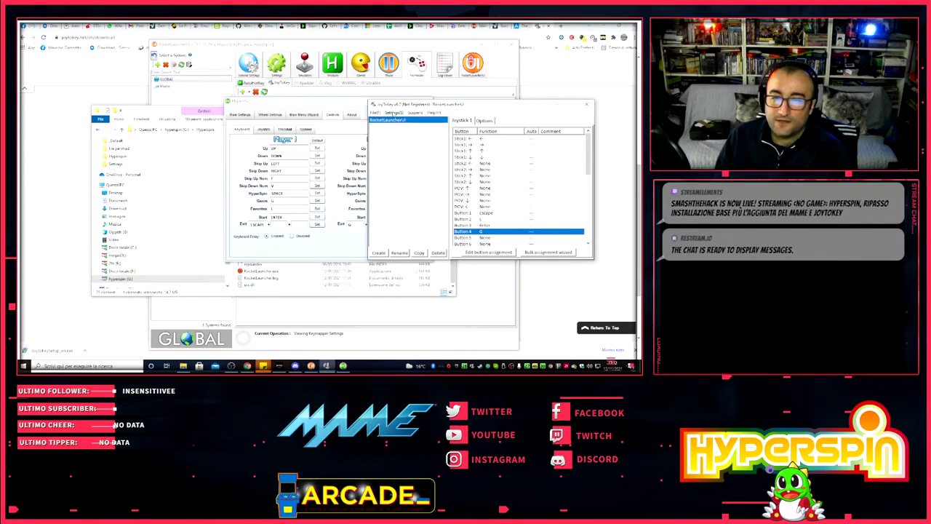
left_click(392, 114)
left_click(395, 119)
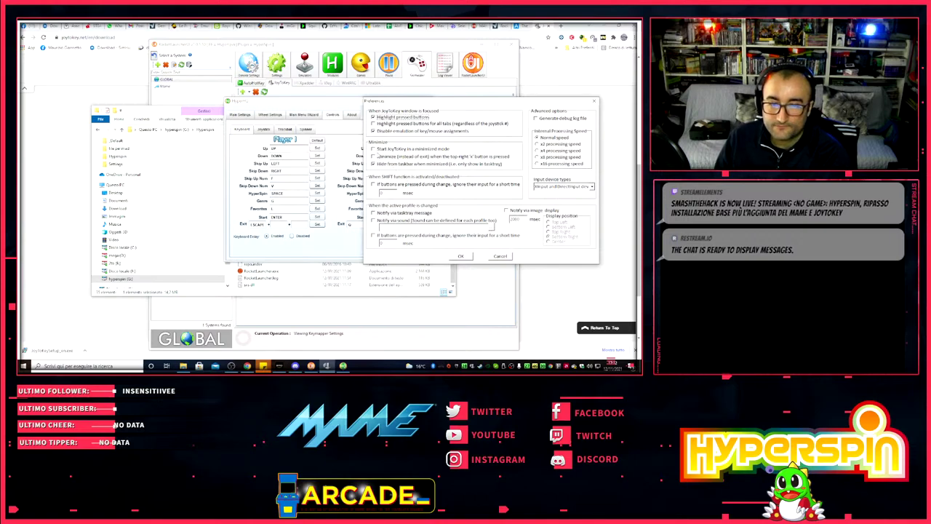
left_click(373, 149)
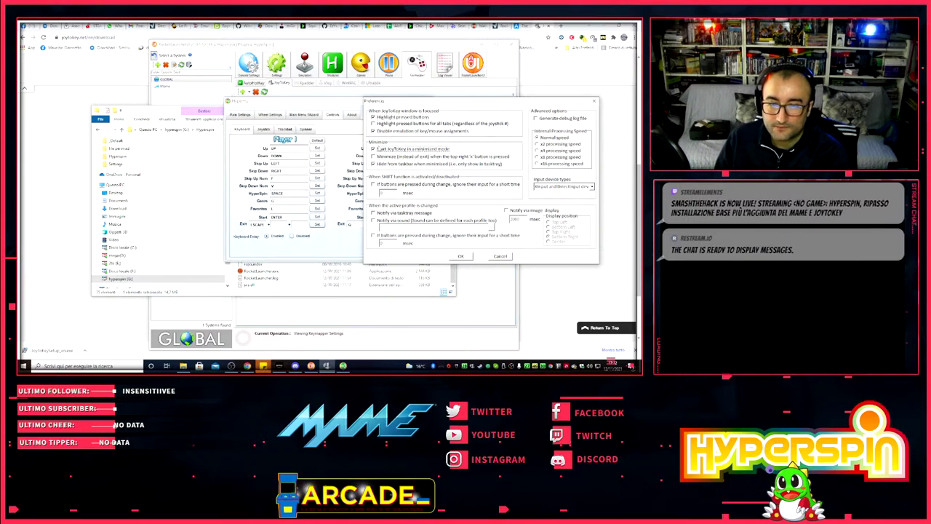
left_click(463, 257)
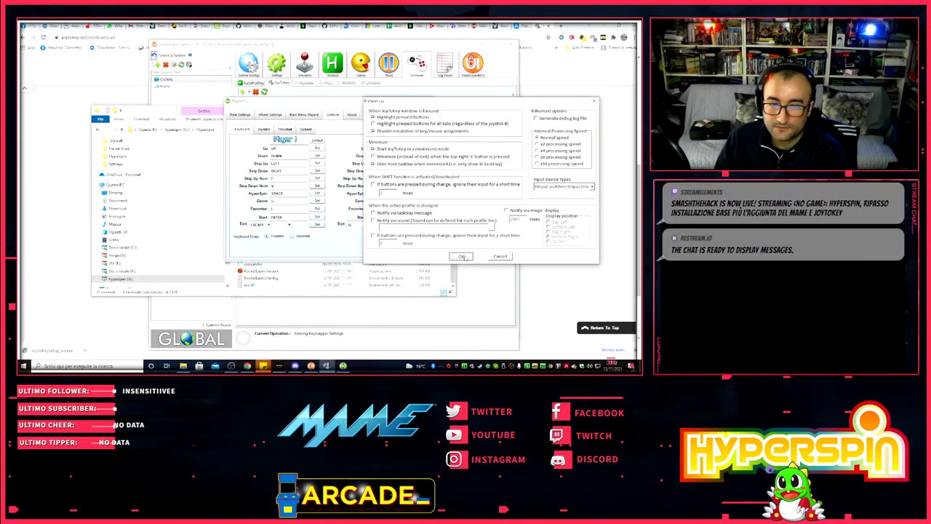
left_click(374, 113)
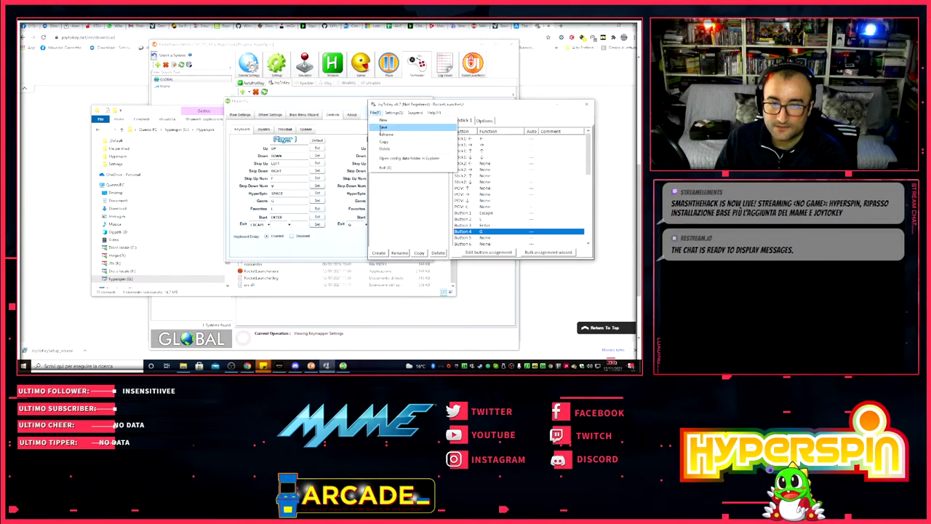
left_click(393, 176)
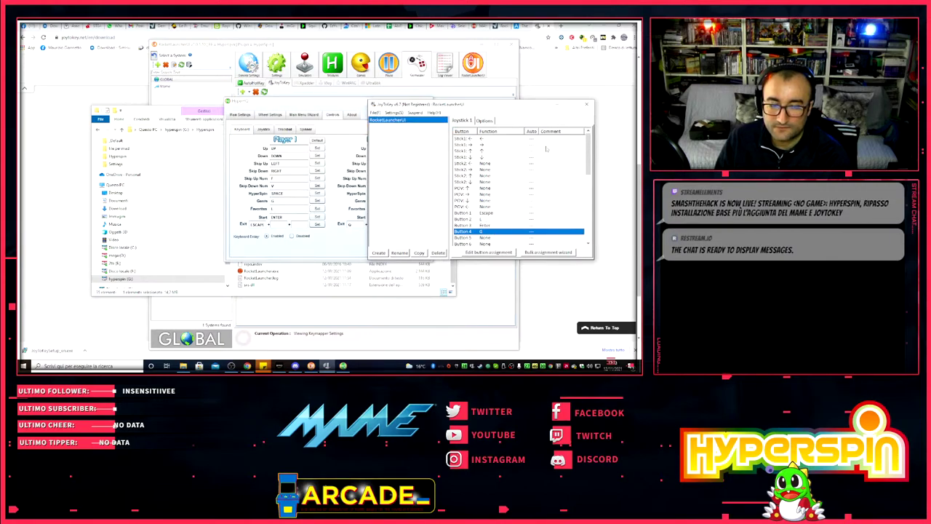
- Close JoyToKey and HyperHQ and minimize the Hyperspin folder window to return to RocketLauncherUI
left_click(587, 104)
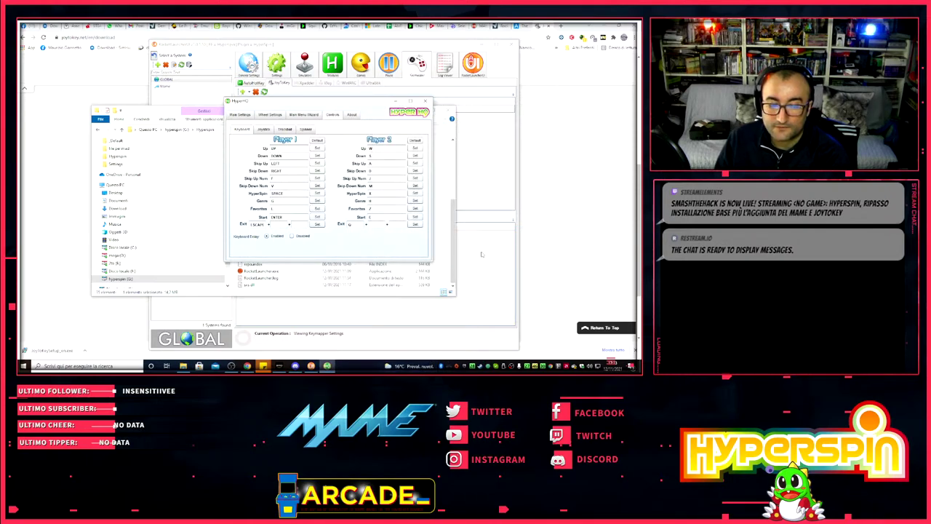
left_click(425, 101)
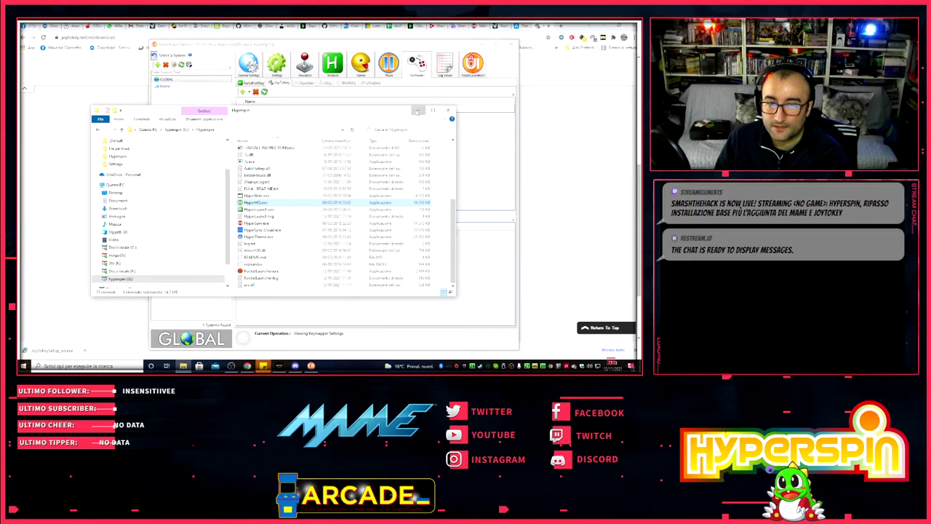
left_click(418, 110)
- Run the keymapper test on the lower RocketLauncherUI profile and try the mapped stick directions and letter buttons
left_click(256, 109)
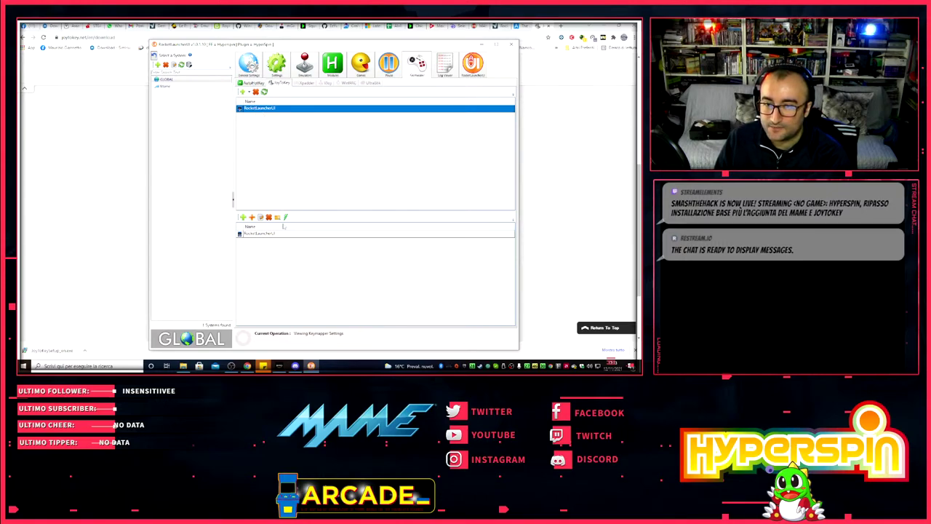
left_click(254, 235)
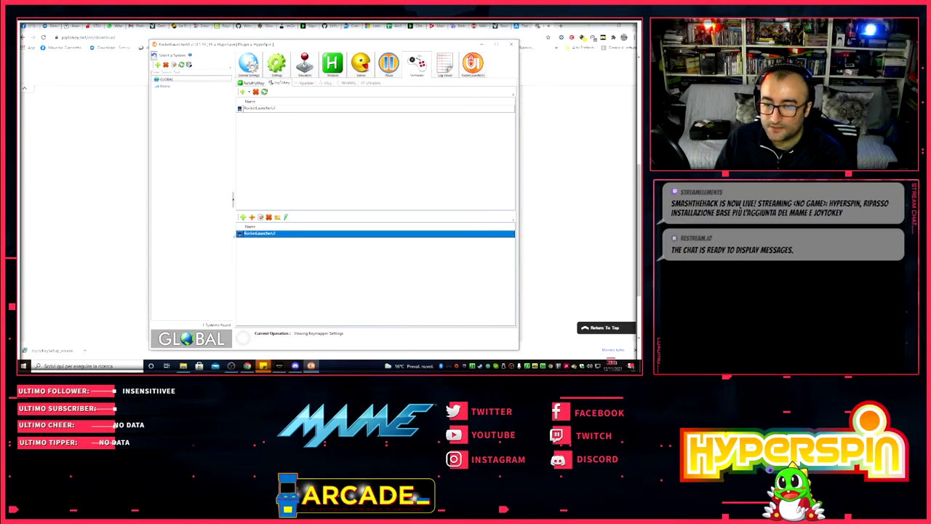
left_click(286, 216)
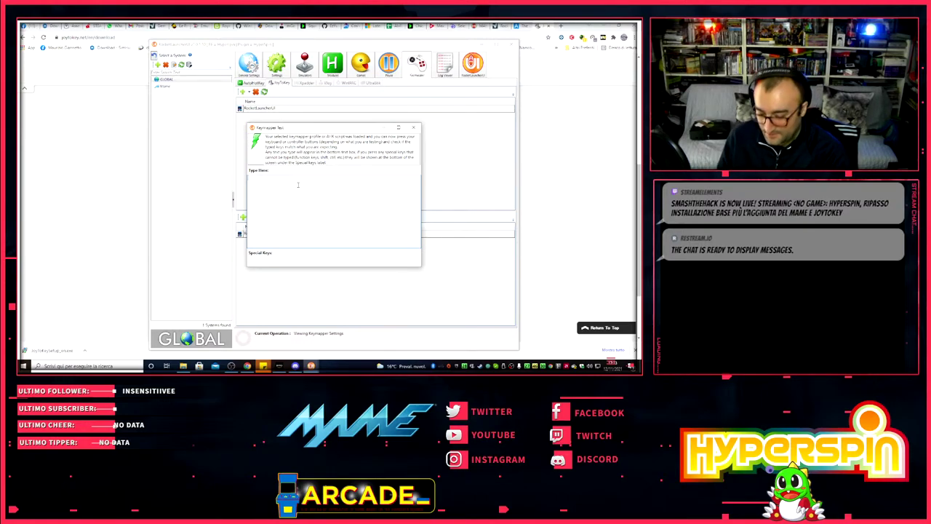
key("Down")
key("Left")
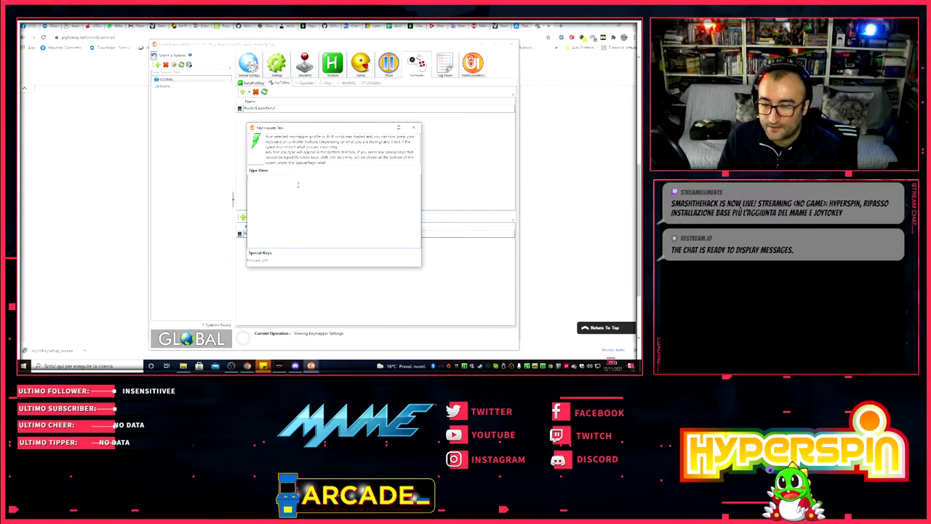
key("Right")
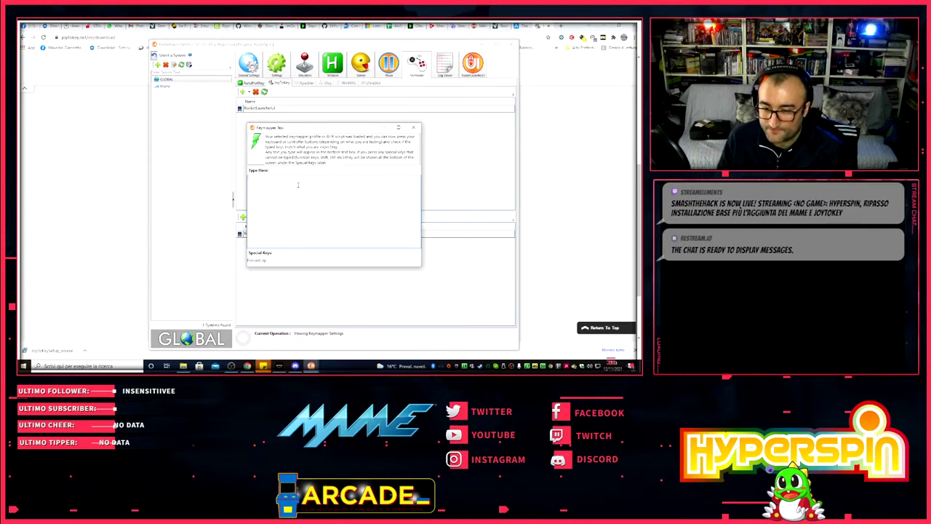
type("1")
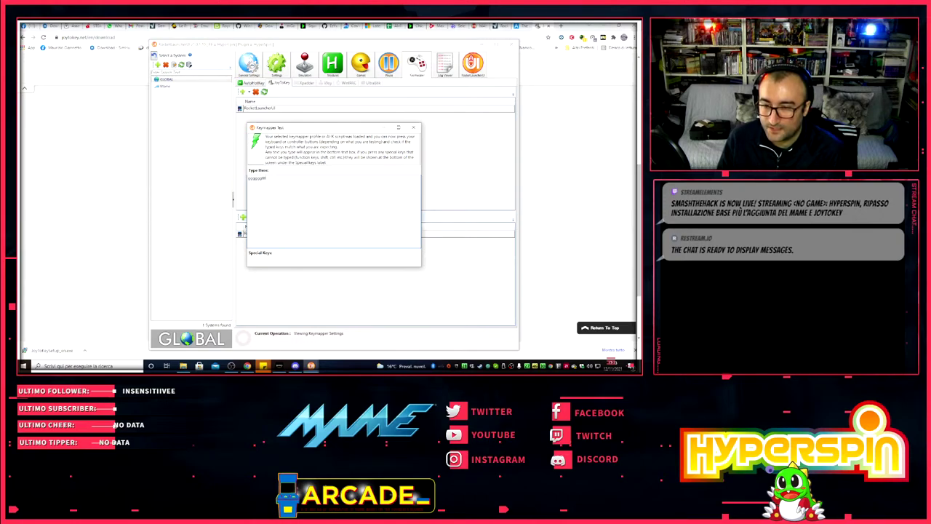
- Try the joystick buttons mapped to Return and Escape in the keymapper test, and close the test
key("Up")
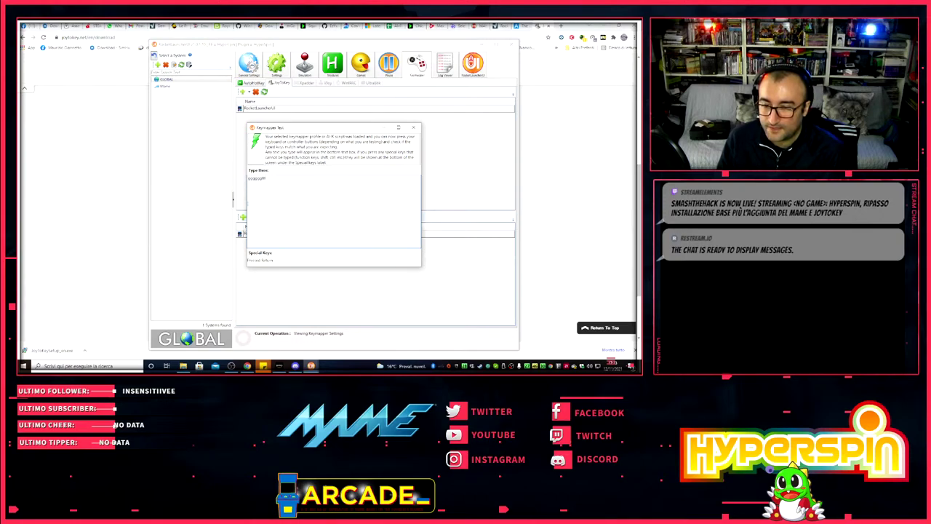
key("Escape")
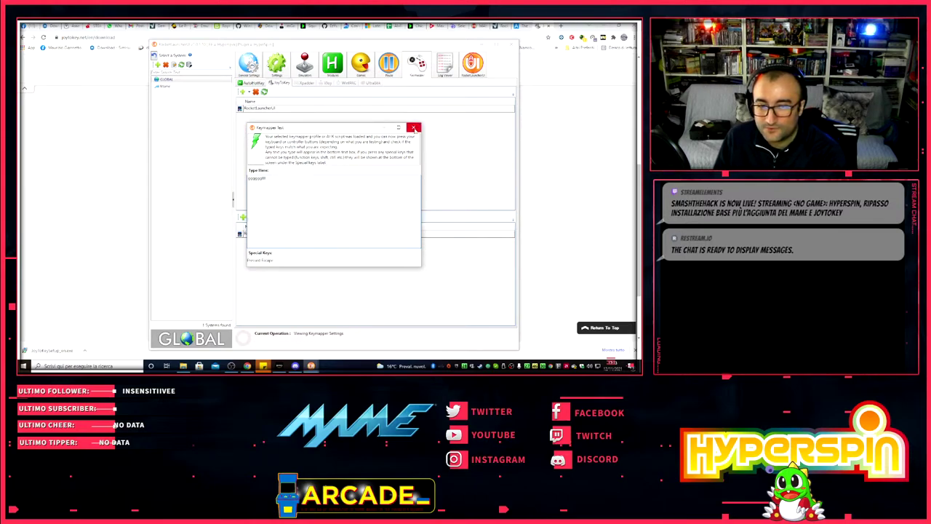
left_click(414, 128)
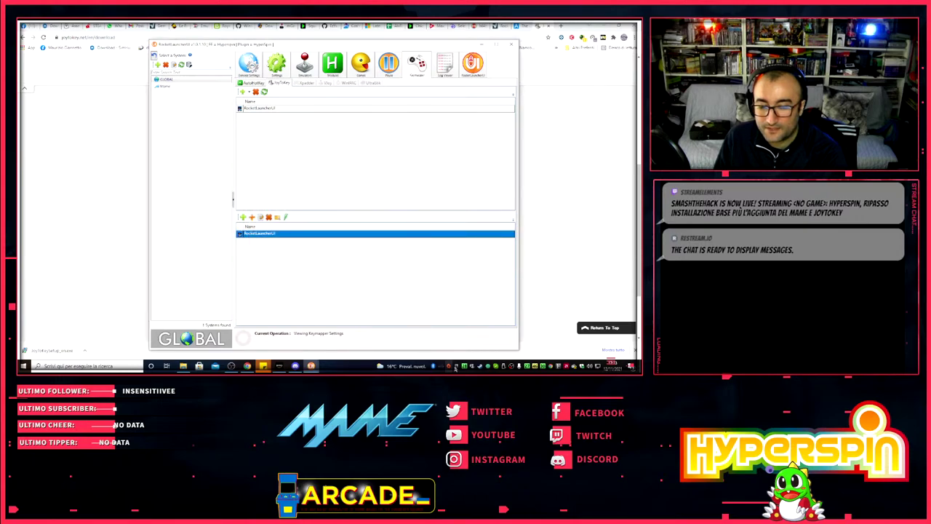
- Add a JoyToKey emulator profile for the Mame system and open the Arcade 64 profile for editing
left_click(165, 86)
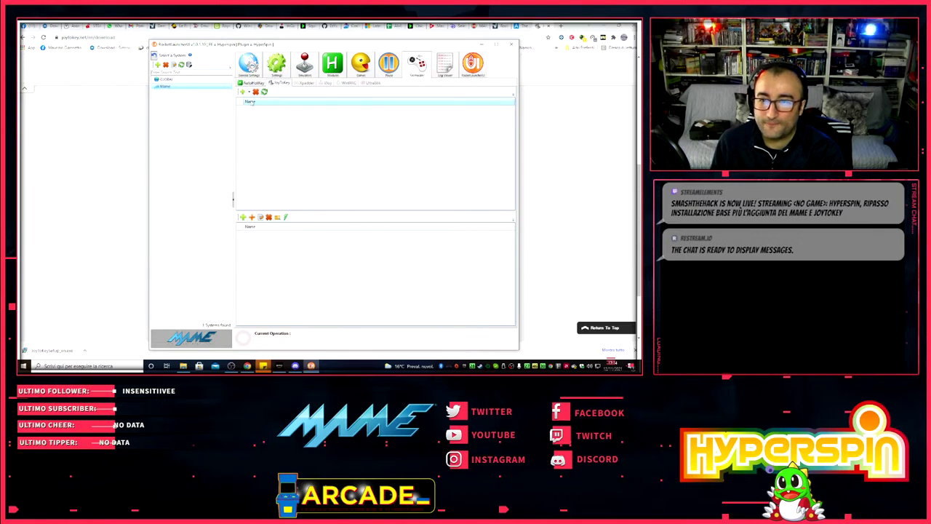
left_click(248, 93)
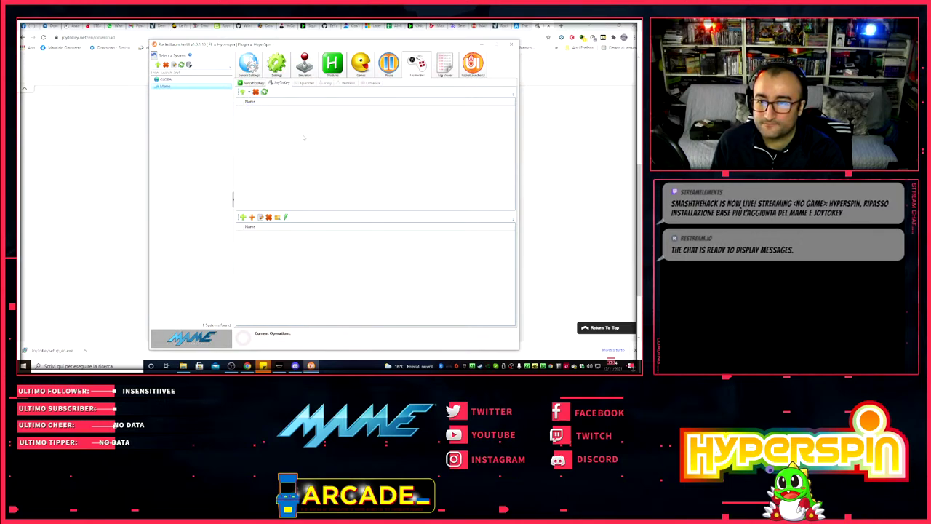
left_click(248, 93)
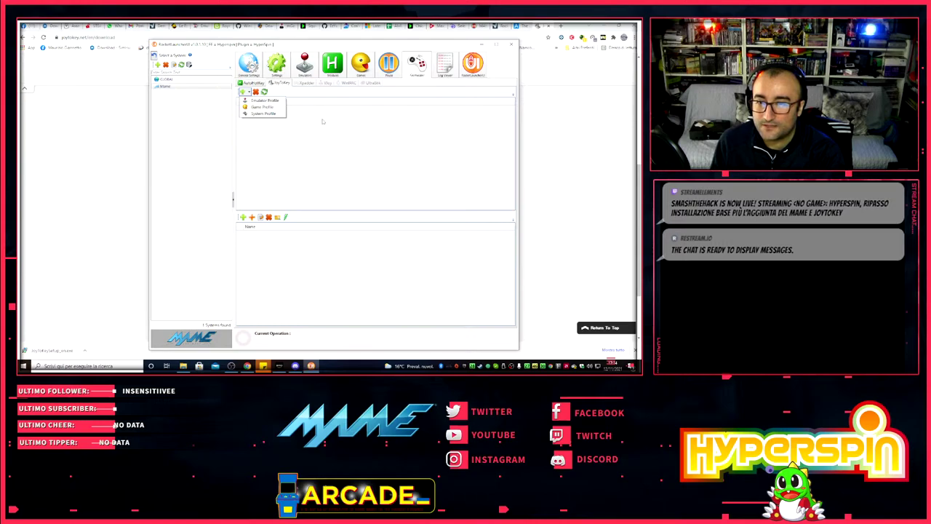
left_click(262, 101)
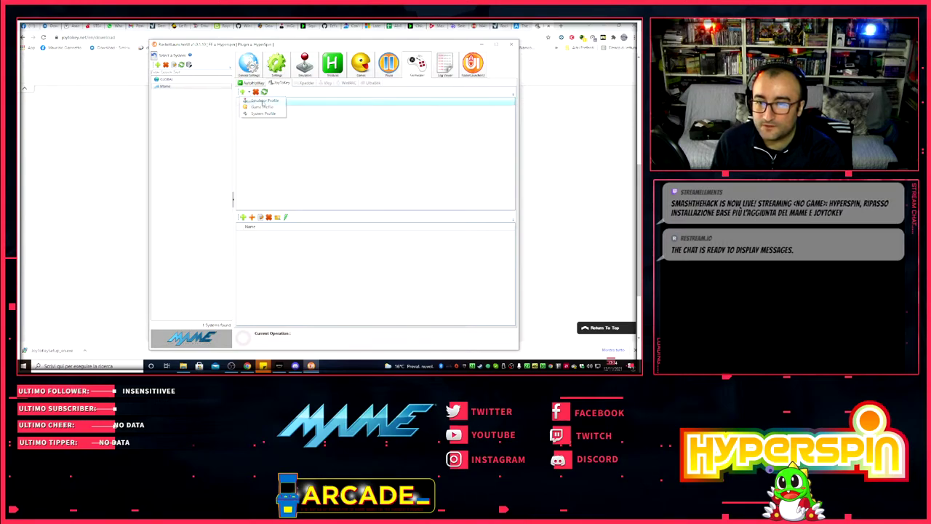
double_click(298, 144)
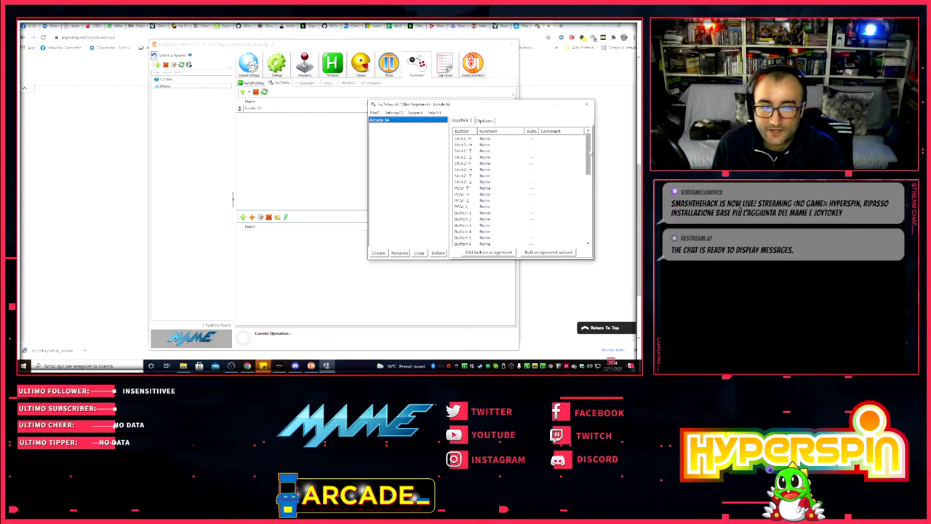
- Examine the Arcade 64 button list and Button 32's alias mapping, and check which list entries the physical joystick buttons trigger
left_click_drag(590, 153, 592, 235)
left_click(496, 236)
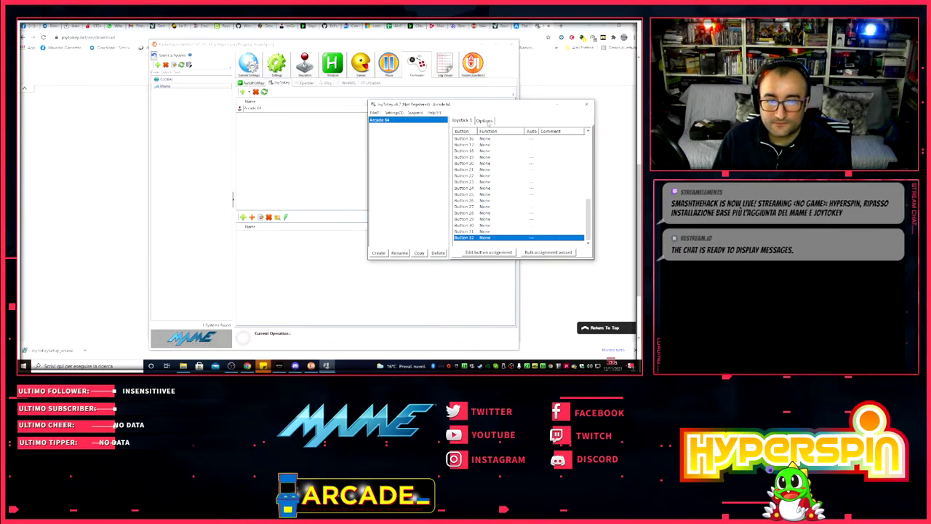
left_click(484, 120)
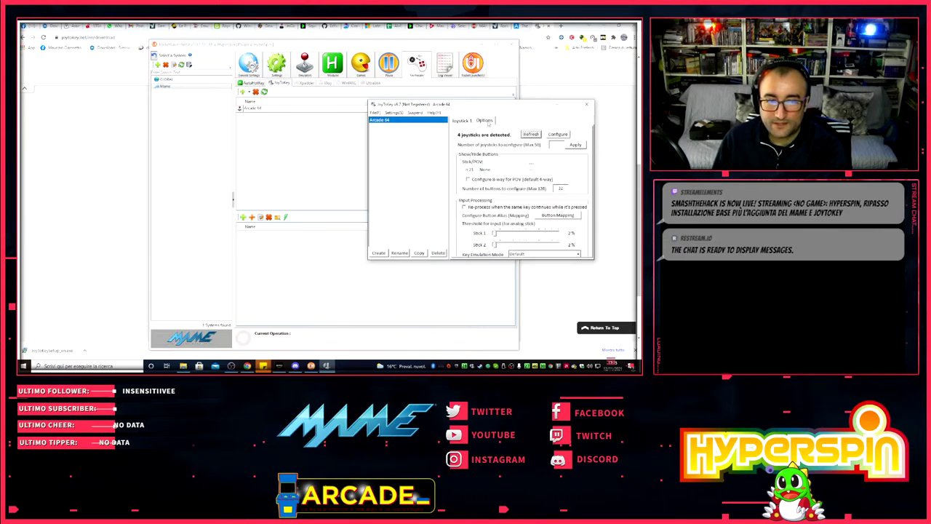
left_click(560, 216)
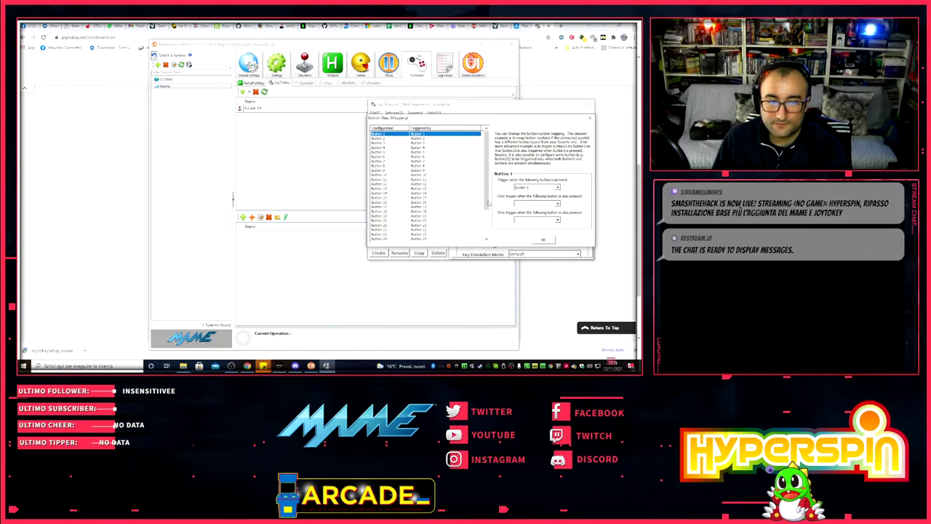
left_click_drag(486, 167, 486, 193)
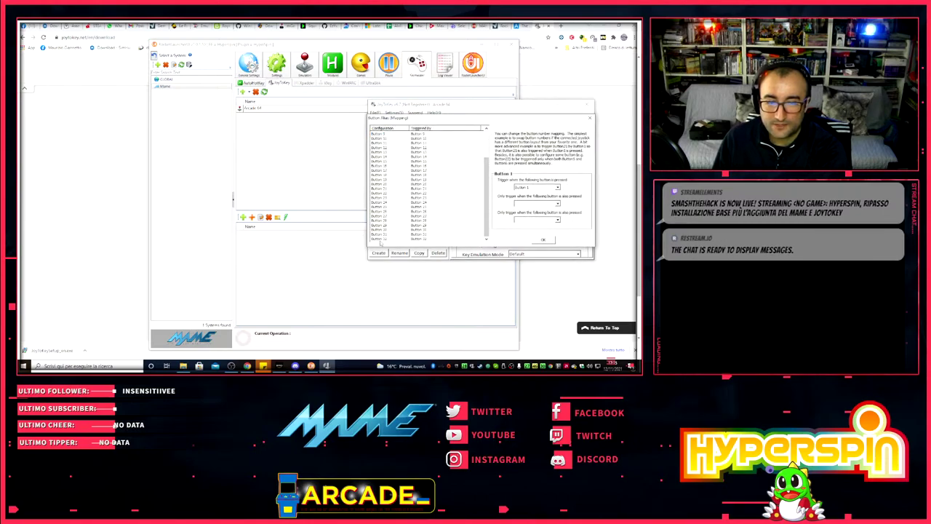
left_click(384, 240)
left_click(557, 188)
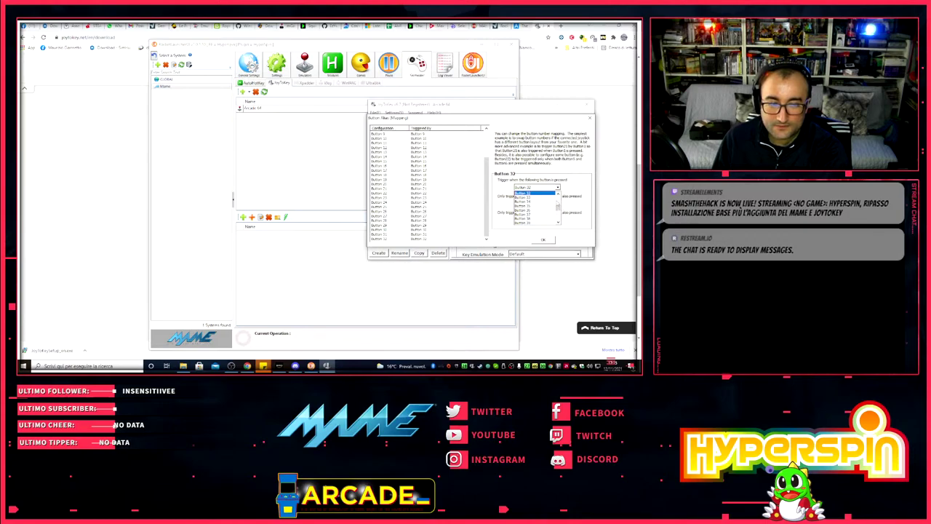
left_click(537, 192)
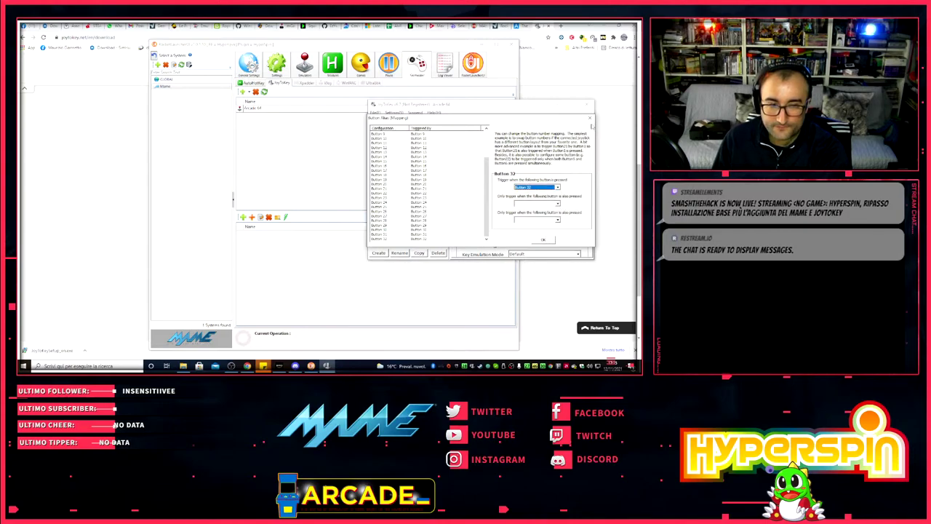
left_click(589, 118)
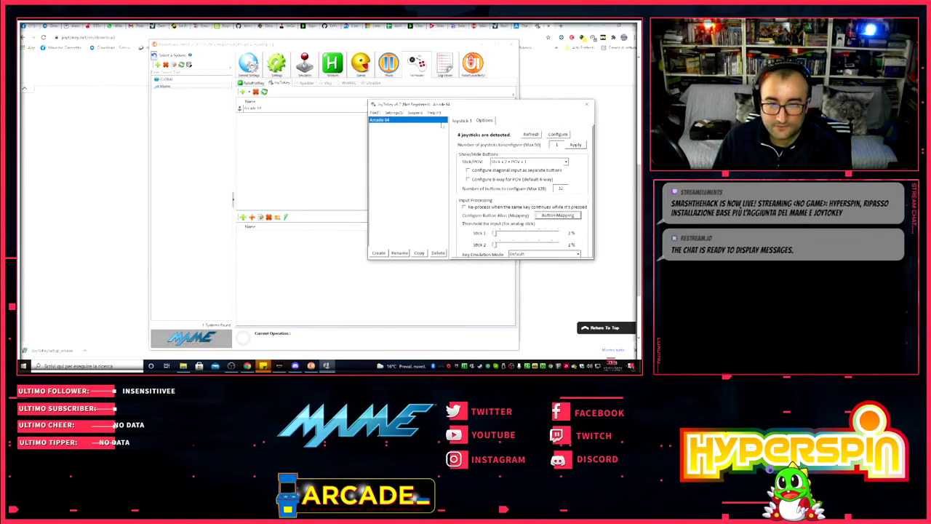
left_click(466, 120)
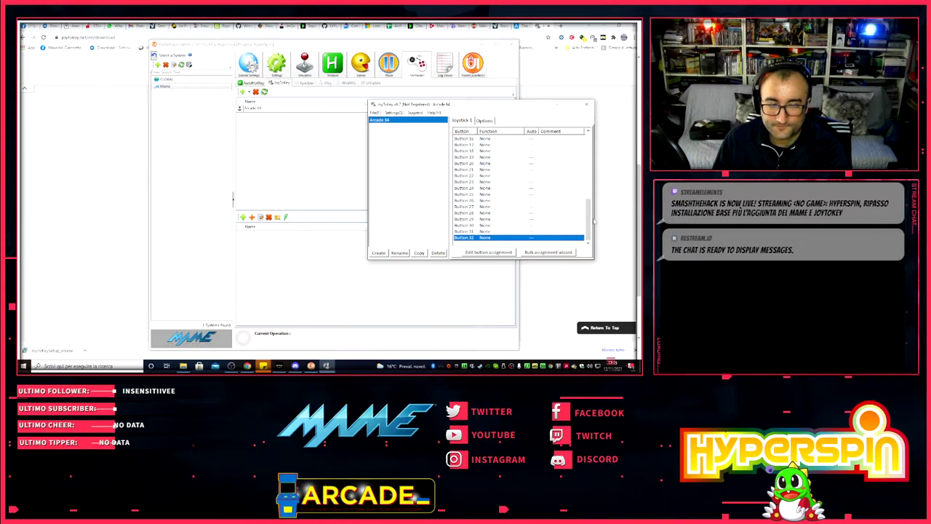
left_click_drag(592, 220, 589, 178)
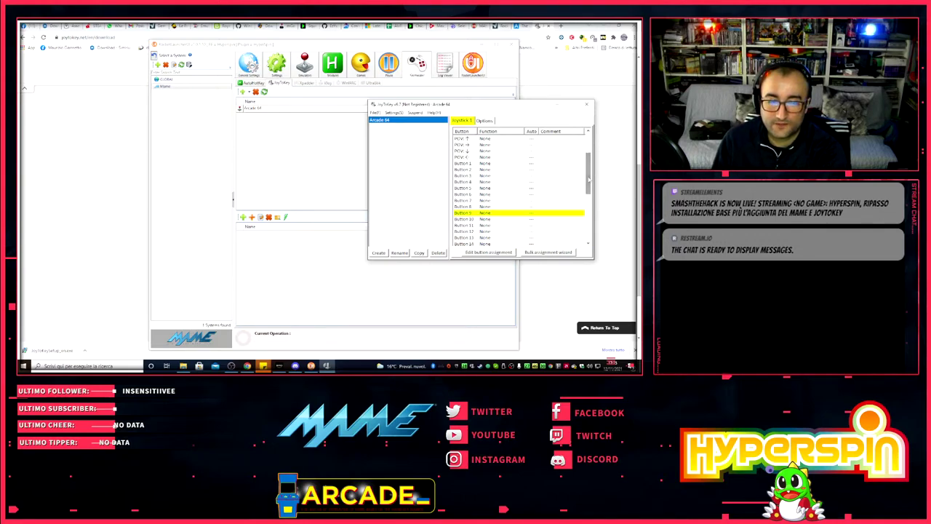
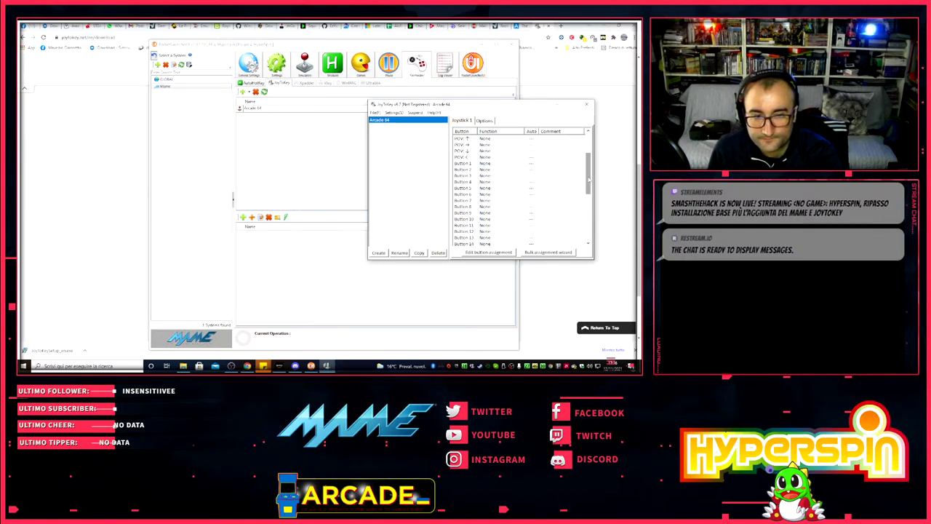
- In the Arcade 64 profile's button alias mapping, set Button 32 to trigger when Button 9 is pressed
left_click(485, 120)
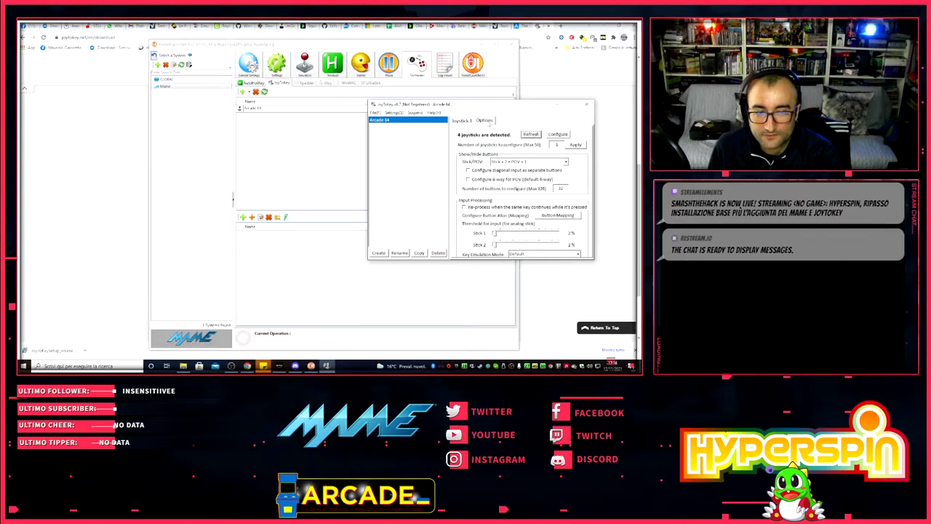
left_click(558, 215)
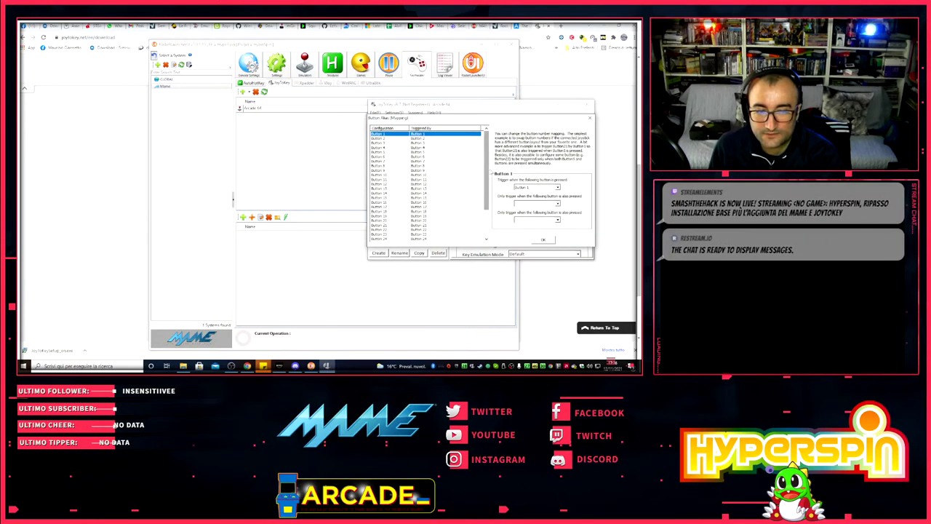
key("End")
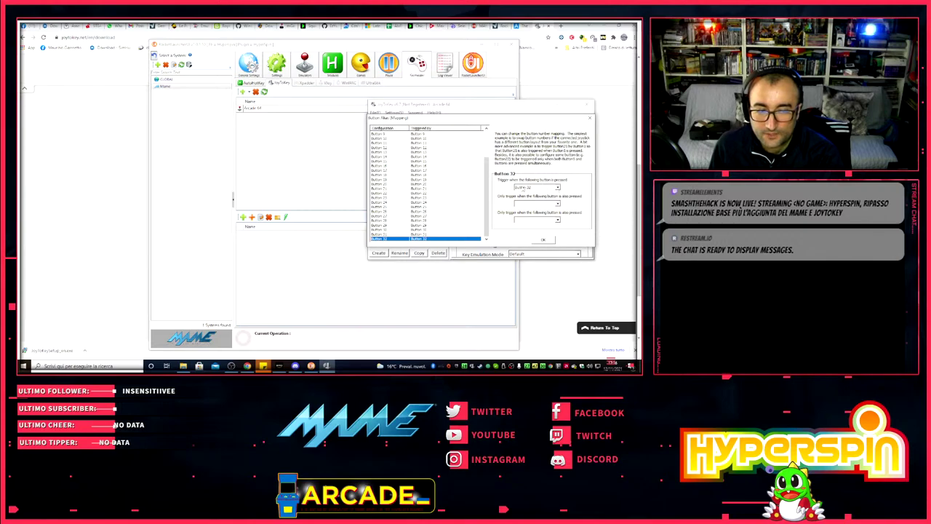
left_click(527, 187)
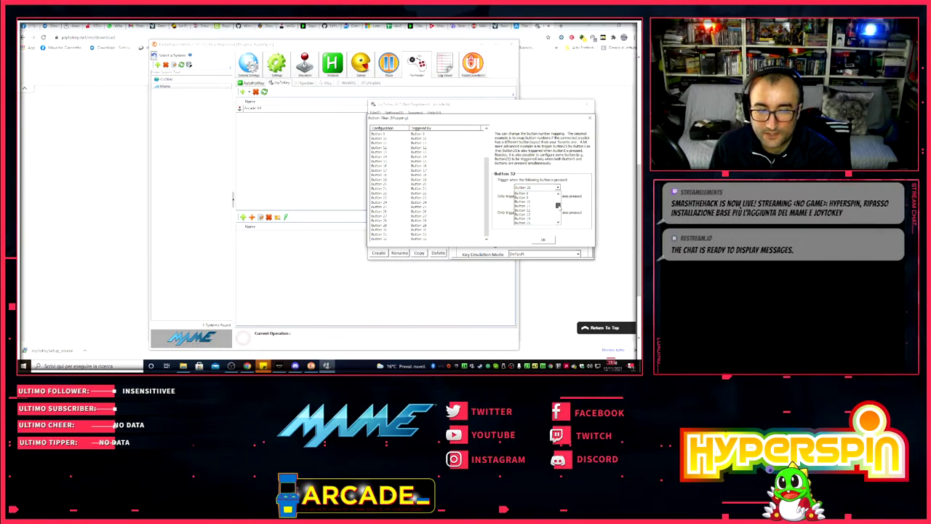
scroll(558, 204, "down", 3)
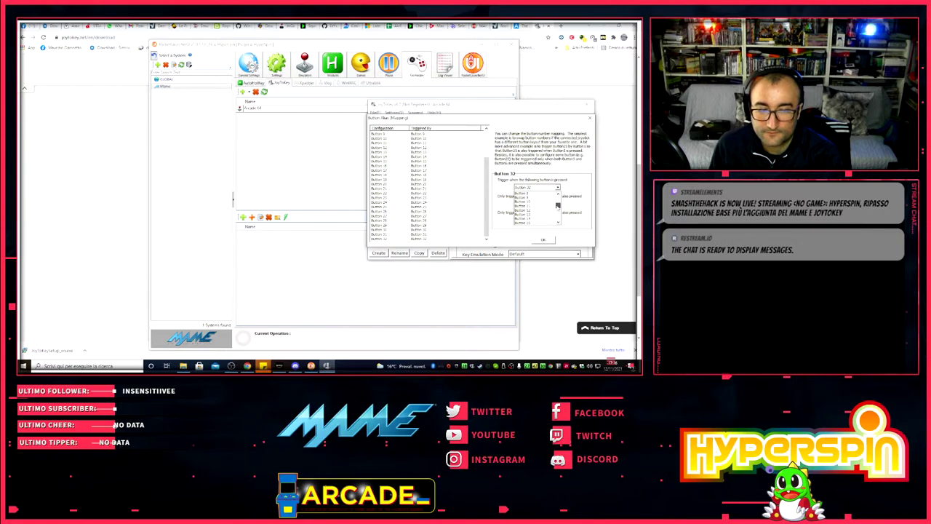
scroll(557, 206, "down", 2)
left_click(527, 199)
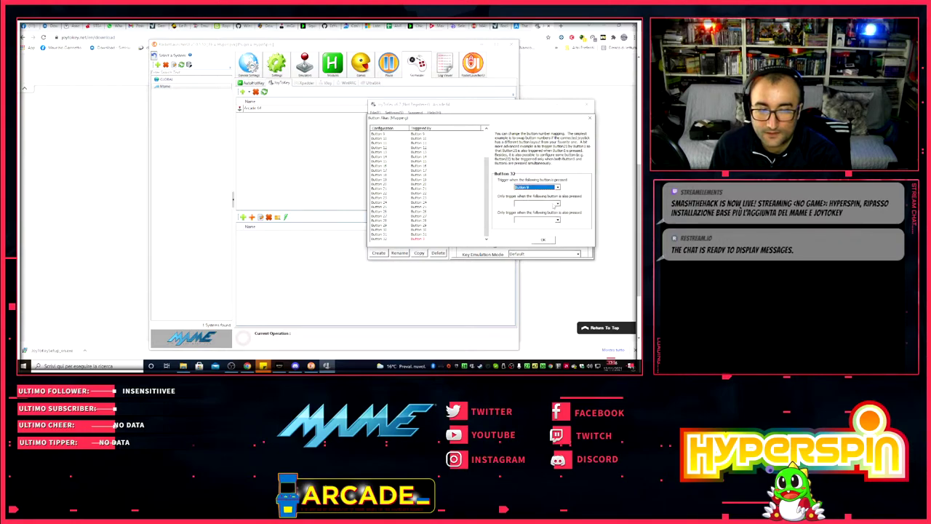
- Require Button 10 as the additional pressed button for triggering Button 32, and confirm the alias mapping
left_click(557, 203)
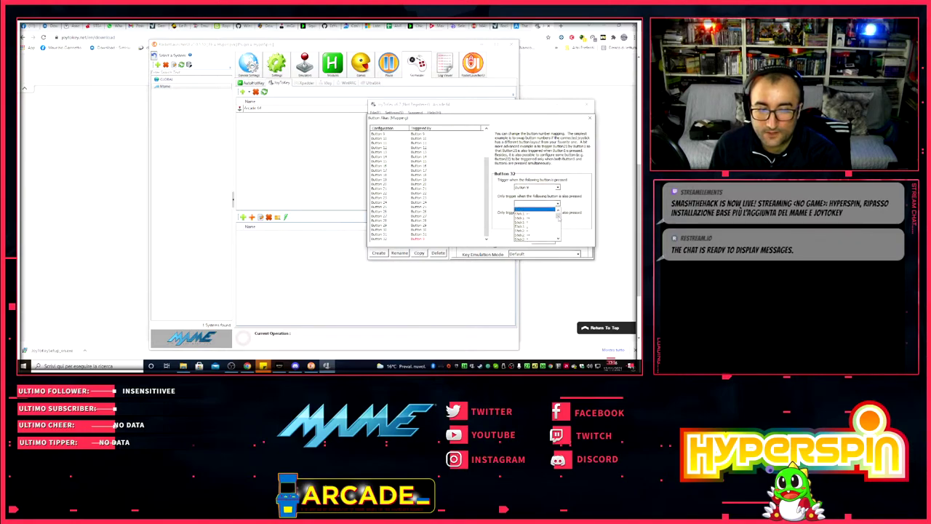
scroll(557, 215, "down", 3)
scroll(557, 218, "down", 3)
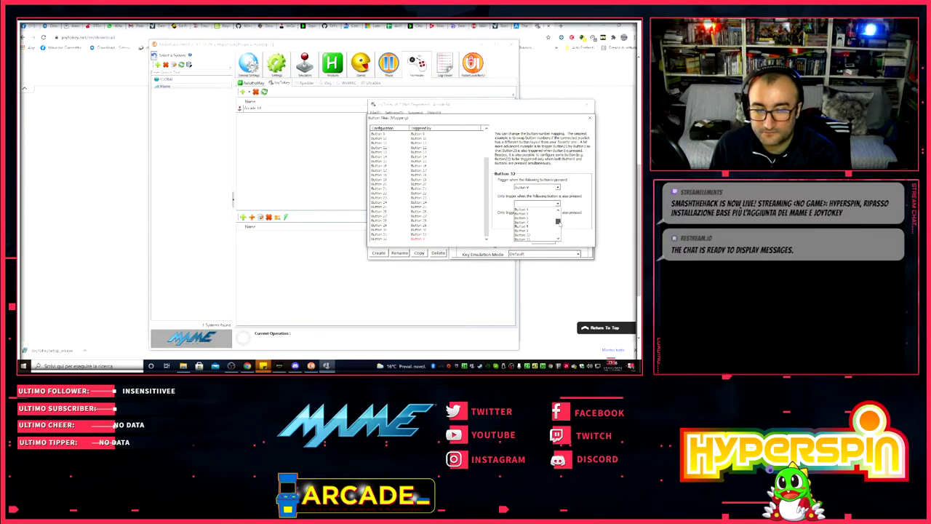
left_click(534, 237)
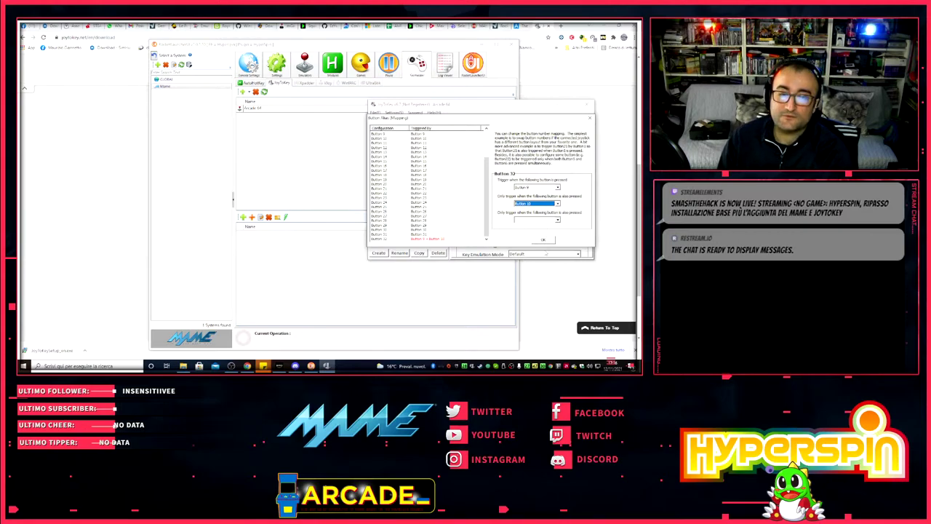
left_click(543, 241)
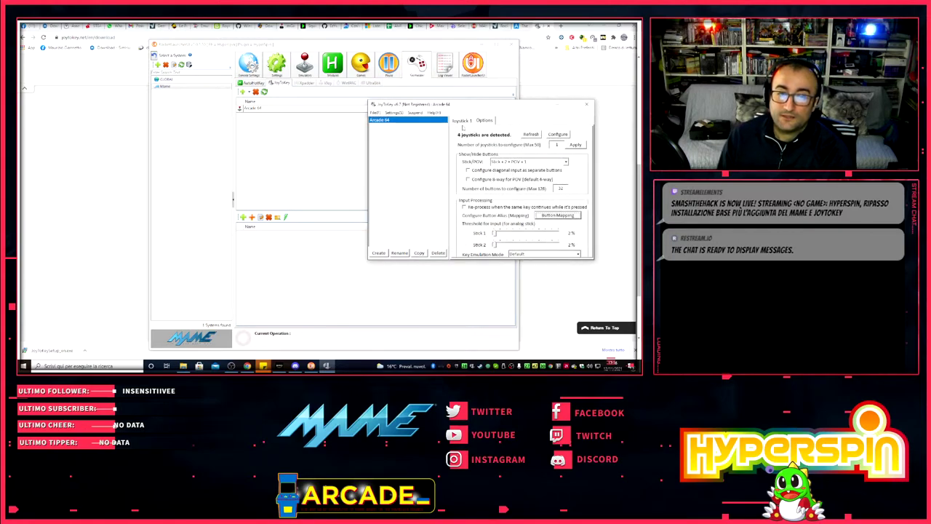
- Assign the Escape key as the first keyboard emulation entry for Button 32 in the Arcade 64 profile's Joystick 1 list
left_click(462, 120)
left_click_drag(590, 167, 590, 175)
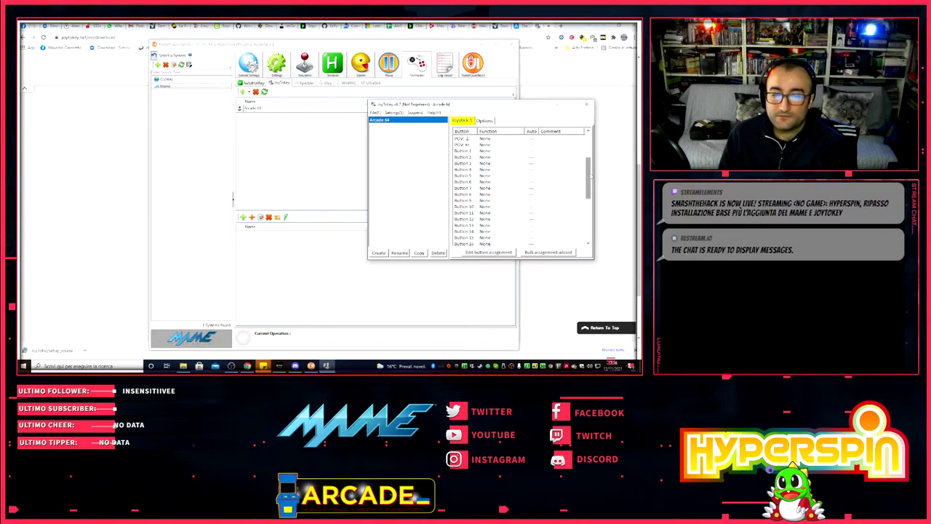
key("End")
left_click(520, 177)
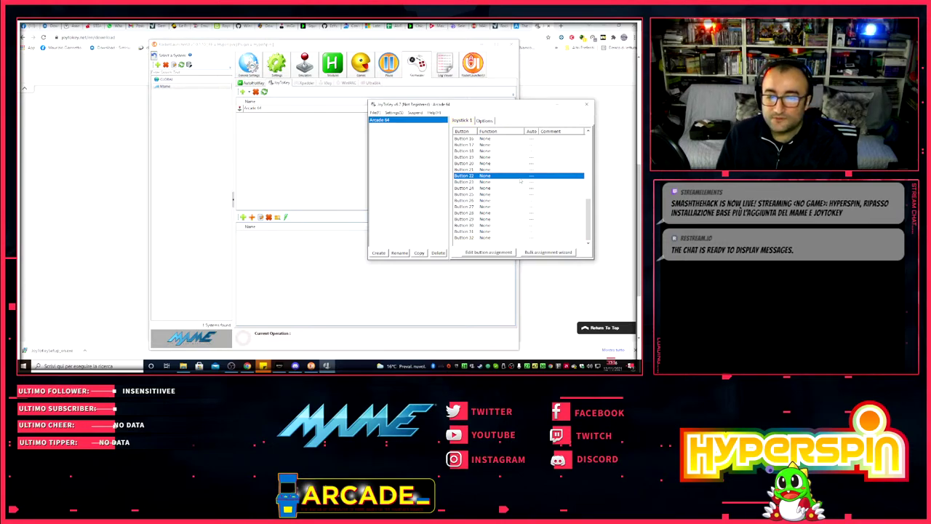
left_click(472, 238)
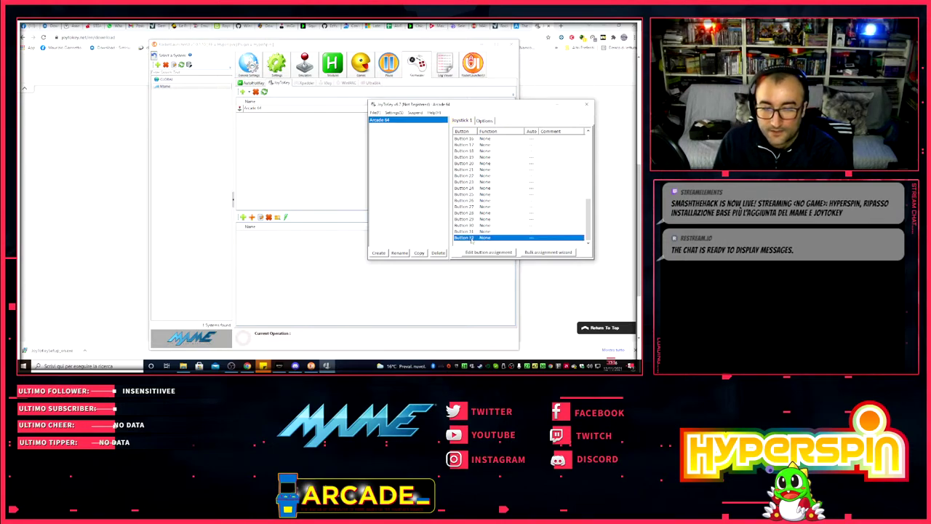
double_click(472, 238)
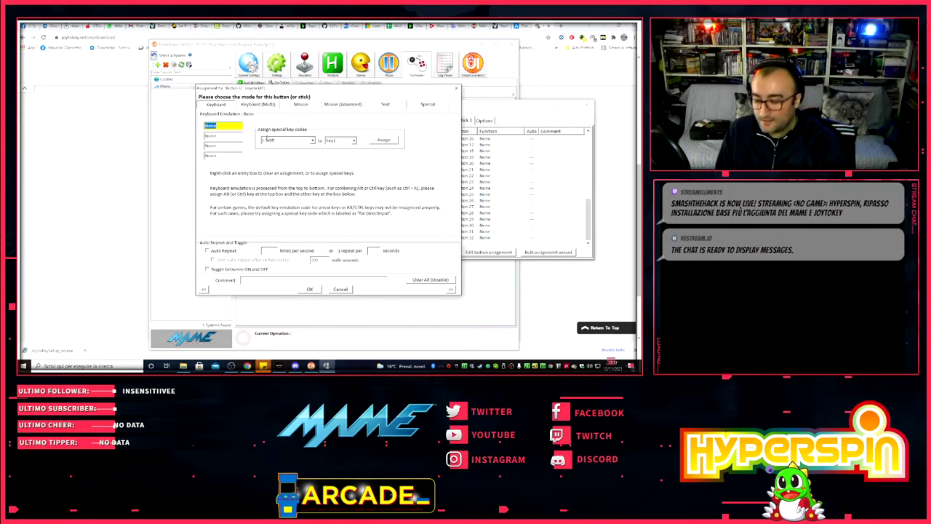
key("Escape")
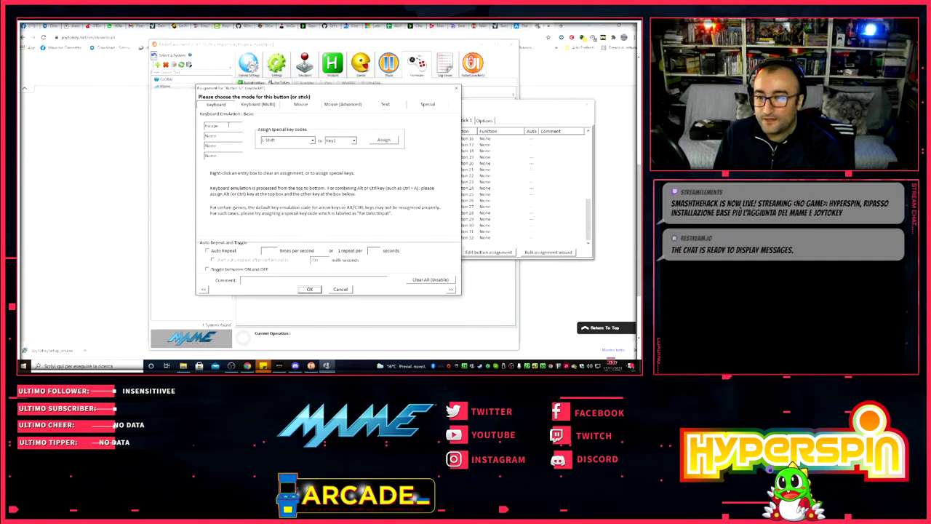
left_click(240, 127)
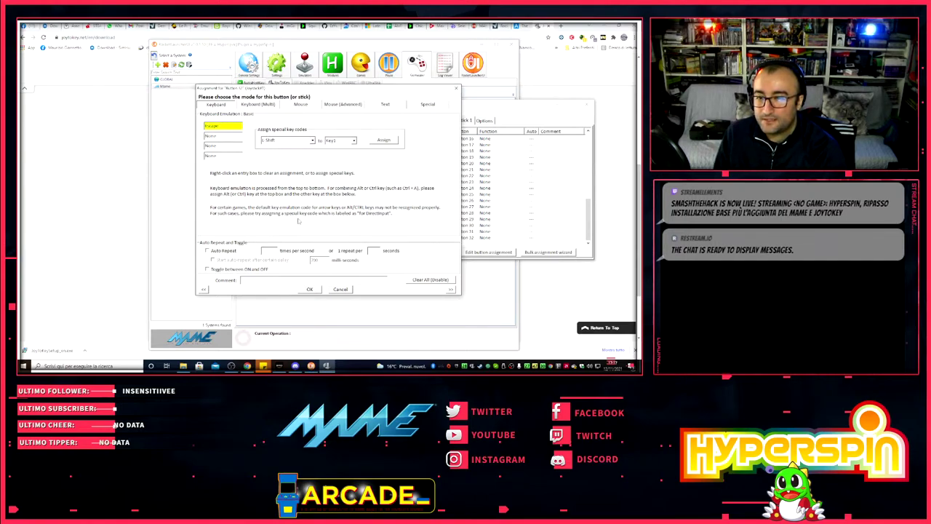
key("Escape")
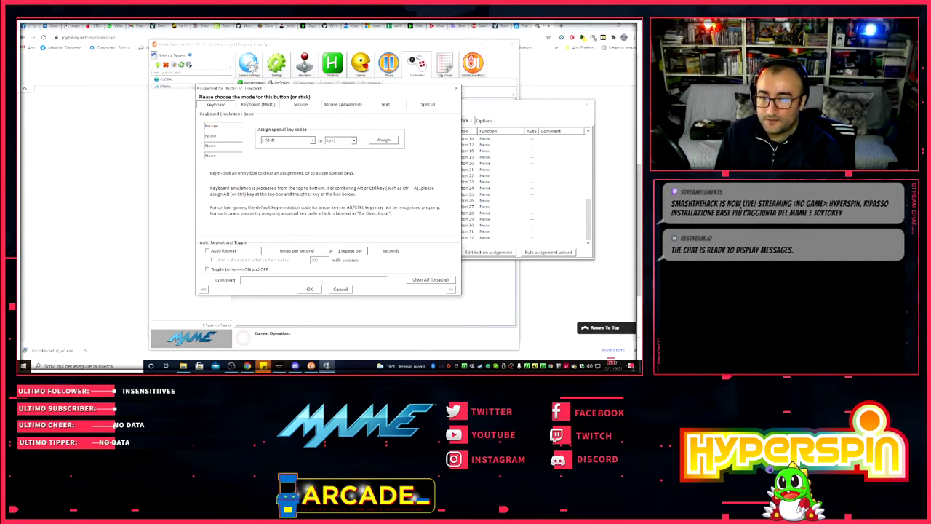
left_click(226, 138)
left_click(228, 126)
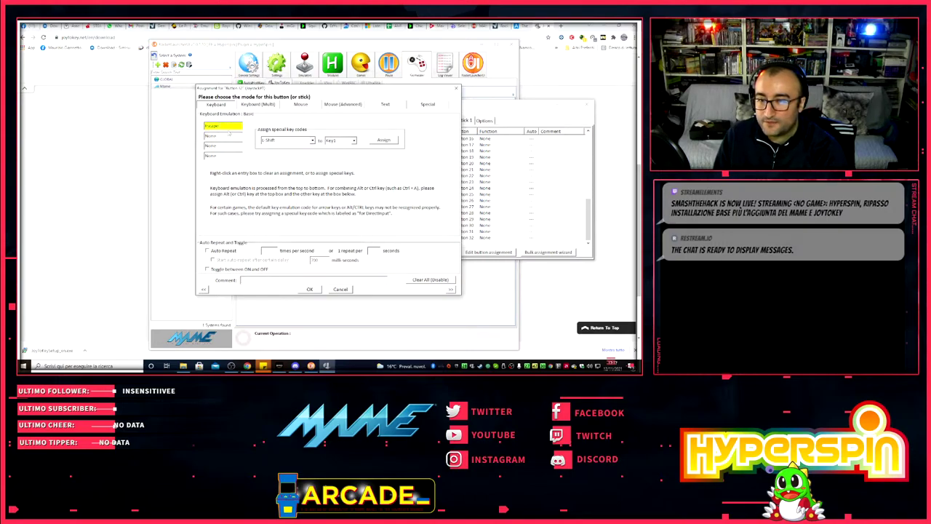
left_click(227, 136)
left_click(229, 146)
left_click(228, 155)
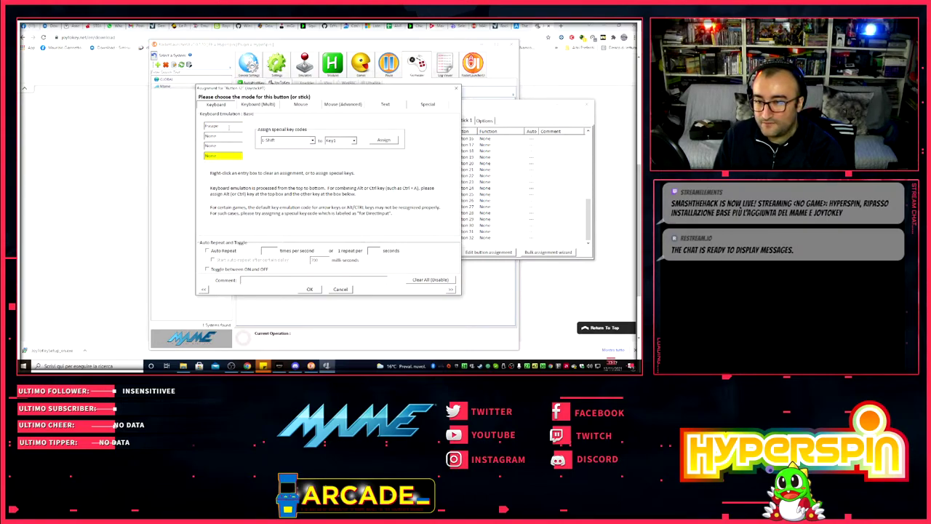
left_click(228, 126)
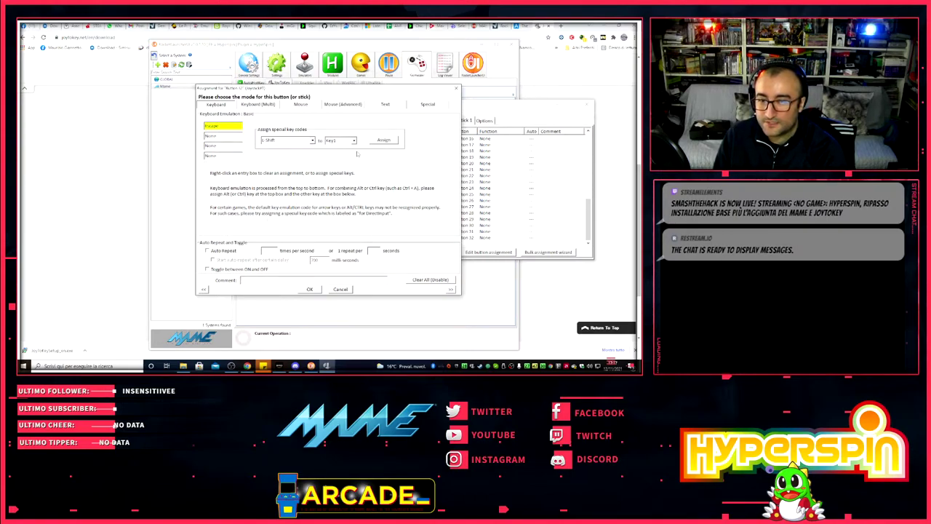
- Comment the Button 32 assignment as "uscita dall'emulatore o gioco", confirm it, and widen the window and comment column
left_click(282, 280)
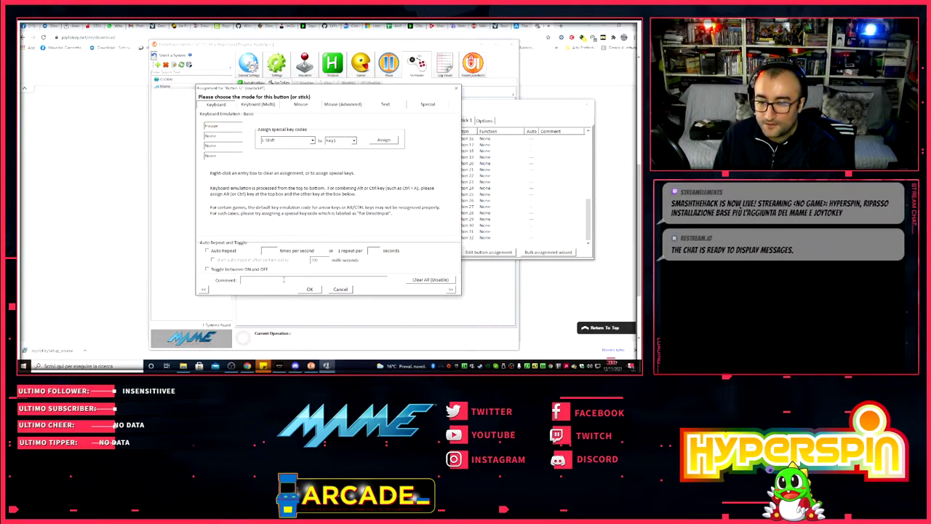
type("insert")
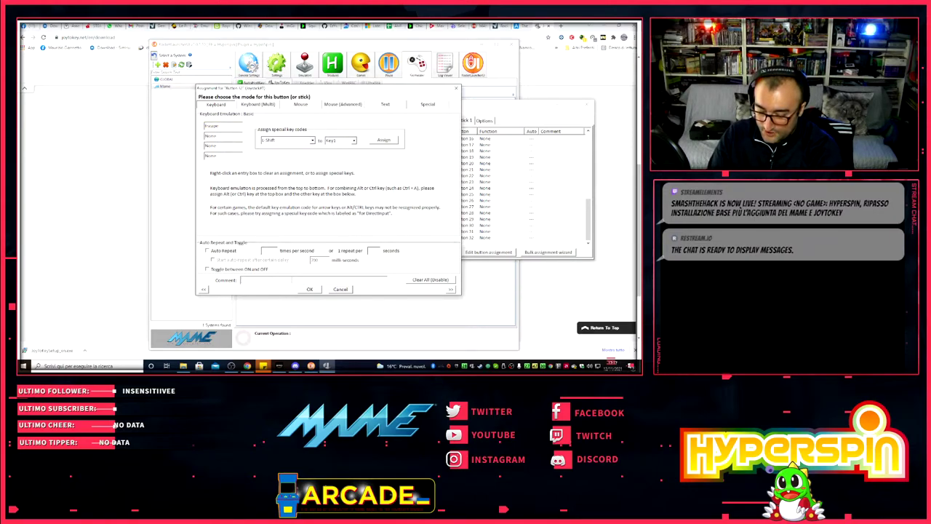
type(" coin")
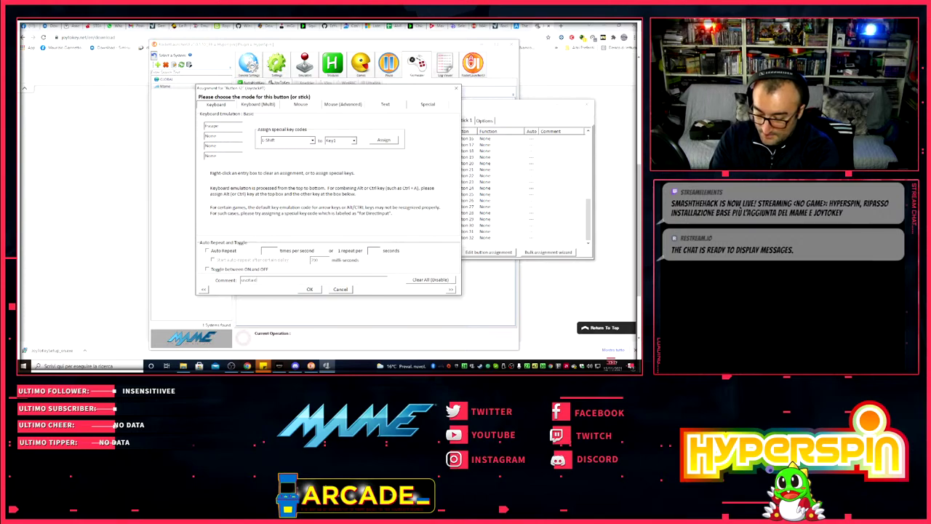
type(" credit")
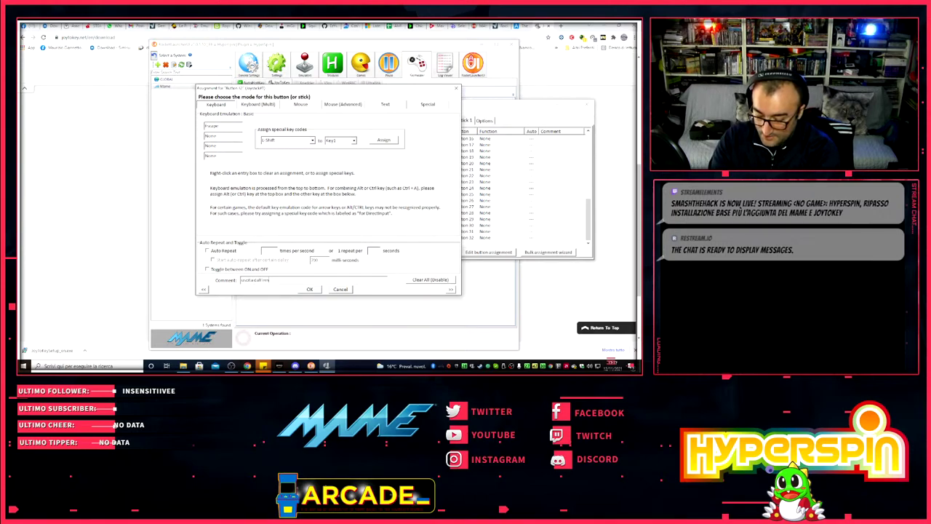
type("ore c")
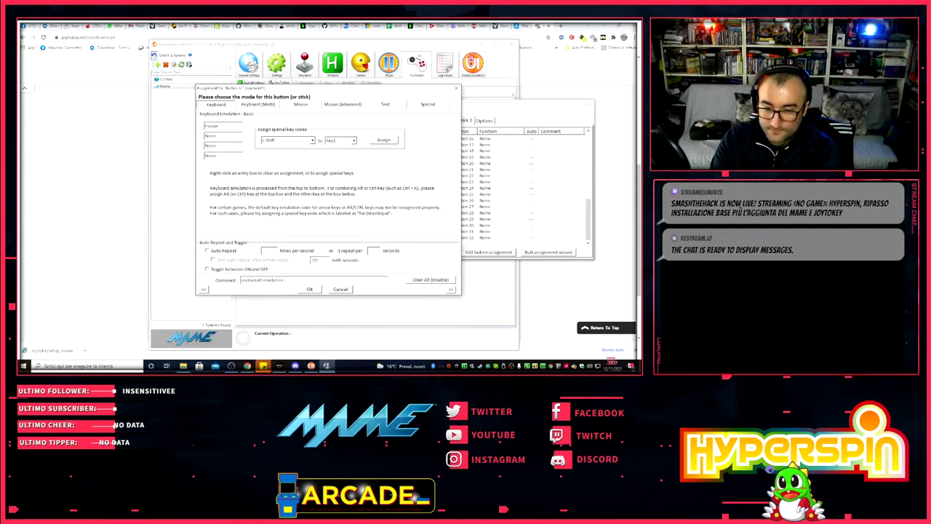
type("ome")
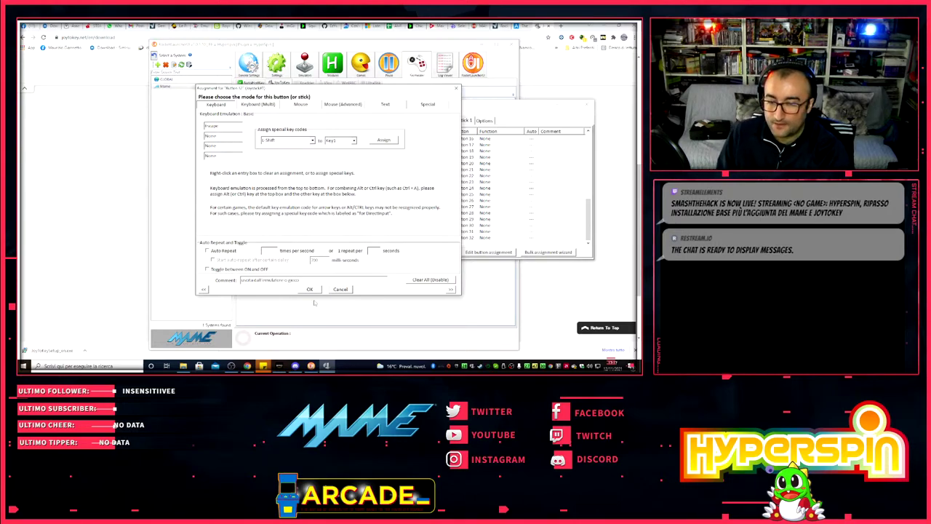
key("Return")
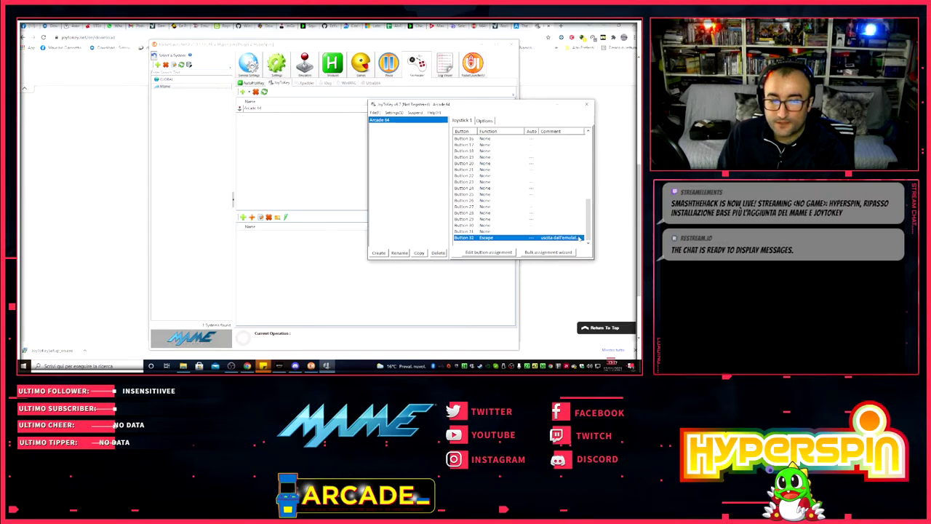
left_click_drag(594, 234, 613, 235)
left_click_drag(584, 132, 602, 131)
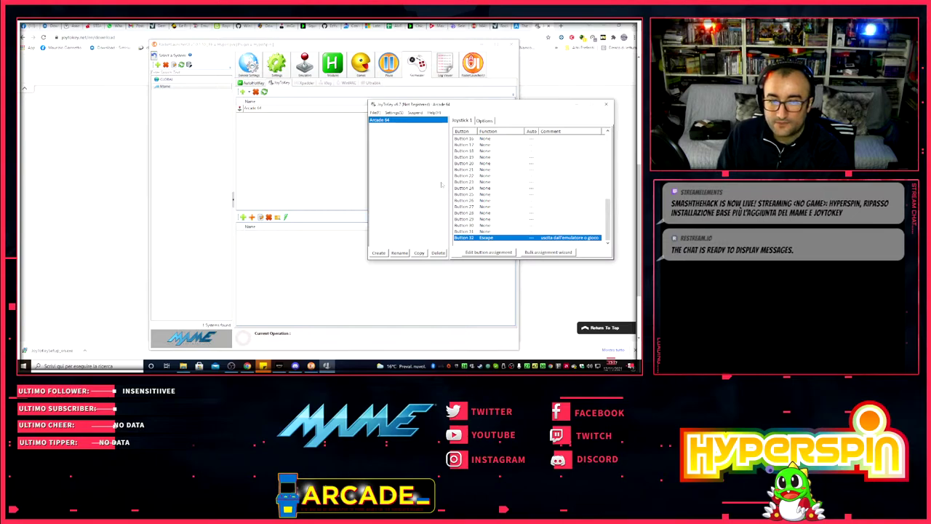
- In the JoyToKey preferences, enable starting JoyToKey in a minimized mode and confirm
left_click(375, 116)
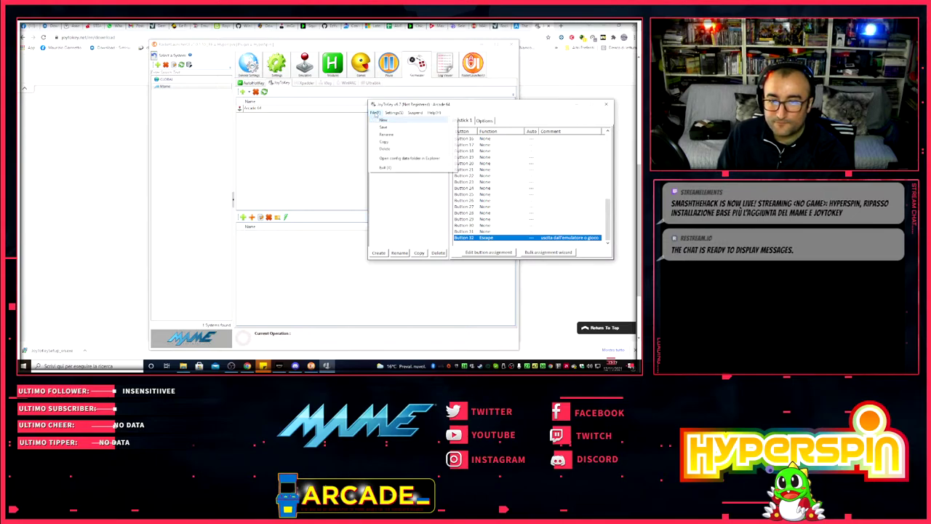
left_click(357, 140)
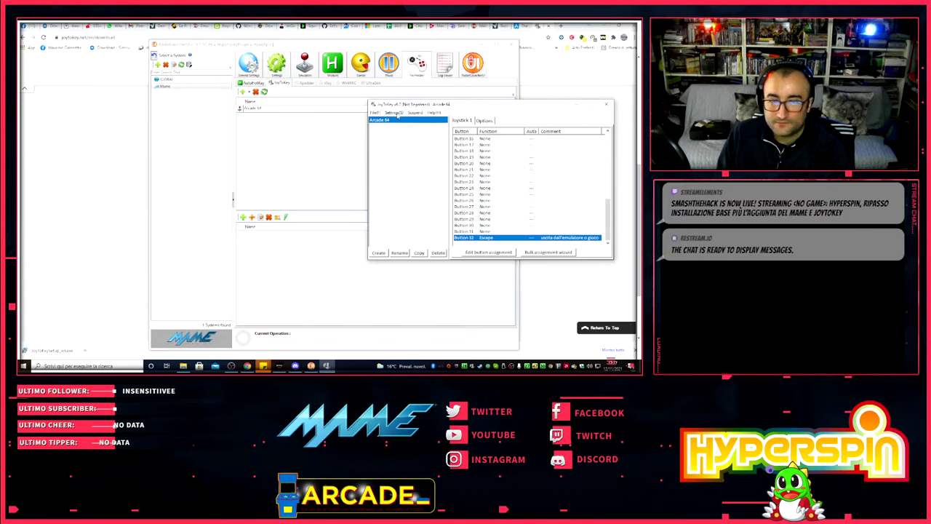
left_click(394, 113)
left_click(400, 119)
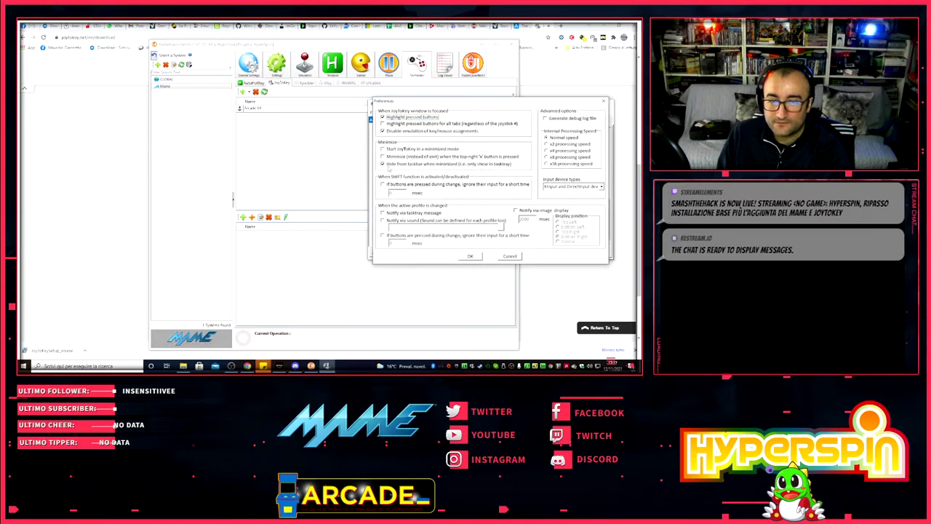
left_click(382, 149)
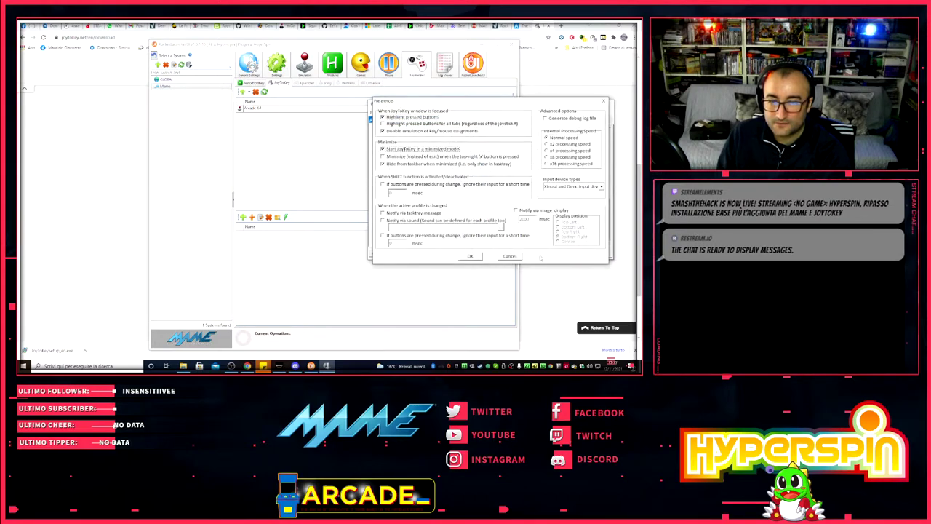
left_click(471, 257)
- Save the Arcade 64 profile and close JoyToKey
left_click(375, 113)
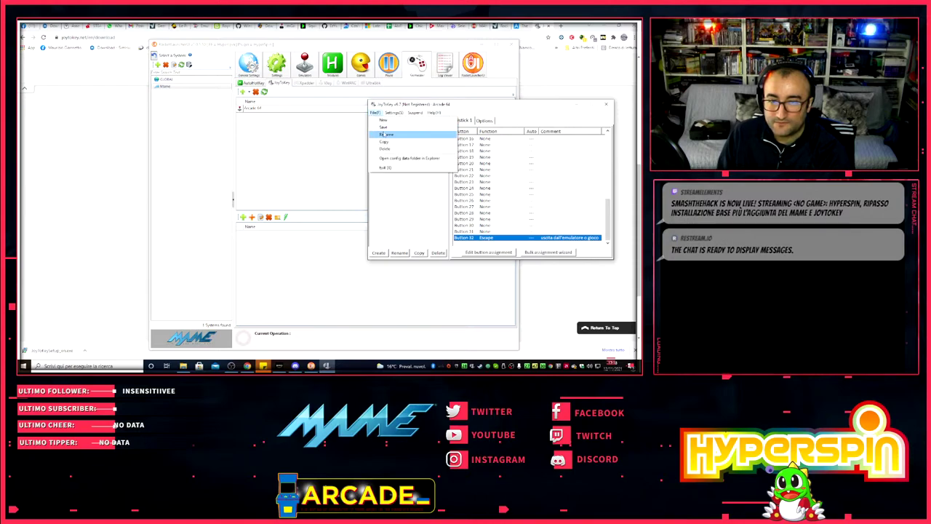
left_click(383, 127)
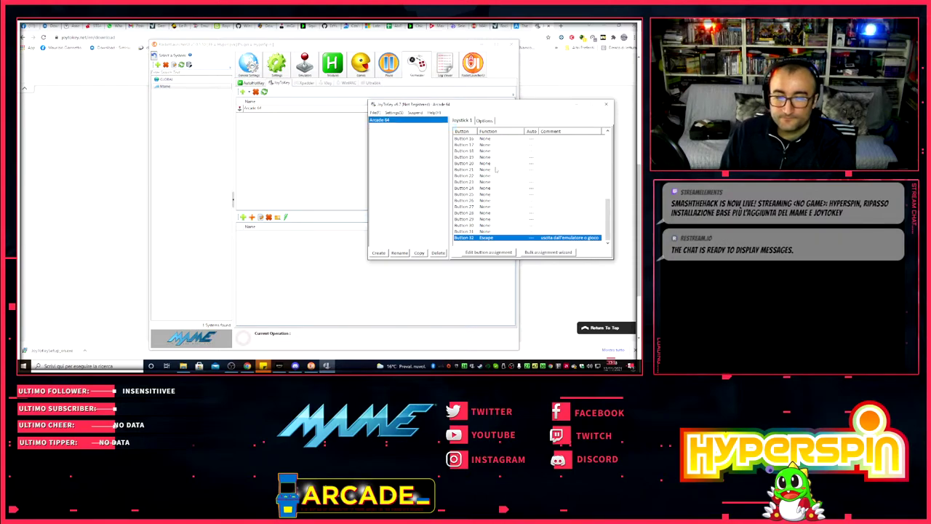
left_click(607, 107)
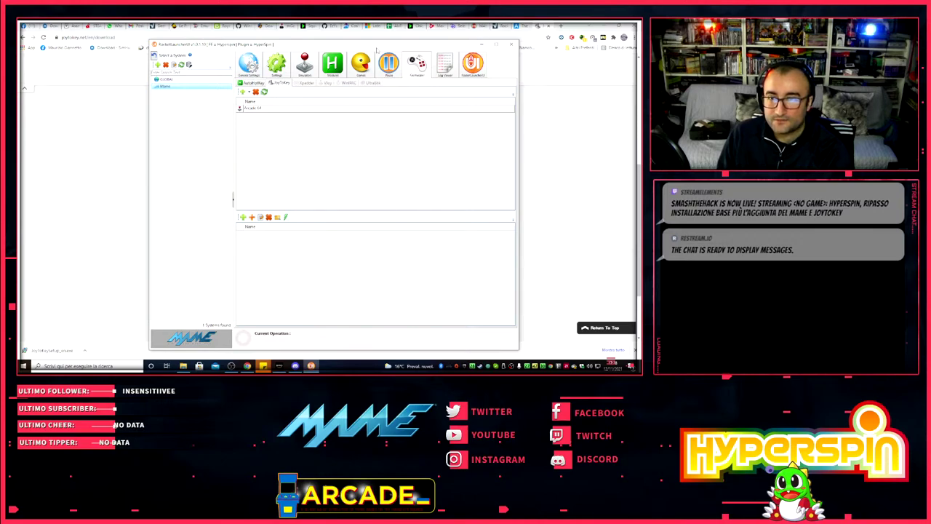
- Switch to File Explorer, launch HyperSpin.exe from the Hyperspin folder to test the Mame system, and exit HyperSpin
left_click(481, 45)
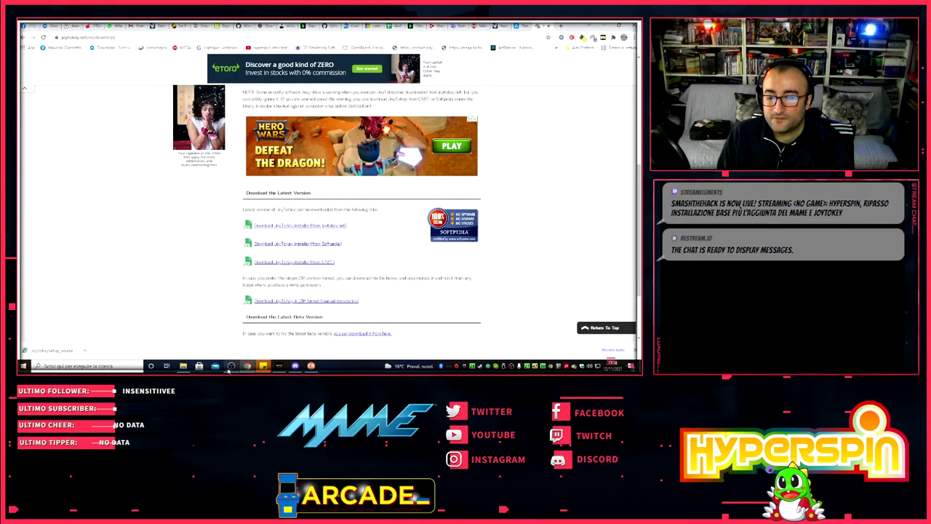
left_click(183, 365)
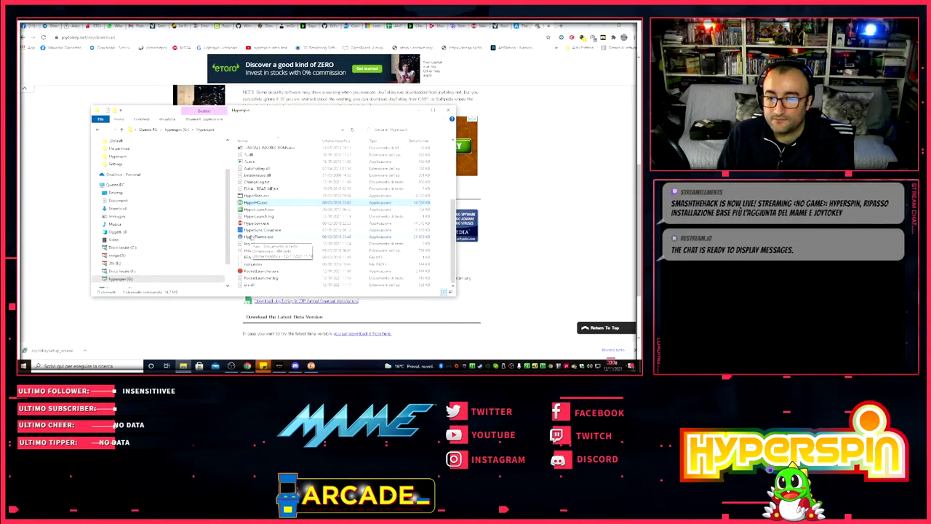
left_click(256, 223)
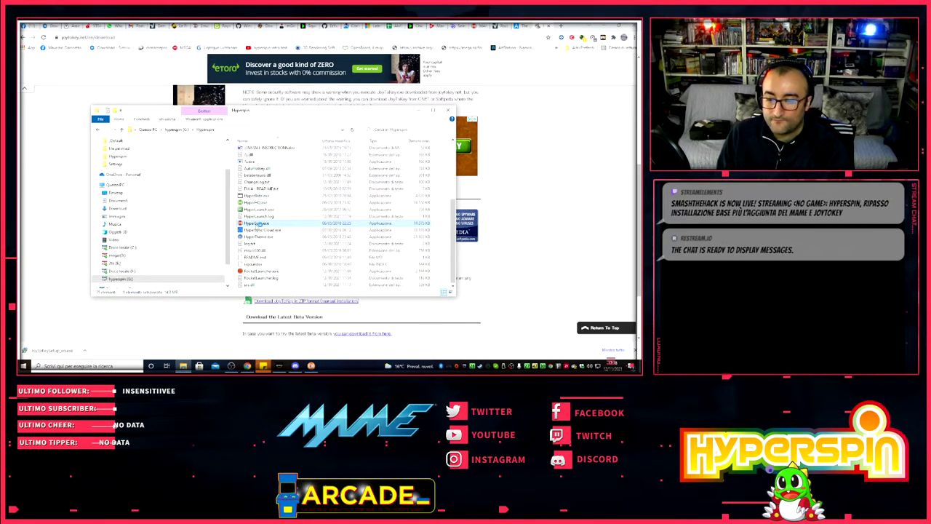
double_click(256, 222)
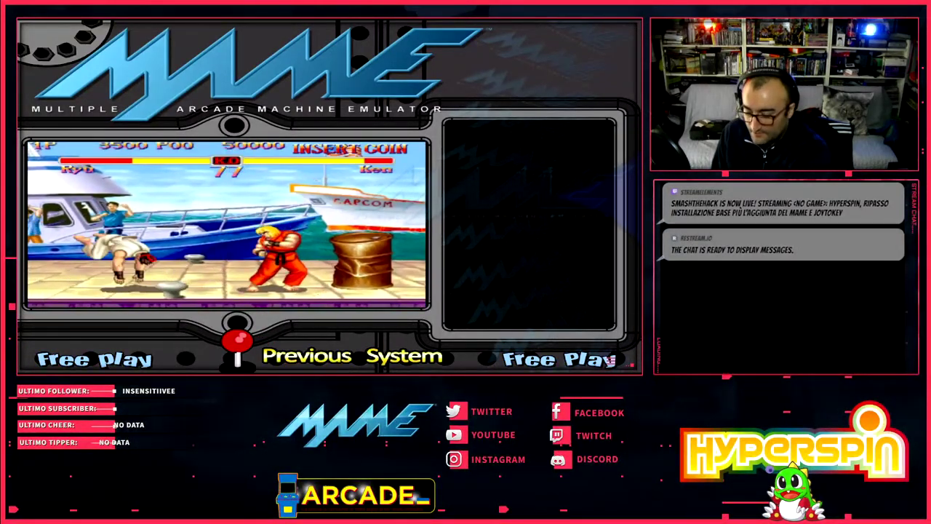
key("Escape")
key("Return")
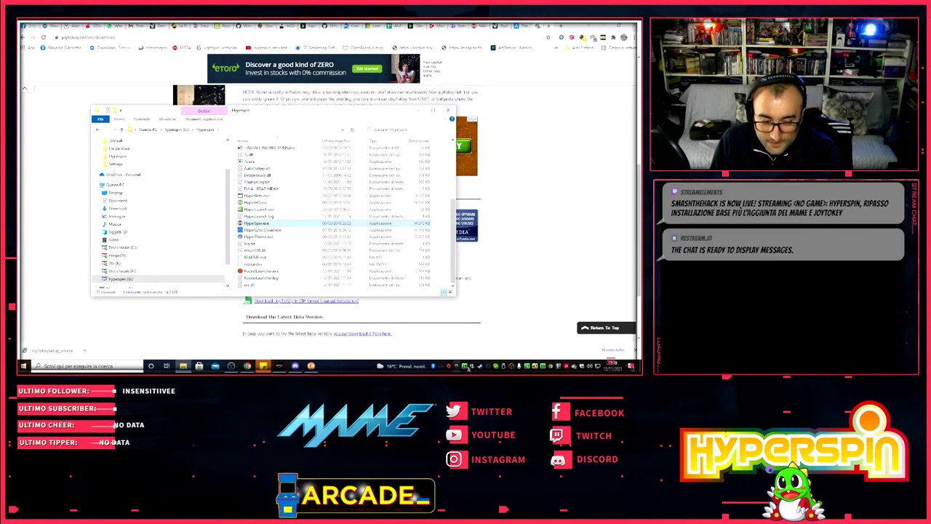
- Bring up the running JoyToKey window and view the contents of the JoyToKey folder inside the Hyperspin directory
left_click(472, 366)
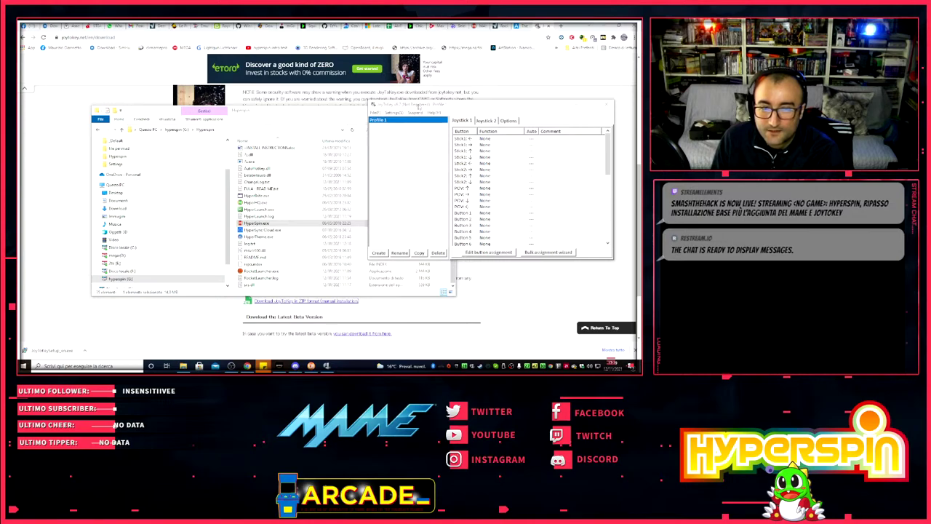
left_click(419, 107)
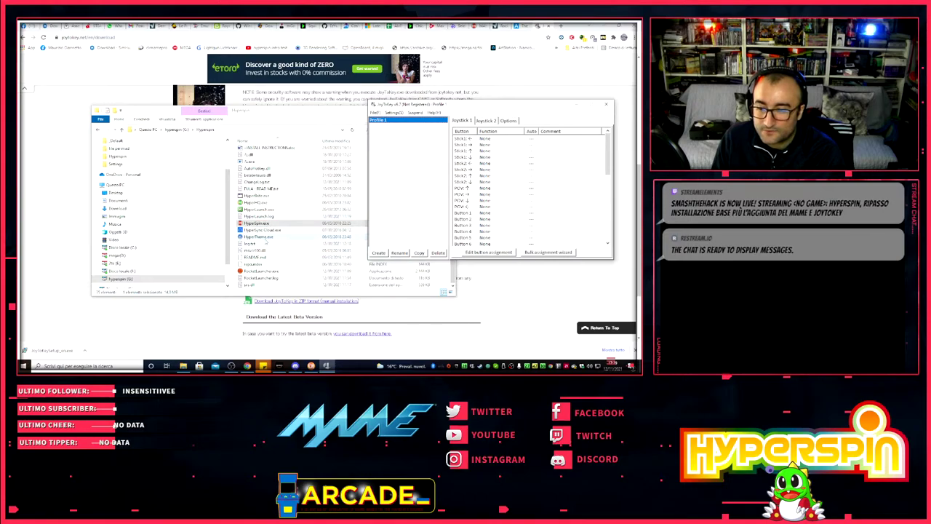
scroll(268, 221, "up", 5)
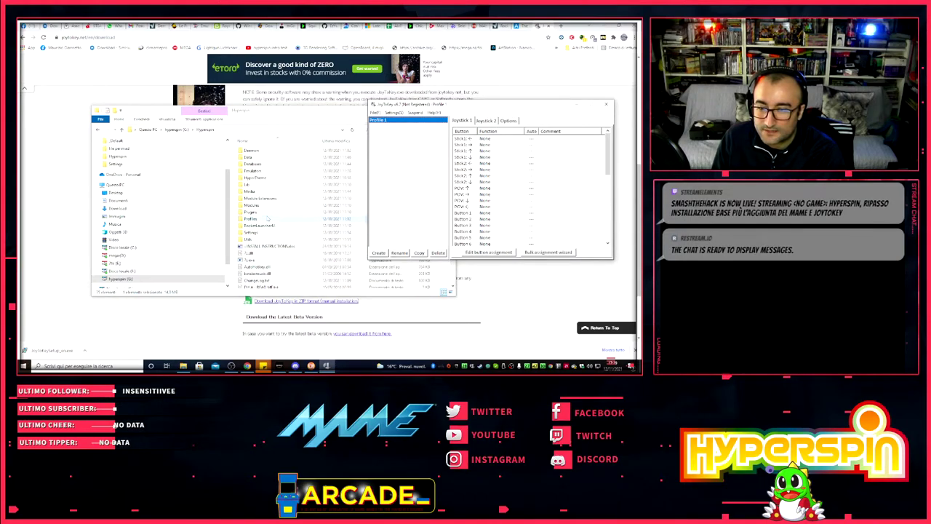
double_click(248, 239)
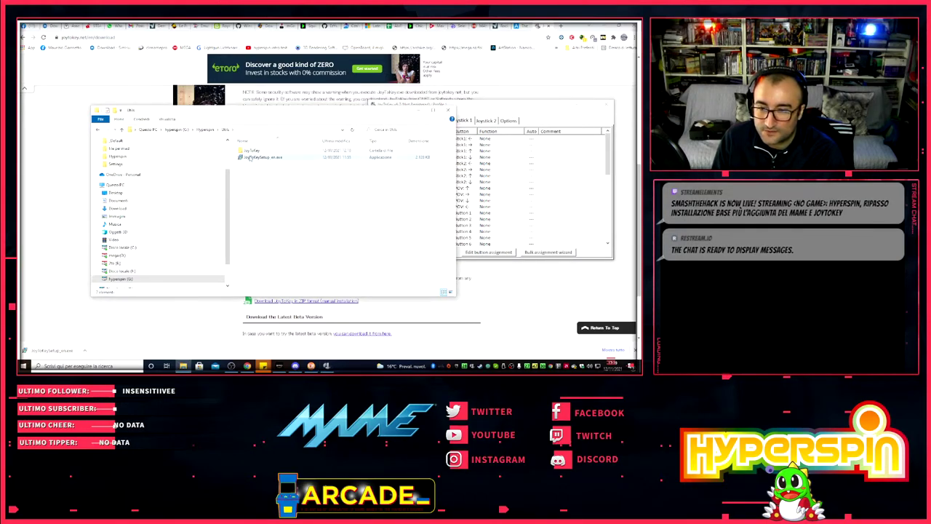
double_click(251, 150)
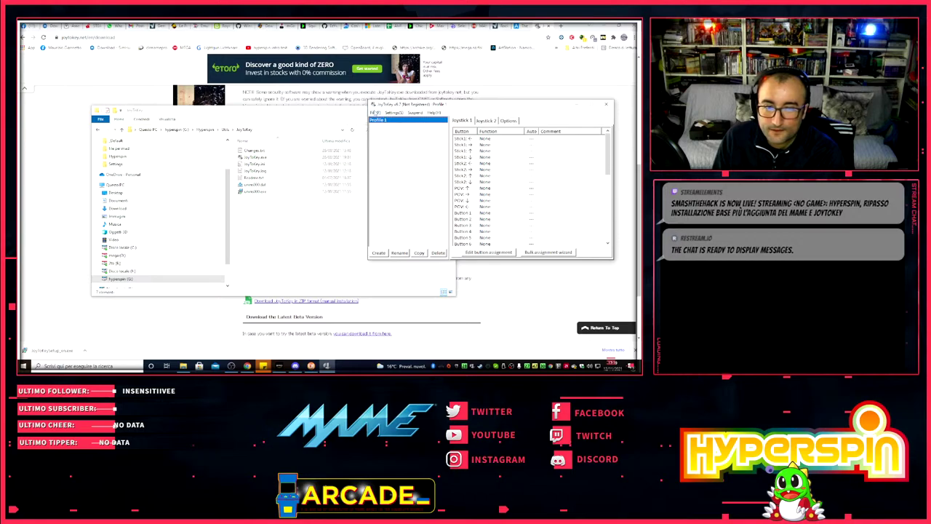
- Copy the Hyperspin.cfg profile from the JoyToKey folder inside Documents
left_click(373, 112)
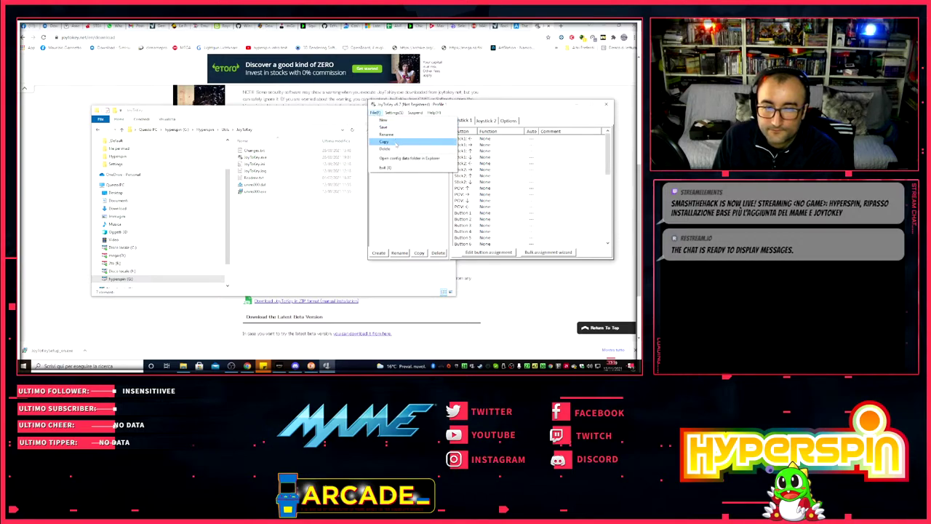
left_click(399, 158)
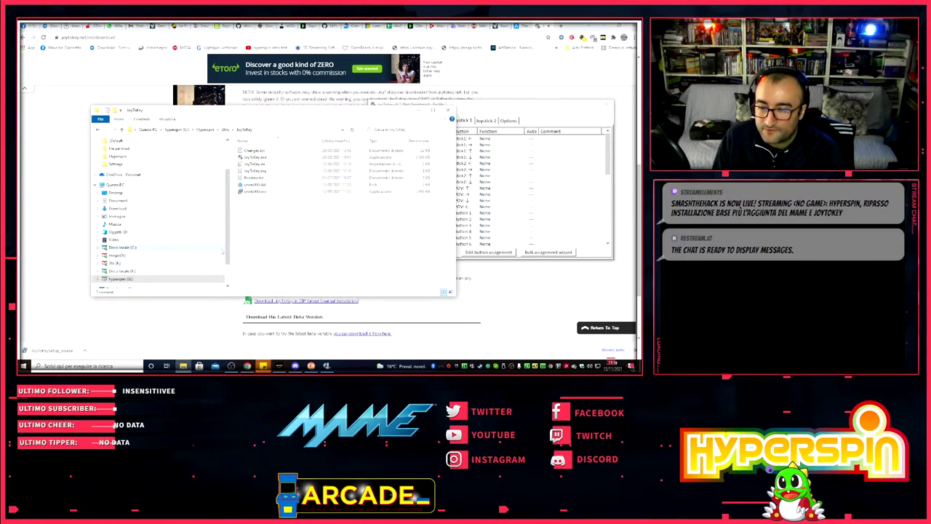
left_click_drag(226, 247, 230, 206)
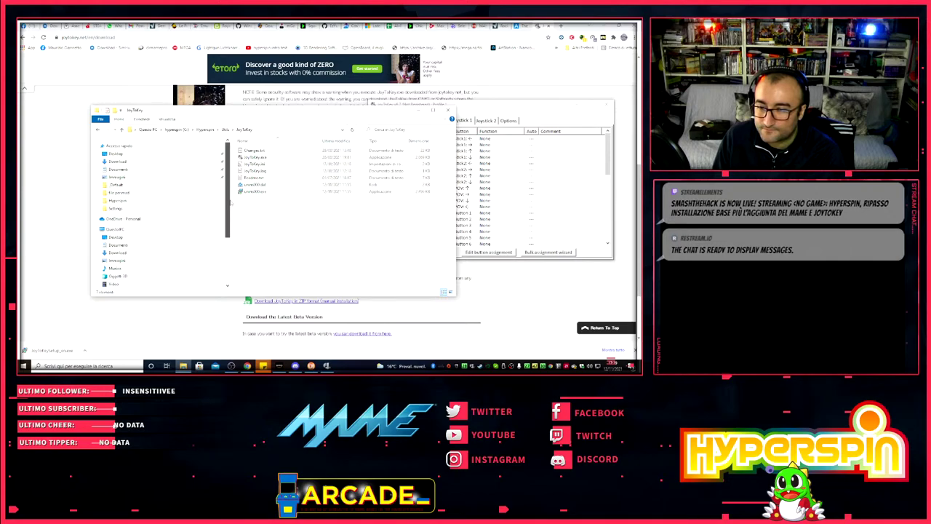
left_click(219, 168)
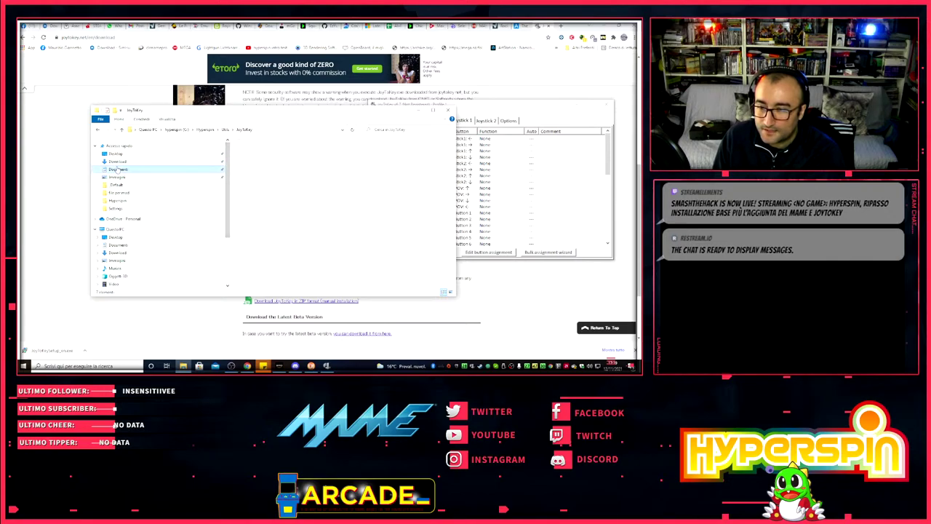
double_click(252, 171)
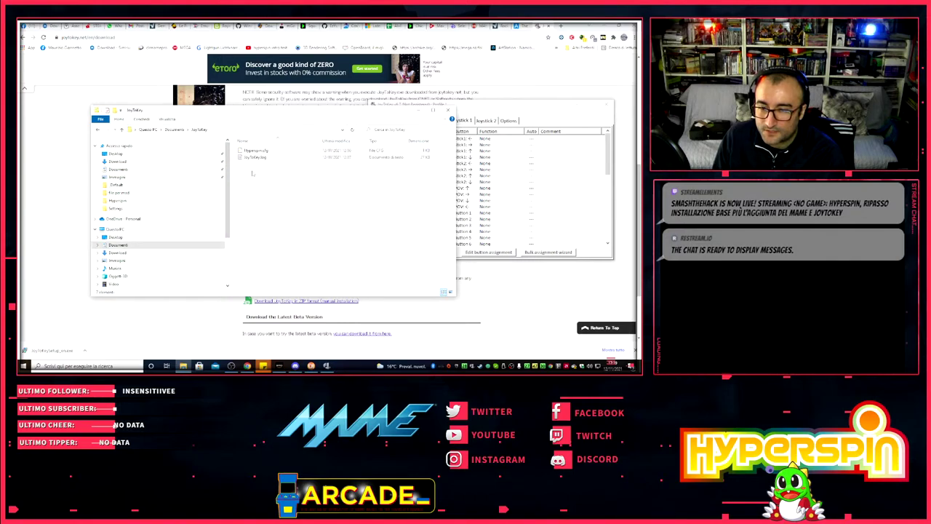
left_click(254, 151)
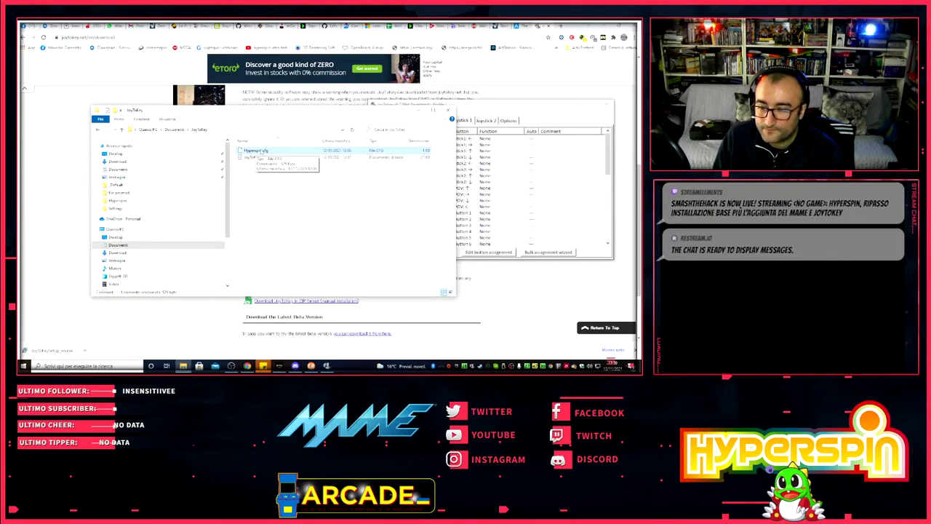
right_click(255, 154)
left_click(277, 276)
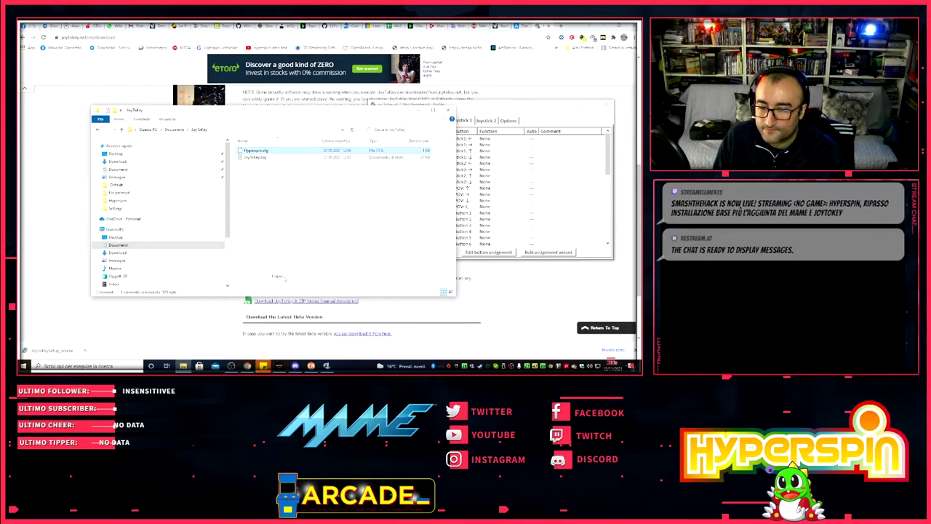
- Paste the Hyperspin.cfg profile into the Utils\JoyToKey folder of the Hyperspin directory on the hyperspin (G:) drive
scroll(225, 232, "down", 3)
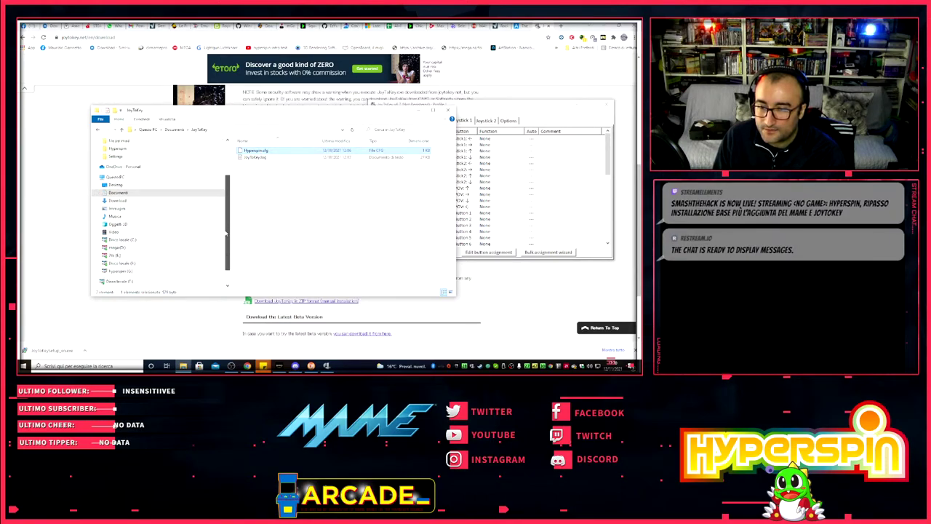
left_click_drag(225, 233, 225, 246)
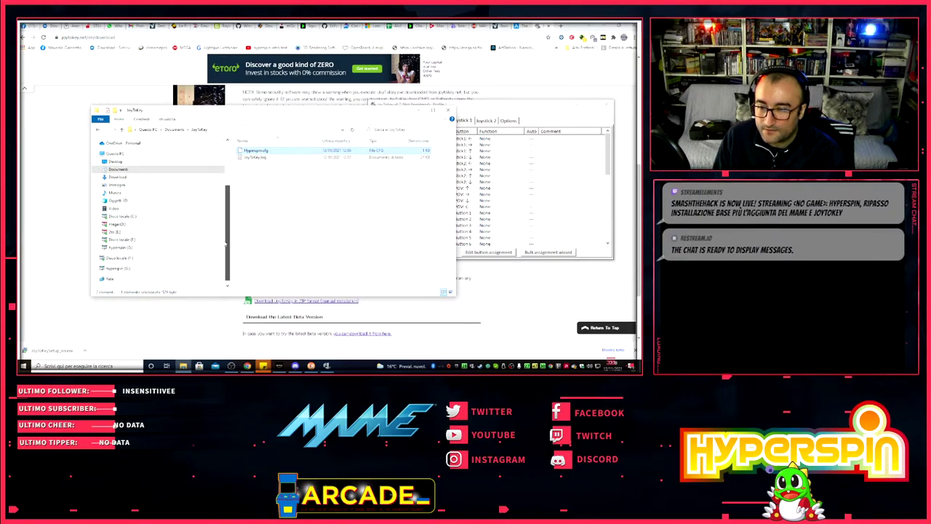
left_click(119, 248)
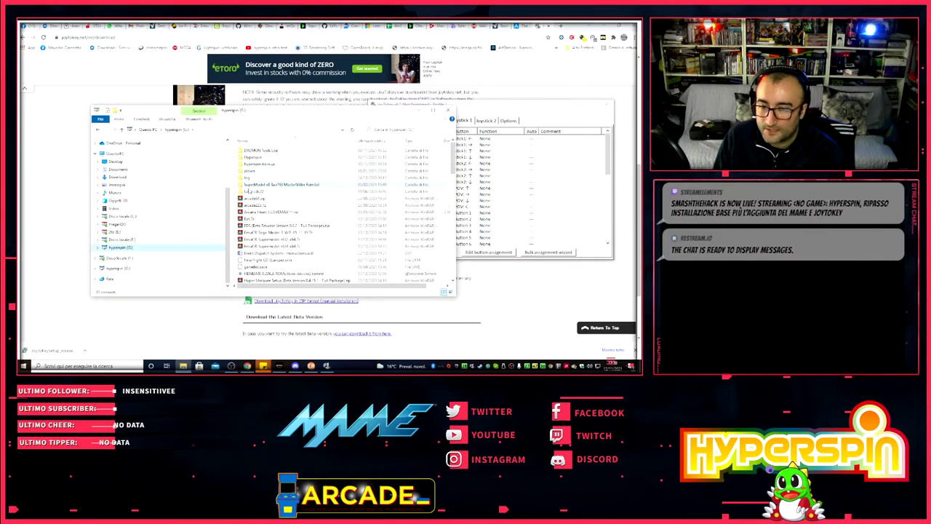
double_click(251, 158)
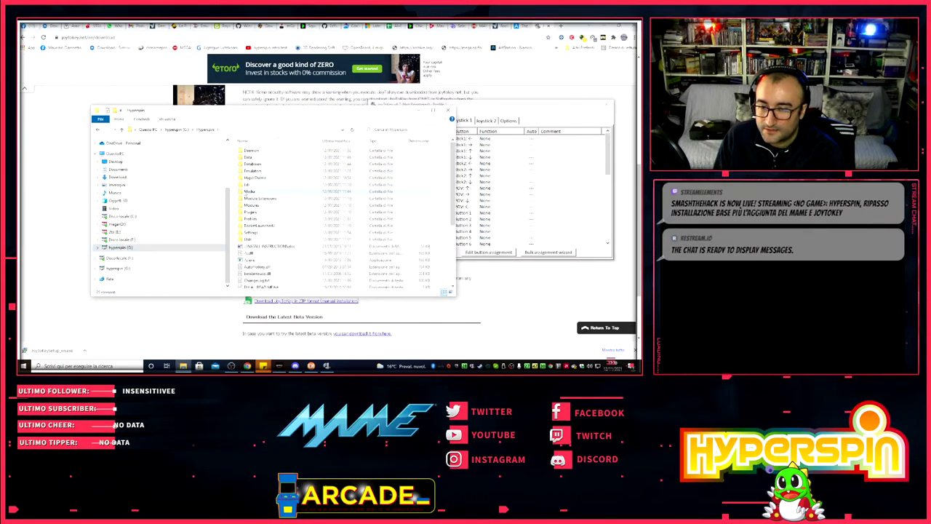
double_click(251, 239)
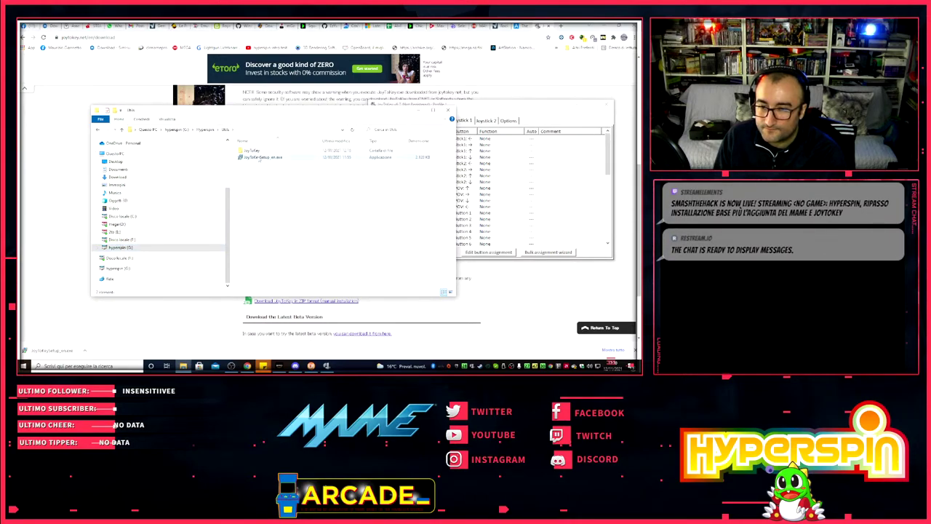
double_click(251, 151)
right_click(274, 222)
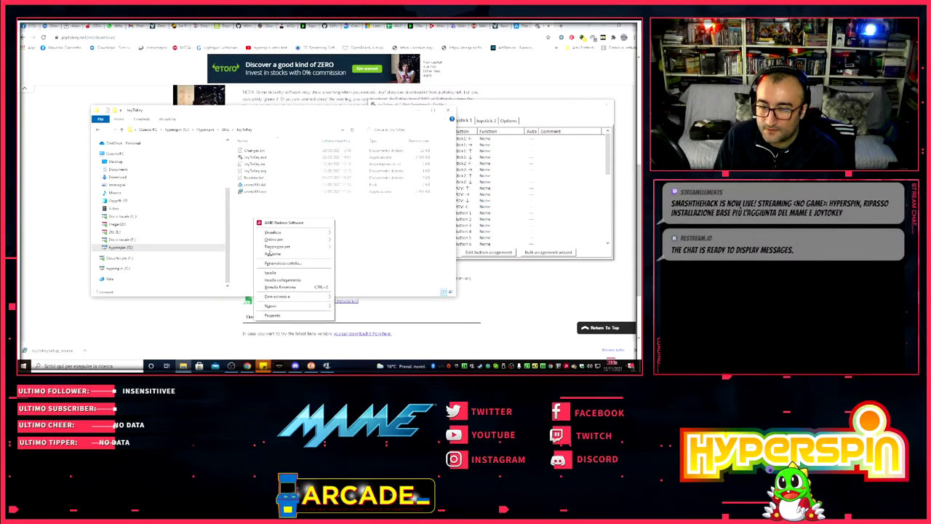
left_click(271, 266)
left_click(331, 229)
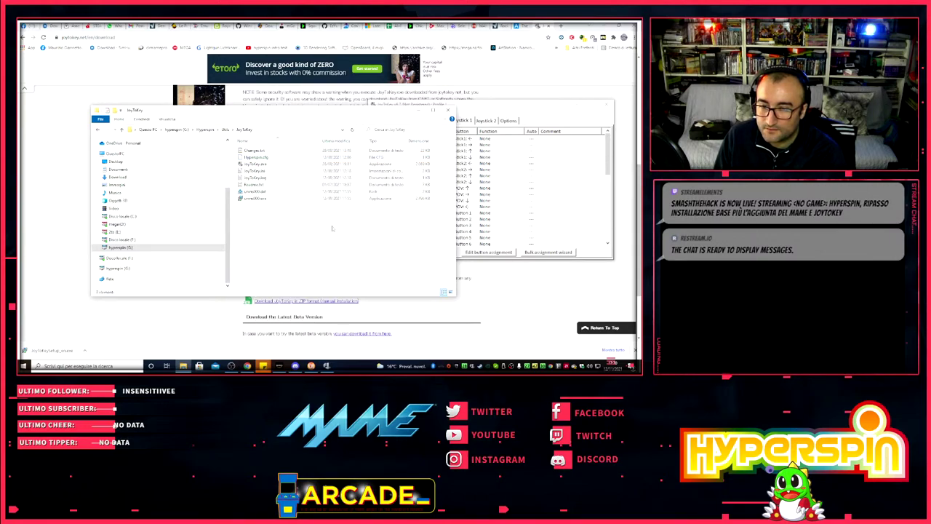
- Close JoyToKey and delete the Profile 1.cfg file from its folder
left_click(606, 105)
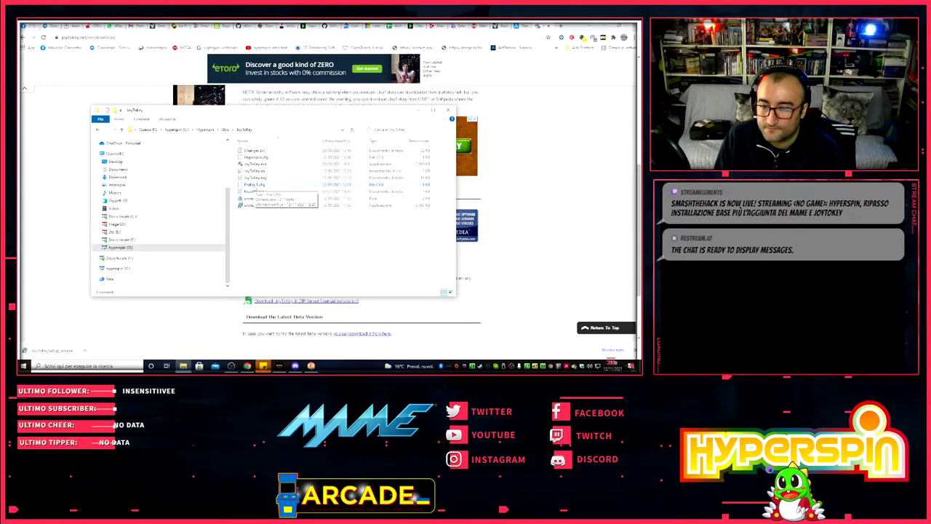
right_click(251, 186)
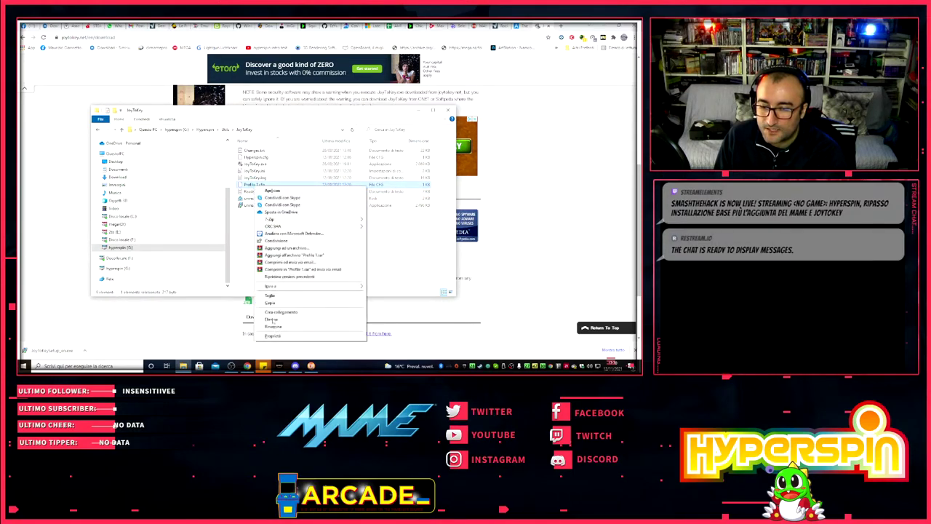
left_click(367, 285)
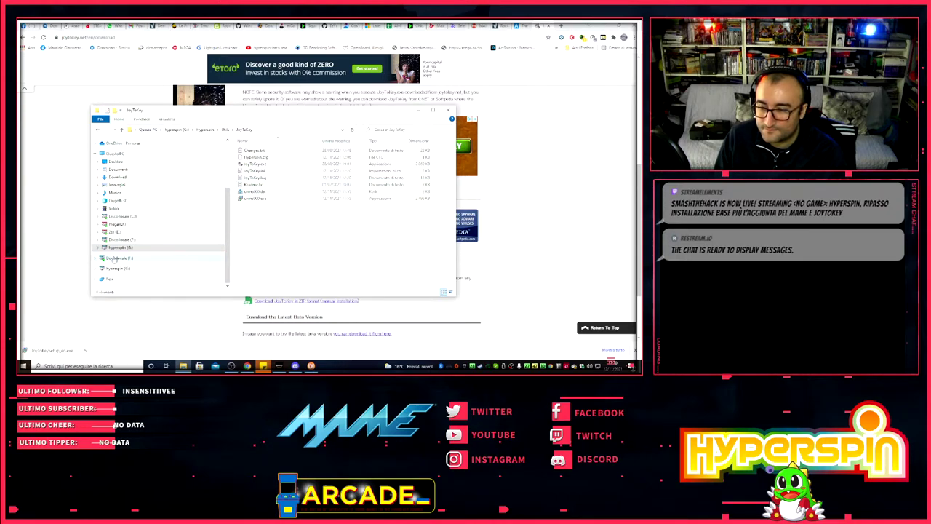
- Launch HyperSpin.exe from the Hyperspin folder, enter the Mame system and start the game 1941 to test the controller
left_click(206, 130)
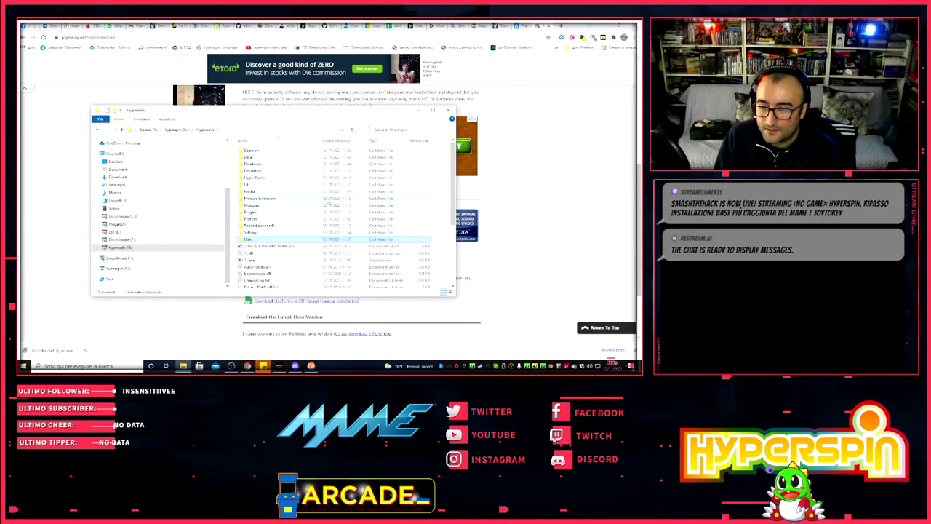
scroll(262, 218, "down", 1)
left_click(259, 223)
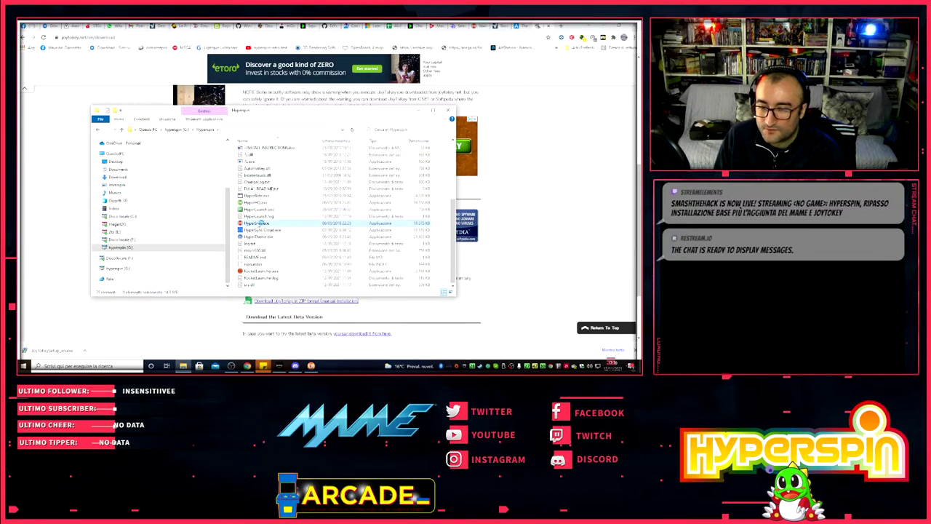
double_click(260, 223)
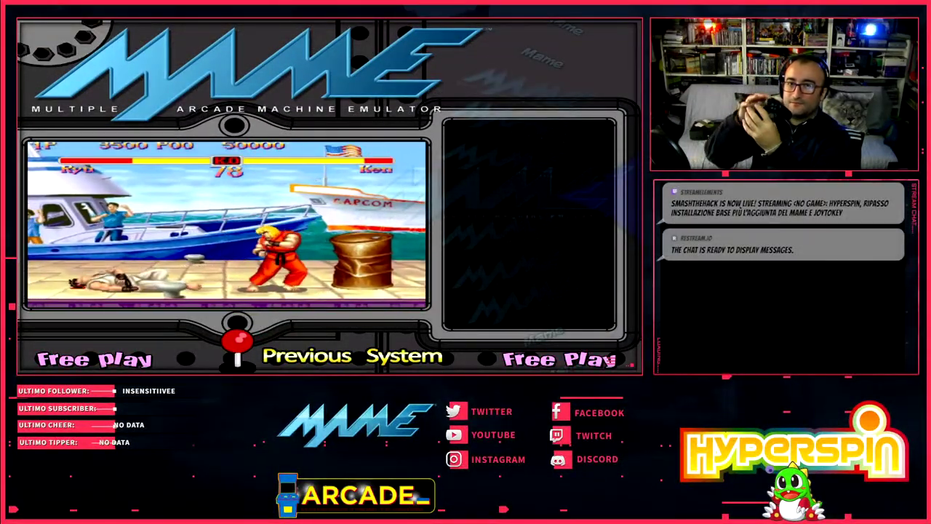
key("Down")
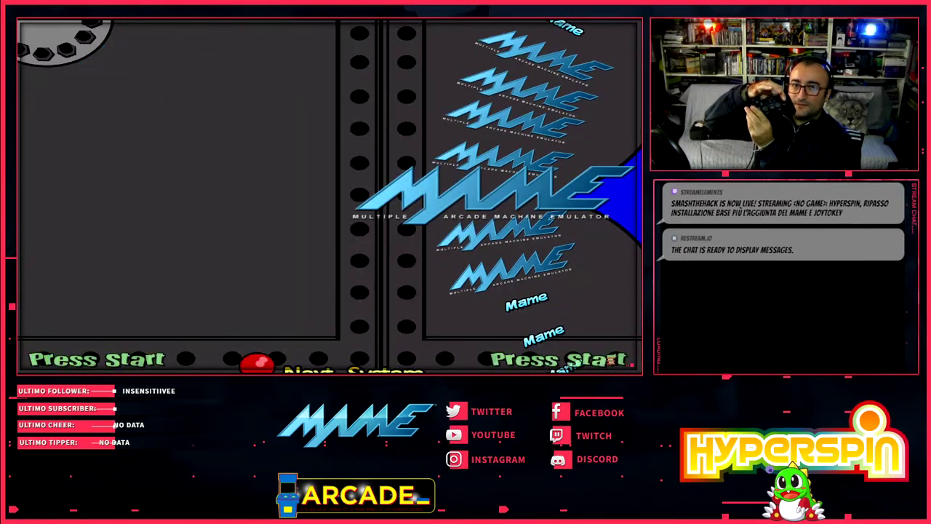
key("Return")
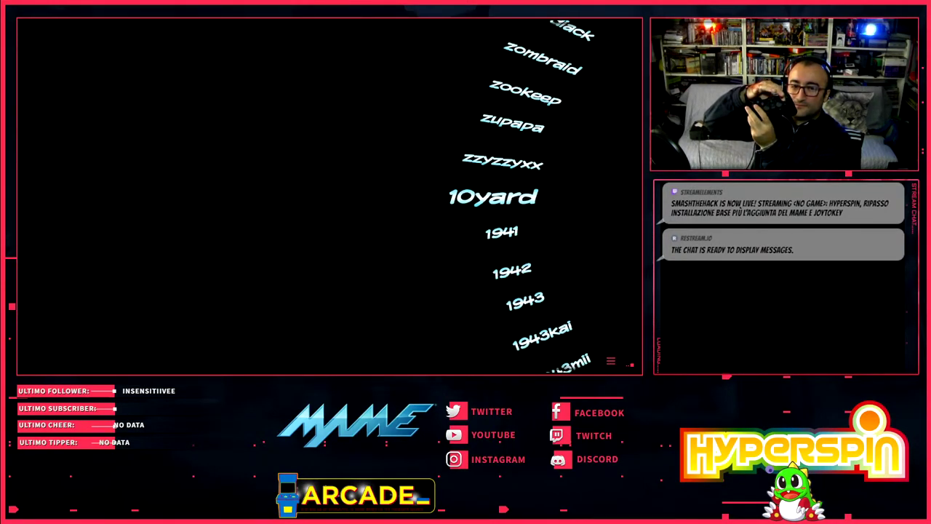
key("Down")
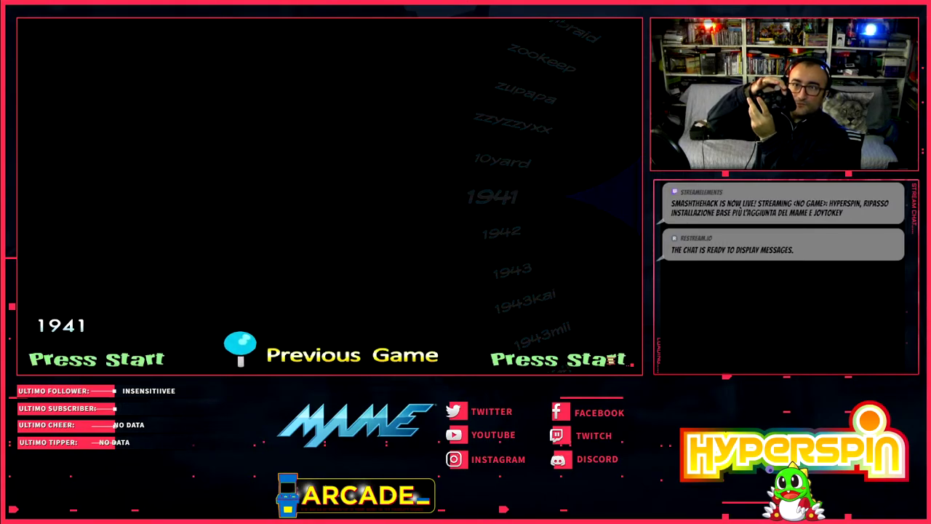
key("Return")
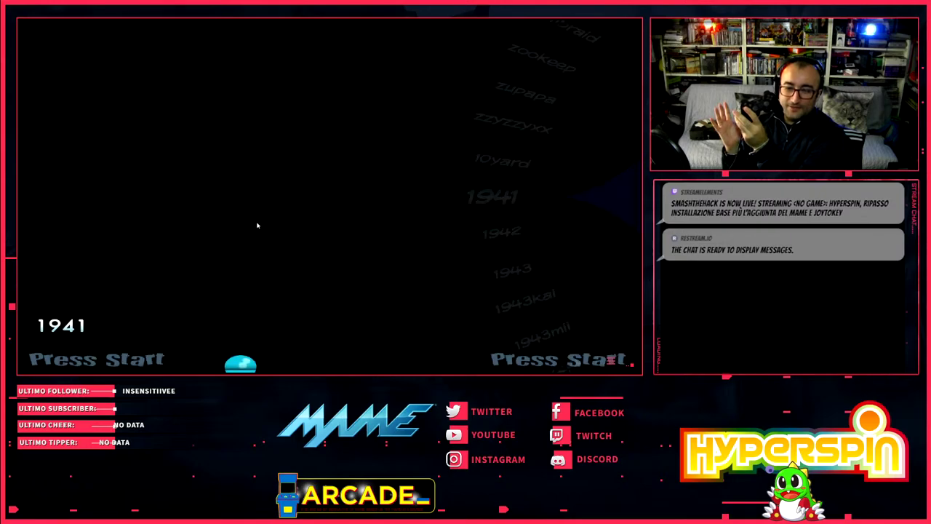
- Switch to RocketLauncherUI and close it, and exit HyperSpin
key("alt+Tab")
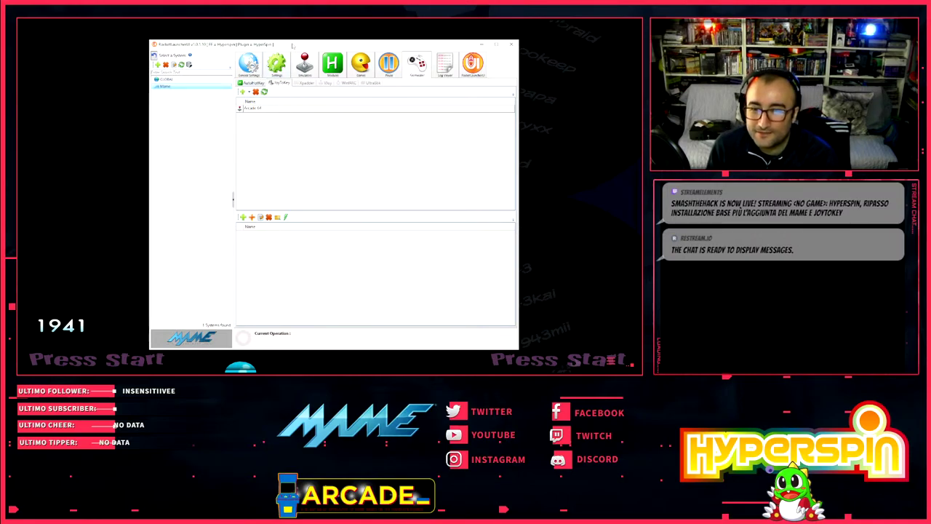
left_click(512, 45)
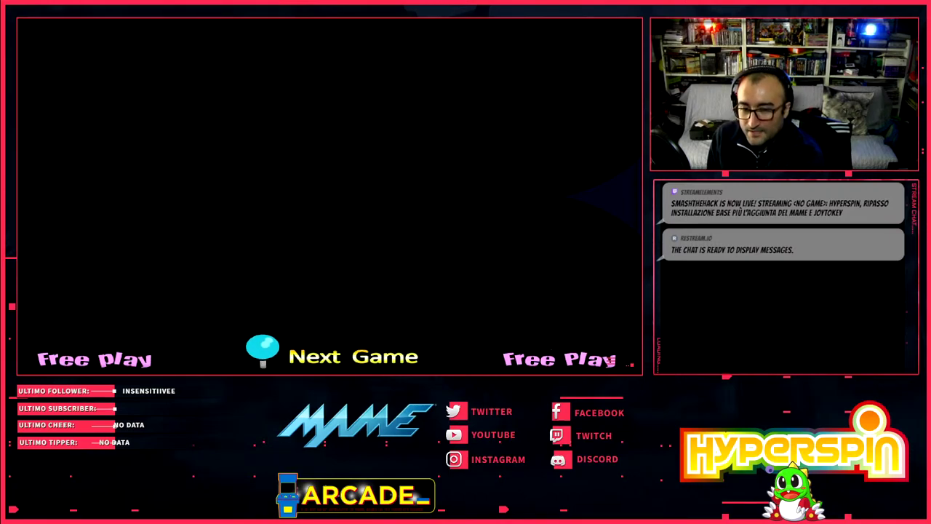
key("Escape")
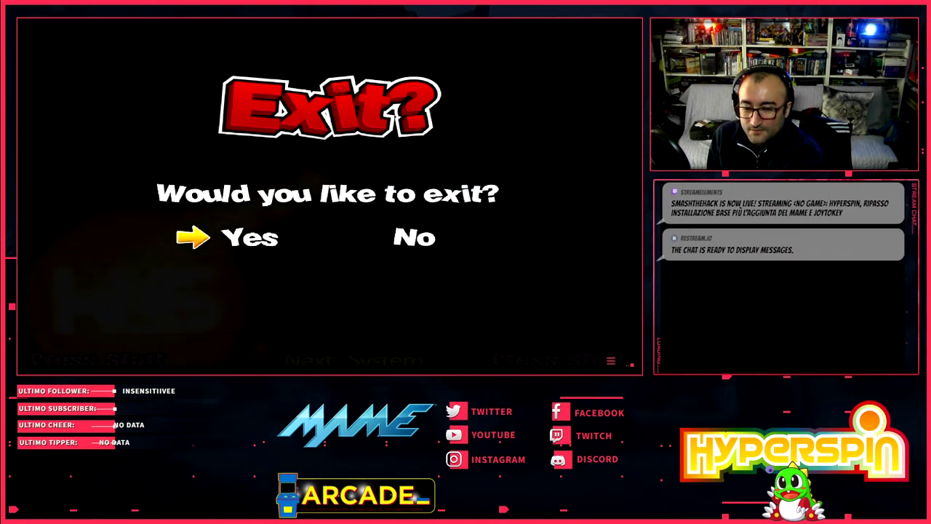
key("Return")
- Open Settings.ini from the Settings folder of the Hyperspin backup directory in Notepad
scroll(269, 194, "up", 1)
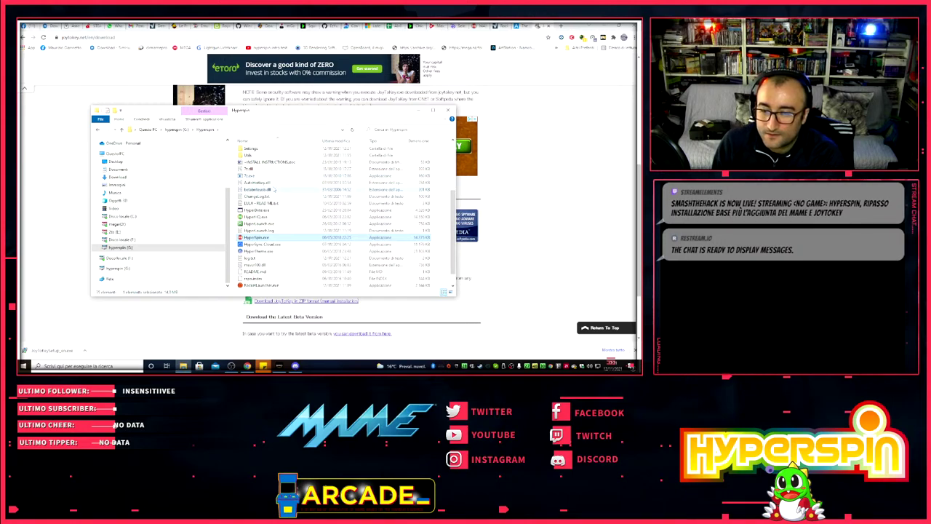
scroll(274, 176, "up", 4)
key("alt+Left")
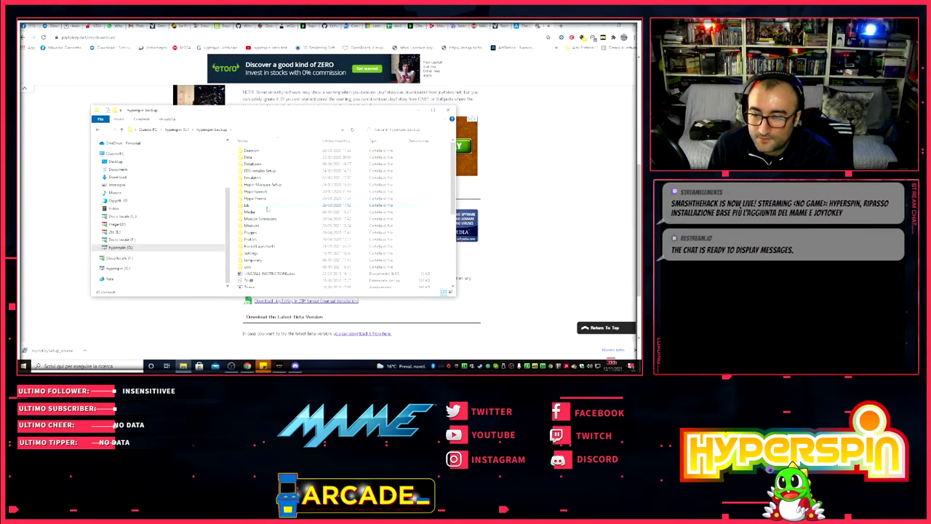
left_click(256, 254)
double_click(256, 254)
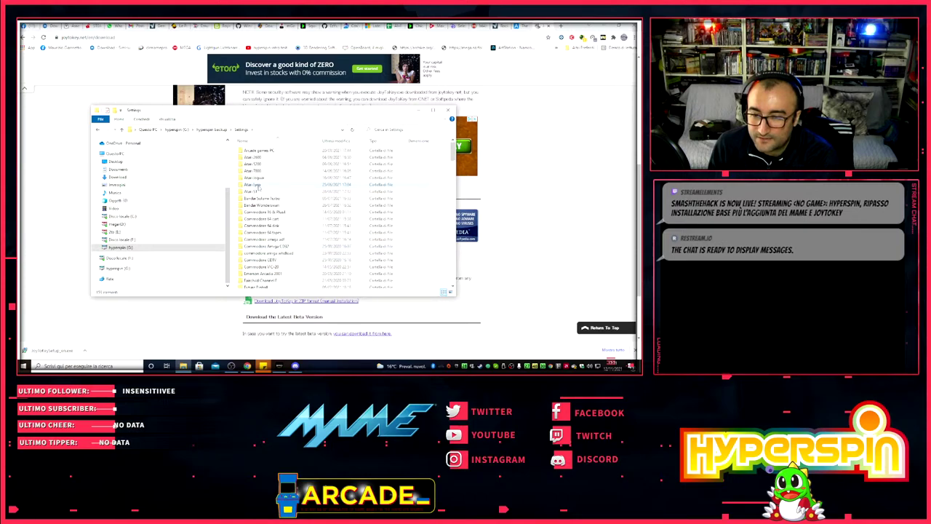
scroll(277, 203, "down", 10)
scroll(277, 204, "down", 12)
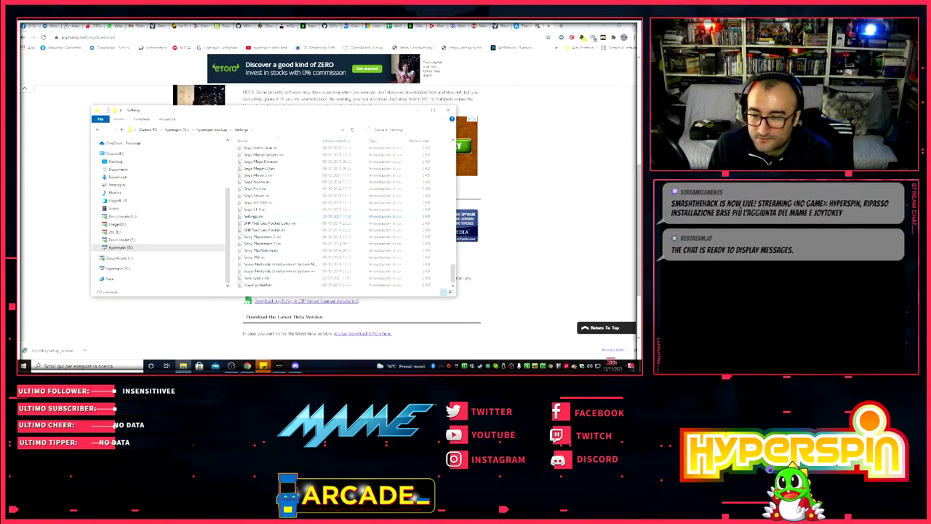
double_click(286, 216)
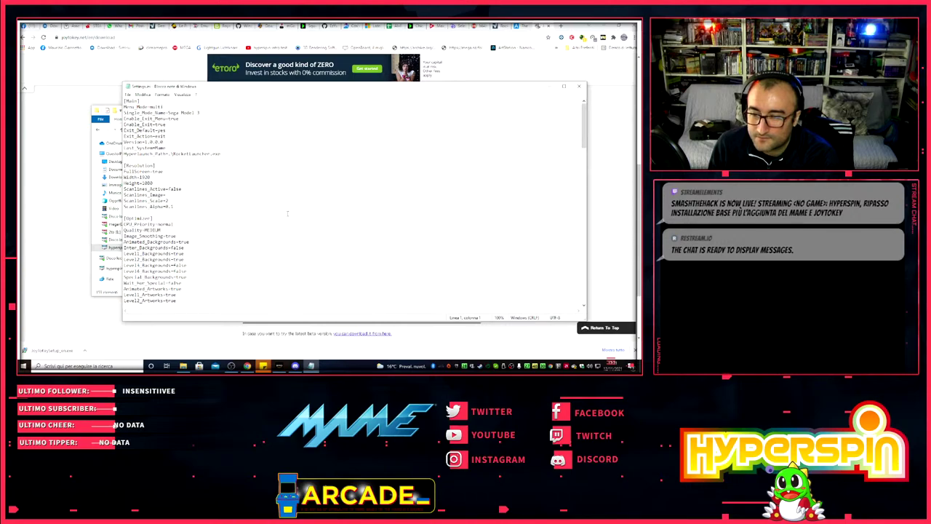
- Examine the HyperLaunch path and the Startup Program section of the backup's Settings.ini for the JoyToKey configuration
left_click_drag(169, 153, 221, 154)
scroll(245, 193, "down", 15)
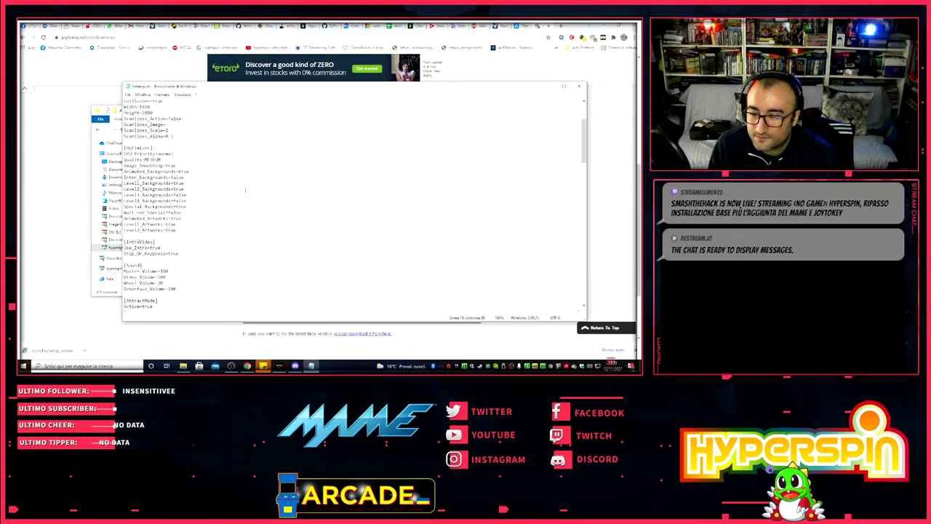
scroll(246, 193, "down", 10)
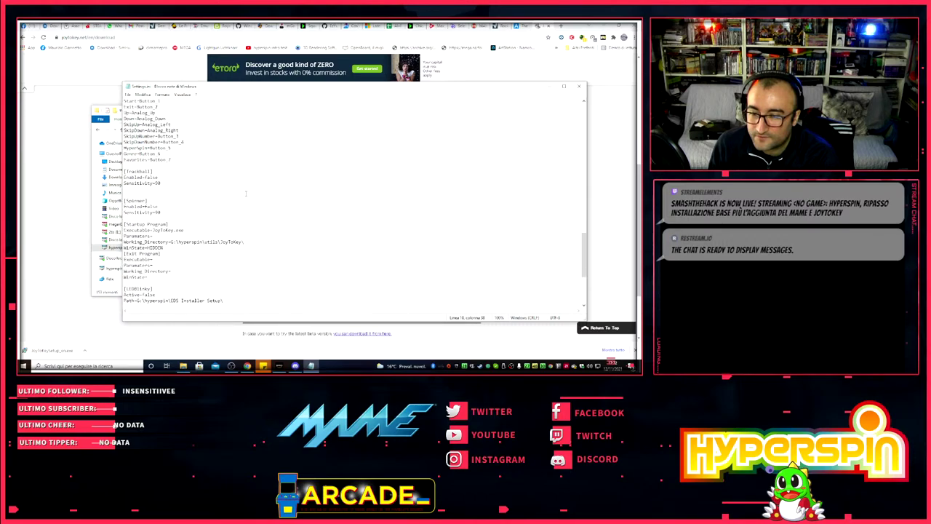
scroll(246, 193, "down", 2)
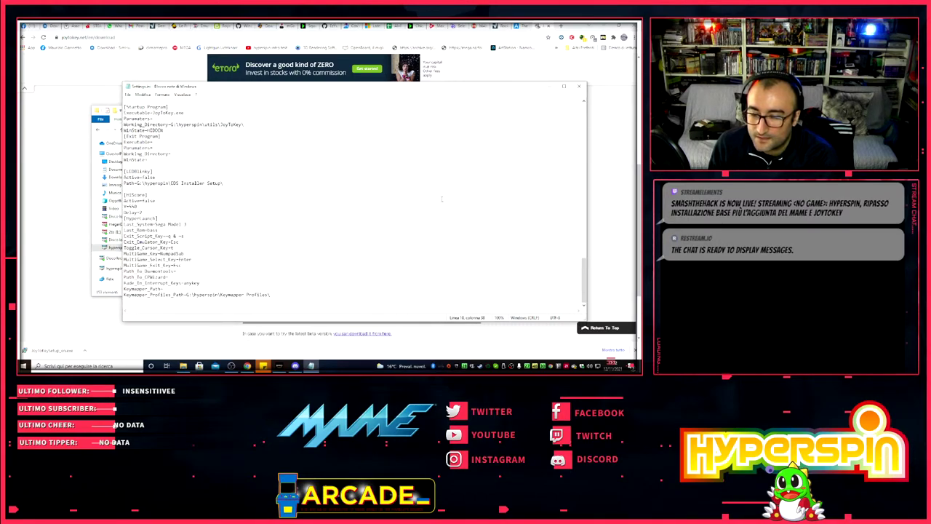
- Switch to Discord for a check of the open server, and return to the backup's Settings.ini
left_click(294, 365)
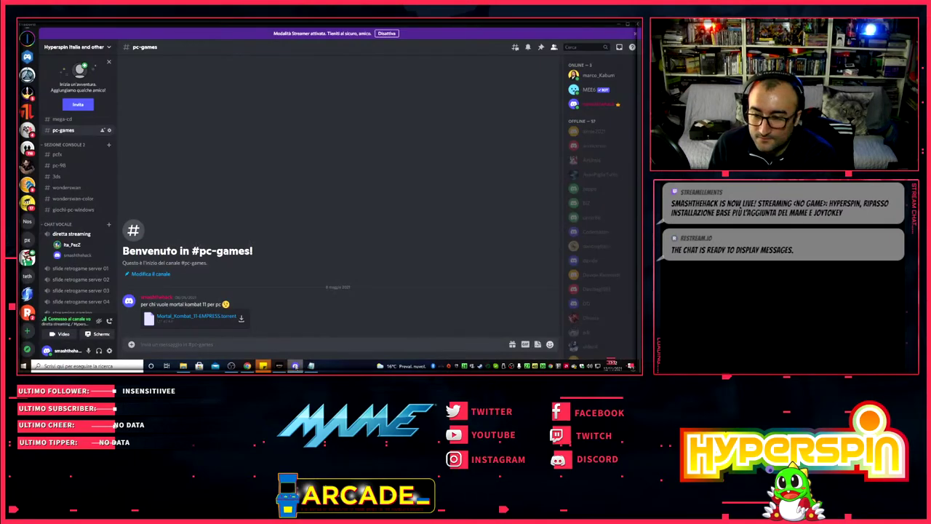
left_click(618, 25)
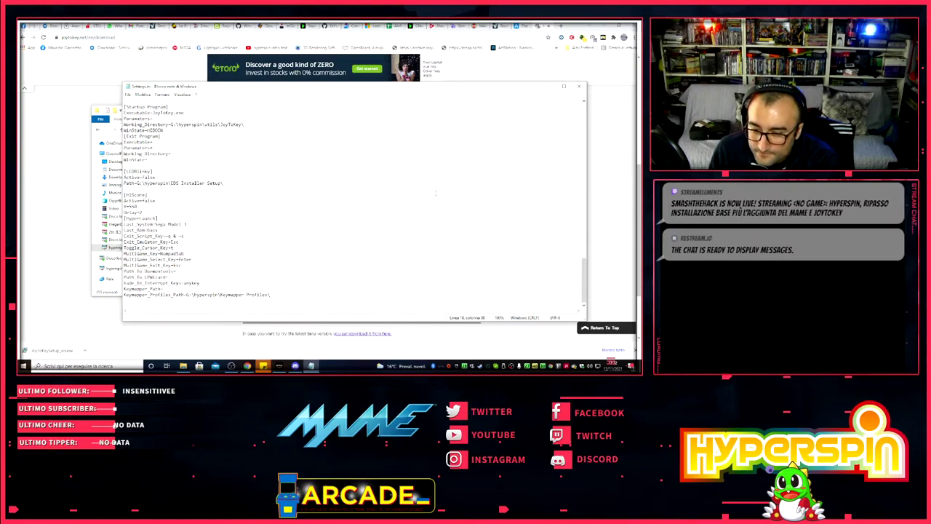
- Review the backup's Settings.ini from the HyperLaunch path down to the Startup Program section, and close the file
scroll(436, 193, "up", 7)
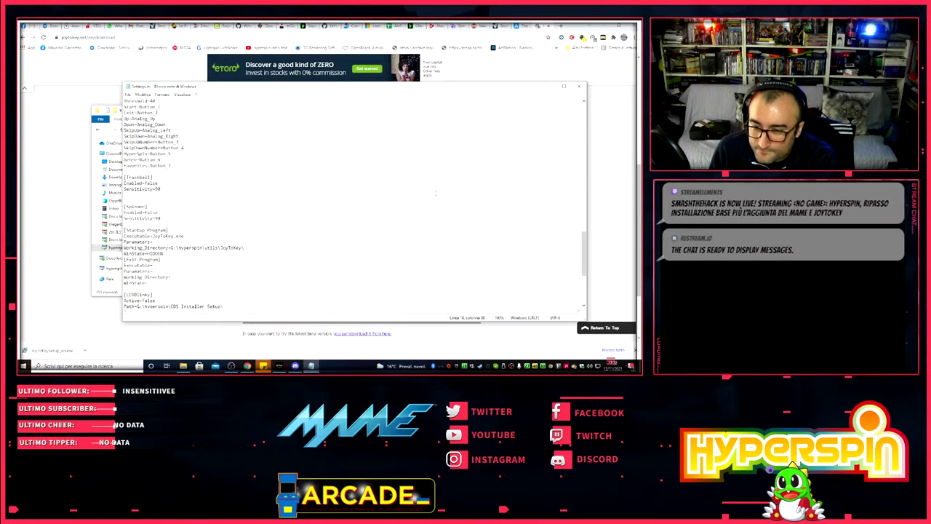
scroll(435, 193, "up", 10)
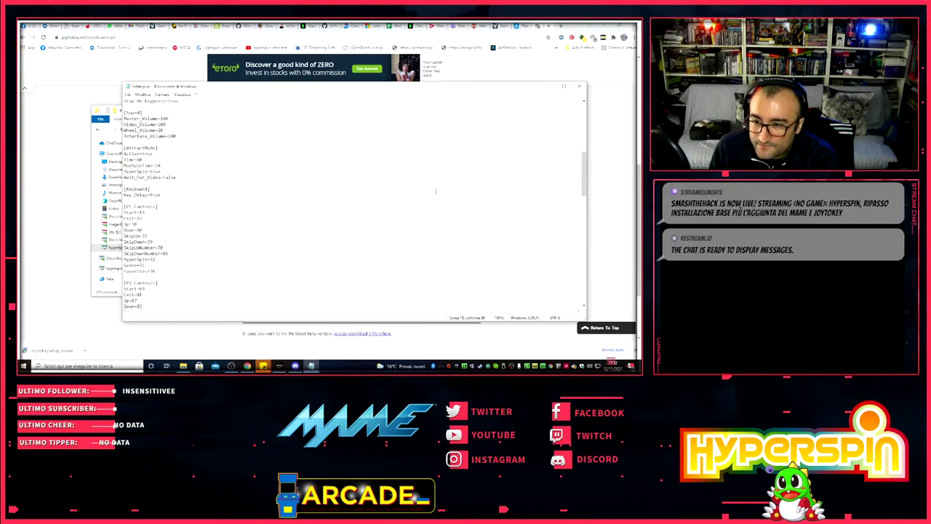
scroll(435, 189, "up", 11)
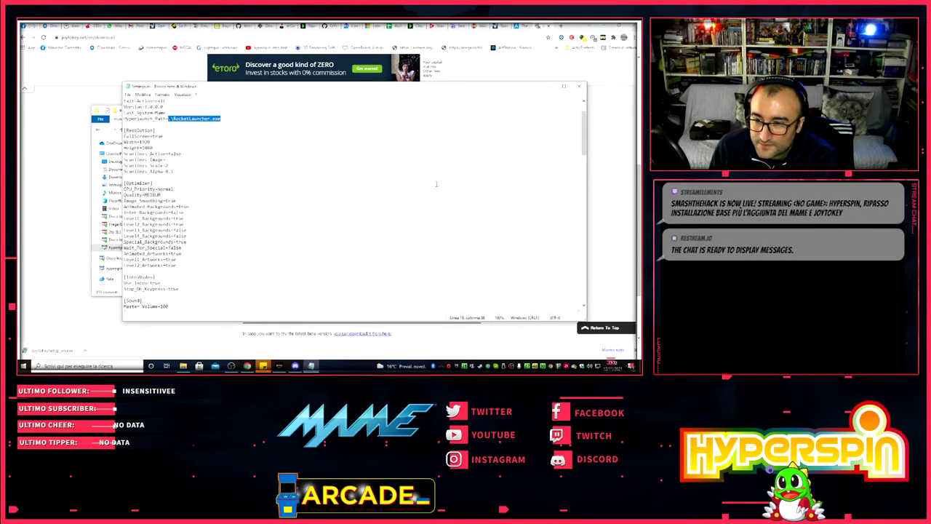
scroll(437, 184, "down", 20)
scroll(433, 205, "down", 8)
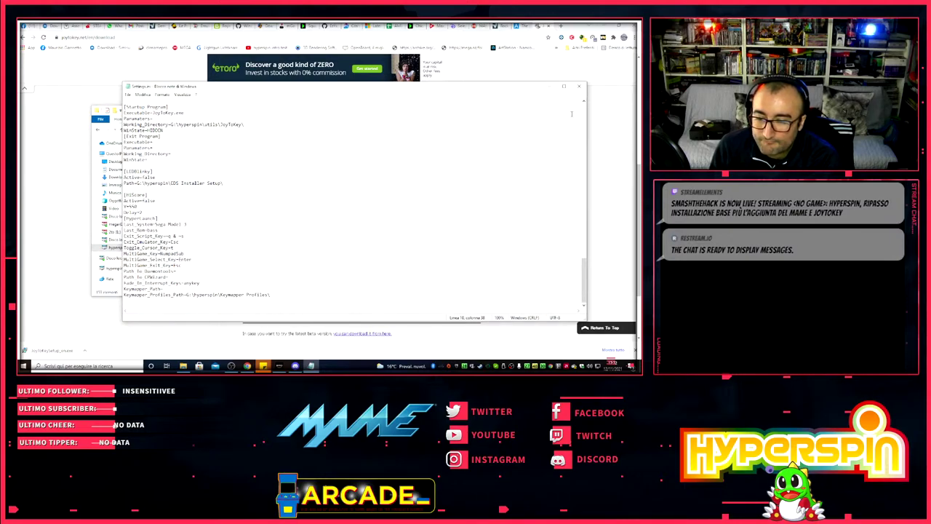
left_click(579, 87)
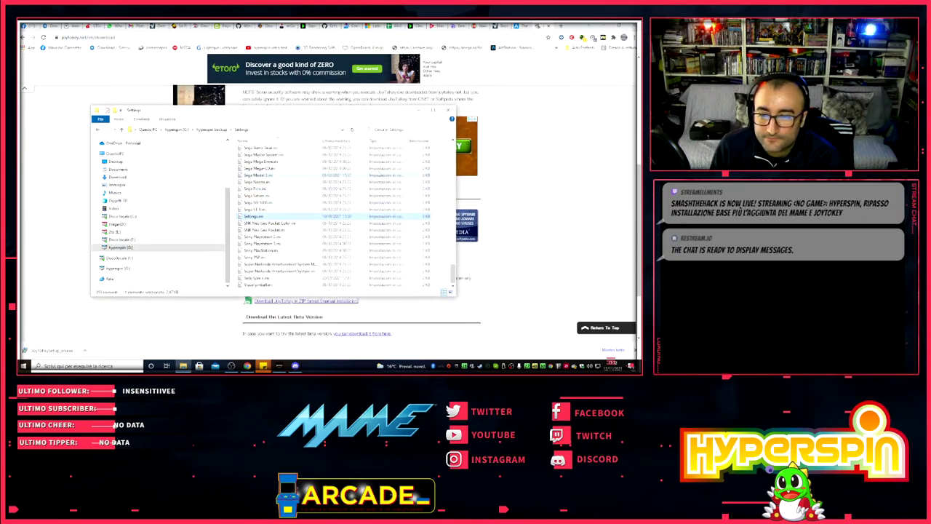
- Return to the hyperspin backup folder and look through its subfolders and program files
key("BackSpace")
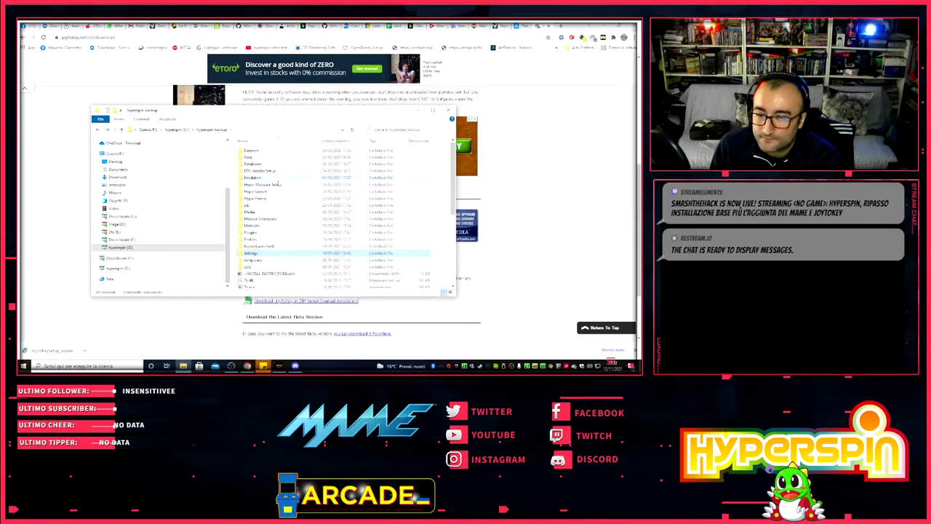
scroll(320, 193, "down", 3)
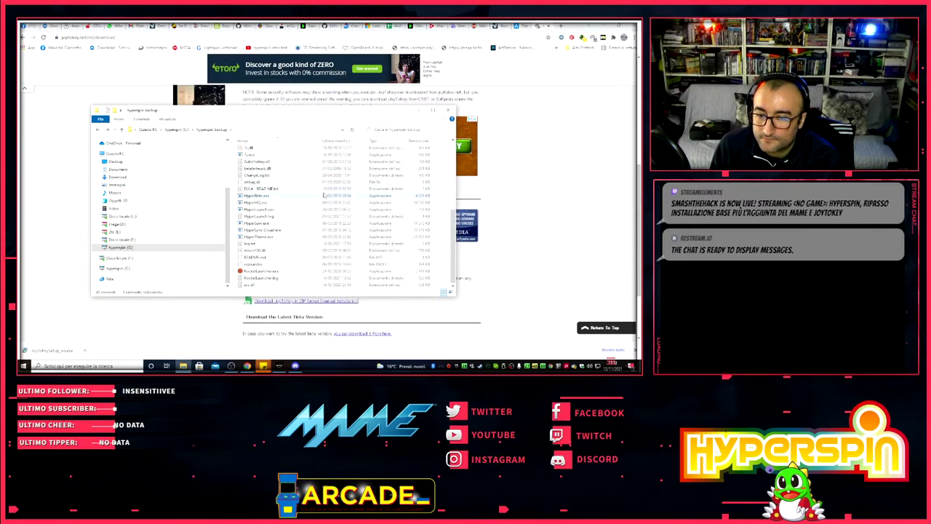
left_click(324, 195)
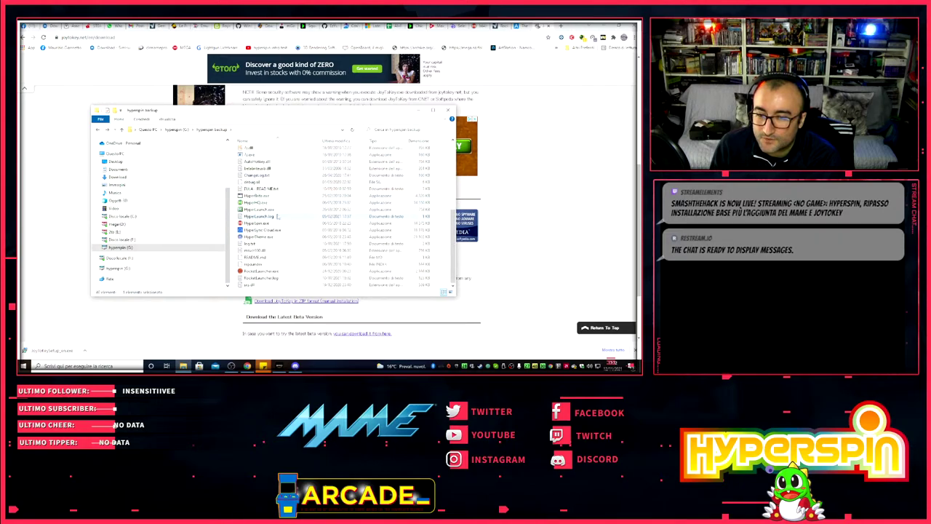
left_click(265, 223)
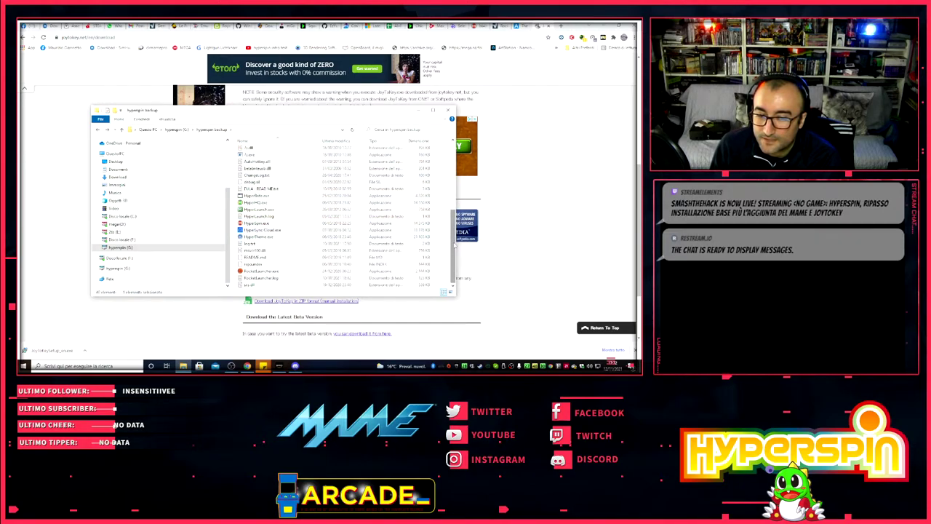
left_click_drag(453, 247, 450, 174)
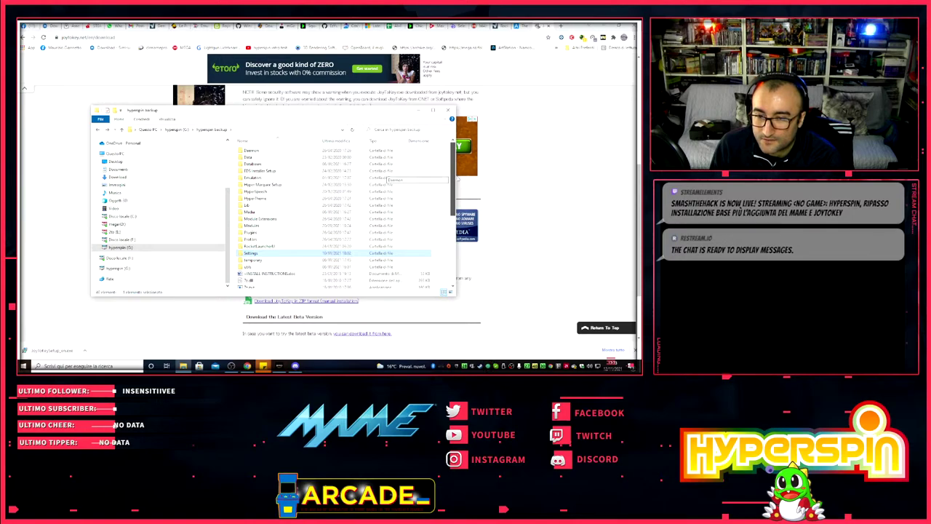
scroll(387, 177, "down", 2)
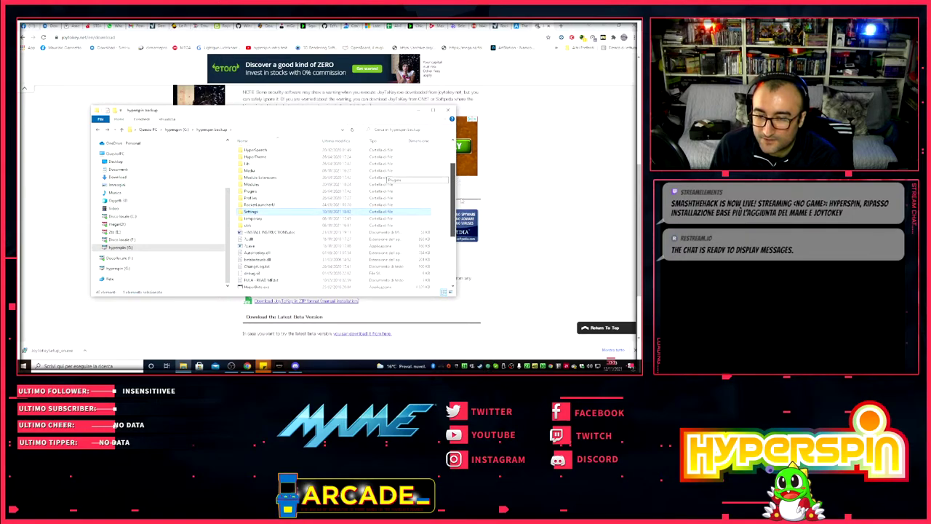
scroll(387, 178, "down", 4)
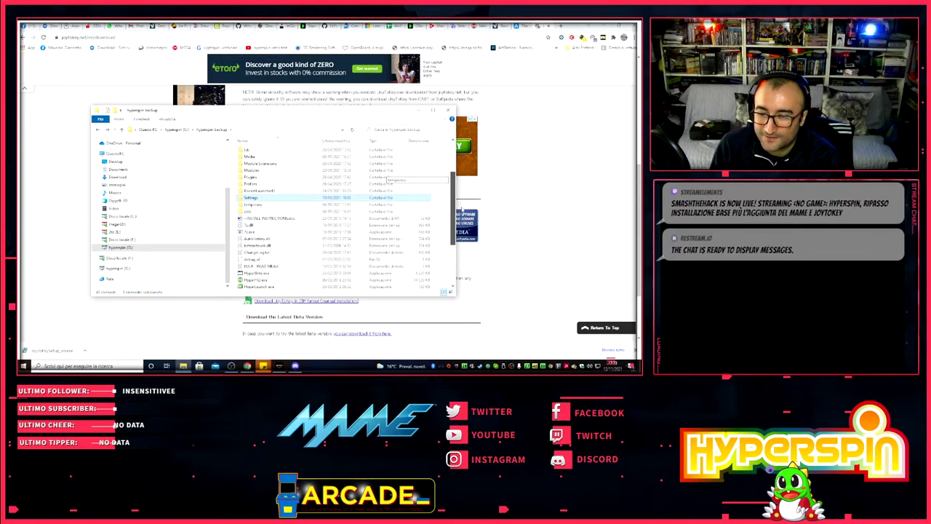
- Go to the root of the hyperspin (G:) drive and look through its folders and files
left_click(176, 130)
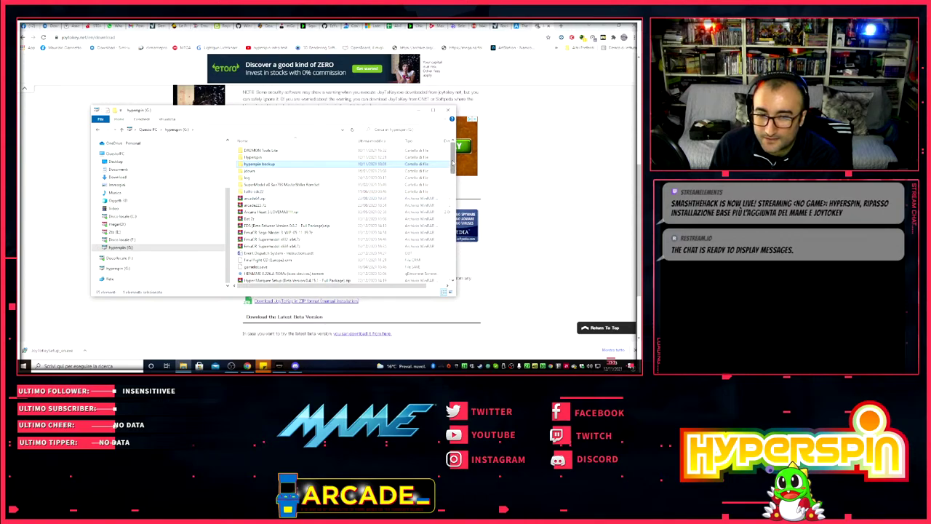
scroll(390, 173, "down", 1)
scroll(390, 173, "up", 1)
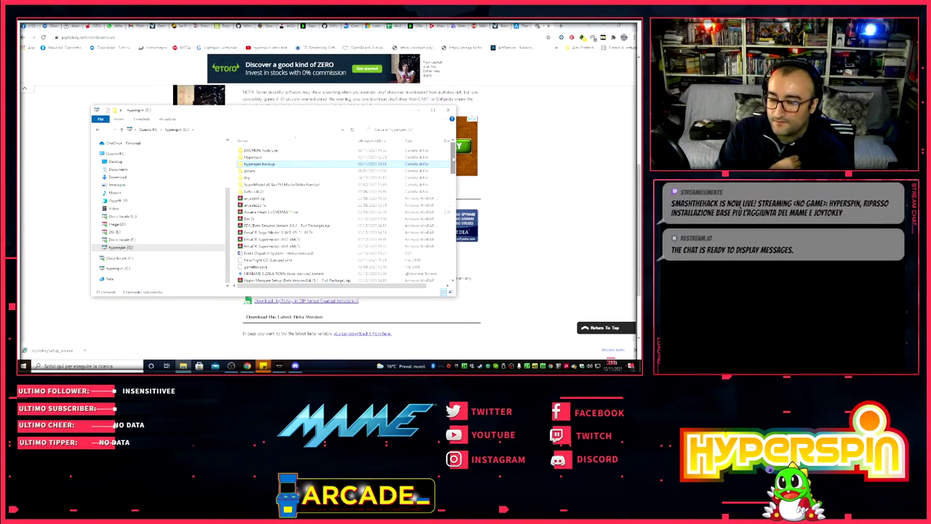
scroll(451, 156, "down", 1)
scroll(452, 154, "up", 1)
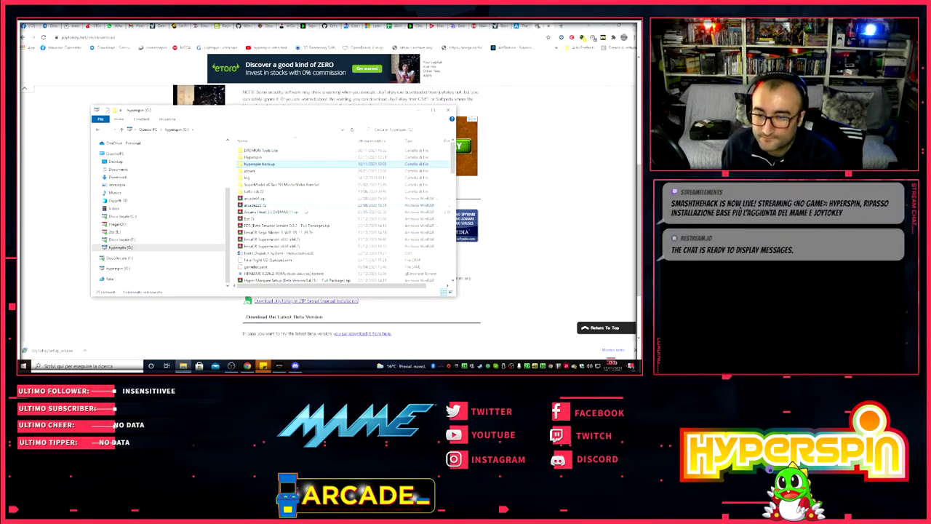
scroll(340, 206, "down", 2)
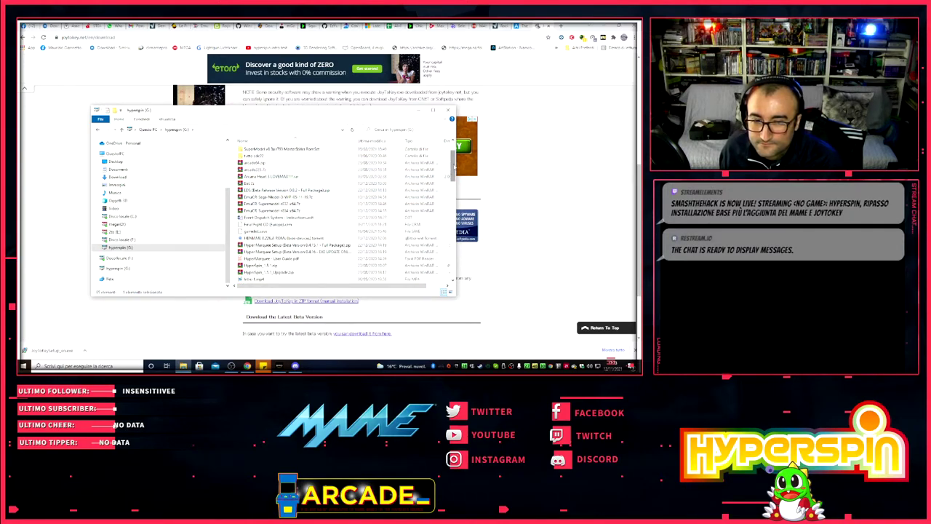
scroll(453, 166, "up", 2)
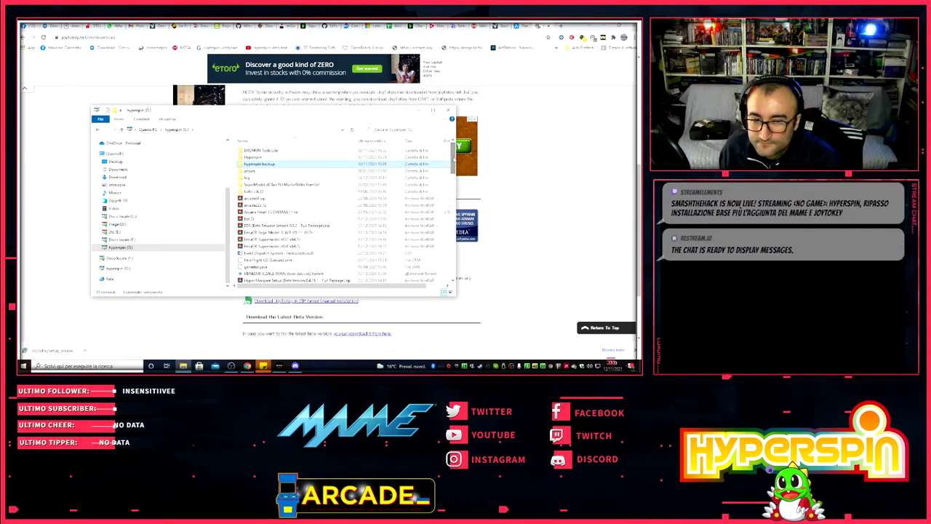
scroll(452, 166, "down", 2)
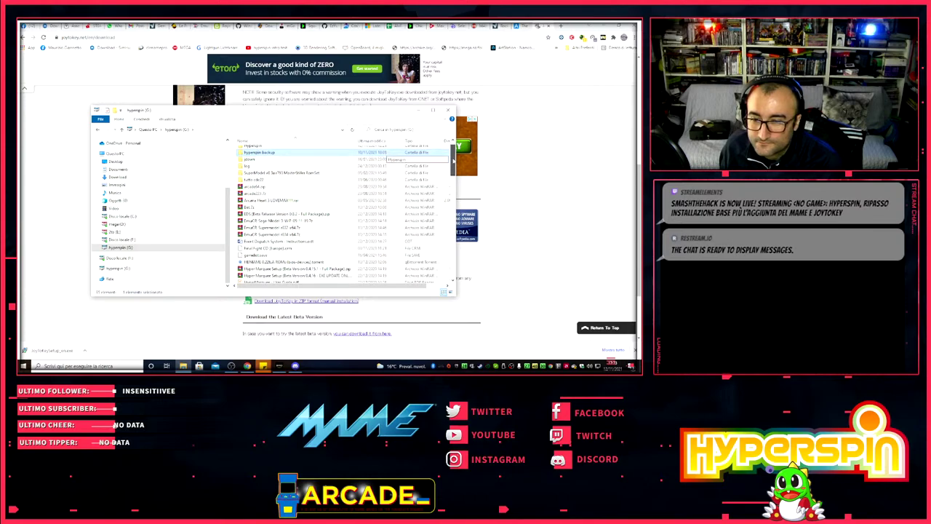
scroll(452, 166, "down", 2)
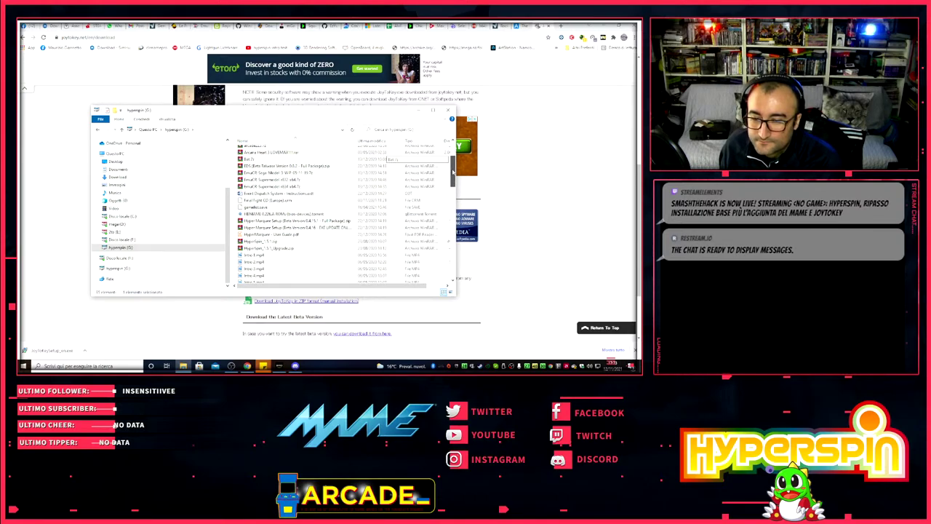
scroll(453, 176, "down", 2)
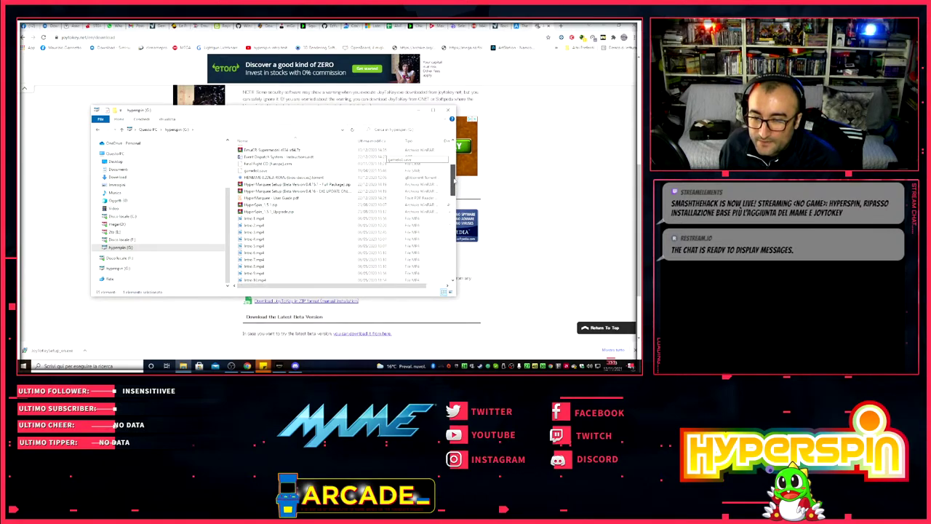
scroll(455, 191, "down", 1)
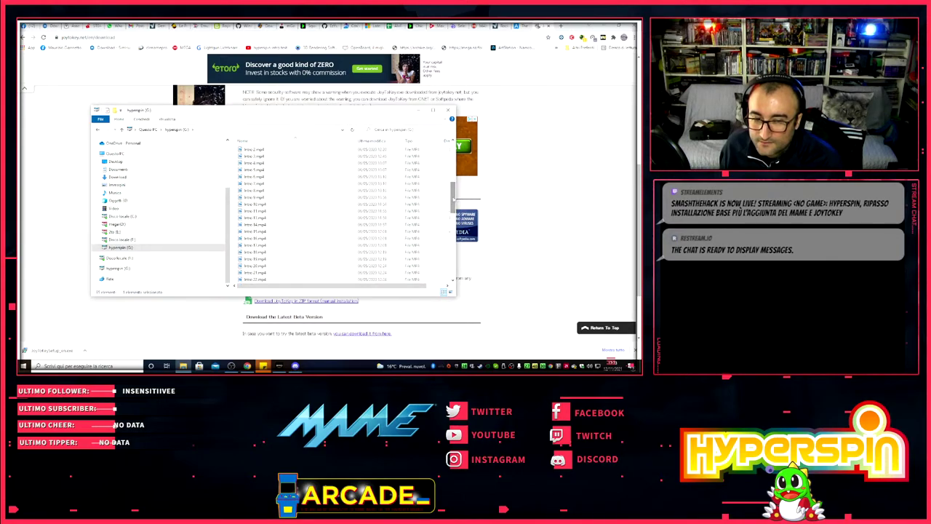
left_click_drag(454, 197, 450, 266)
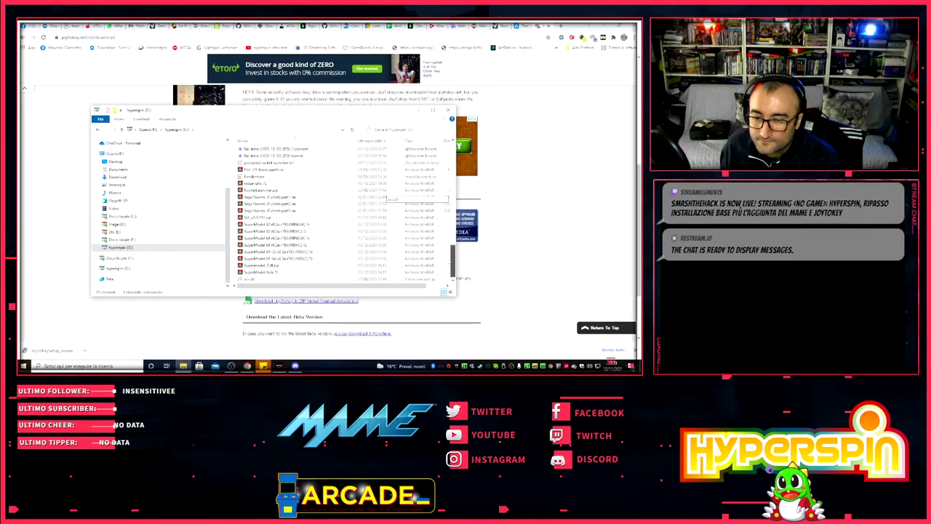
scroll(383, 191, "up", 3)
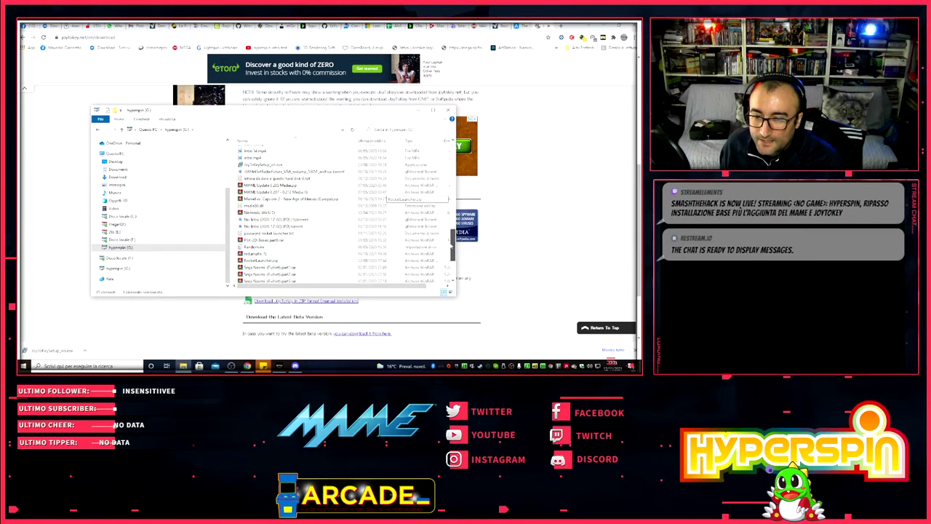
scroll(383, 193, "up", 3)
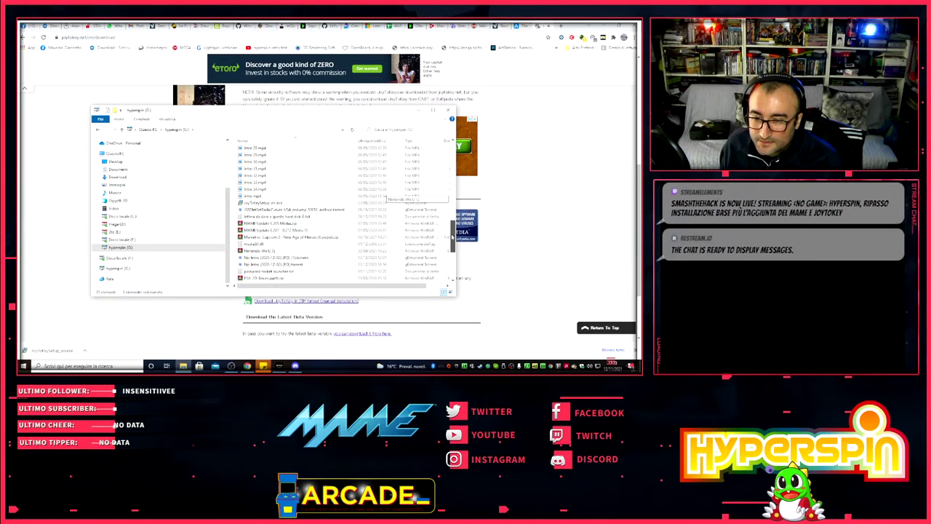
left_click_drag(452, 236, 462, 154)
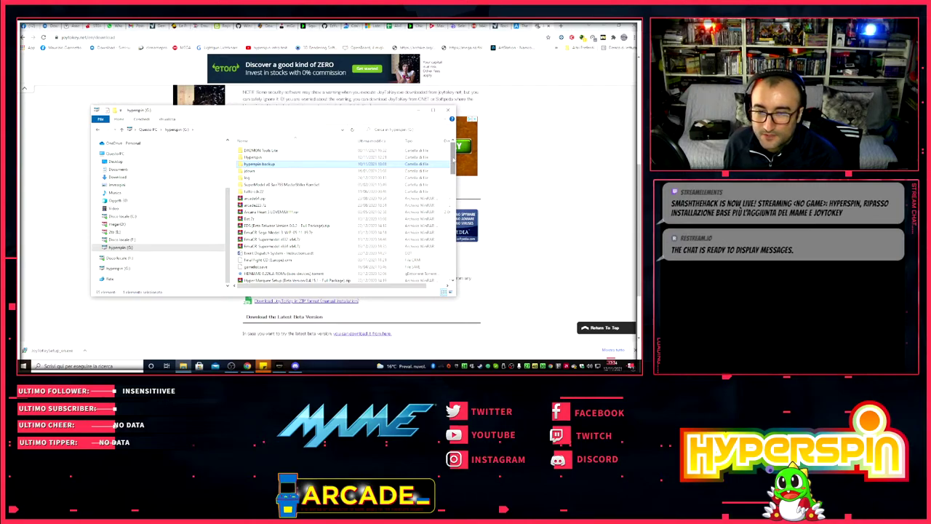
scroll(342, 211, "down", 1)
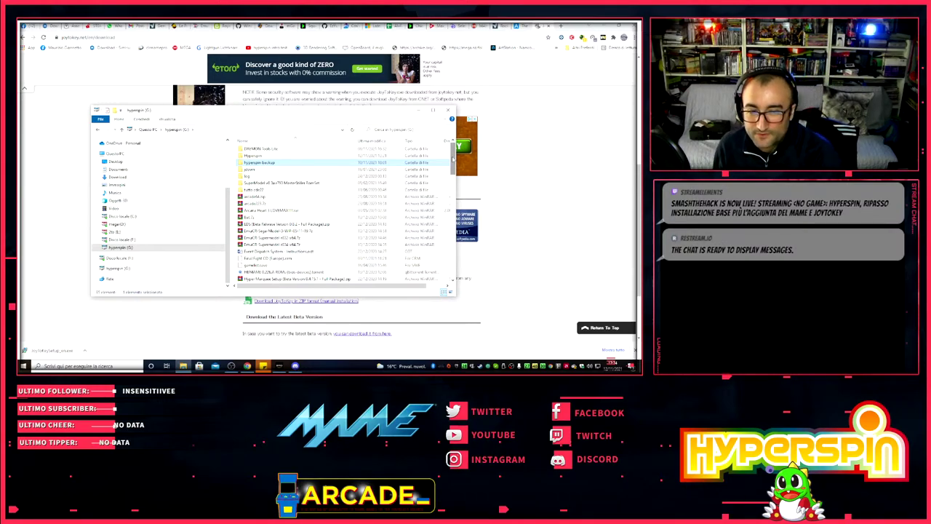
scroll(386, 152, "up", 1)
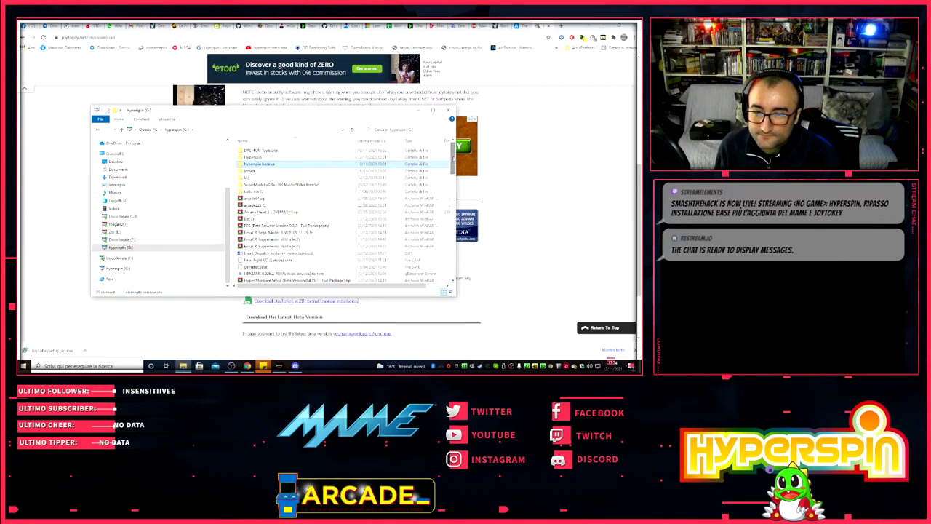
scroll(452, 145, "down", 1)
scroll(452, 147, "up", 1)
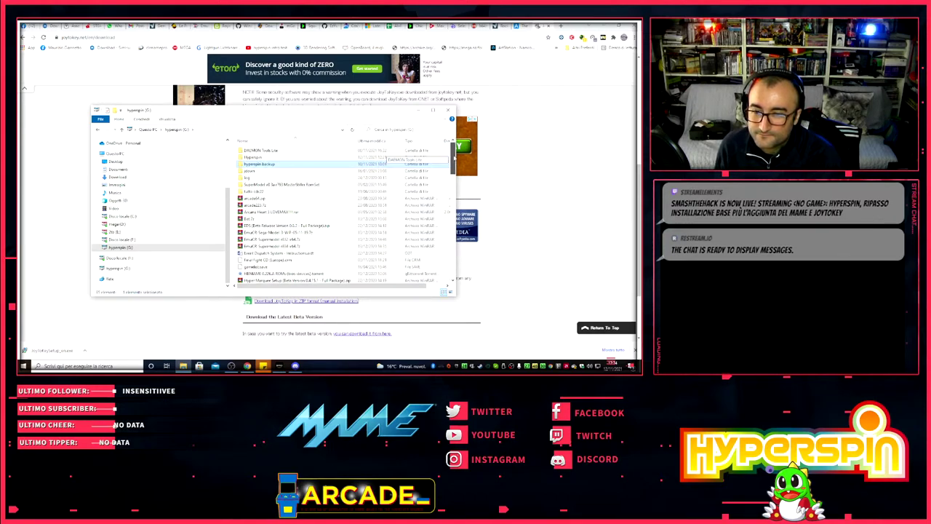
scroll(453, 147, "down", 2)
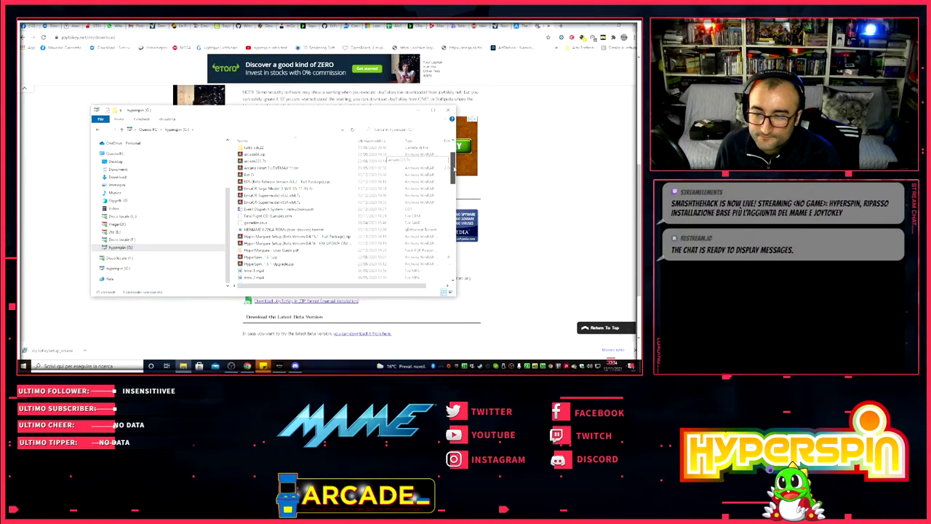
mouse_move(452, 167)
left_mouse_down()
mouse_move(453, 183)
mouse_move(453, 153)
left_mouse_up()
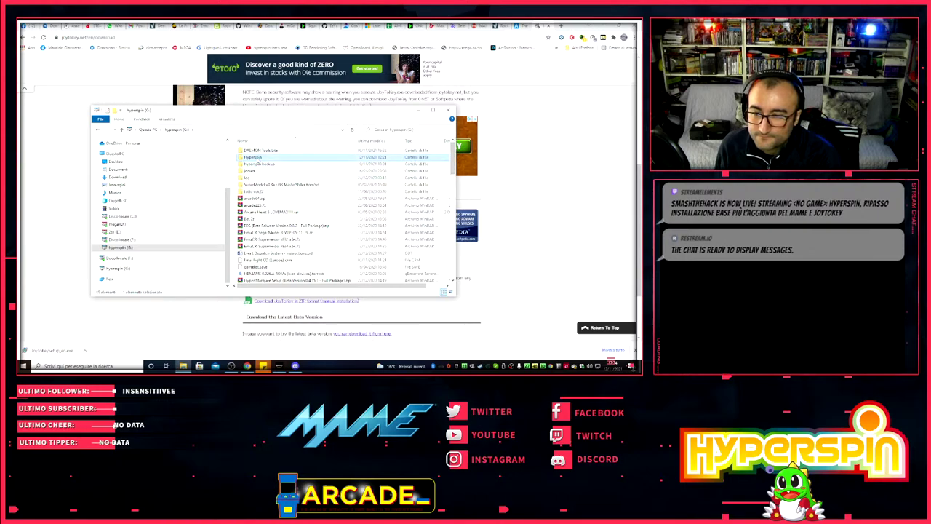
- Open the Hyperspin folder on the G: drive and select HyperSpin.exe
double_click(258, 158)
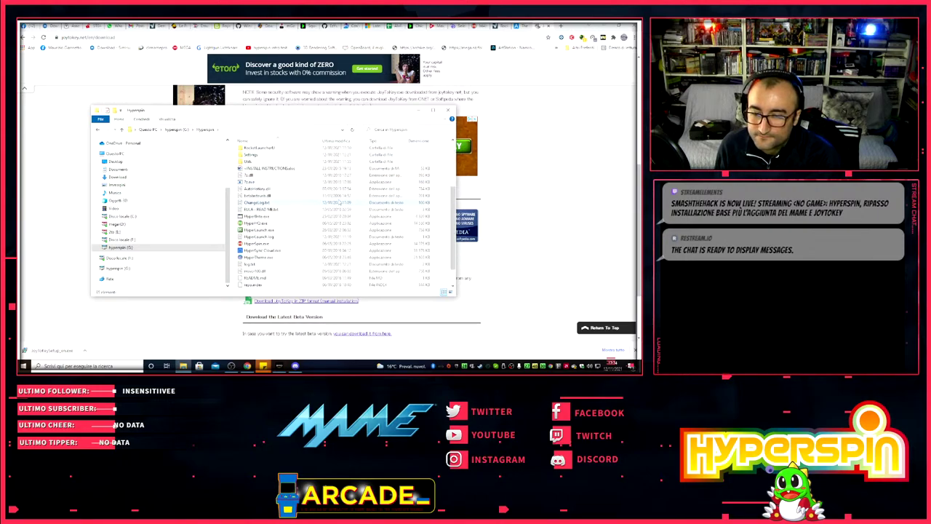
scroll(340, 202, "down", 3)
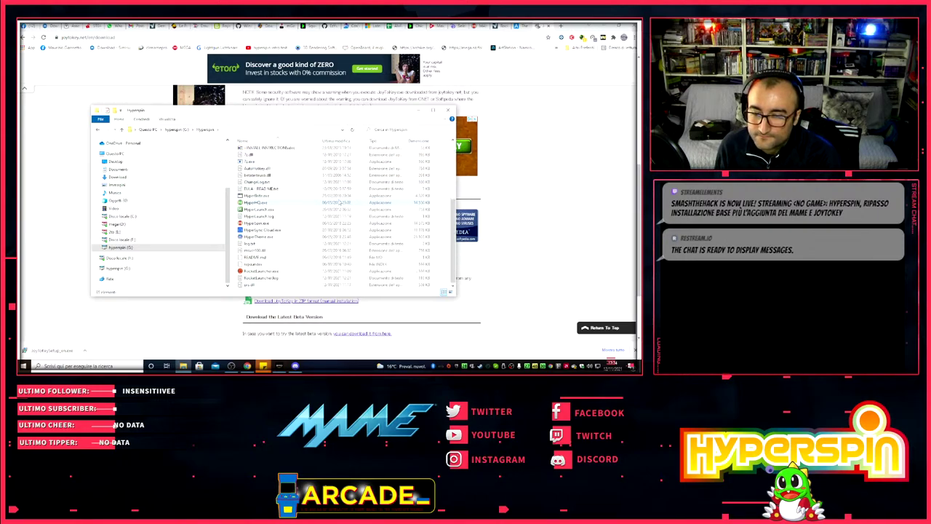
left_click(266, 223)
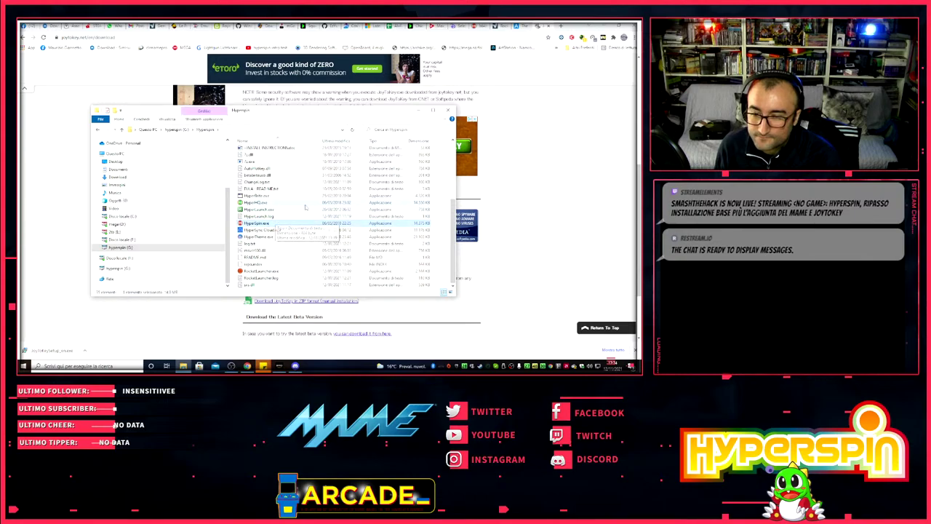
- Try to launch HyperSpin.exe from the Hyperspin folder
scroll(326, 211, "up", 5)
scroll(327, 205, "down", 5)
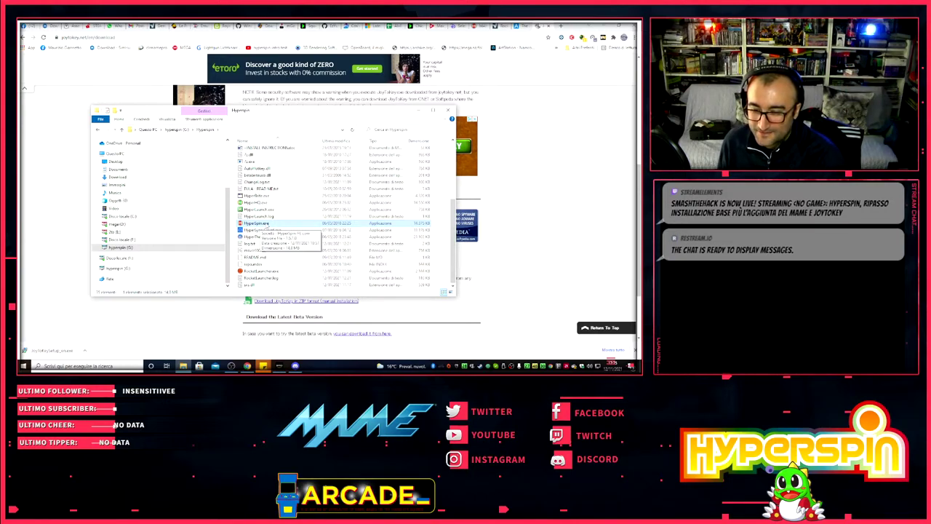
double_click(269, 222)
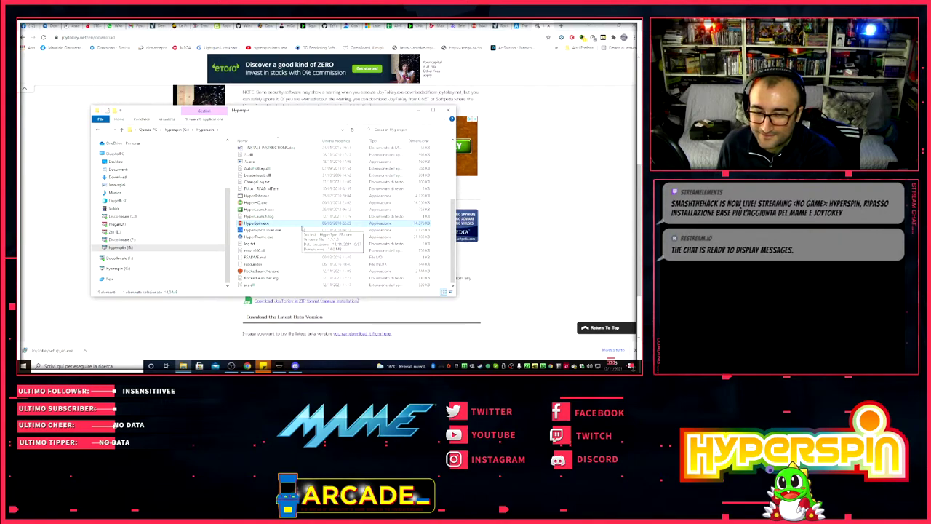
scroll(302, 227, "up", 4)
scroll(302, 228, "down", 5)
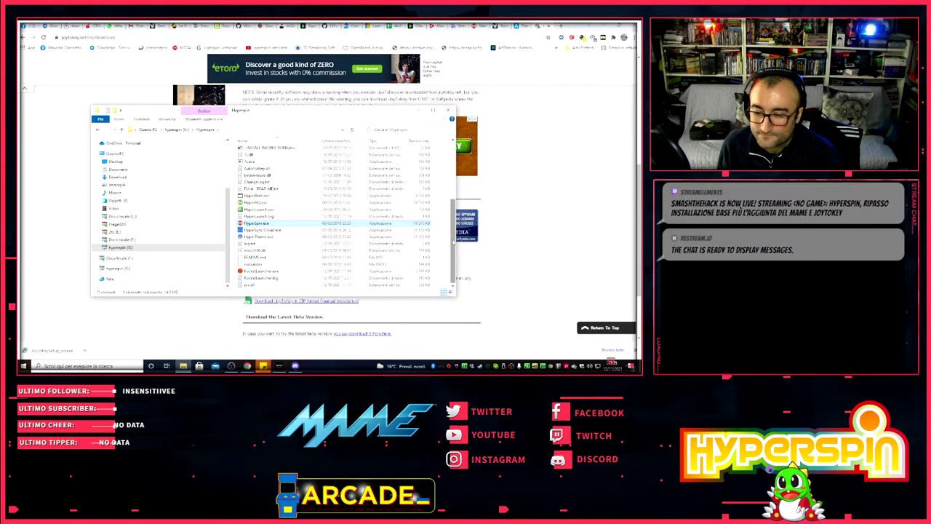
- Switch to Discord, check the newest direct message, and minimize Discord
left_click(295, 366)
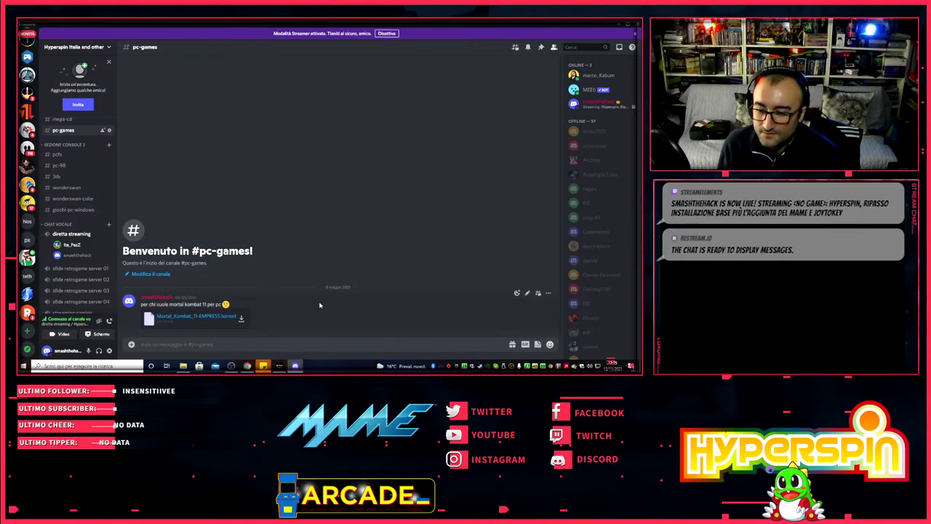
left_click(26, 57)
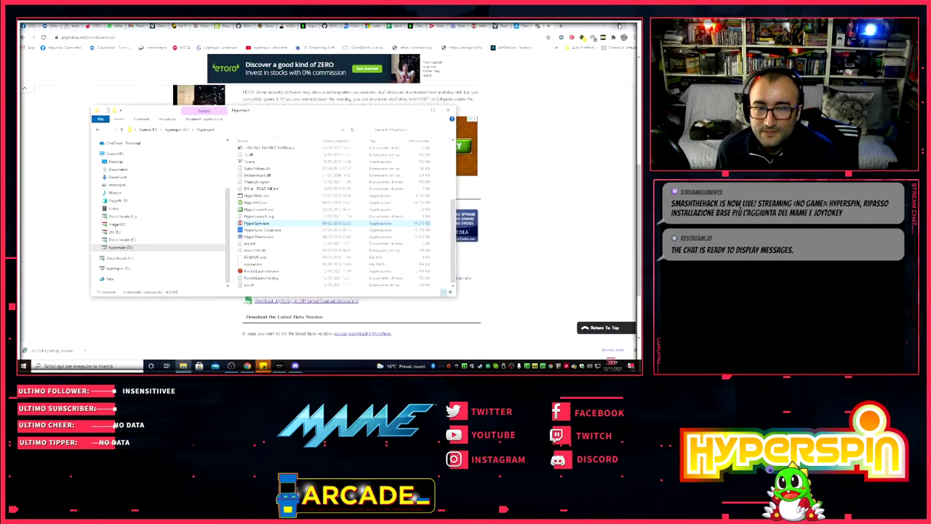
left_click(627, 24)
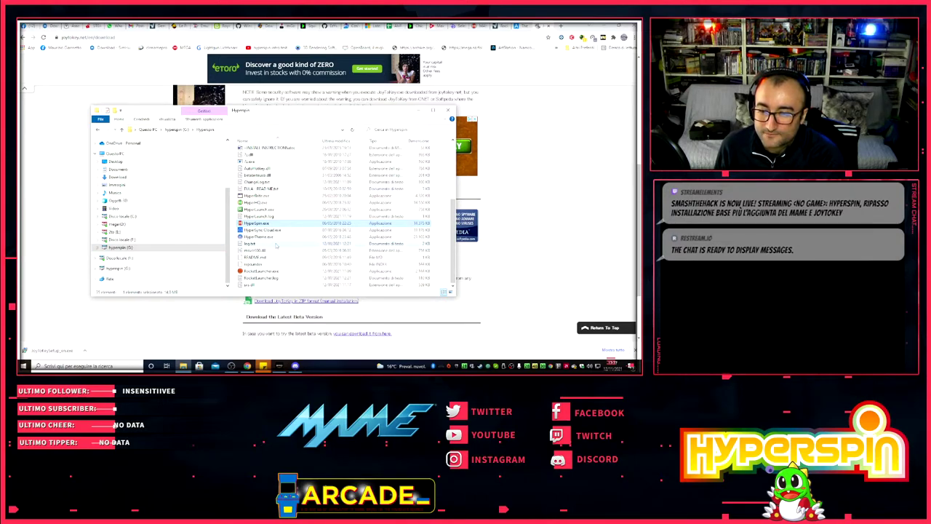
- Launch HyperSpin.exe and test navigation and selection in the game wheel at 1941
scroll(277, 245, "up", 5)
scroll(272, 247, "down", 5)
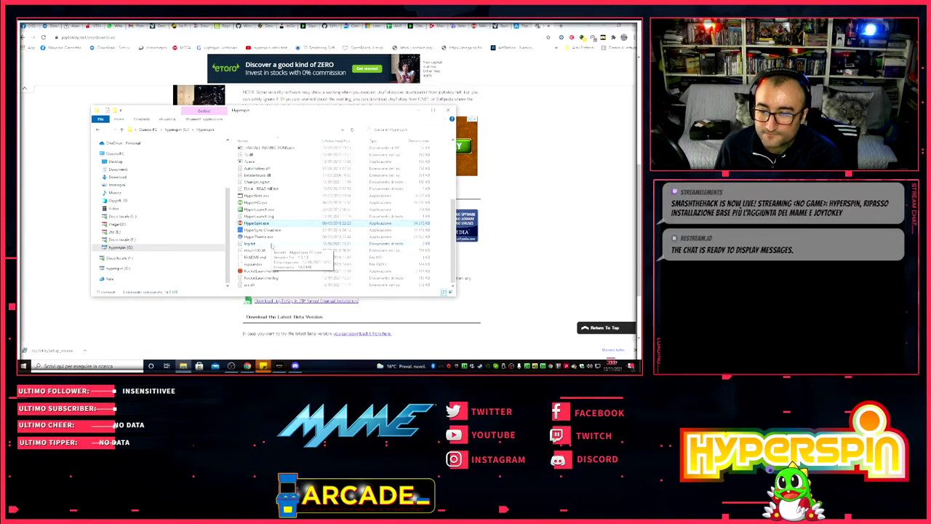
double_click(316, 221)
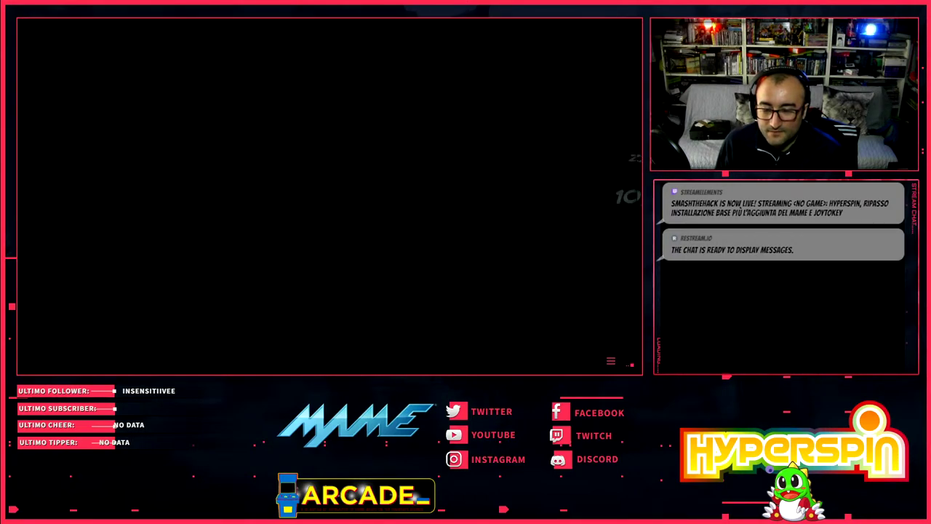
key("Down")
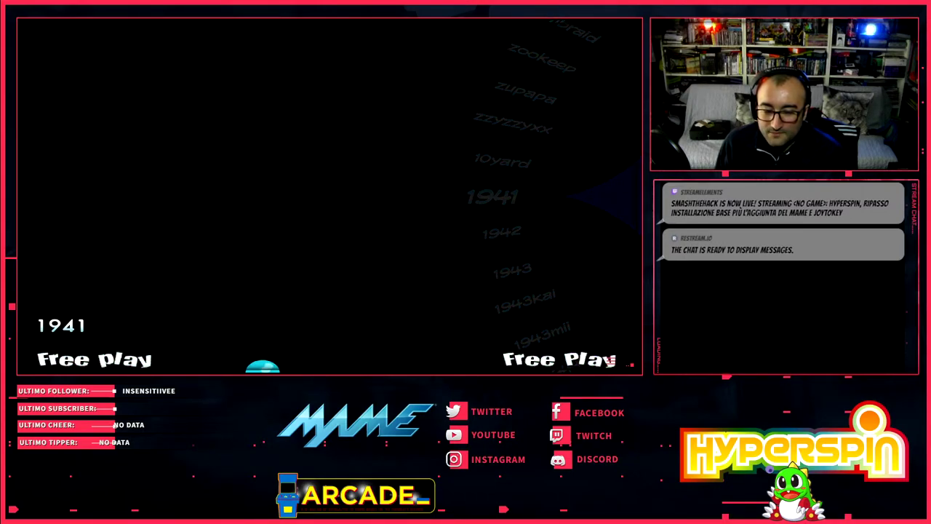
key("Return")
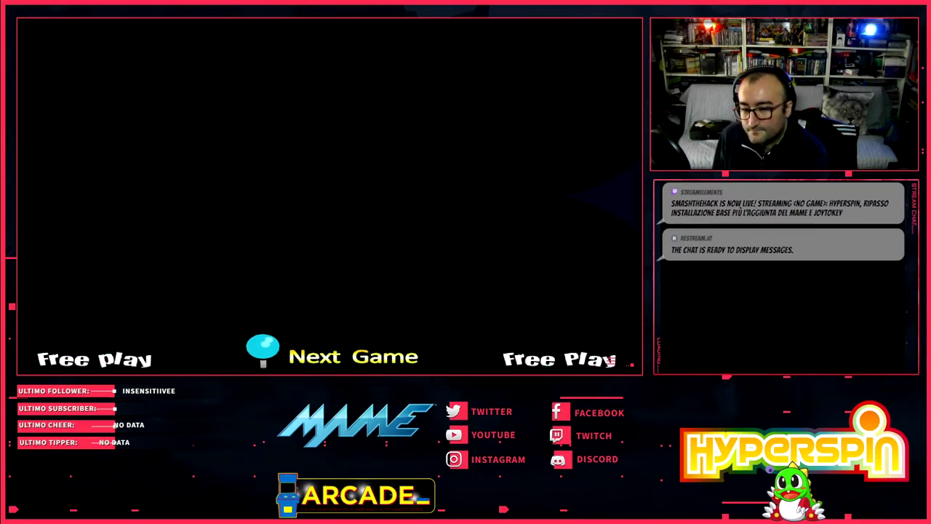
- Exit HyperSpin, confirming with Yes, and return to the Hyperspin folder window
key("Escape")
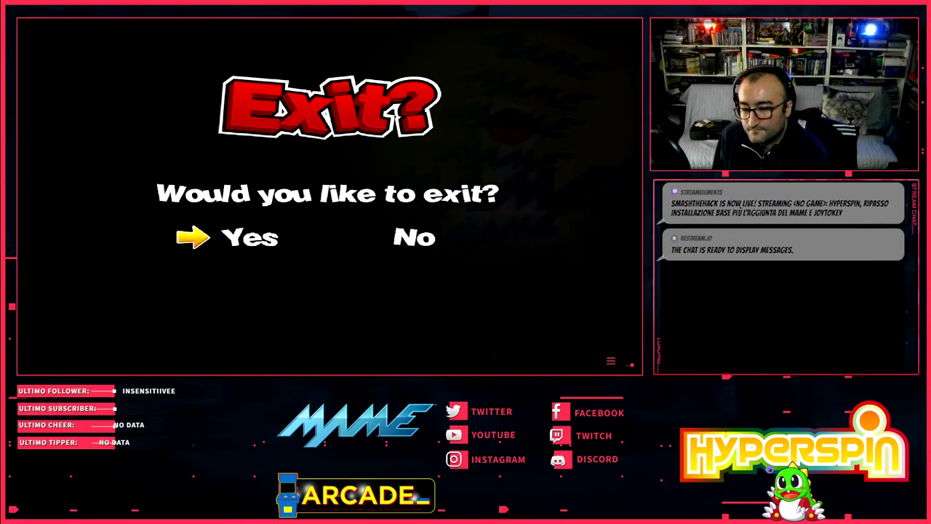
key("Return")
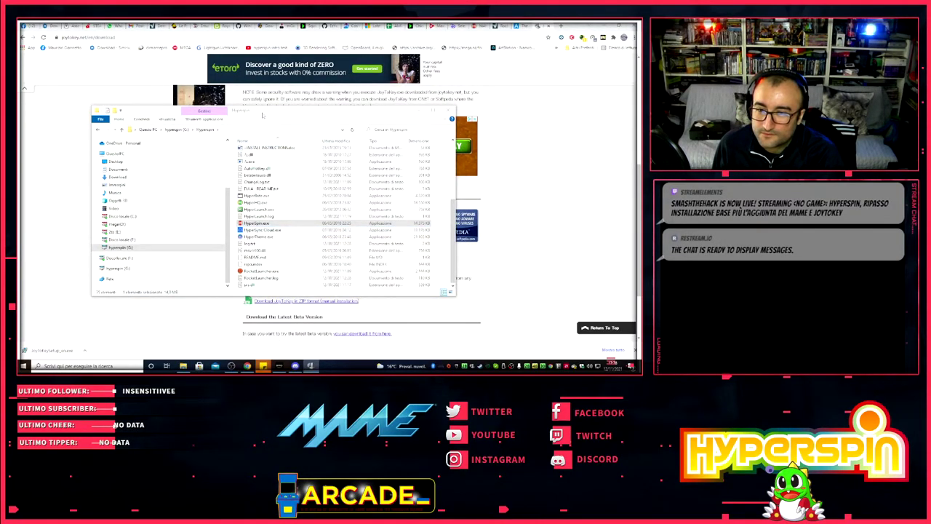
left_click(256, 112)
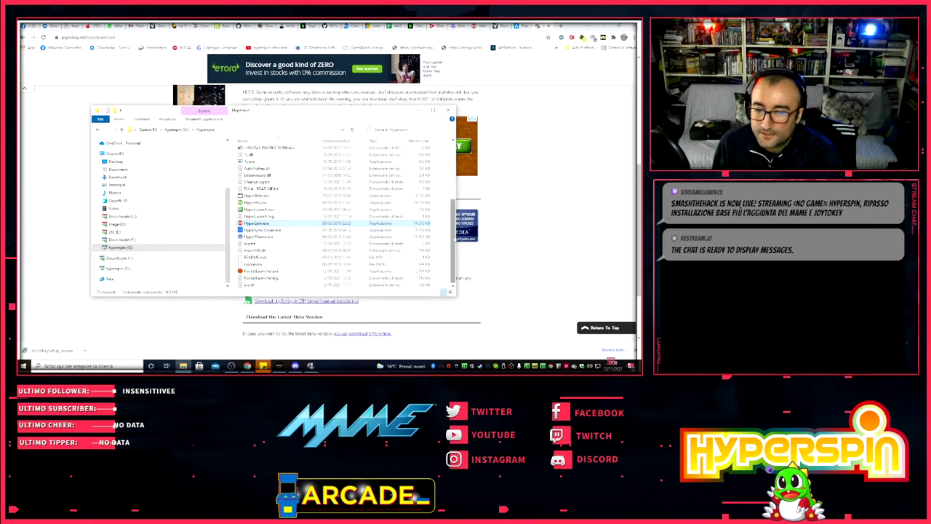
left_click_drag(454, 247, 452, 235)
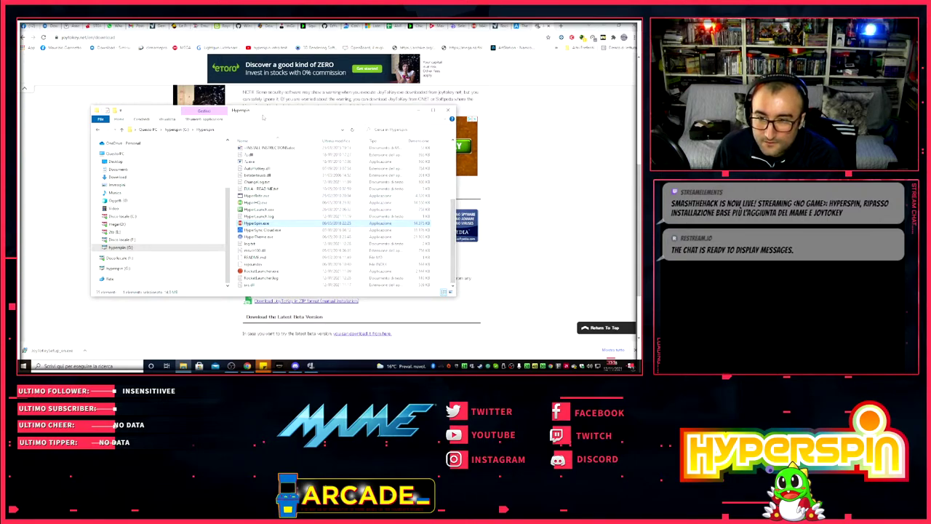
left_click_drag(263, 112, 286, 113)
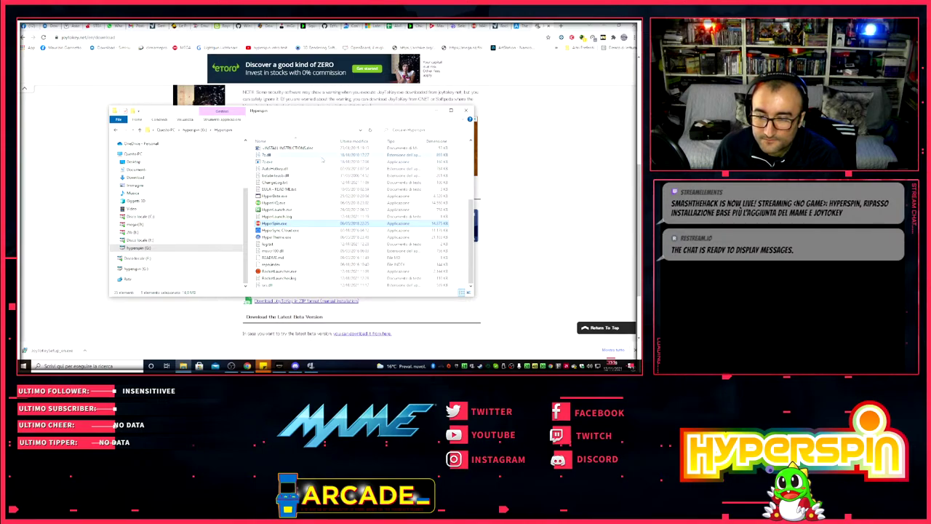
left_click_drag(277, 115, 295, 115)
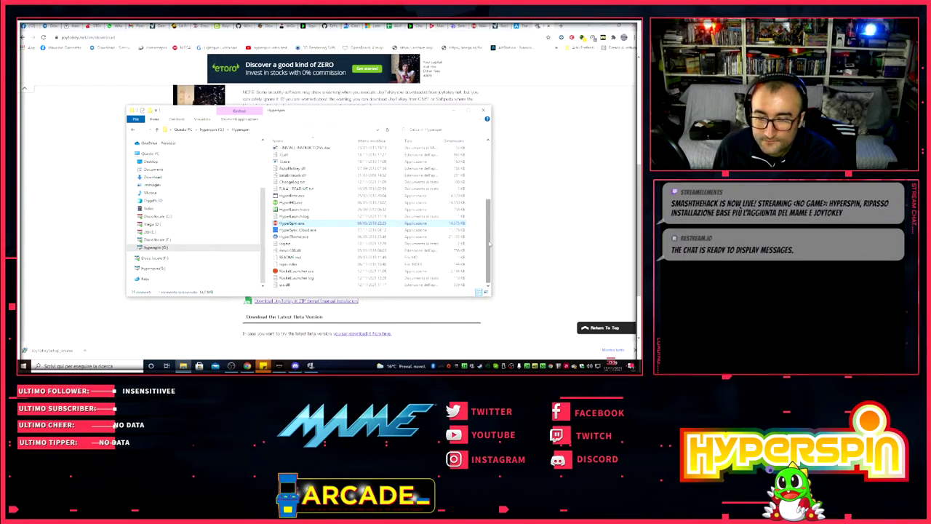
left_click_drag(488, 245, 489, 238)
left_click_drag(488, 238, 489, 243)
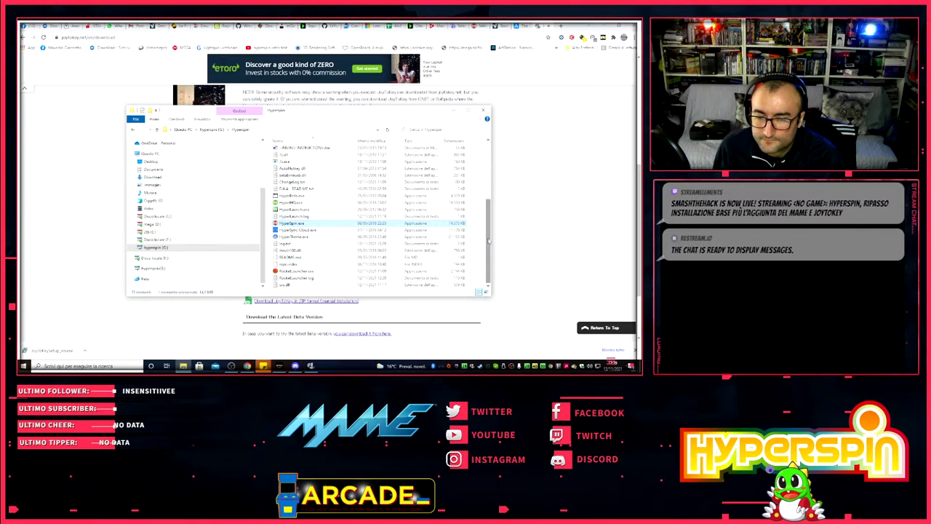
mouse_move(489, 240)
left_mouse_down()
mouse_move(489, 231)
mouse_move(487, 253)
left_mouse_up()
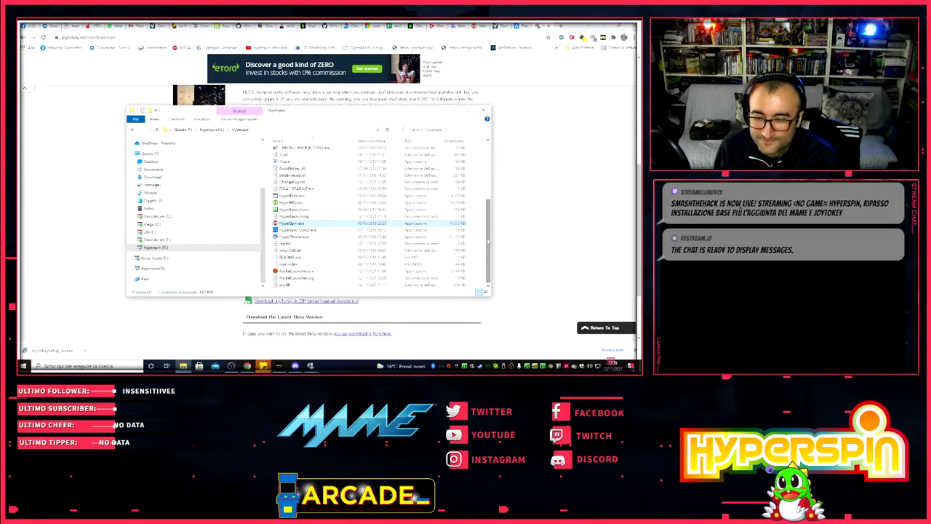
left_click_drag(488, 241, 490, 240)
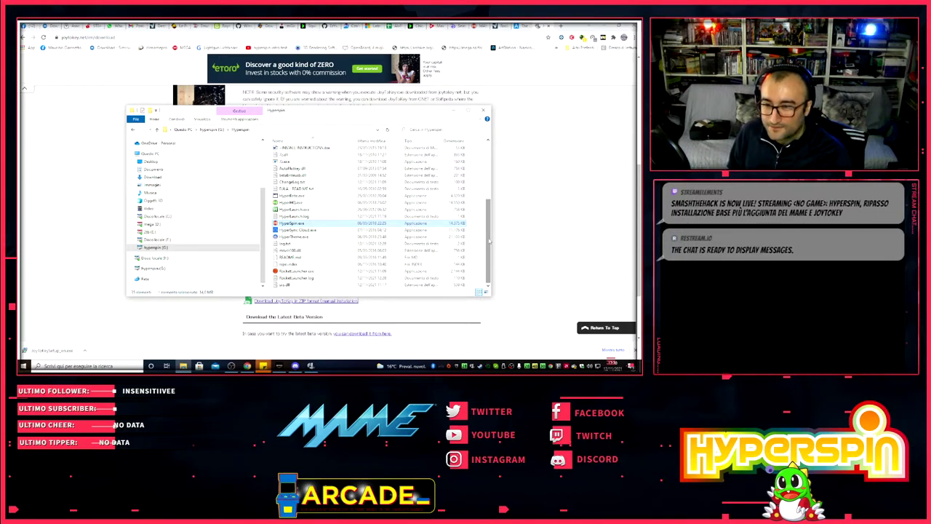
- Switch to Discord, lower the other participant's user volume to minimum in the diretta streaming voice channel, and minimize Discord
left_click(295, 366)
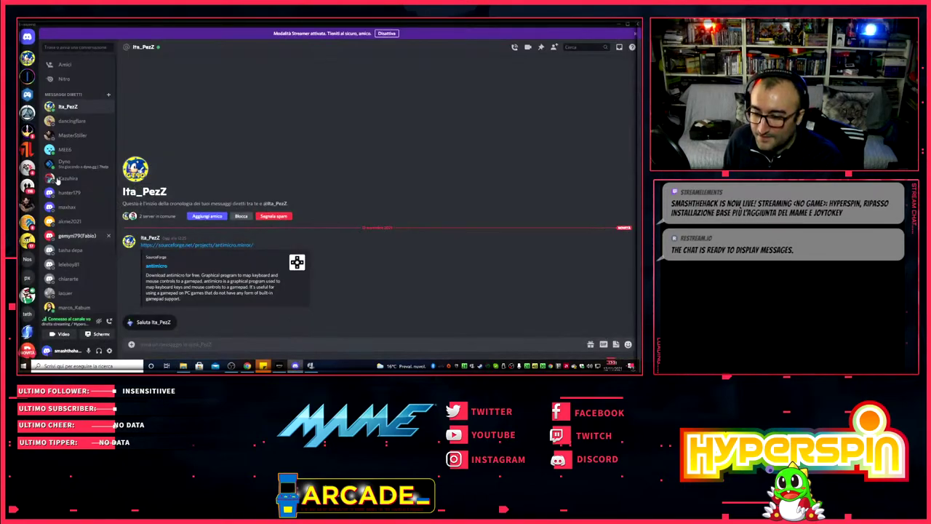
scroll(25, 266, "down", 1)
left_click(27, 259)
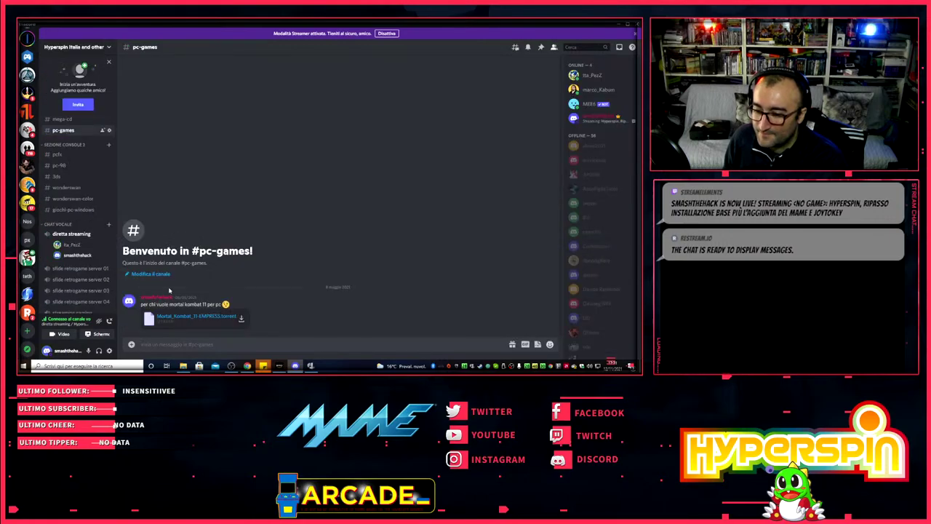
right_click(86, 248)
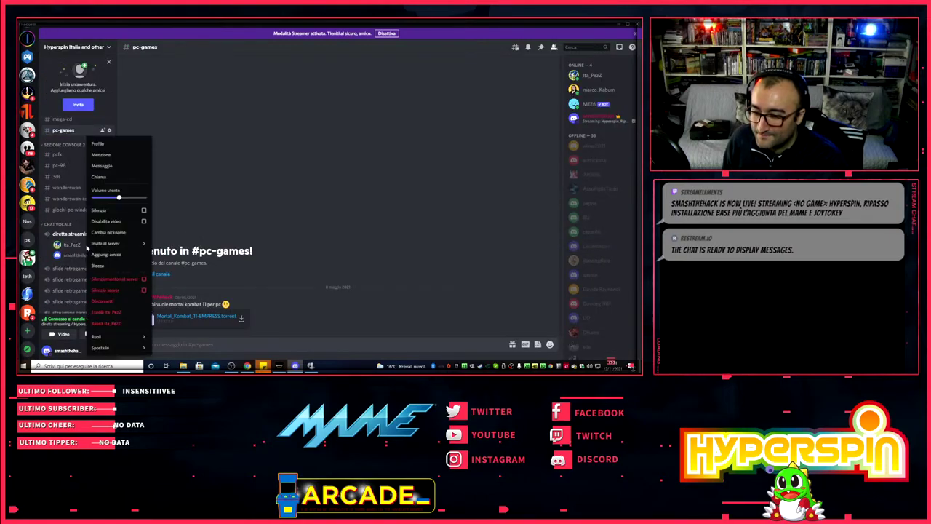
mouse_move(119, 197)
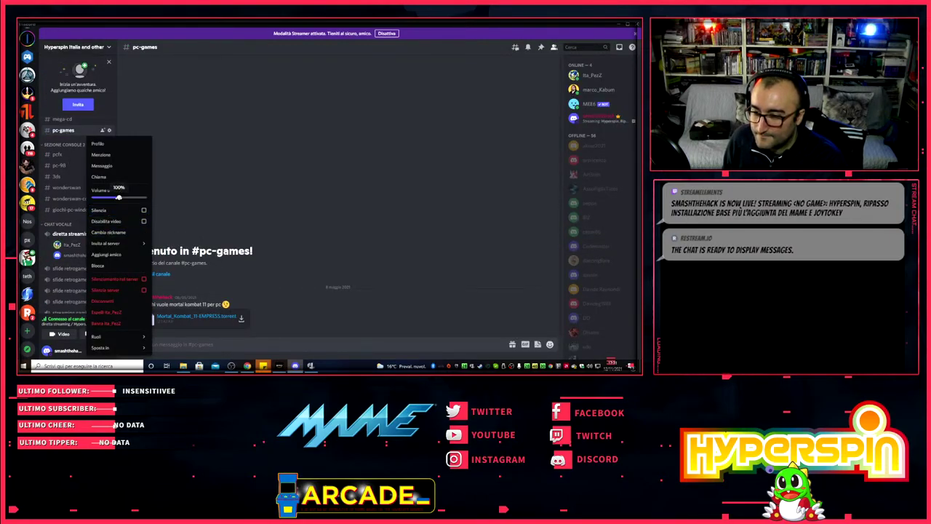
left_click_drag(118, 197, 93, 198)
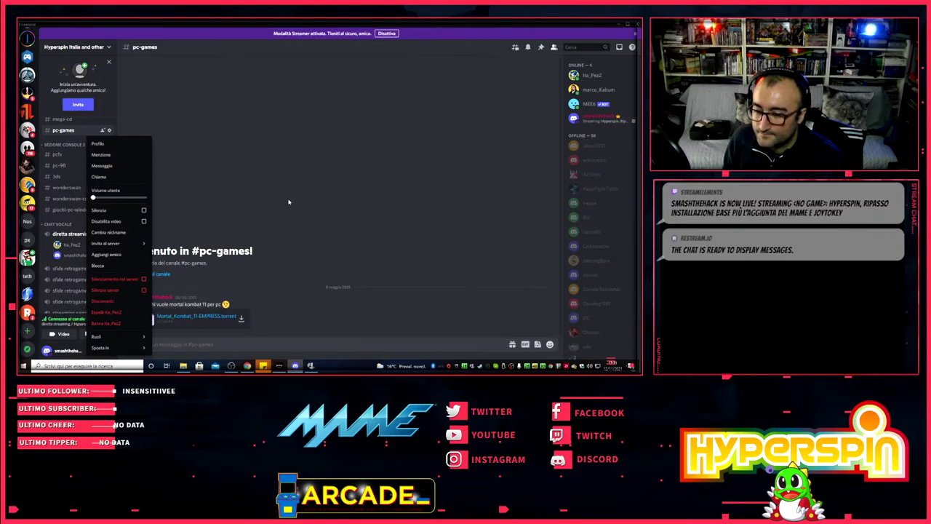
left_click(473, 119)
left_click(622, 24)
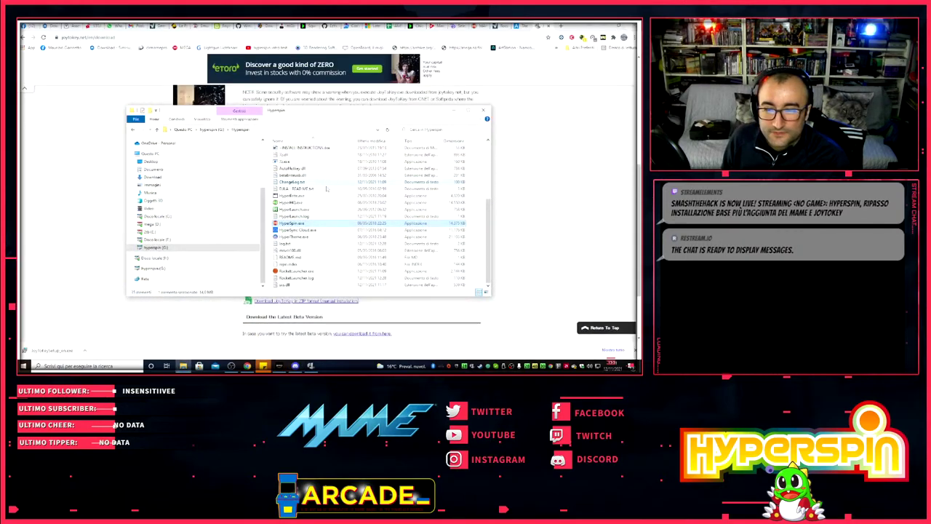
- Look through the Hyperspin folder and its Settings subfolder, and return to the Hyperspin folder
scroll(489, 189, "up", 5)
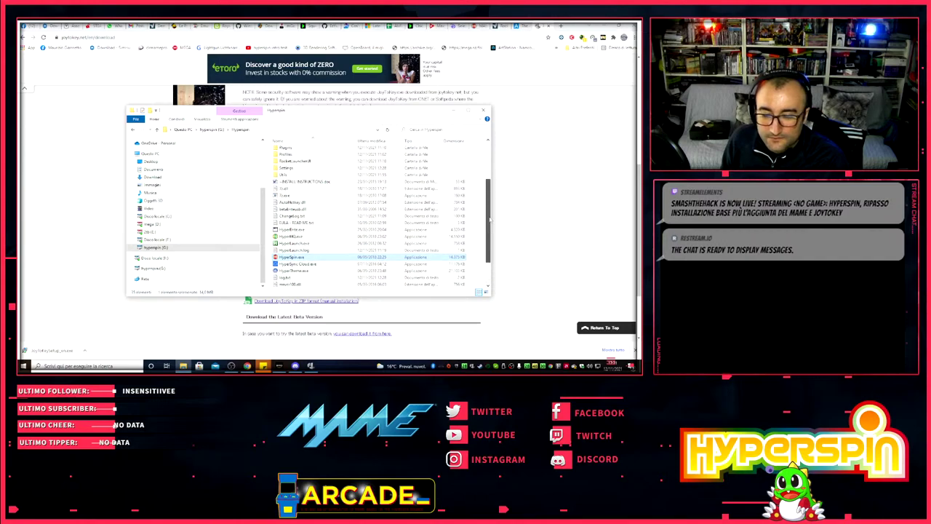
scroll(489, 166, "down", 5)
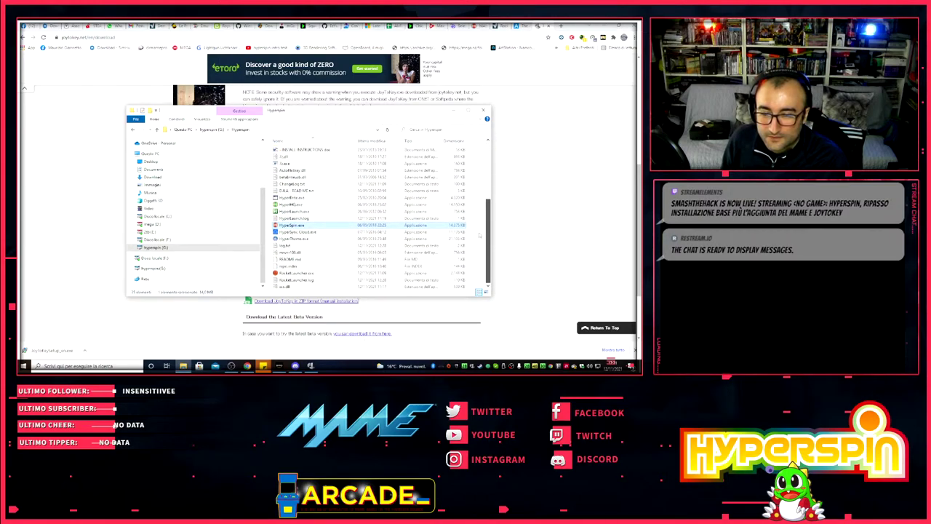
scroll(321, 193, "up", 5)
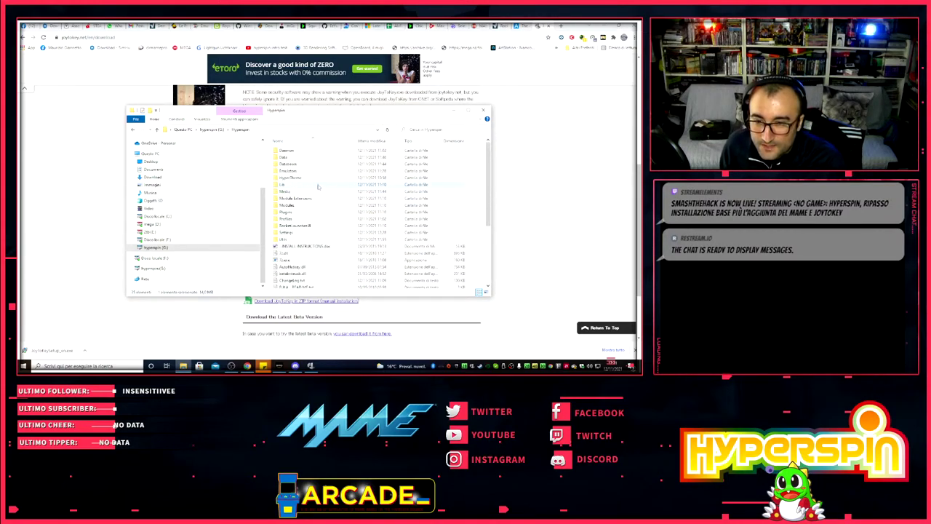
left_click(210, 130)
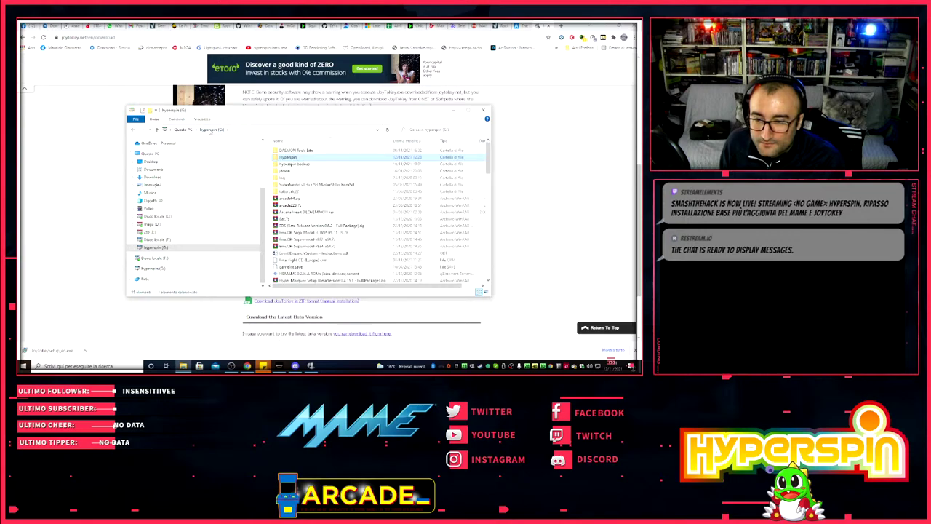
double_click(288, 158)
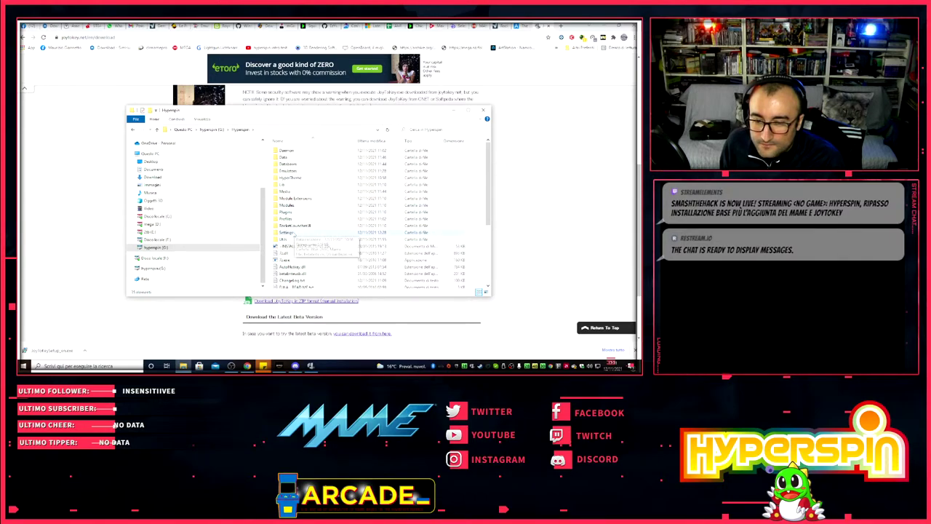
double_click(290, 232)
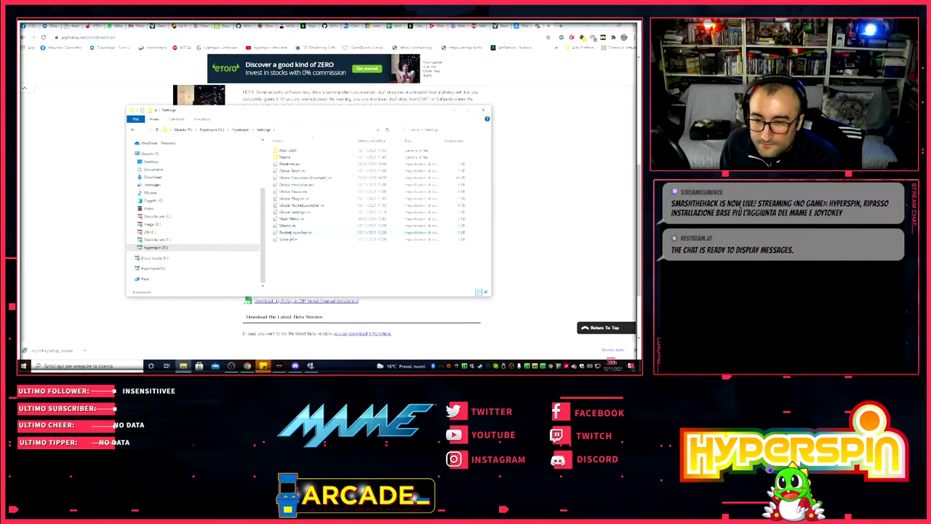
left_click(132, 130)
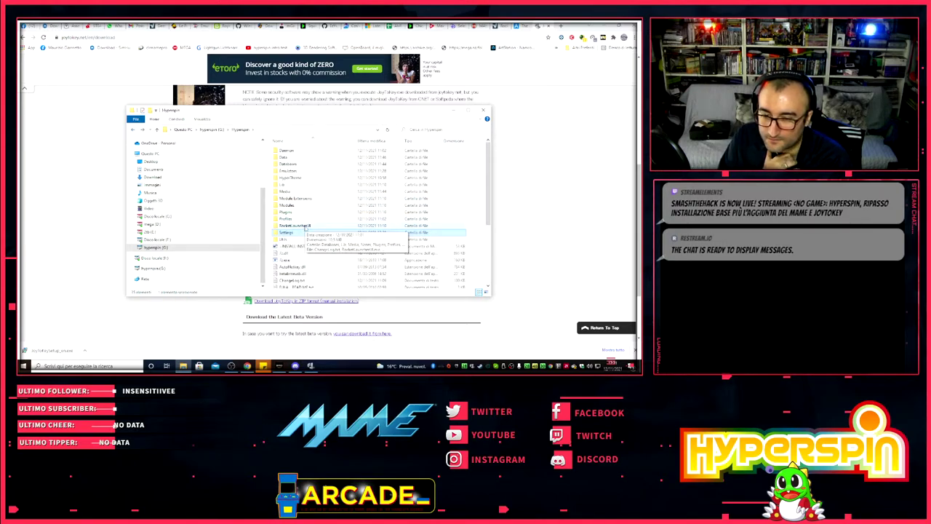
- Look through the RocketLauncherUI folder and its Settings subfolder, and return to the RocketLauncherUI folder
double_click(304, 226)
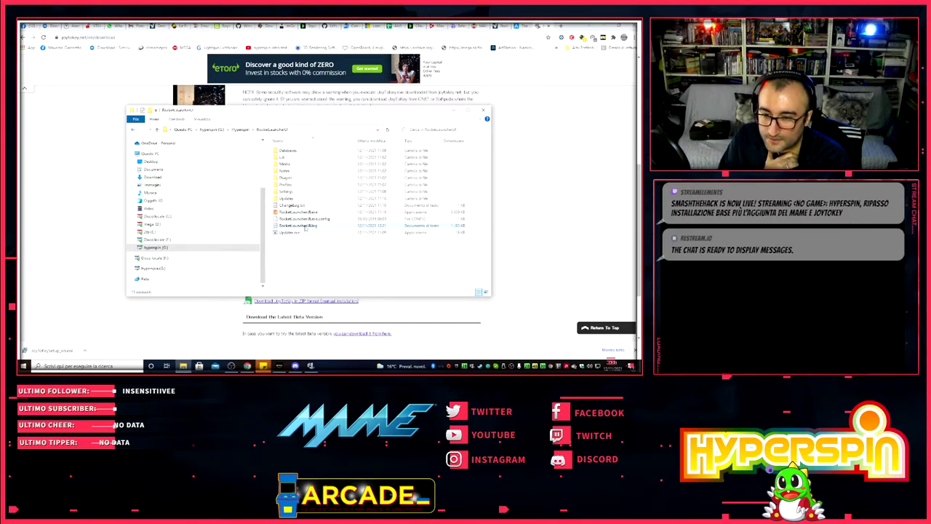
double_click(291, 192)
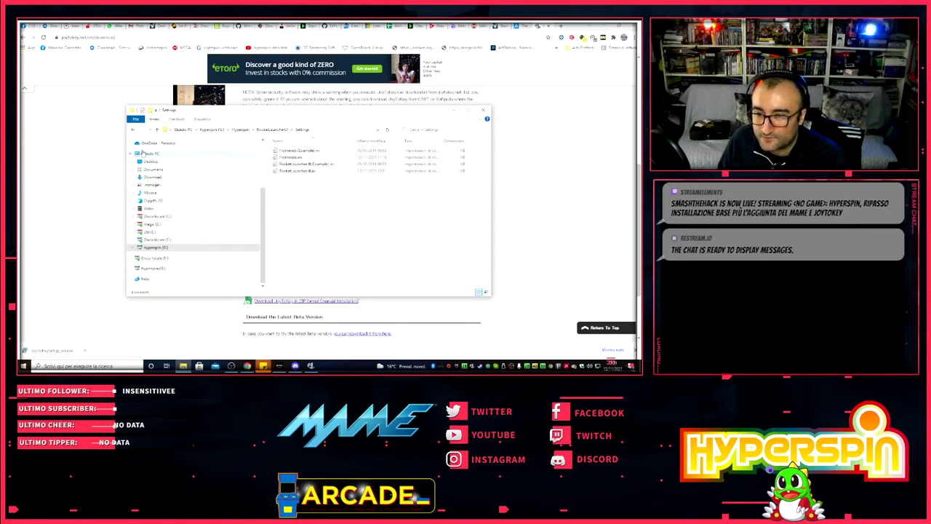
key("alt+Left")
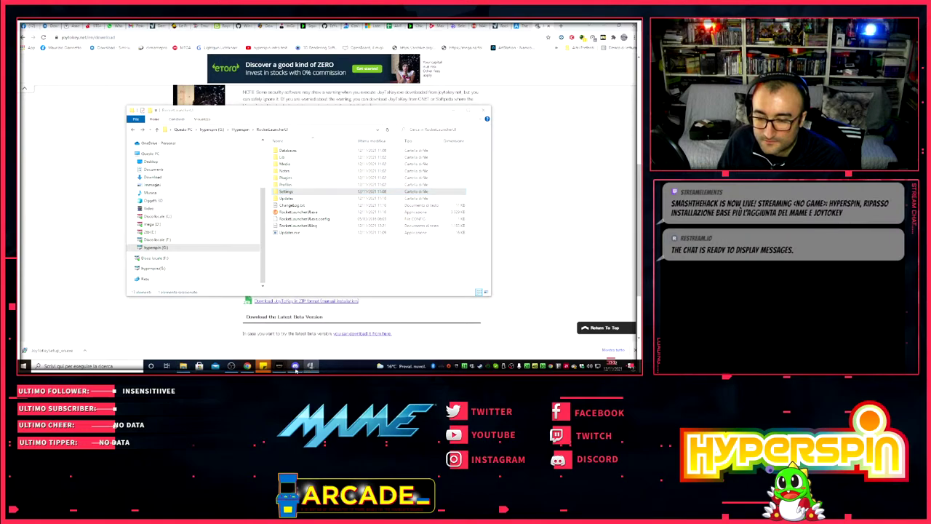
- Switch to Discord, raise the other participant's user volume in the diretta streaming voice channel, and minimize Discord
left_click(295, 366)
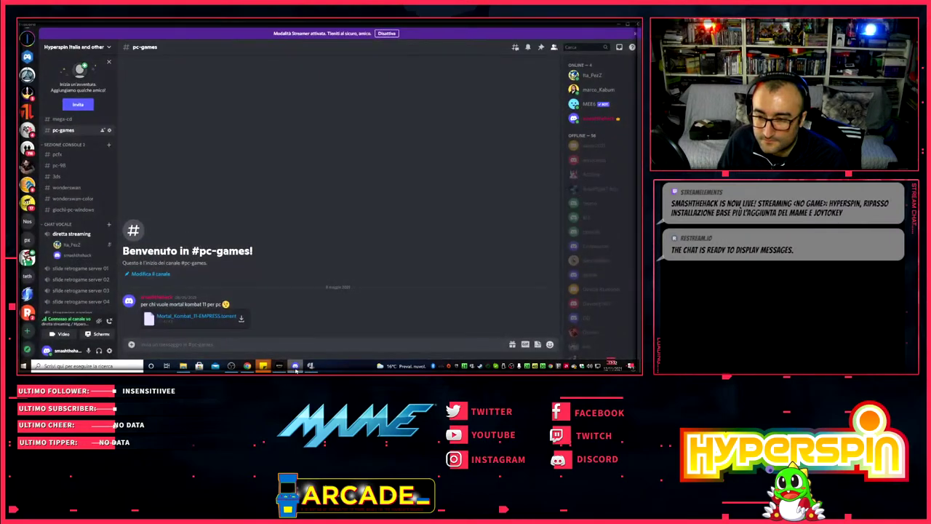
right_click(86, 247)
left_click_drag(92, 198, 112, 197)
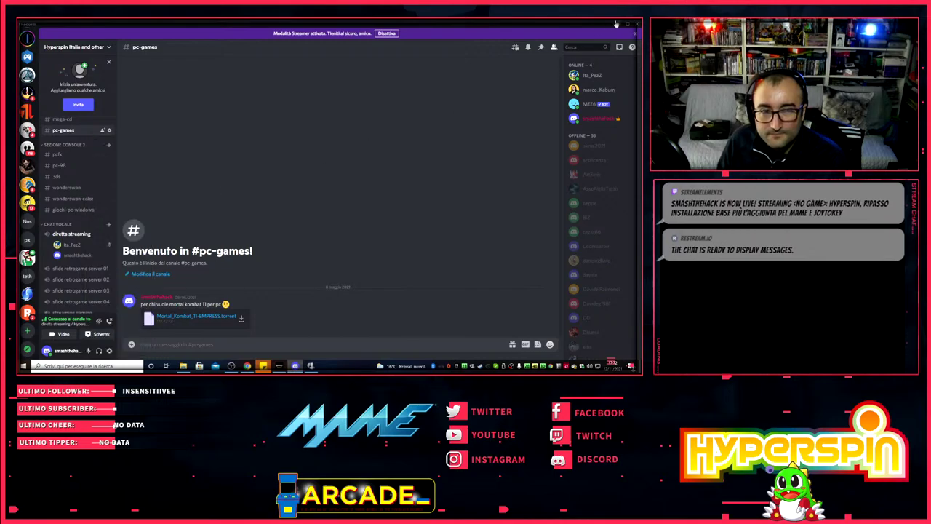
left_click(616, 24)
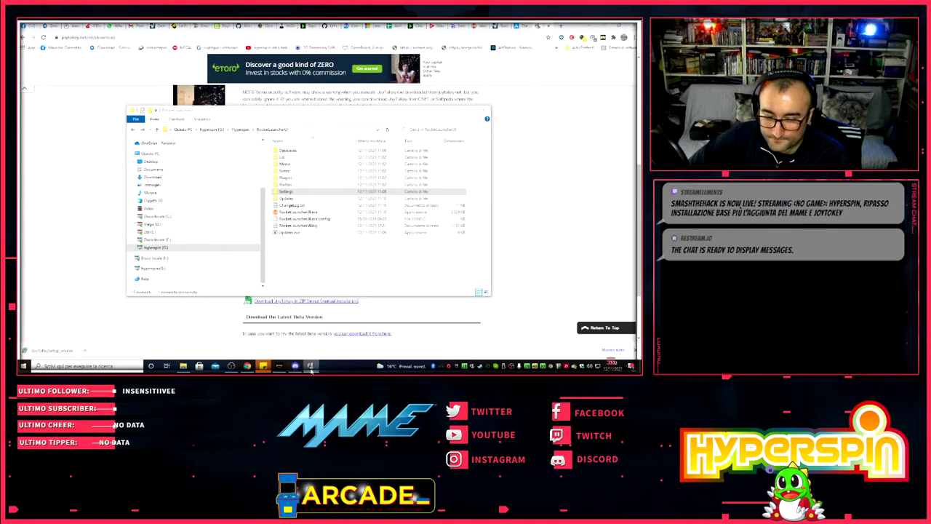
- Launch RocketLauncherUI from the RocketLauncherUI folder and bring its window to the front
mouse_move(313, 369)
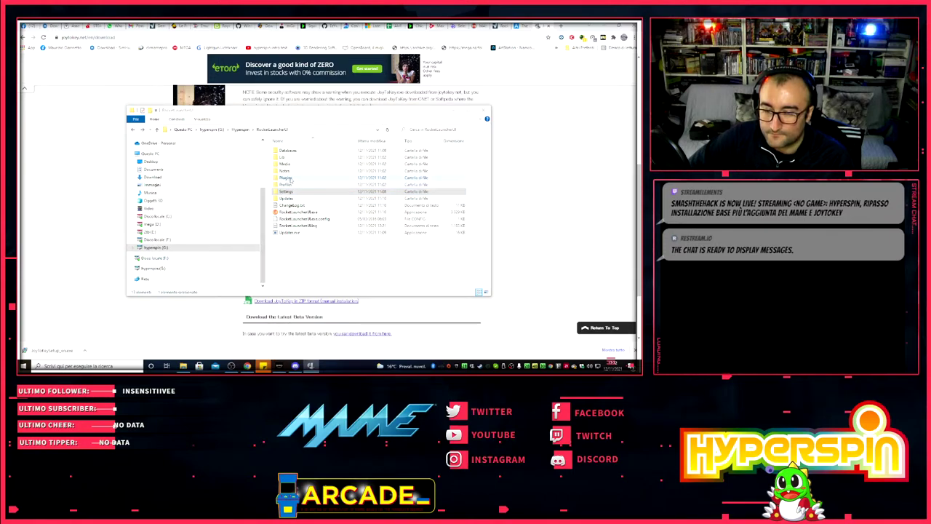
left_click(306, 212)
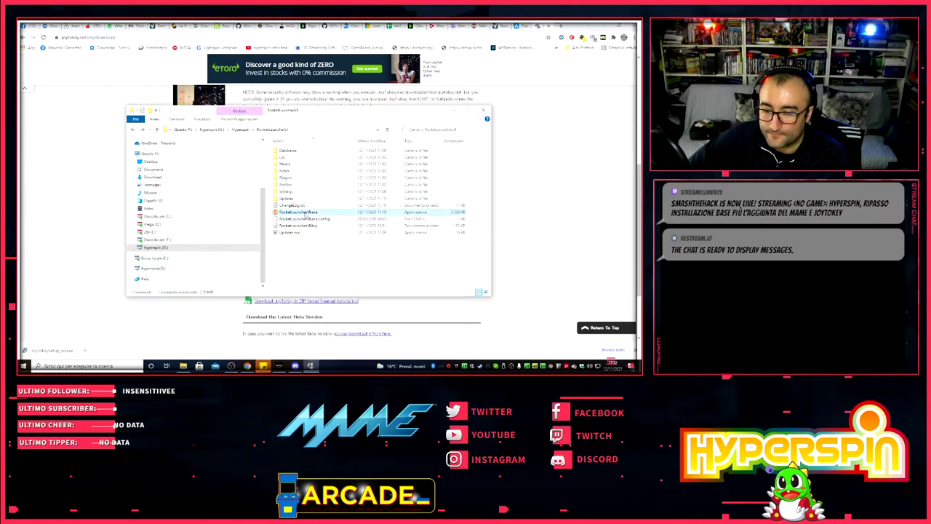
double_click(308, 213)
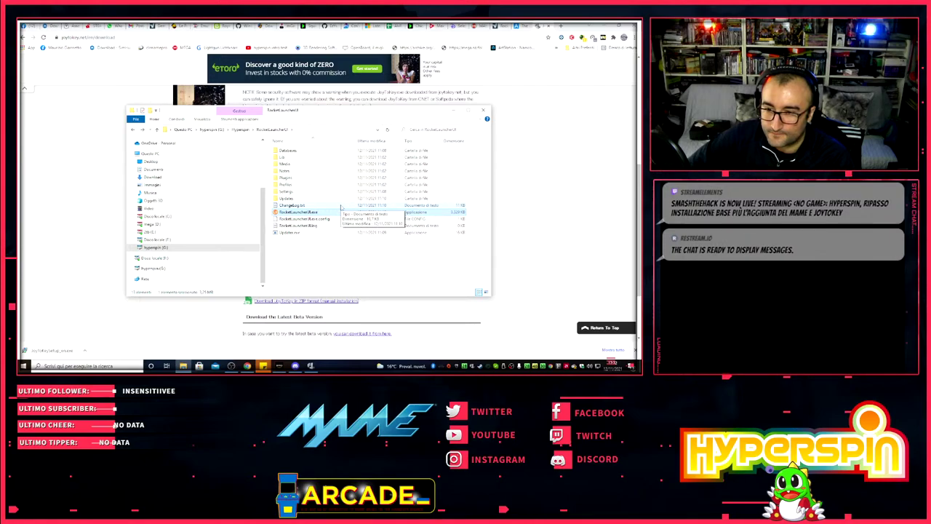
double_click(323, 212)
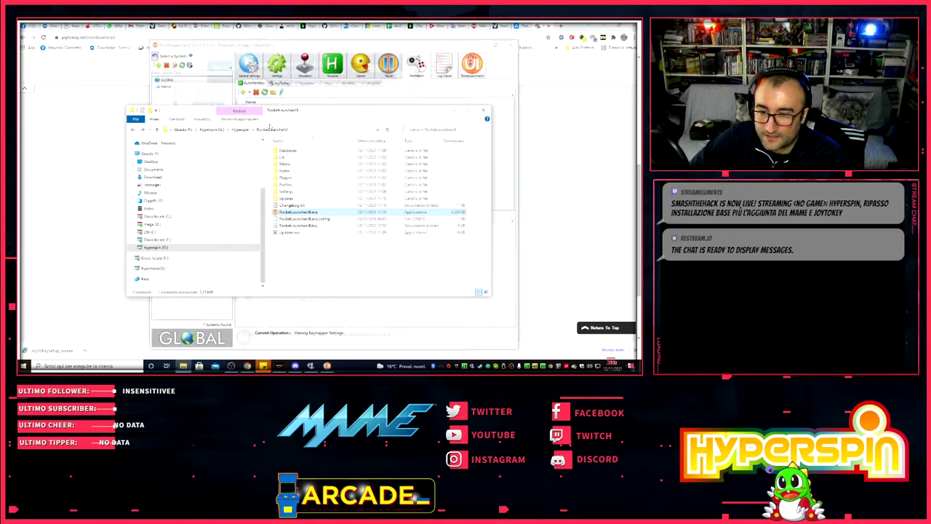
left_click(236, 50)
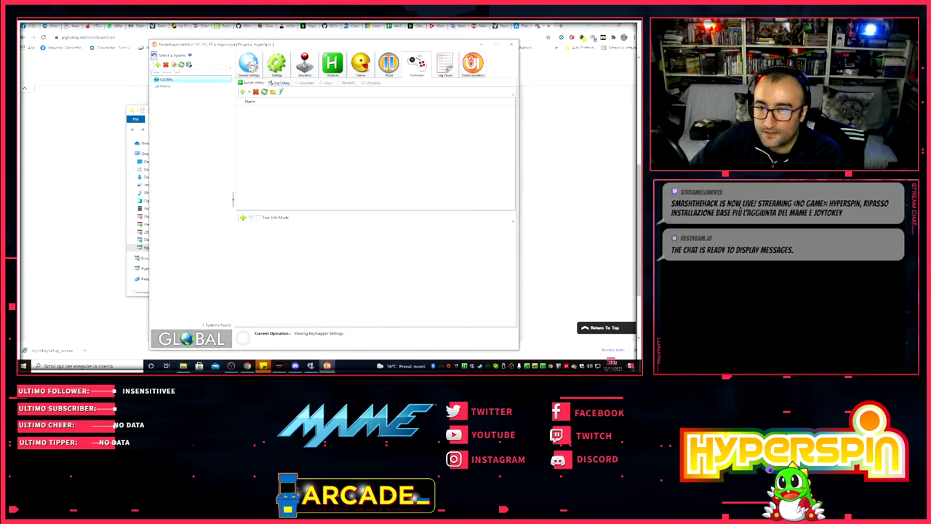
- Examine the global general settings for RocketLauncher, Controls and Third Party, including the keymapper paths and frontend profile
left_click(249, 66)
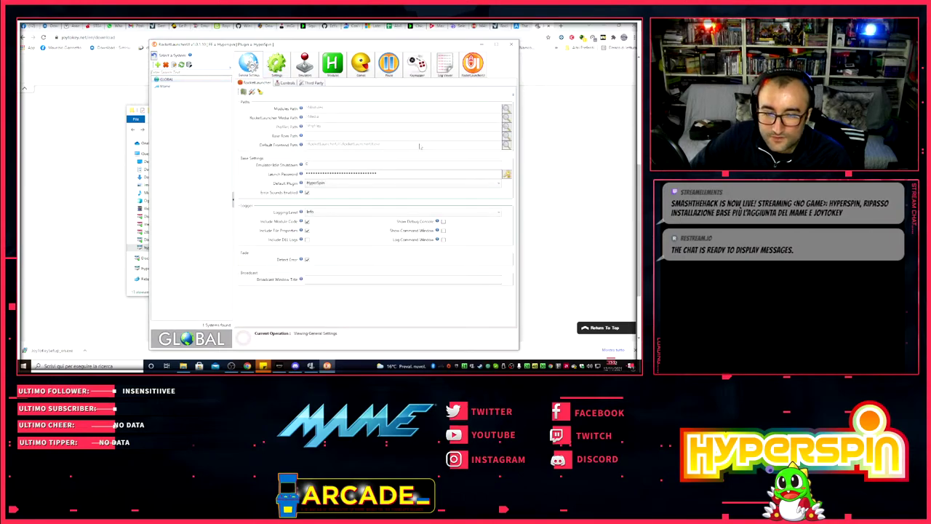
left_click(294, 83)
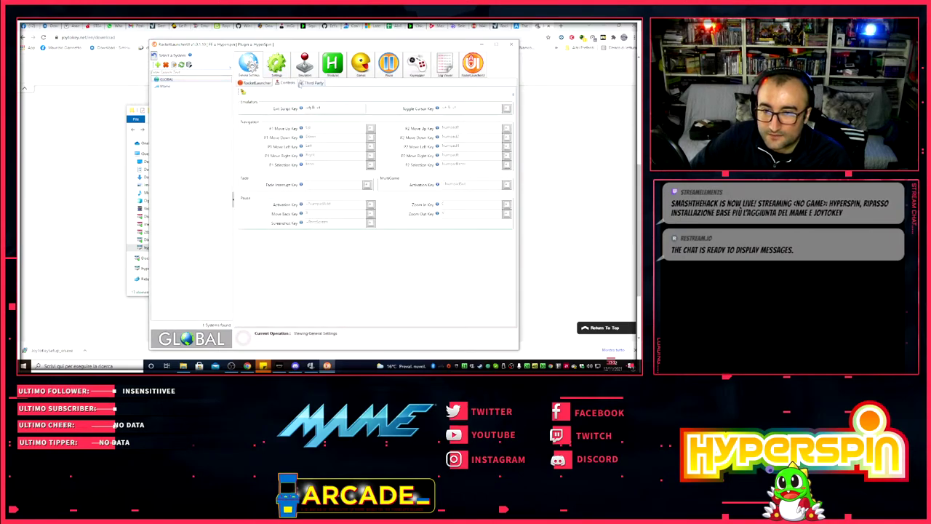
left_click(267, 84)
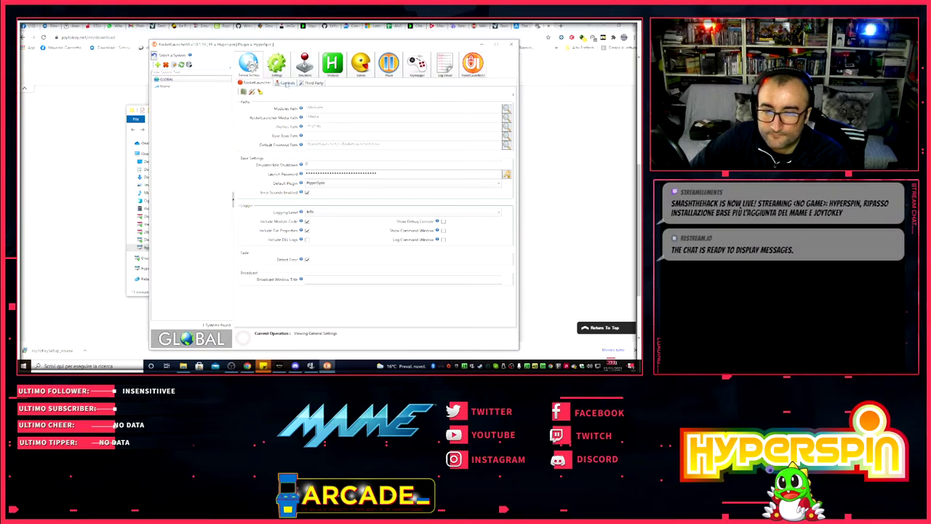
left_click(286, 82)
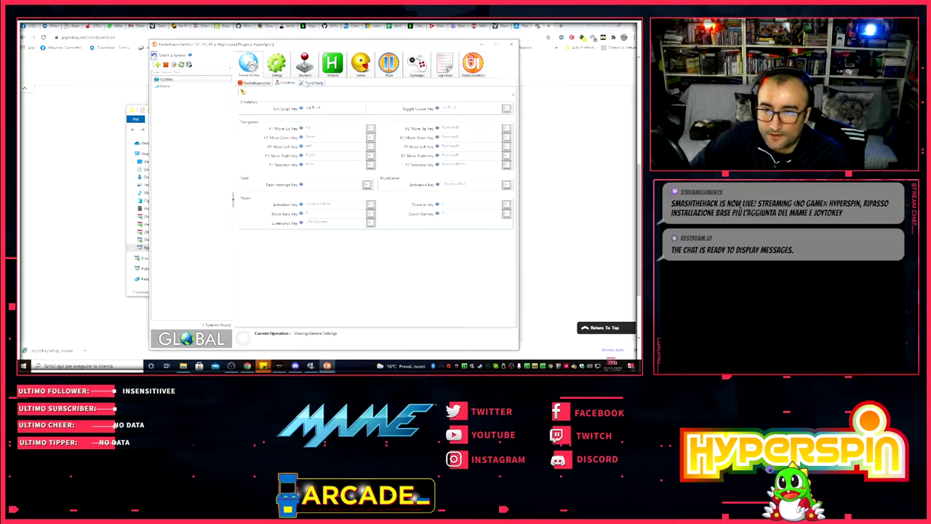
left_click(307, 83)
scroll(453, 136, "down", 5)
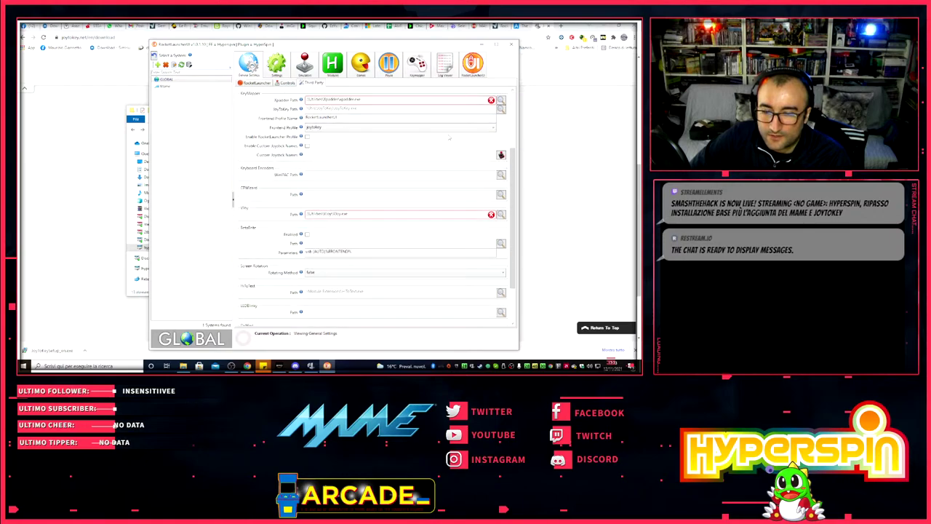
scroll(449, 136, "up", 5)
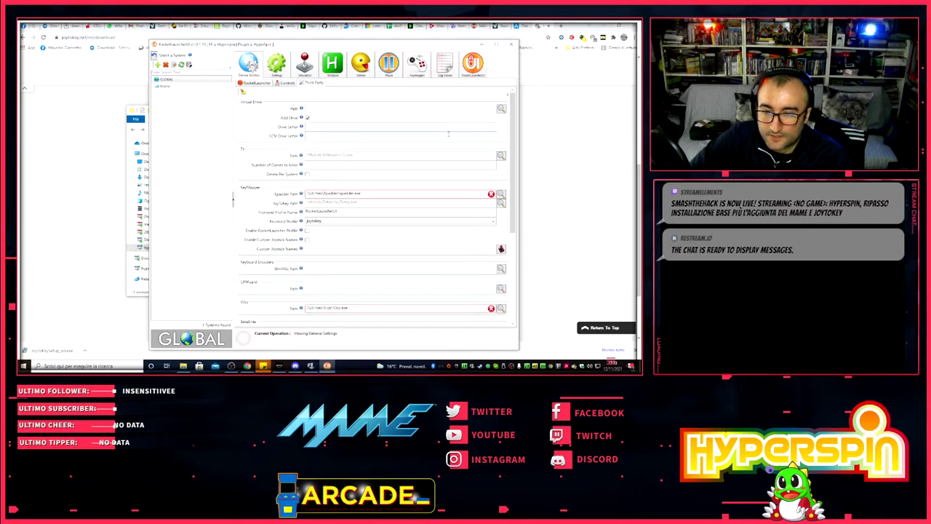
left_click(254, 83)
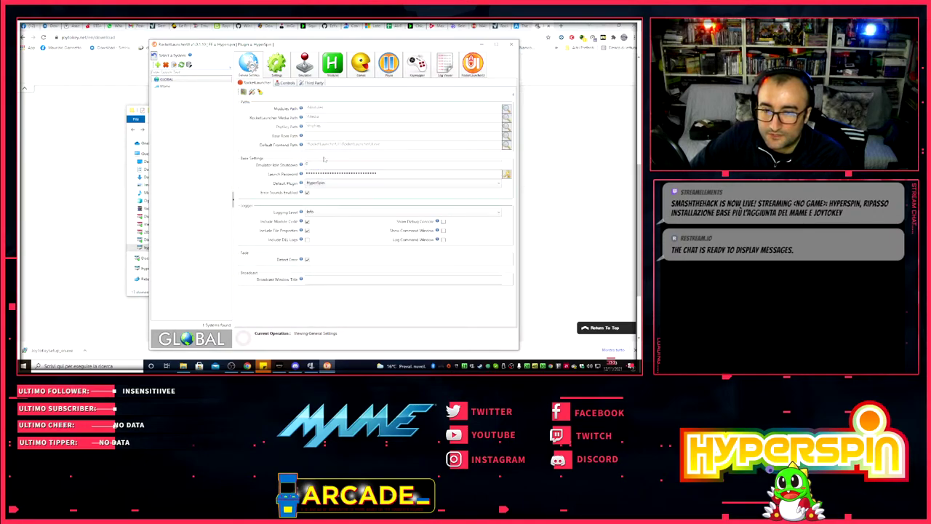
mouse_move(300, 145)
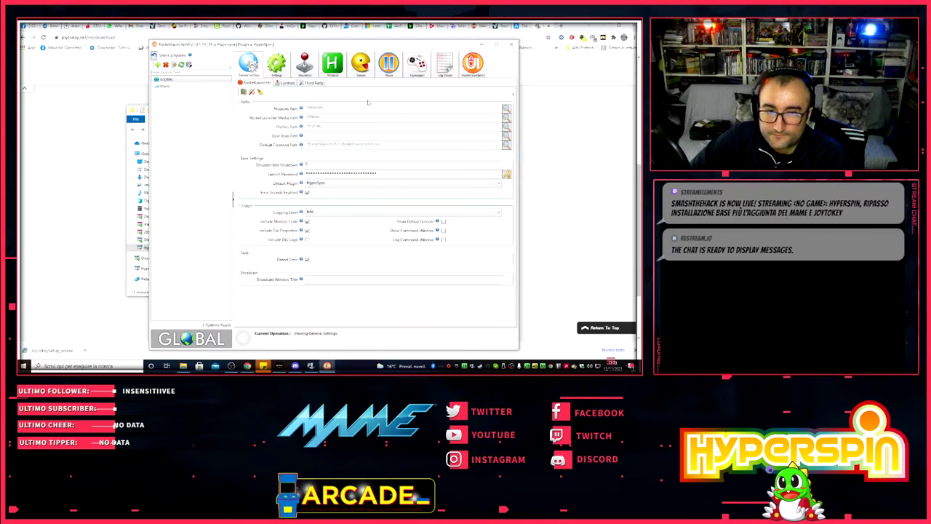
- Examine the global main settings, and RocketLauncherUI's own settings and frontends list, for a JoyToKey startup option
left_click(281, 73)
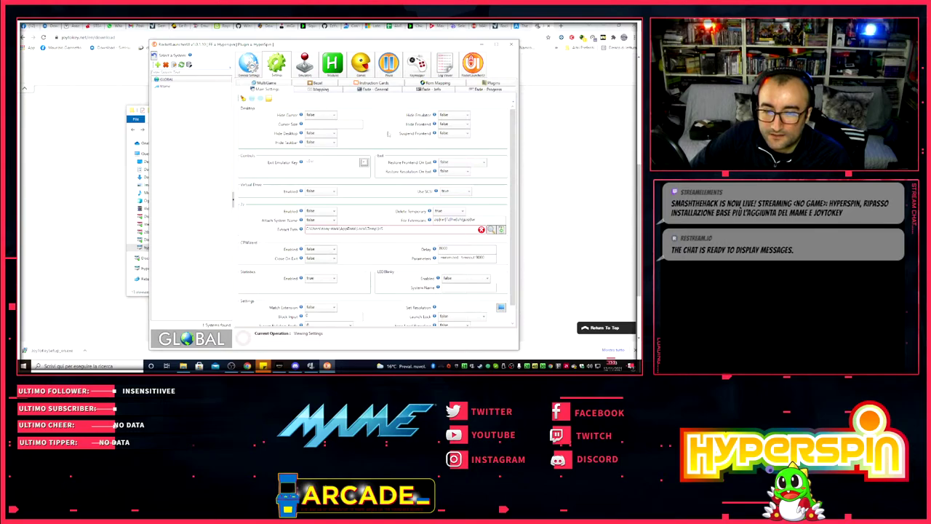
scroll(388, 134, "down", 1)
scroll(389, 136, "up", 1)
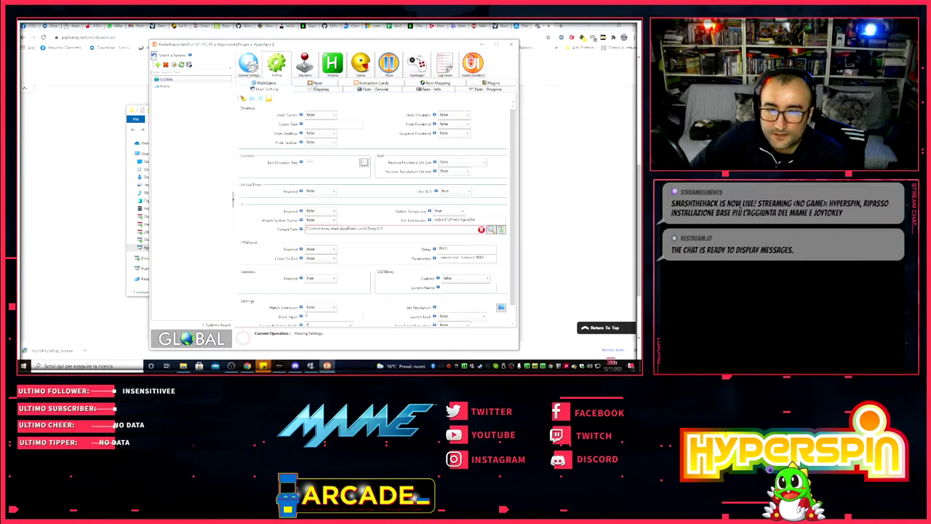
left_click(472, 64)
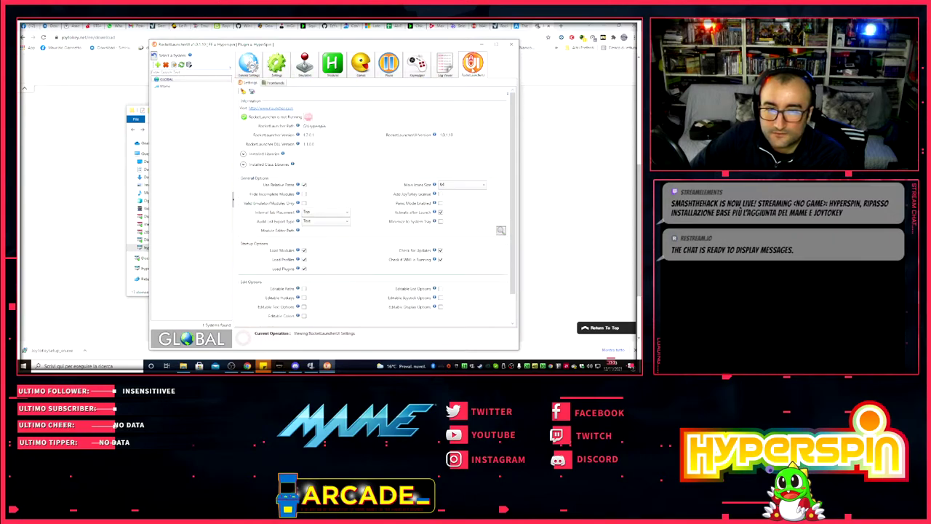
scroll(378, 154, "down", 1)
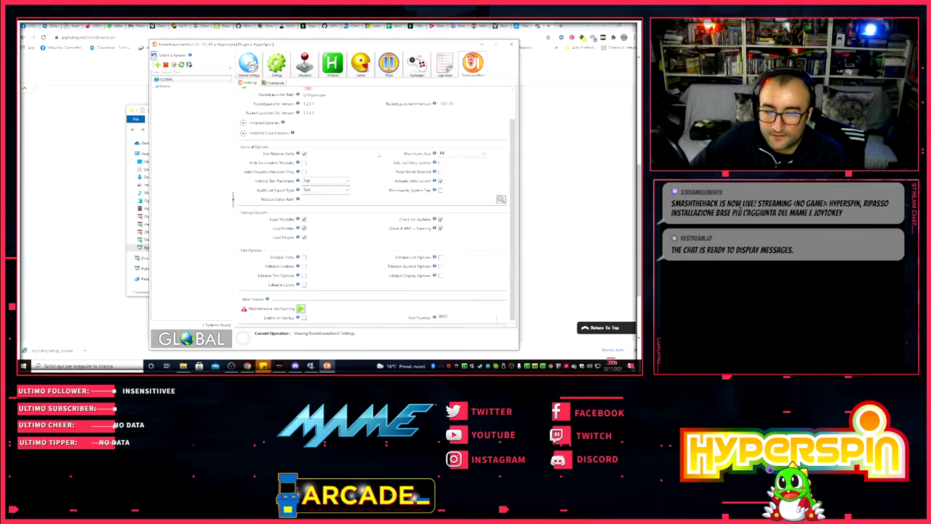
scroll(378, 154, "up", 1)
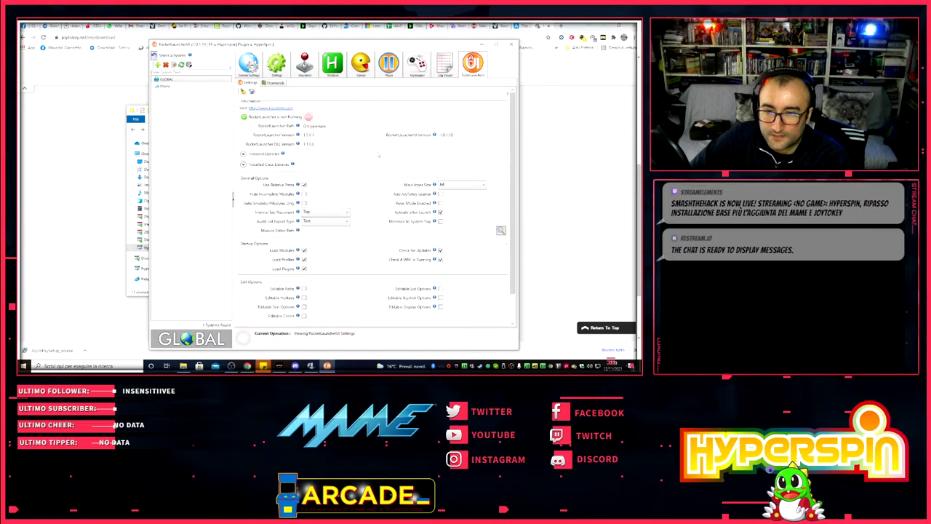
left_click(275, 82)
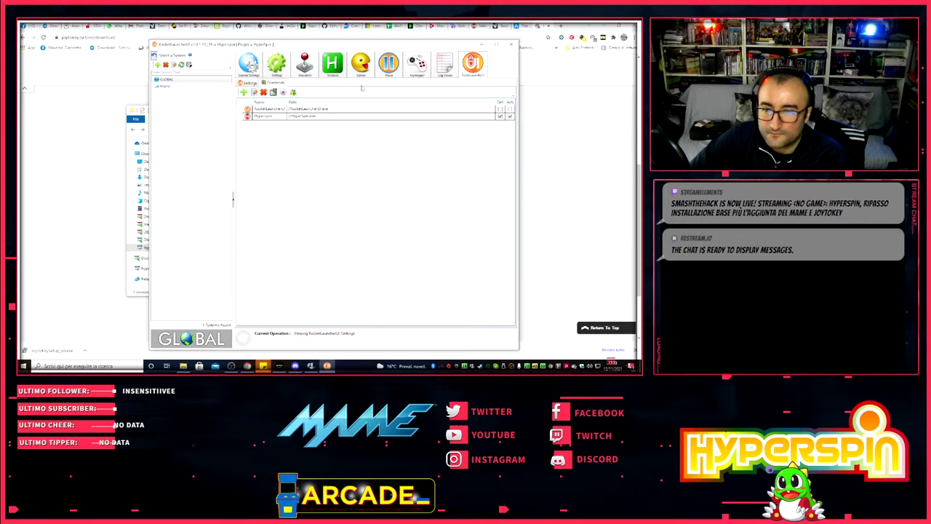
left_click(249, 83)
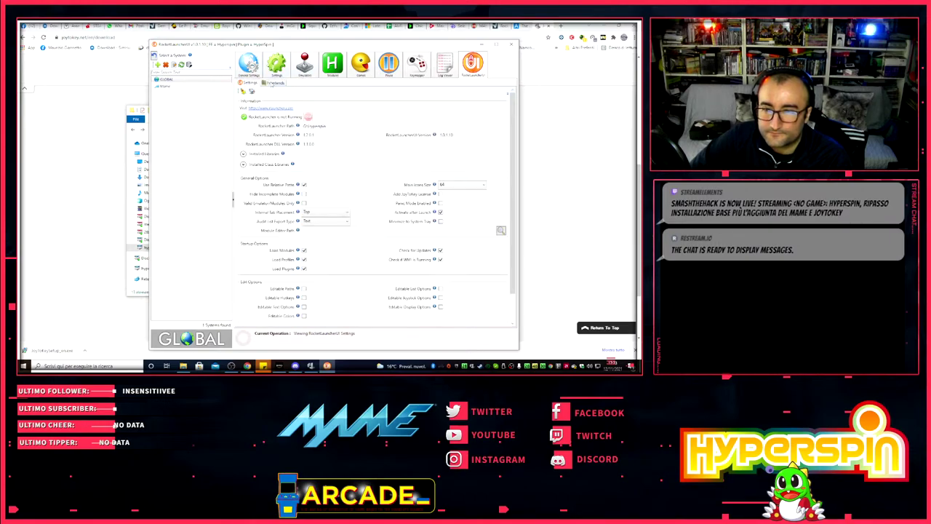
scroll(437, 200, "down", 1)
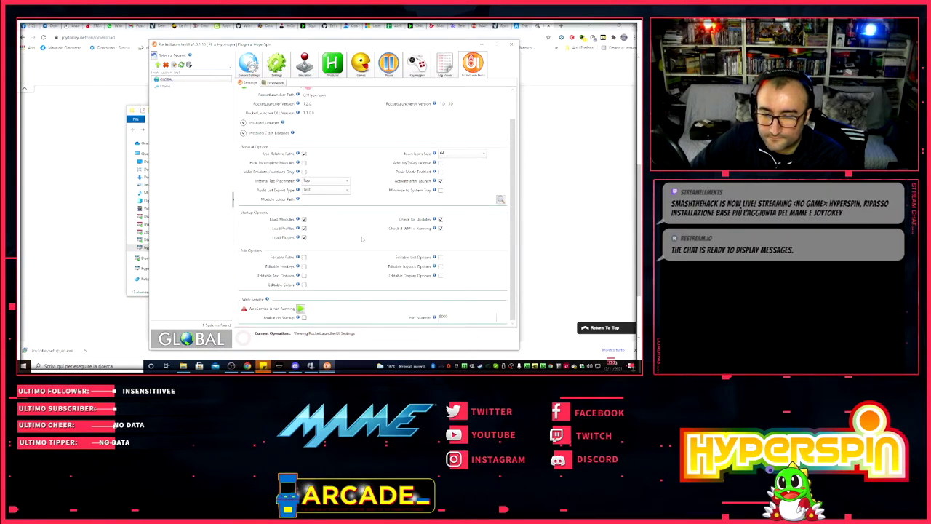
scroll(372, 223, "up", 1)
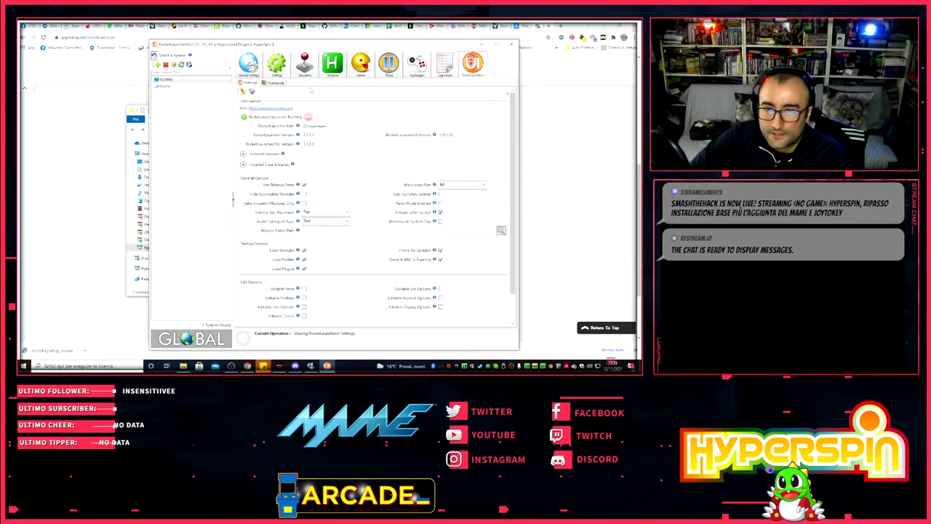
- Recheck the global settings and the RocketLauncher, Controls and Third Party general settings for options that start JoyToKey
left_click(276, 64)
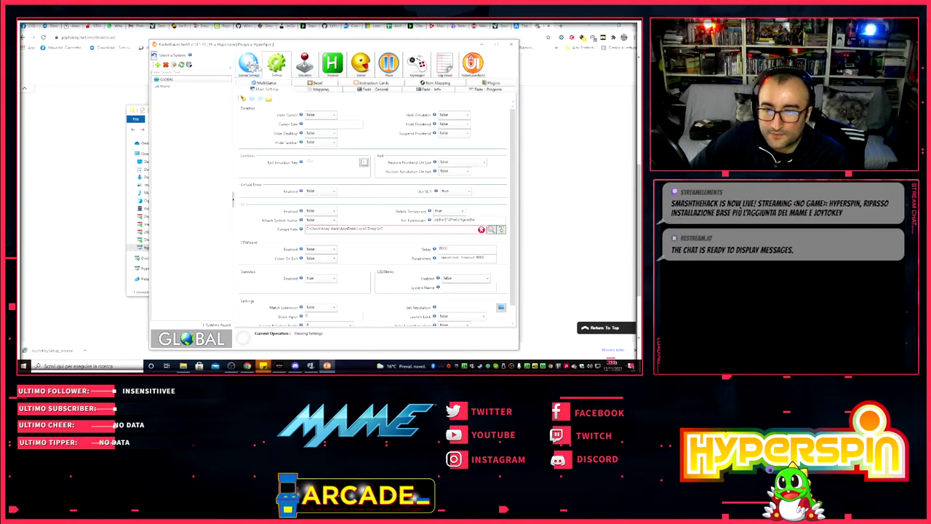
left_click(248, 64)
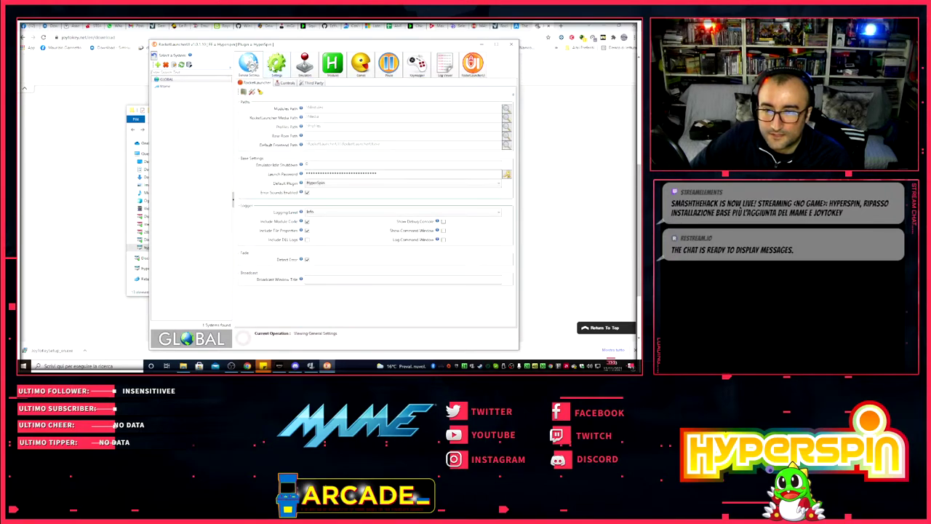
left_click(286, 83)
left_click(314, 83)
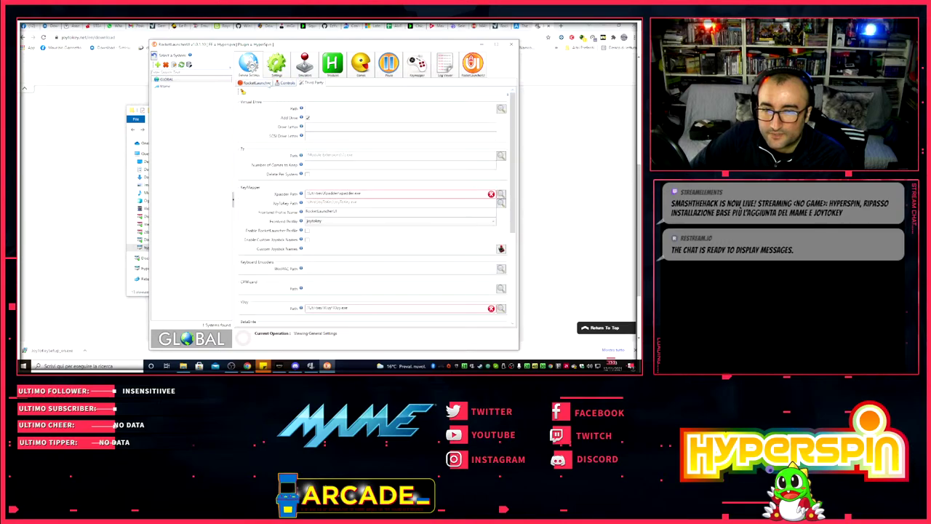
left_click(259, 83)
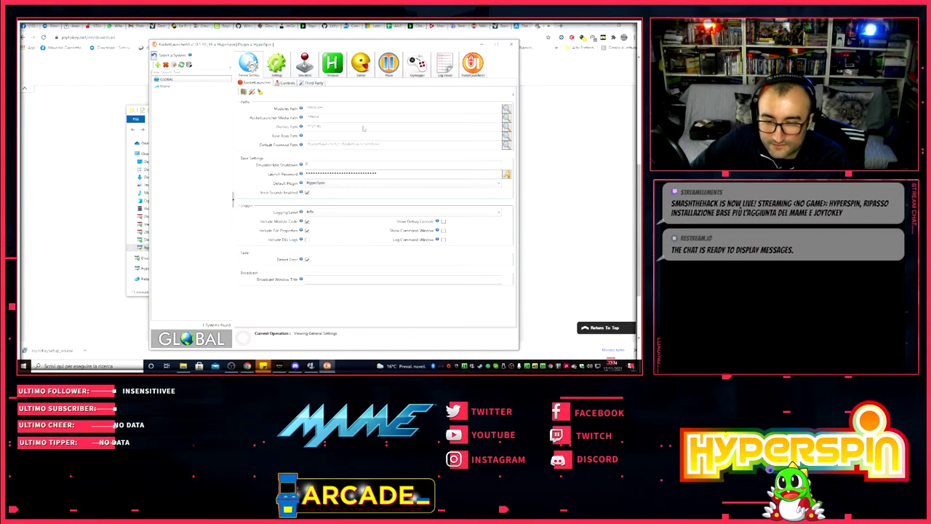
left_click(285, 83)
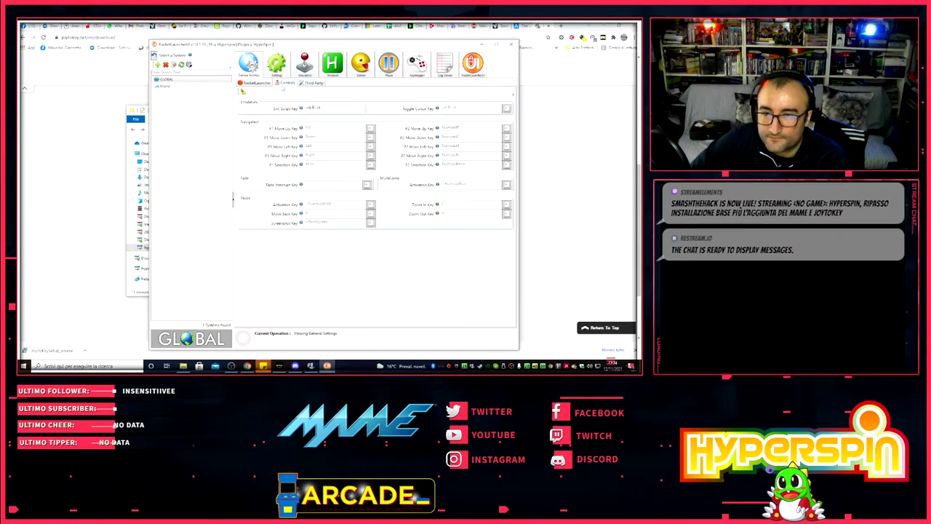
left_click(311, 84)
scroll(420, 144, "down", 5)
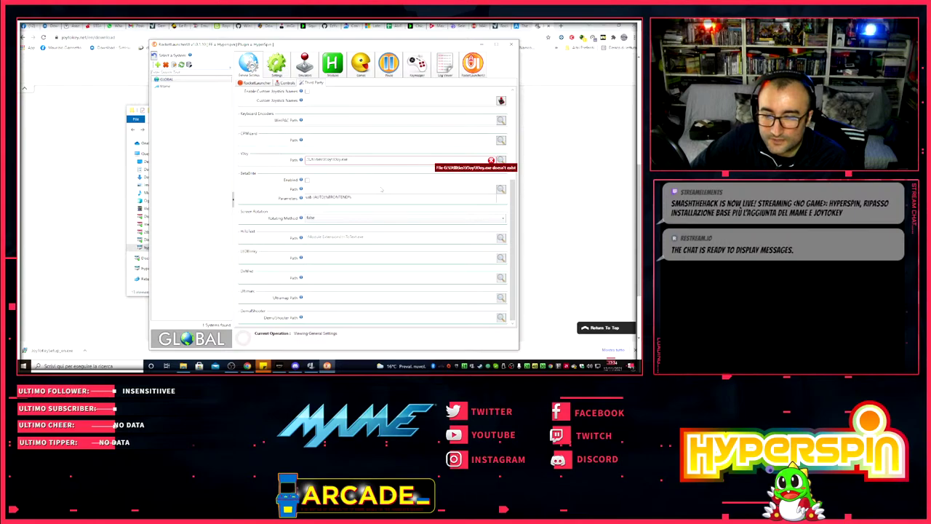
scroll(393, 196, "up", 5)
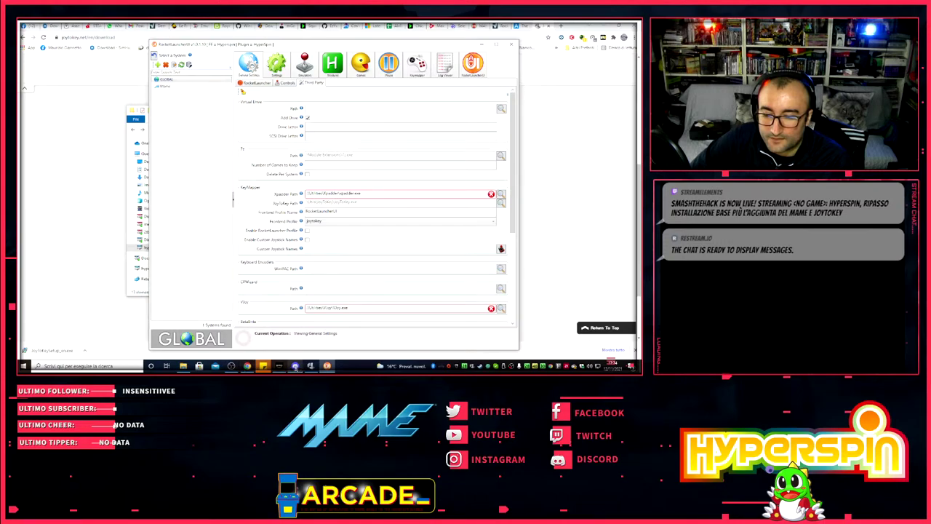
- Switch back to the RocketLauncherUI folder window in File Explorer and go up to the root of the hyperspin (G:) drive
left_click(248, 366)
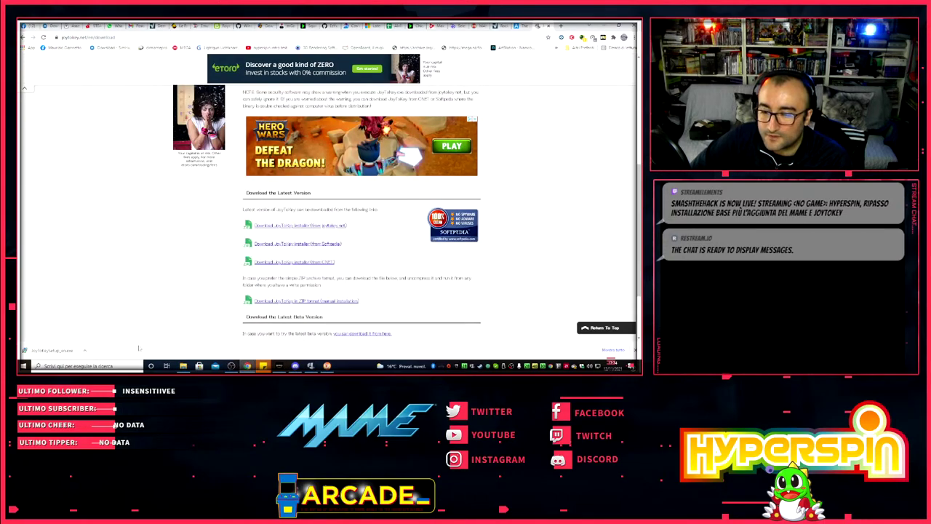
key("alt+Tab")
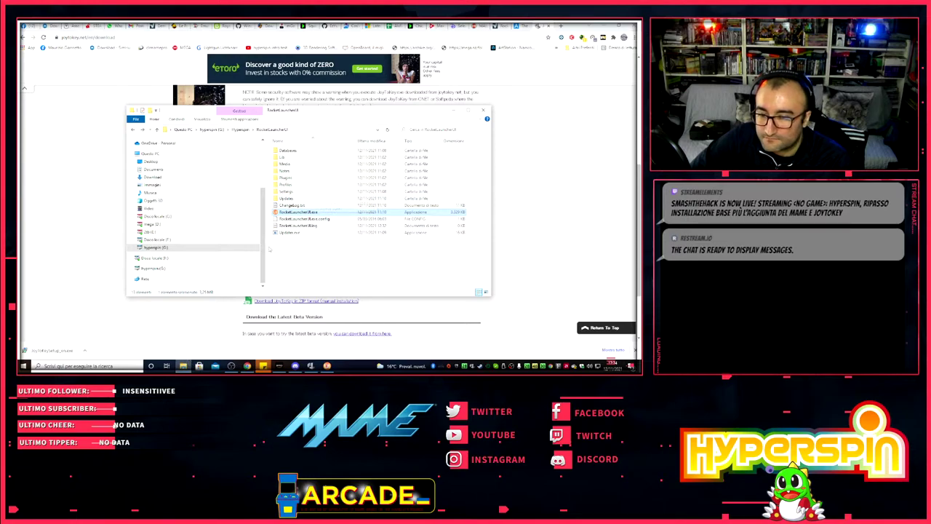
key("alt+Up")
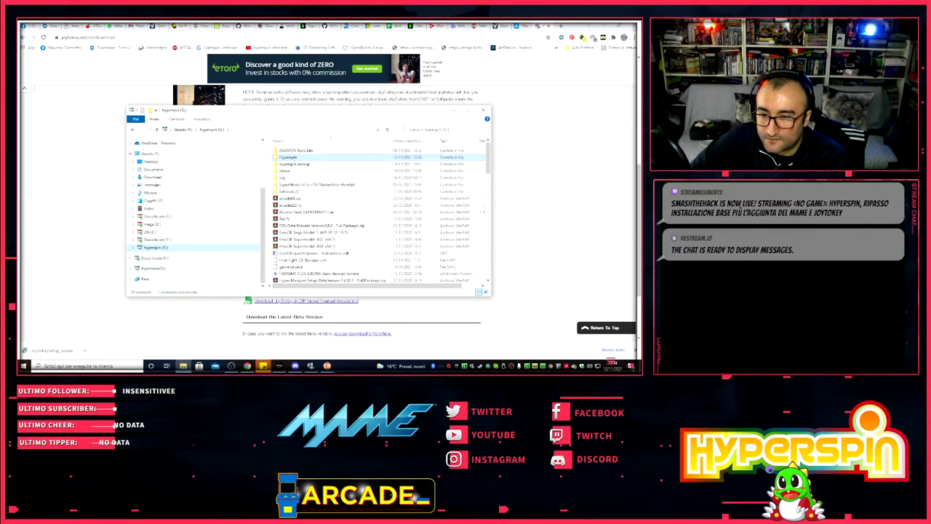
- Start HyperSpin from the Hyperspin folder and try to launch the game 1941 from the MAME wheel
scroll(295, 277, "down", 5)
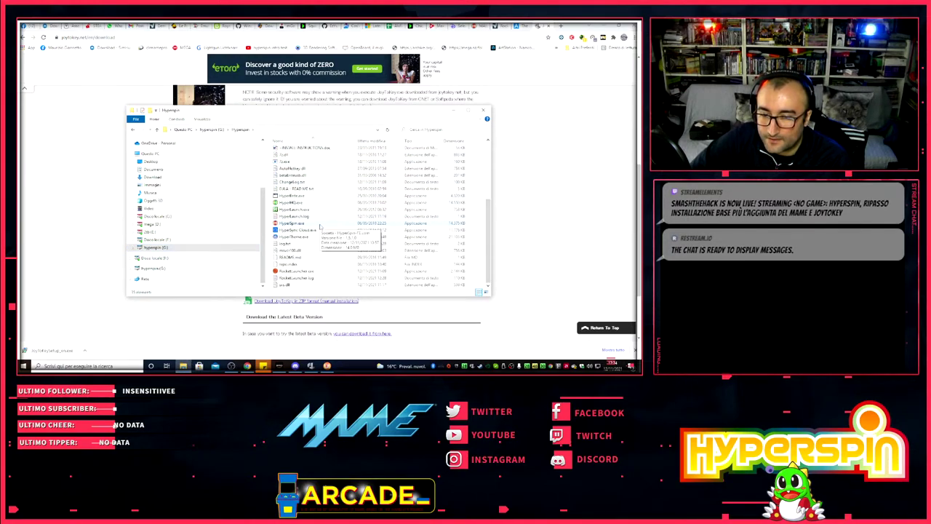
double_click(292, 222)
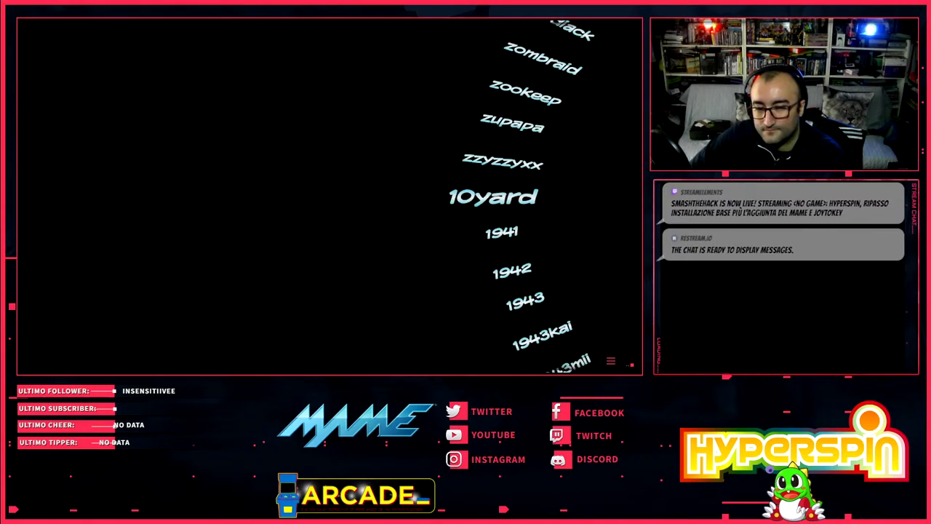
key("Down")
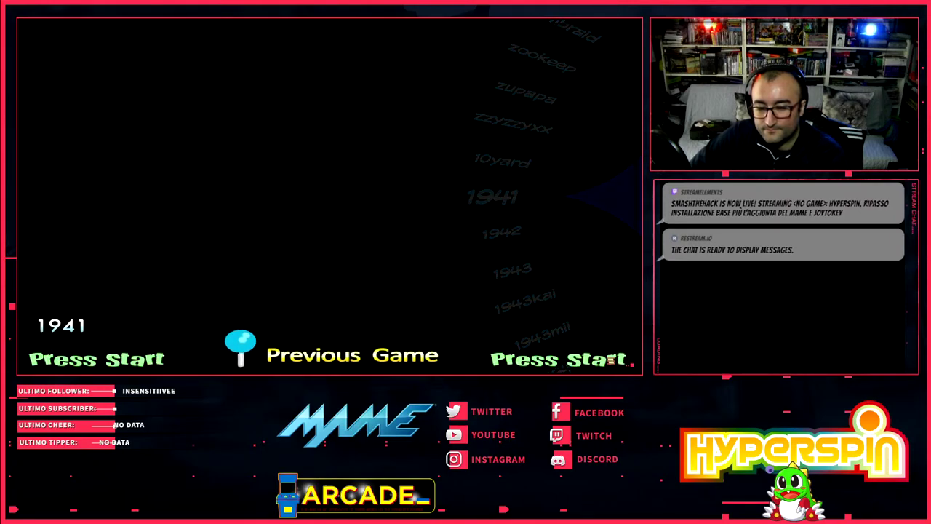
key("Return")
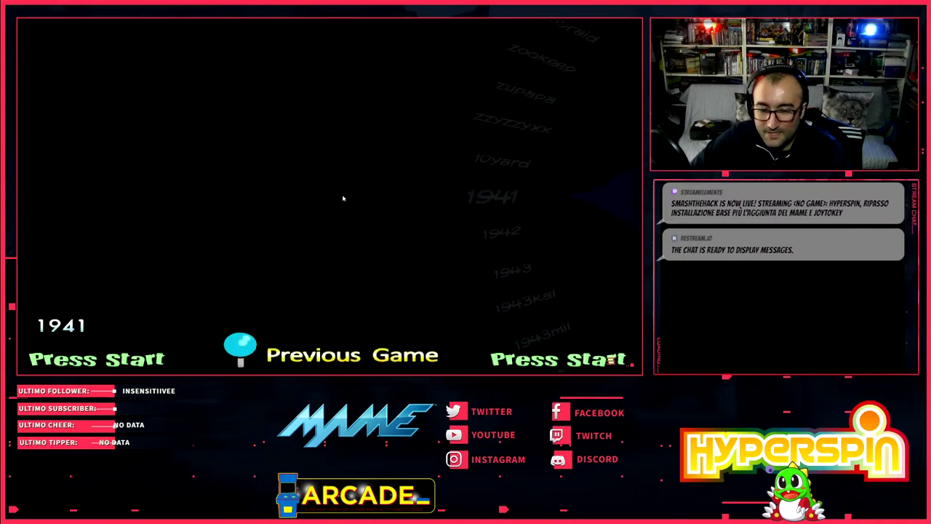
- Switch to RocketLauncherUI and examine the Hyperspin frontend entry and the global main settings for a JoyToKey startup option
key("alt+Tab")
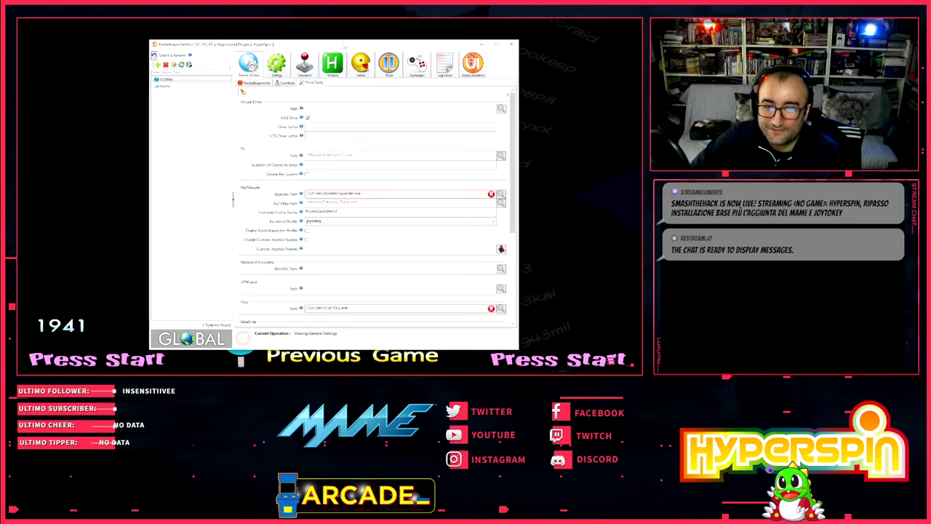
left_click_drag(346, 48, 319, 45)
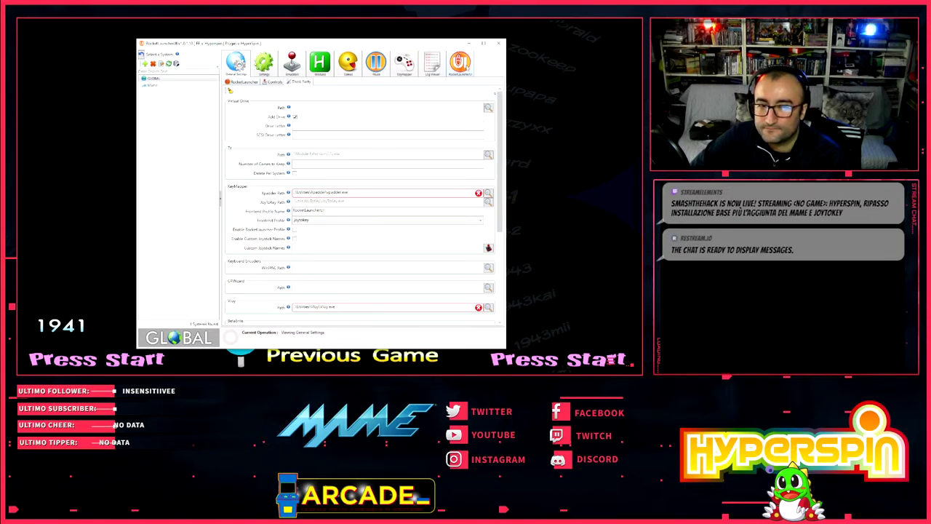
left_click(460, 64)
left_click(264, 82)
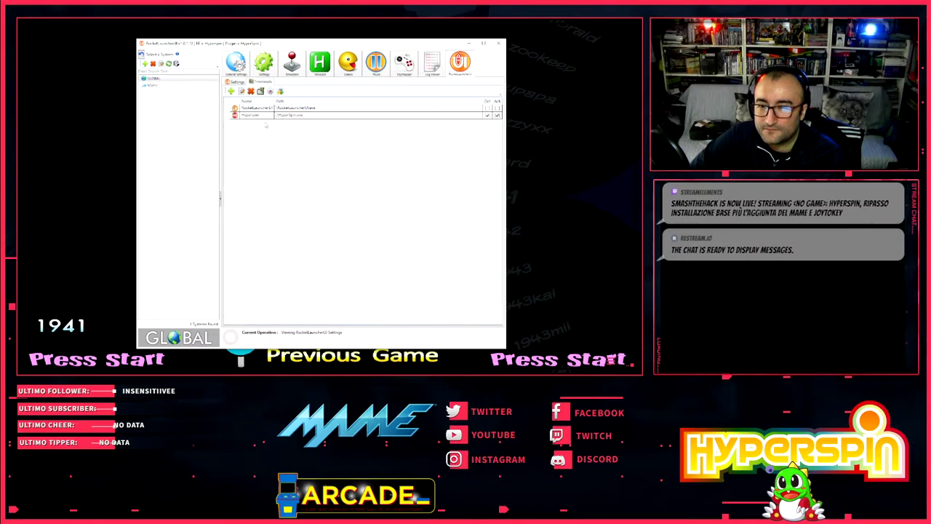
left_click(354, 116)
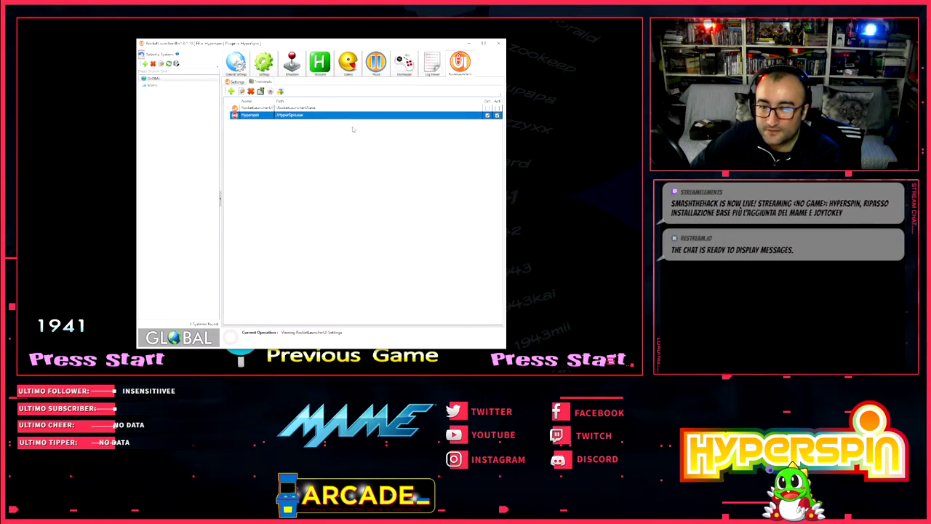
double_click(283, 116)
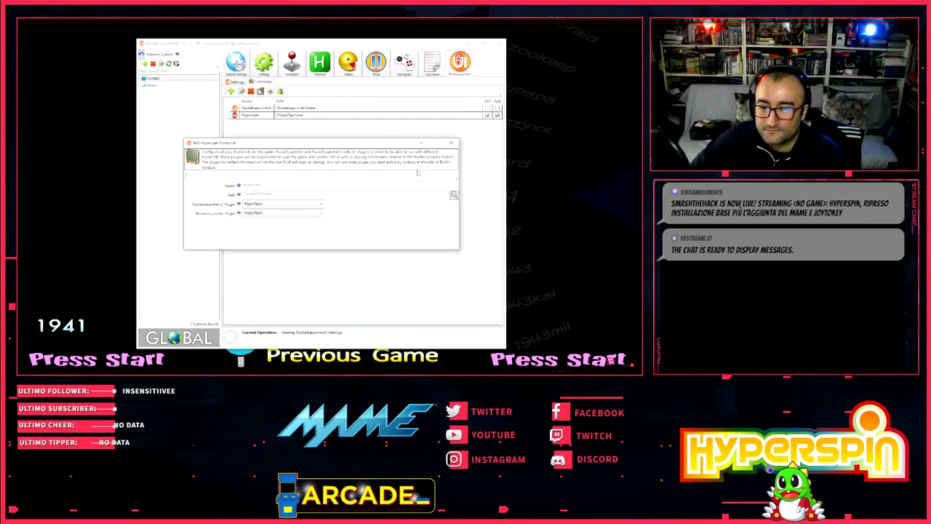
left_click(451, 143)
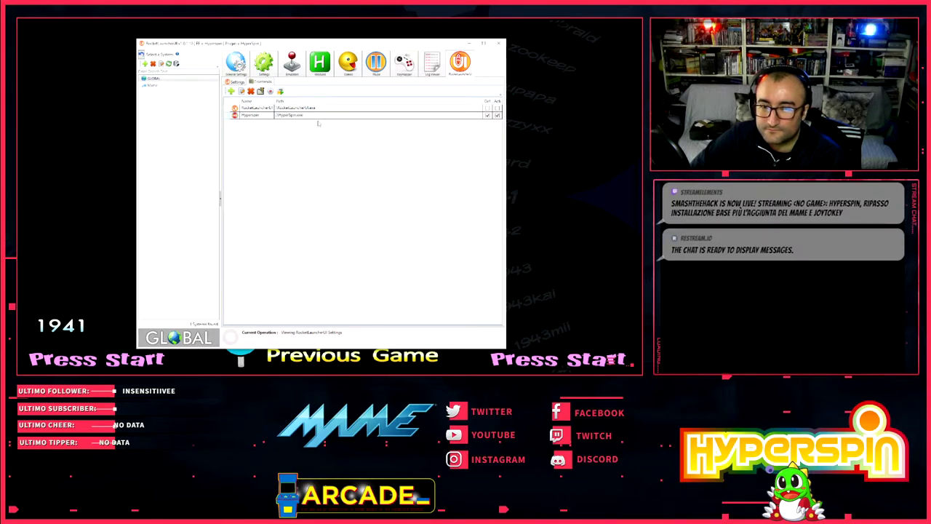
left_click(263, 63)
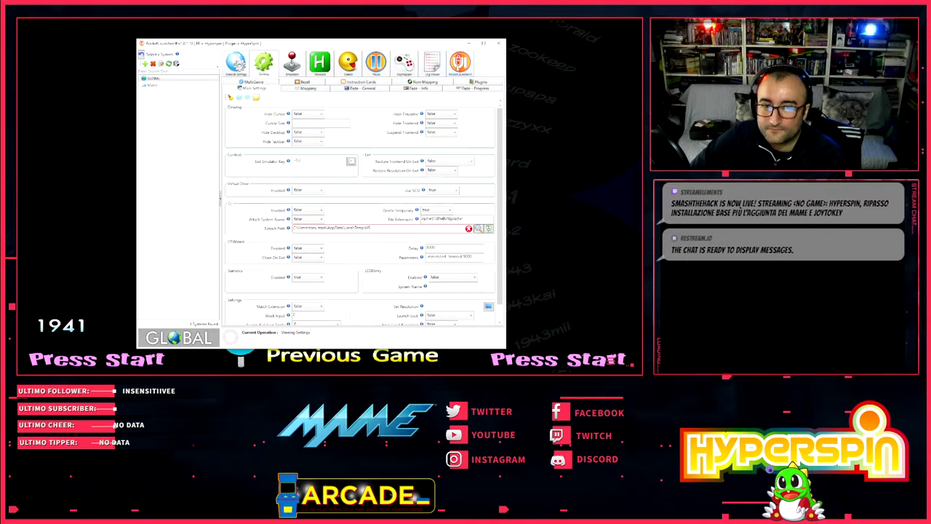
left_click(460, 63)
left_click(263, 63)
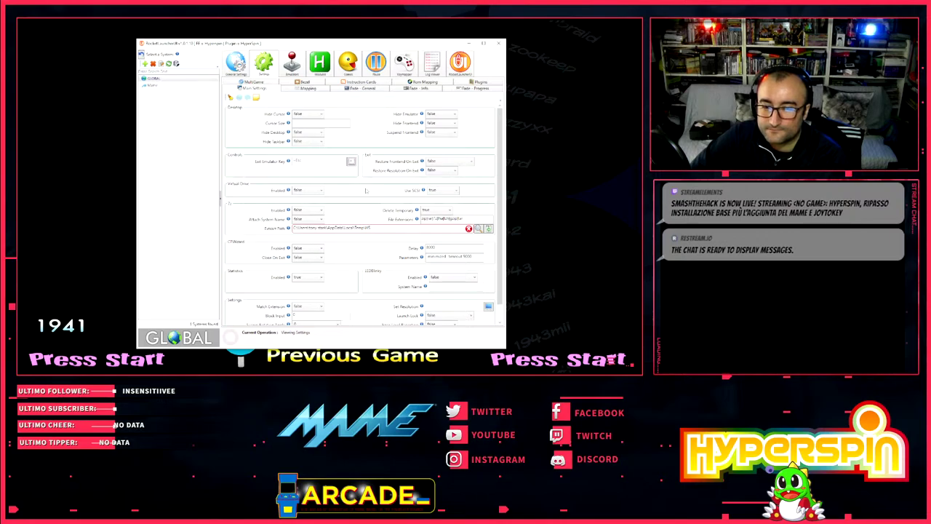
scroll(366, 190, "down", 1)
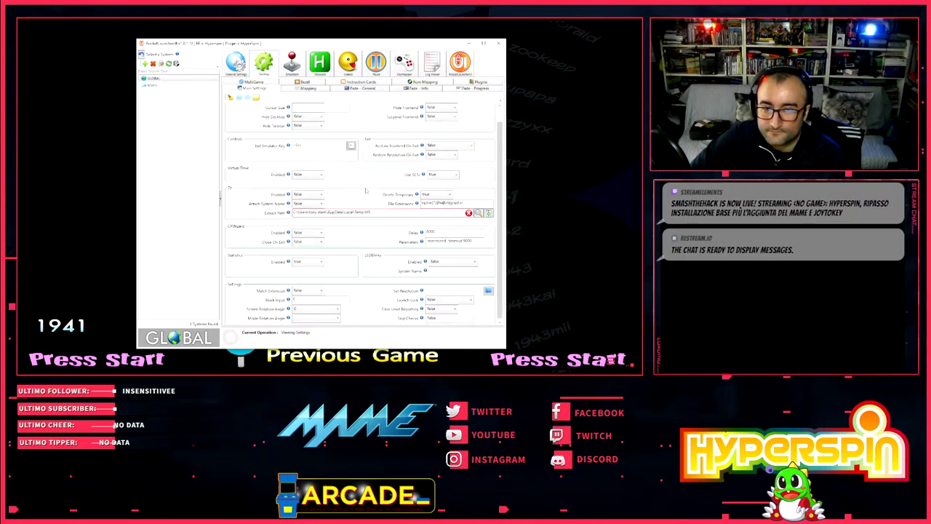
scroll(366, 191, "up", 1)
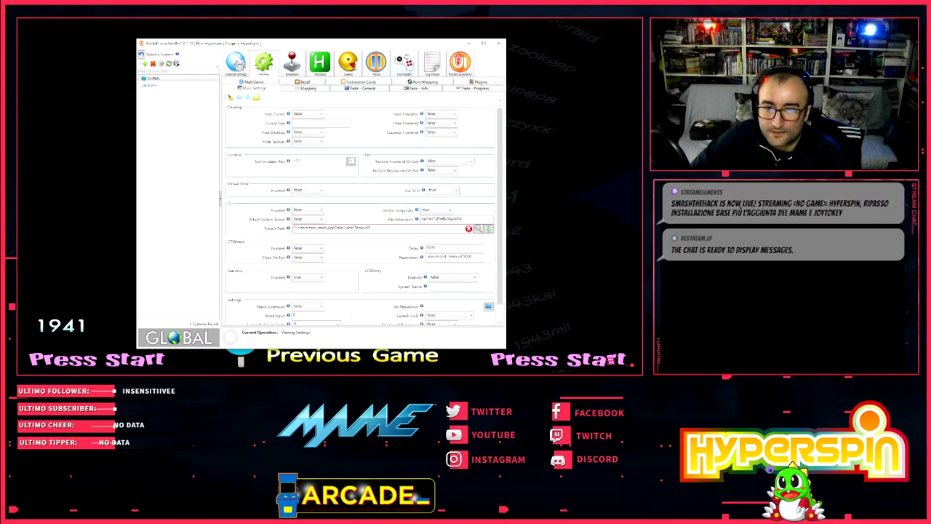
- Enable the keymapper in the global mapping settings and set it to joytokey
left_click(306, 89)
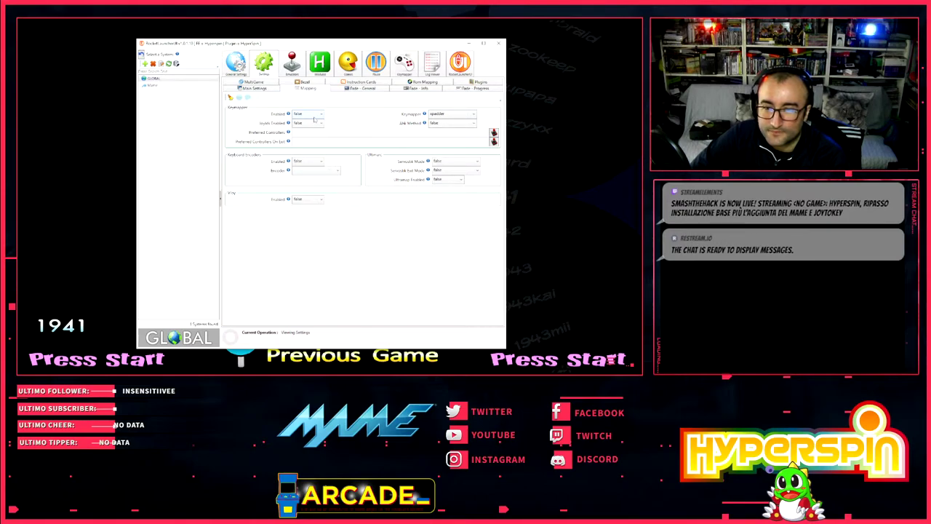
left_click(321, 114)
left_click(305, 124)
left_click(450, 114)
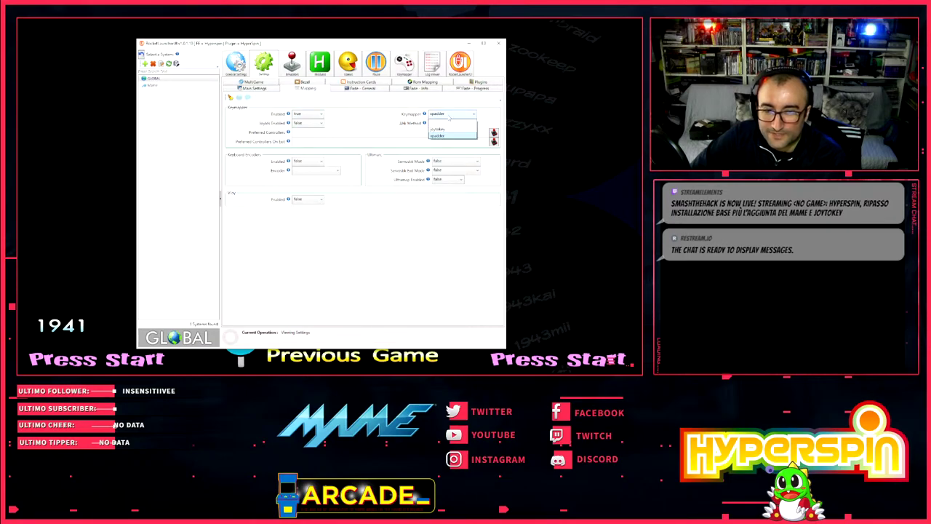
left_click(440, 125)
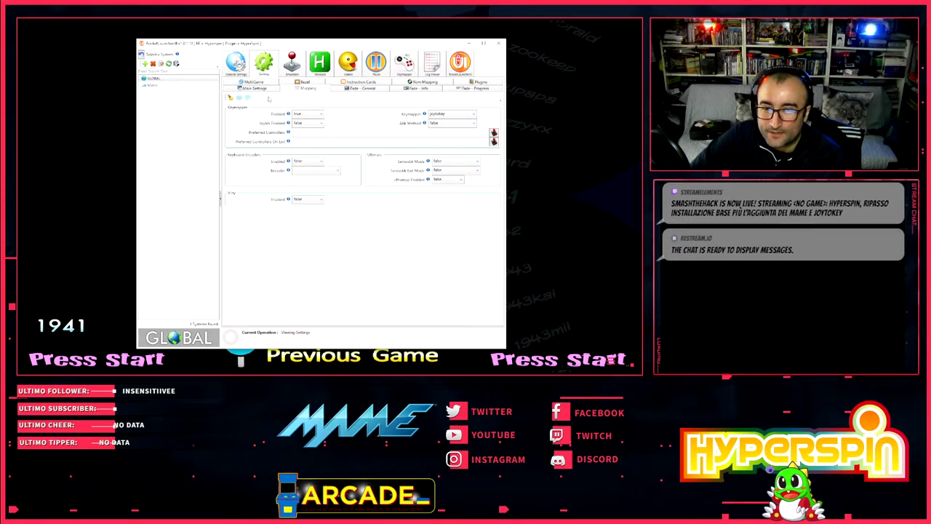
- Look through the global main settings, emulators, games, pause, keymapper and log pages and RocketLauncherUI's own settings for further JoyToKey options
left_click(247, 88)
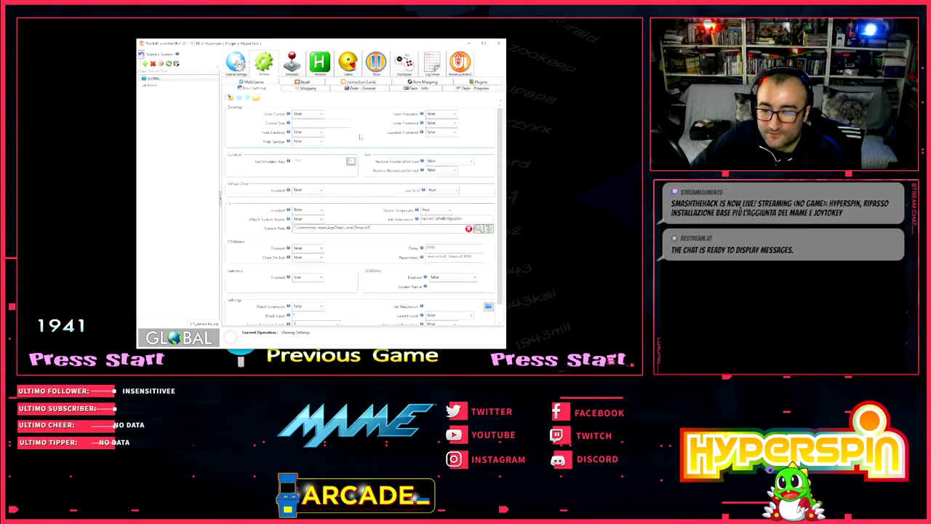
scroll(367, 140, "down", 1)
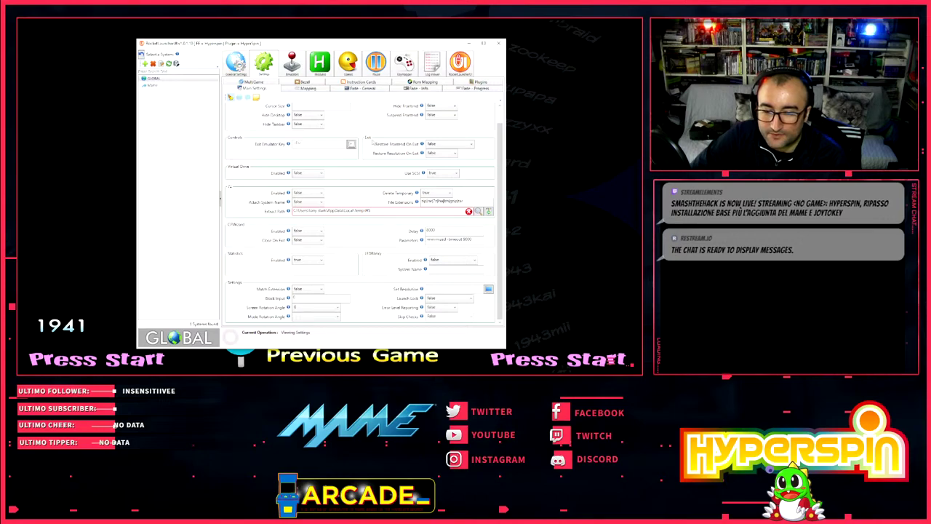
scroll(372, 142, "up", 1)
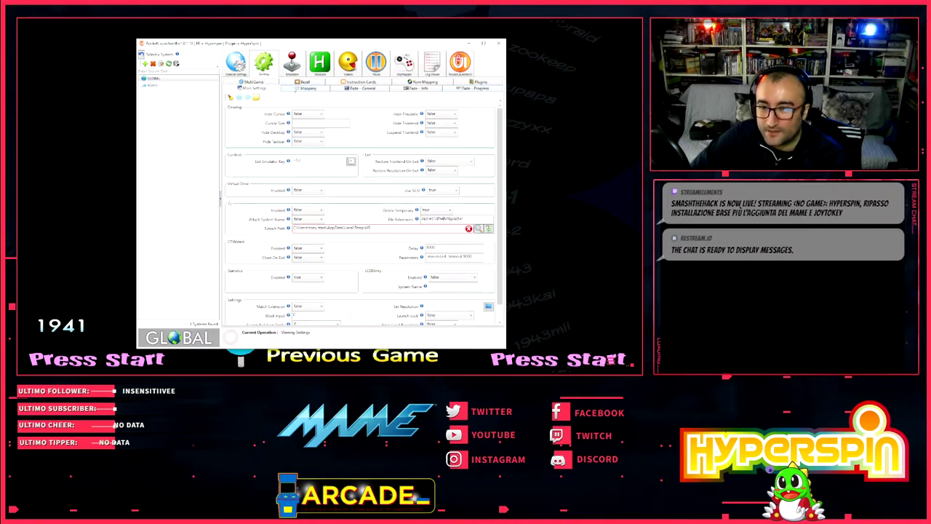
left_click(290, 66)
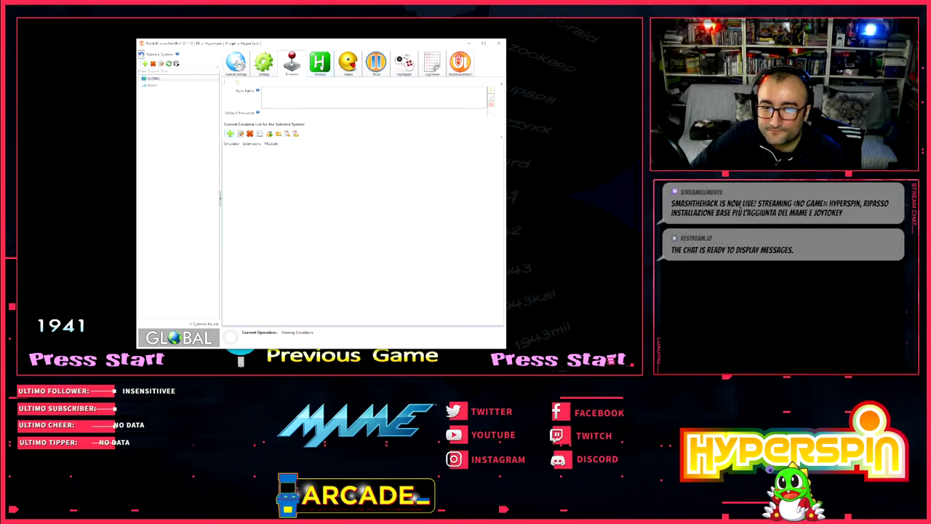
left_click(347, 64)
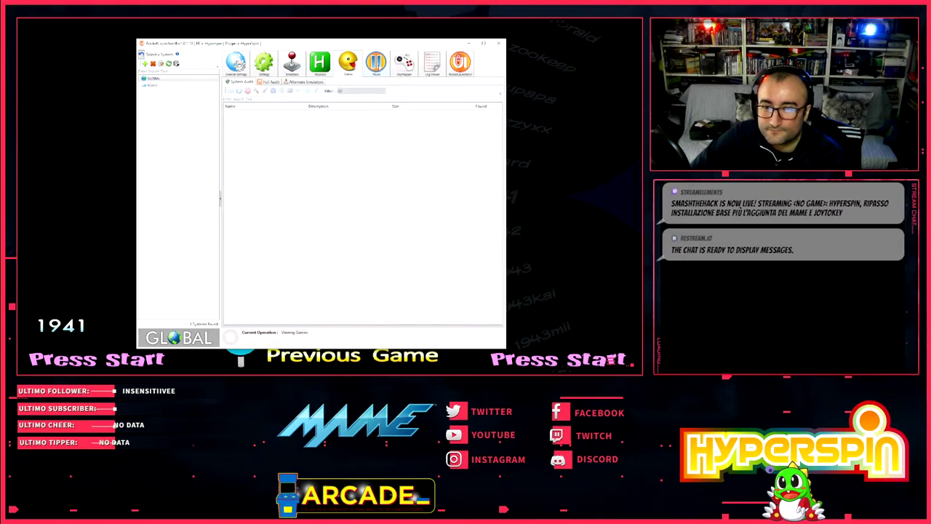
left_click(375, 64)
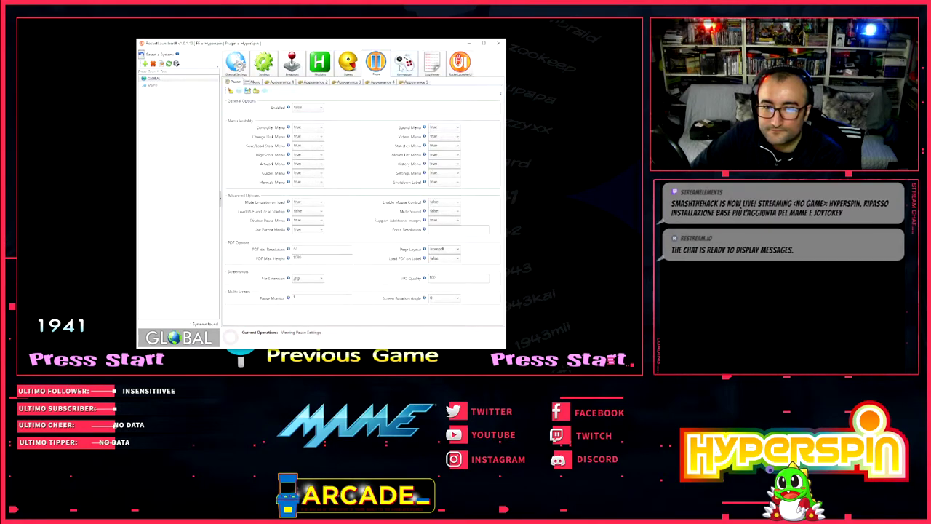
left_click(402, 64)
left_click(431, 64)
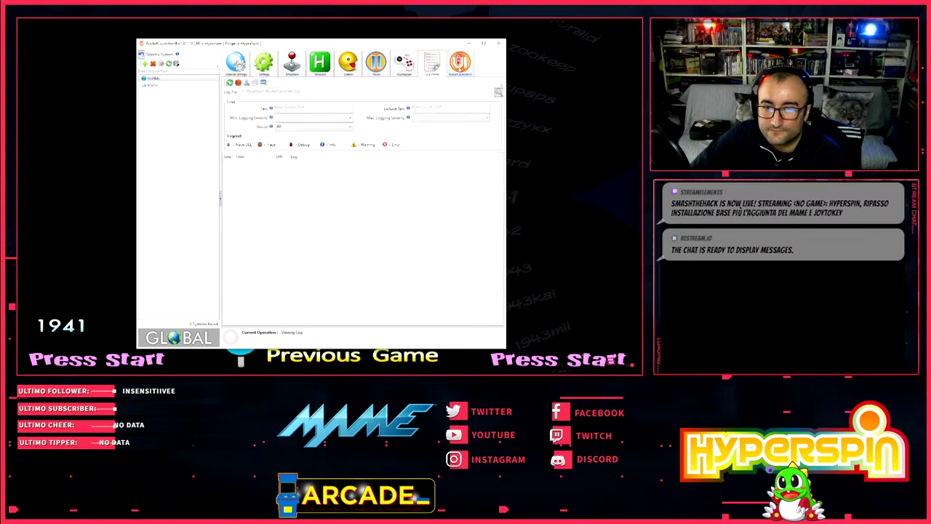
left_click(460, 64)
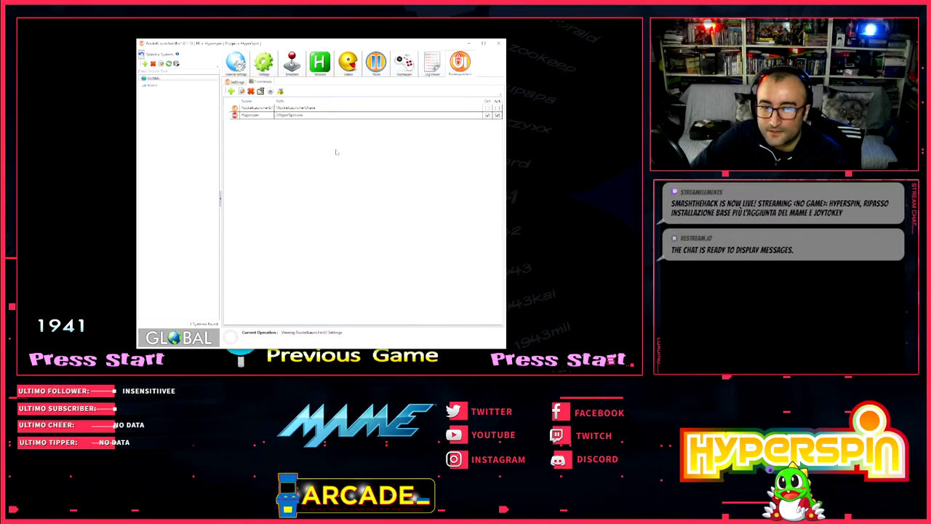
left_click(236, 82)
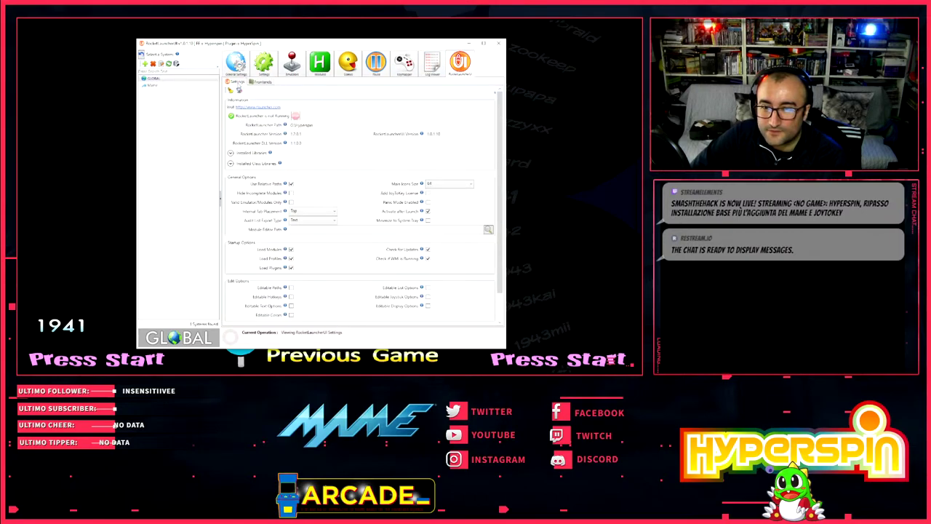
- Close RocketLauncherUI and exit HyperSpin to return to File Explorer
left_click(497, 43)
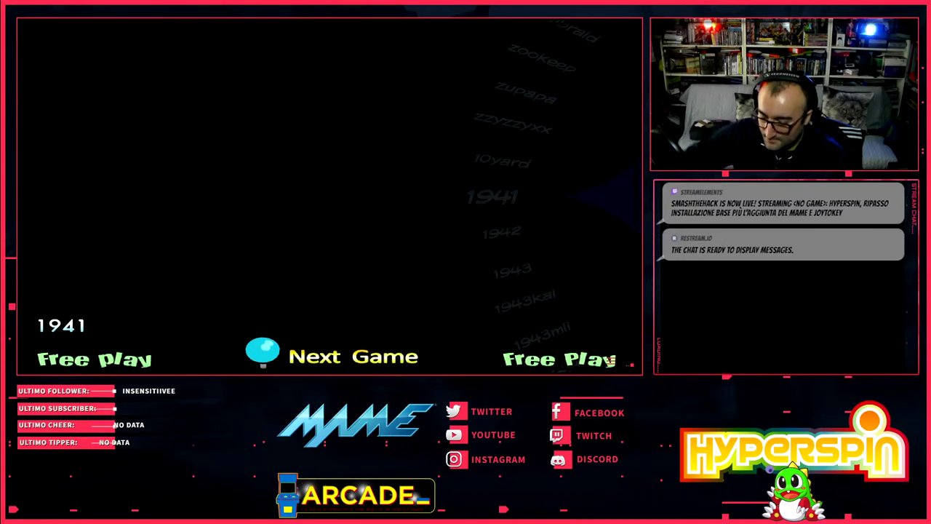
key("Return")
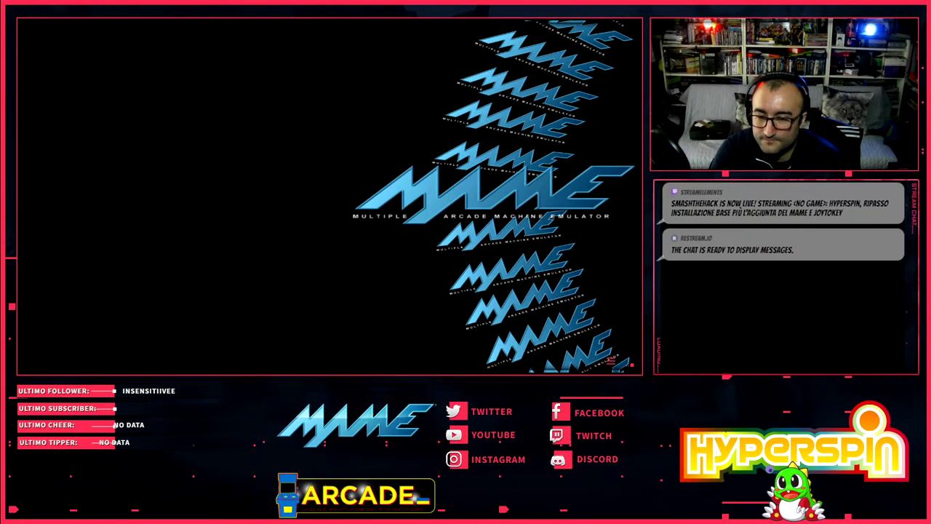
key("Escape")
key("Return")
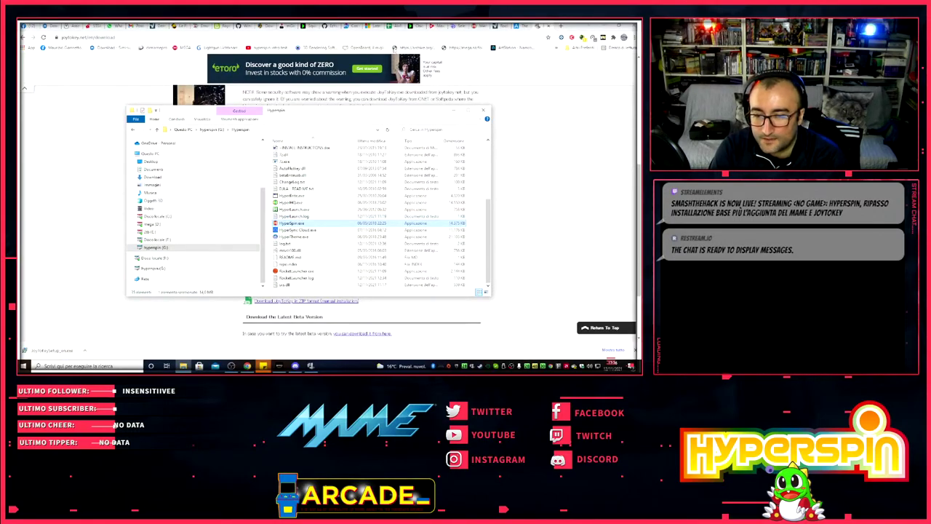
- Open the RocketLauncherUI folder inside hyperspin backup on the hyperspin (G:) drive and select RocketLauncherUI.exe
left_click(212, 130)
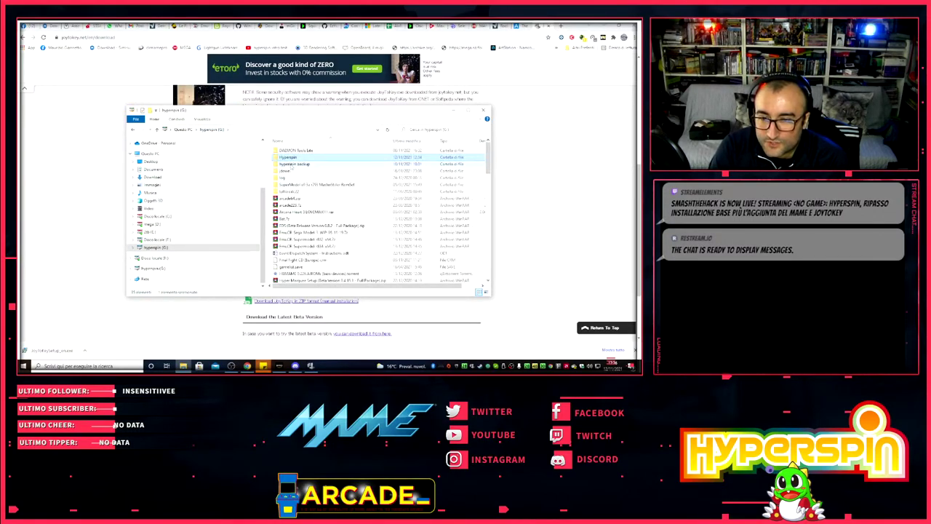
double_click(298, 161)
scroll(331, 189, "down", 2)
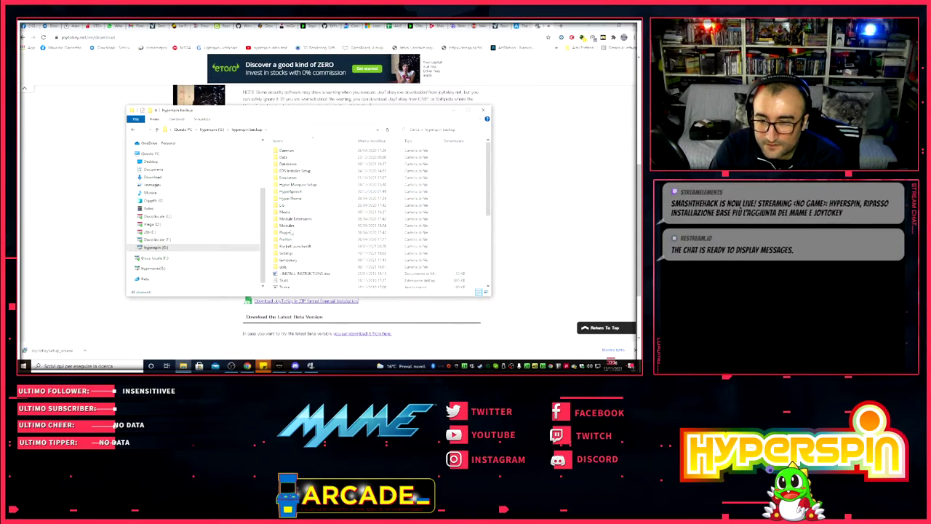
scroll(306, 231, "down", 5)
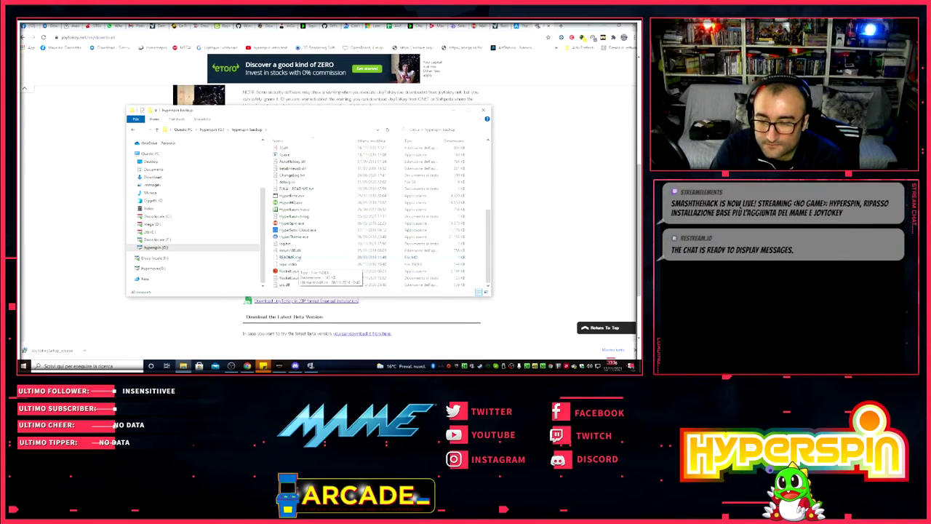
scroll(305, 225, "up", 4)
scroll(305, 221, "up", 3)
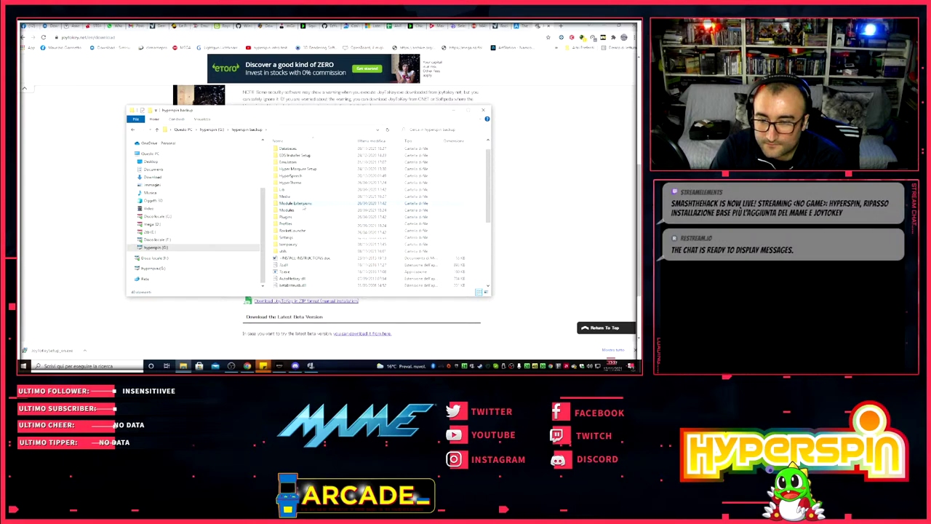
double_click(300, 247)
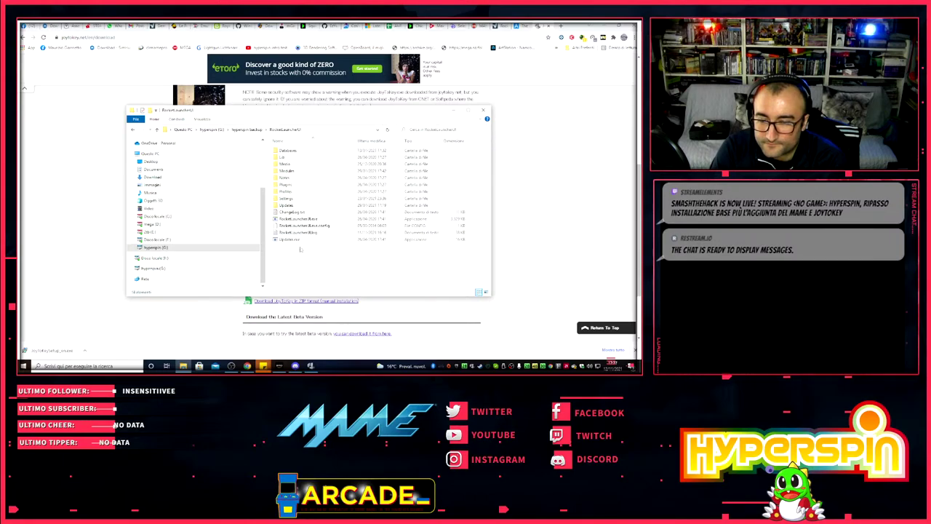
left_click(304, 218)
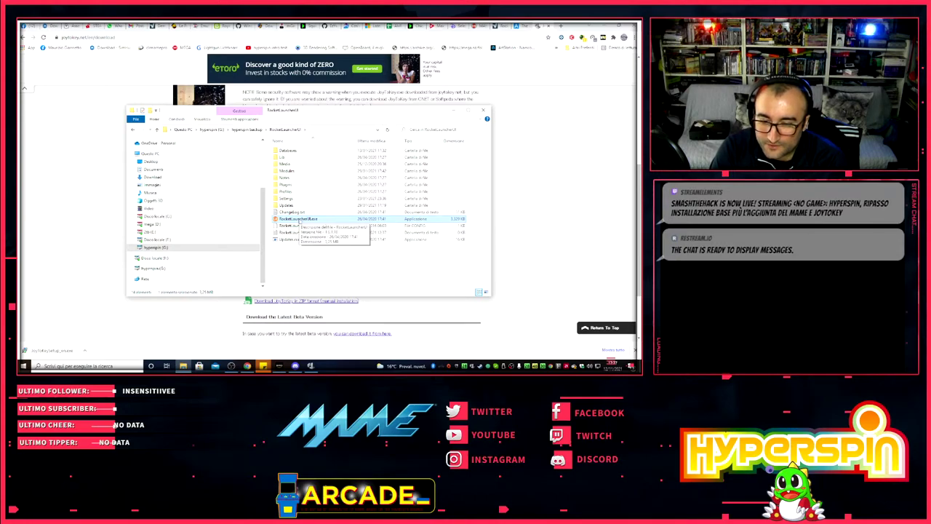
- Open the backup's RocketLauncherUI, examine its HyperSpin frontend entry and global general settings, and close it
double_click(304, 218)
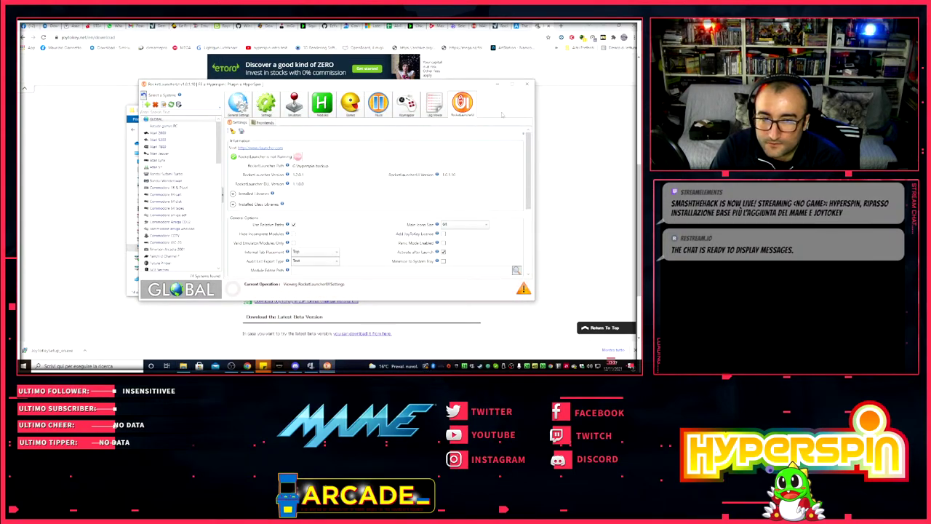
left_click(267, 122)
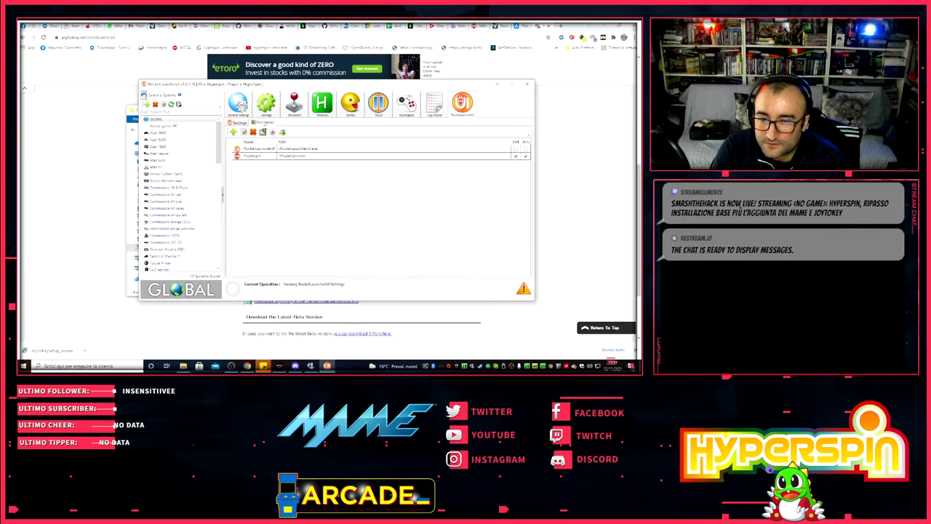
left_click(301, 157)
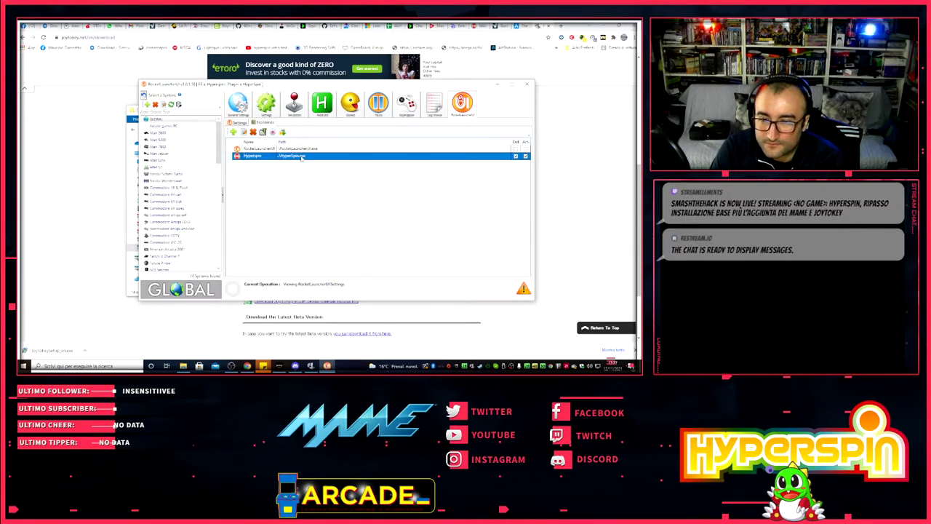
double_click(301, 157)
left_click(466, 139)
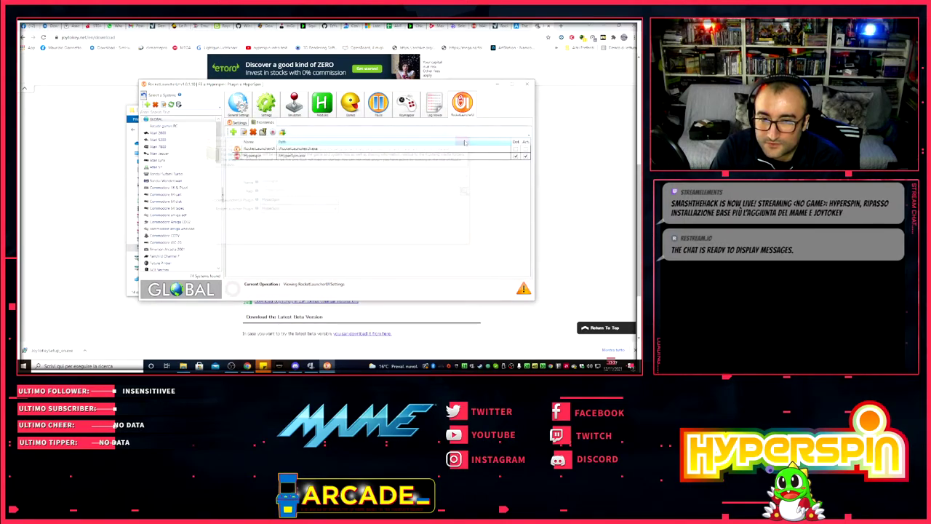
left_click(238, 104)
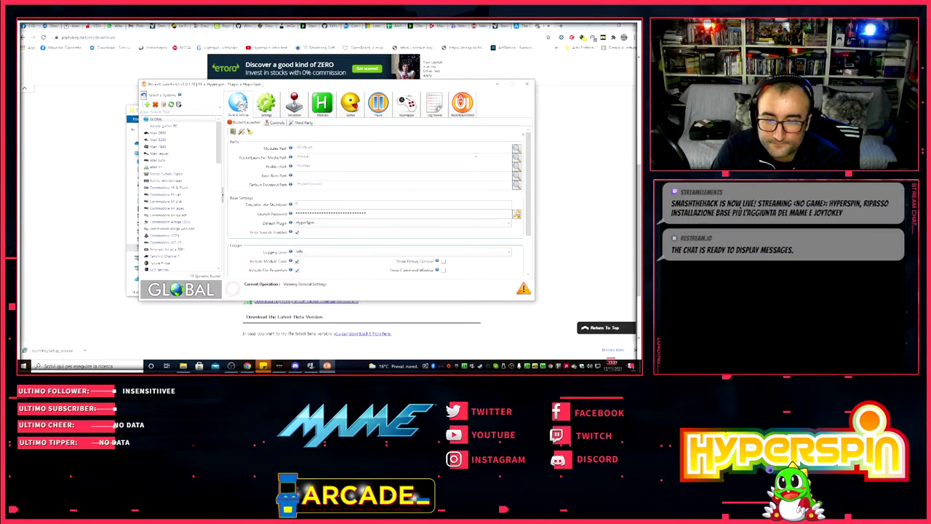
left_click(526, 84)
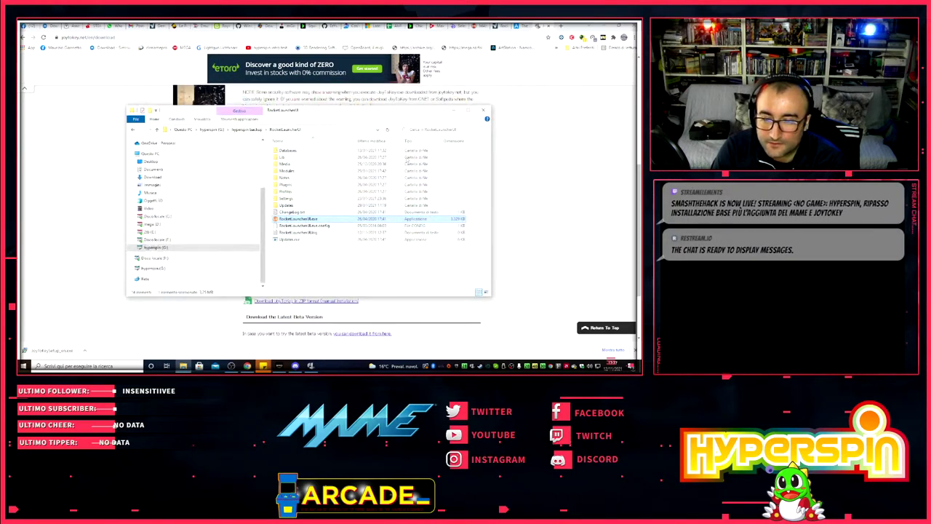
- Open the RocketLauncherUI folder inside Hyperspin on the hyperspin (G:) drive and start RocketLauncherUI.exe
left_click(248, 129)
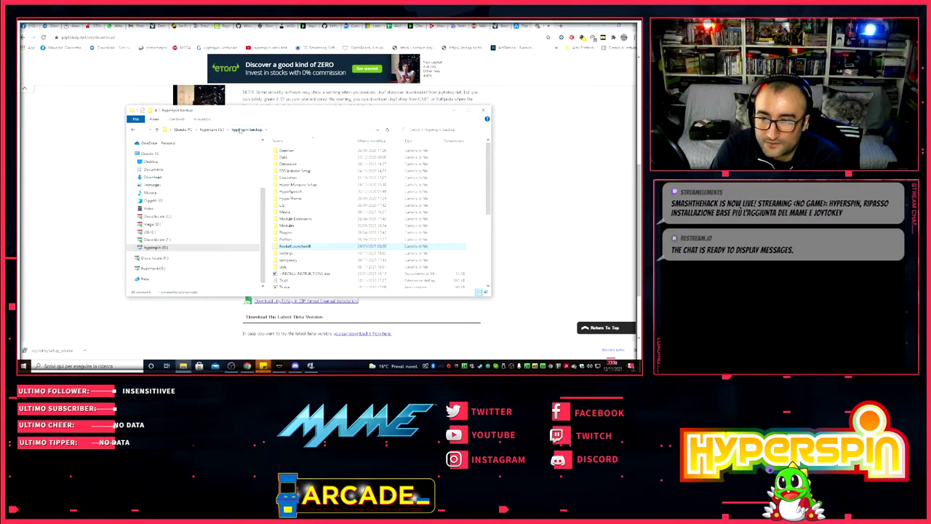
left_click(211, 130)
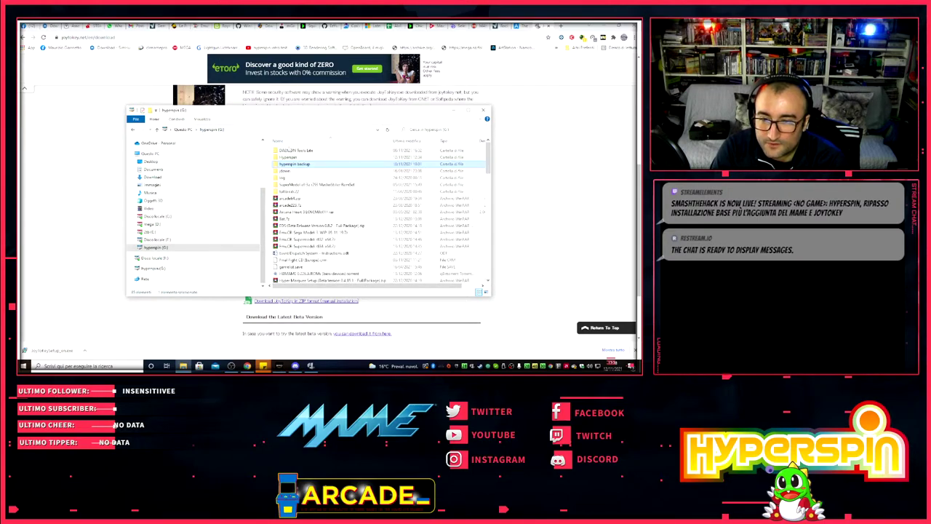
double_click(289, 157)
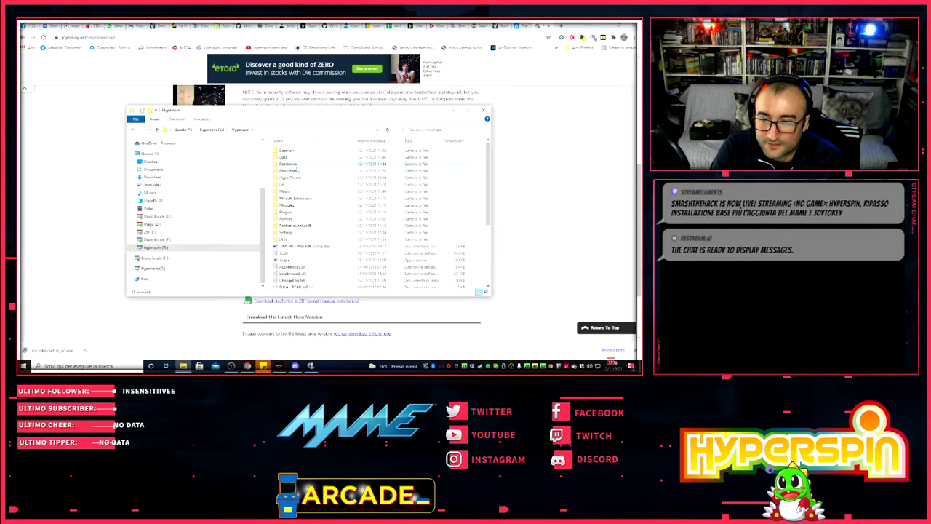
left_click(298, 225)
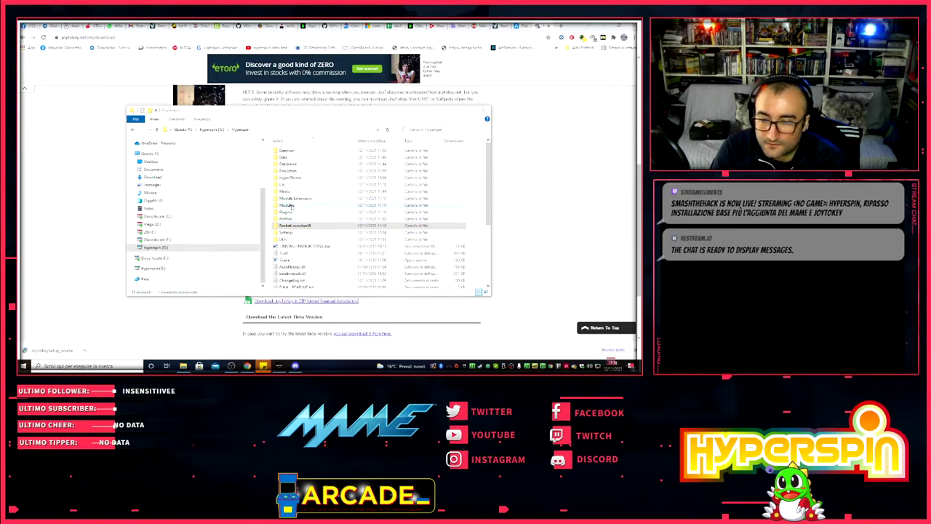
left_click(300, 228)
double_click(299, 228)
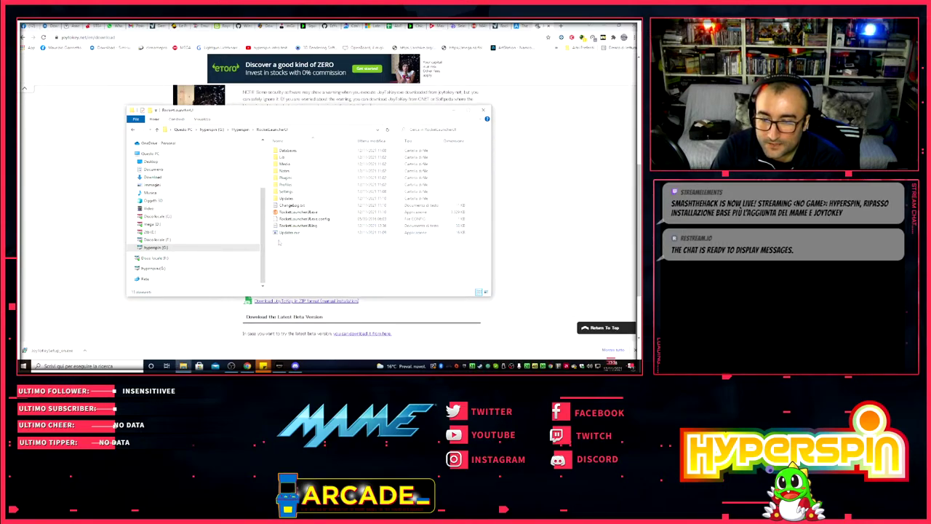
double_click(298, 211)
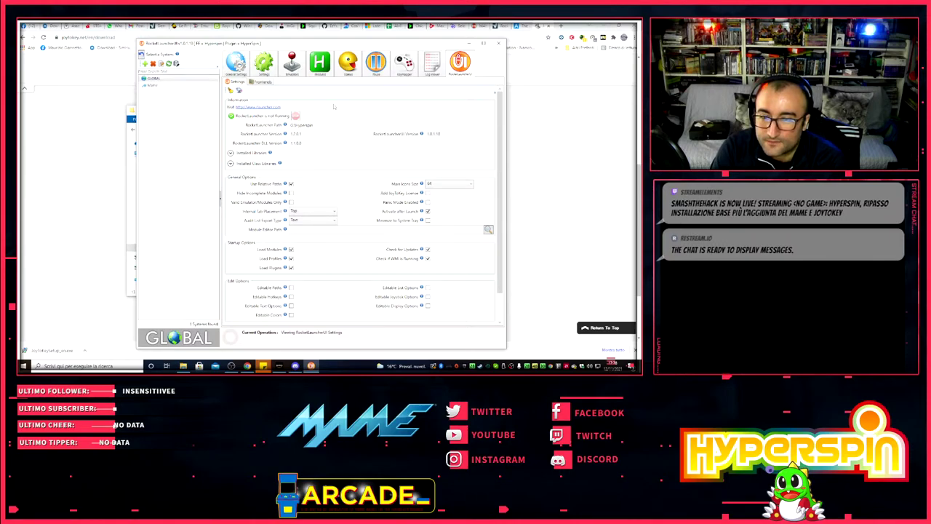
- Set the default frontend path in the global general settings to HyperSpin.exe from the Hyperspin folder
left_click(238, 66)
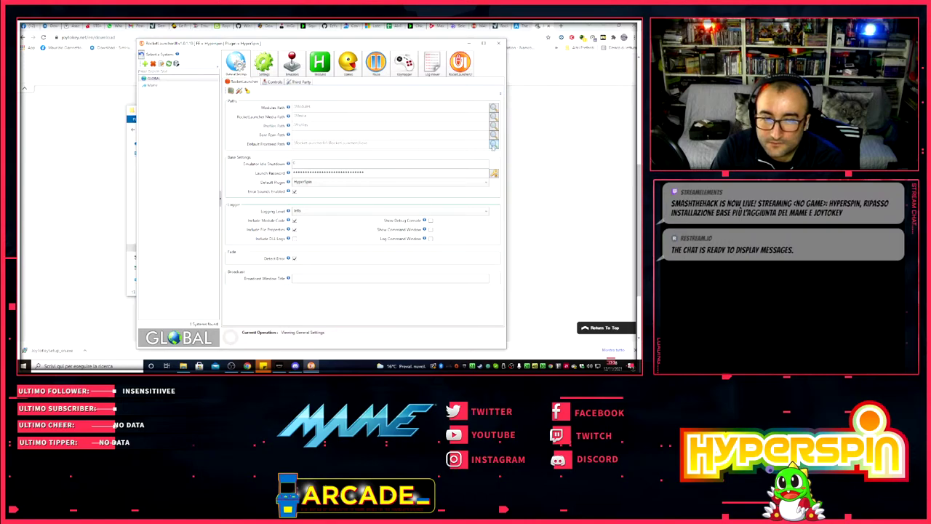
left_click(493, 145)
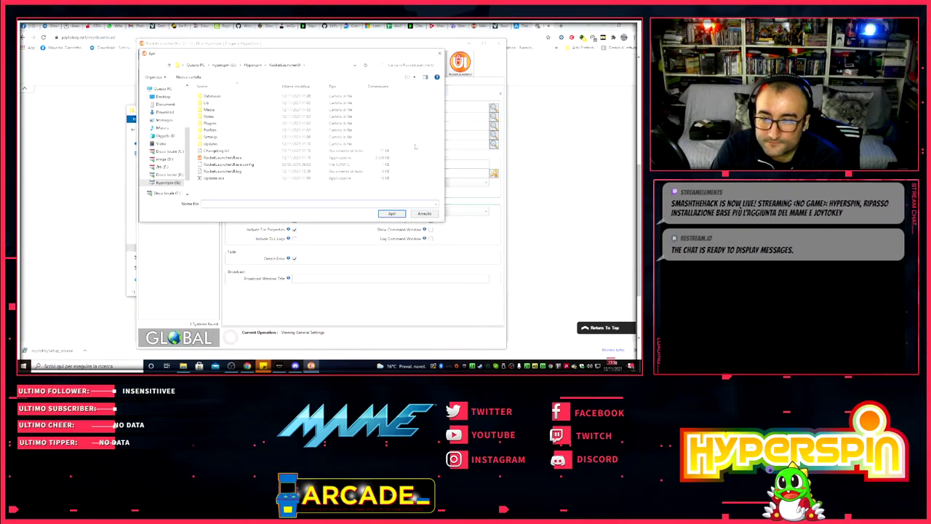
left_click(252, 65)
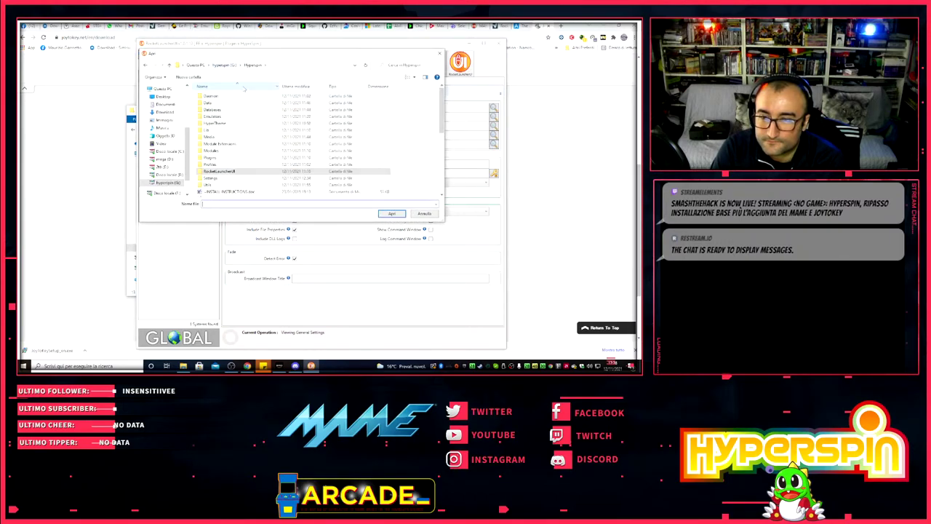
scroll(237, 159, "down", 5)
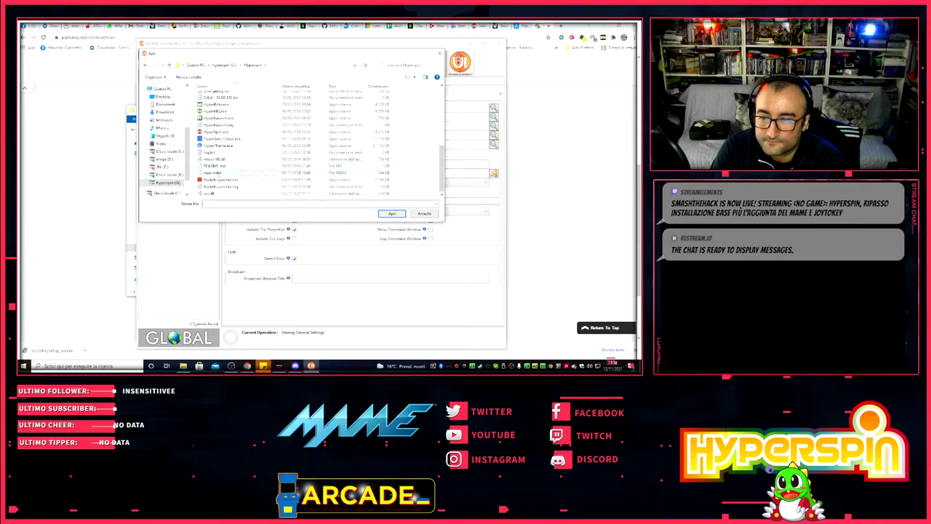
double_click(342, 132)
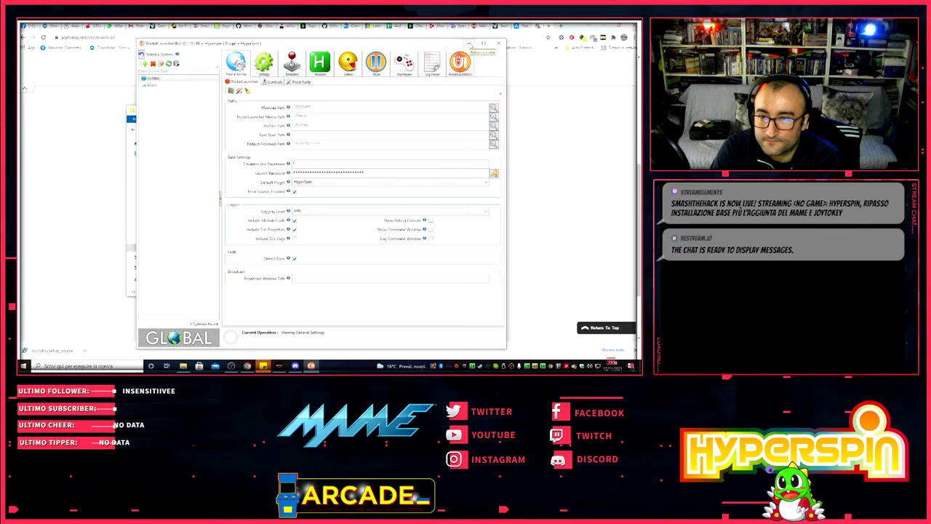
- Select the MAME system and look through its third-party, main, plugin and ROM mapping settings for keymapper options
left_click(153, 85)
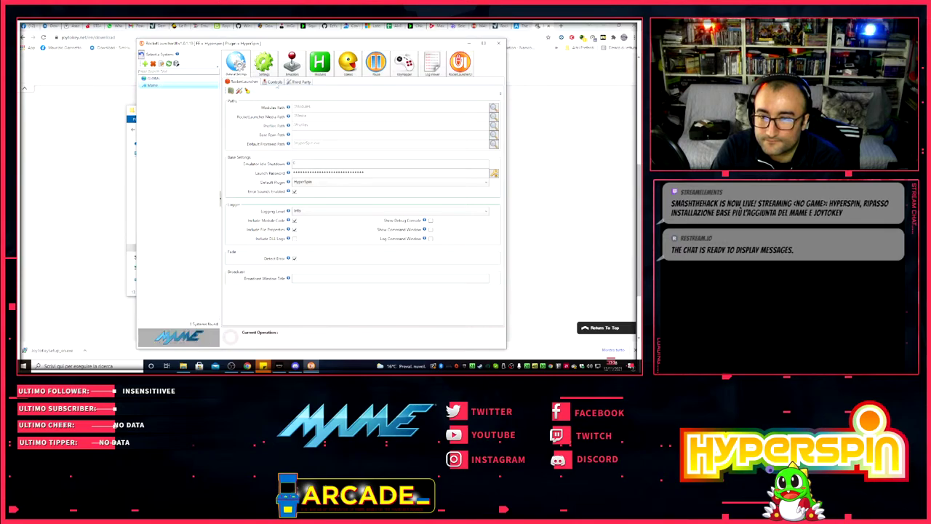
left_click(300, 82)
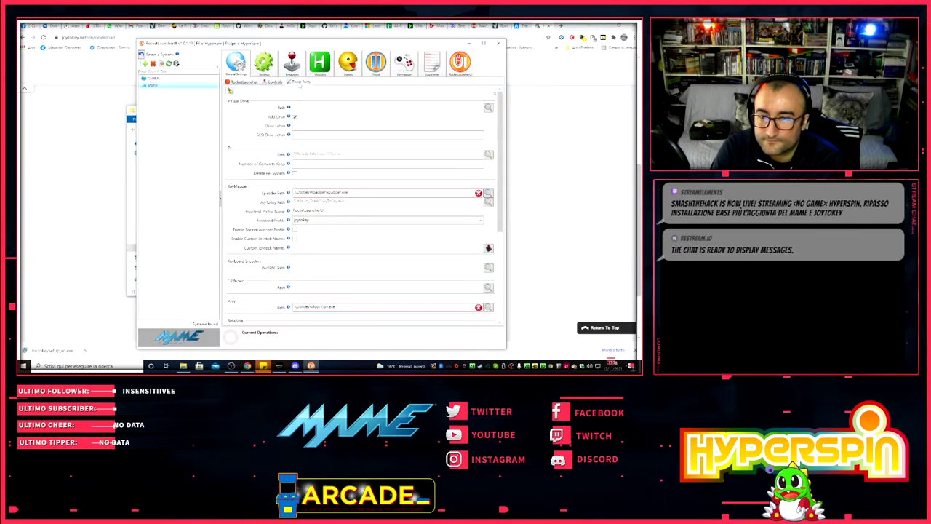
left_click(264, 69)
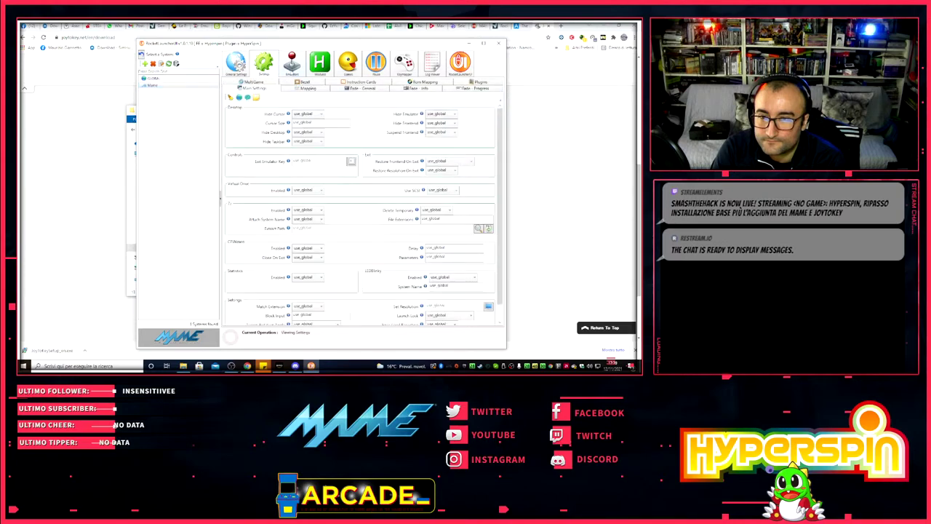
left_click(291, 66)
left_click(264, 65)
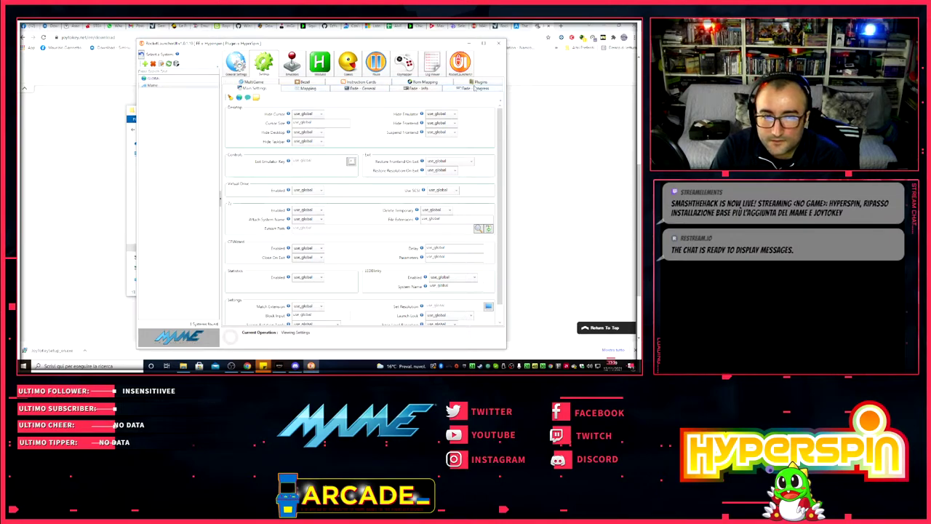
left_click(476, 82)
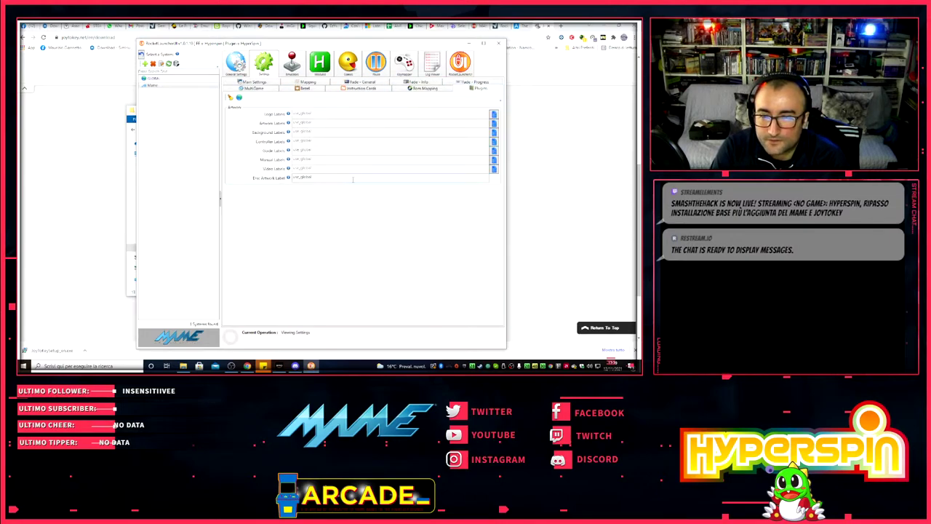
left_click(429, 89)
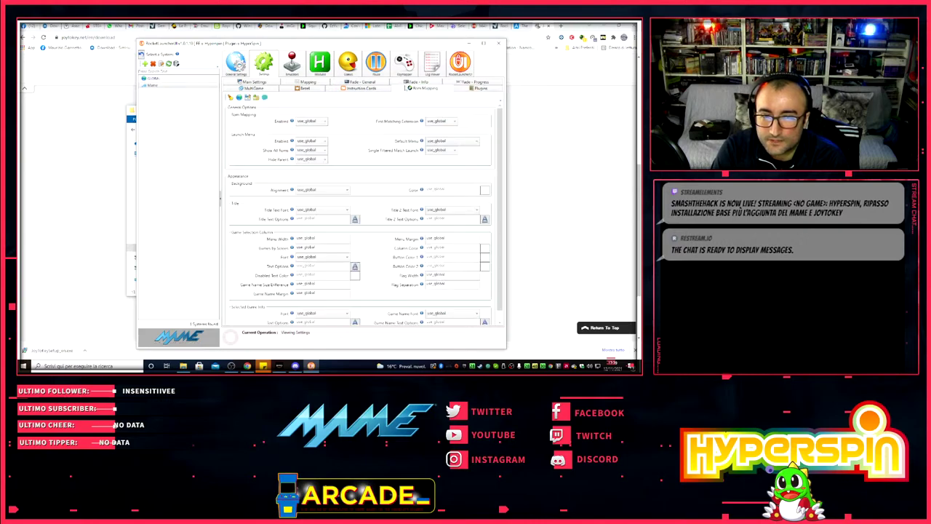
left_click(343, 88)
- Set the keymapper to enabled (true) in MAME's mapping settings and choose joytokey as its keymapper
left_click(306, 83)
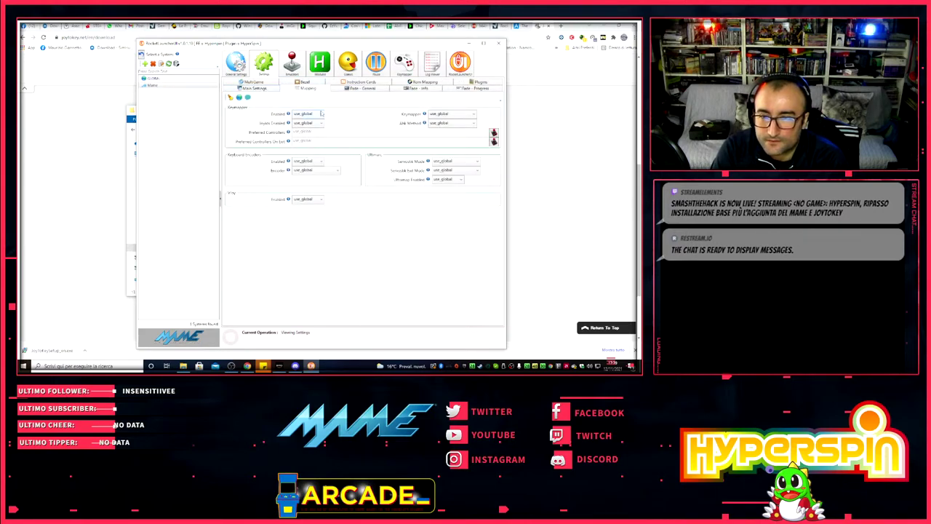
left_click(321, 114)
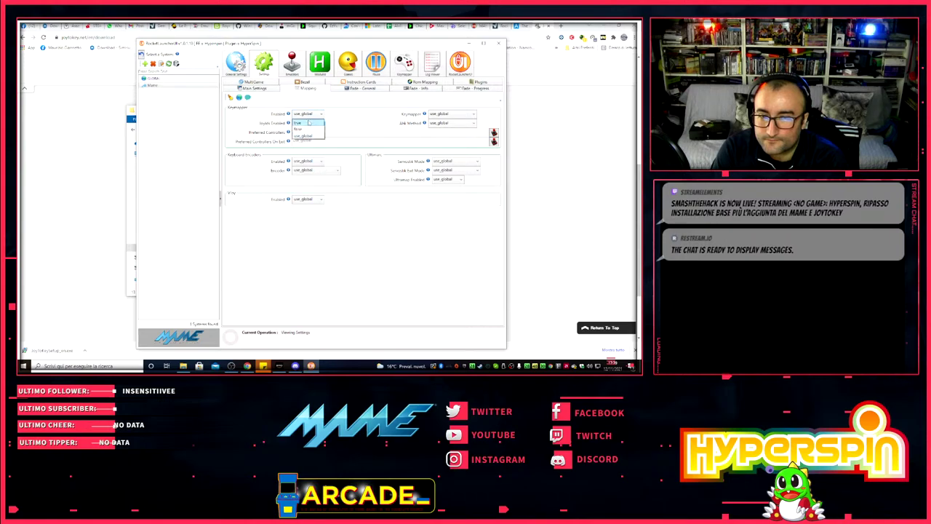
left_click(309, 128)
left_click(469, 114)
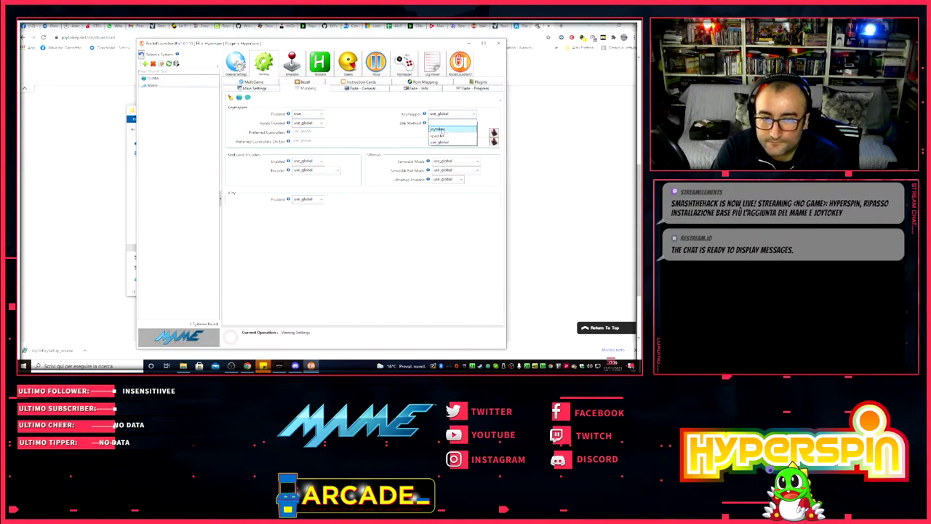
left_click(447, 129)
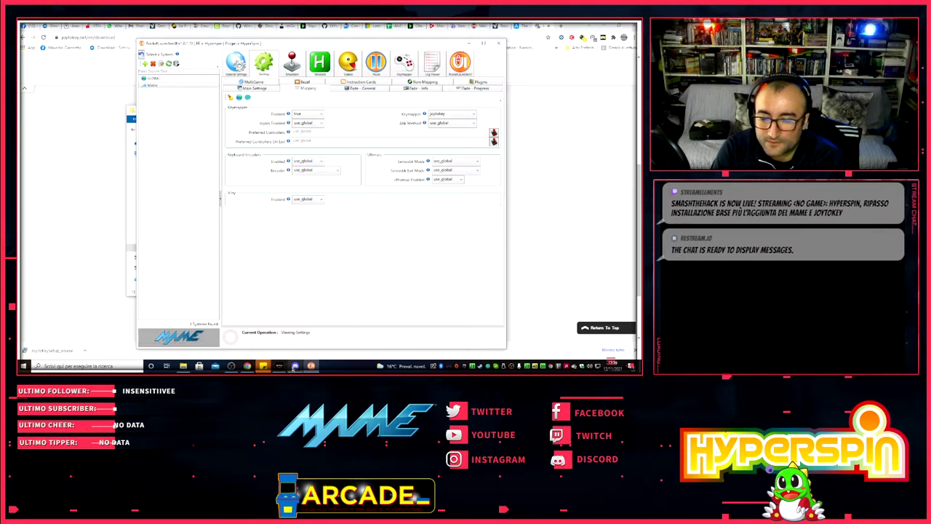
- Switch to File Explorer and start HyperSpin.exe from the Hyperspin folder
left_click(184, 368)
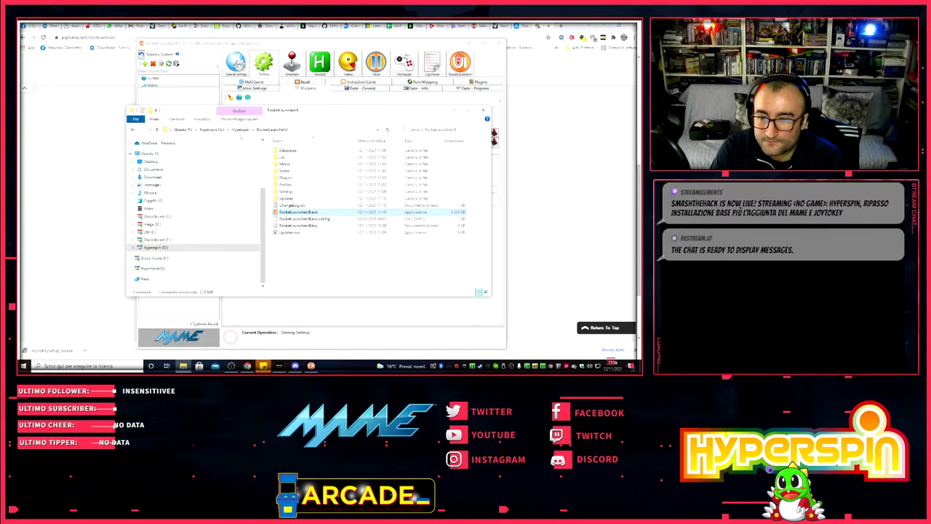
left_click(240, 128)
scroll(309, 249, "down", 1)
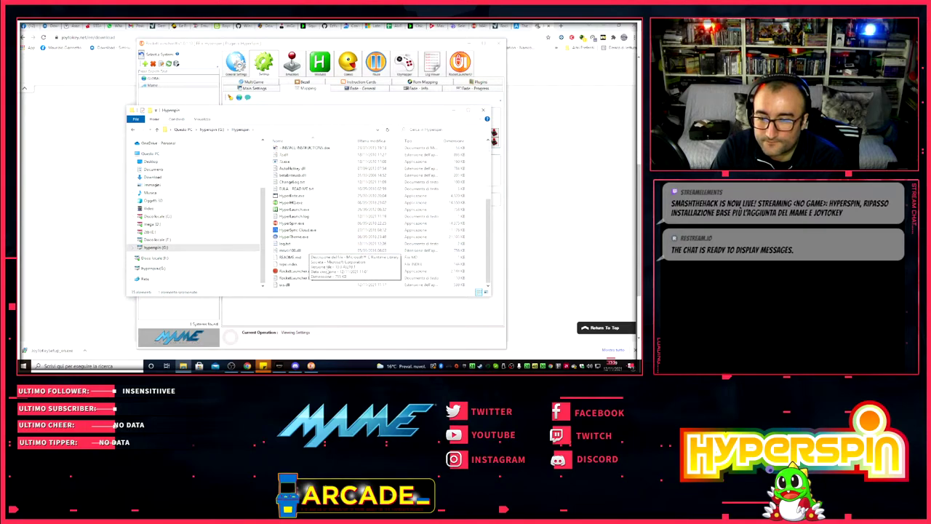
double_click(301, 223)
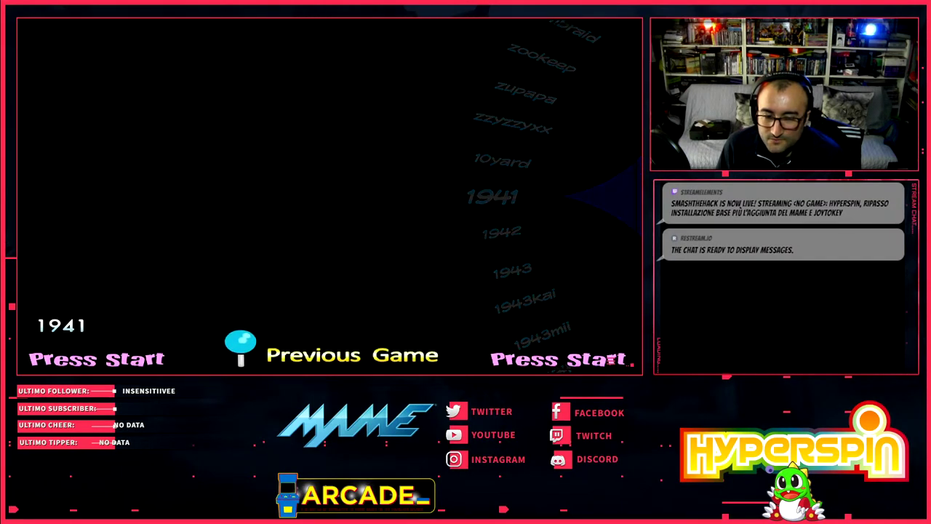
- Launch 1941 from the MAME wheel, insert a credit and start a one-player game to test the controls
key("Return")
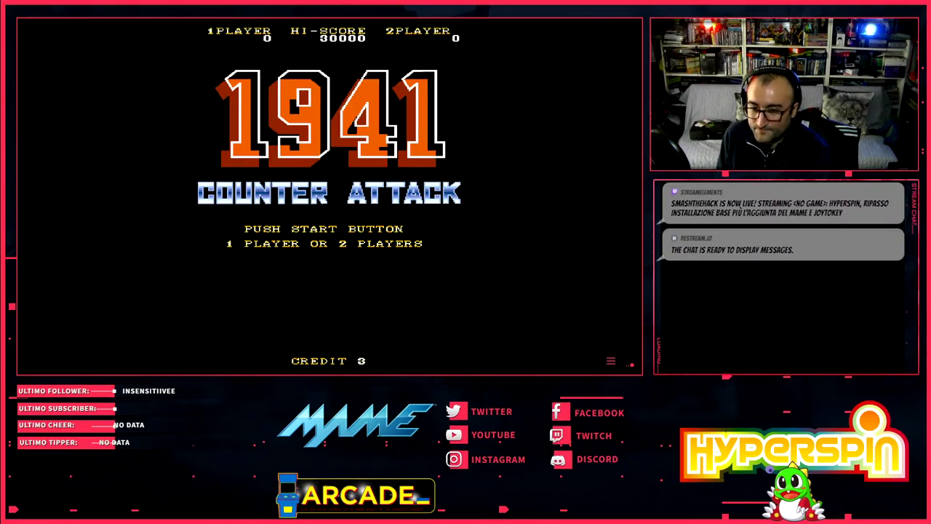
key("5")
key("1")
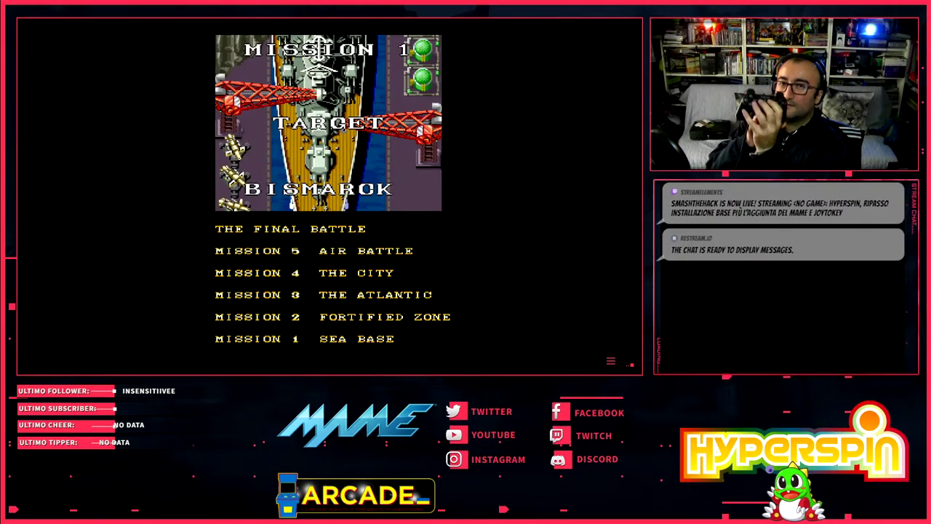
key("ctrl")
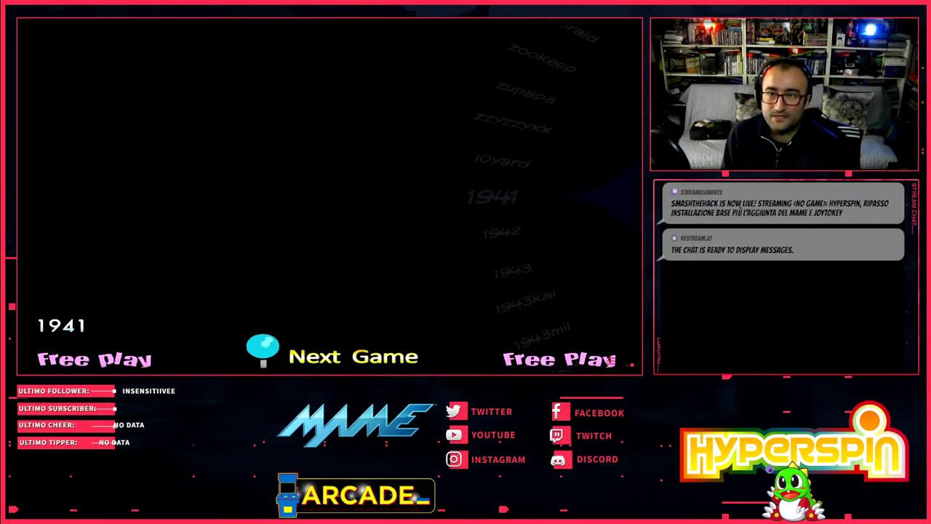
- Test navigation in the MAME game wheel by moving back from 1941 past 10yard to zupapa
key("Up")
key("Up")
key("Down")
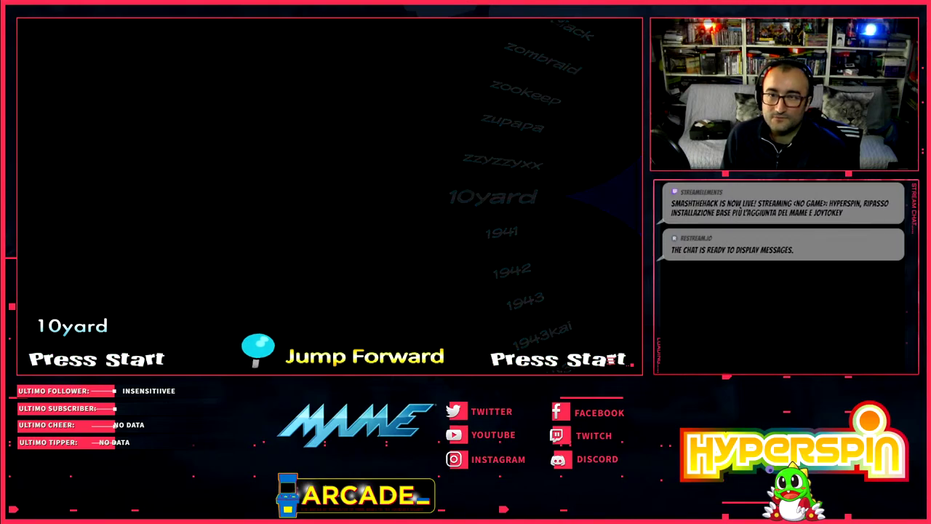
key("Up")
key("Up")
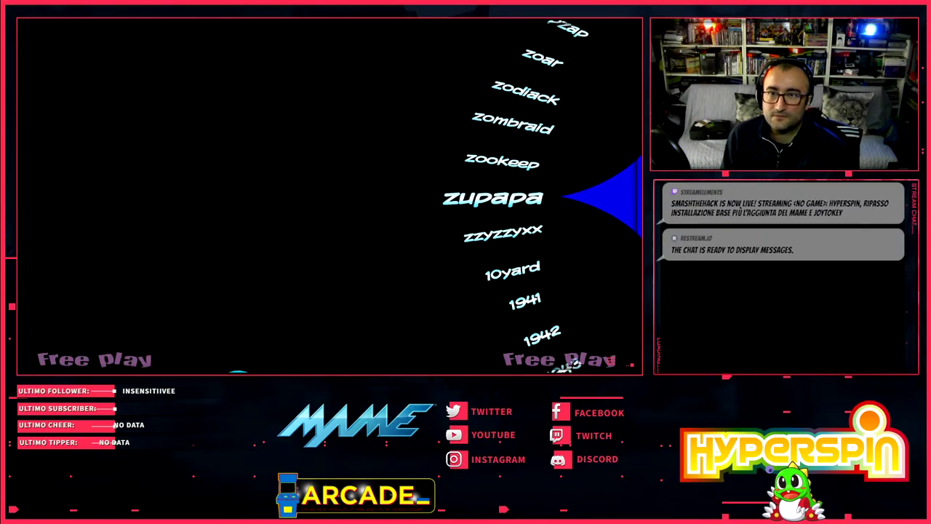
- Leave the MAME wheel, exit HyperSpin and put away the File Explorer window to return to RocketLauncherUI
key("Return")
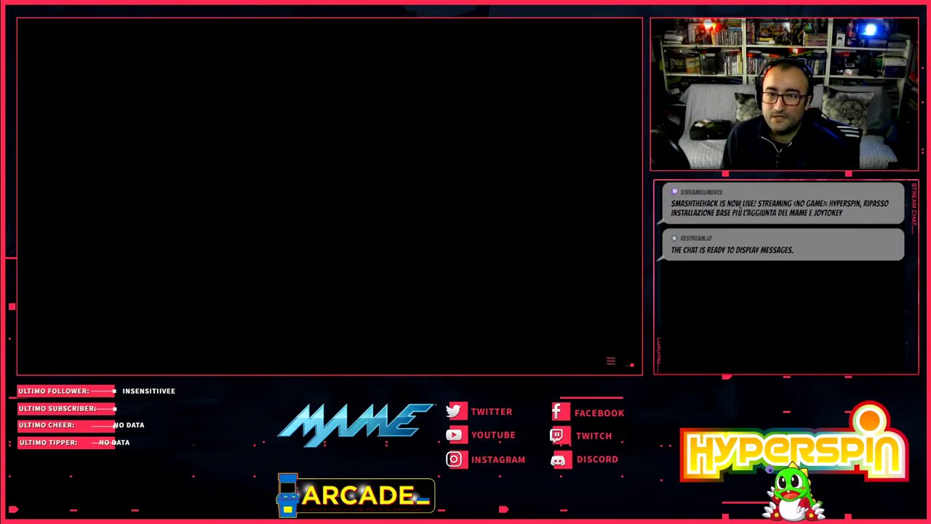
key("Escape")
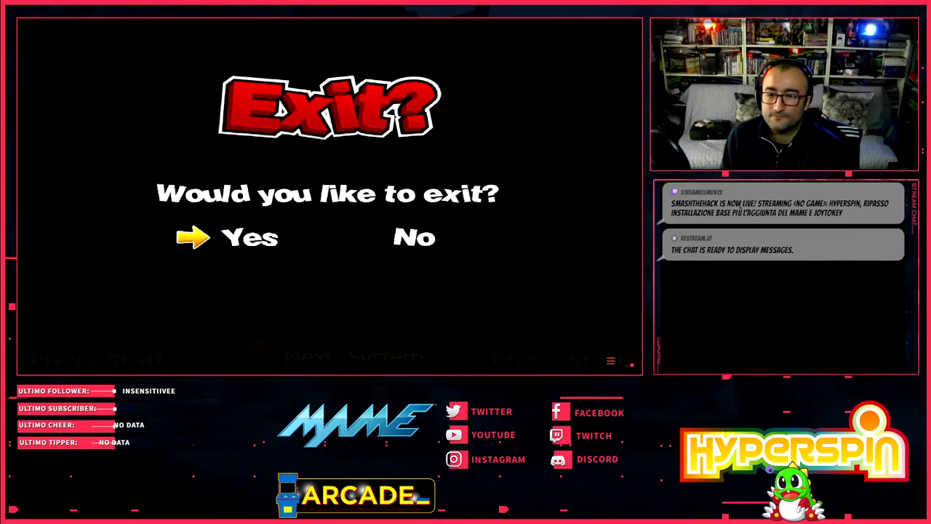
key("Return")
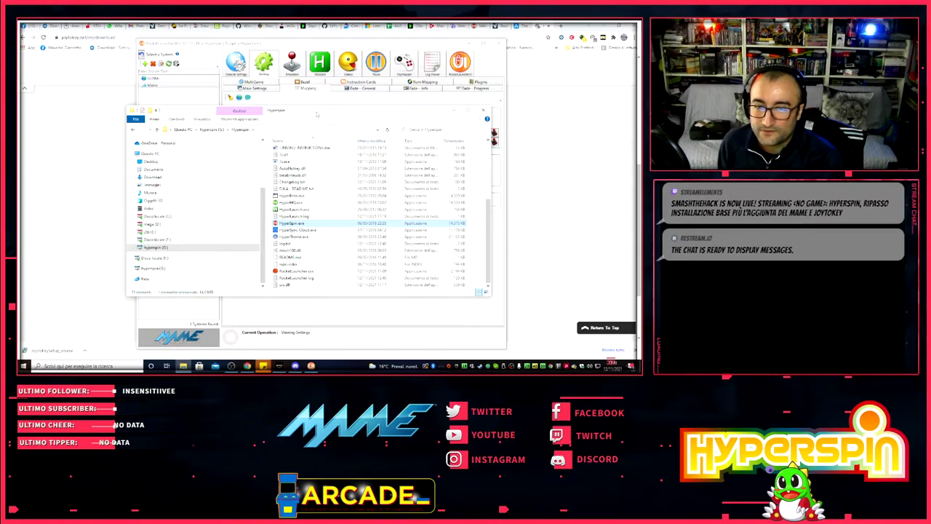
left_click_drag(307, 114, 344, 129)
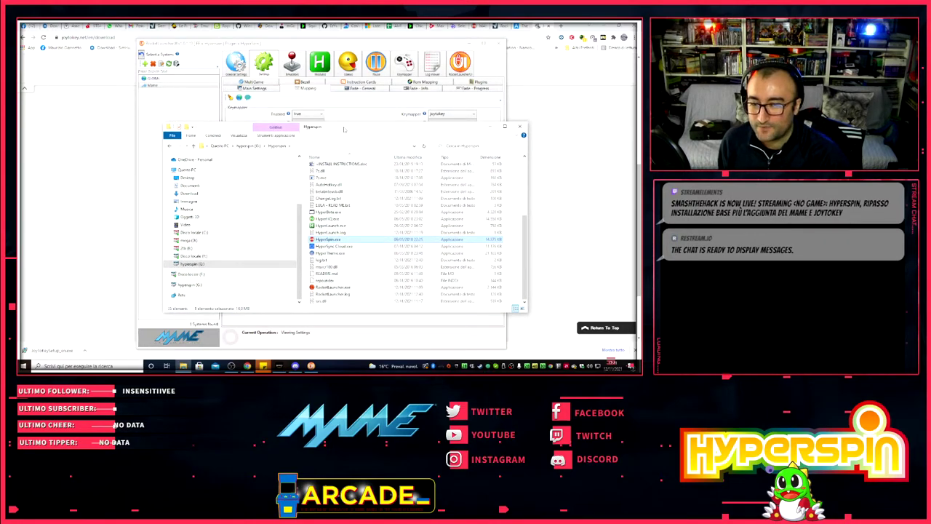
left_click(489, 127)
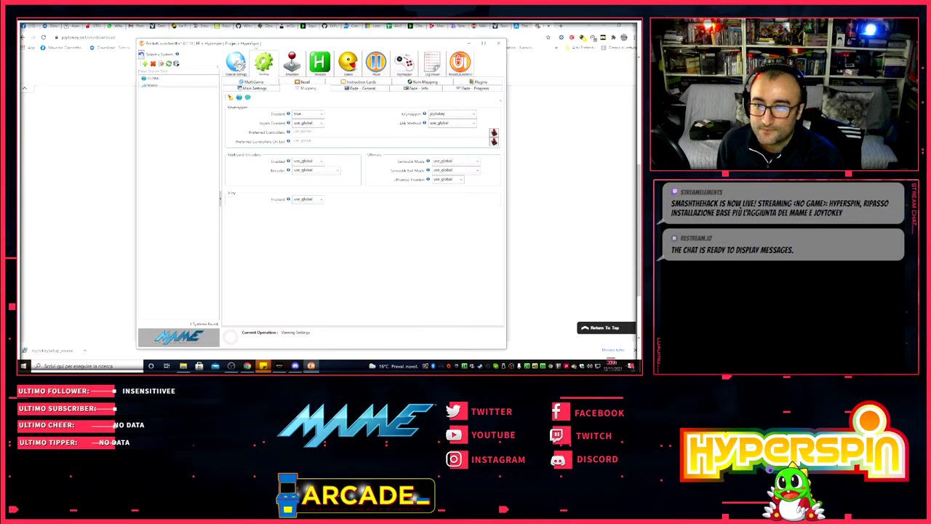
- Check MAME's keymapper profiles and the general RocketLauncher, controls and third-party settings, including the keymapper paths and frontend profile
left_click(404, 62)
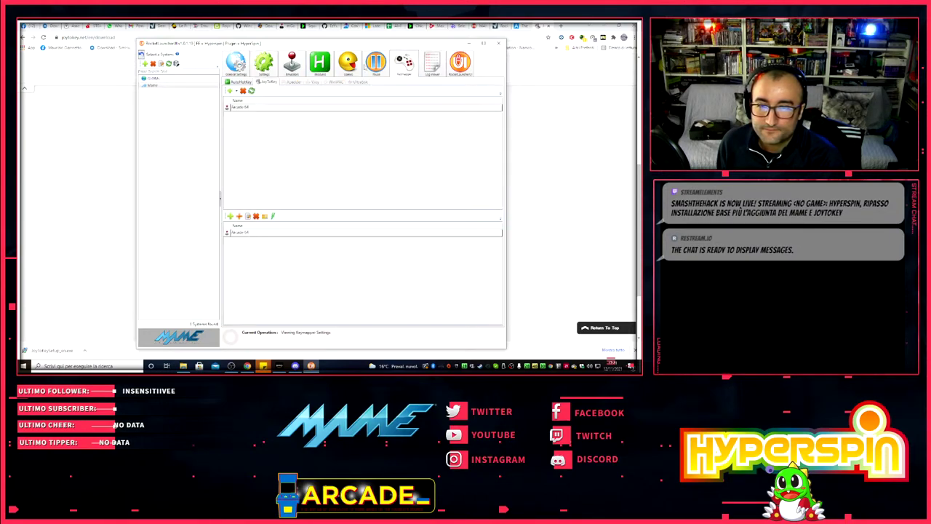
left_click(240, 72)
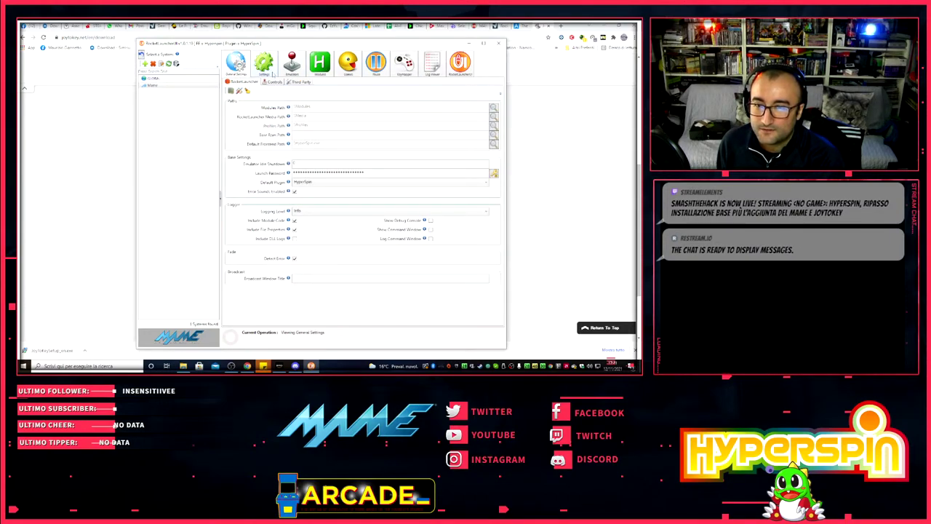
left_click(273, 72)
left_click(232, 74)
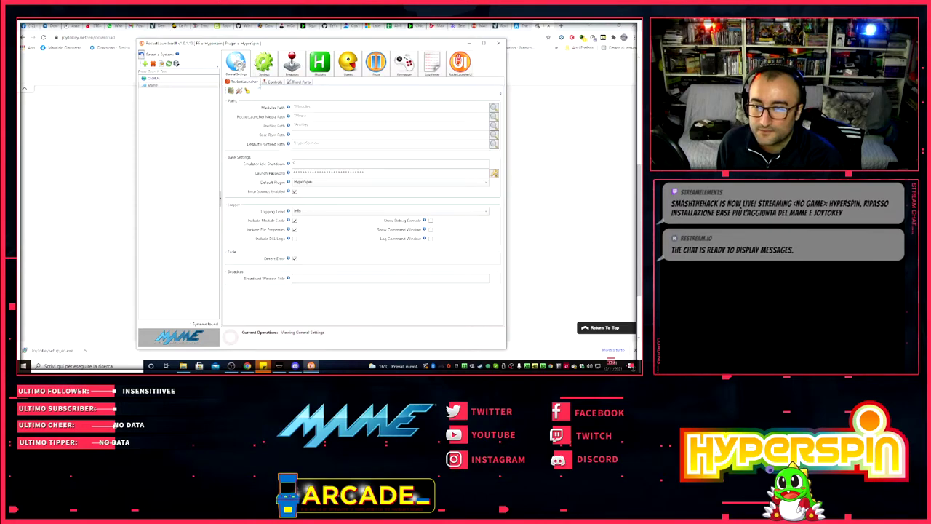
left_click(270, 82)
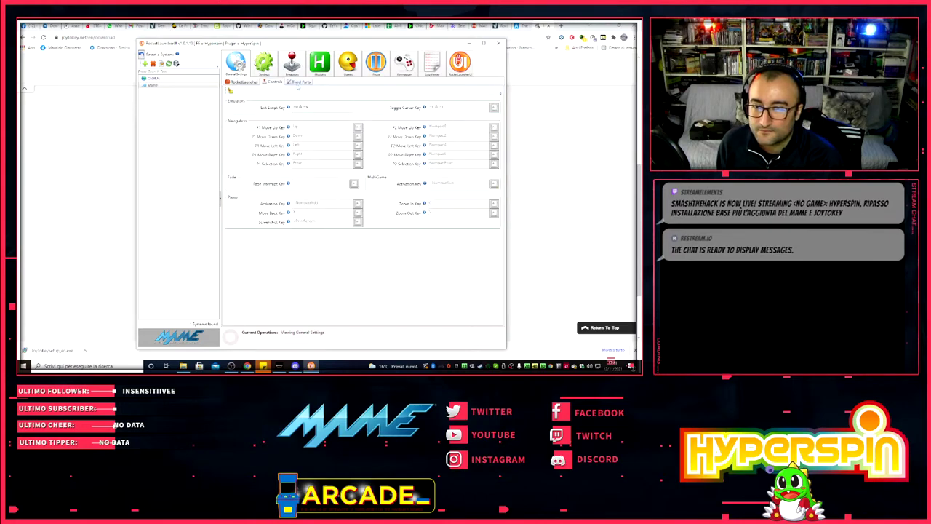
left_click(300, 83)
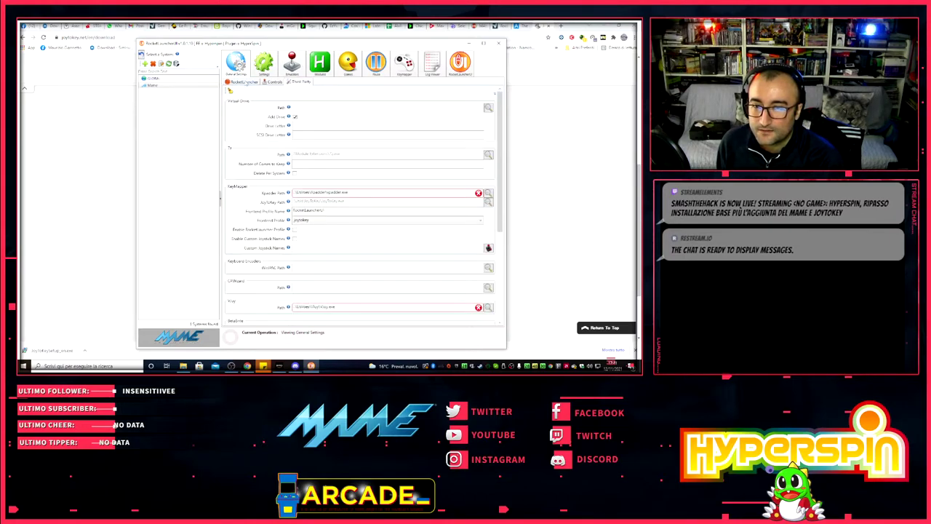
left_click(243, 81)
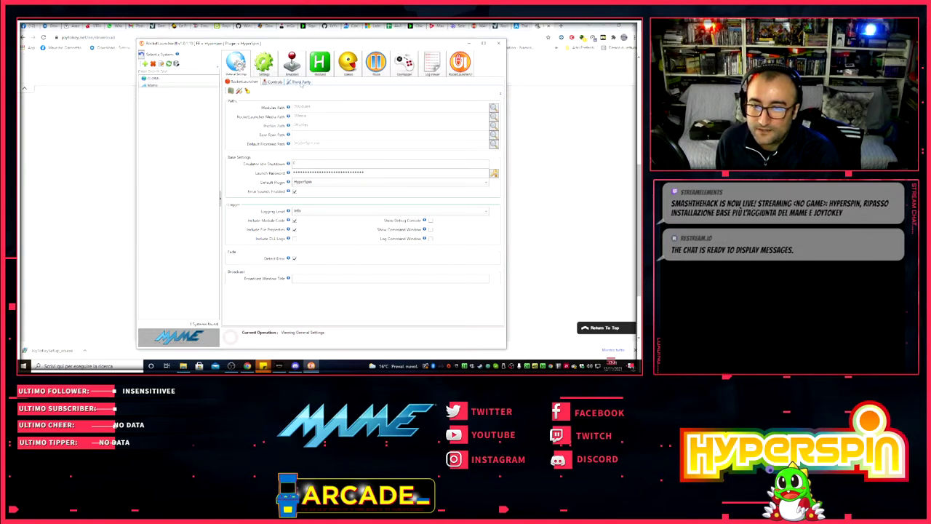
- Close the JoyToKey instance running in the background and return to RocketLauncherUI
right_click(473, 366)
left_click(502, 362)
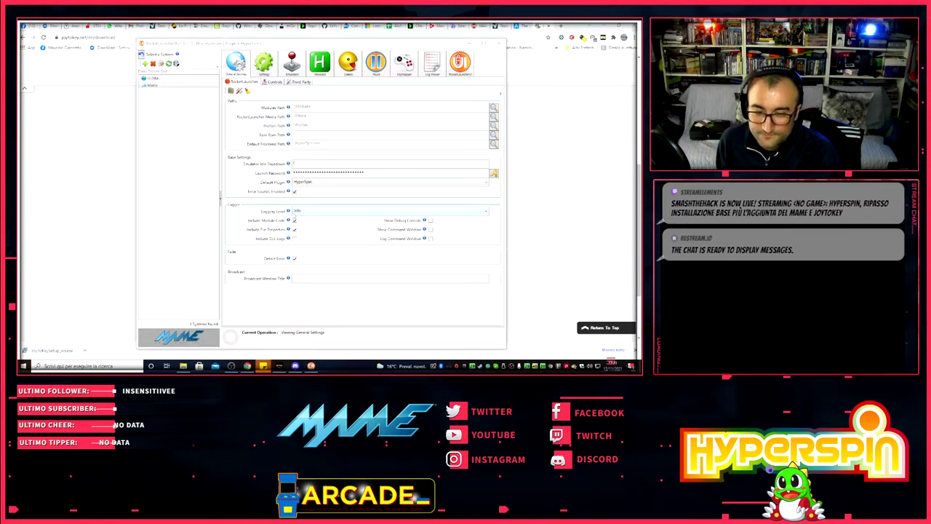
left_click(298, 94)
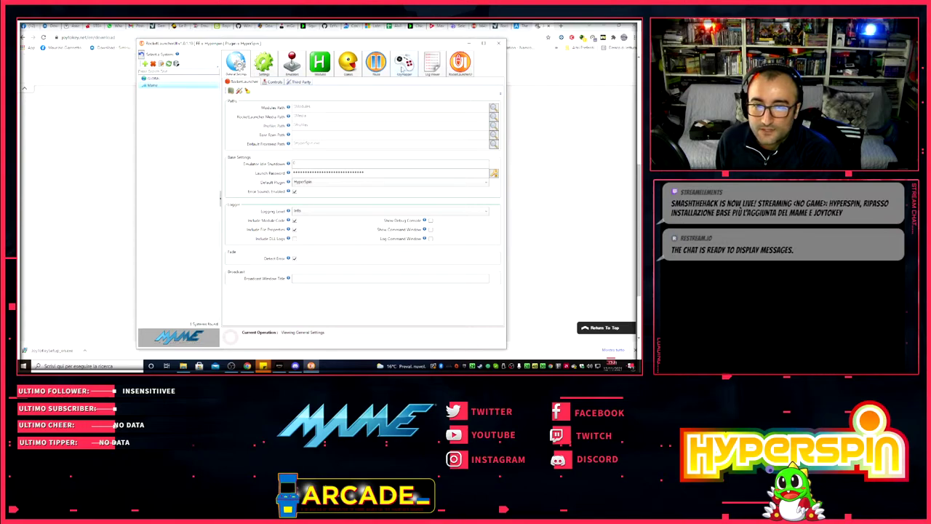
- Review MAME's keymapper, mapping and main settings, and recheck the general controls and third-party keymapper settings
left_click(403, 64)
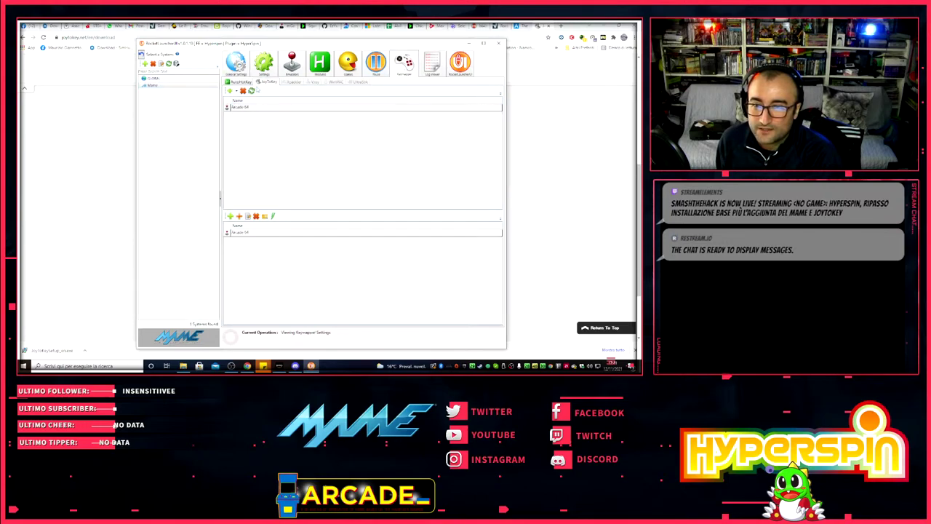
left_click(264, 64)
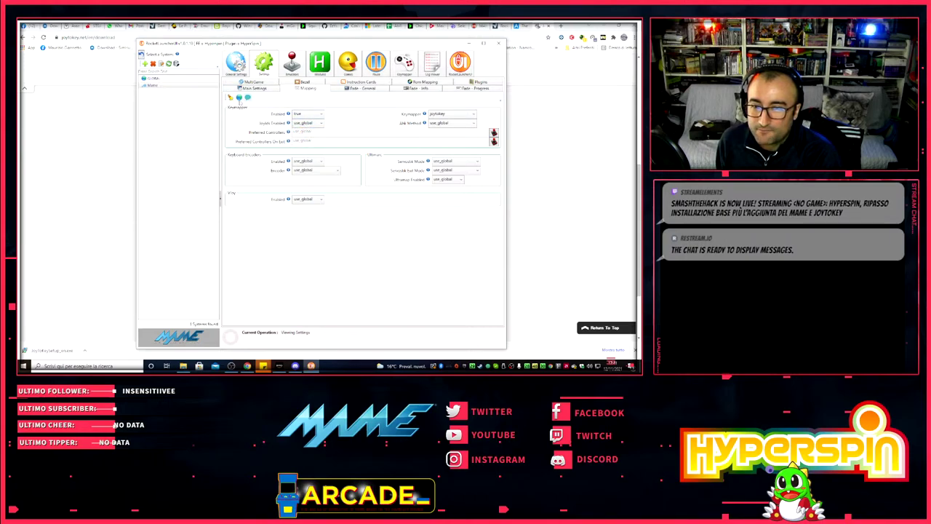
left_click(313, 115)
left_click(298, 123)
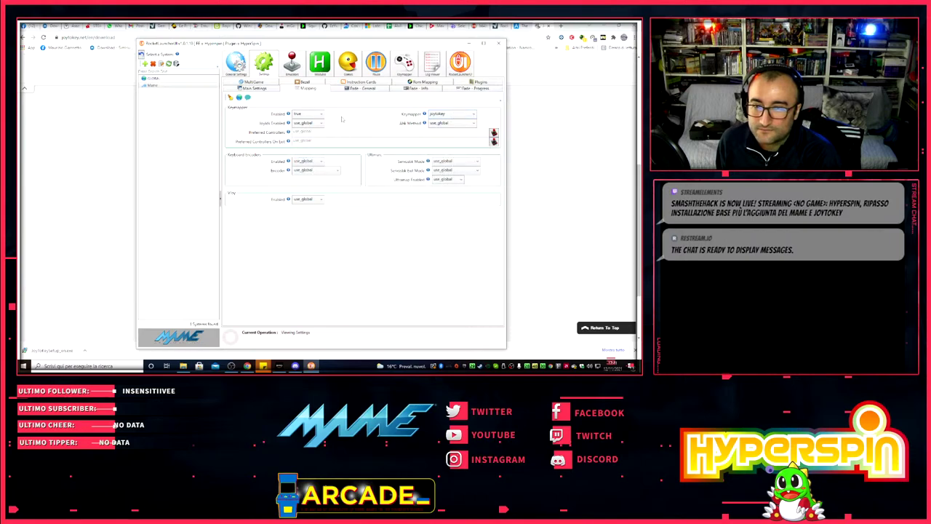
left_click(252, 88)
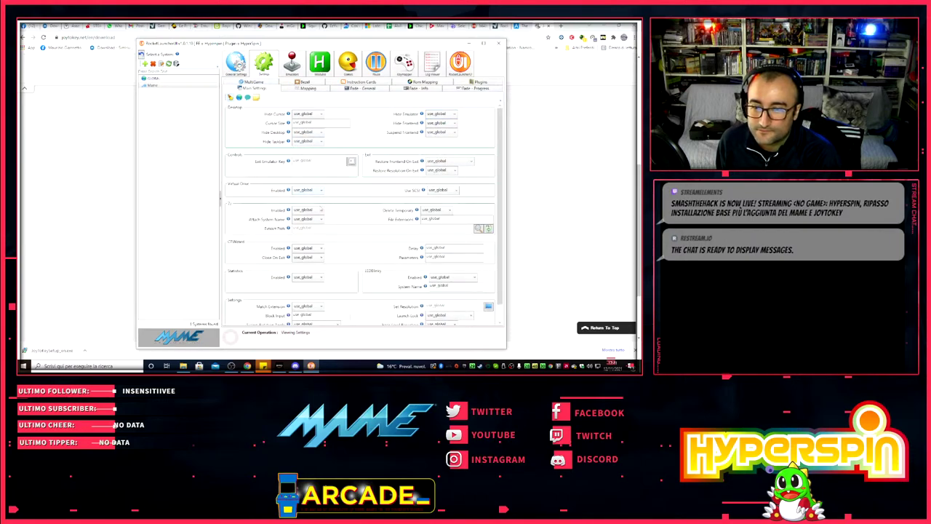
scroll(328, 182, "down", 2)
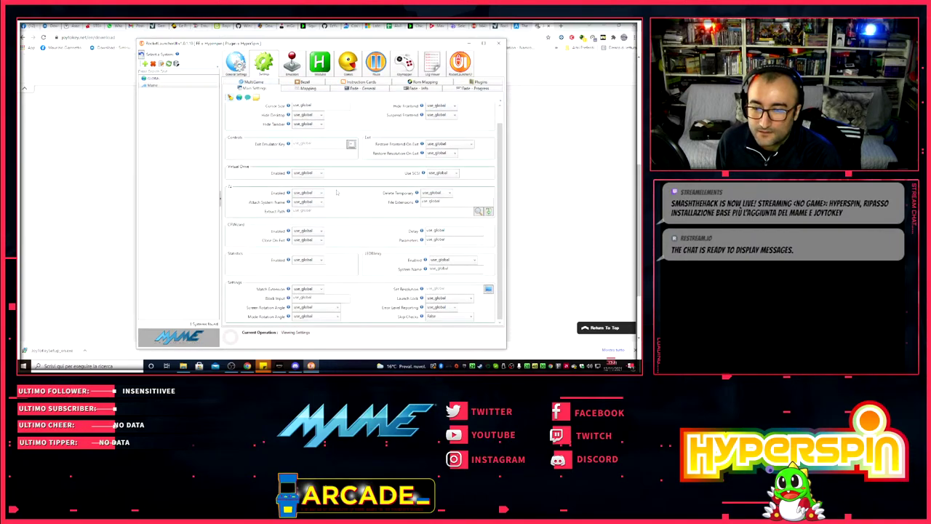
left_click(237, 65)
left_click(273, 82)
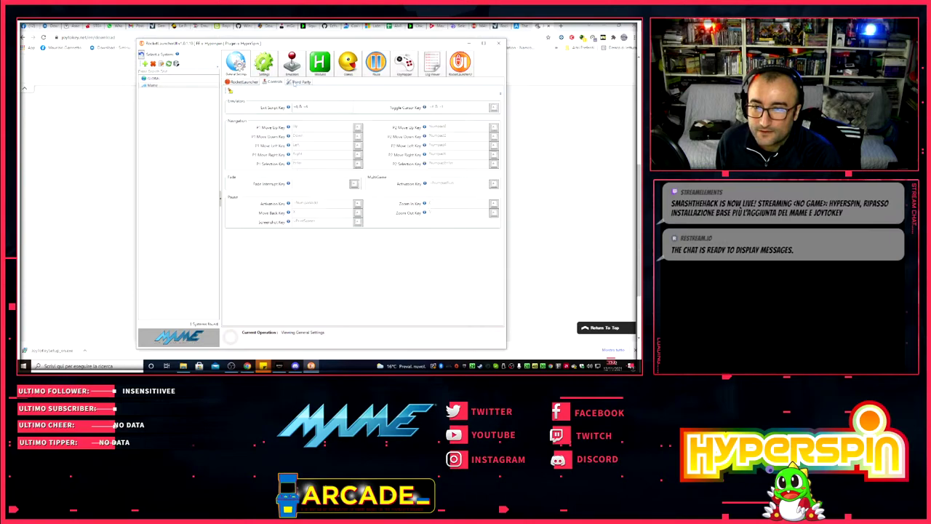
left_click(301, 81)
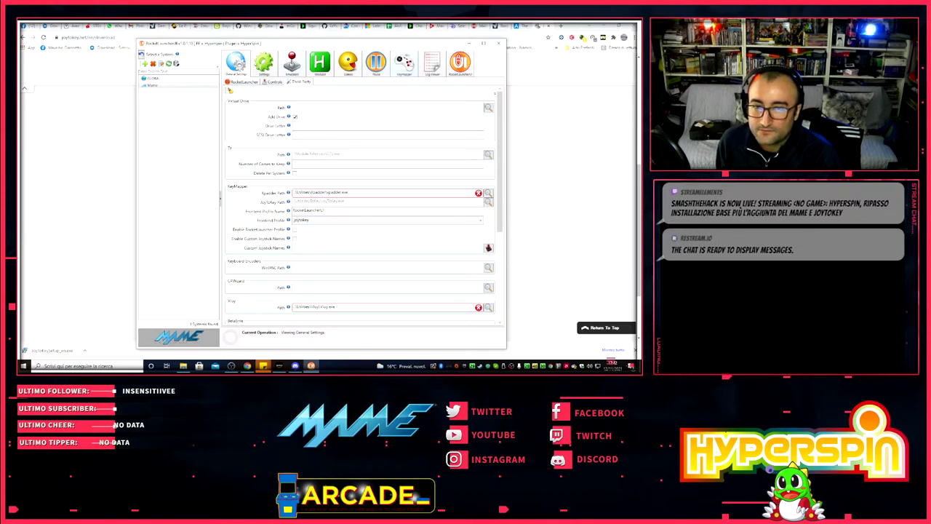
- Examine MAME's JoyToKey profile and mapping settings against the JoyToKey profile of the Global system
left_click(404, 61)
left_click(240, 108)
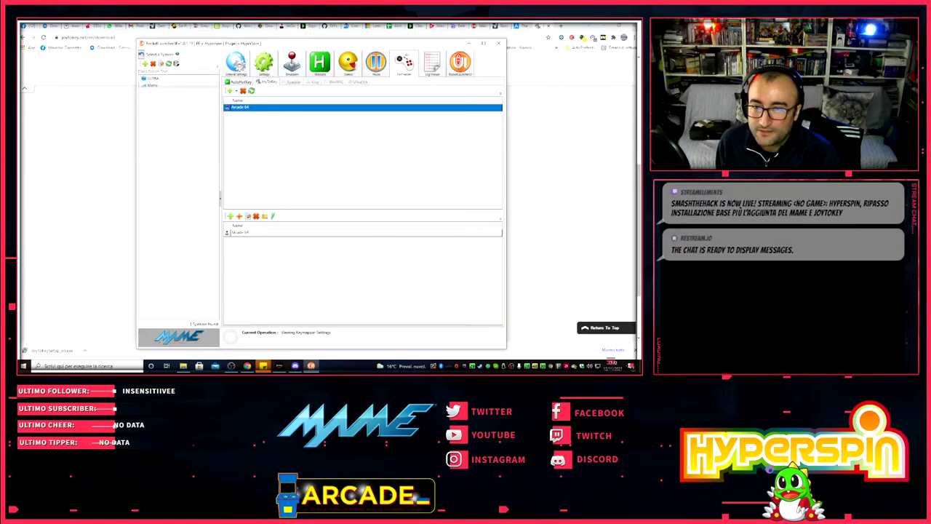
left_click(263, 62)
left_click(306, 88)
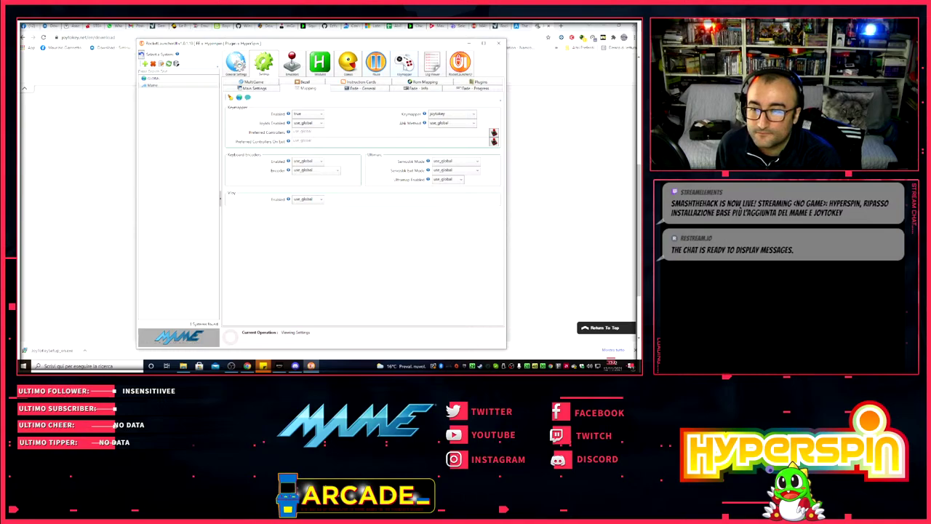
left_click(402, 63)
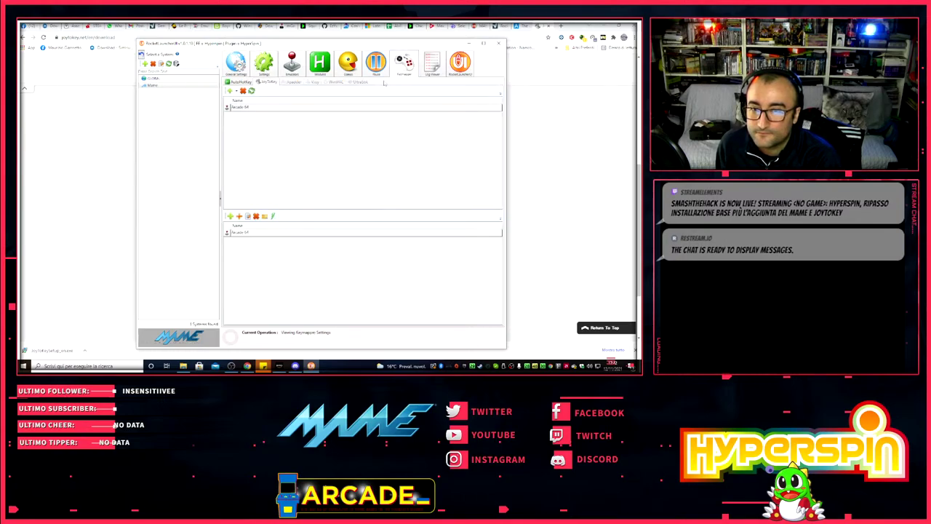
left_click(249, 108)
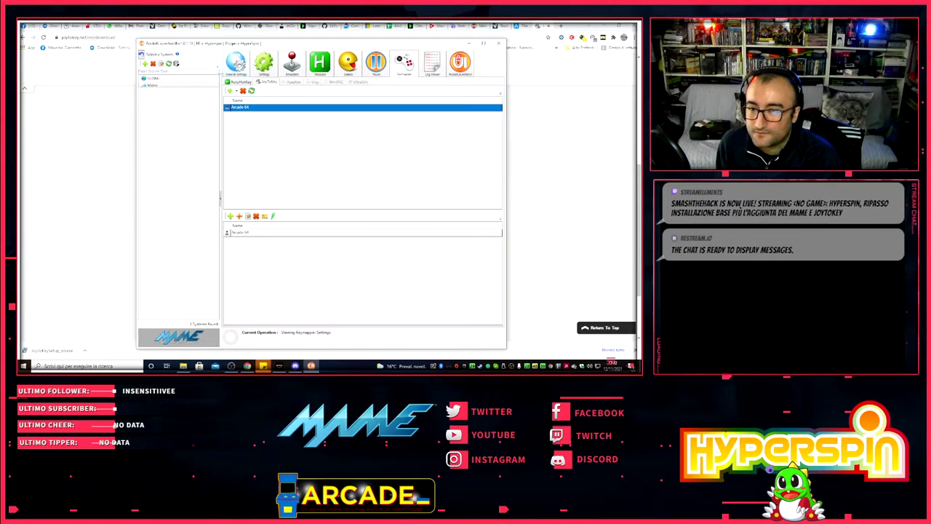
left_click(161, 79)
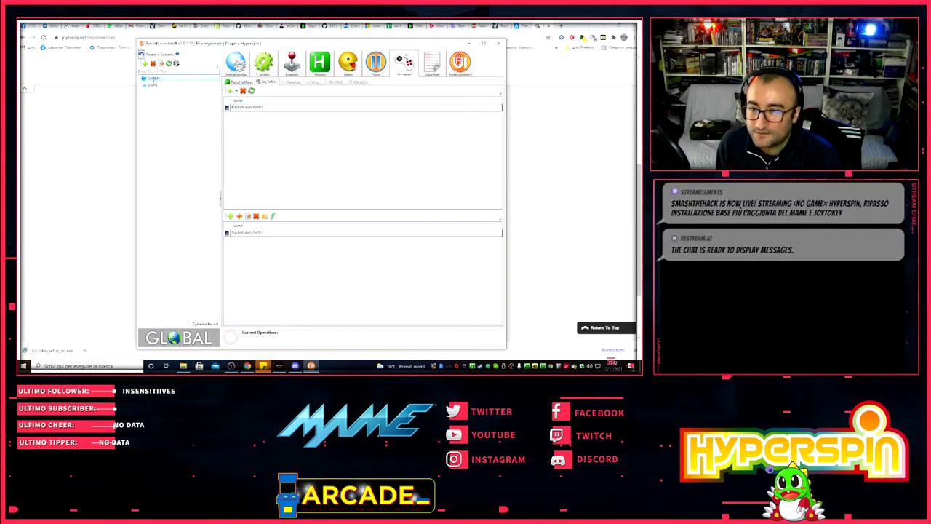
left_click(282, 109)
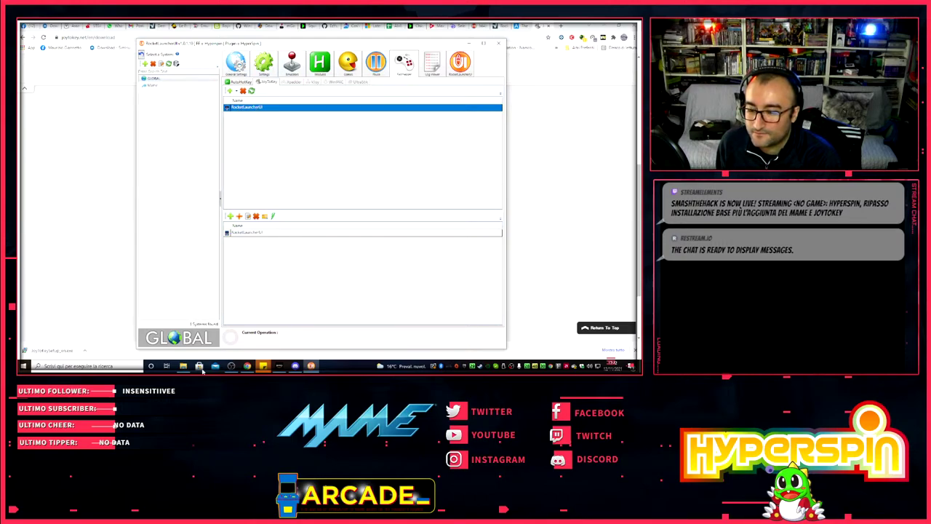
- Switch to File Explorer to look through the Hyperspin folder's contents and return to RocketLauncherUI
left_click(183, 366)
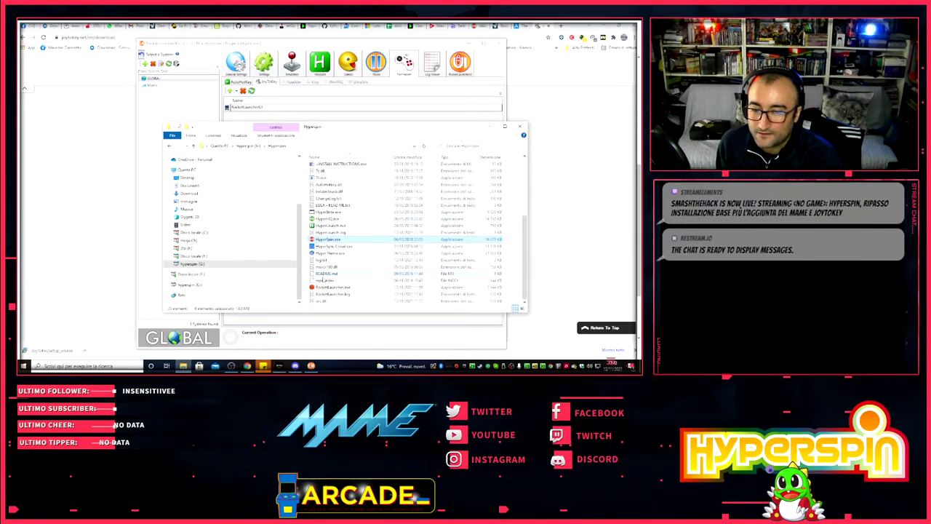
scroll(348, 249, "up", 3)
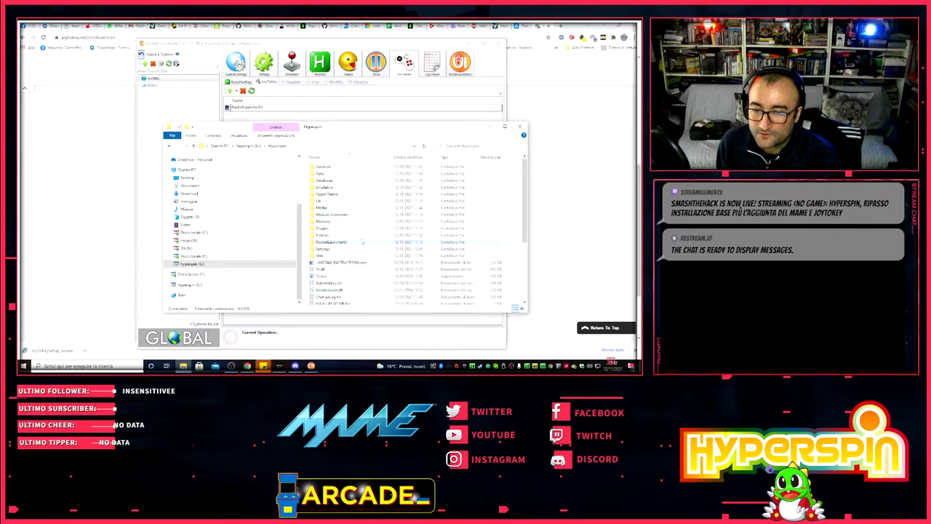
scroll(350, 237, "down", 3)
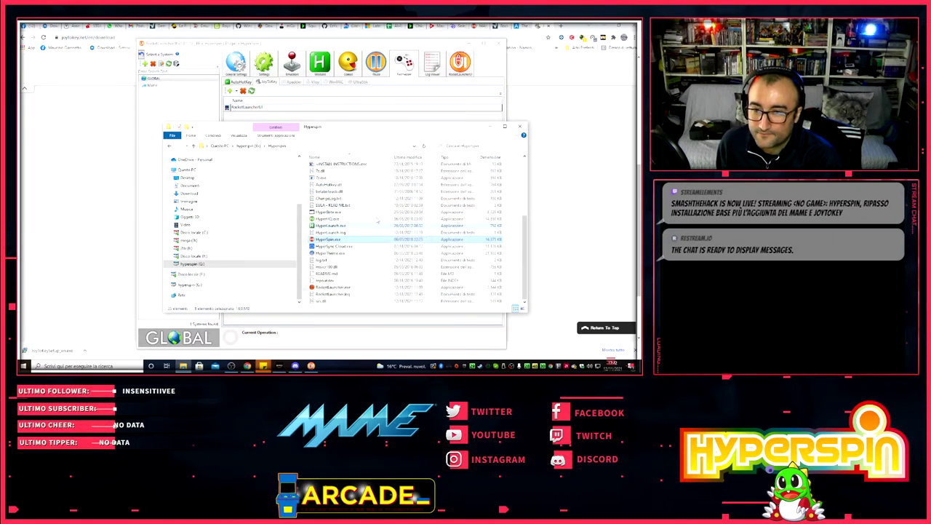
left_click(305, 52)
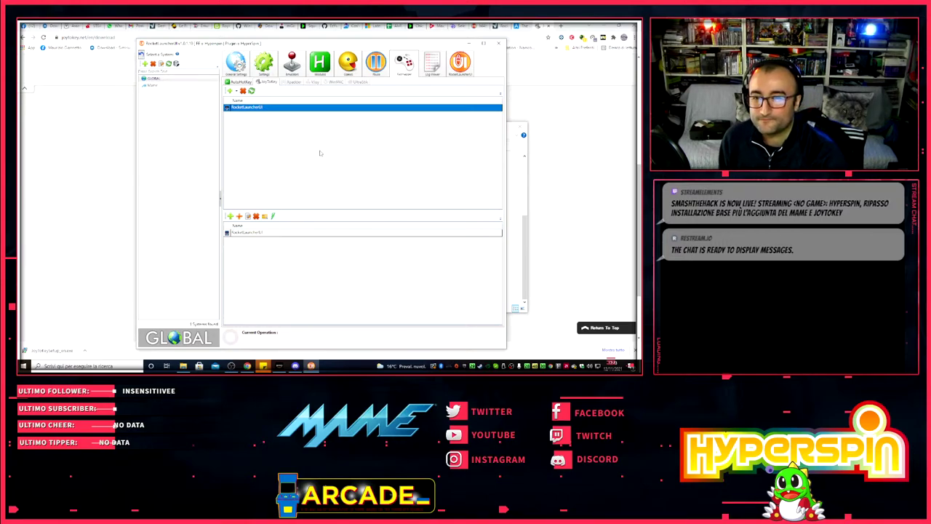
left_click(525, 252)
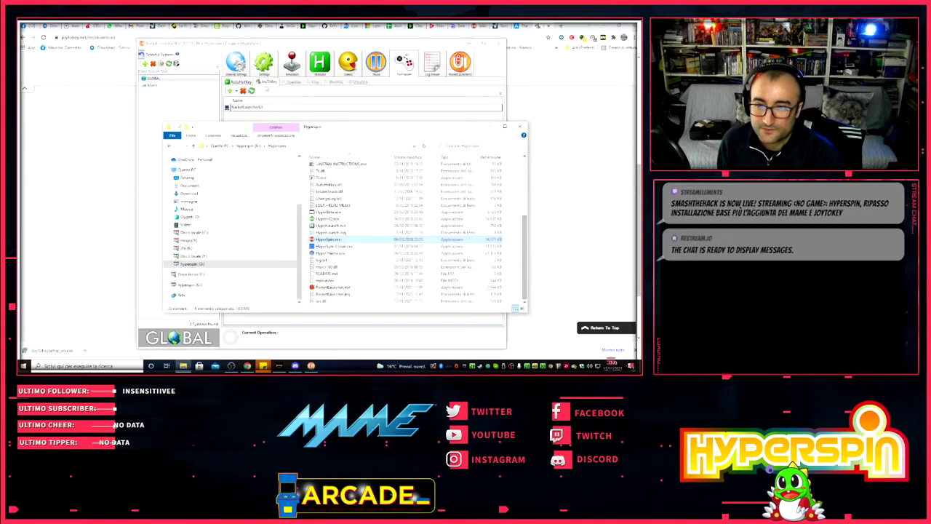
left_click(270, 47)
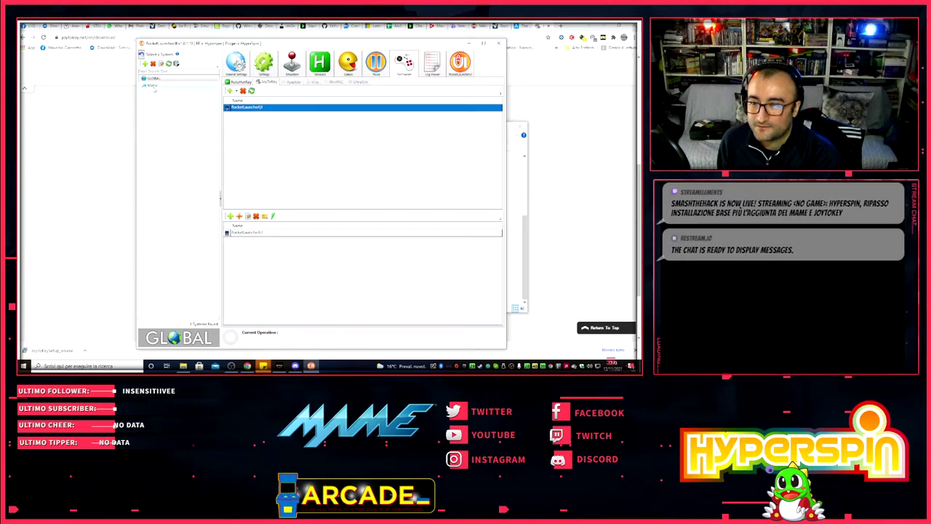
- Alternate between the Mame and Global systems to compare their JoyToKey profile lists
left_click(156, 85)
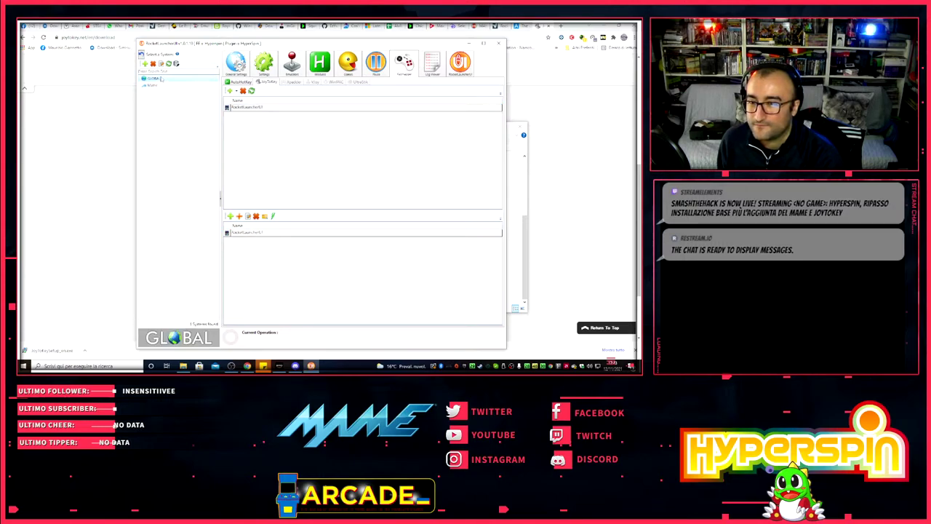
left_click(161, 85)
left_click(163, 80)
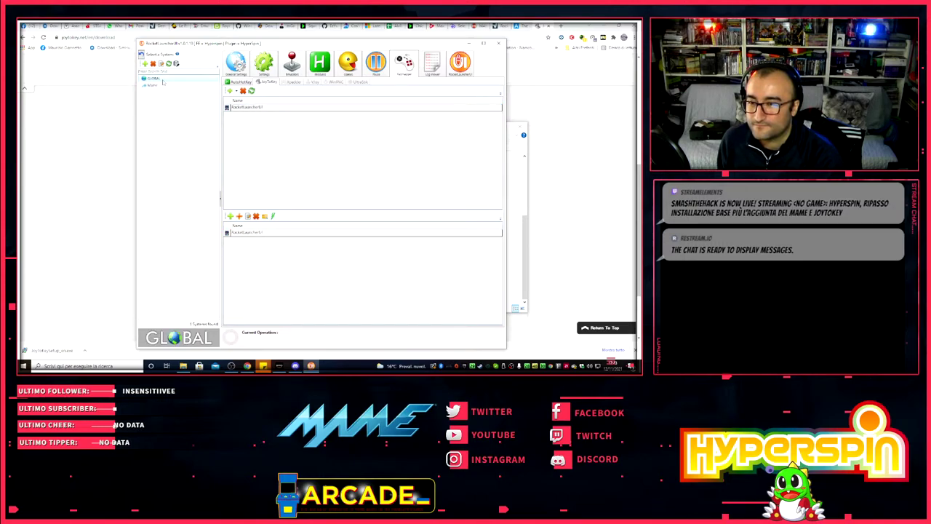
left_click(163, 85)
left_click(164, 79)
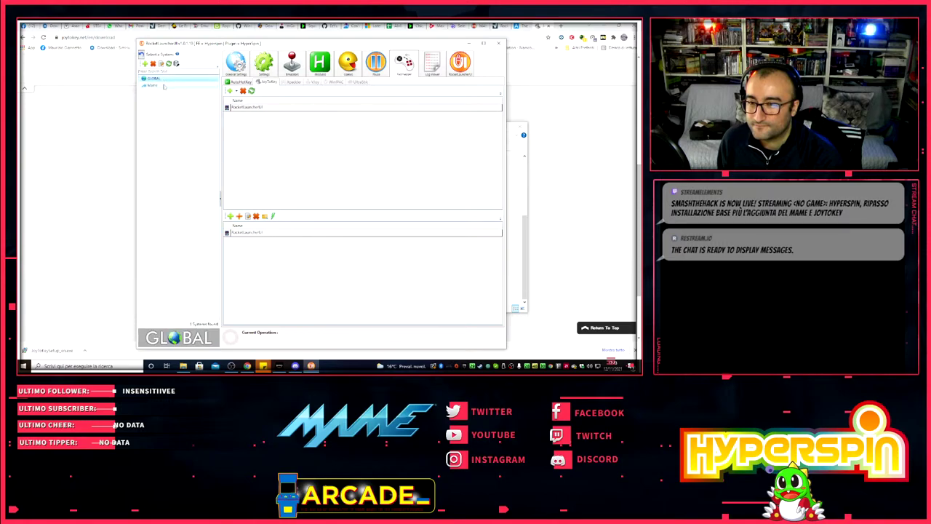
- Try to add a system profile to Mame's JoyToKey profiles alongside the Arcade 64 profile
left_click(153, 86)
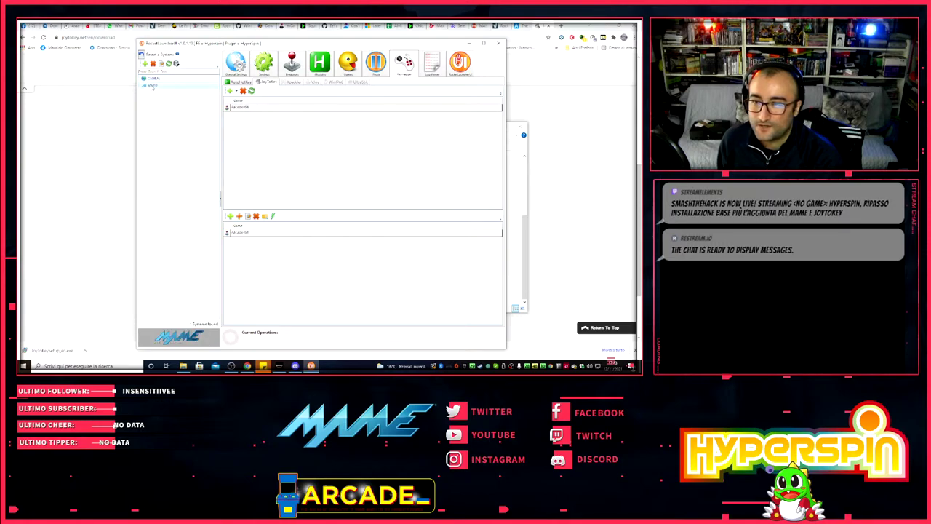
left_click(244, 109)
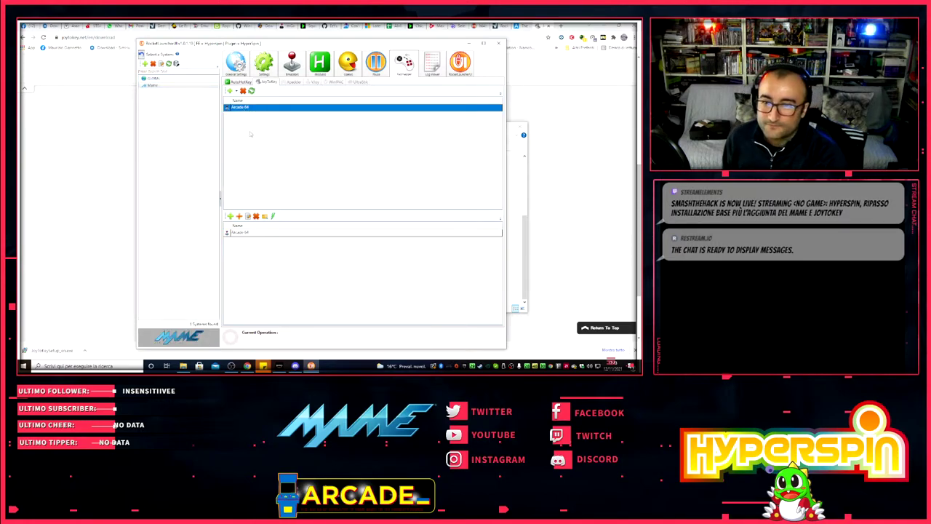
left_click(229, 90)
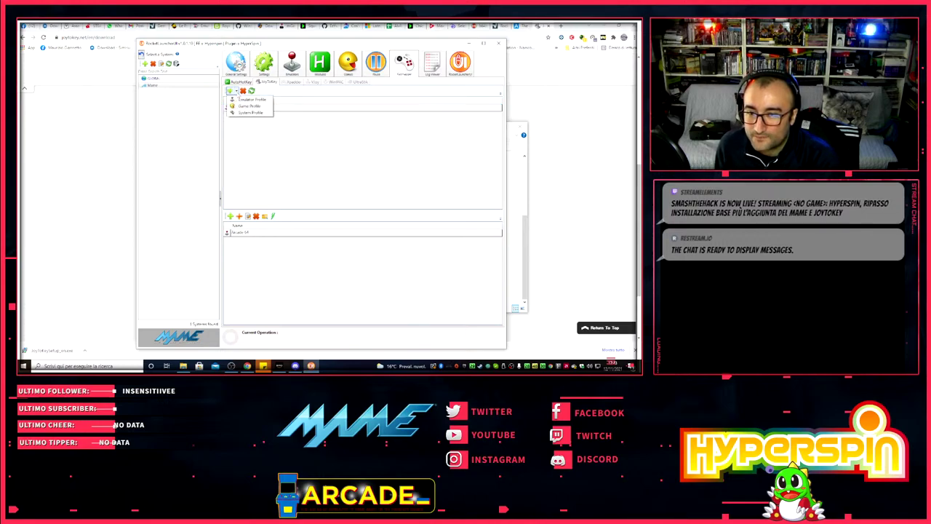
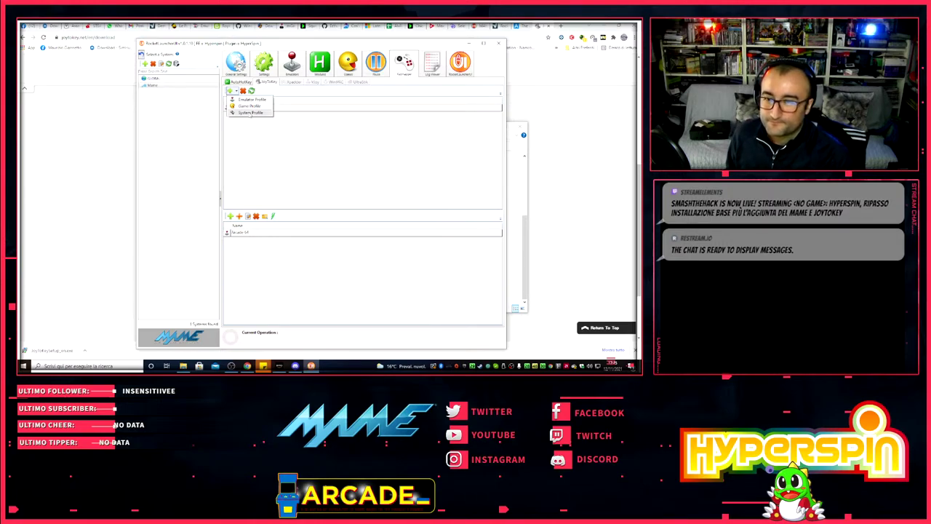
left_click(251, 113)
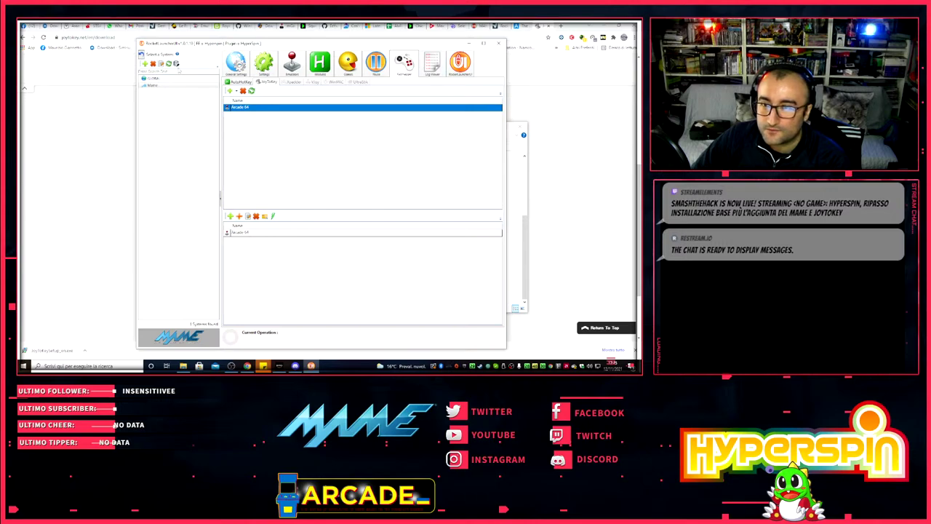
- Look through Mame's log viewer and games pages, and examine the general RocketLauncher, controls and third-party settings, including the default frontend path
left_click(460, 64)
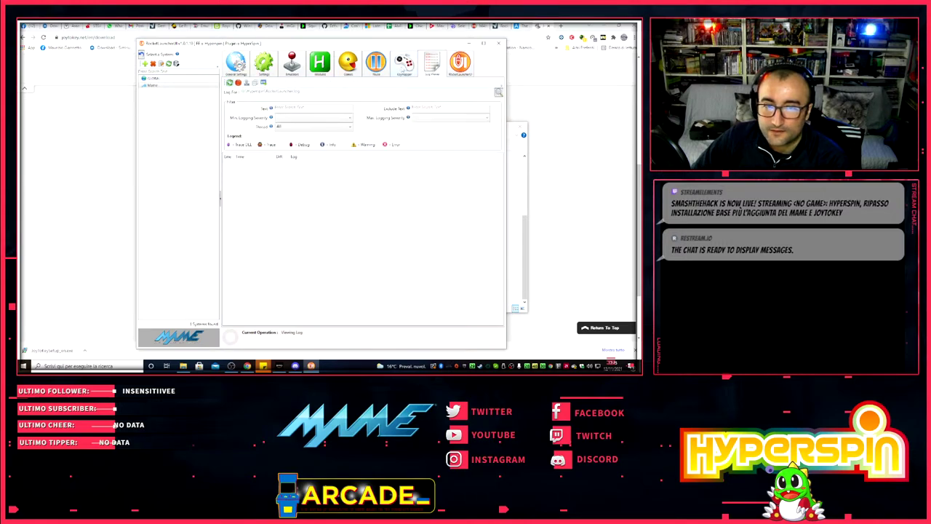
left_click(432, 64)
left_click(376, 64)
left_click(347, 64)
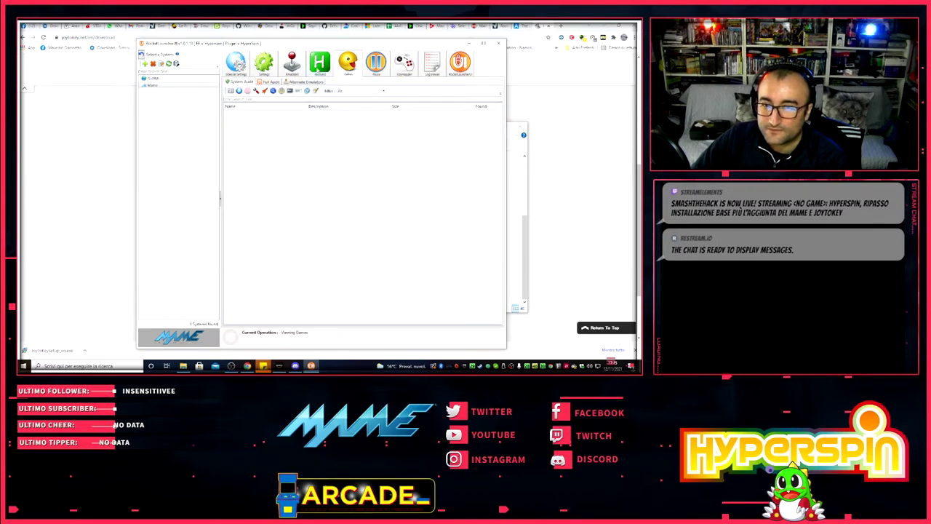
left_click(264, 66)
left_click(237, 64)
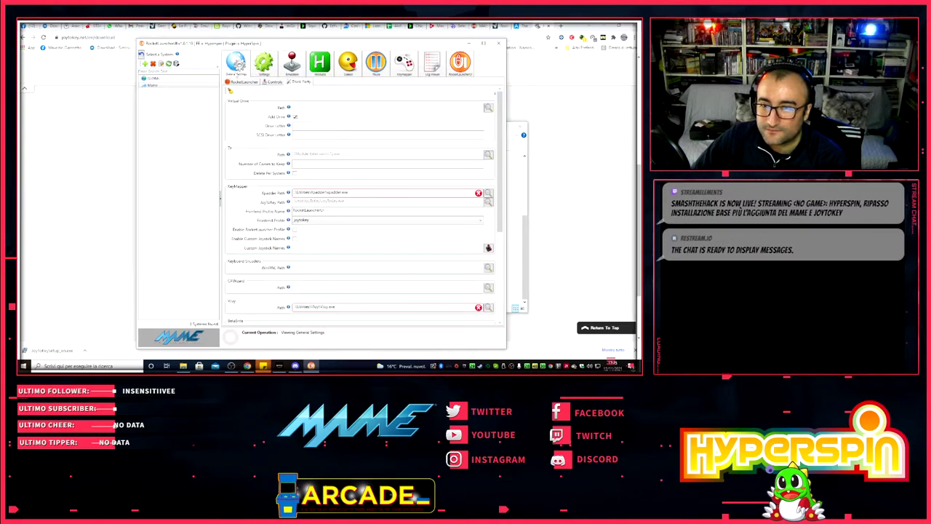
key("ctrl+Tab")
key("ctrl+Tab")
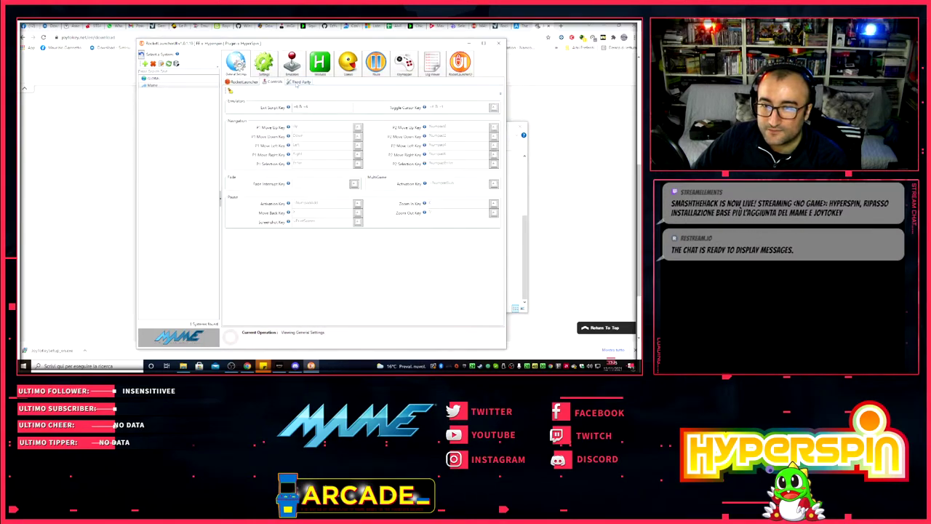
key("ctrl+Tab")
key("ctrl+Tab")
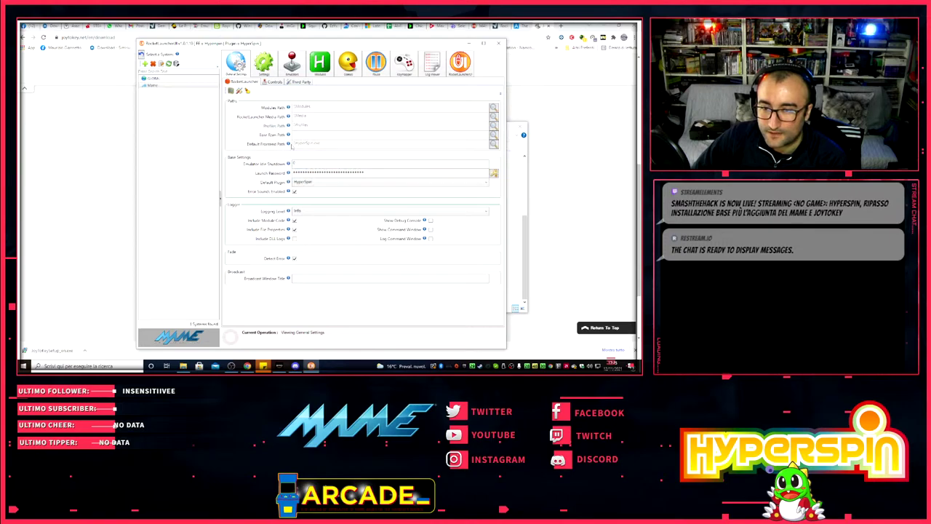
mouse_move(289, 144)
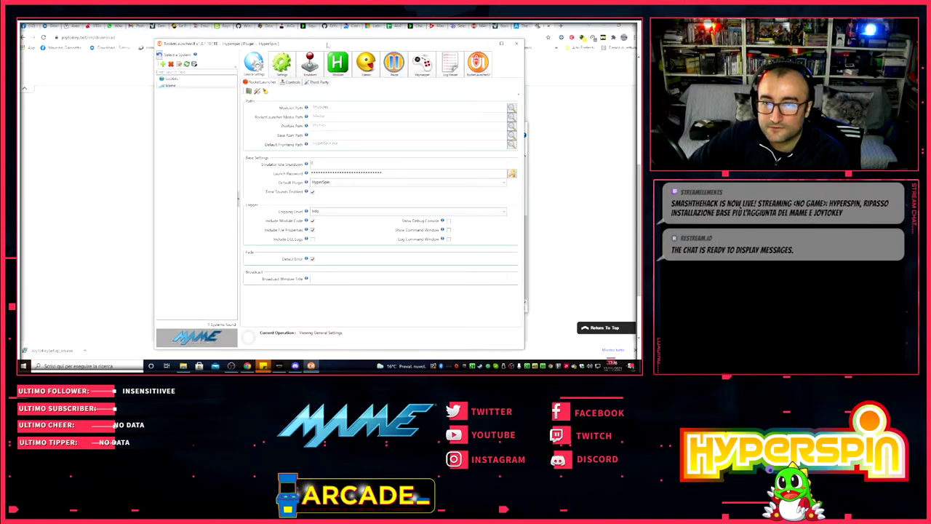
left_click_drag(328, 44, 294, 41)
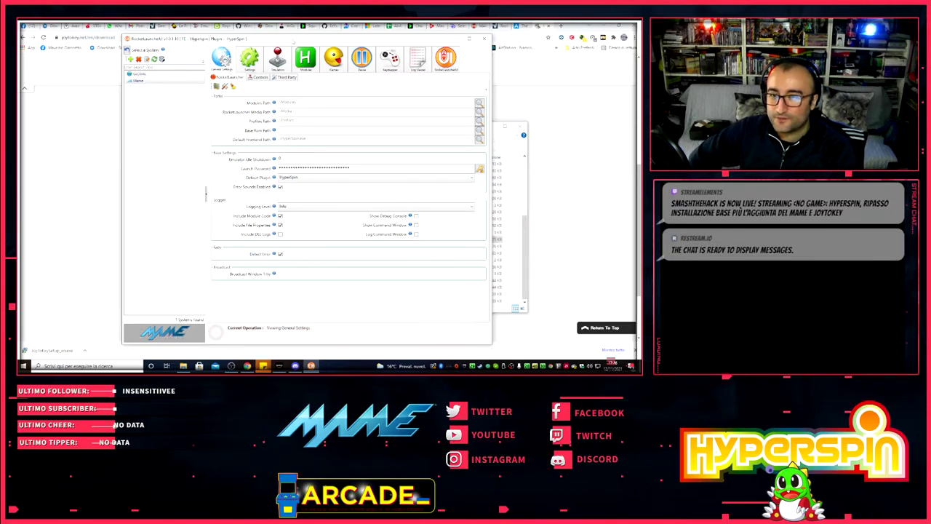
mouse_move(294, 42)
left_mouse_down()
mouse_move(259, 42)
mouse_move(289, 43)
left_mouse_up()
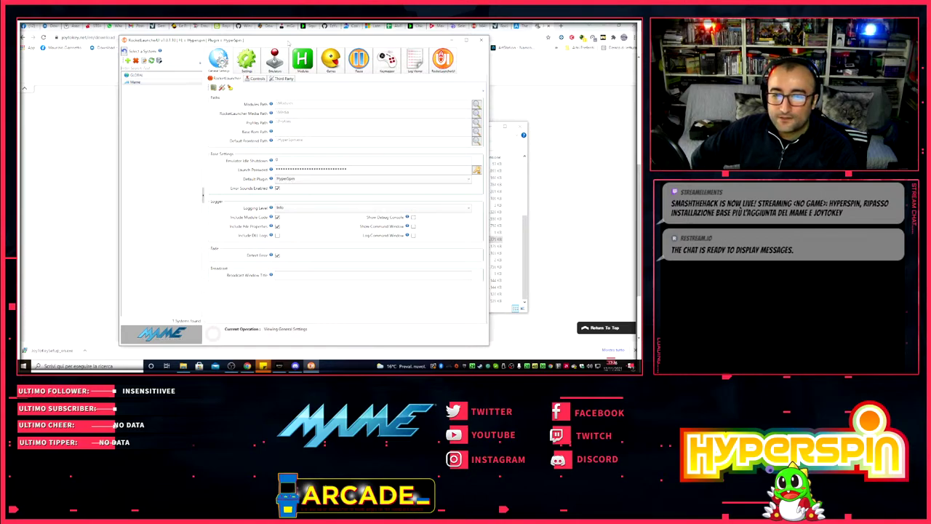